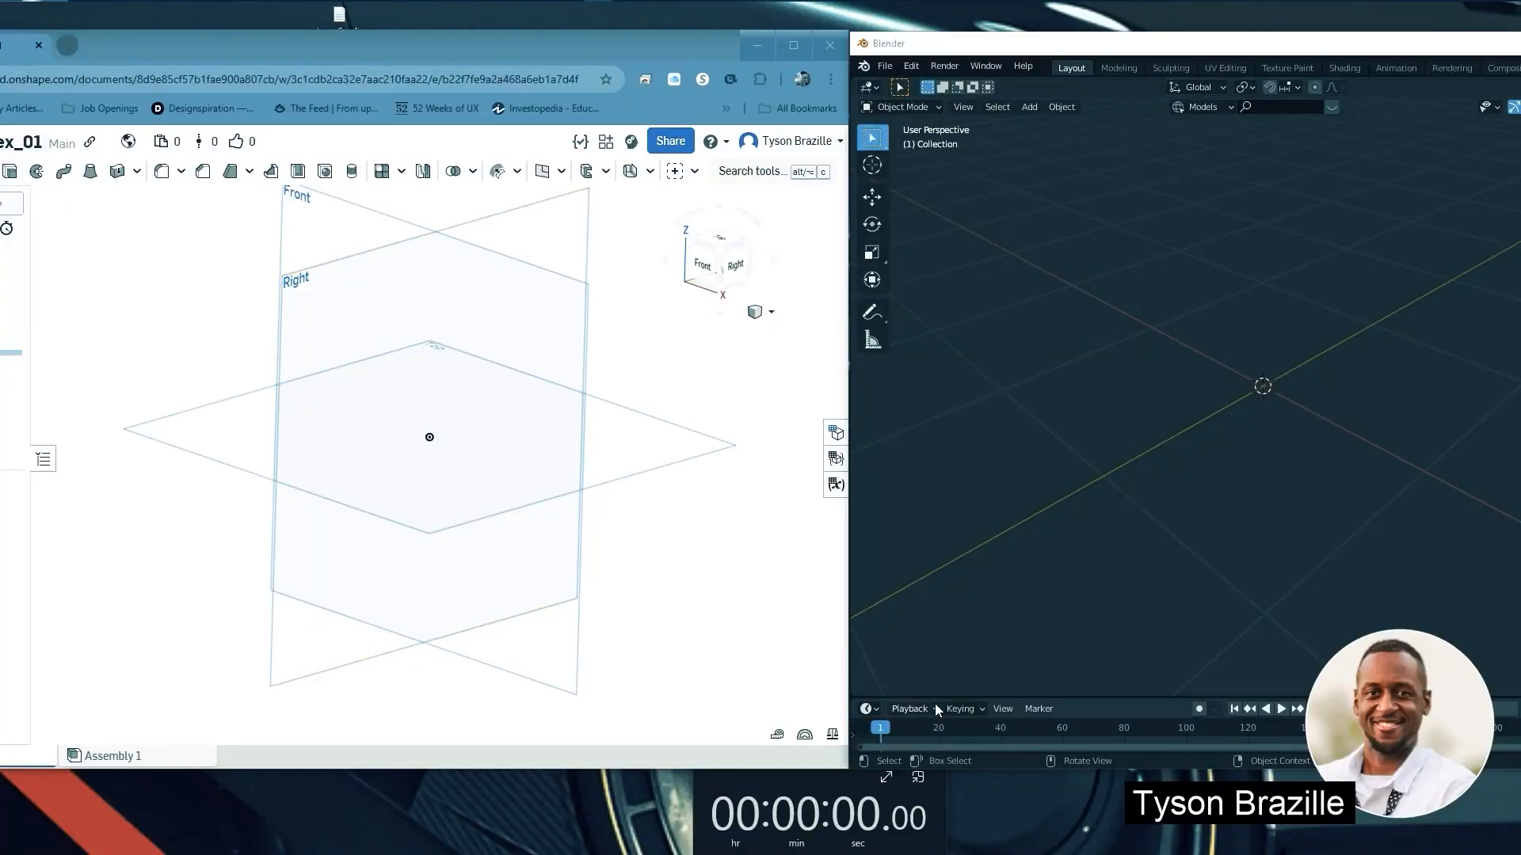
Add a cube mesh at the origin of the empty scene
{"action": "left_click", "coordinate": [1284, 439]}
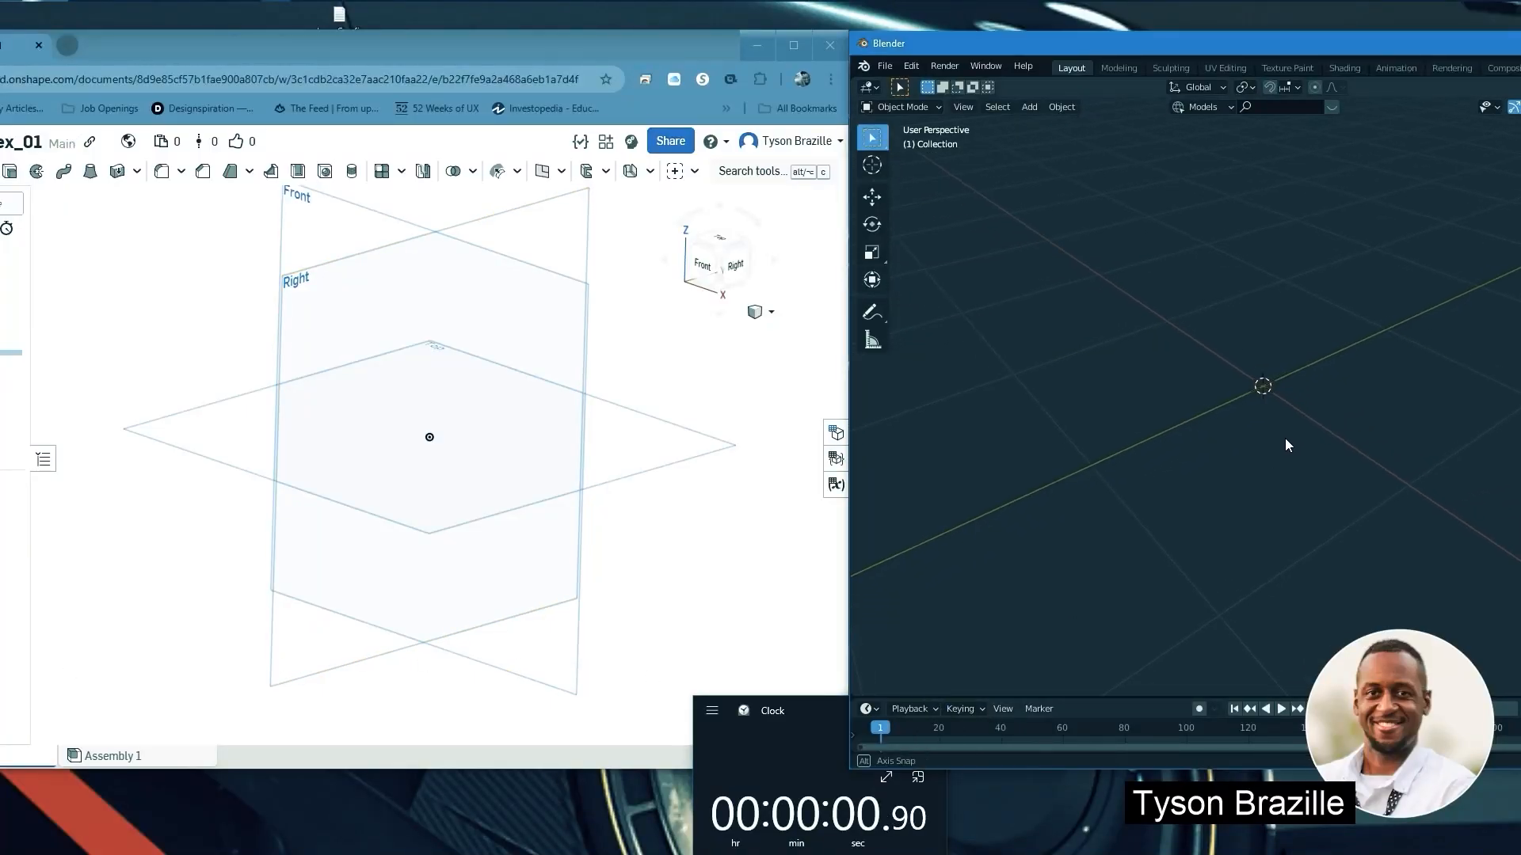
{"action": "middle_click_drag", "start_coordinate": [1232, 329], "coordinate": [1214, 293]}
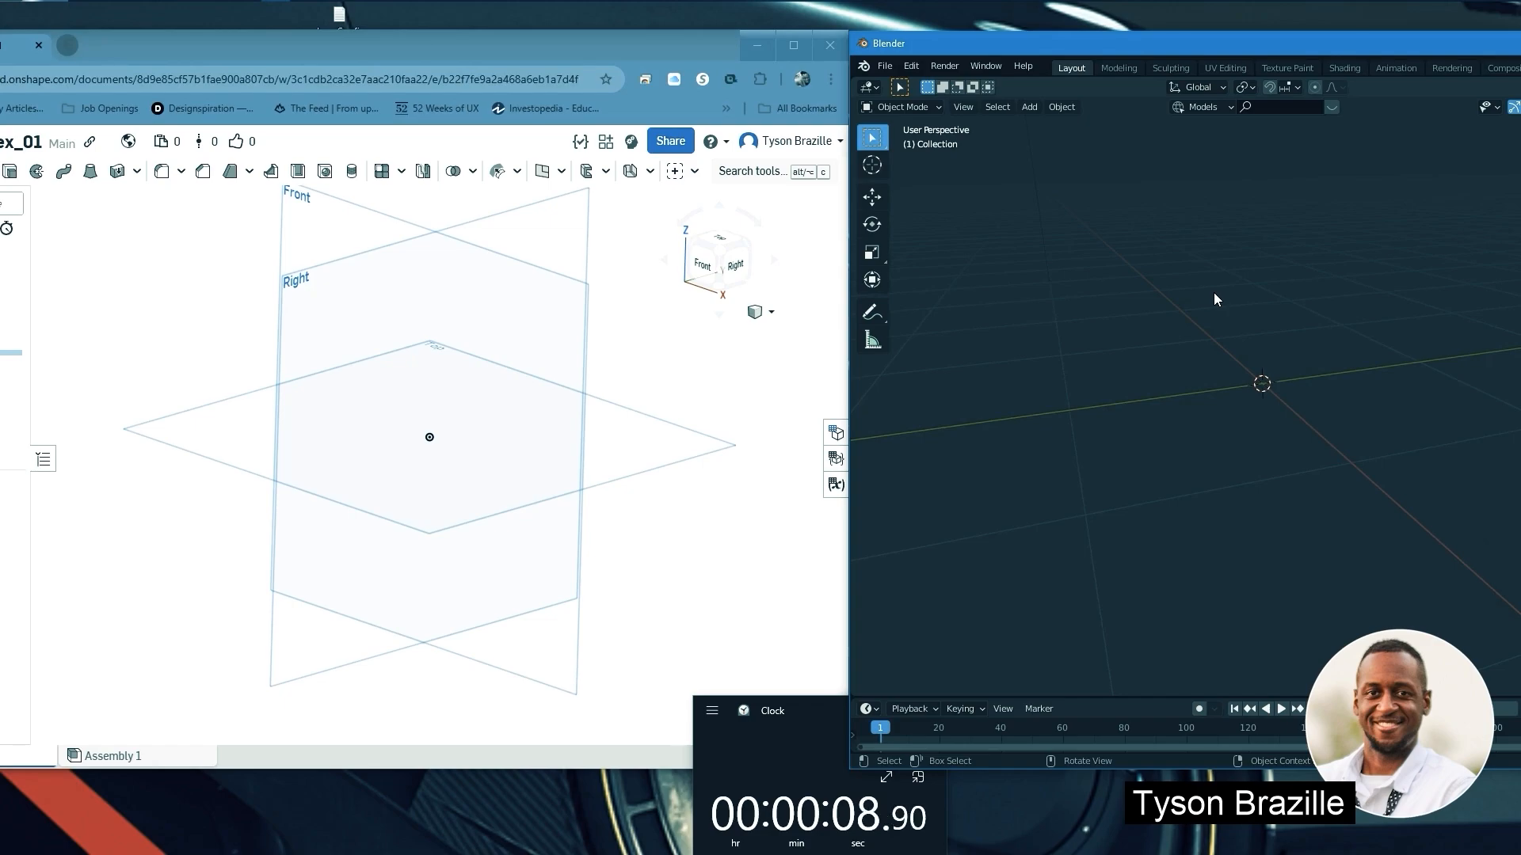
{"action": "mouse_move", "coordinate": [1313, 359]}
{"action": "middle_mouse_down"}
{"action": "mouse_move", "coordinate": [1268, 349]}
{"action": "mouse_move", "coordinate": [1320, 346]}
{"action": "middle_mouse_up"}
{"action": "key", "text": "shift+a"}
{"action": "mouse_move", "coordinate": [1196, 317]}
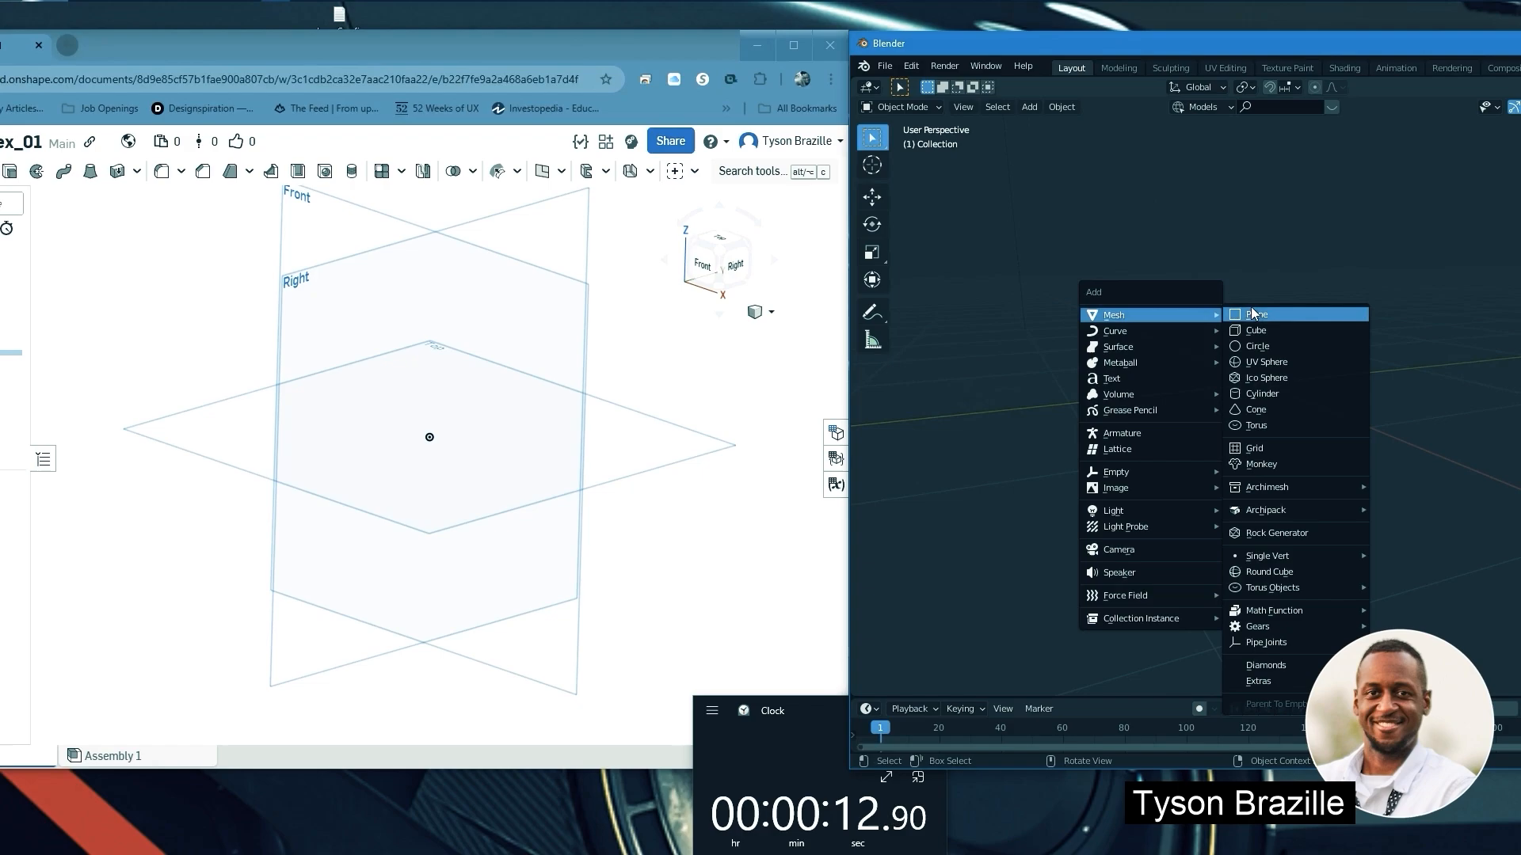
{"action": "left_click", "coordinate": [1256, 329]}
{"action": "scroll", "coordinate": [1291, 342], "scroll_direction": "down", "scroll_amount": 5}
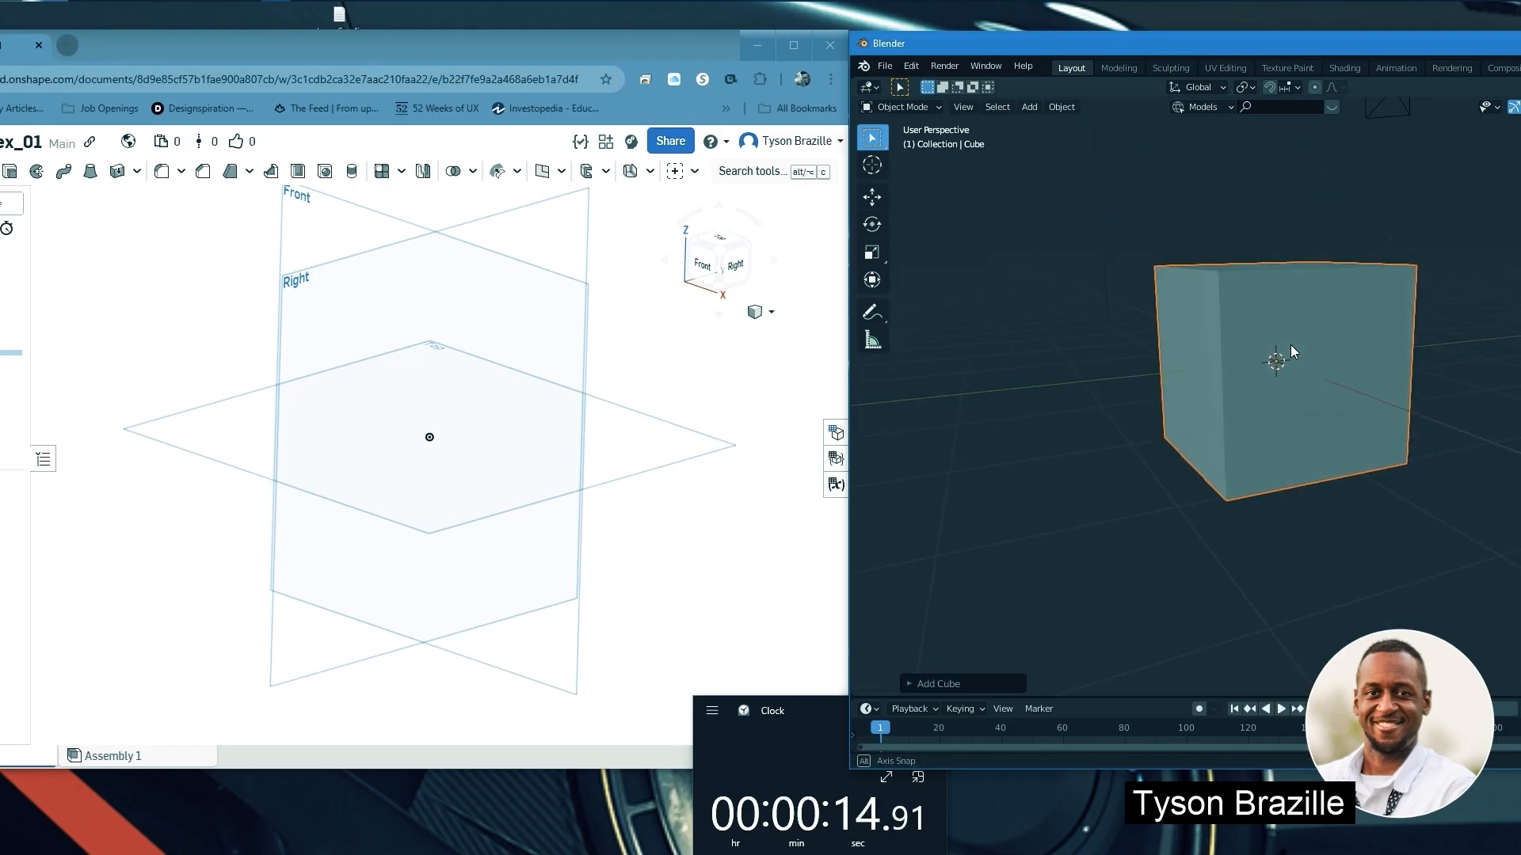
Bevel the cube's four vertical edges by about 0.57 m in edge-select mode to form an octagonal prism
{"action": "middle_click_drag", "start_coordinate": [1290, 345], "coordinate": [1235, 352]}
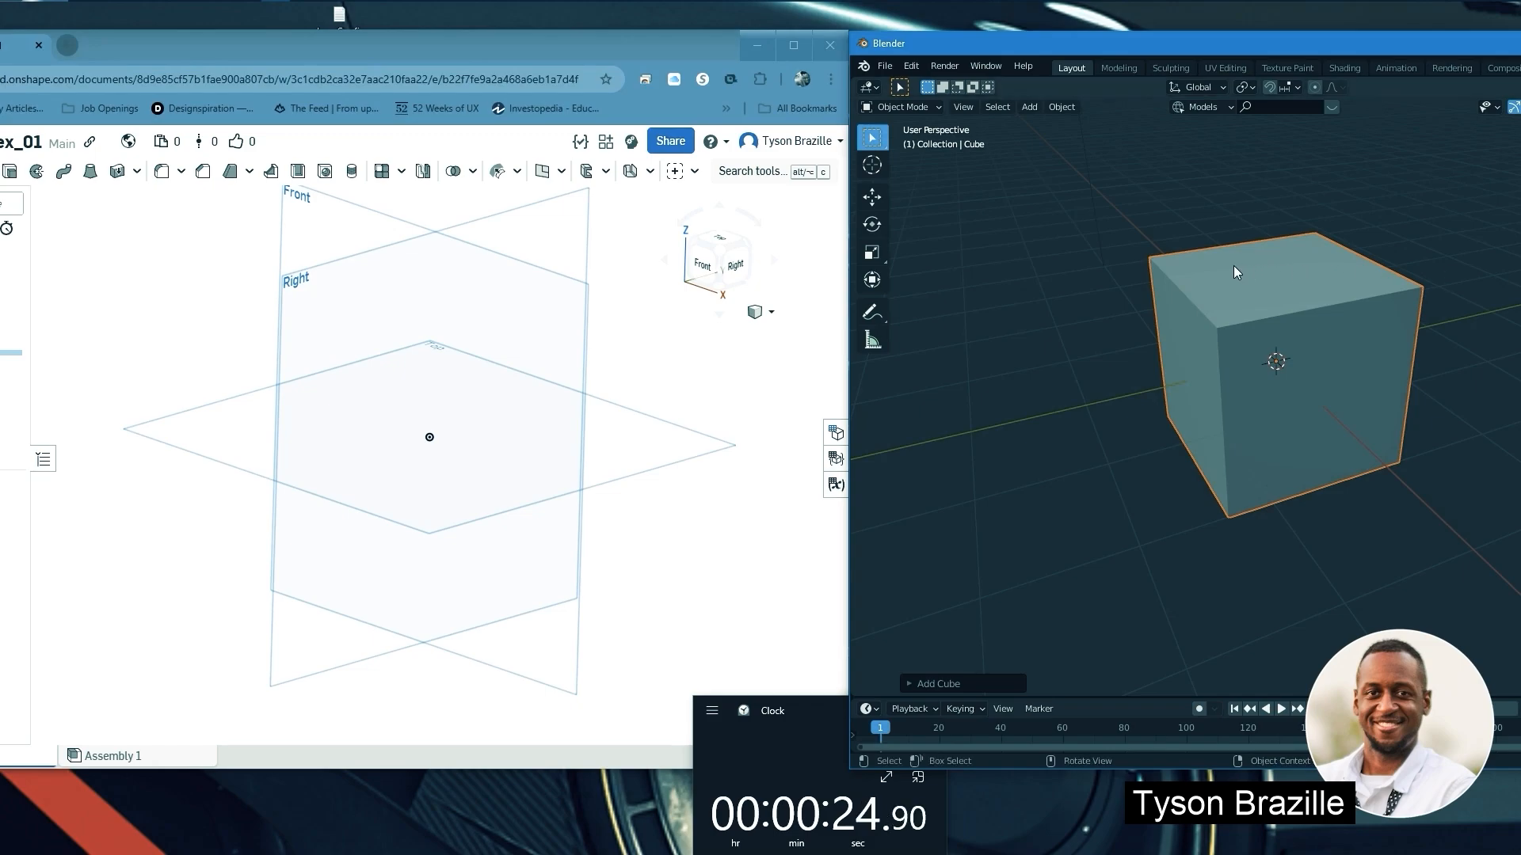
{"action": "middle_click_drag", "start_coordinate": [1307, 243], "coordinate": [1289, 243]}
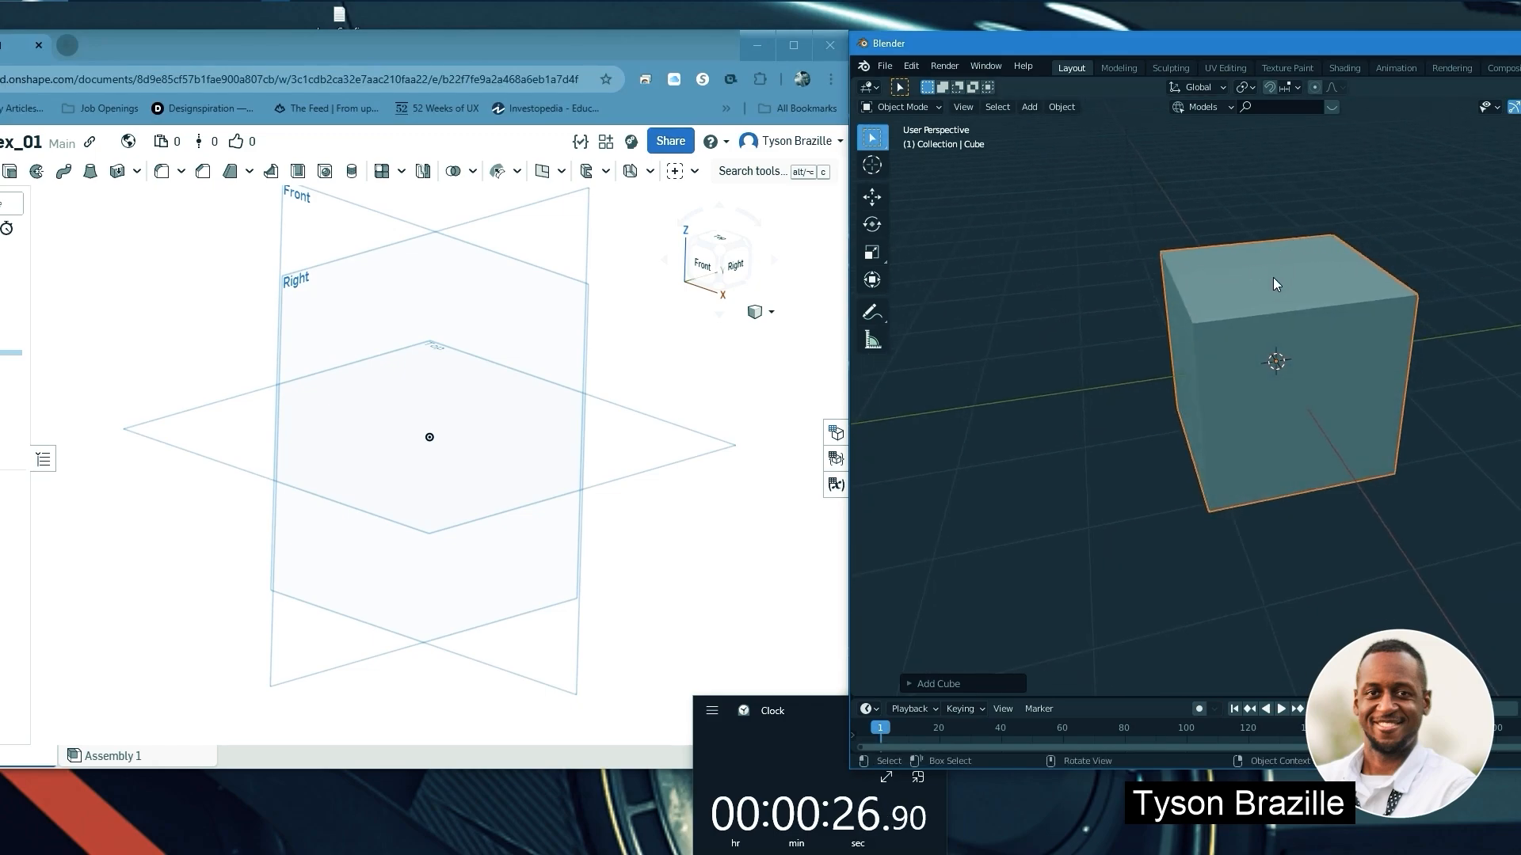
{"action": "key", "text": "Tab"}
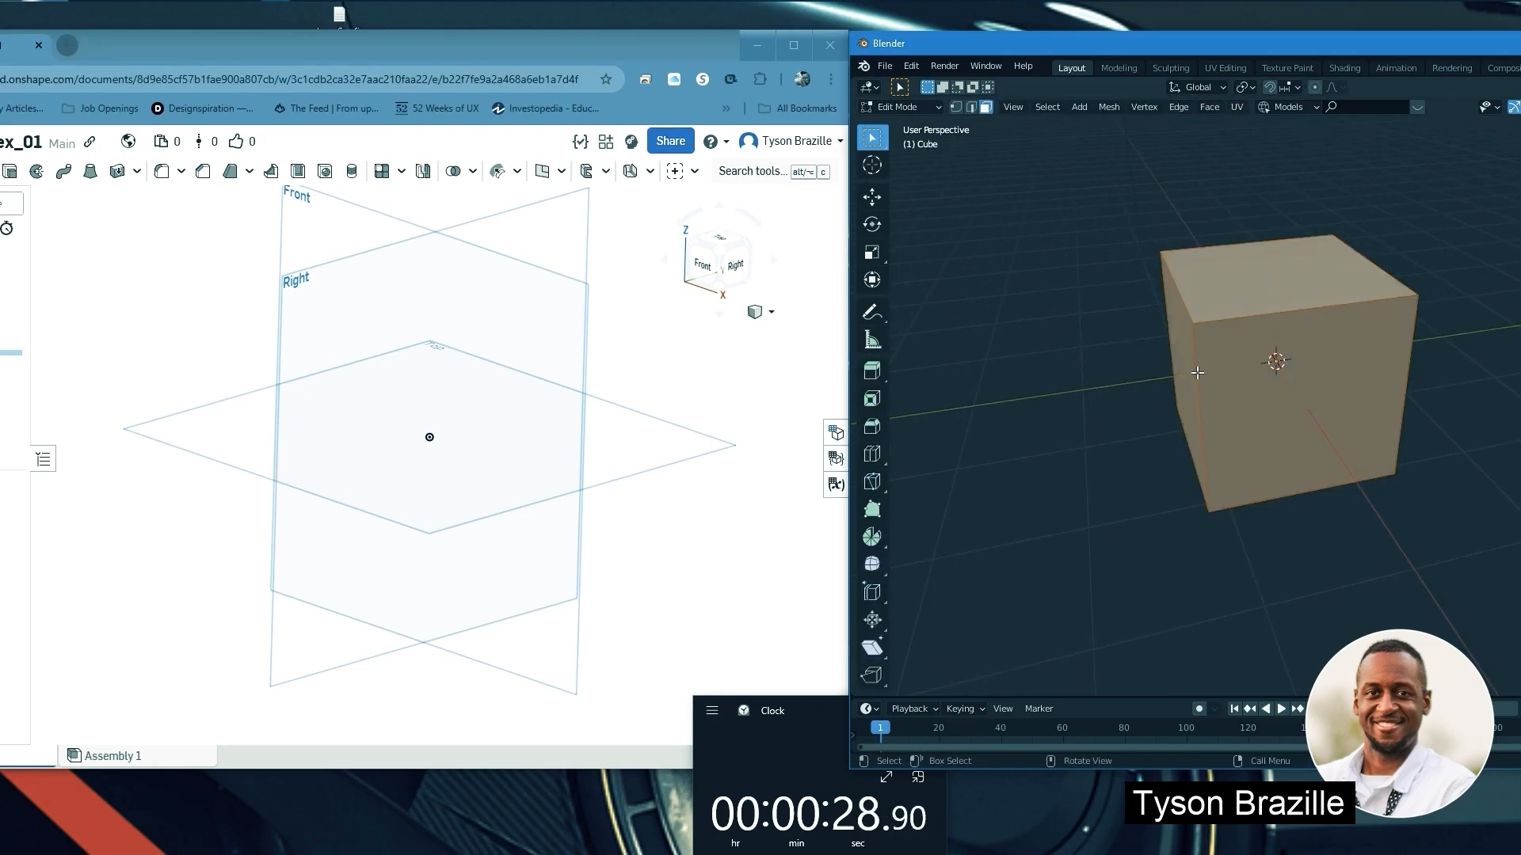
{"action": "key", "text": "a"}
{"action": "middle_click_drag", "start_coordinate": [1197, 372], "coordinate": [1216, 375]}
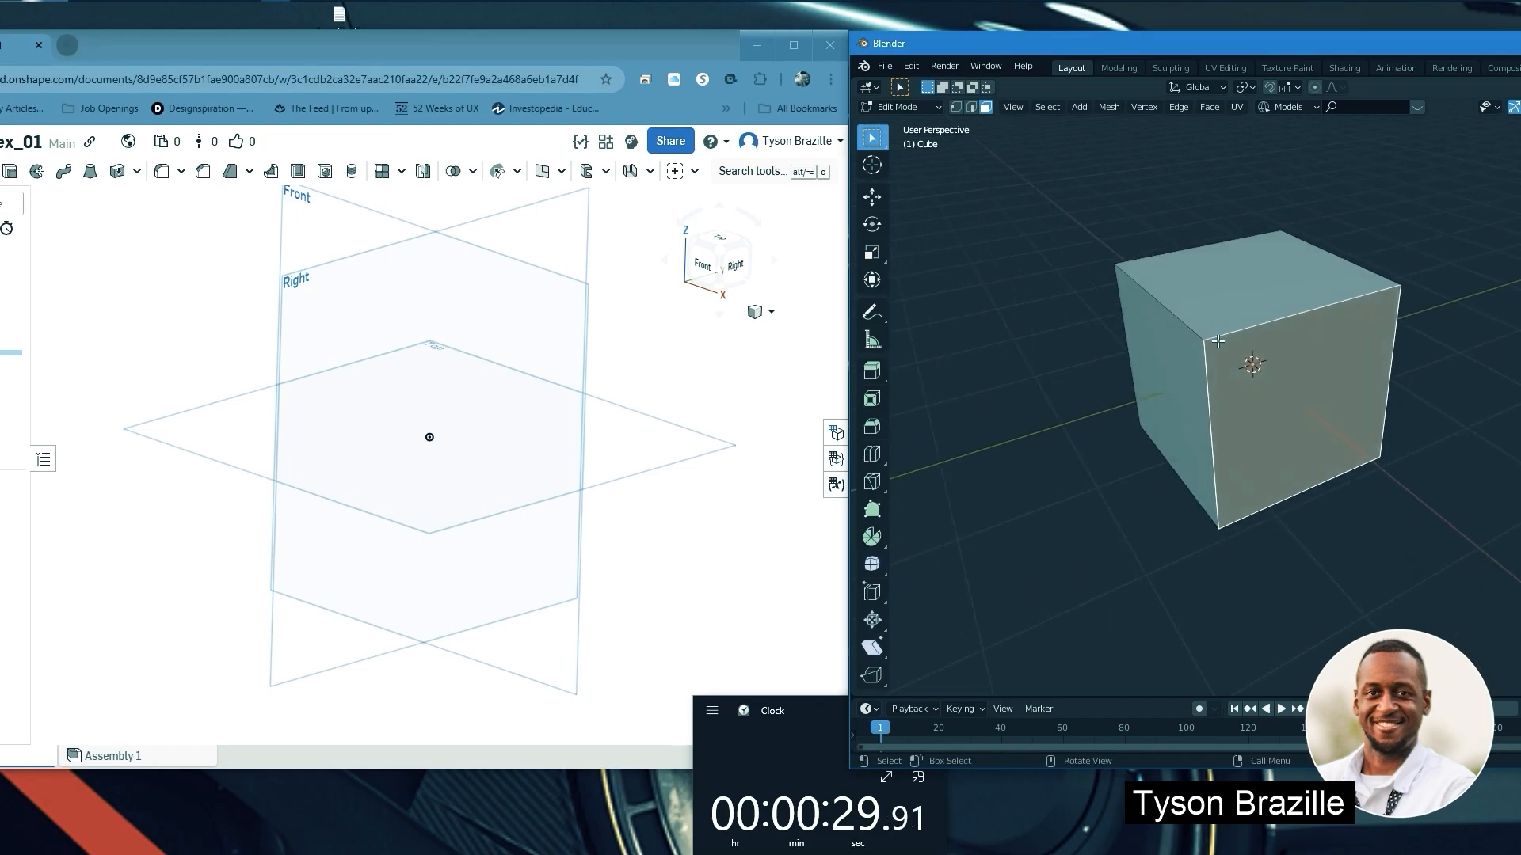
{"action": "left_click", "coordinate": [971, 109]}
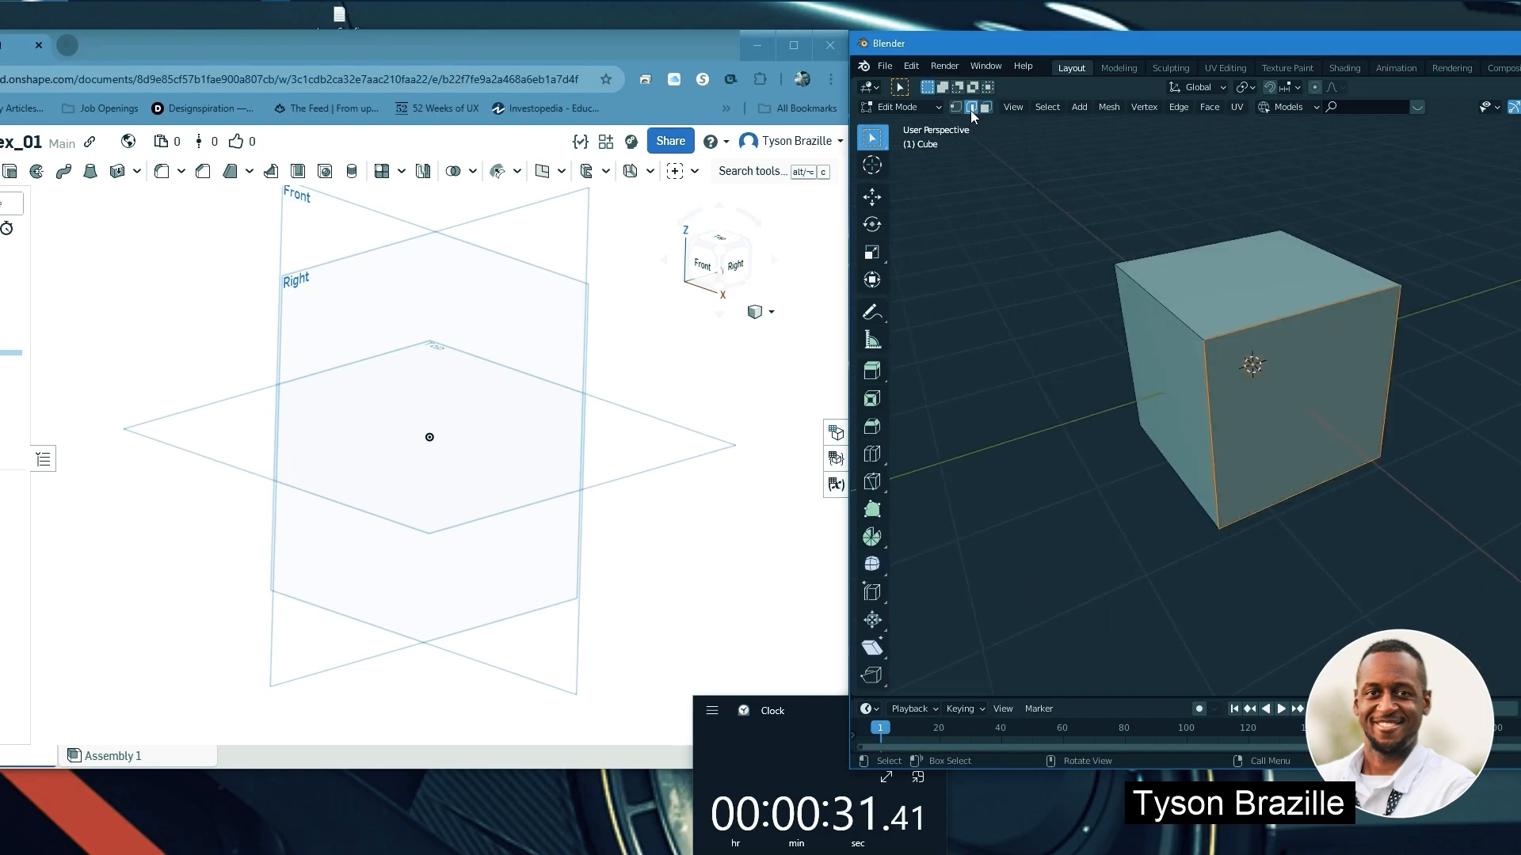
{"action": "left_click", "coordinate": [1206, 377], "text": "ctrl+alt"}
{"action": "middle_click_drag", "start_coordinate": [1297, 388], "coordinate": [1283, 360]}
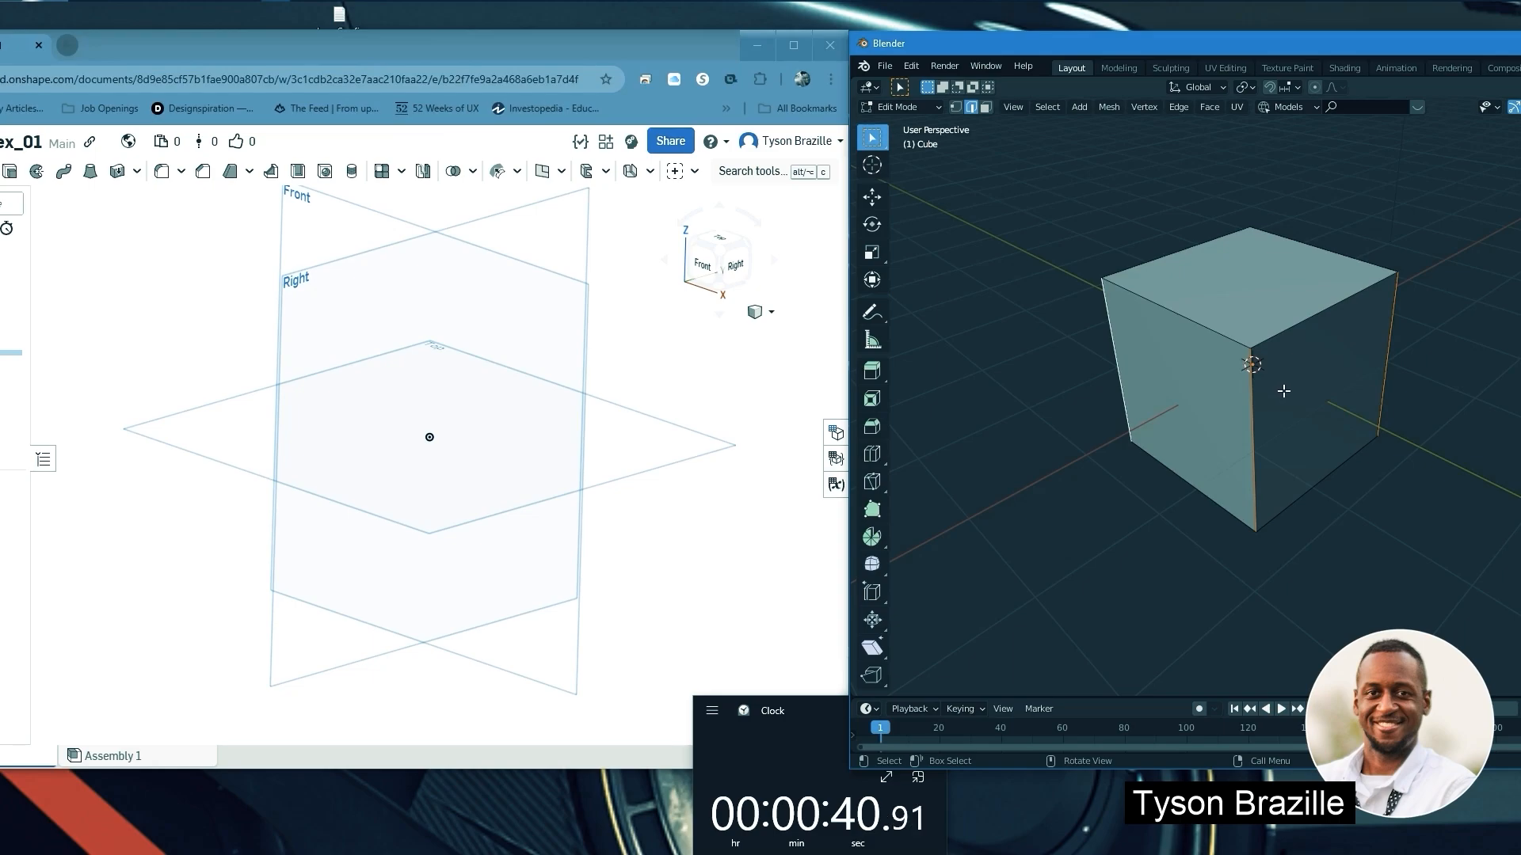
{"action": "key", "text": "ctrl+b"}
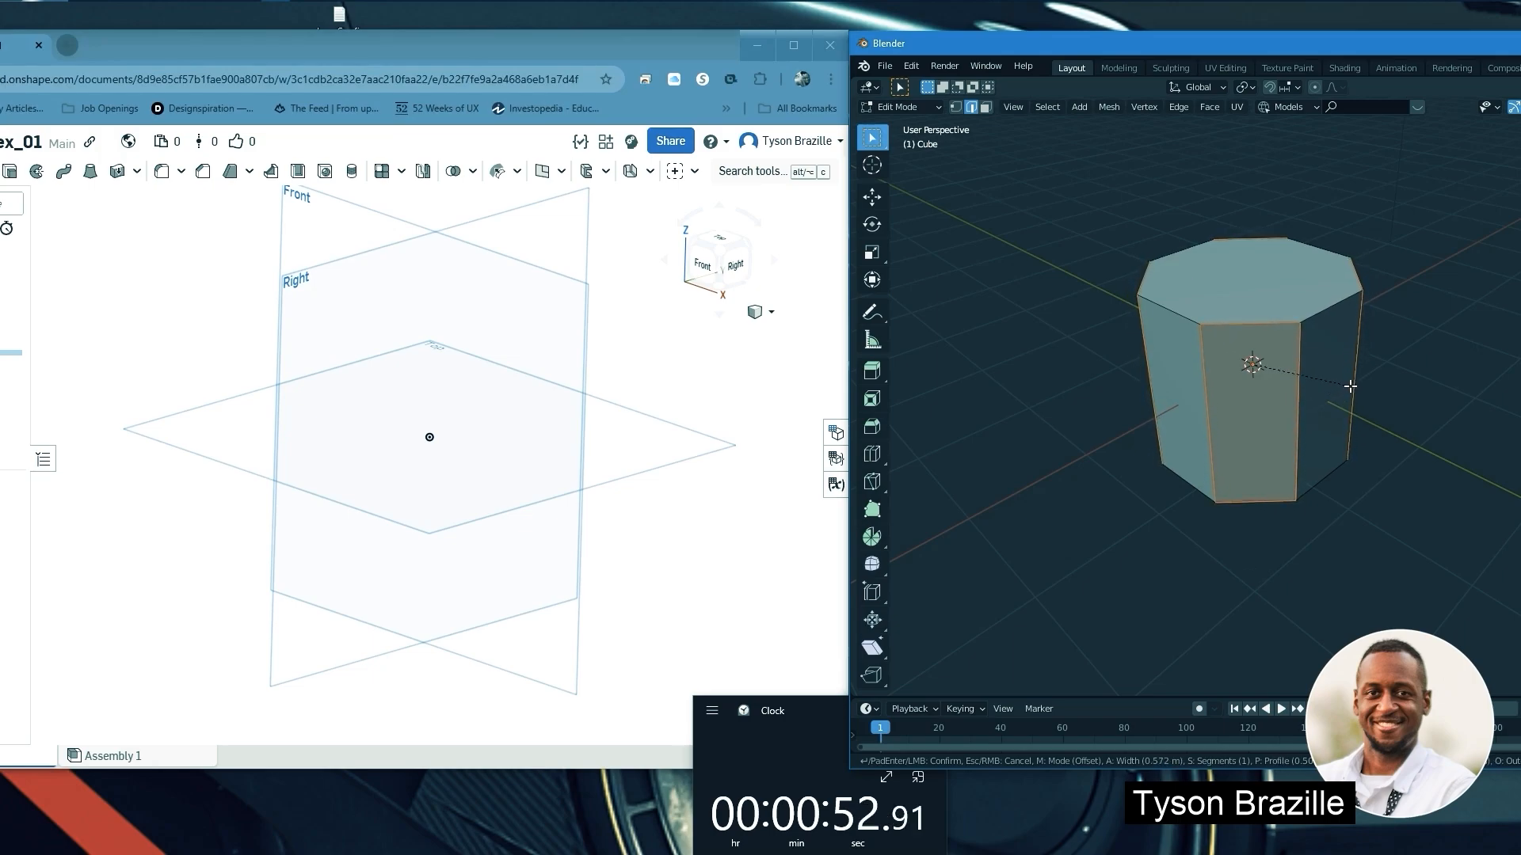
{"action": "left_click", "coordinate": [1338, 387]}
{"action": "middle_click_drag", "start_coordinate": [1339, 386], "coordinate": [1289, 384]}
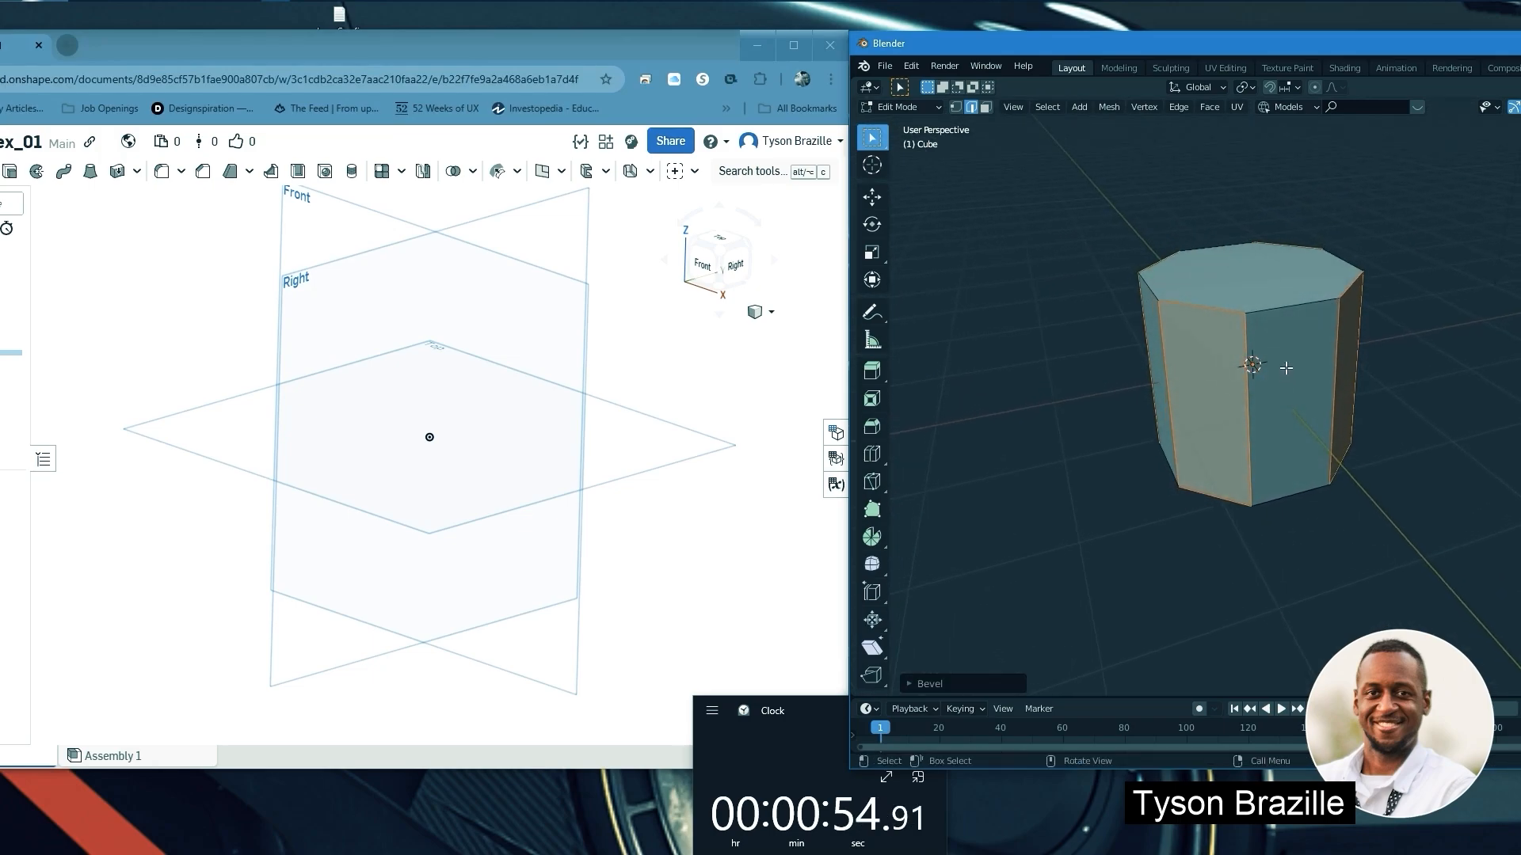
{"action": "key", "text": "s"}
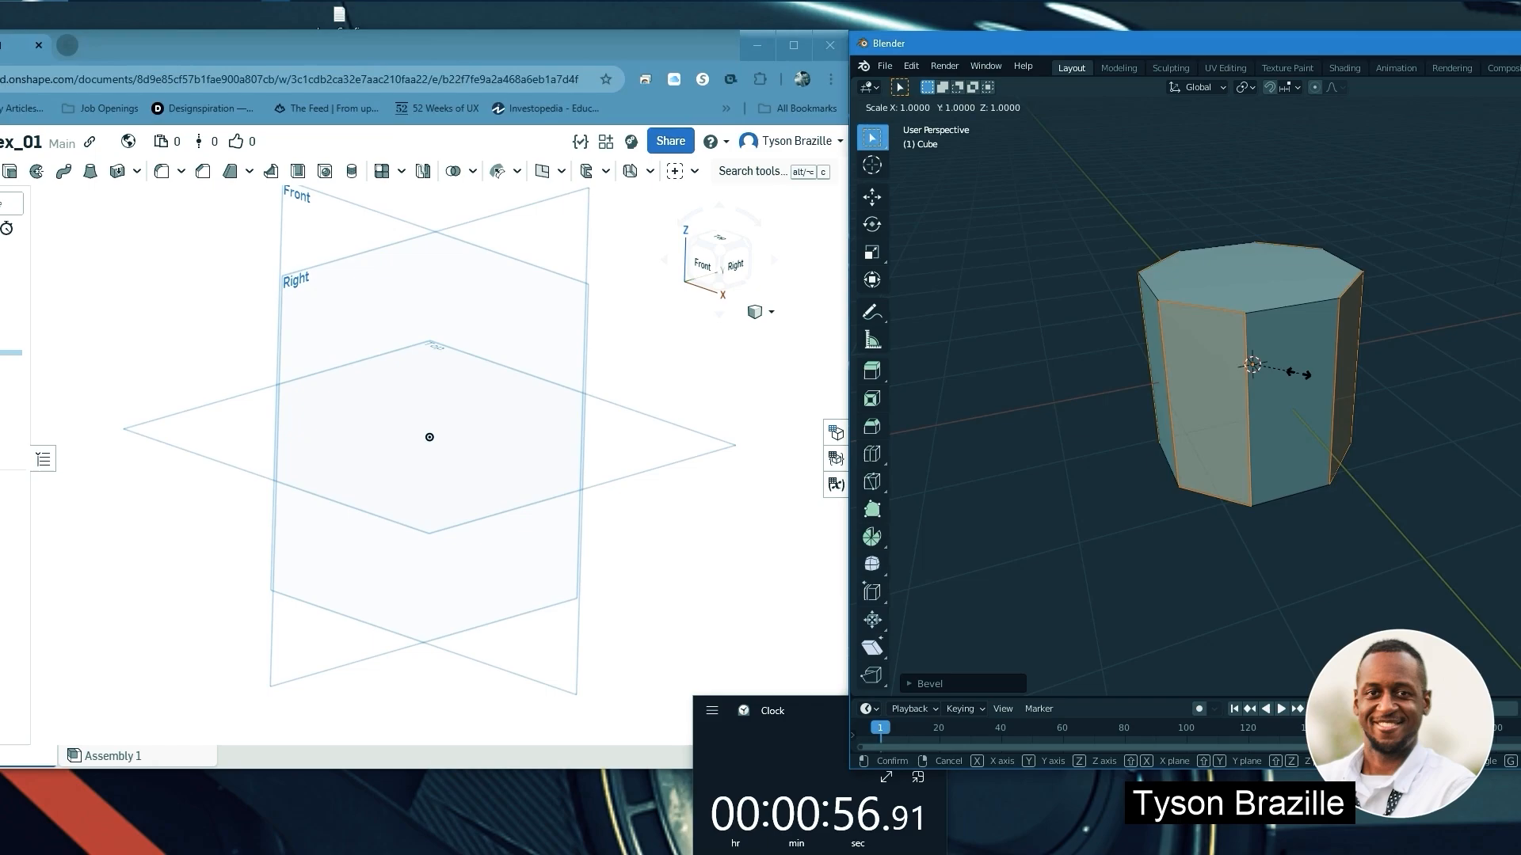
{"action": "key", "text": "super"}
{"action": "right_click", "coordinate": [1310, 373]}
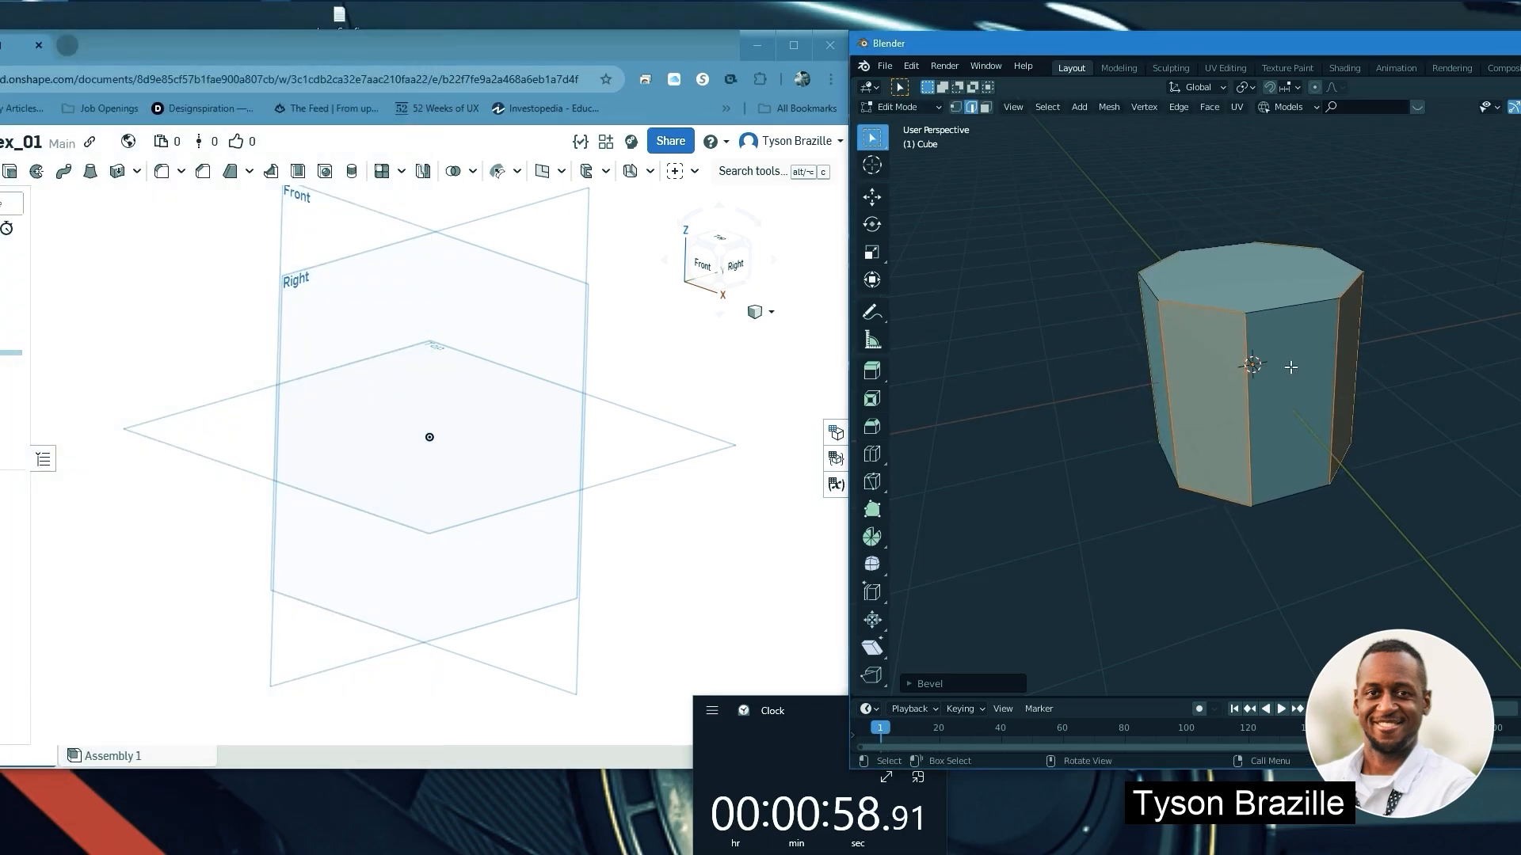
{"action": "key", "text": "g"}
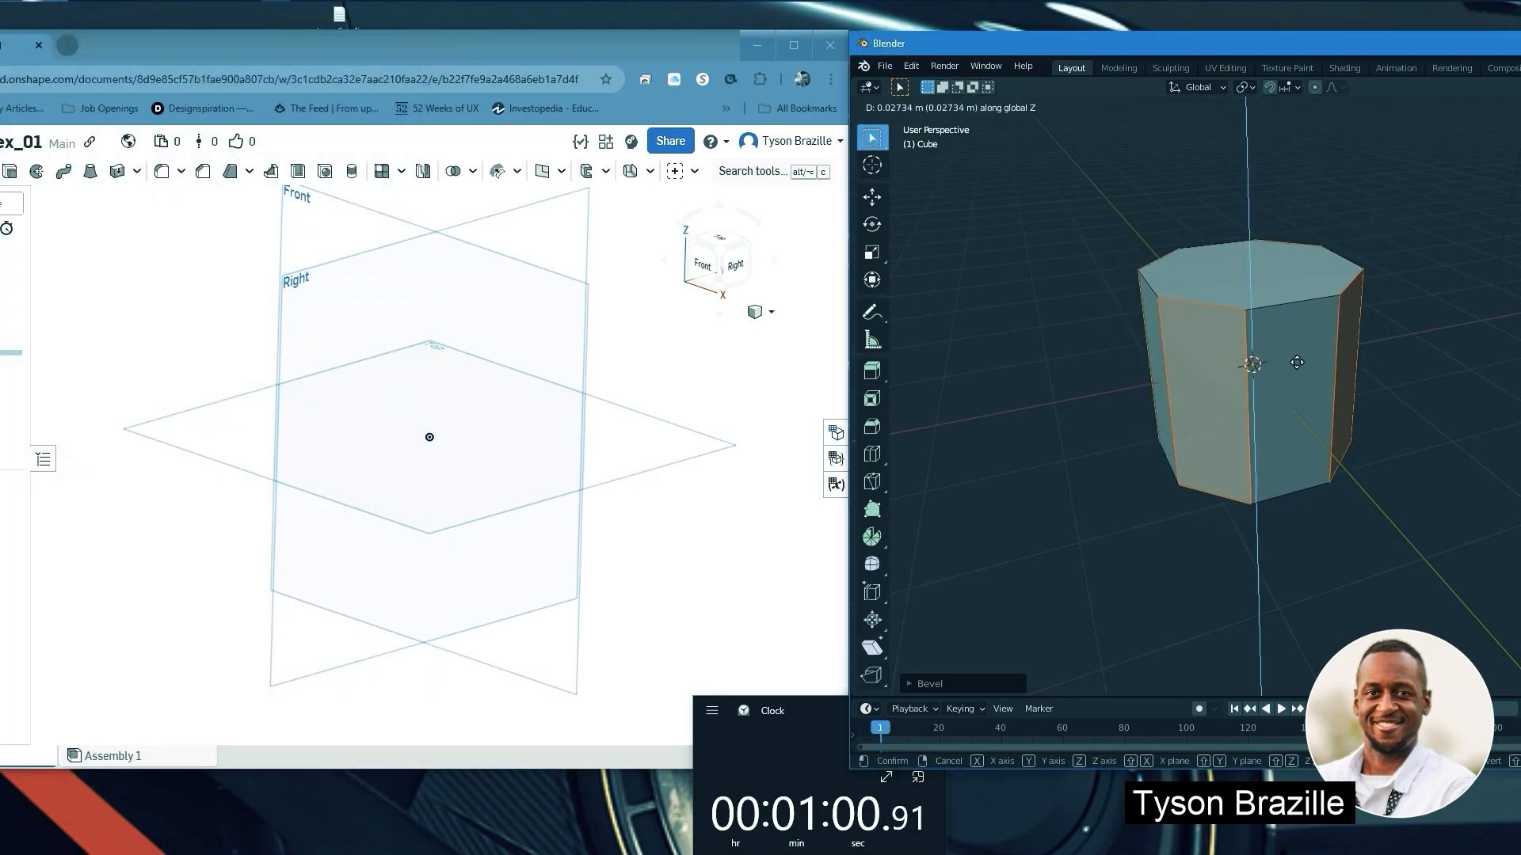
{"action": "right_click", "coordinate": [1298, 340]}
Flatten the octagonal prism by scaling it along Z to about 0.35
{"action": "key", "text": "s"}
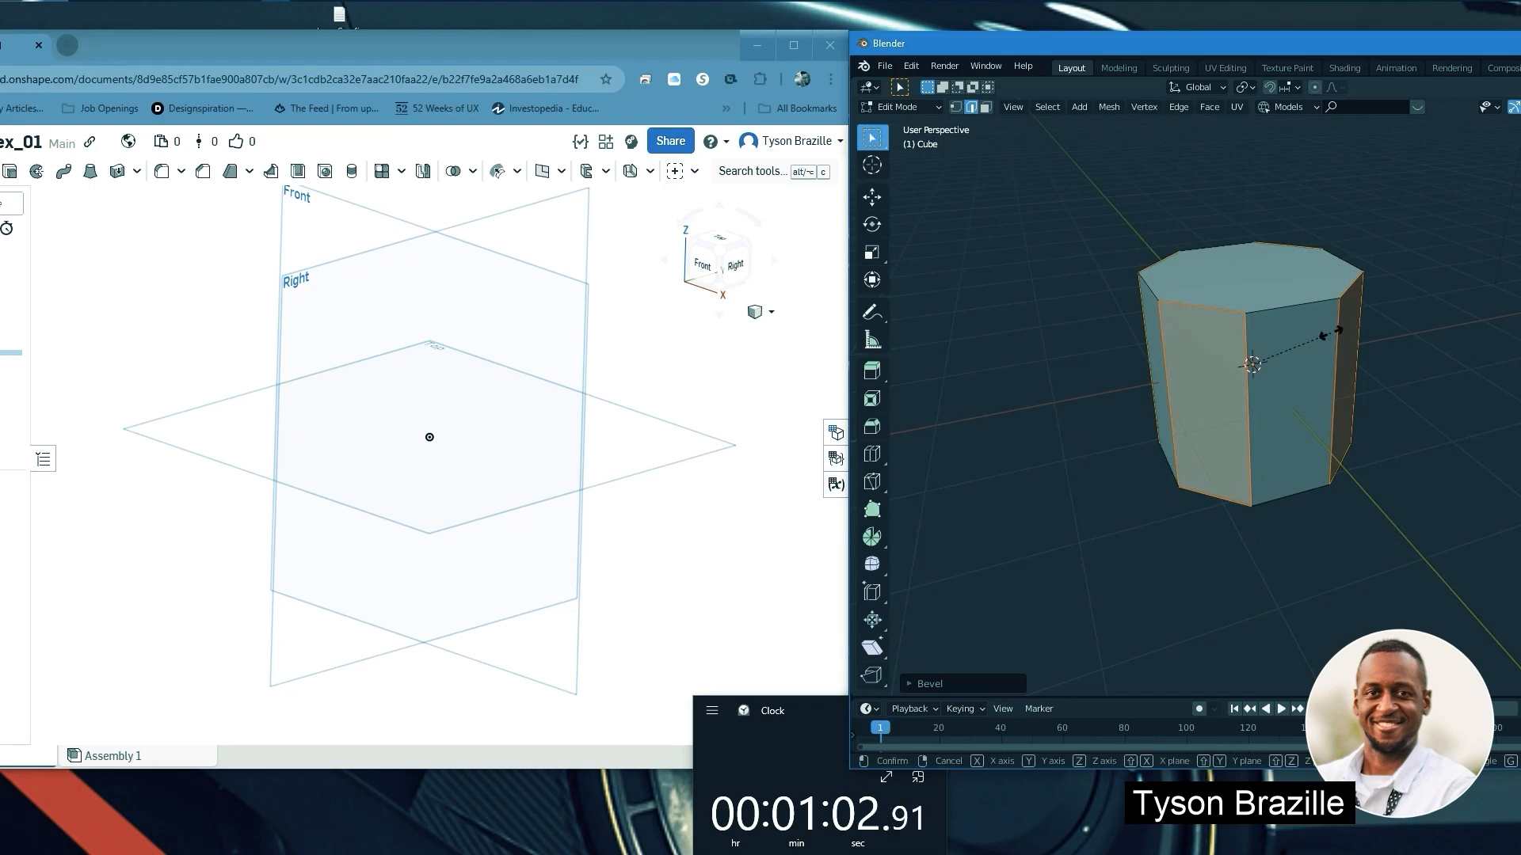
{"action": "key", "text": "z"}
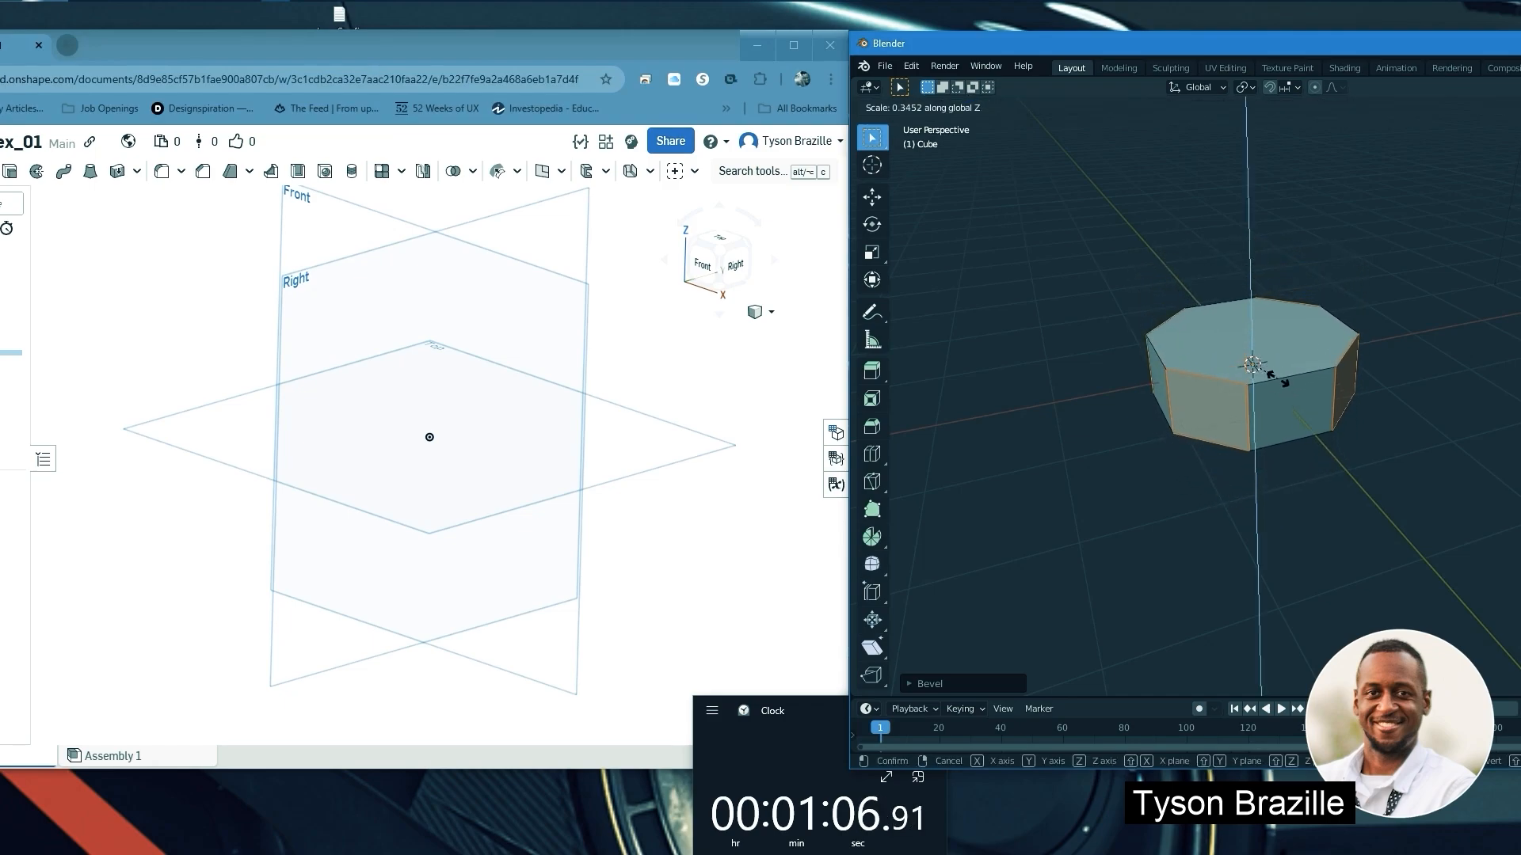
{"action": "left_click", "coordinate": [1283, 383]}
Cut two horizontal edge loops around the prism's sides and scale them outward to about 1.13
{"action": "middle_click_drag", "start_coordinate": [1349, 381], "coordinate": [1272, 367]}
{"action": "key", "text": "ctrl+r"}
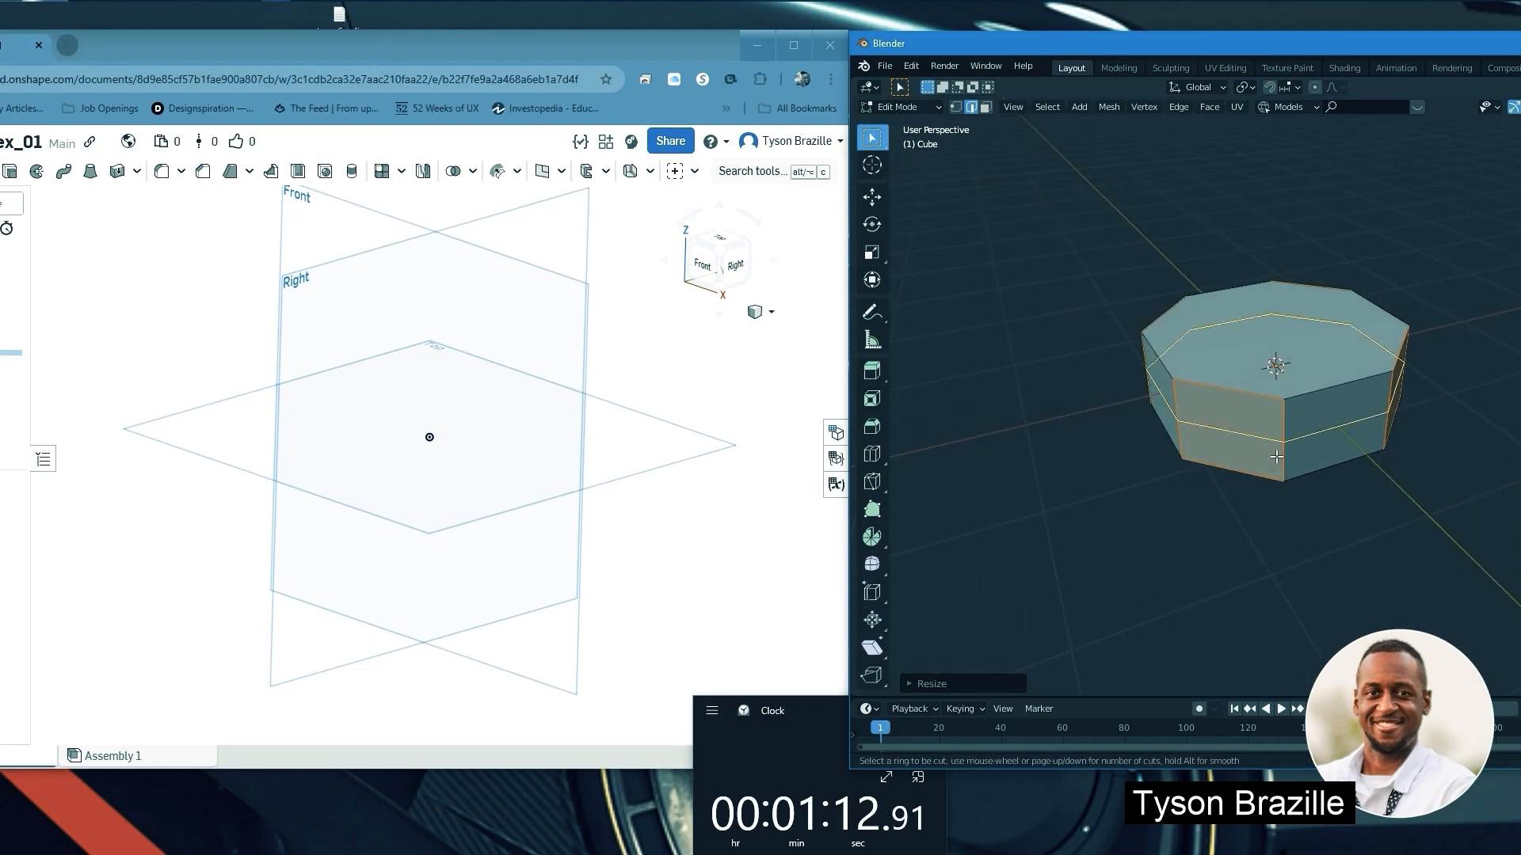
{"action": "scroll", "coordinate": [1276, 455], "scroll_direction": "up", "scroll_amount": 1}
{"action": "left_click", "coordinate": [1281, 444]}
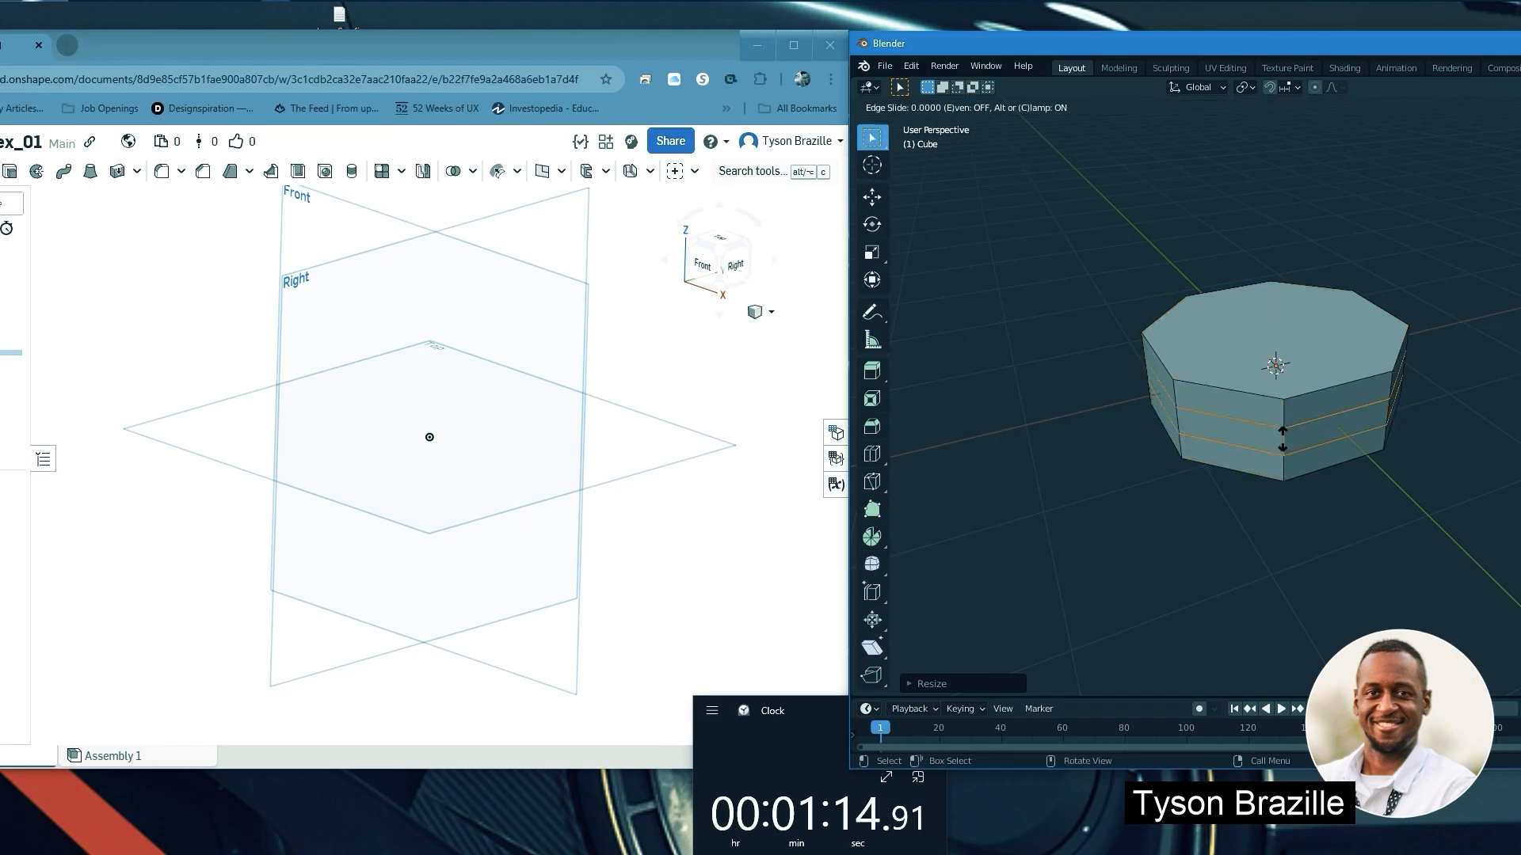
{"action": "left_click", "coordinate": [1306, 436]}
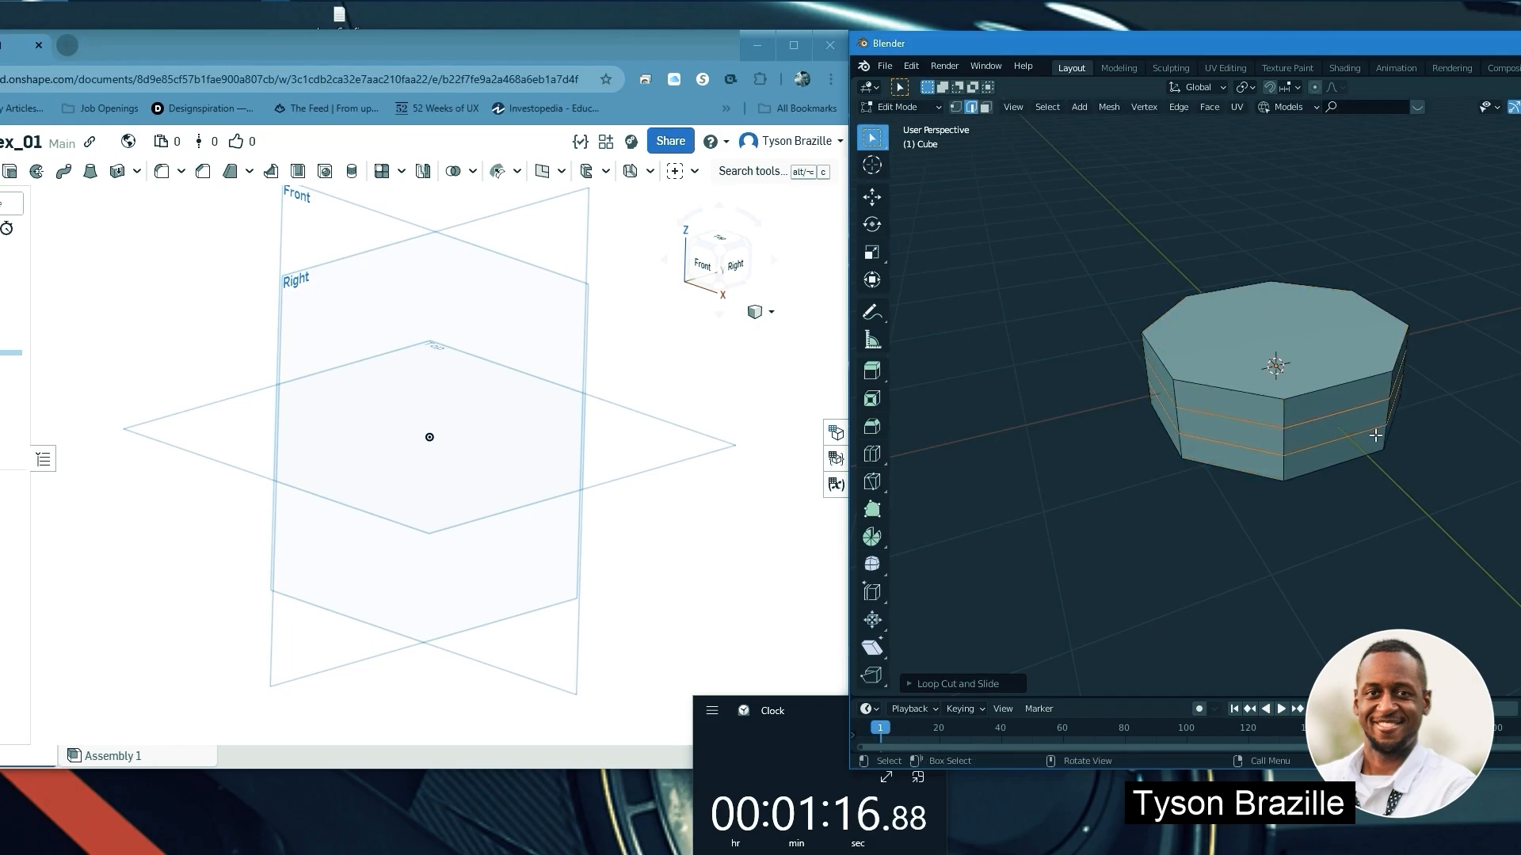
{"action": "key", "text": "s"}
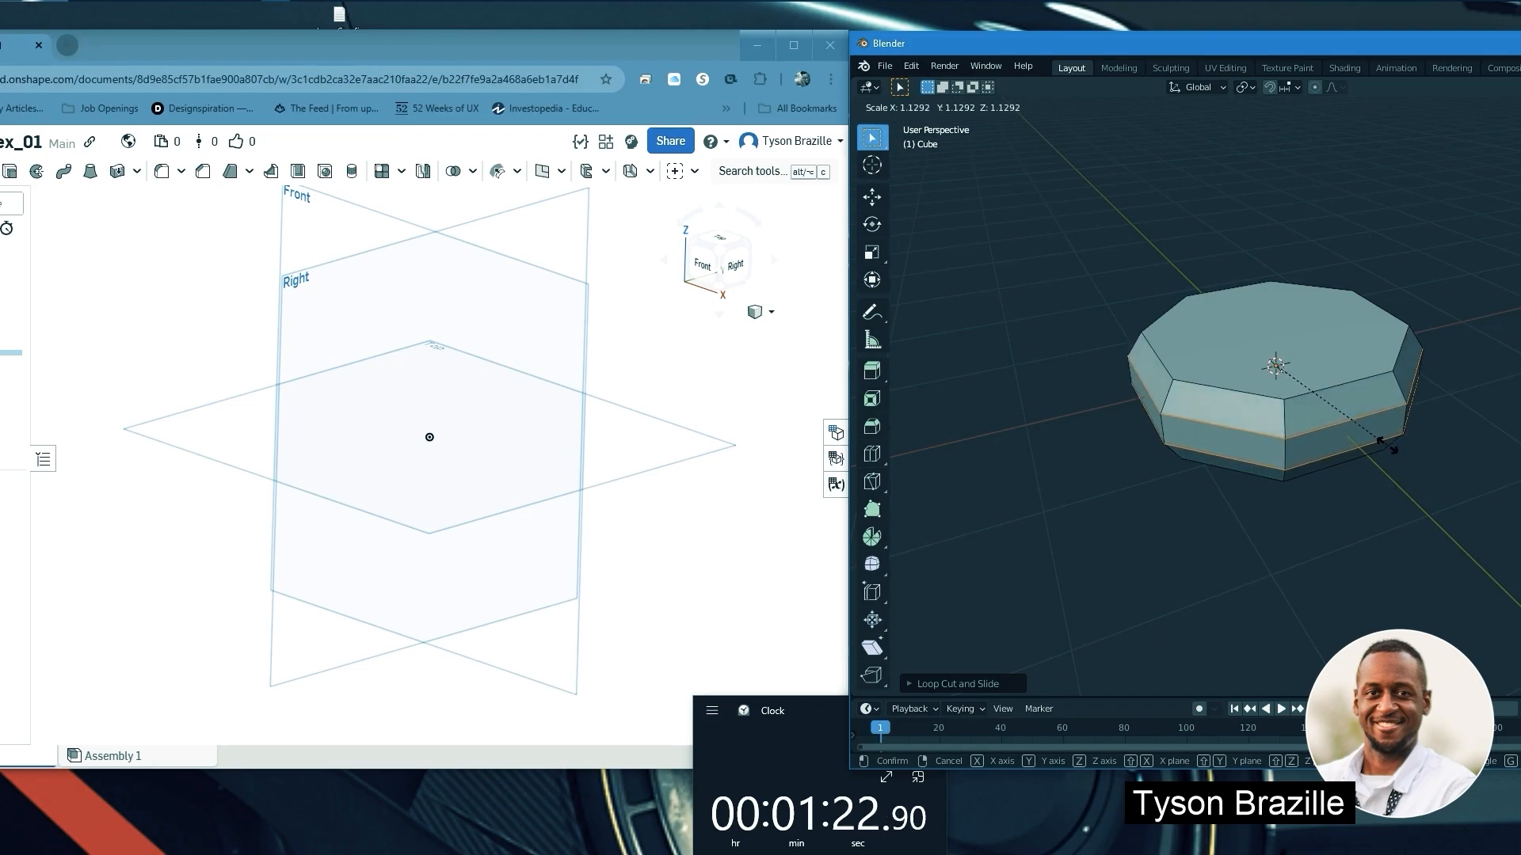
{"action": "left_click", "coordinate": [1388, 448]}
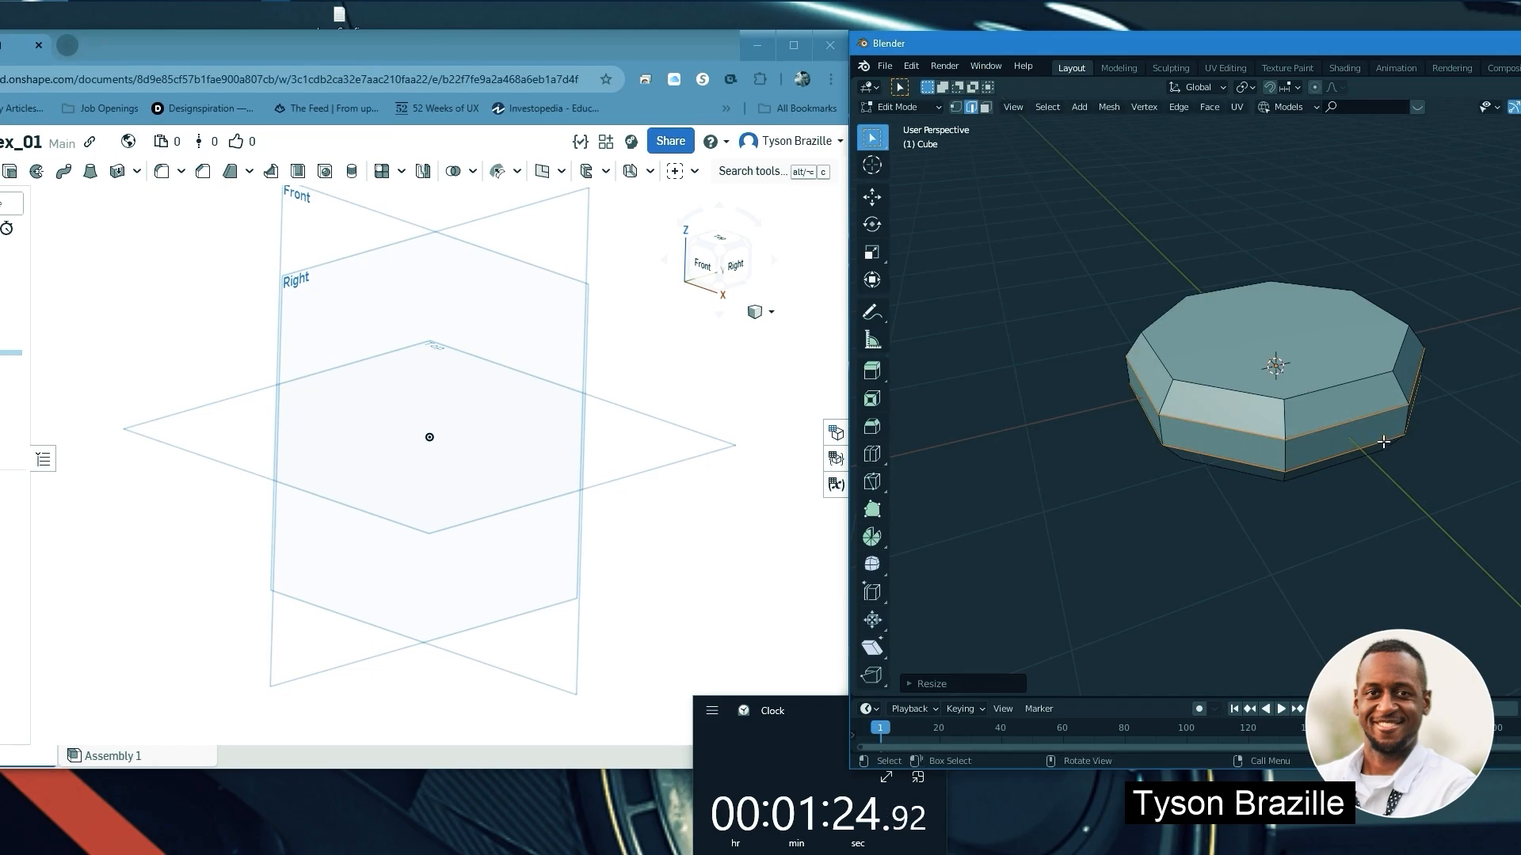
Inset the octagonal top face slightly in face-select mode to create a narrow rim
{"action": "middle_click_drag", "start_coordinate": [1388, 447], "coordinate": [1260, 349]}
{"action": "left_click", "coordinate": [986, 107]}
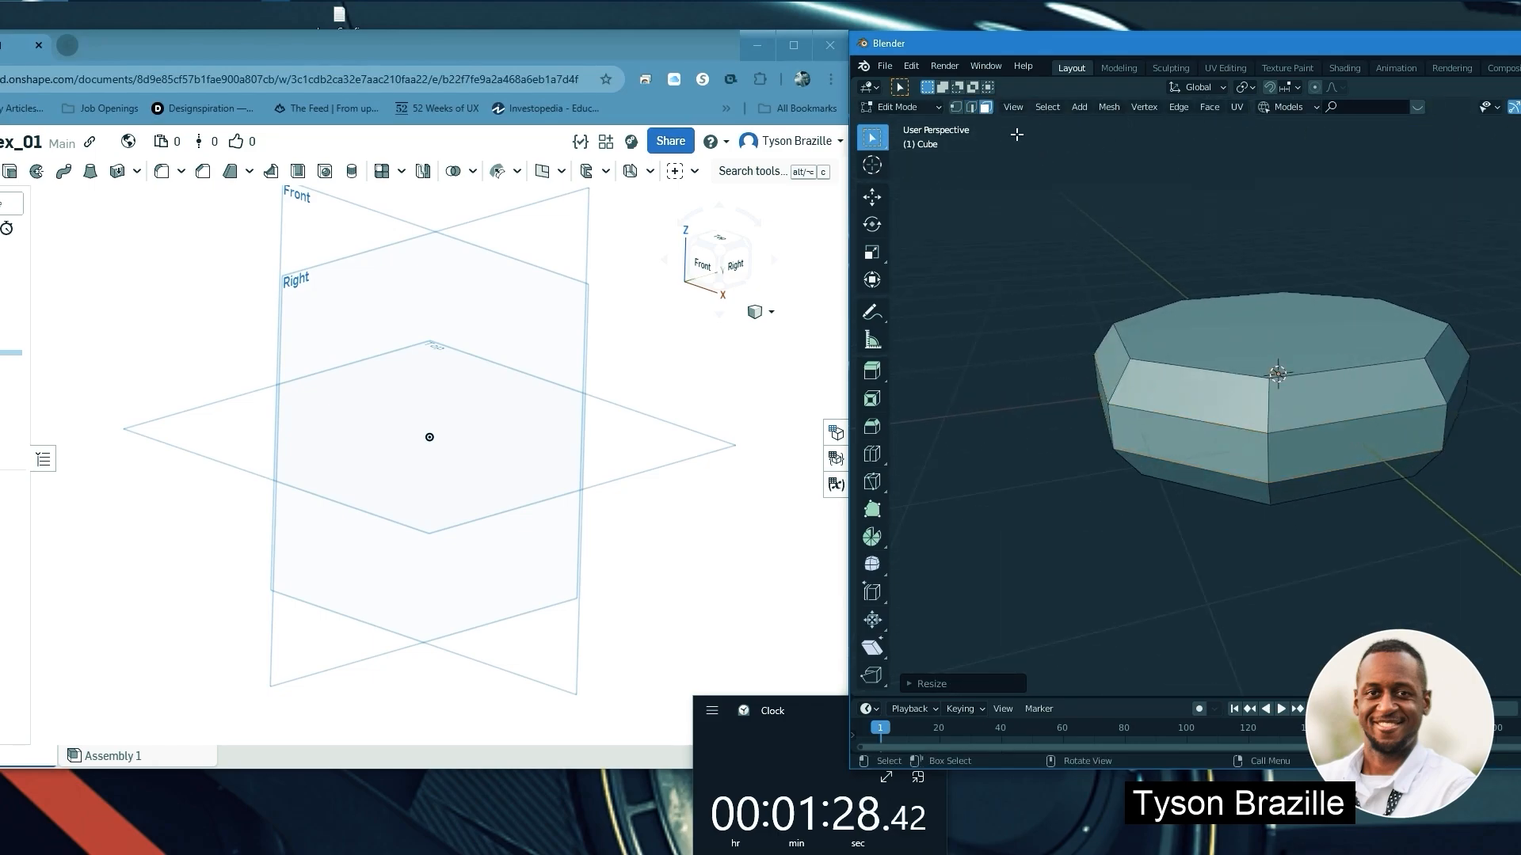
{"action": "left_click", "coordinate": [1299, 339]}
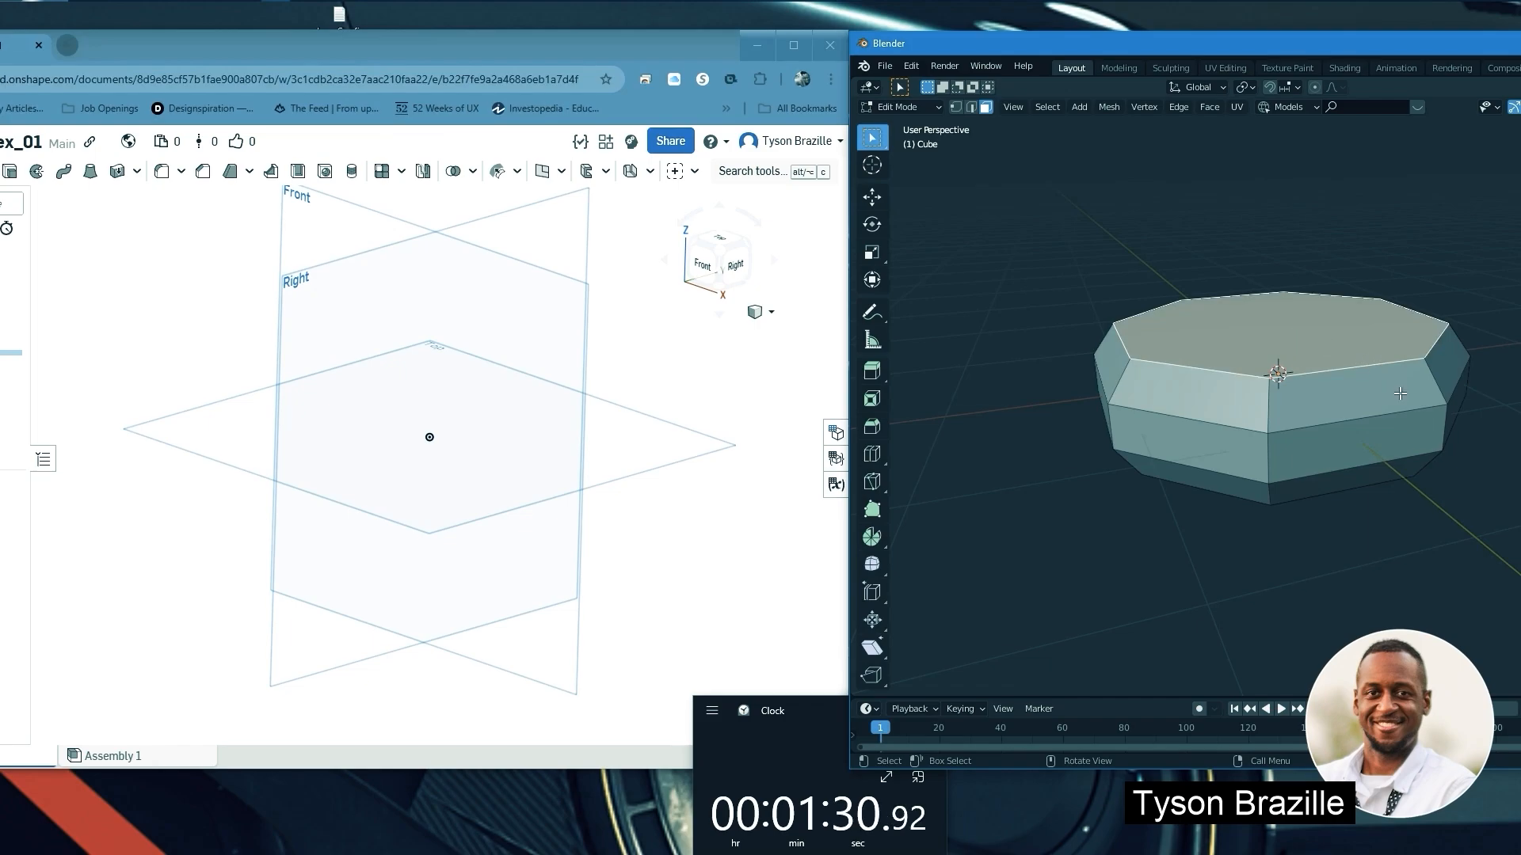
{"action": "key", "text": "i"}
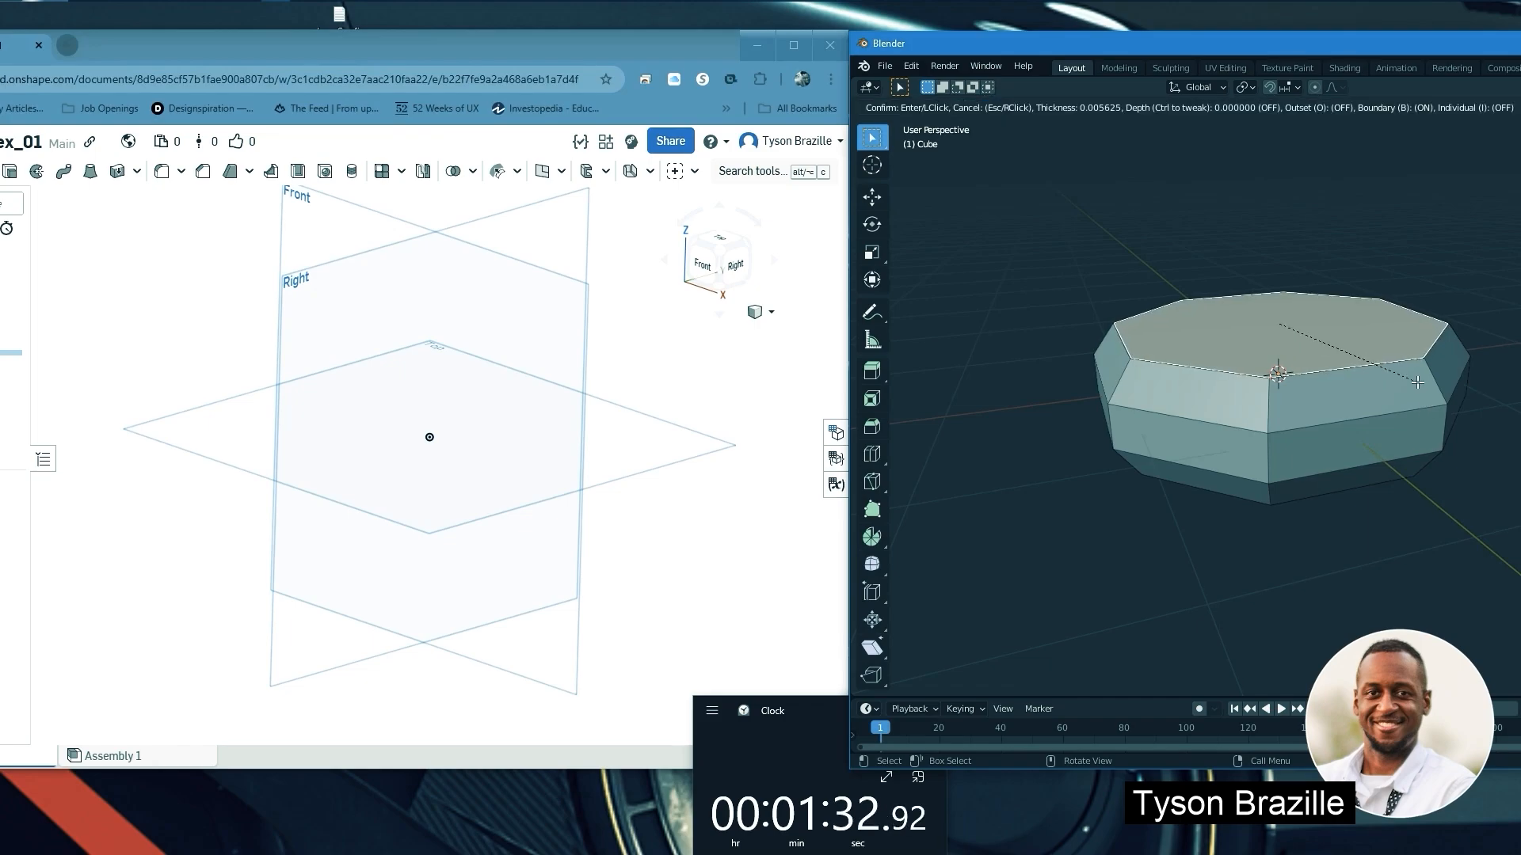
{"action": "left_click", "coordinate": [1403, 376]}
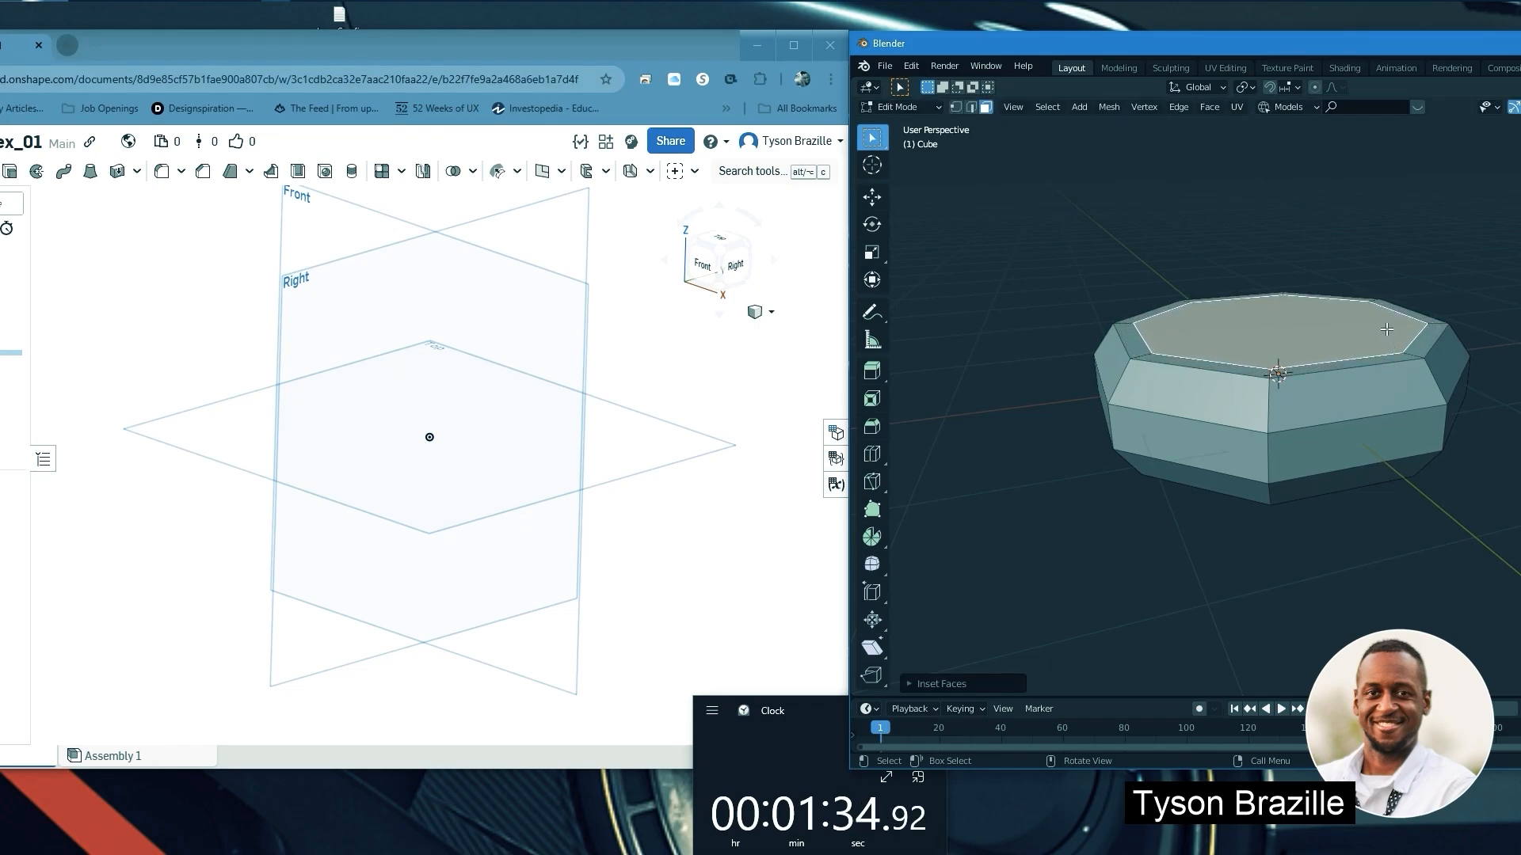
Inset the bottom face slightly and move the inner face up along Z into the body
{"action": "middle_click_drag", "start_coordinate": [1403, 376], "coordinate": [1329, 440]}
{"action": "left_click", "coordinate": [1329, 441]}
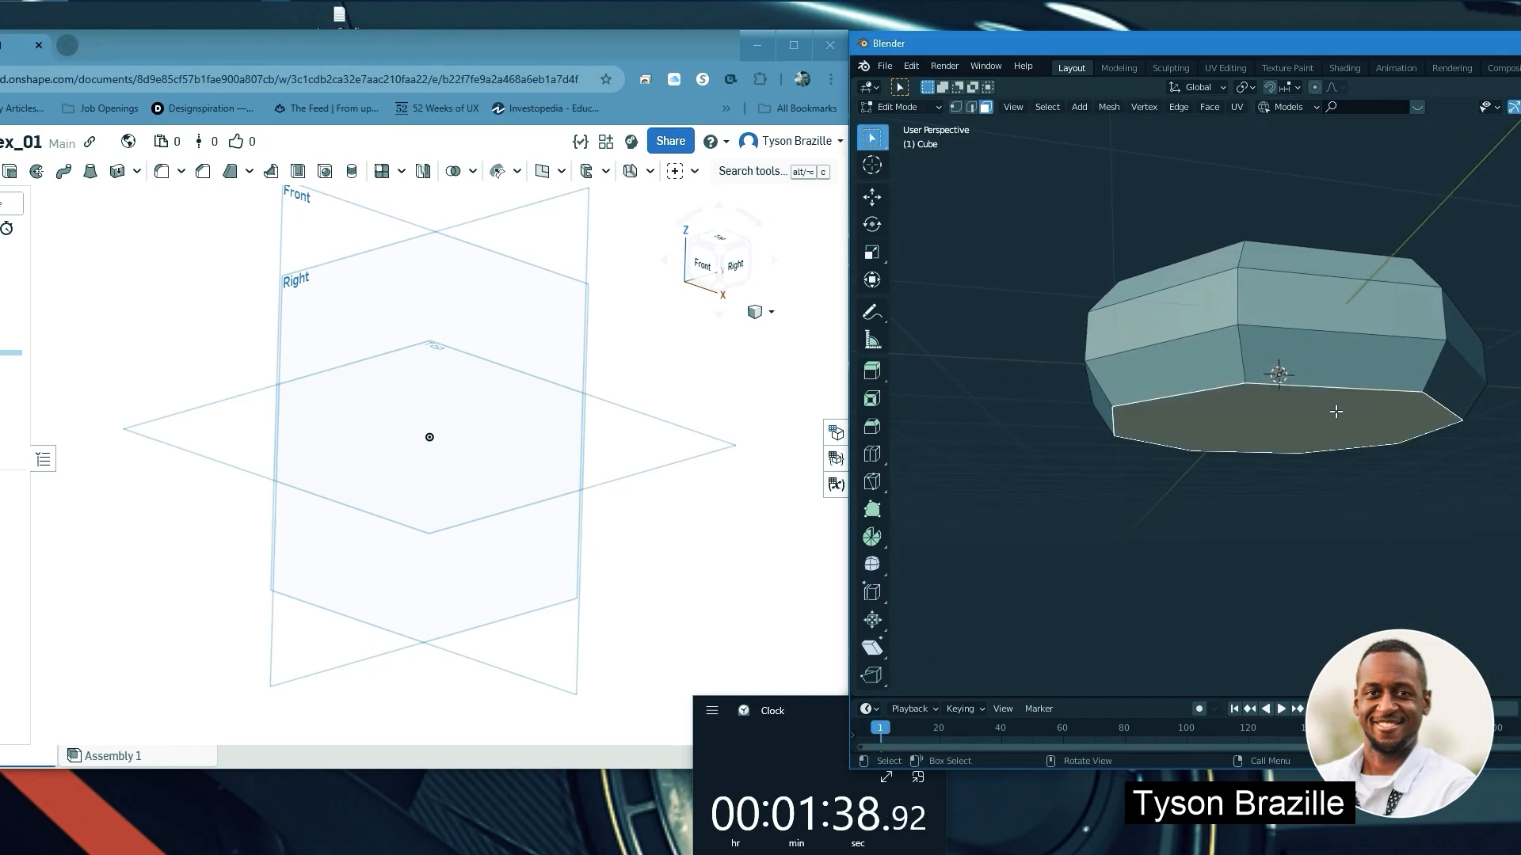
{"action": "key", "text": "i"}
{"action": "left_click", "coordinate": [1324, 415]}
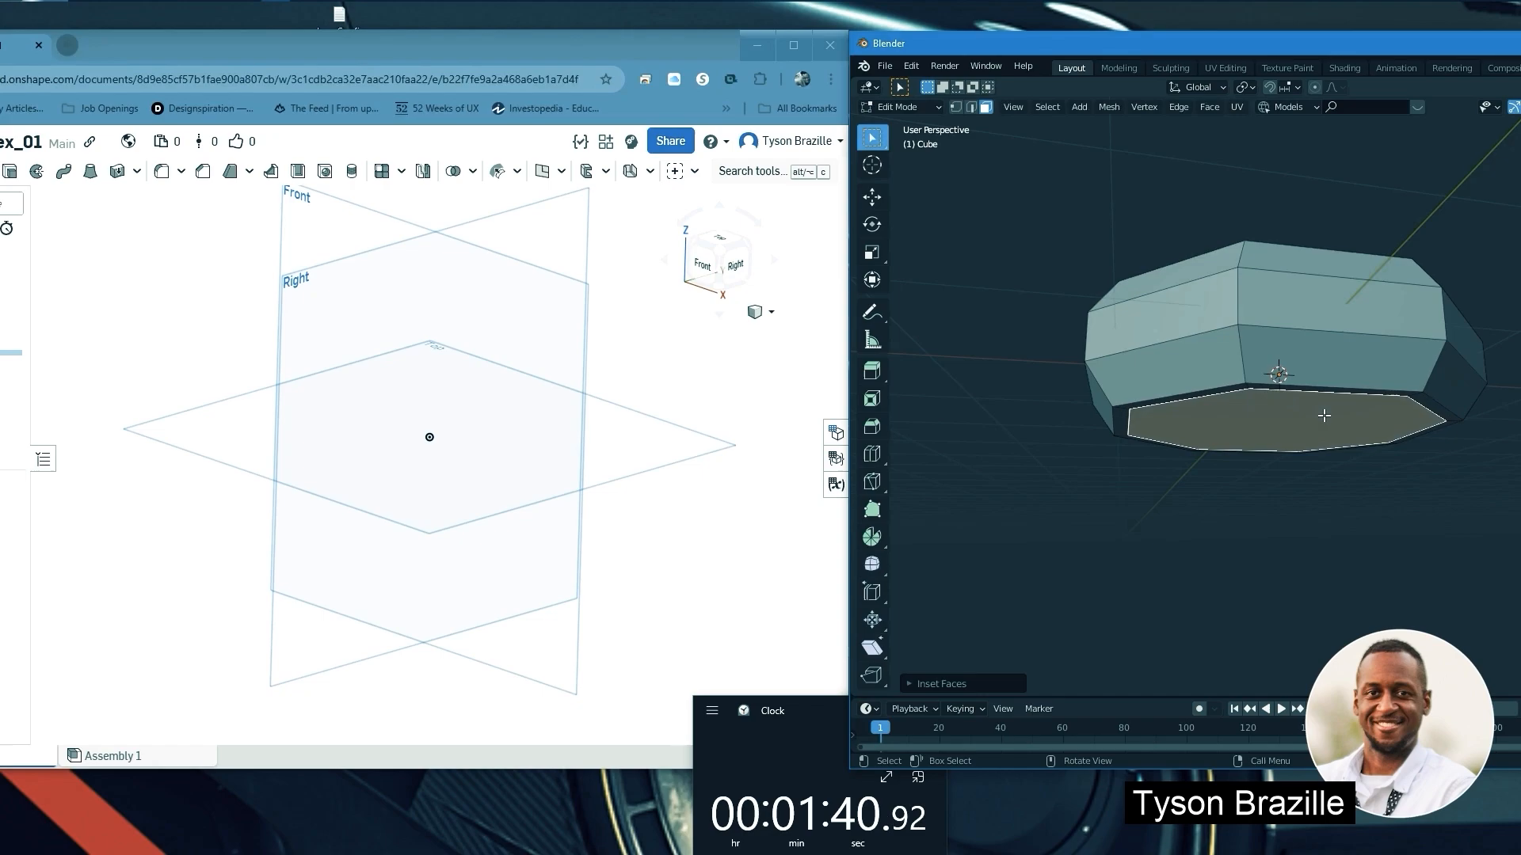
{"action": "key", "text": "g"}
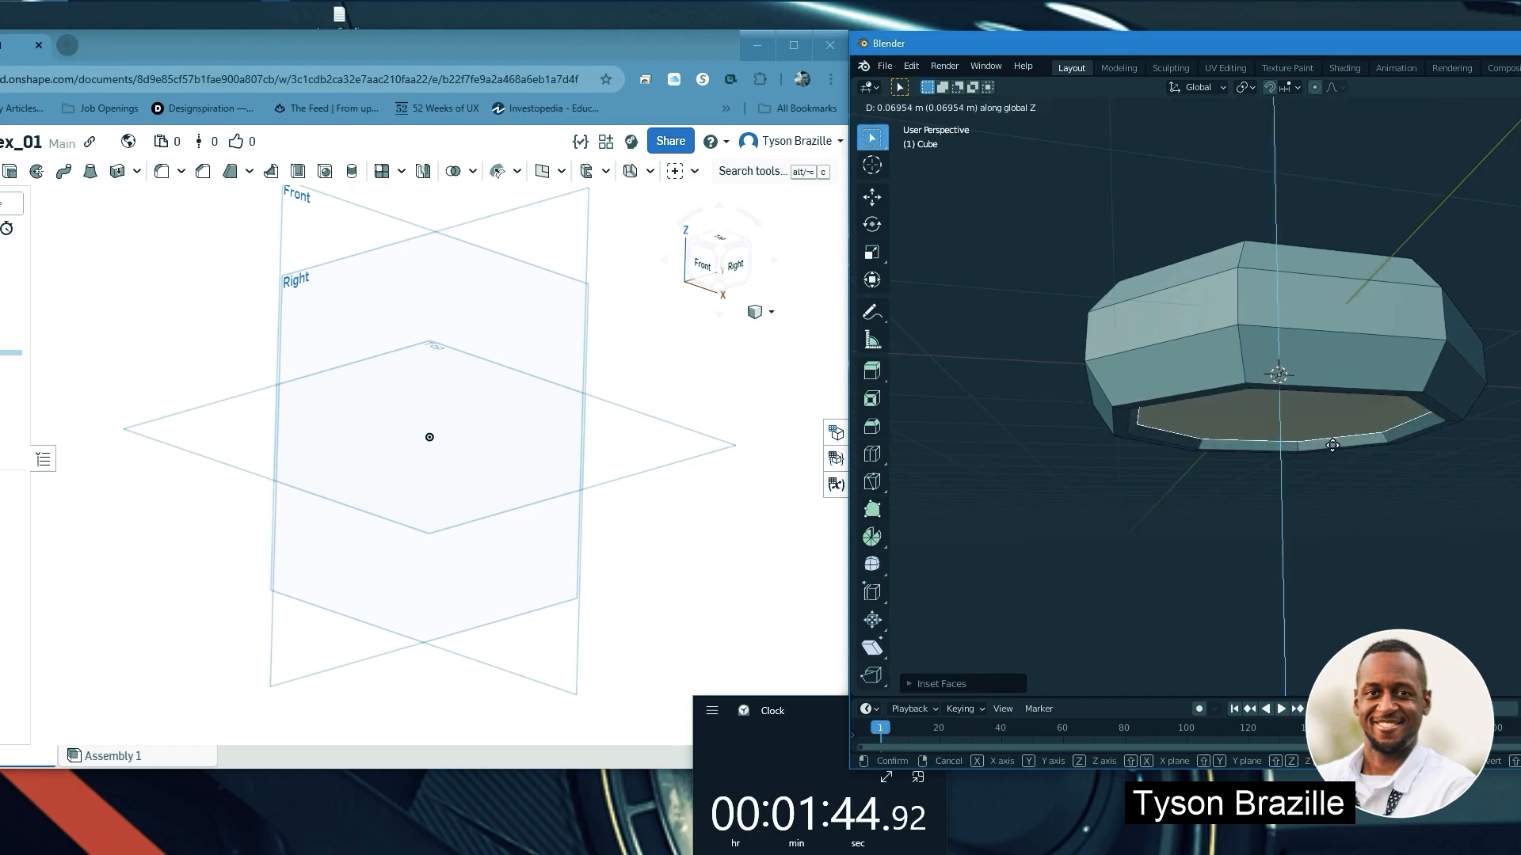
{"action": "left_click", "coordinate": [1325, 364]}
Inset the inner top face again by a thin margin and lower it along Z to form a recess
{"action": "mouse_move", "coordinate": [1326, 363]}
{"action": "middle_mouse_down"}
{"action": "mouse_move", "coordinate": [1314, 405]}
{"action": "mouse_move", "coordinate": [1321, 349]}
{"action": "middle_mouse_up"}
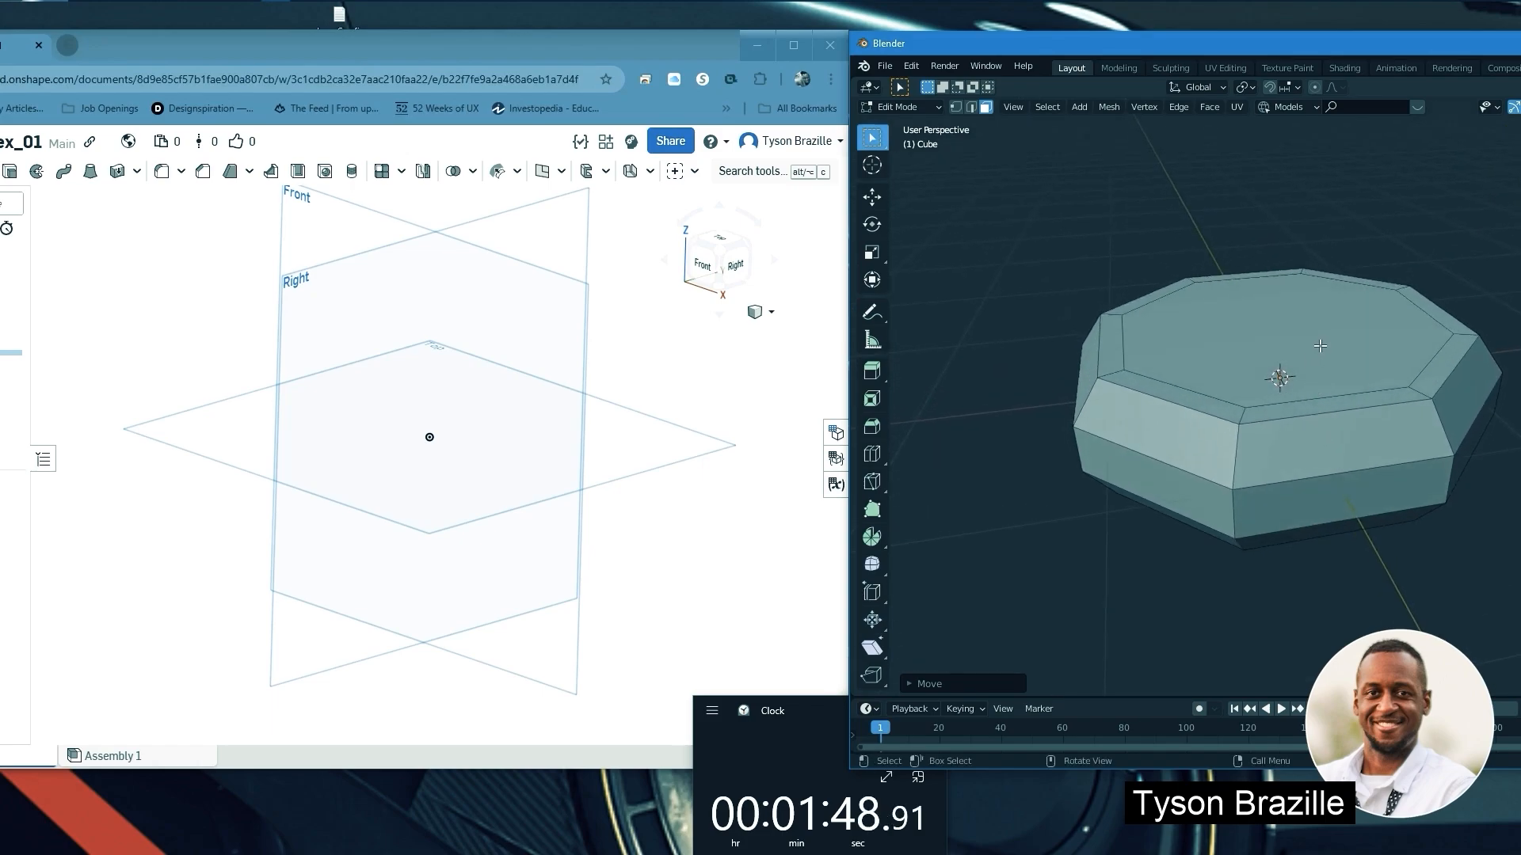
{"action": "left_click", "coordinate": [1322, 349]}
{"action": "key", "text": "i"}
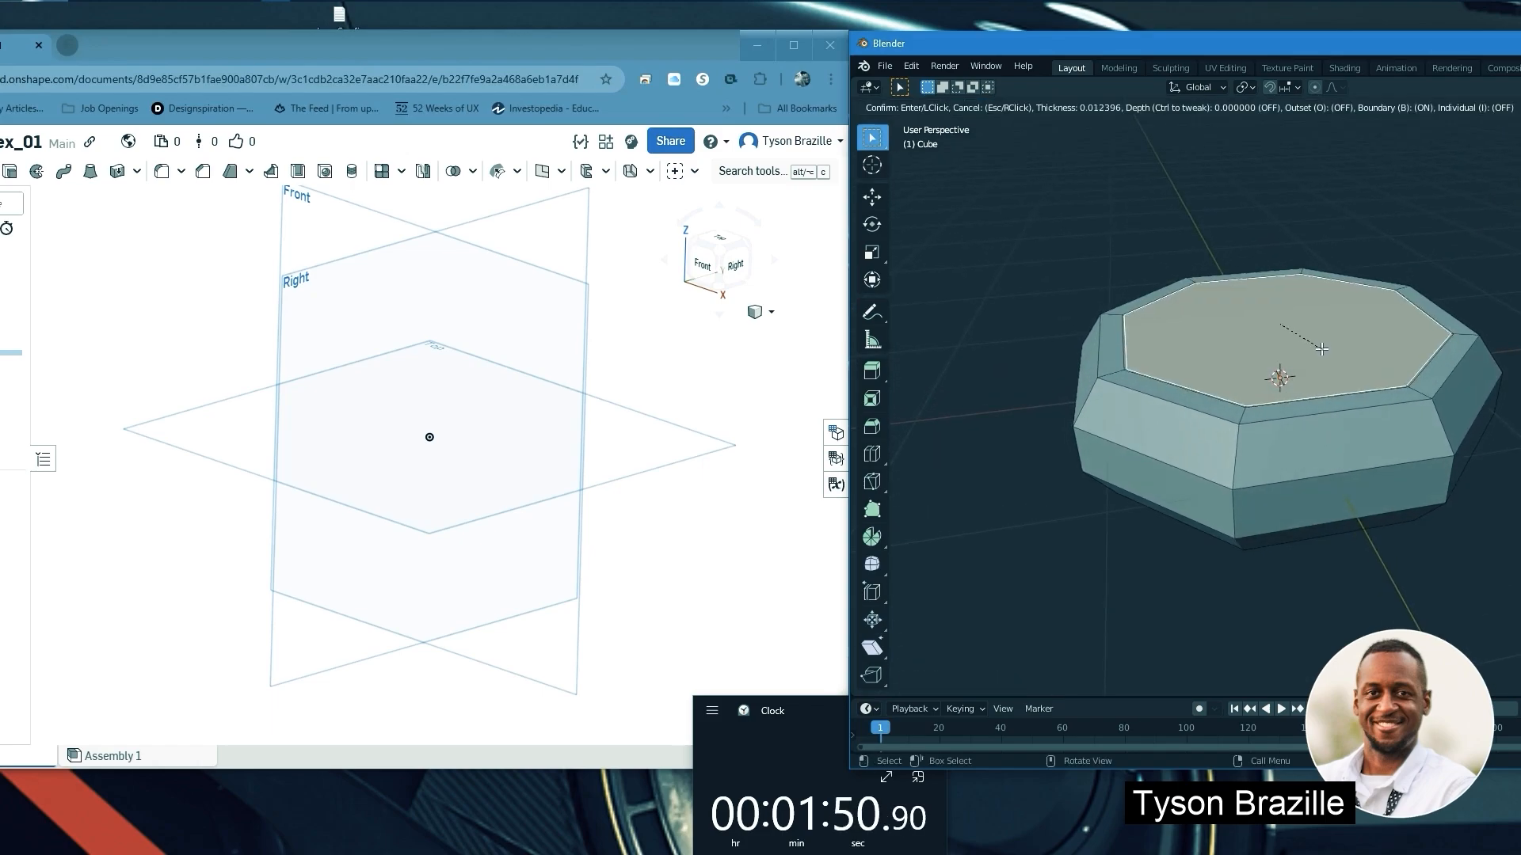
{"action": "left_click", "coordinate": [1316, 345]}
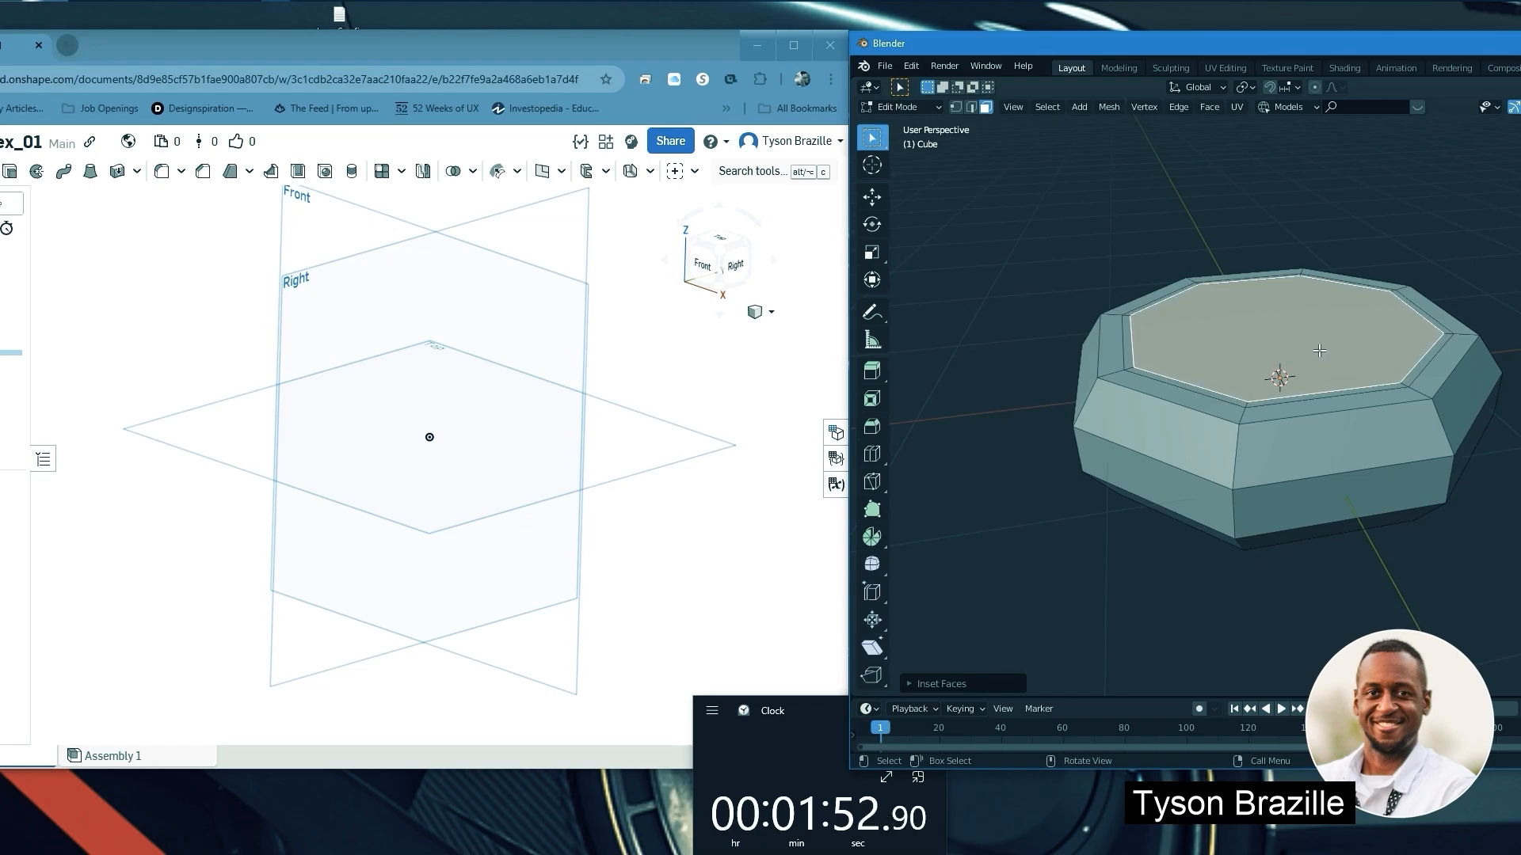
{"action": "key", "text": "g"}
{"action": "key", "text": "z"}
{"action": "left_click", "coordinate": [1330, 369]}
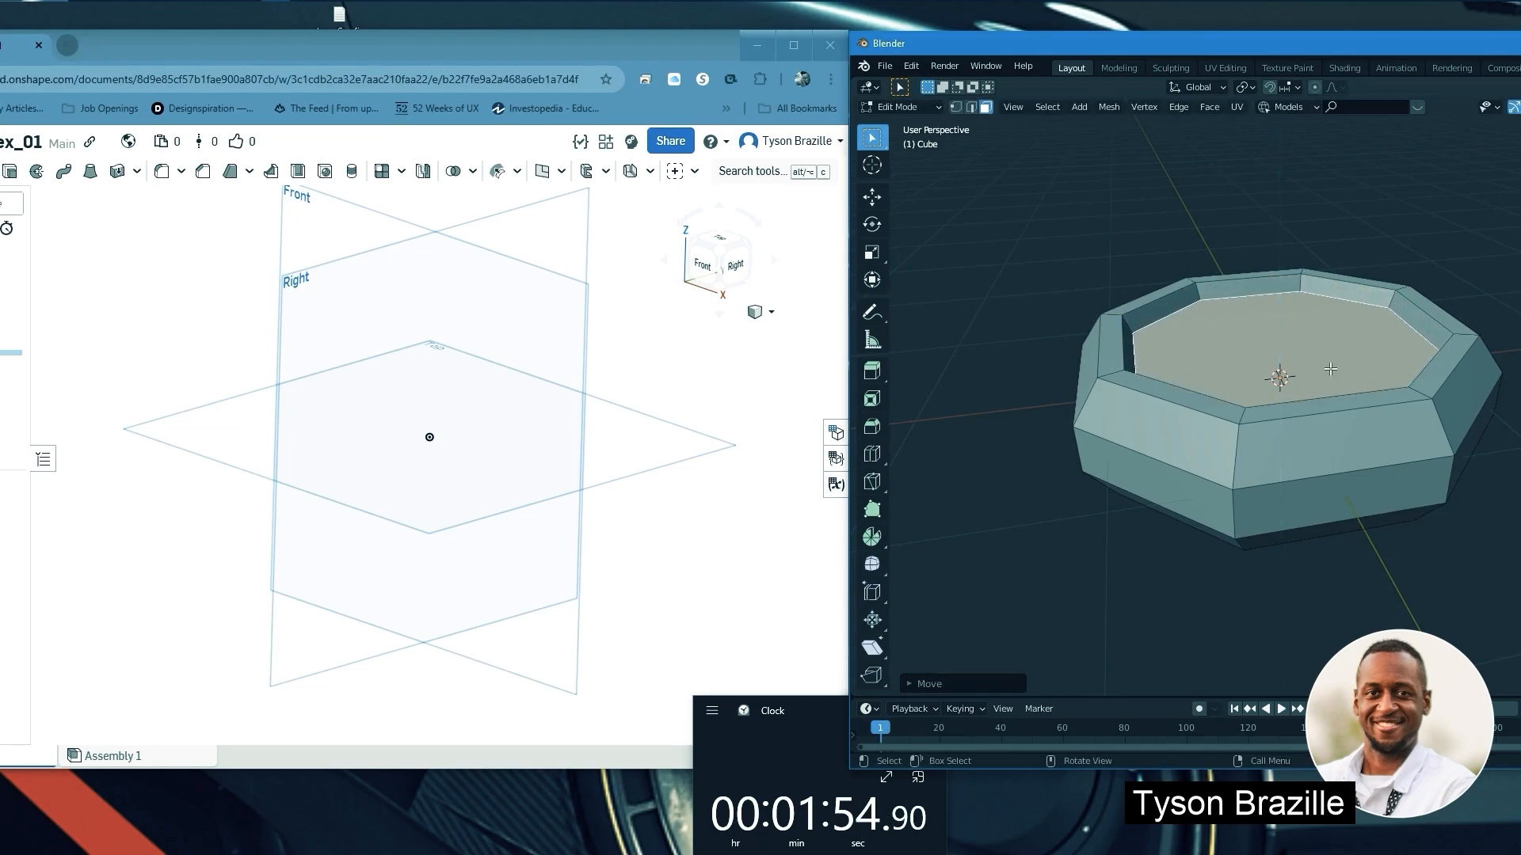
Scale the recessed top face down slightly so the recess walls taper inward
{"action": "key", "text": "s"}
{"action": "left_click", "coordinate": [1409, 425]}
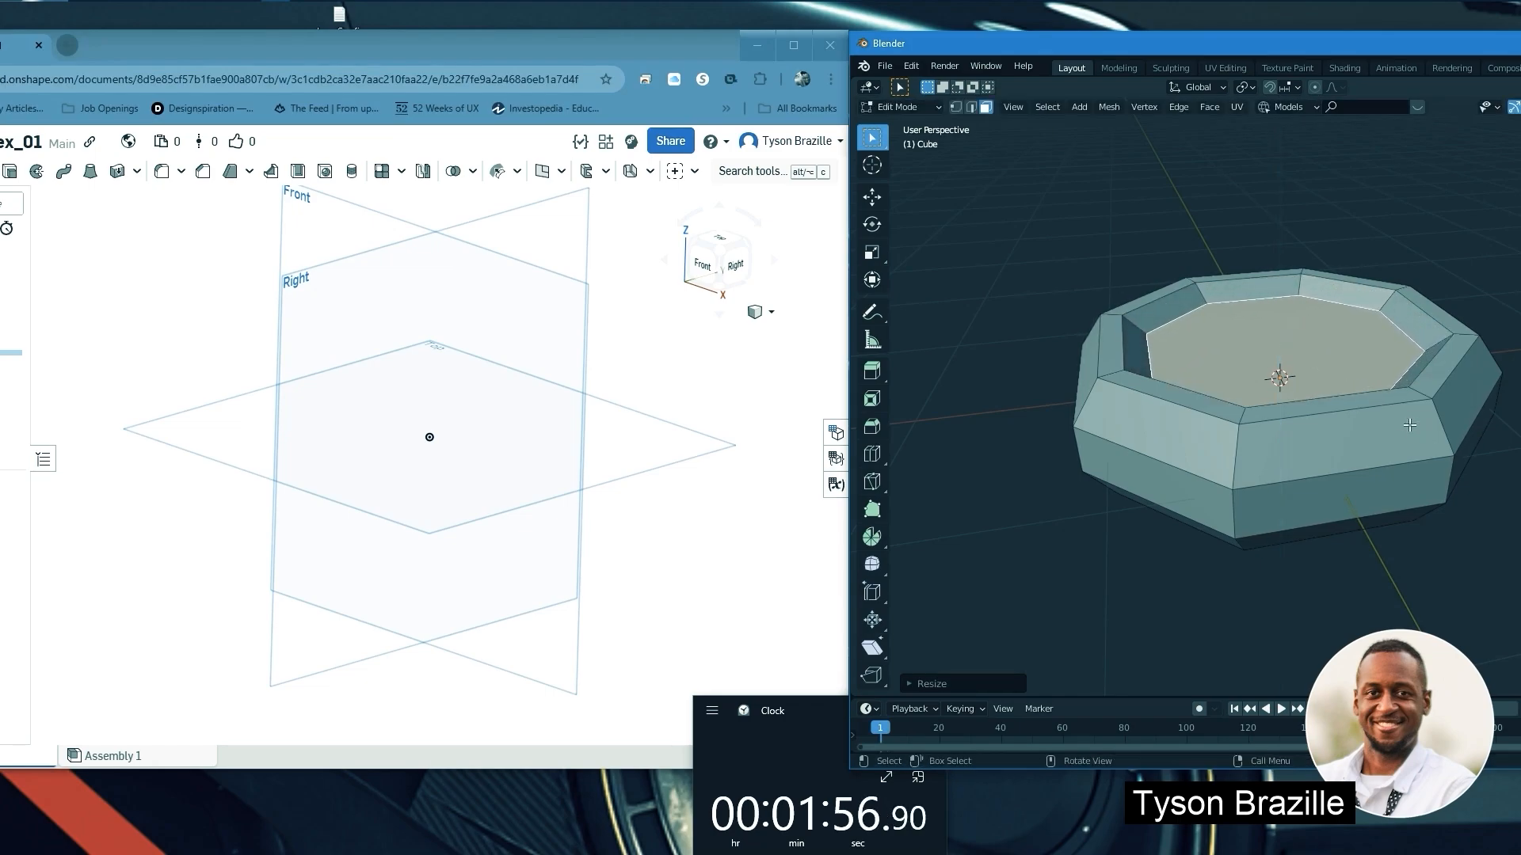
{"action": "middle_click_drag", "start_coordinate": [1409, 426], "coordinate": [1361, 339]}
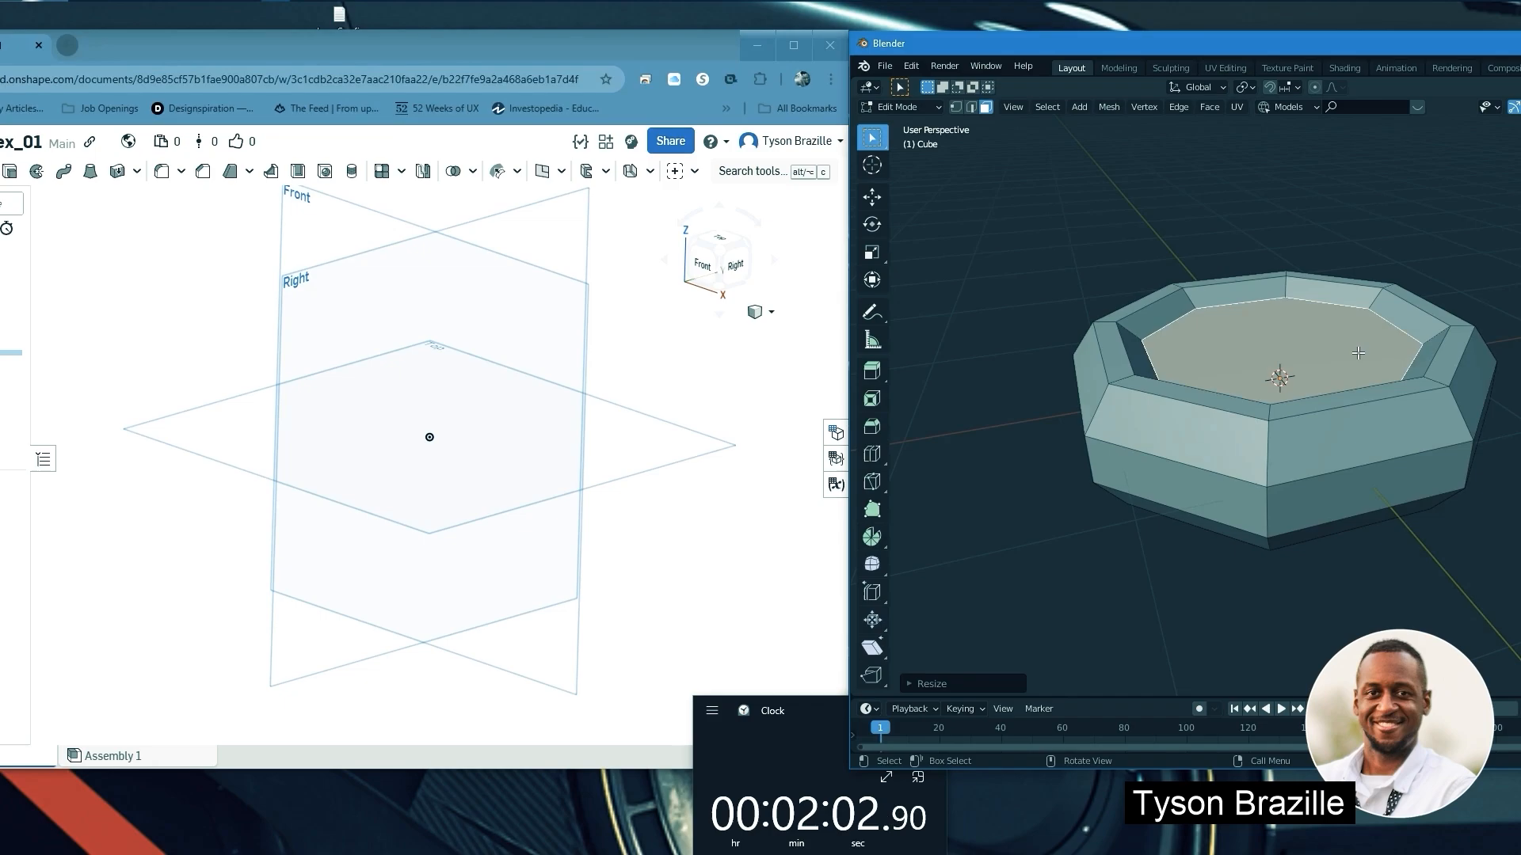
Examine the octagonal body's recess, rim and side facets from several angles in vertex-select mode
{"action": "middle_click_drag", "start_coordinate": [1353, 351], "coordinate": [1216, 363]}
{"action": "mouse_move", "coordinate": [1222, 357]}
{"action": "middle_mouse_down"}
{"action": "mouse_move", "coordinate": [1252, 288]}
{"action": "mouse_move", "coordinate": [1233, 360]}
{"action": "middle_mouse_up"}
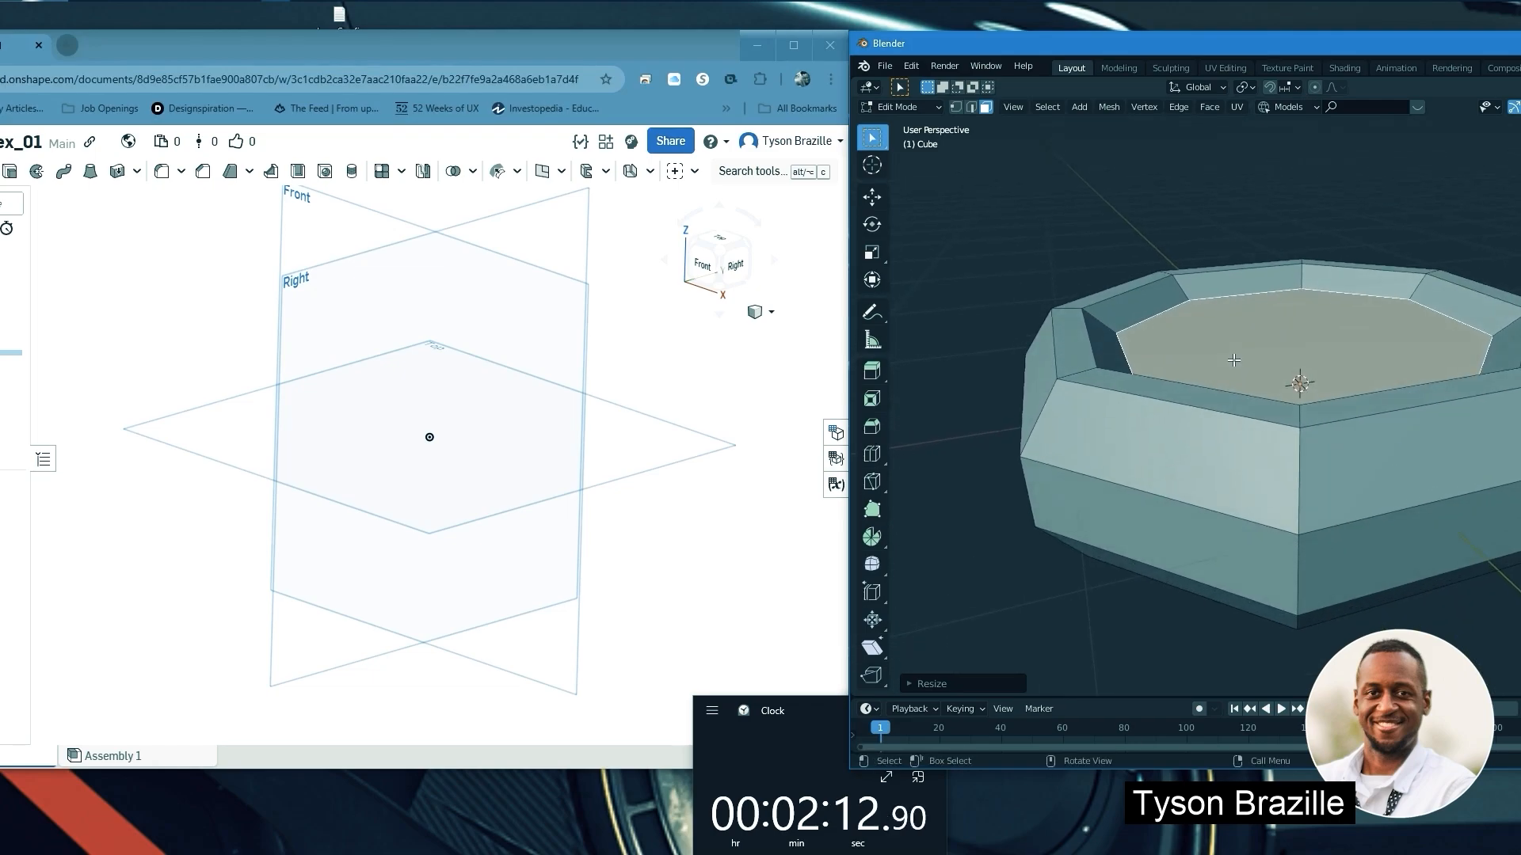
{"action": "middle_click_drag", "start_coordinate": [1234, 358], "coordinate": [1212, 318]}
{"action": "left_click", "coordinate": [954, 107]}
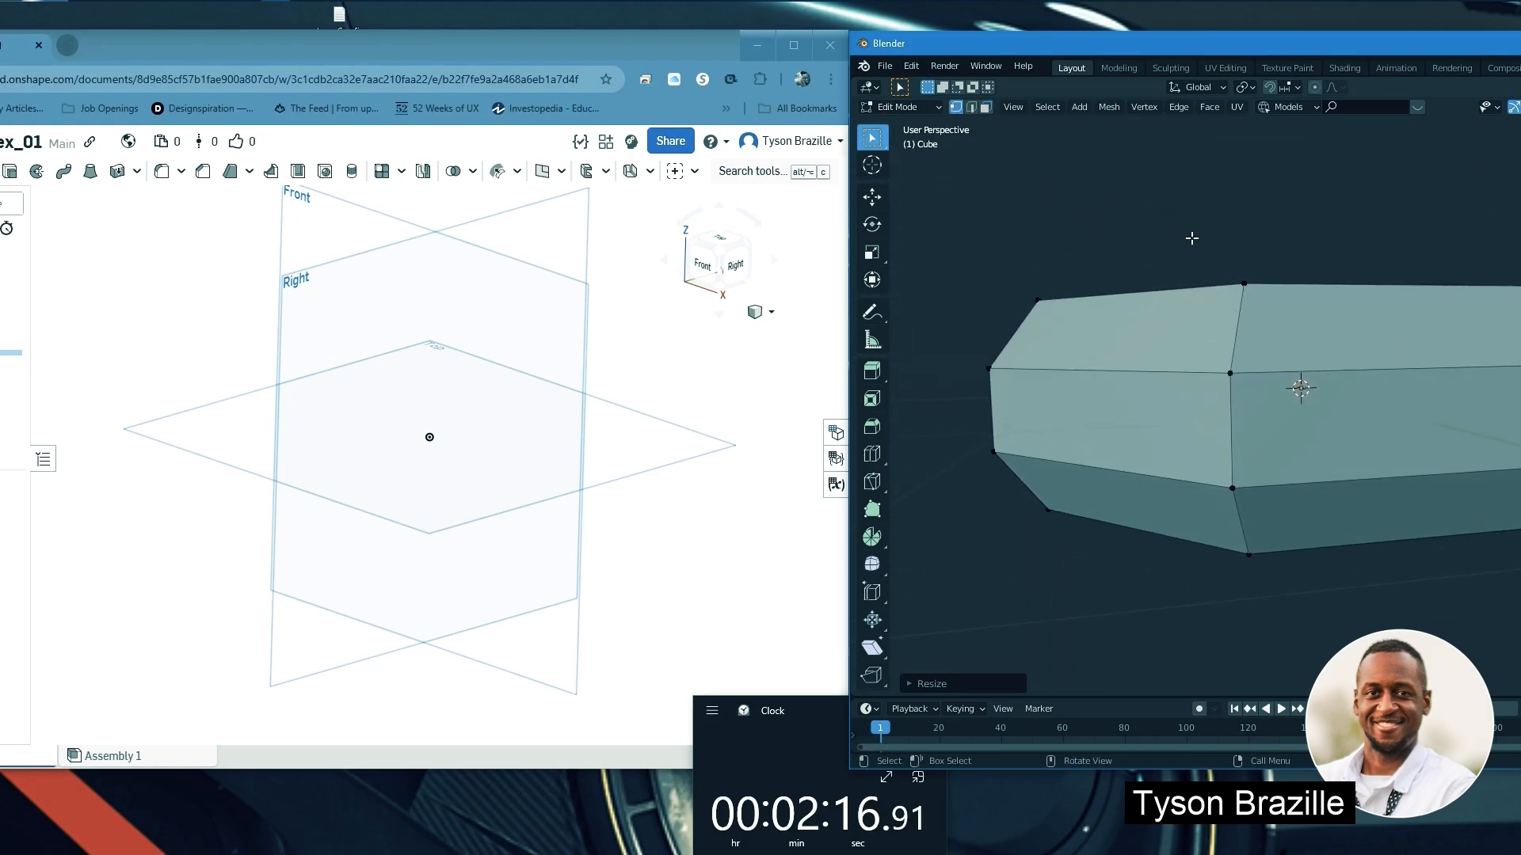
{"action": "middle_click_drag", "start_coordinate": [1191, 237], "coordinate": [1178, 280]}
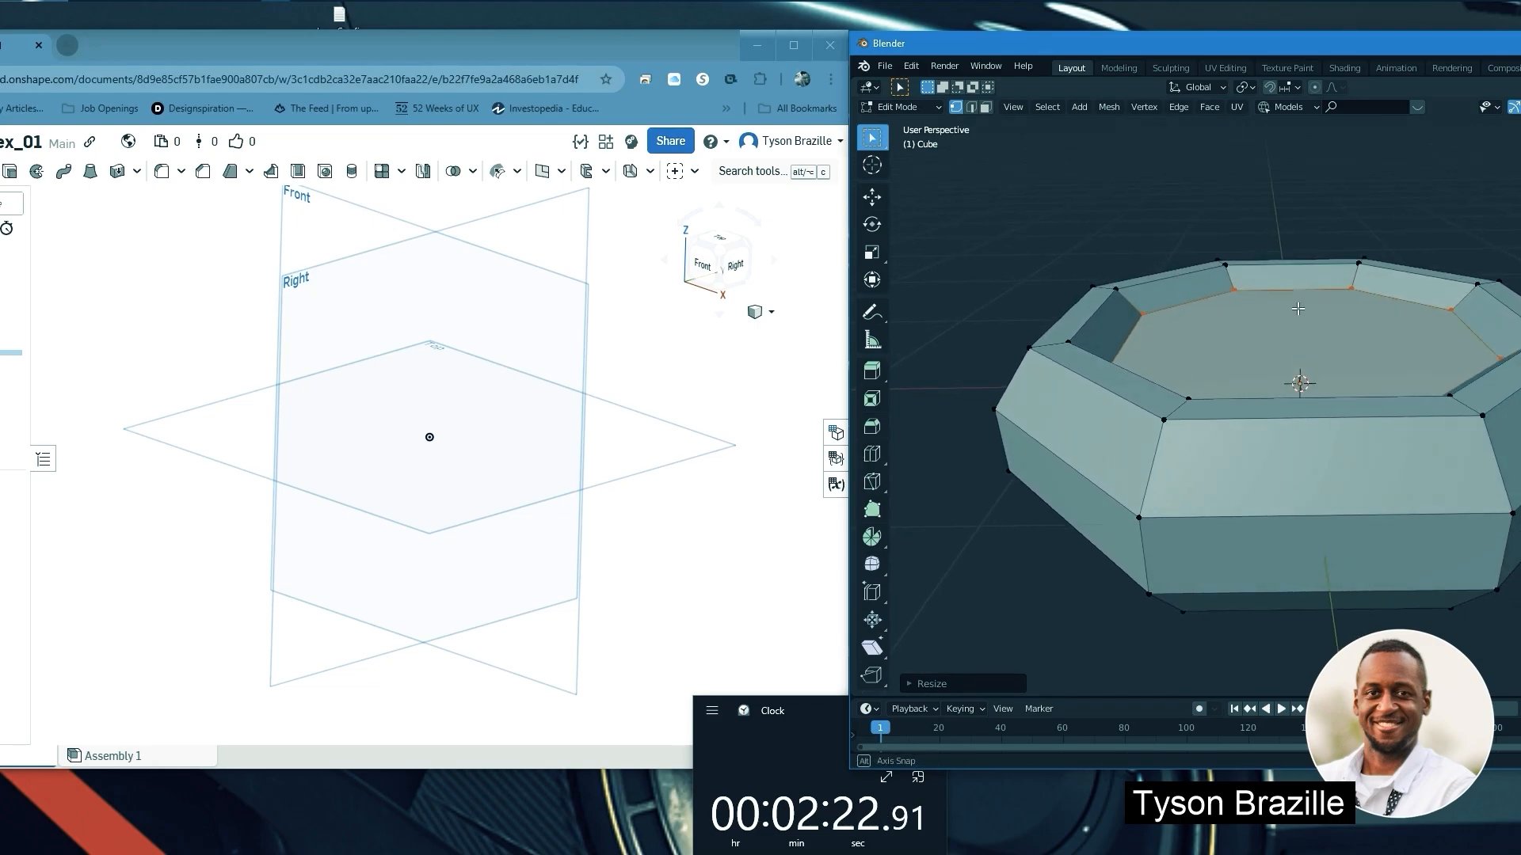
{"action": "scroll", "coordinate": [1289, 342], "scroll_direction": "down", "scroll_amount": 2}
{"action": "scroll", "coordinate": [1275, 344], "scroll_direction": "up", "scroll_amount": 1}
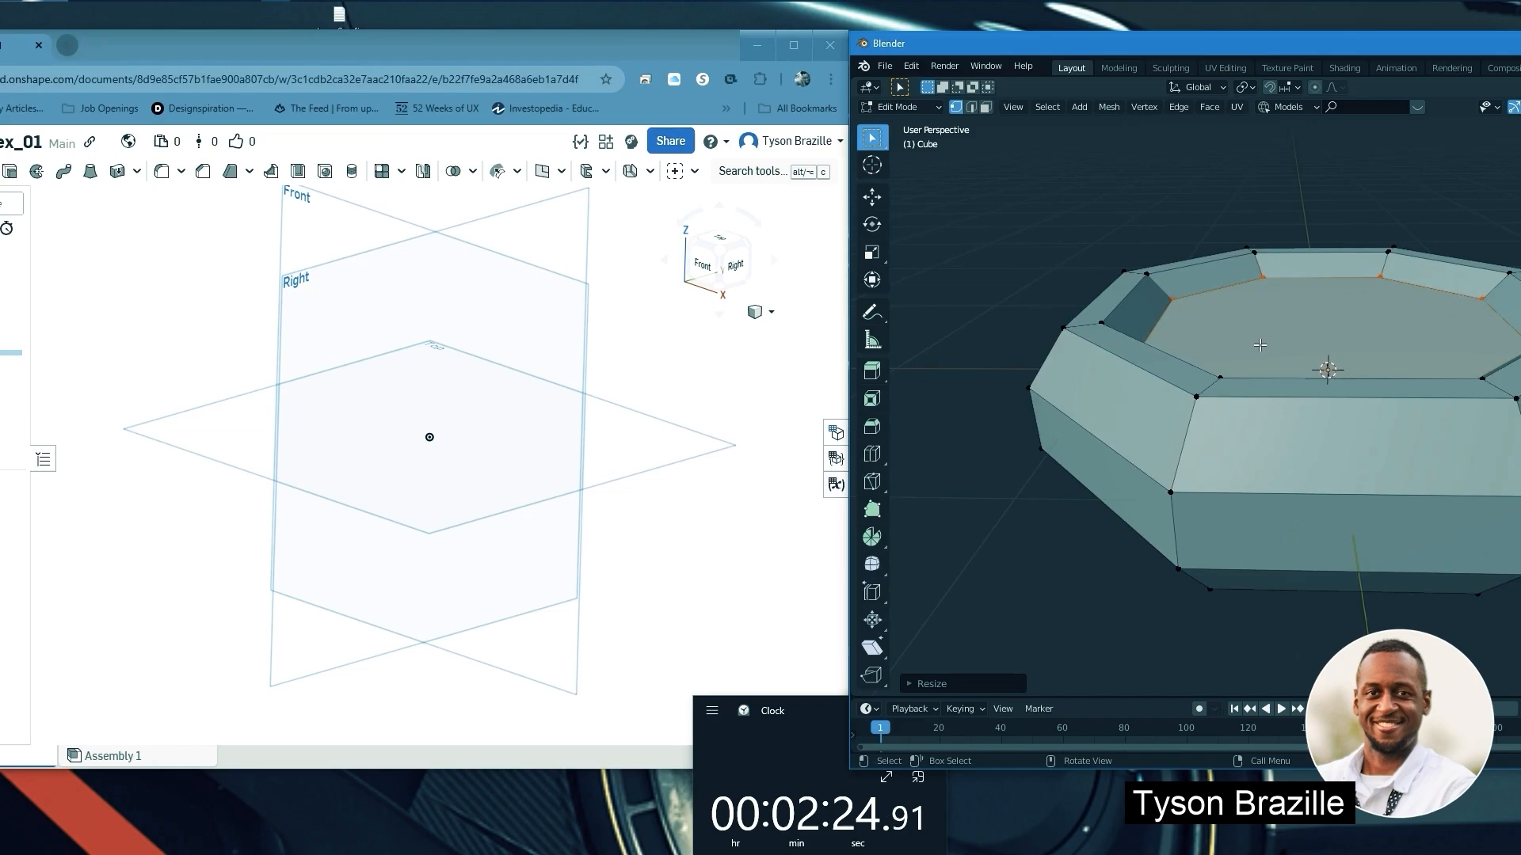
{"action": "middle_click_drag", "start_coordinate": [1261, 337], "coordinate": [1445, 344]}
{"action": "key", "text": "alt+z"}
{"action": "key", "text": "alt+z"}
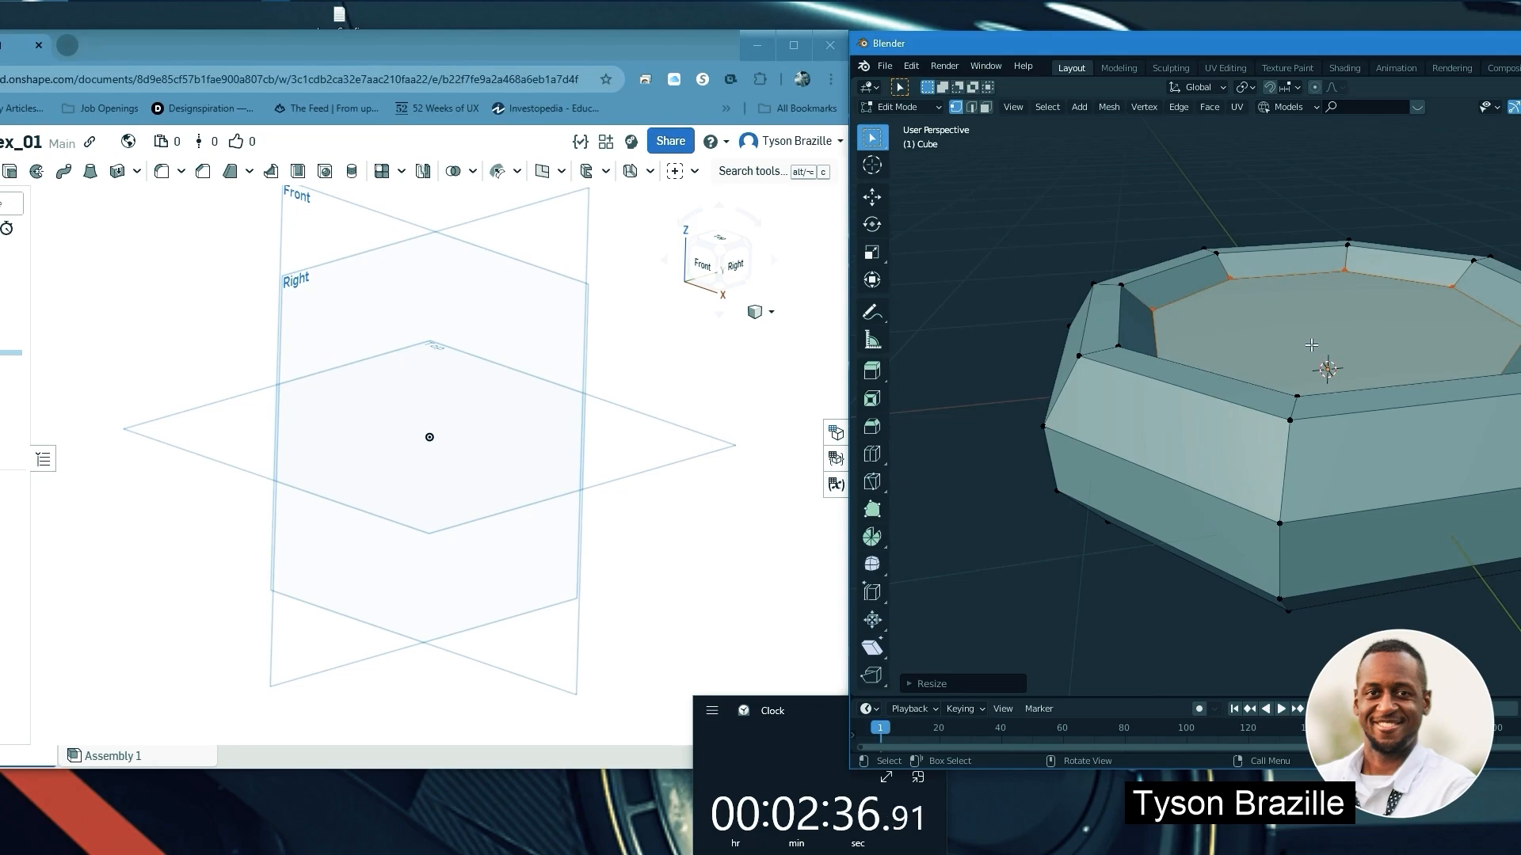
{"action": "middle_click_drag", "start_coordinate": [1311, 345], "coordinate": [1399, 338]}
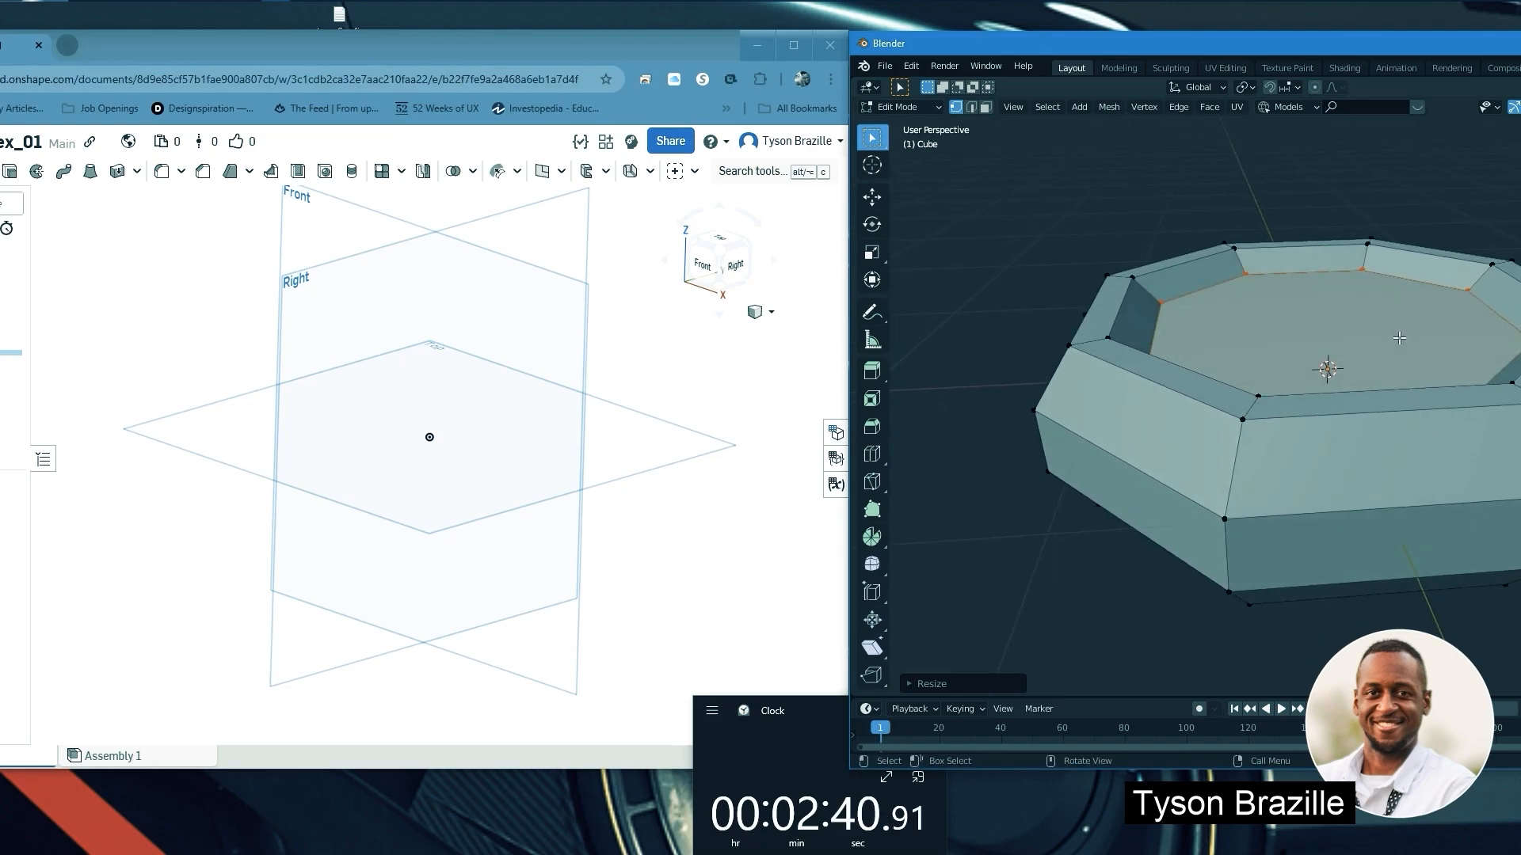
{"action": "middle_click_drag", "start_coordinate": [1326, 332], "coordinate": [1136, 259]}
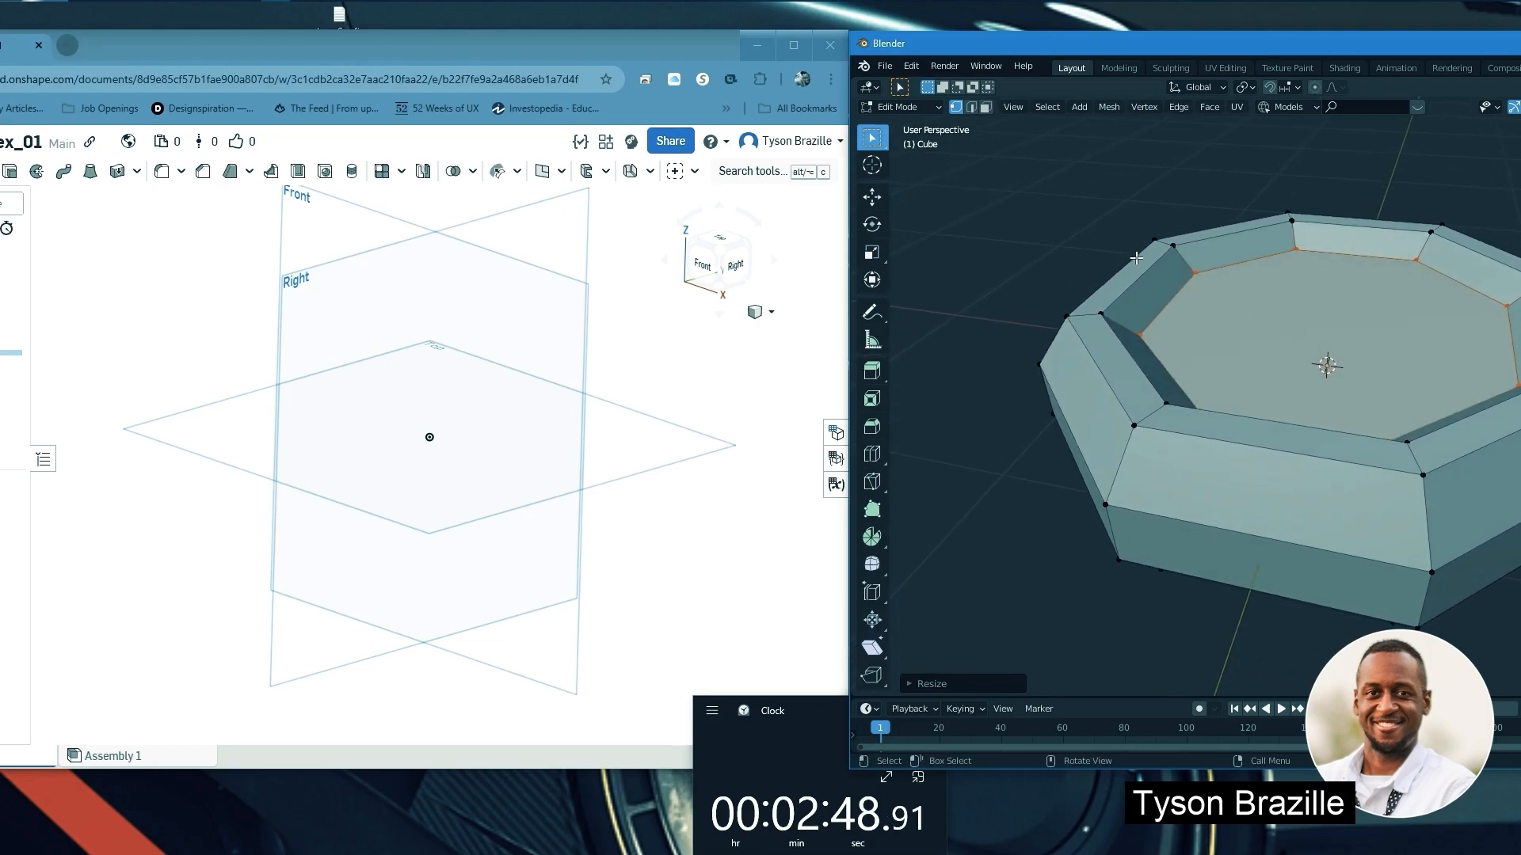
{"action": "middle_click_drag", "start_coordinate": [1228, 382], "coordinate": [1233, 377]}
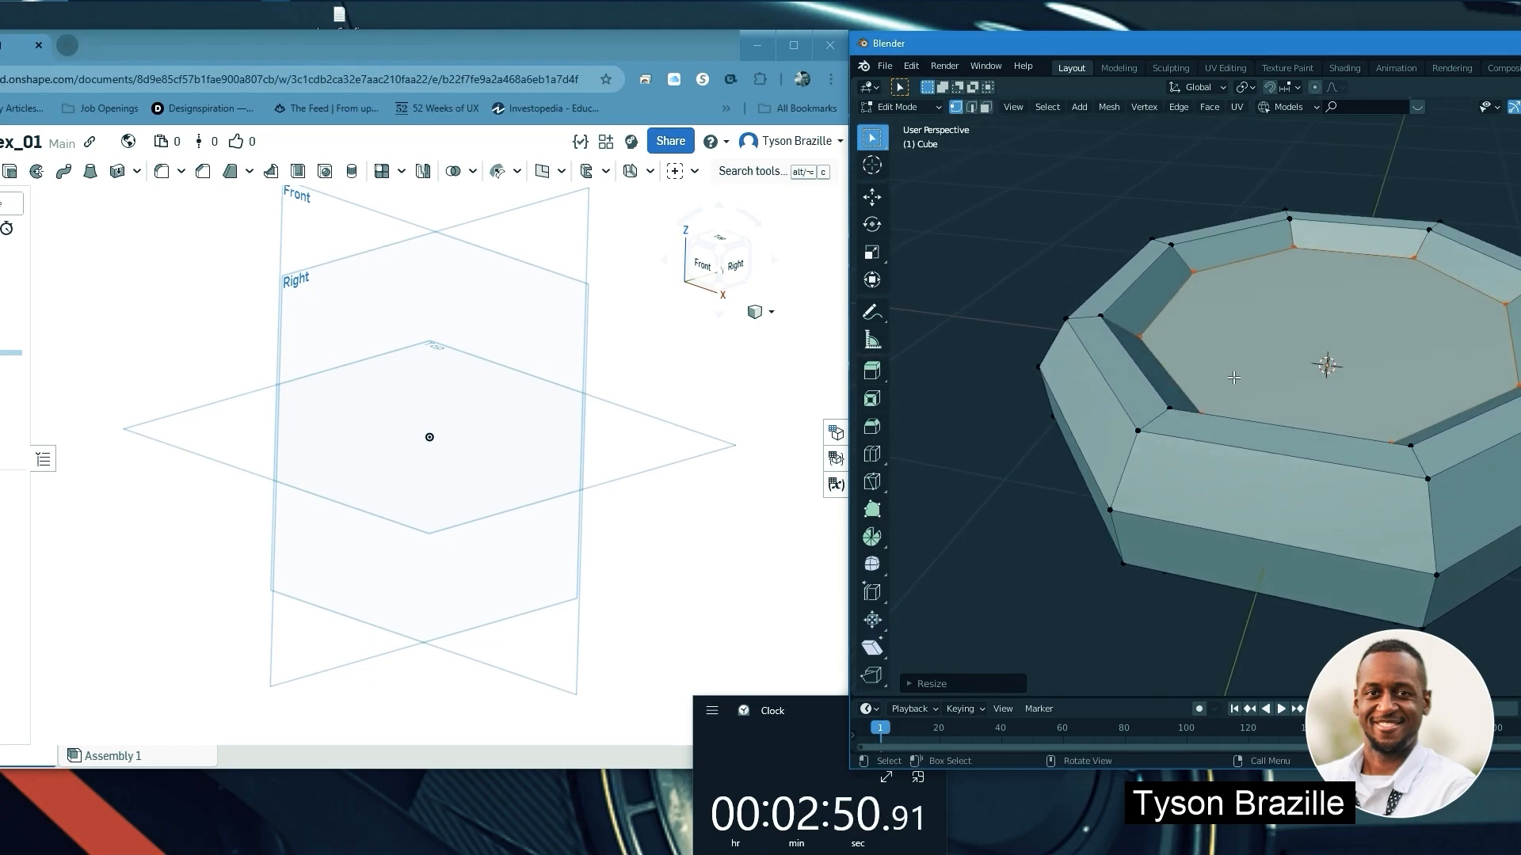
Select the slanted side edge and the neighbouring inner and outer rim edges at one top corner in edge-select mode
{"action": "left_click", "coordinate": [972, 106]}
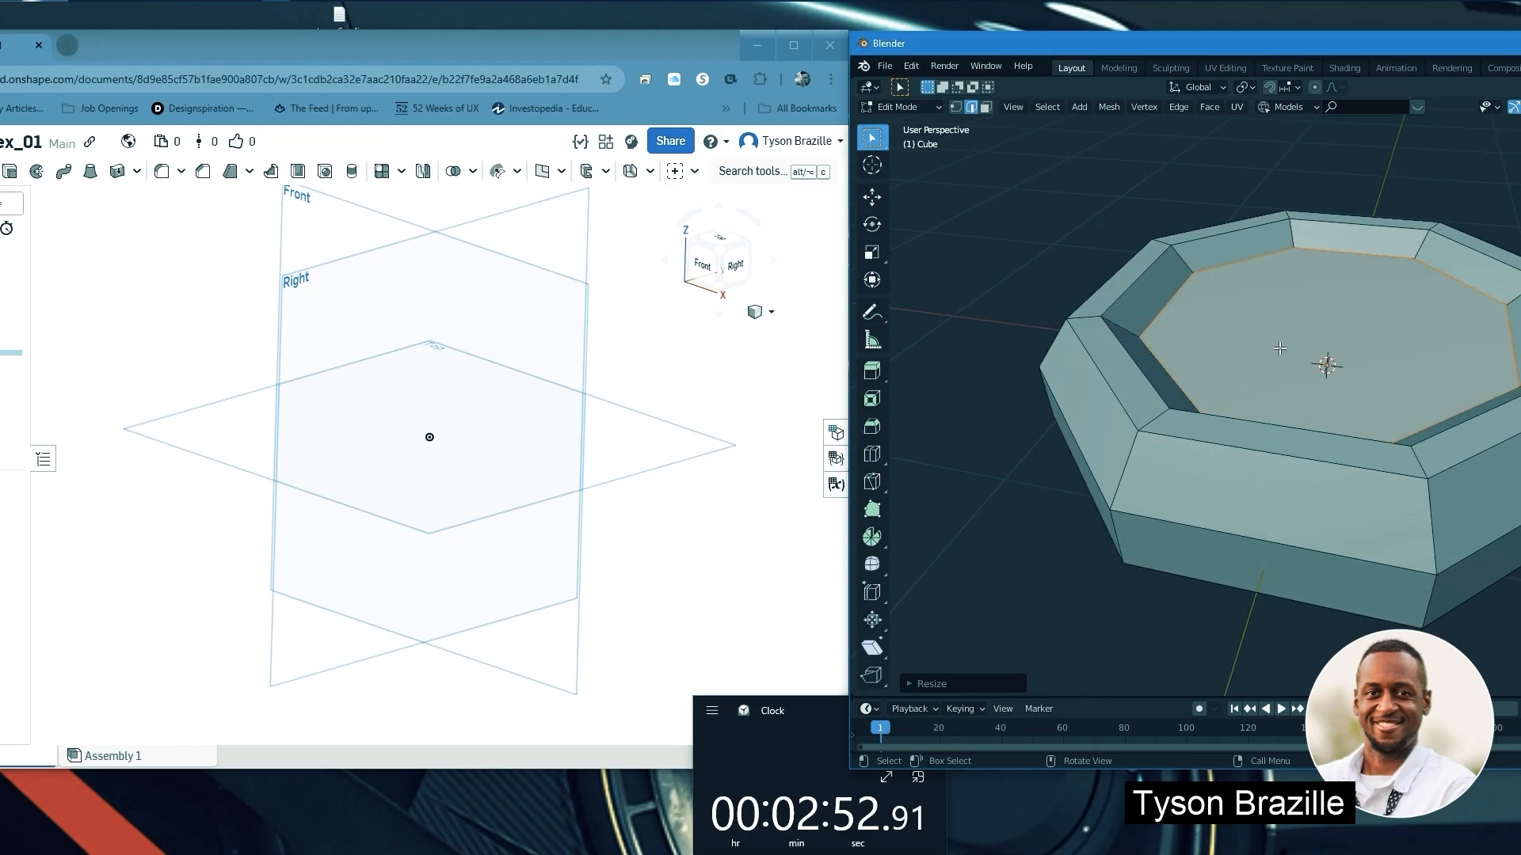
{"action": "left_click", "coordinate": [1129, 454]}
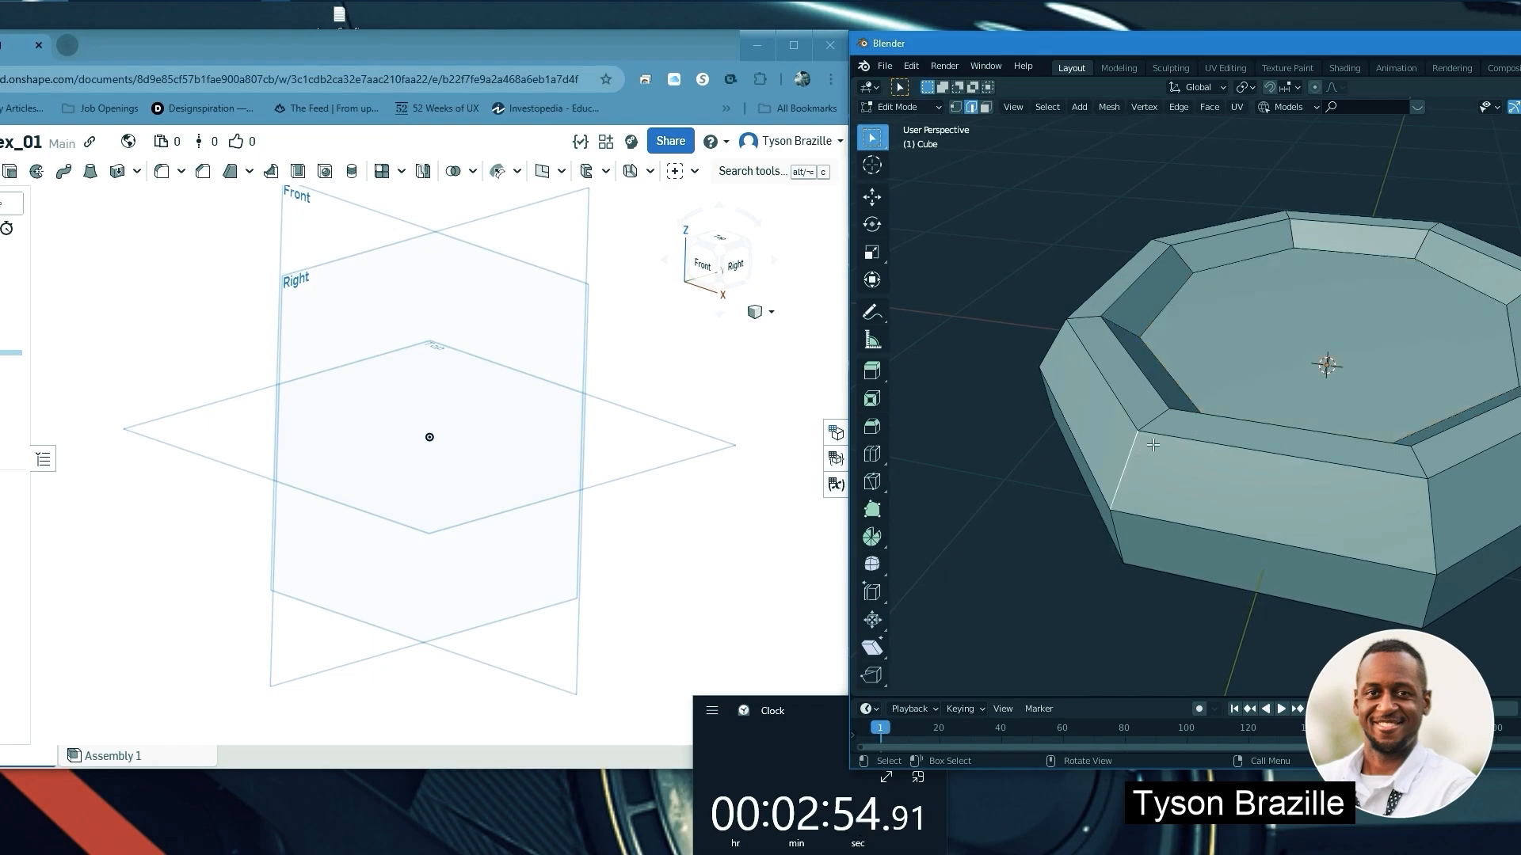
{"action": "middle_click_drag", "start_coordinate": [1193, 402], "coordinate": [1162, 399]}
{"action": "scroll", "coordinate": [1139, 435], "scroll_direction": "up", "scroll_amount": 5}
{"action": "scroll", "coordinate": [1166, 399], "scroll_direction": "down", "scroll_amount": 2}
{"action": "left_click", "coordinate": [1189, 363], "text": "shift"}
{"action": "left_click", "coordinate": [1272, 361], "text": "shift"}
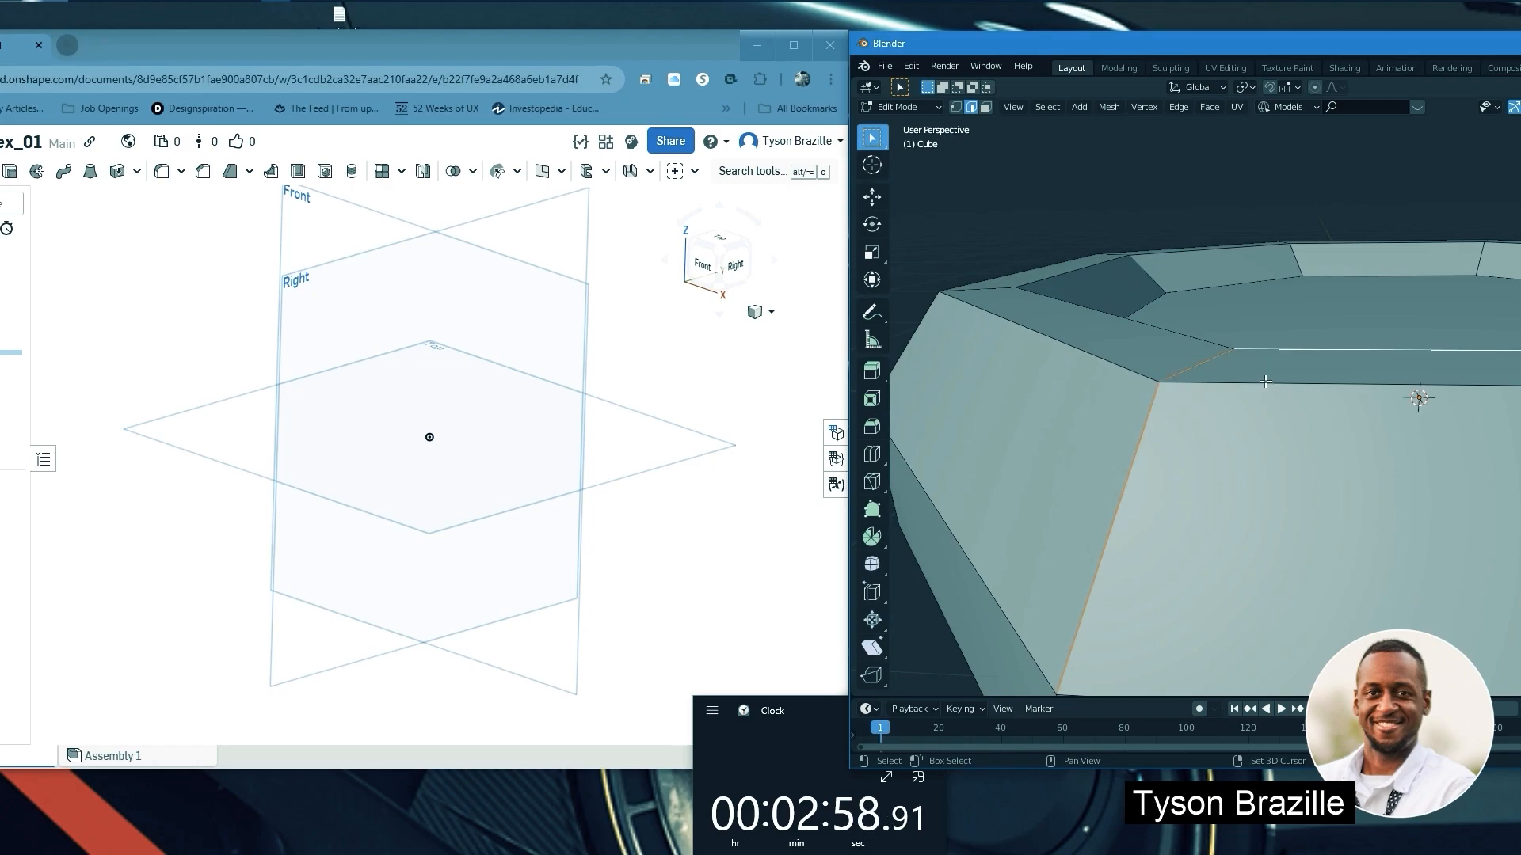
{"action": "left_click", "coordinate": [1266, 382], "text": "shift"}
{"action": "left_click", "coordinate": [1104, 361], "text": "shift"}
{"action": "left_click", "coordinate": [1158, 331], "text": "shift"}
{"action": "scroll", "coordinate": [1170, 331], "scroll_direction": "down", "scroll_amount": 2}
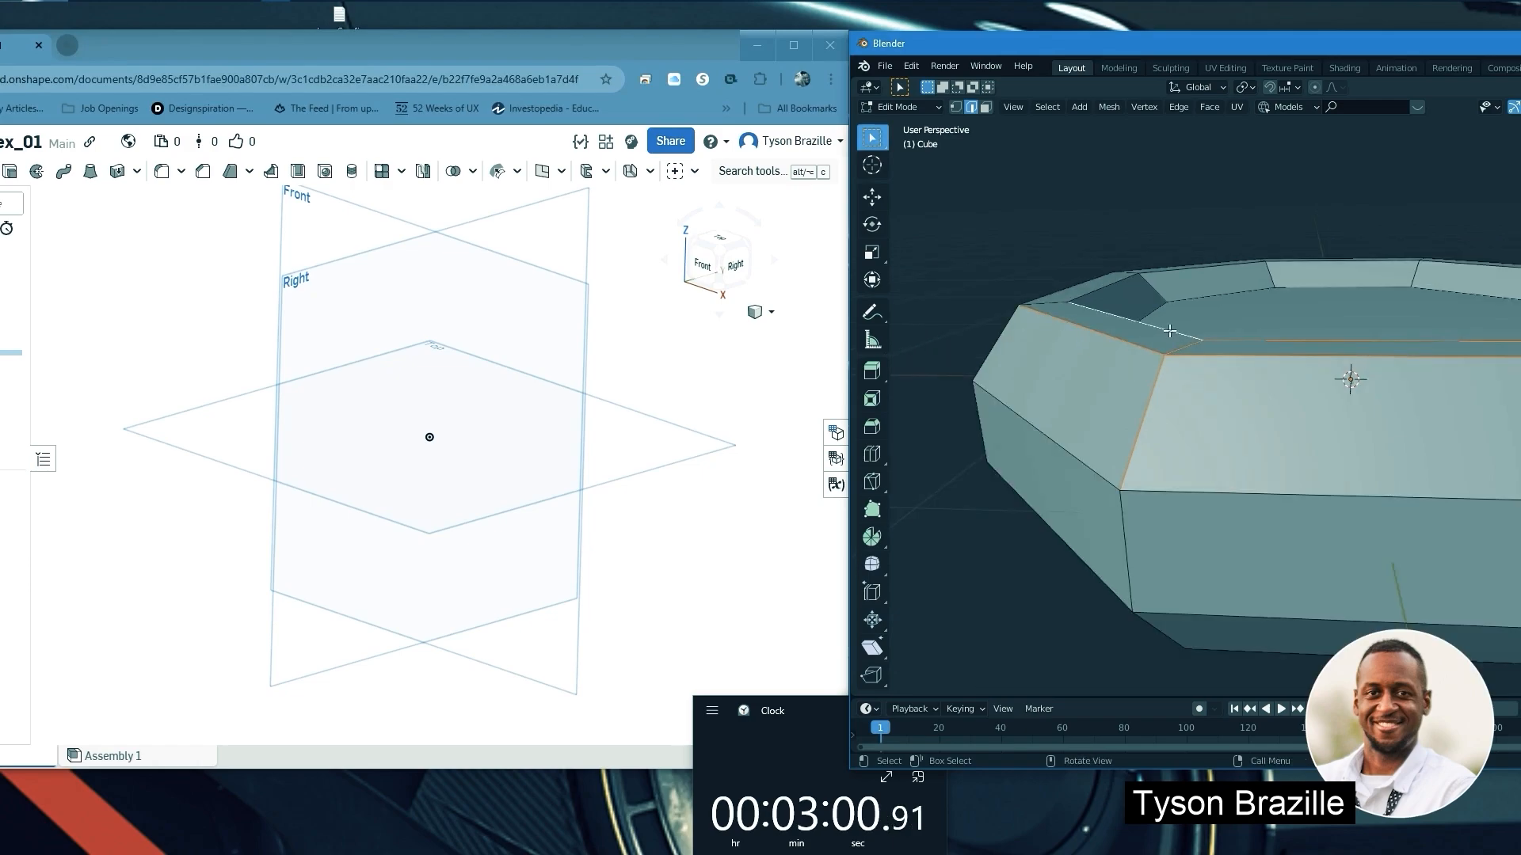
{"action": "scroll", "coordinate": [1218, 320], "scroll_direction": "down", "scroll_amount": 4}
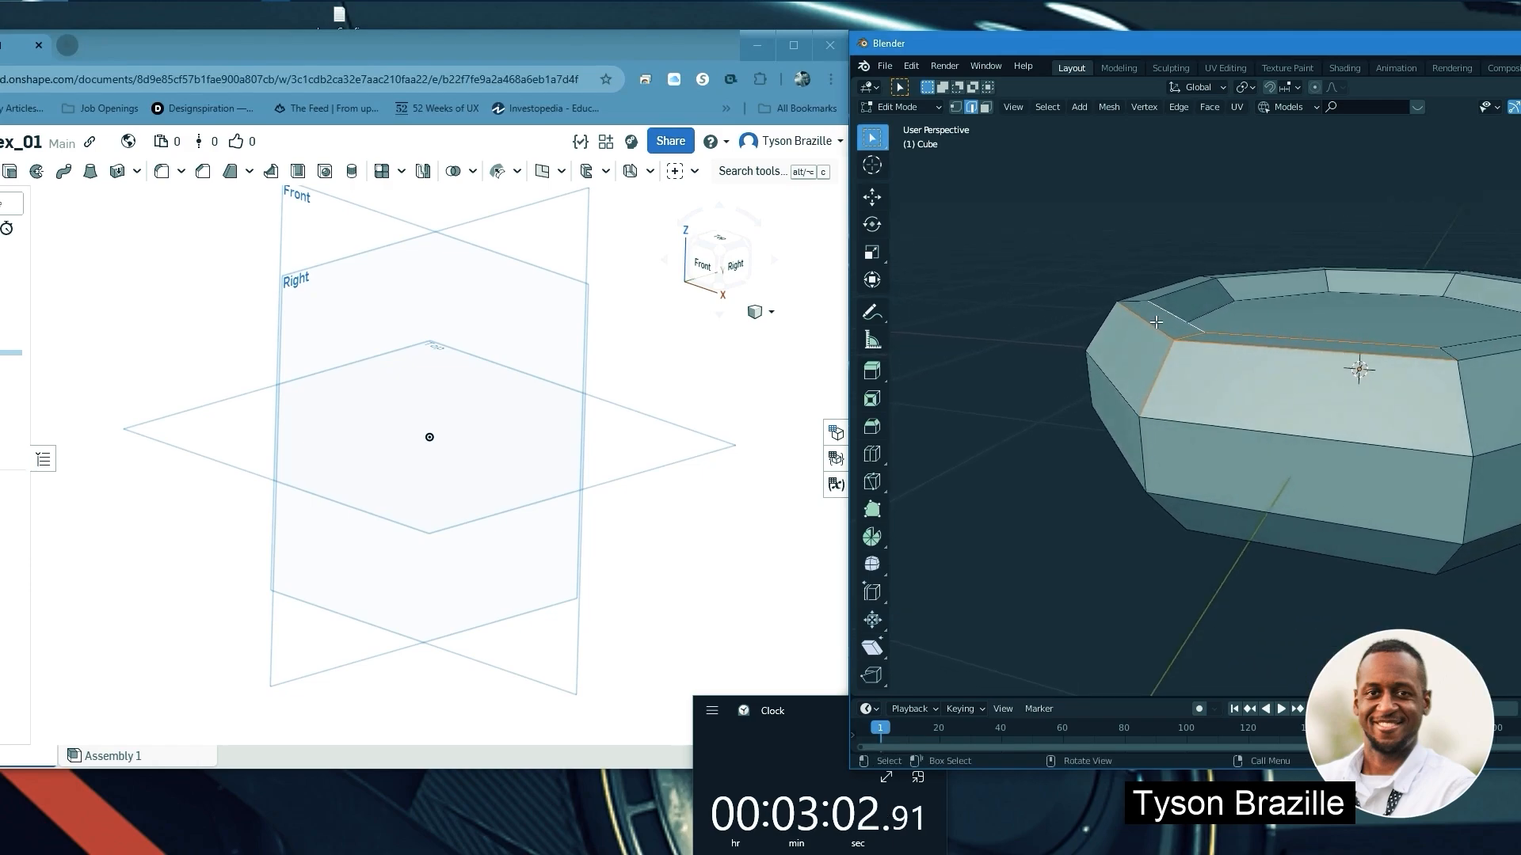
{"action": "middle_click_drag", "start_coordinate": [1173, 320], "coordinate": [1181, 329]}
In face-select mode, pick the upper side faces and recessed top face, and grow and shrink the selection to the recess floor and walls
{"action": "left_click", "coordinate": [985, 108]}
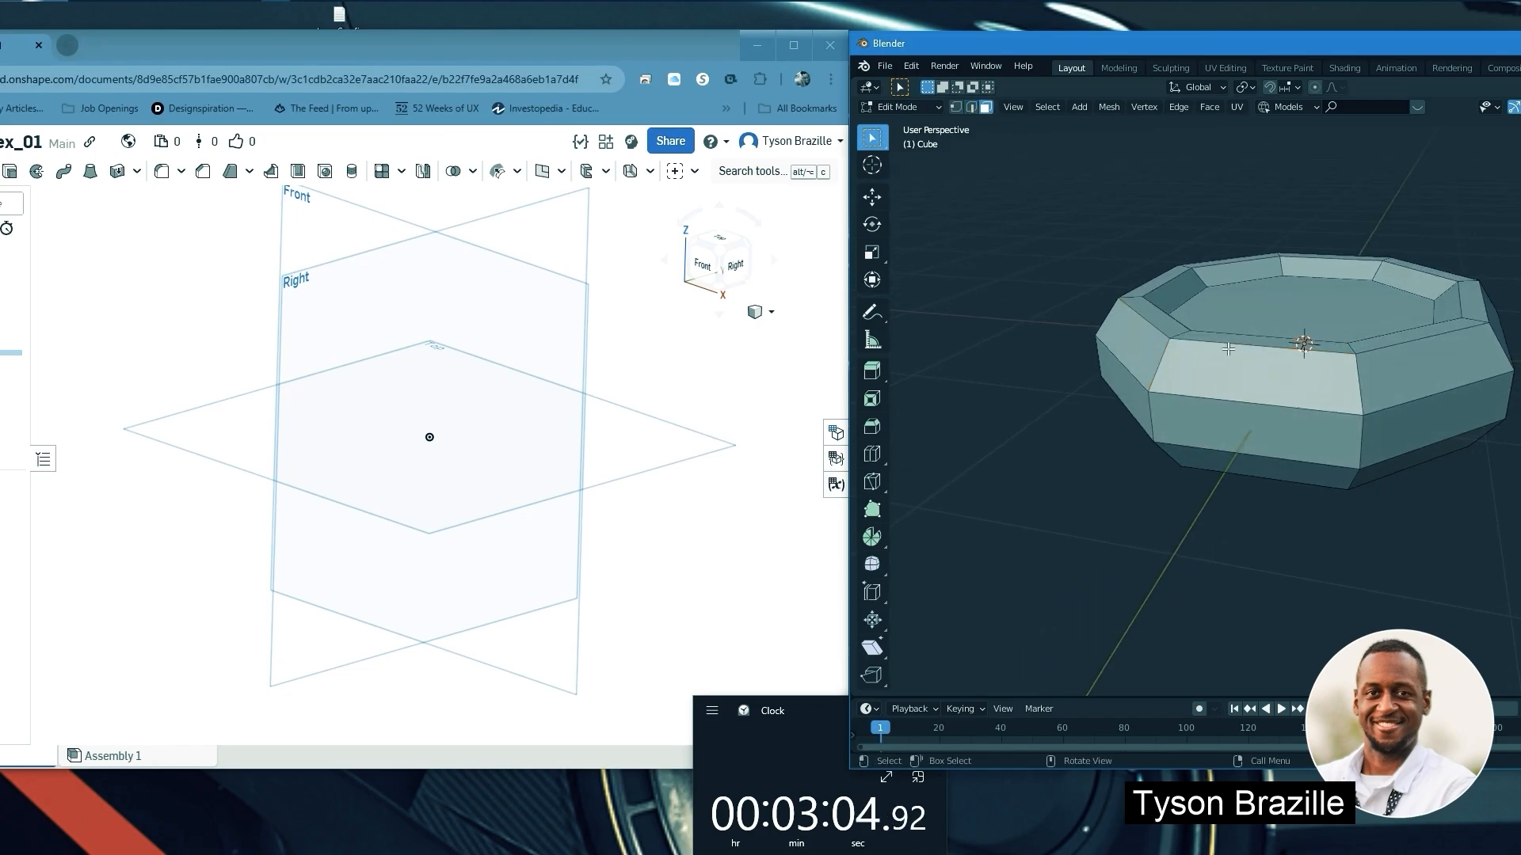
{"action": "left_click", "coordinate": [1270, 381]}
{"action": "left_click", "coordinate": [1441, 361], "text": "shift"}
{"action": "middle_click_drag", "start_coordinate": [1460, 333], "coordinate": [1417, 369]}
{"action": "left_click", "coordinate": [1508, 439], "text": "shift"}
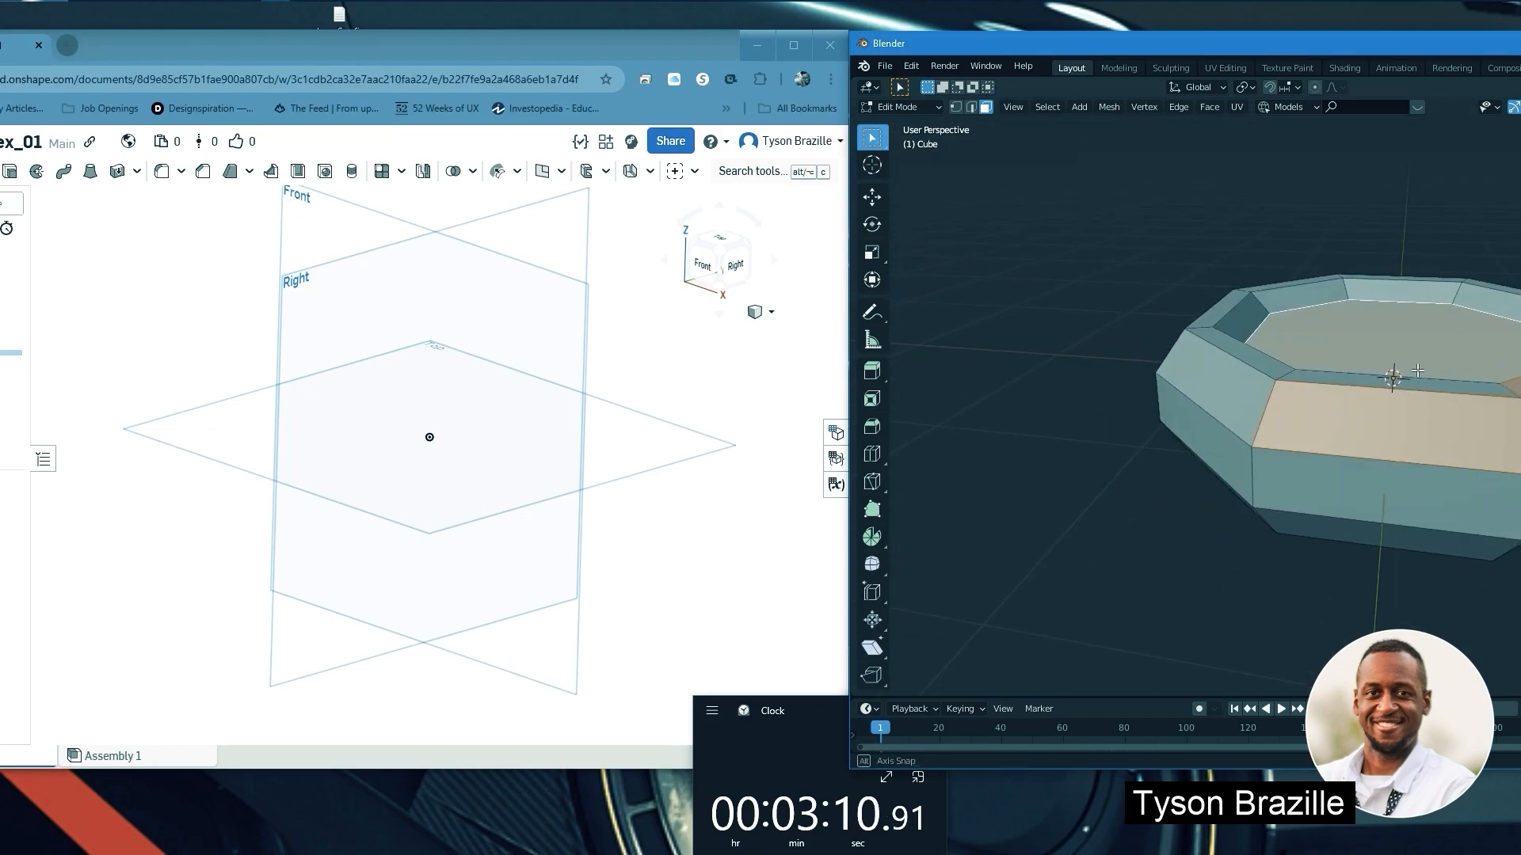
{"action": "key", "text": "ctrl+KP_Add"}
{"action": "key", "text": "ctrl+KP_Add"}
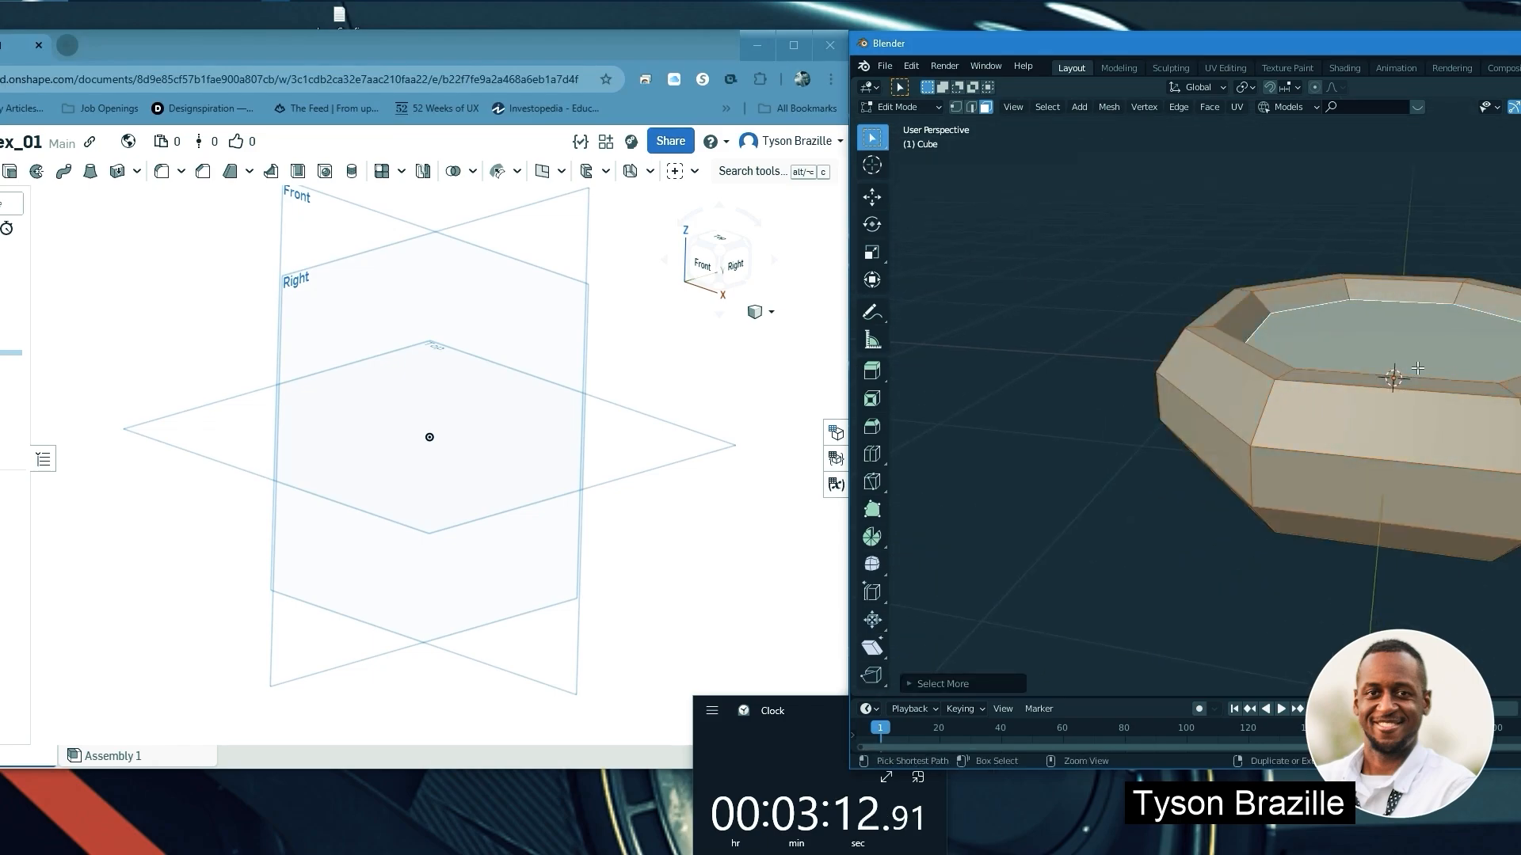
{"action": "key", "text": "ctrl+KP_Subtract"}
{"action": "key", "text": "ctrl+KP_Subtract"}
{"action": "middle_click_drag", "start_coordinate": [1418, 368], "coordinate": [1224, 335]}
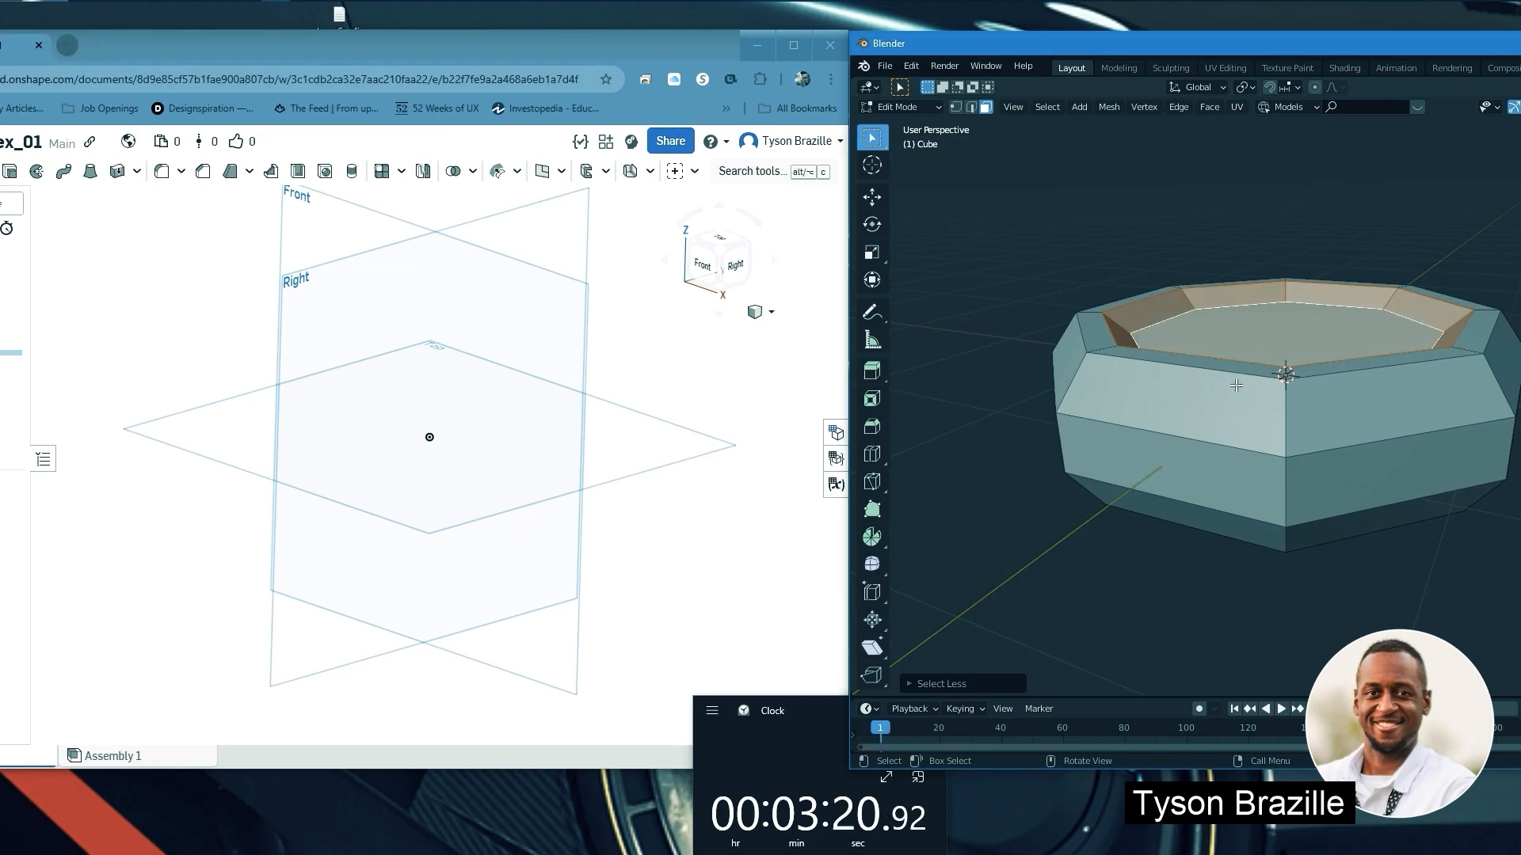
Leave Edit Mode and inspect the shaded octagonal body and its recess from several angles in Object Mode
{"action": "key", "text": "Tab"}
{"action": "middle_click_drag", "start_coordinate": [1405, 364], "coordinate": [1375, 353]}
{"action": "left_click", "coordinate": [1428, 244]}
{"action": "middle_click_drag", "start_coordinate": [1427, 244], "coordinate": [1337, 300]}
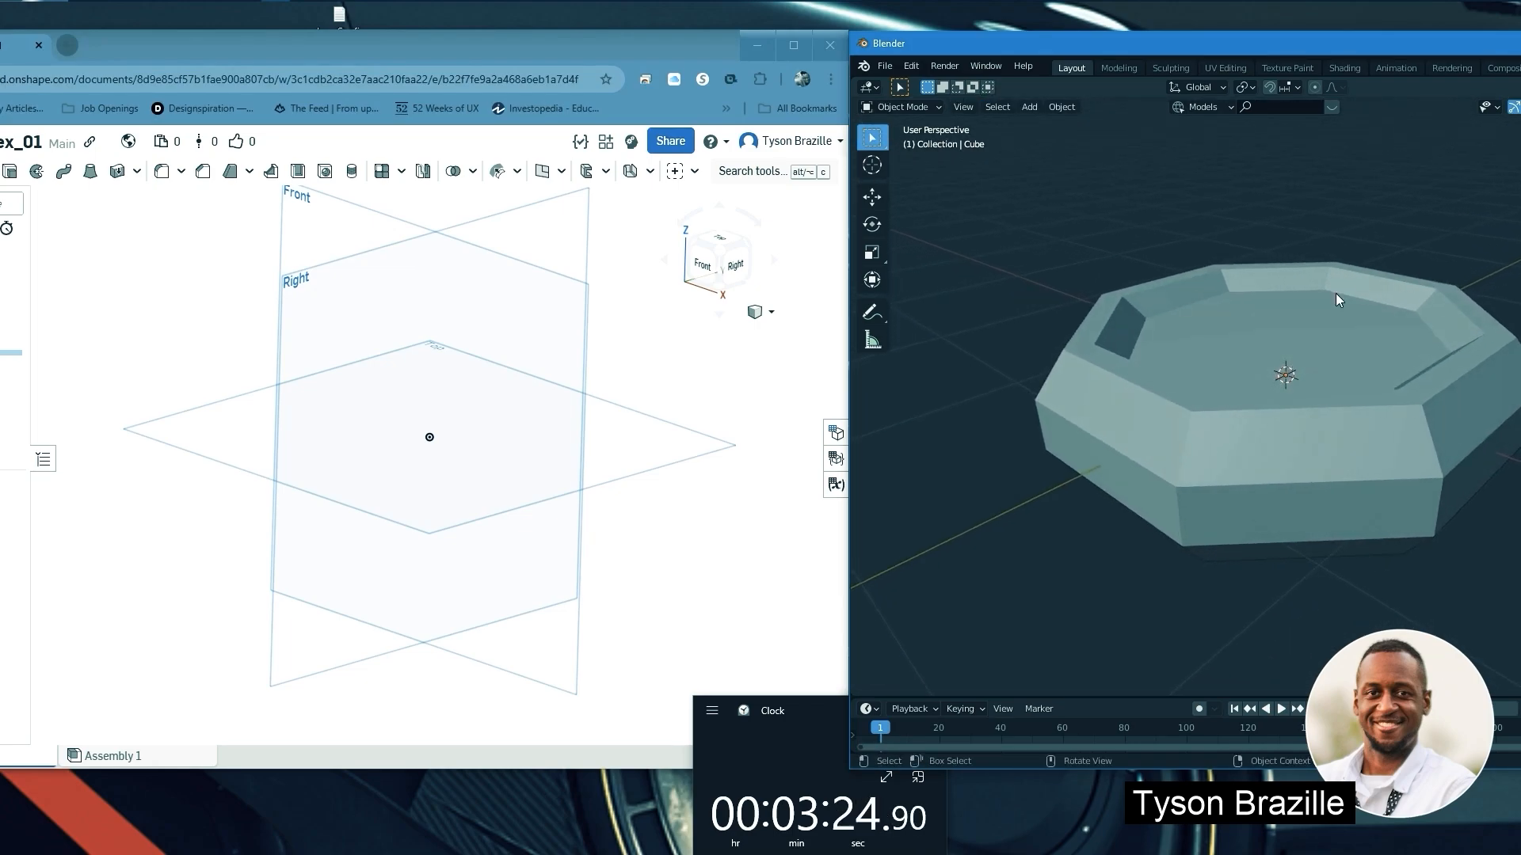
{"action": "middle_click_drag", "start_coordinate": [1268, 383], "coordinate": [1233, 383]}
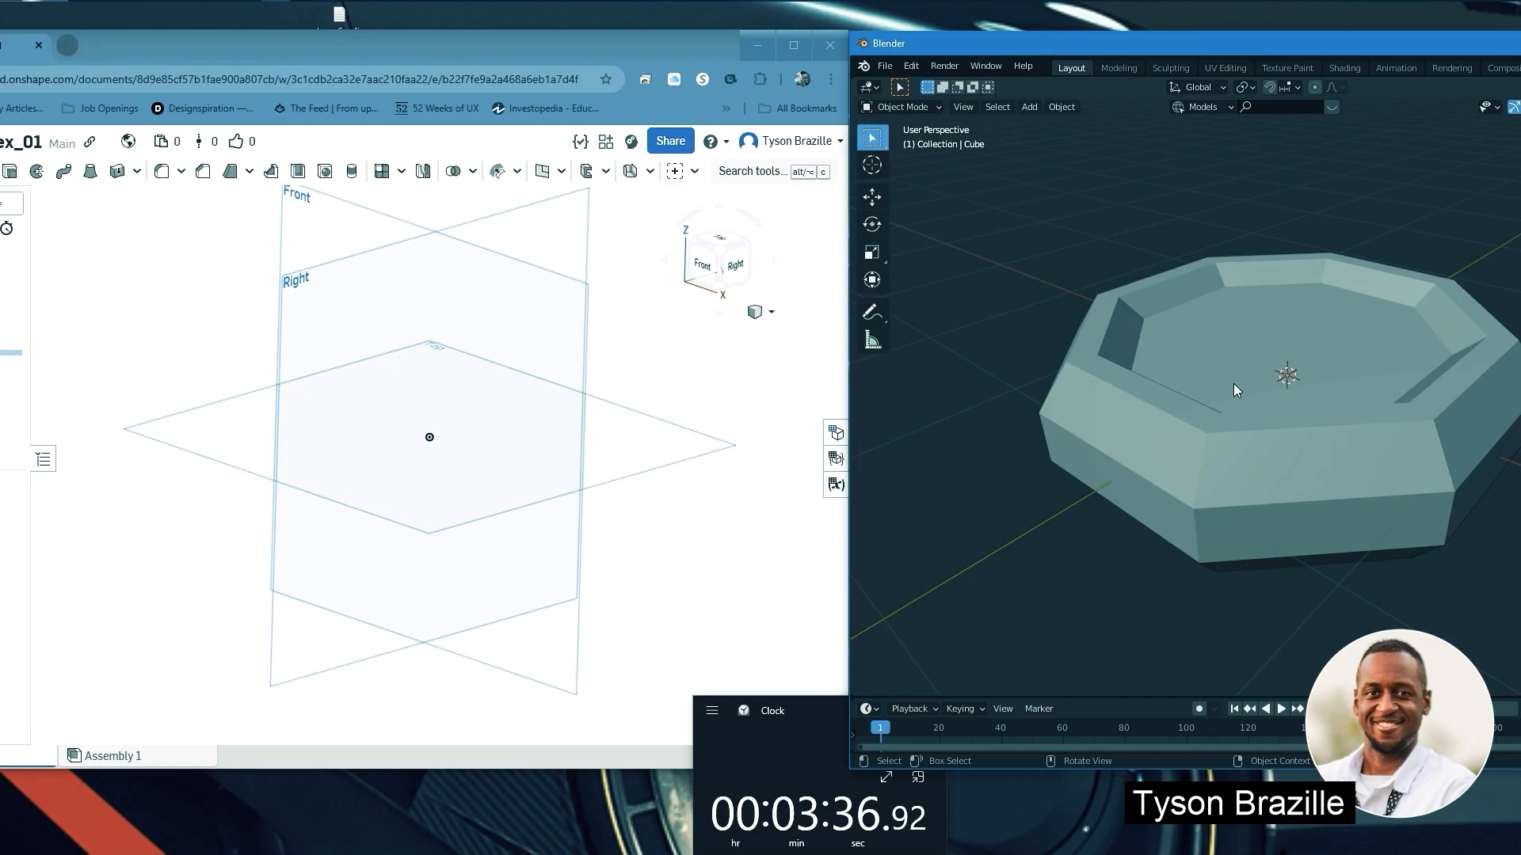
{"action": "middle_click_drag", "start_coordinate": [1356, 410], "coordinate": [1361, 331]}
{"action": "scroll", "coordinate": [1247, 385], "scroll_direction": "up", "scroll_amount": 3}
{"action": "scroll", "coordinate": [1356, 416], "scroll_direction": "down", "scroll_amount": 2}
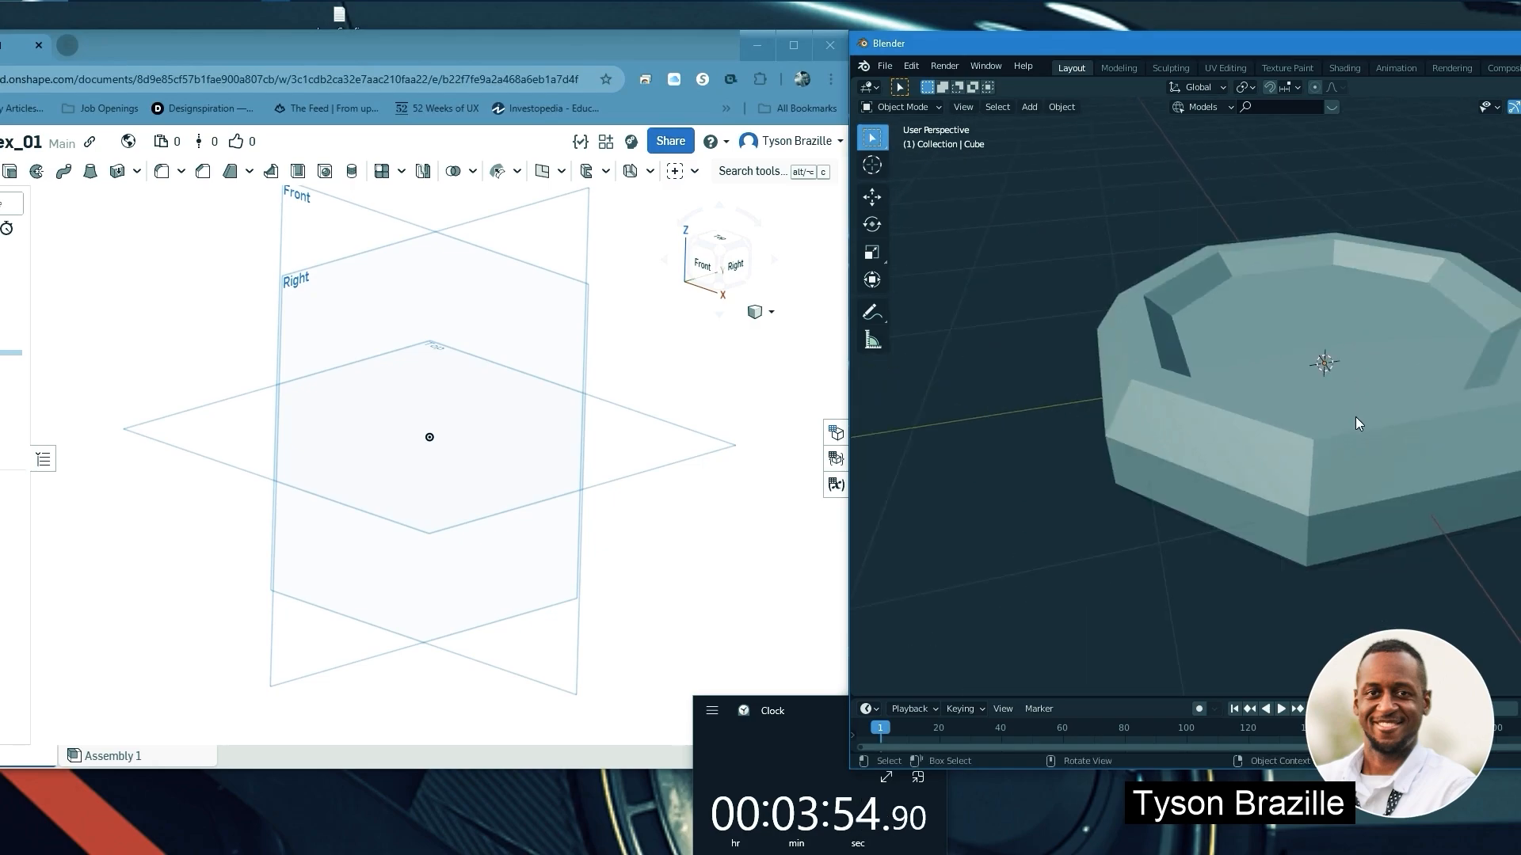
{"action": "scroll", "coordinate": [1366, 359], "scroll_direction": "up", "scroll_amount": 2}
{"action": "scroll", "coordinate": [1367, 358], "scroll_direction": "down", "scroll_amount": 2}
{"action": "middle_click_drag", "start_coordinate": [1391, 359], "coordinate": [1247, 397]}
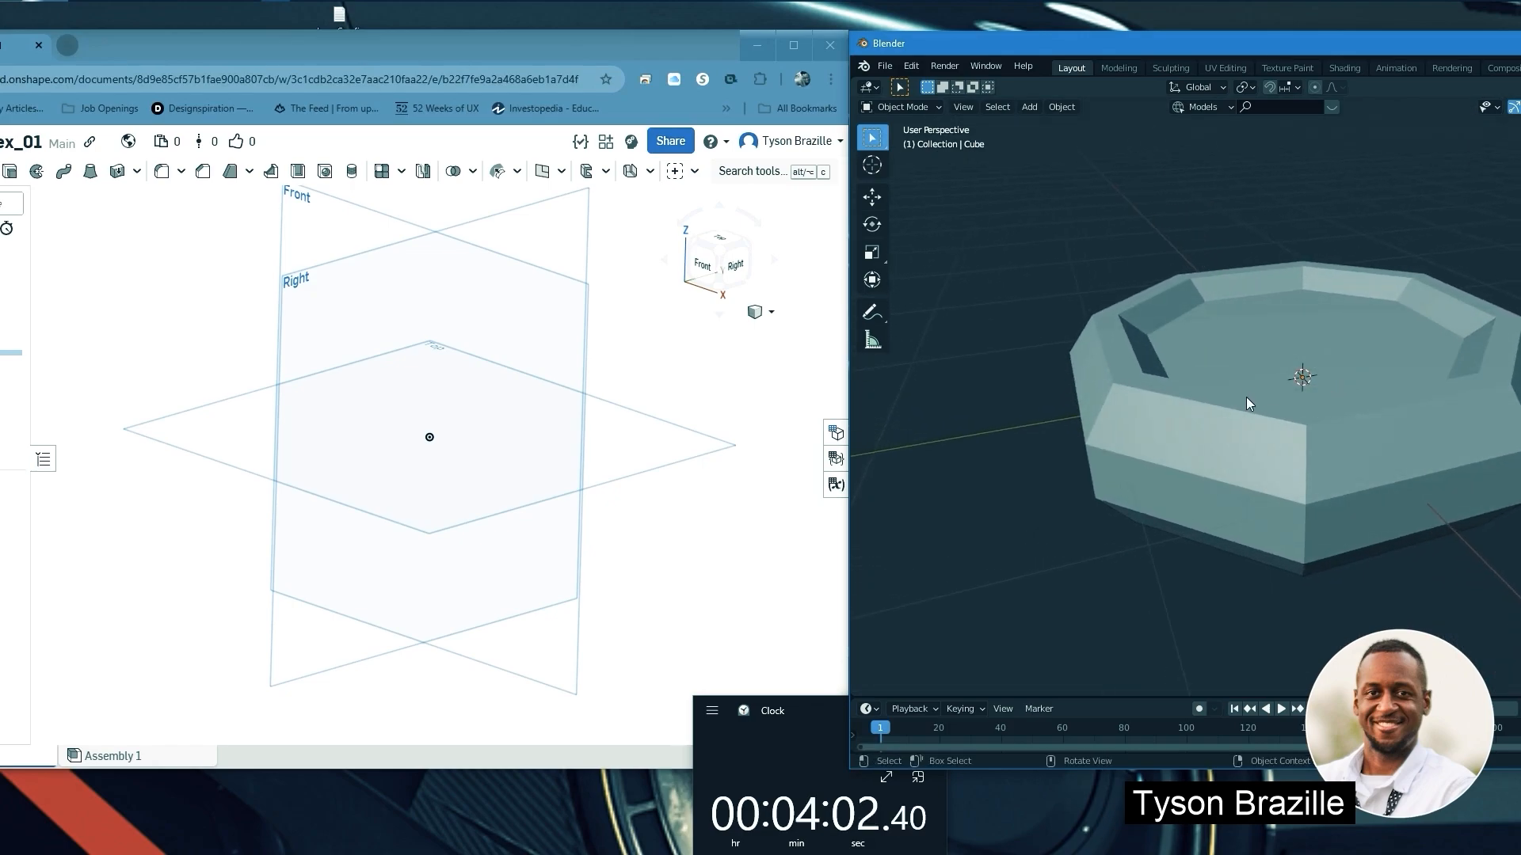
In Edit Mode, select the edge rings of upright corner edges around the body's upper and middle side bands
{"action": "left_click", "coordinate": [1154, 437]}
{"action": "key", "text": "Tab"}
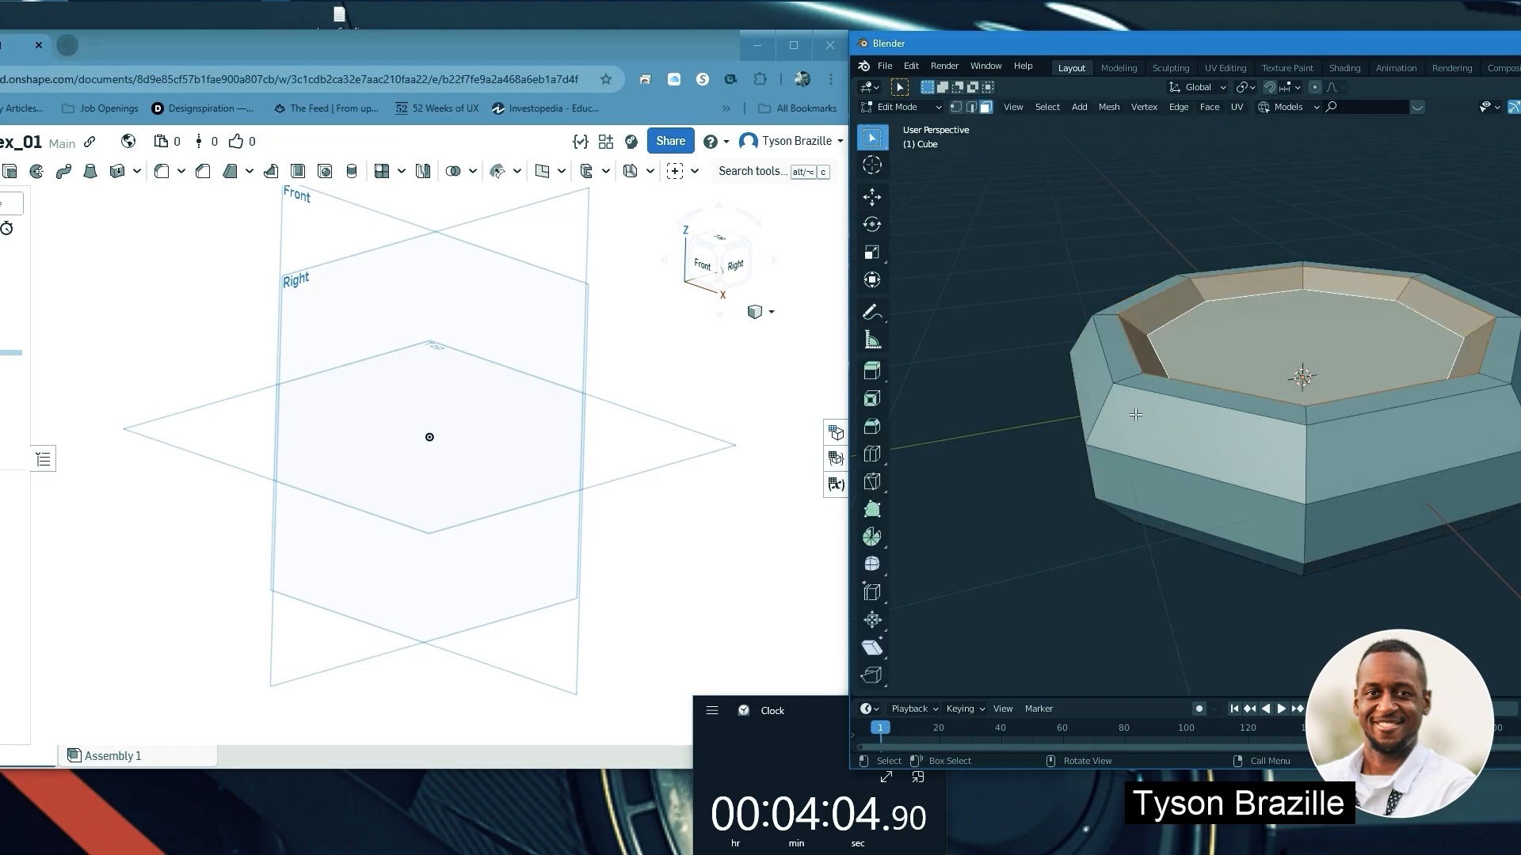
{"action": "left_click", "coordinate": [971, 107]}
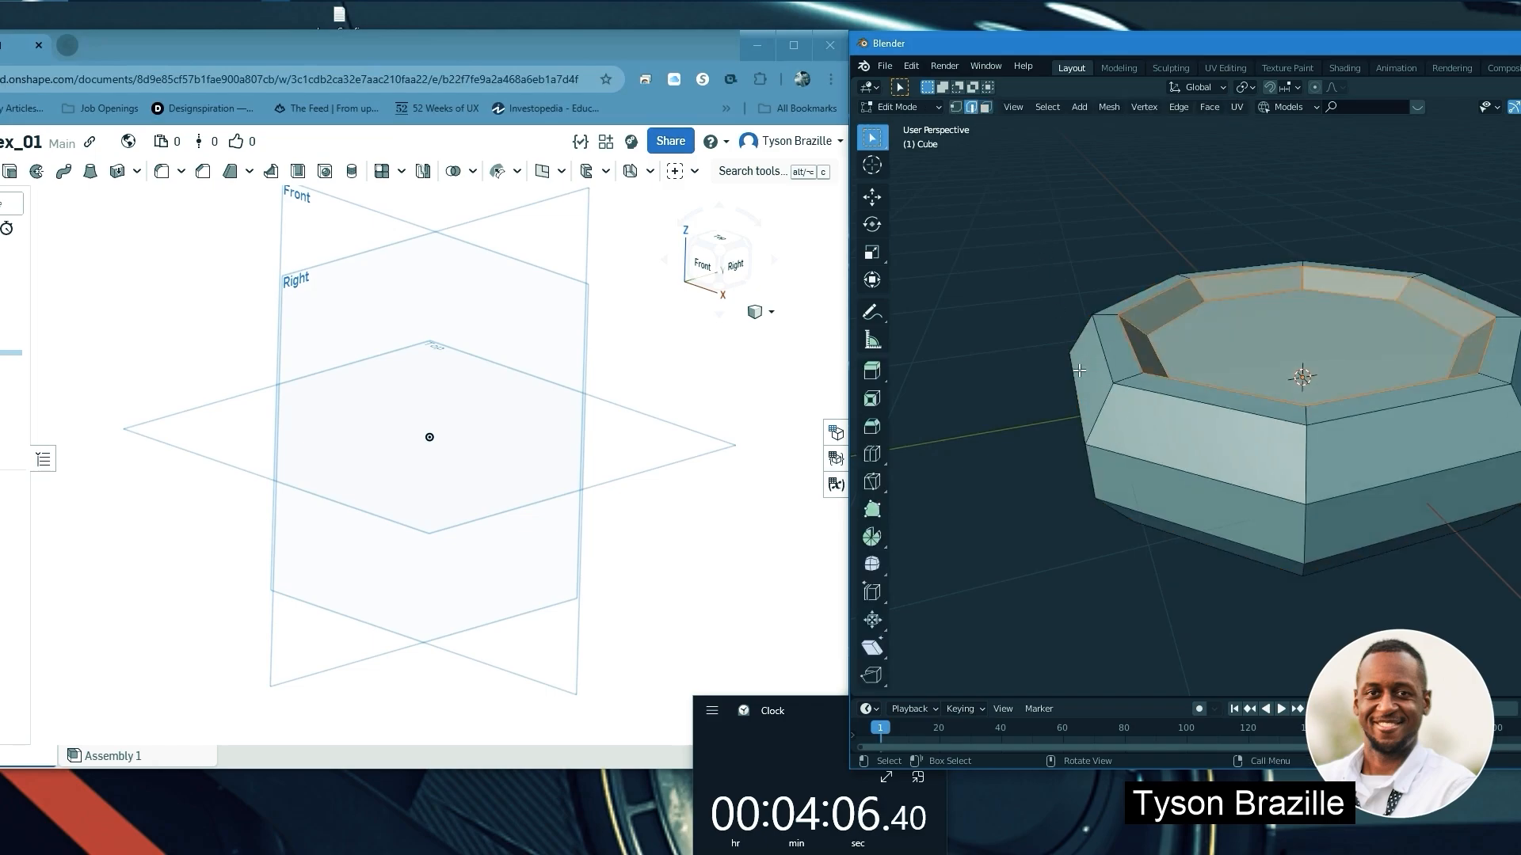
{"action": "left_click", "coordinate": [1091, 419]}
{"action": "mouse_move", "coordinate": [1091, 419]}
{"action": "middle_mouse_down"}
{"action": "mouse_move", "coordinate": [1206, 362]}
{"action": "mouse_move", "coordinate": [1098, 410]}
{"action": "middle_mouse_up"}
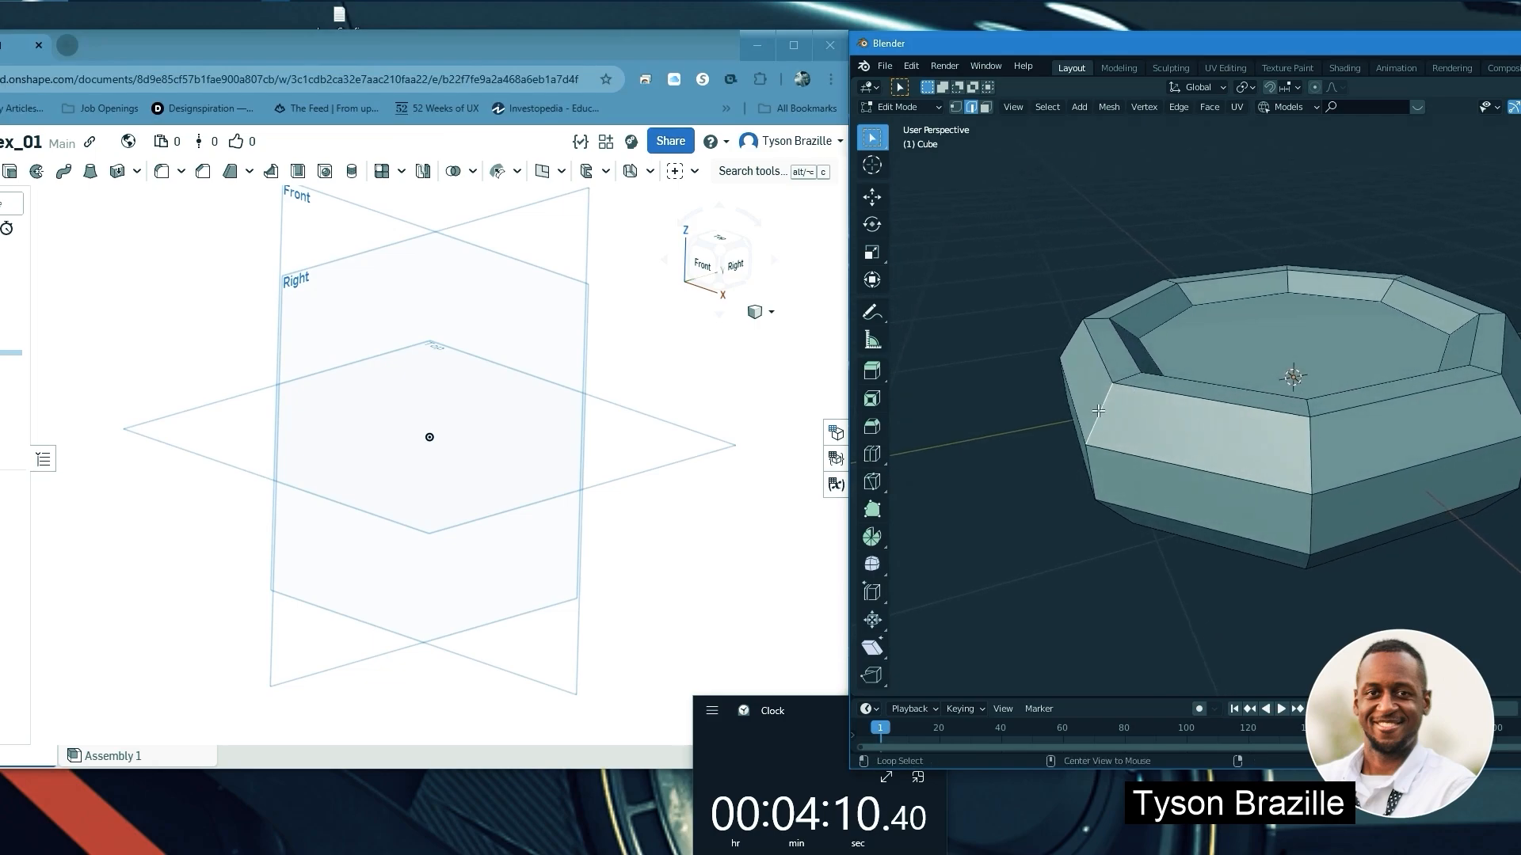
{"action": "left_click", "coordinate": [1312, 461], "text": "ctrl+alt"}
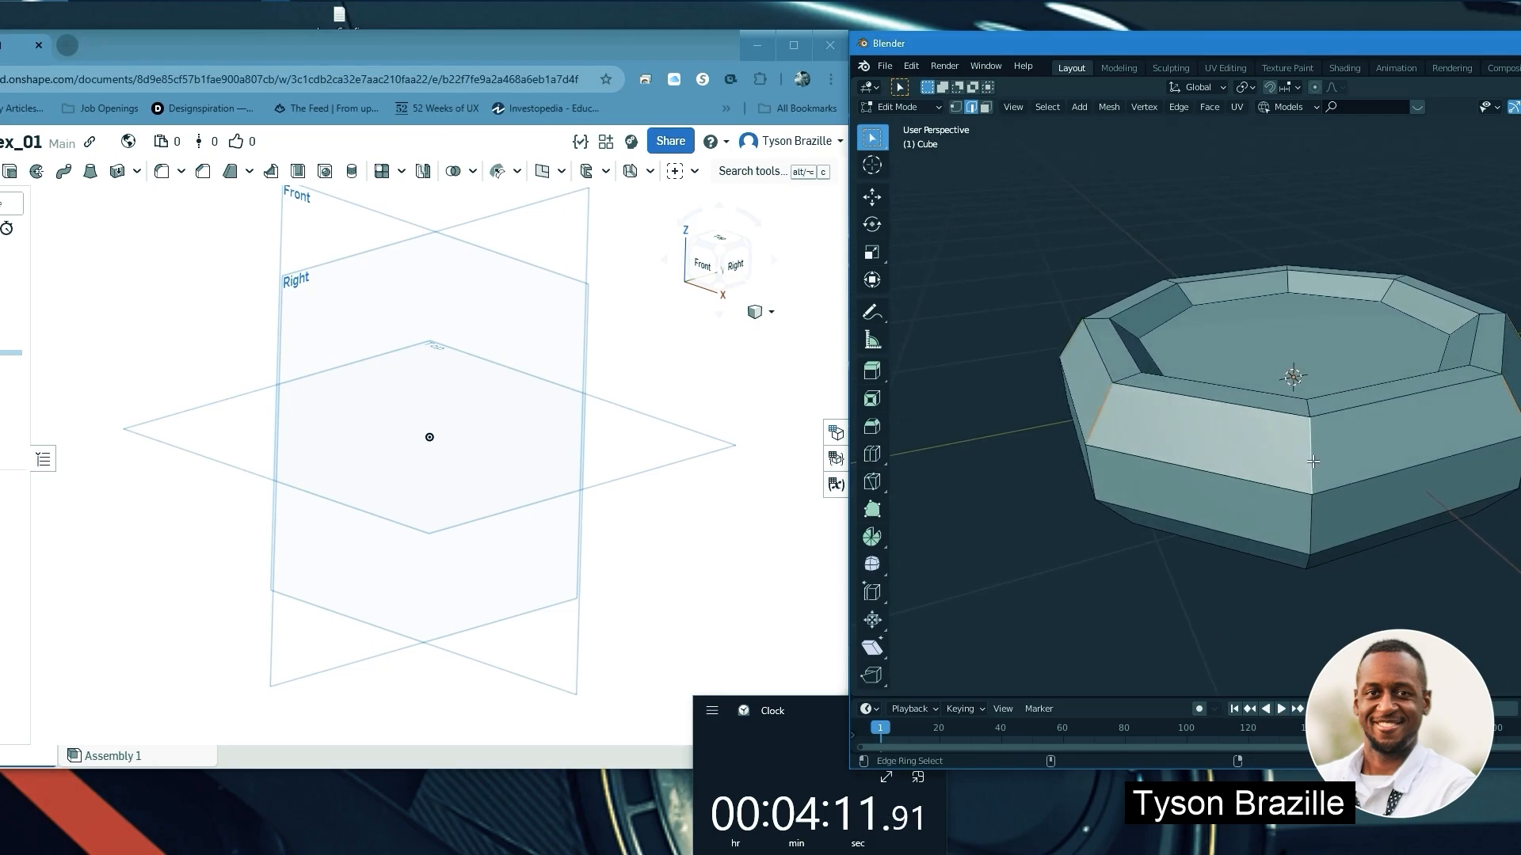
{"action": "left_click", "coordinate": [1311, 527], "text": "ctrl+alt"}
{"action": "left_click", "coordinate": [1306, 458], "text": "ctrl+alt+shift"}
Add the corner edges of the top and bottom rims and recess walls to the edge selection
{"action": "middle_click_drag", "start_coordinate": [1336, 401], "coordinate": [1157, 262]}
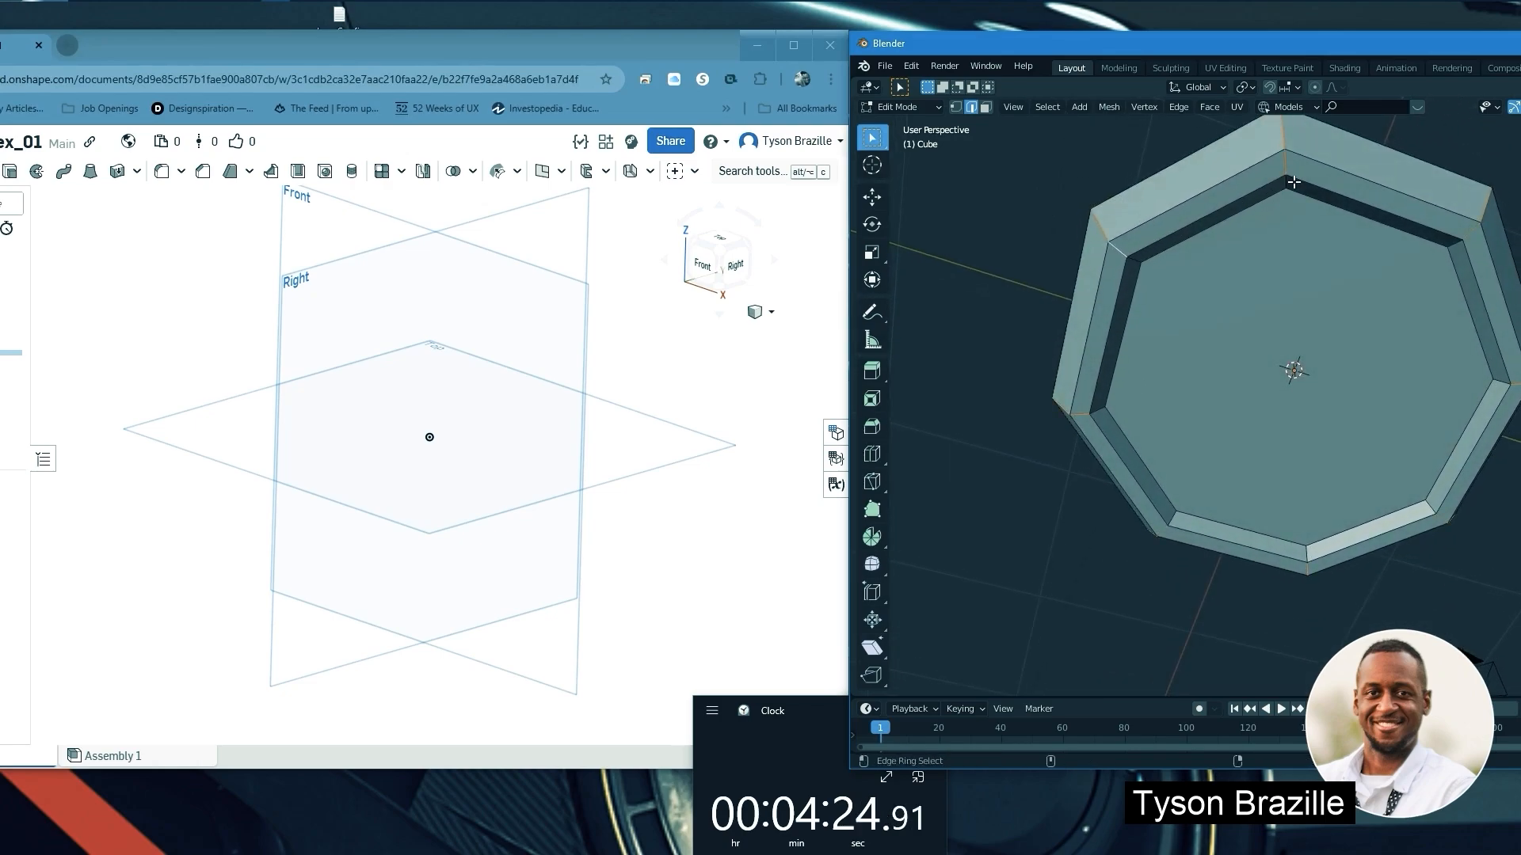
{"action": "scroll", "coordinate": [1444, 237], "scroll_direction": "up", "scroll_amount": 6}
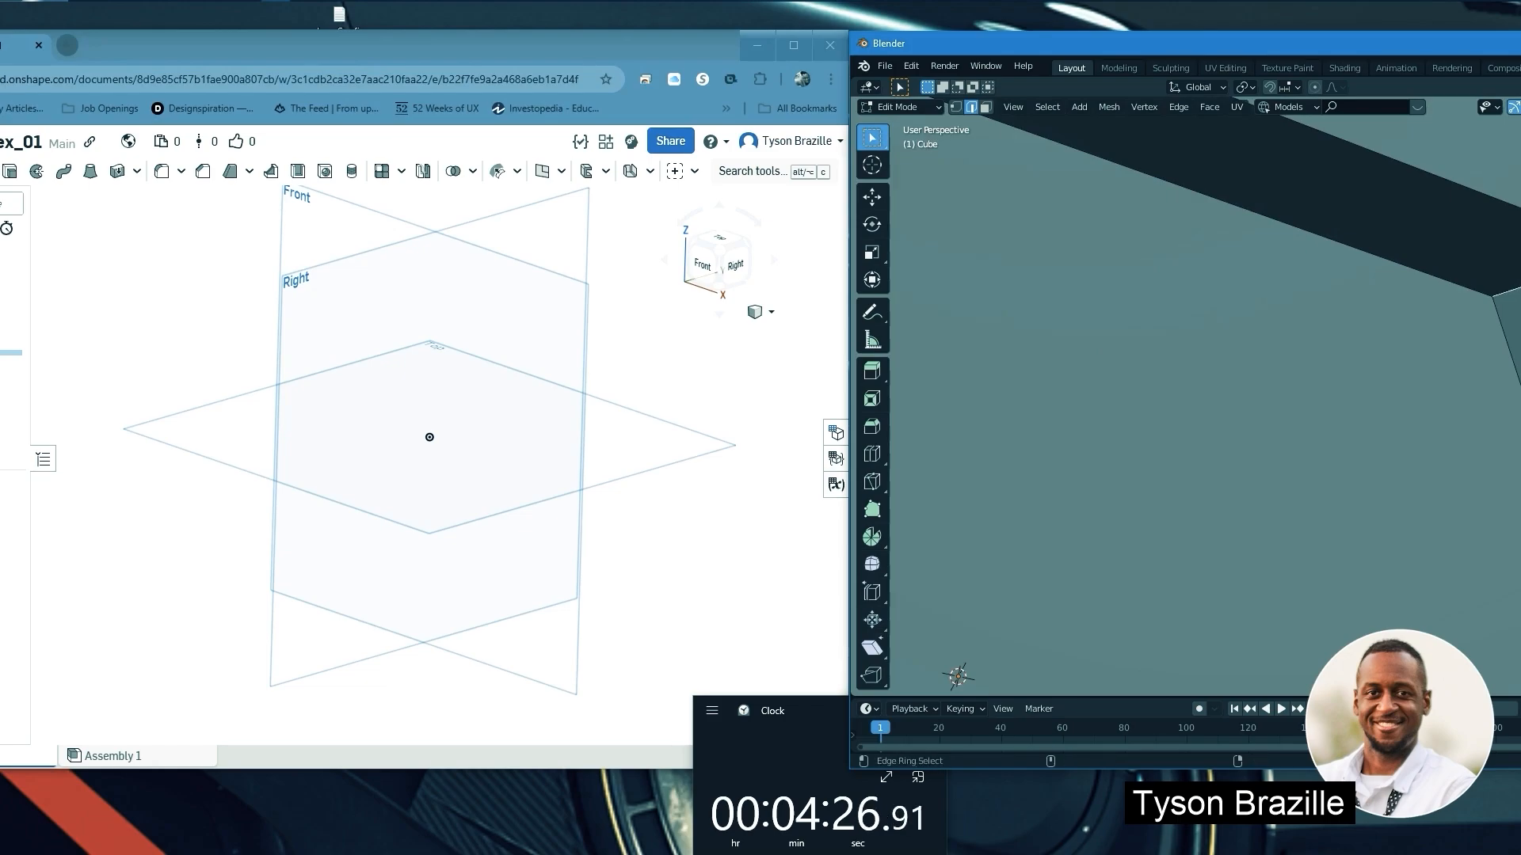
{"action": "scroll", "coordinate": [1335, 281], "scroll_direction": "down", "scroll_amount": 10}
{"action": "scroll", "coordinate": [1290, 264], "scroll_direction": "up", "scroll_amount": 8}
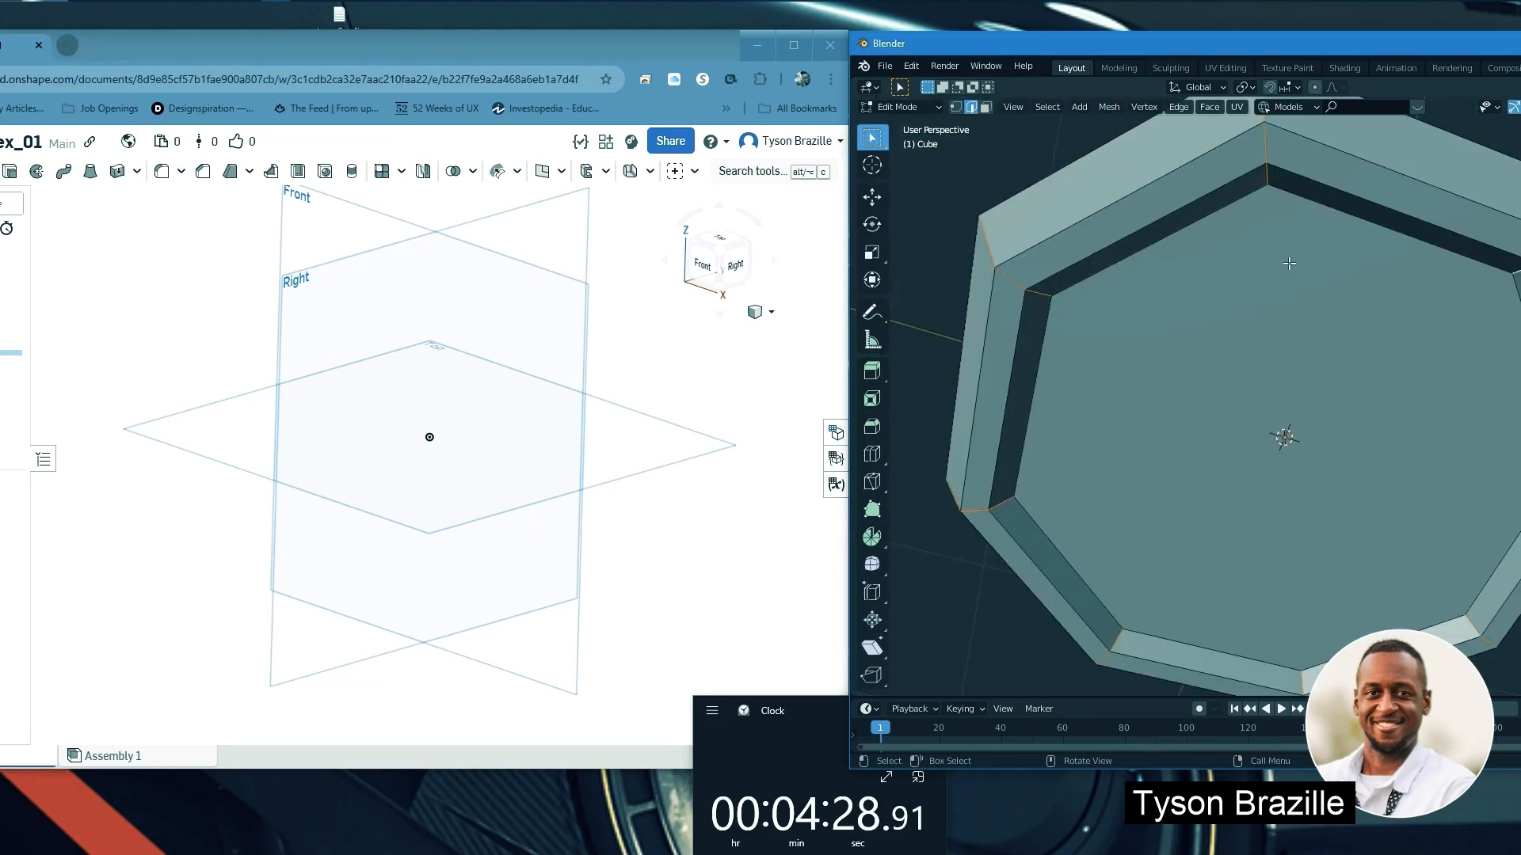
{"action": "scroll", "coordinate": [1289, 264], "scroll_direction": "down", "scroll_amount": 5}
{"action": "scroll", "coordinate": [1283, 372], "scroll_direction": "up", "scroll_amount": 1}
{"action": "middle_click_drag", "start_coordinate": [1283, 388], "coordinate": [1188, 320]}
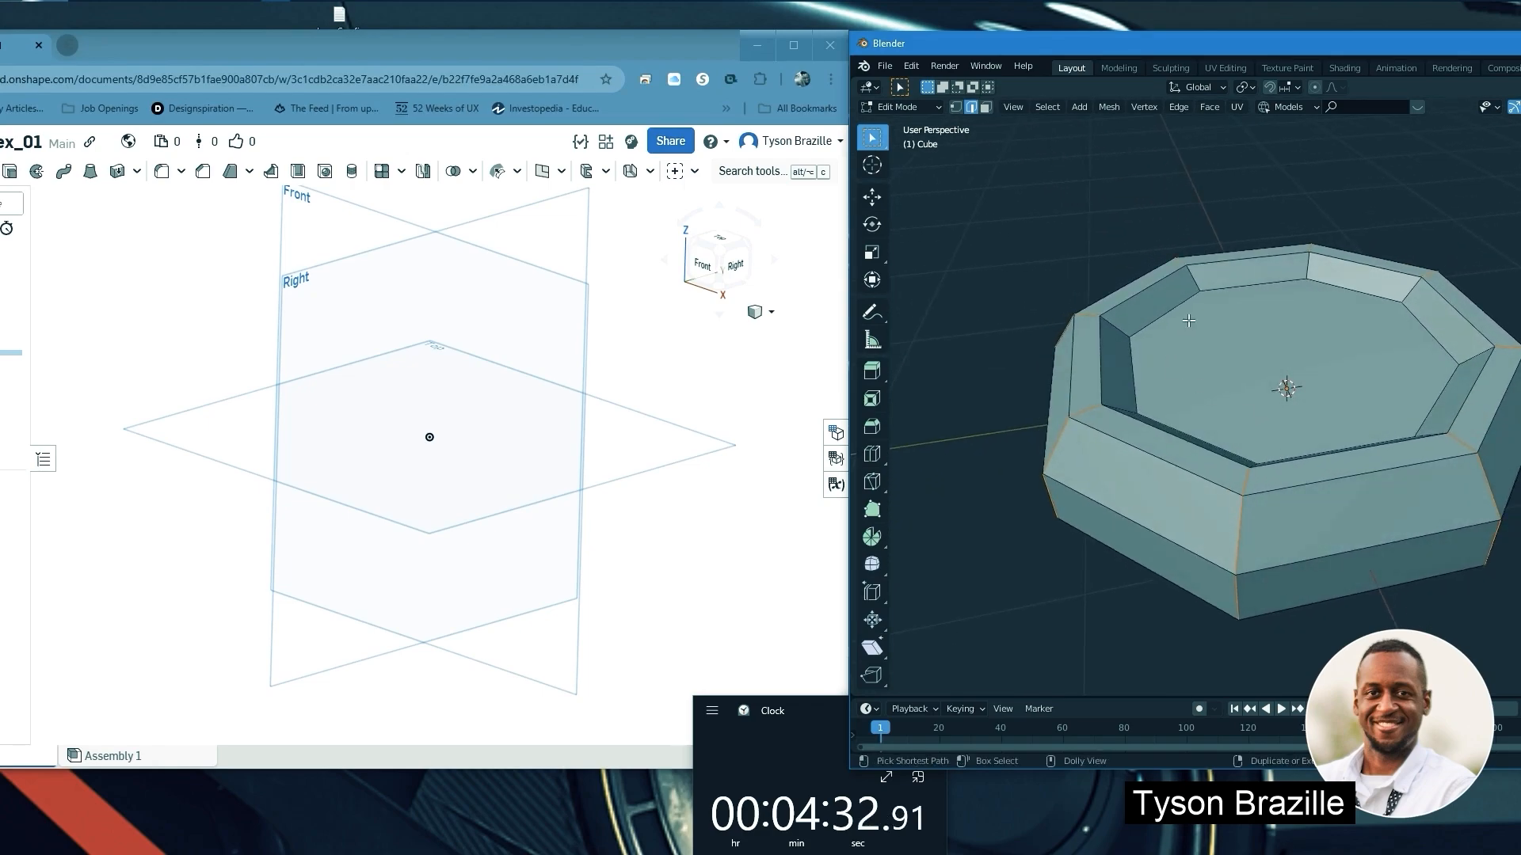
{"action": "left_click", "coordinate": [1193, 277], "text": "ctrl+alt+shift"}
Bevel the selected corner edges of the octagonal body with a width of about 0.11 m and 6 segments
{"action": "scroll", "coordinate": [1302, 326], "scroll_direction": "down", "scroll_amount": 2}
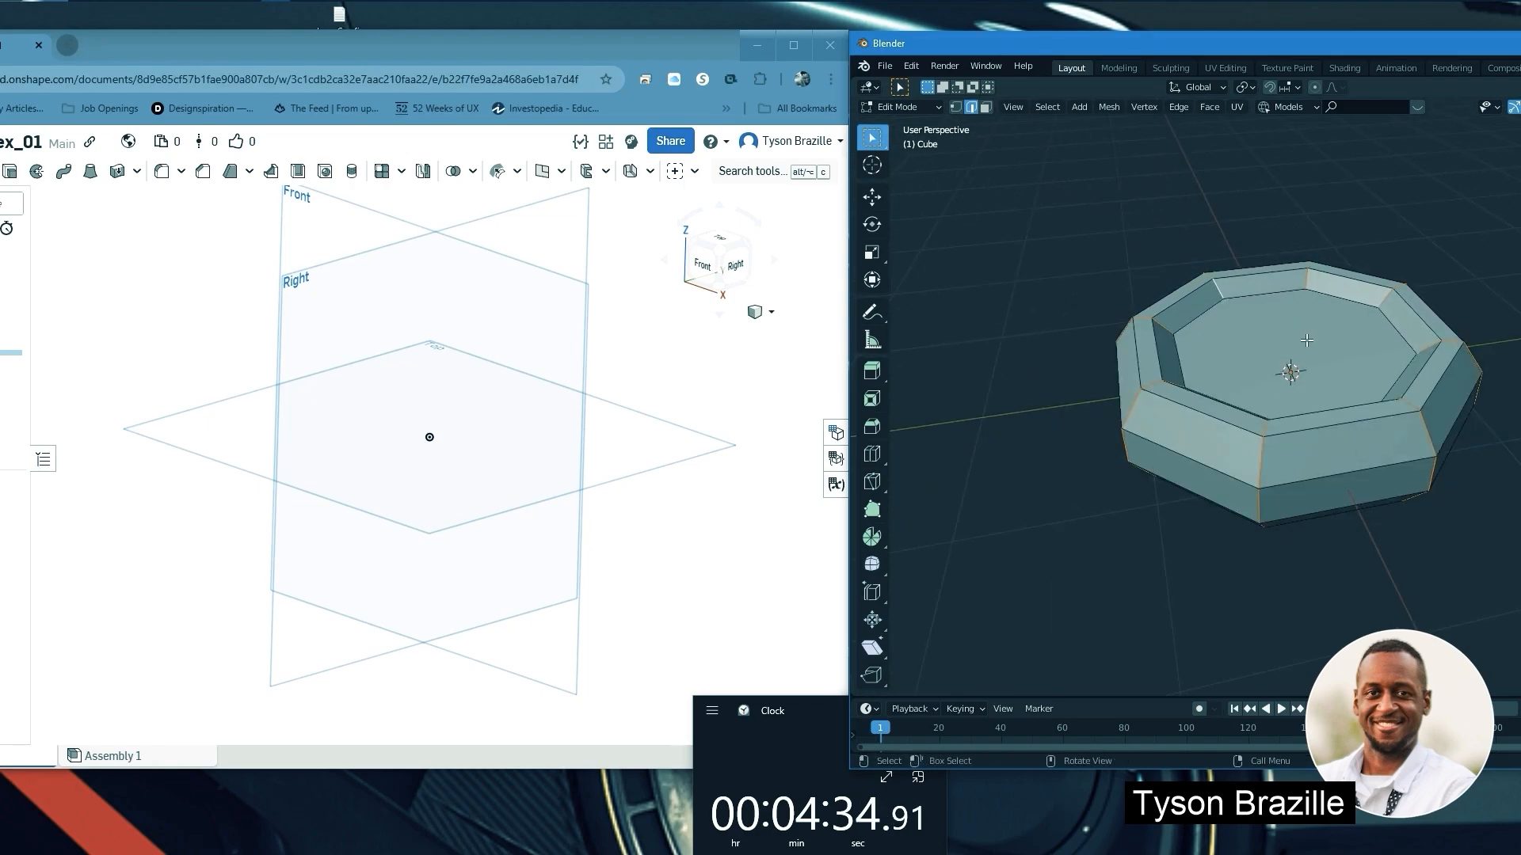
{"action": "middle_click_drag", "start_coordinate": [1302, 326], "coordinate": [1244, 361]}
{"action": "scroll", "coordinate": [1165, 369], "scroll_direction": "up", "scroll_amount": 2}
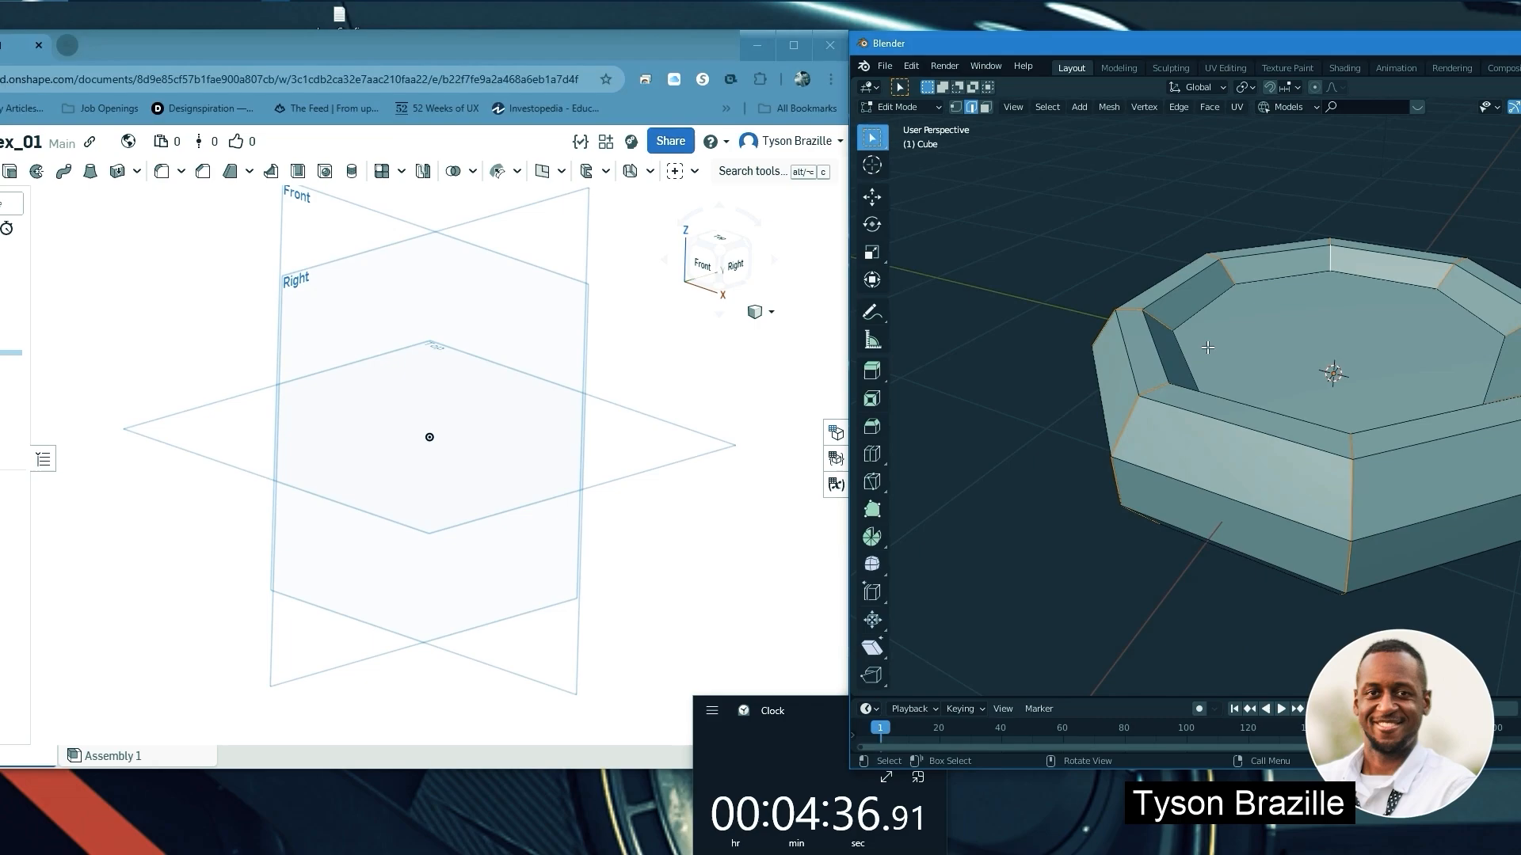
{"action": "key", "text": "ctrl+b"}
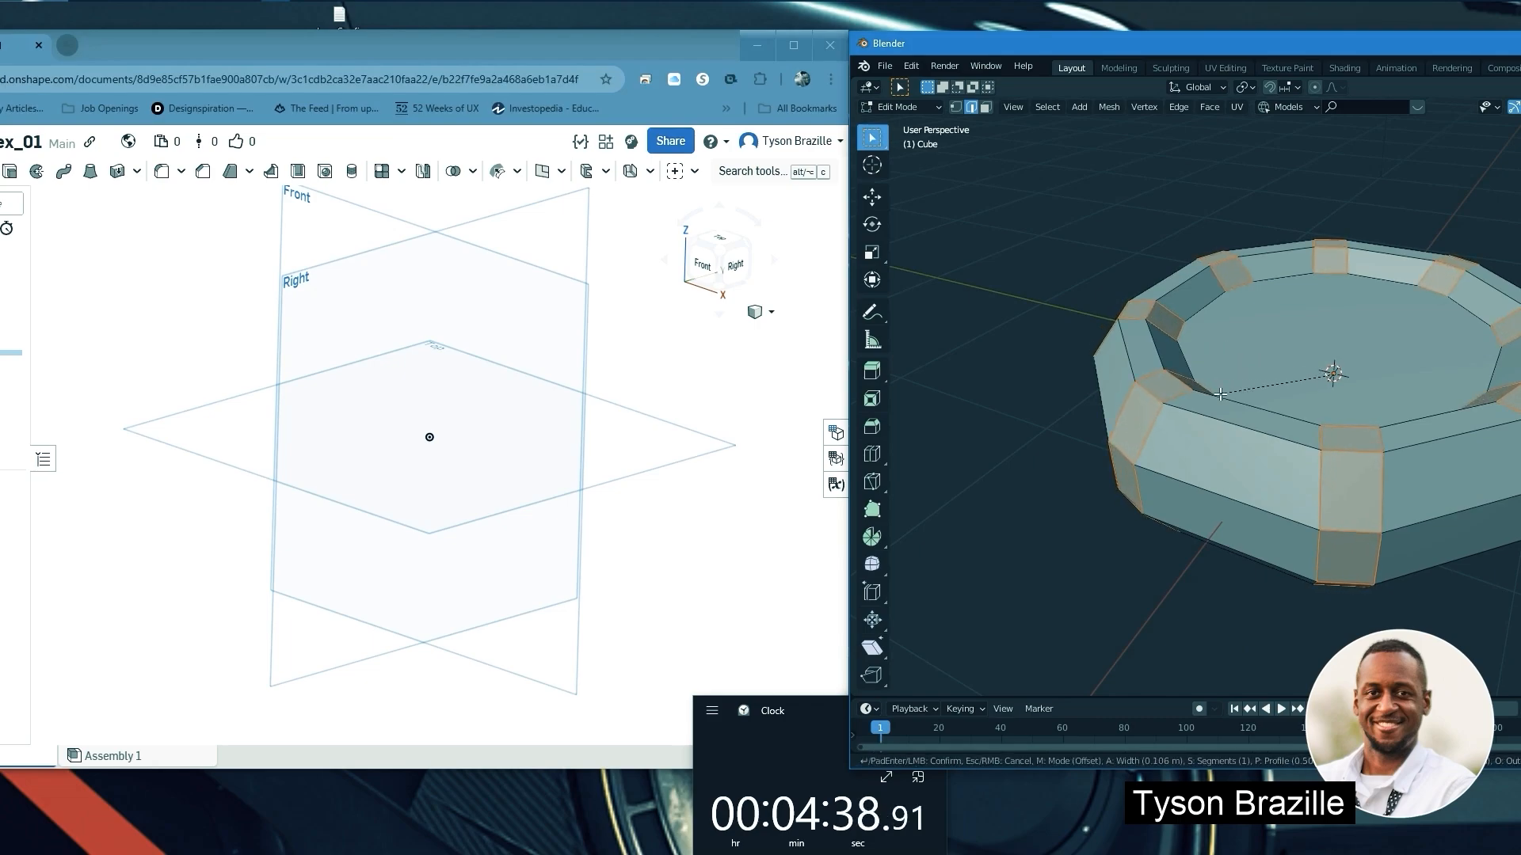
{"action": "scroll", "coordinate": [1208, 402], "scroll_direction": "up", "scroll_amount": 1}
{"action": "scroll", "coordinate": [1208, 402], "scroll_direction": "up", "scroll_amount": 1}
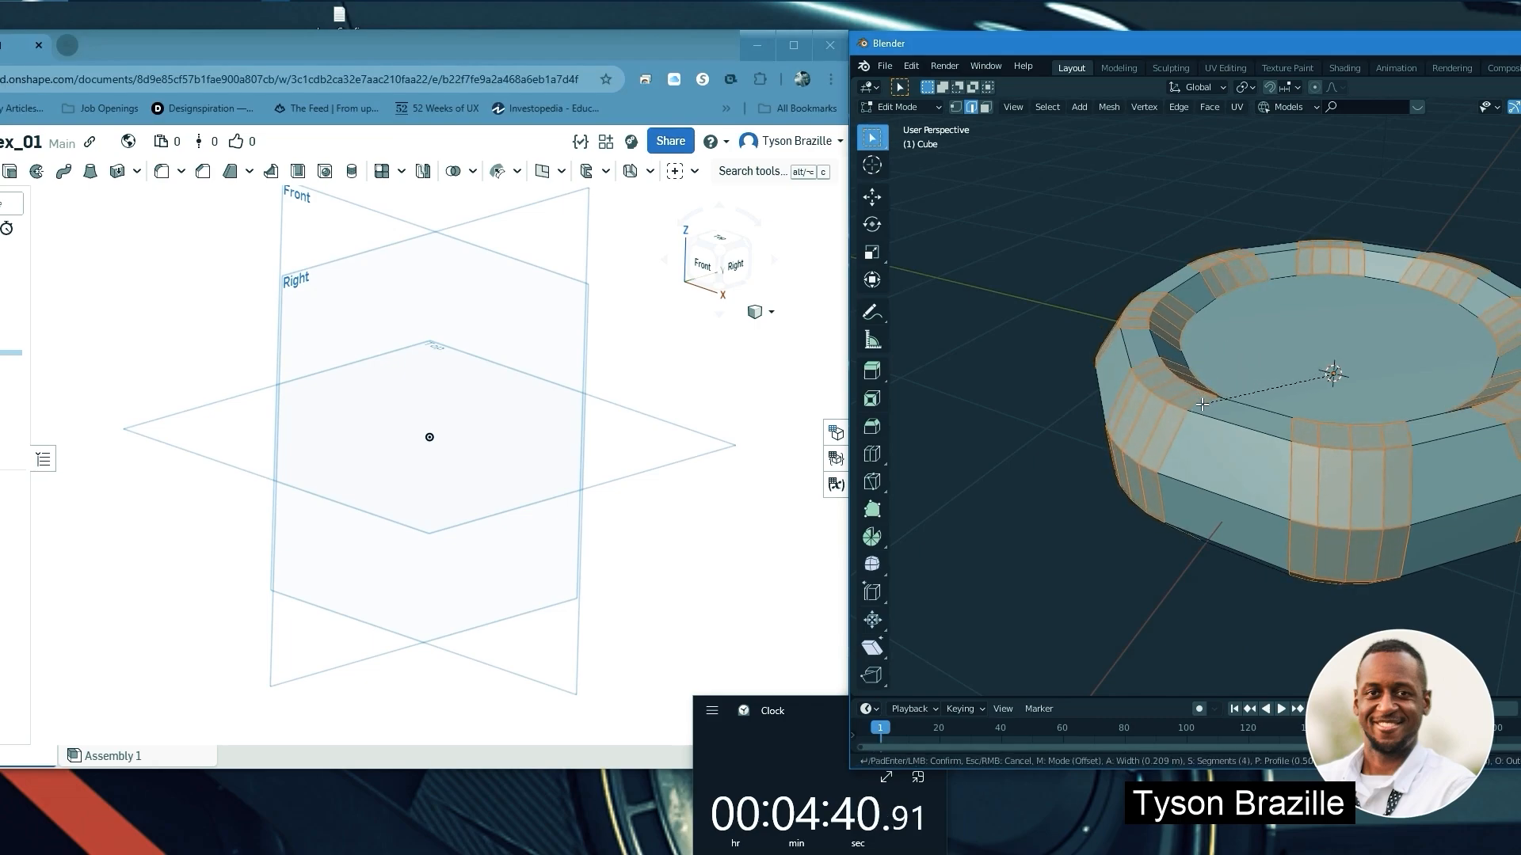
{"action": "scroll", "coordinate": [1215, 401], "scroll_direction": "up", "scroll_amount": 1}
{"action": "scroll", "coordinate": [1217, 402], "scroll_direction": "up", "scroll_amount": 1}
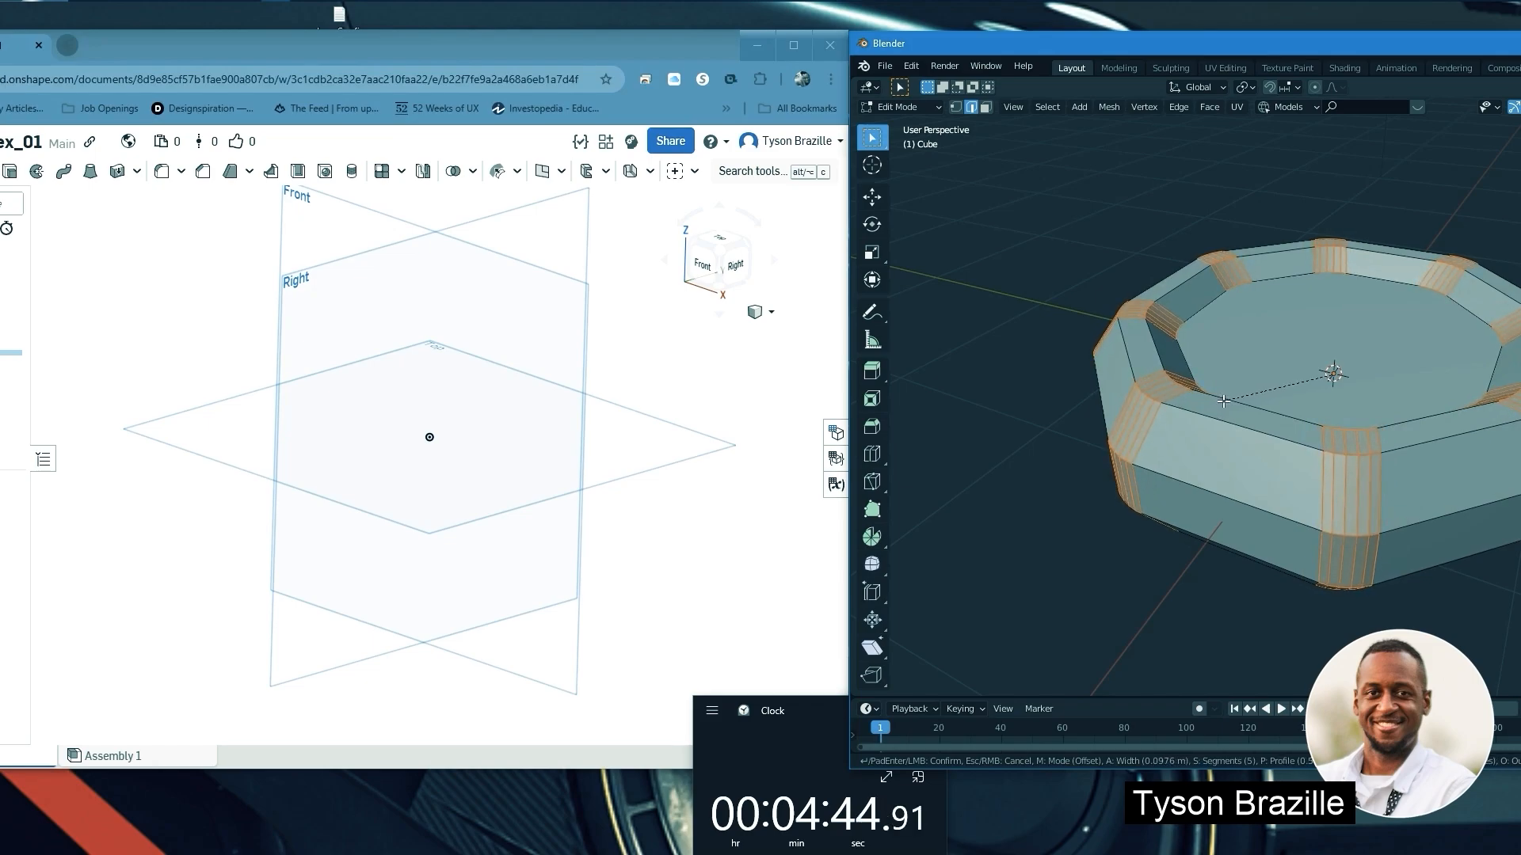
{"action": "scroll", "coordinate": [1221, 403], "scroll_direction": "up", "scroll_amount": 1}
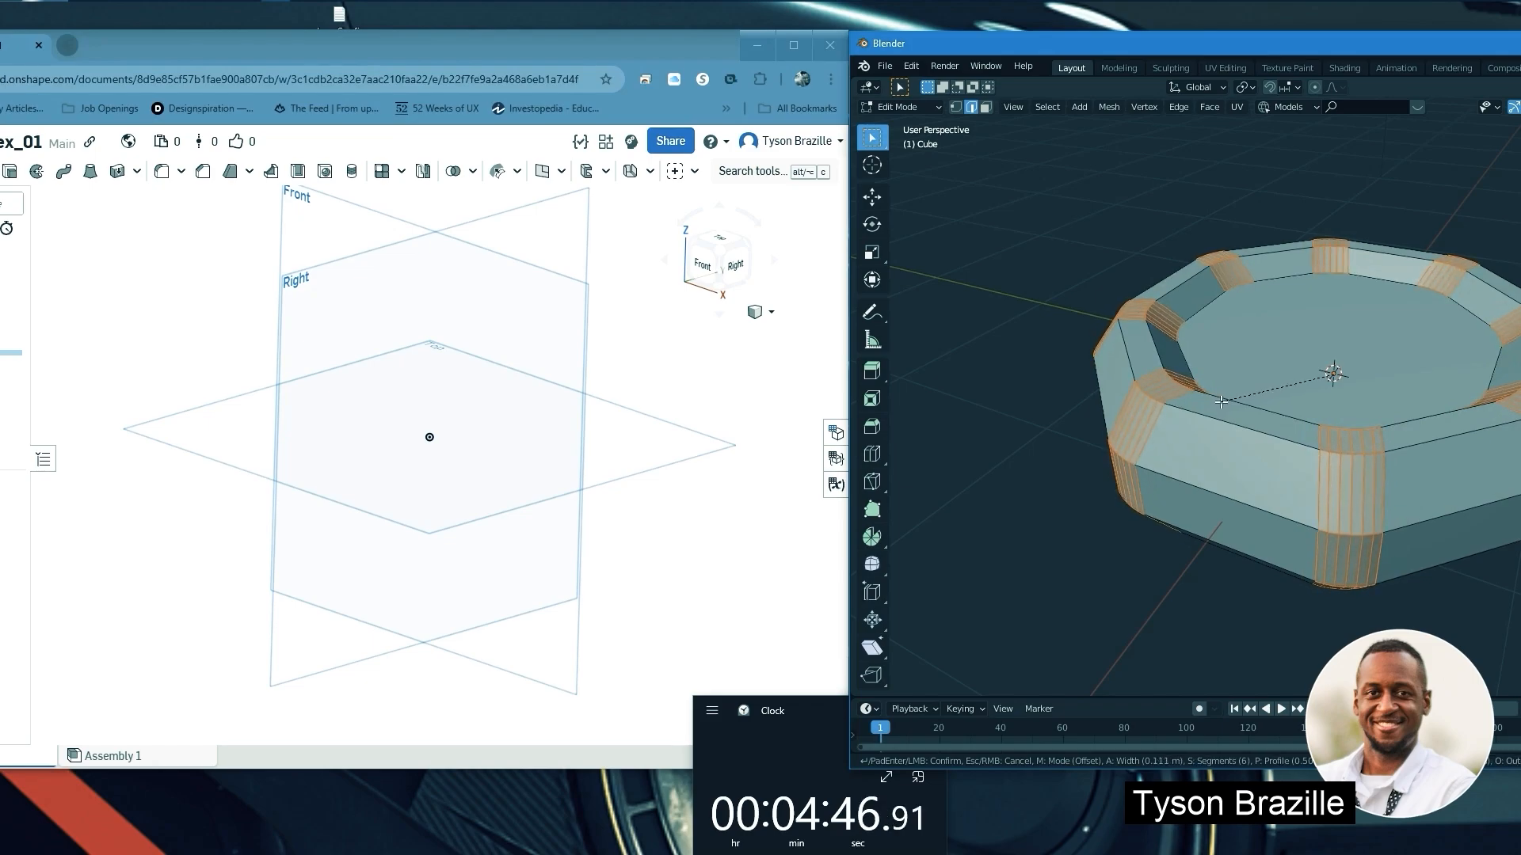
{"action": "left_click", "coordinate": [1220, 402]}
Examine the beveled corner strips around the rim, recess walls and outer sides from several angles
{"action": "middle_click_drag", "start_coordinate": [1220, 402], "coordinate": [1394, 380]}
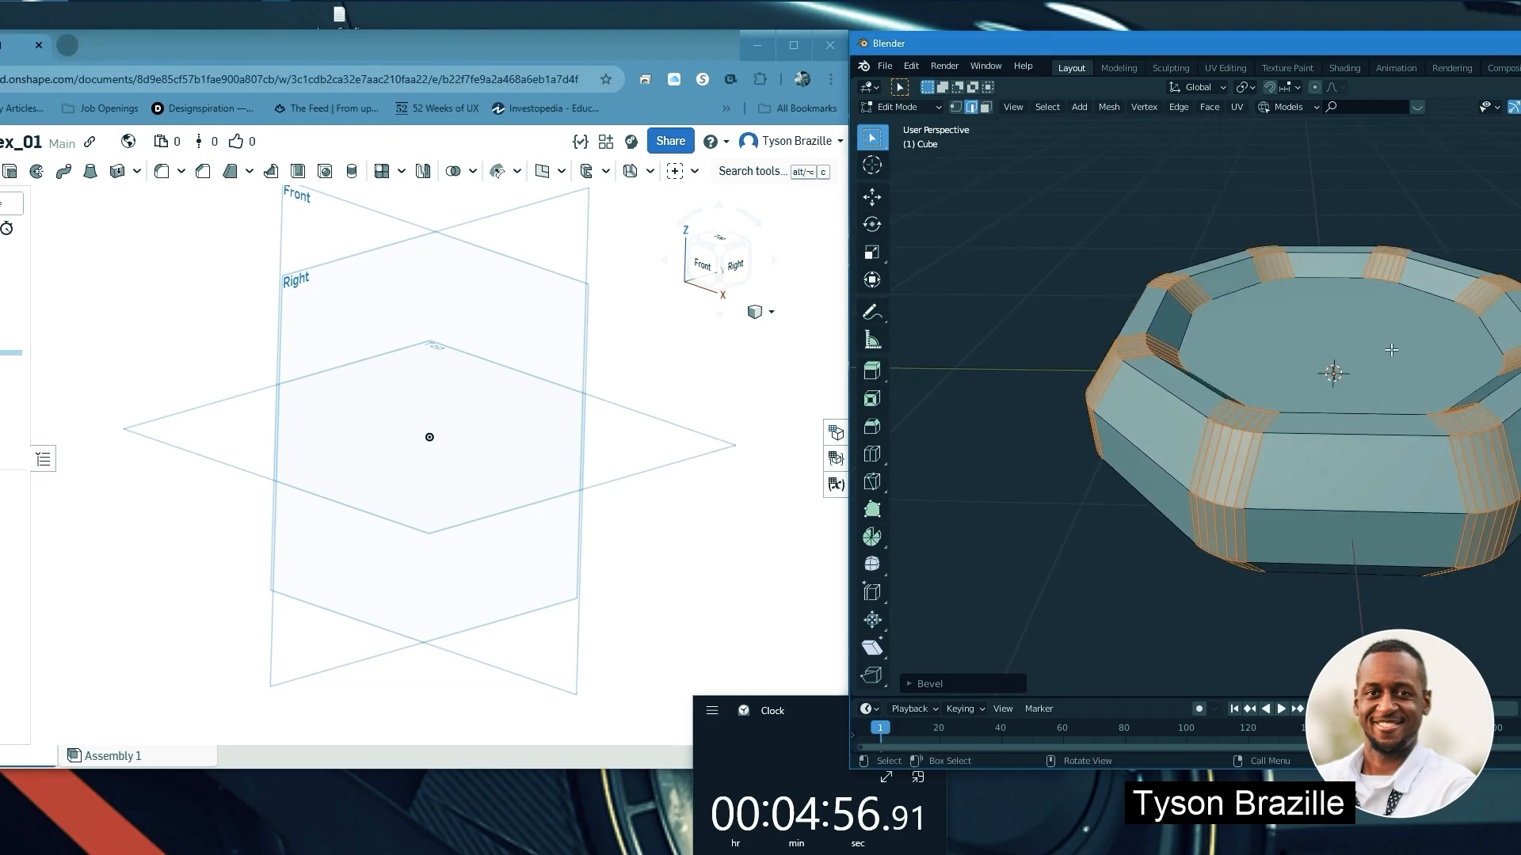
{"action": "middle_click_drag", "start_coordinate": [1435, 364], "coordinate": [1425, 365]}
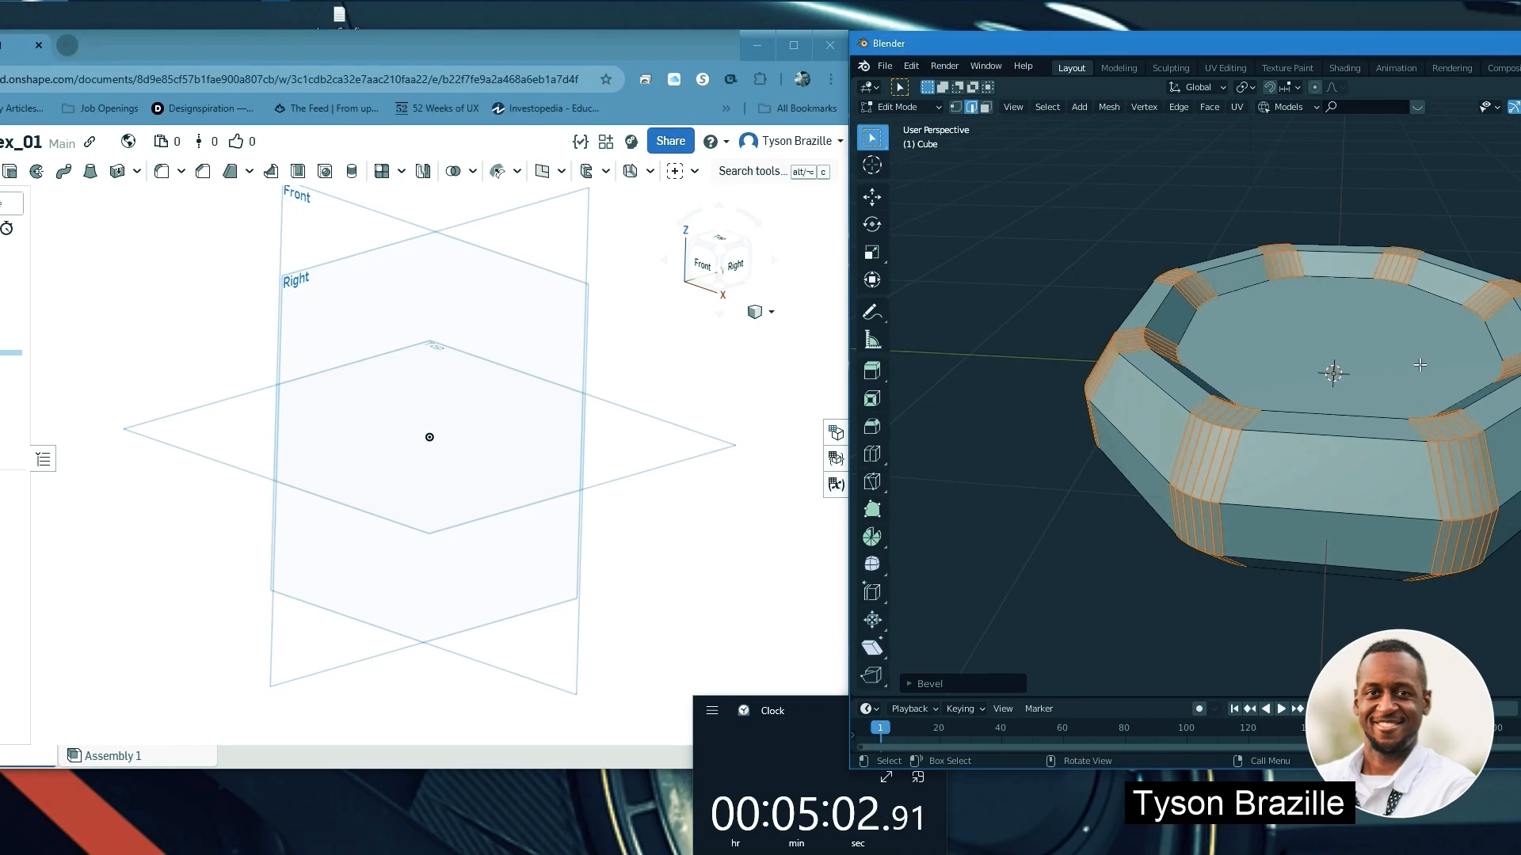
{"action": "middle_click_drag", "start_coordinate": [1419, 365], "coordinate": [1341, 369]}
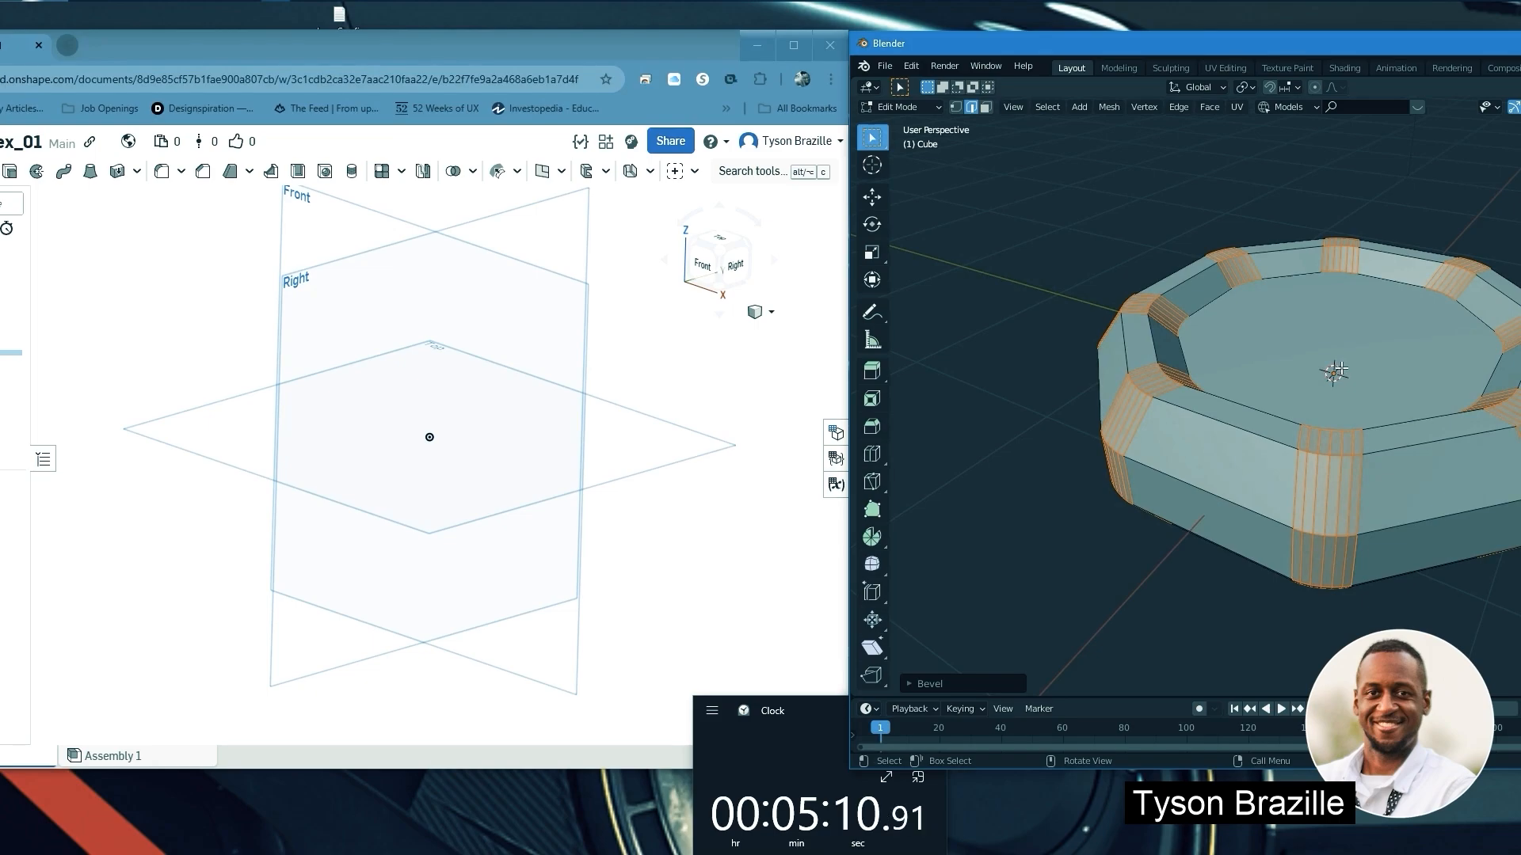
{"action": "middle_click_drag", "start_coordinate": [1348, 378], "coordinate": [1336, 378]}
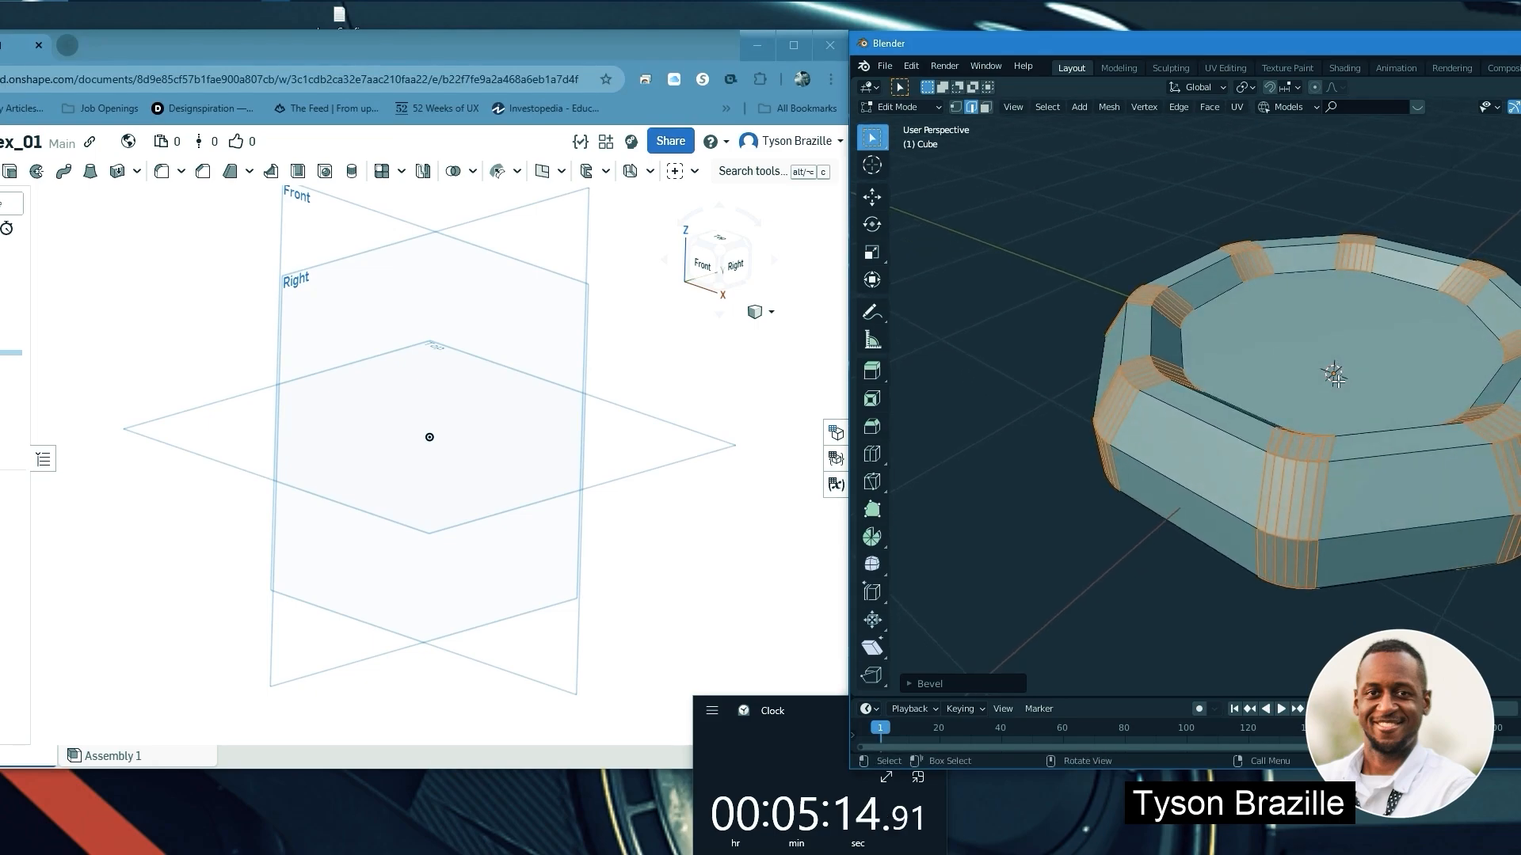
{"action": "middle_click_drag", "start_coordinate": [1336, 379], "coordinate": [1313, 376]}
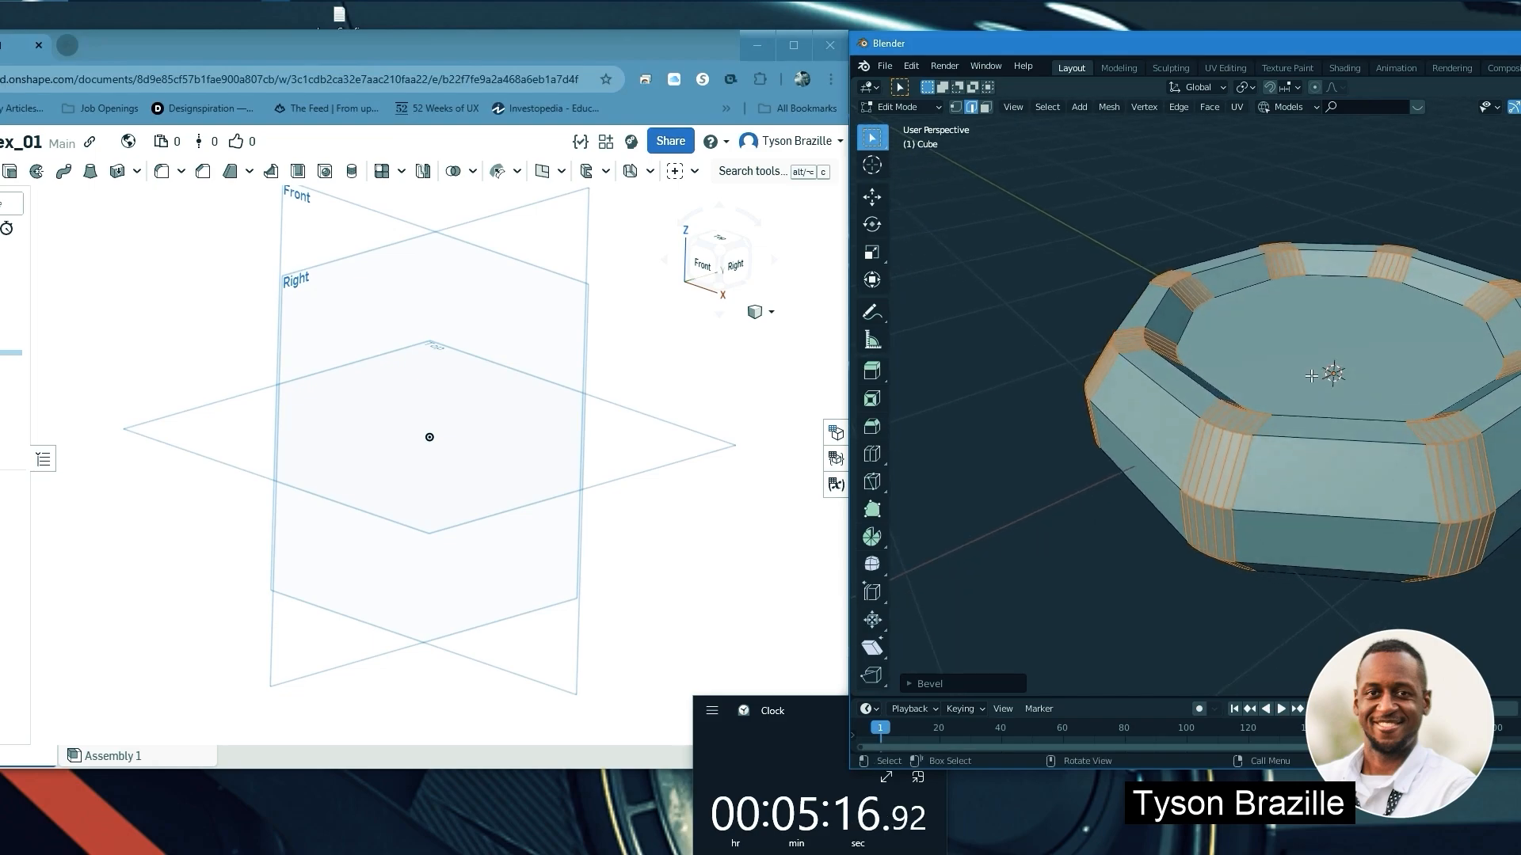
{"action": "middle_click_drag", "start_coordinate": [1365, 427], "coordinate": [1271, 388]}
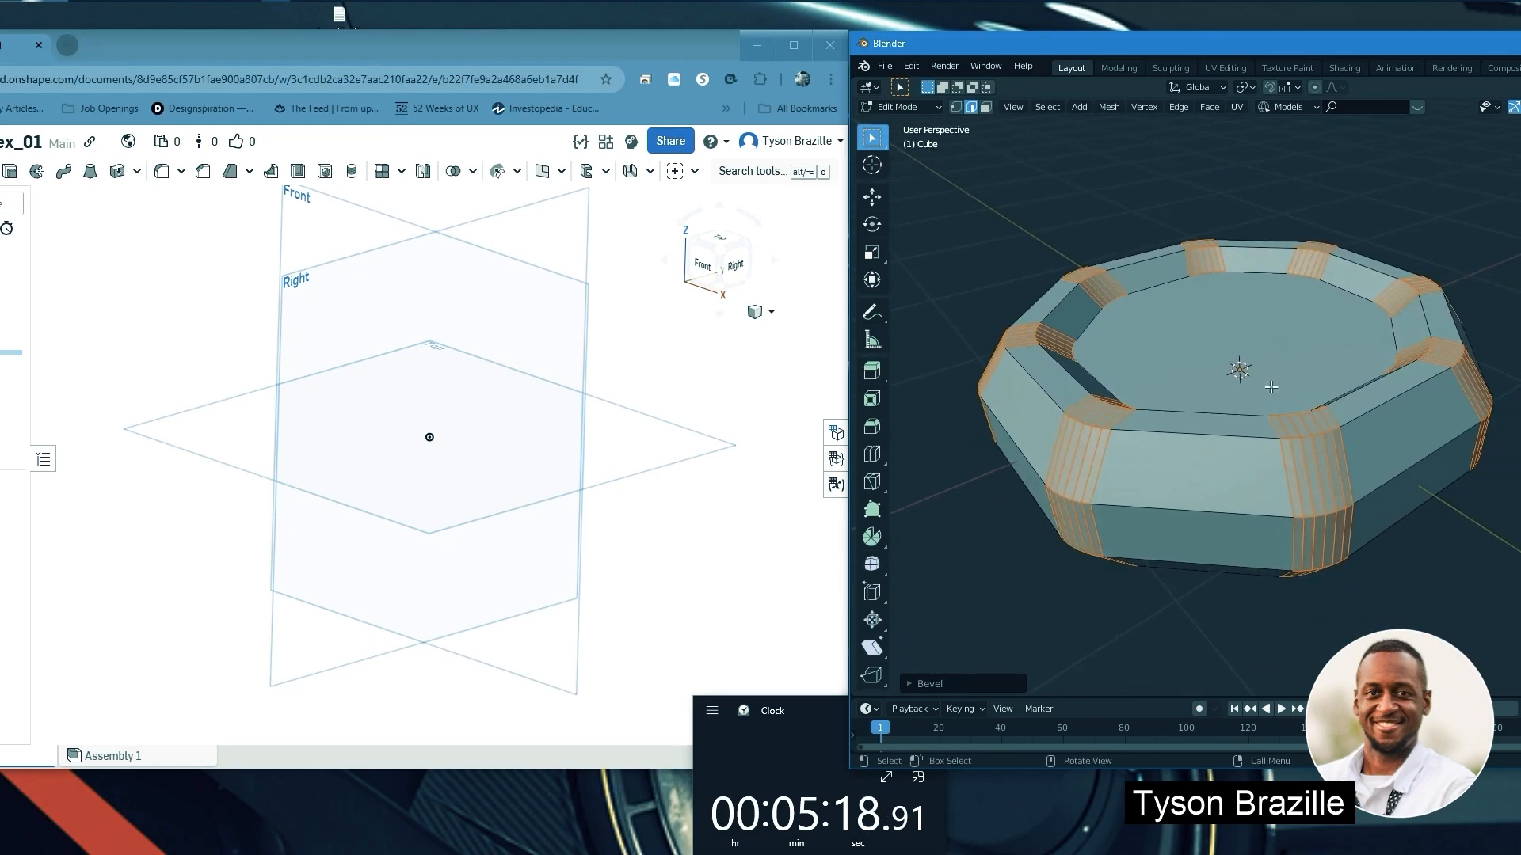
Leave Edit Mode and inspect the rounded corners and recess of the shaded body in Object Mode
{"action": "key", "text": "Tab"}
{"action": "scroll", "coordinate": [1225, 394], "scroll_direction": "up", "scroll_amount": 4}
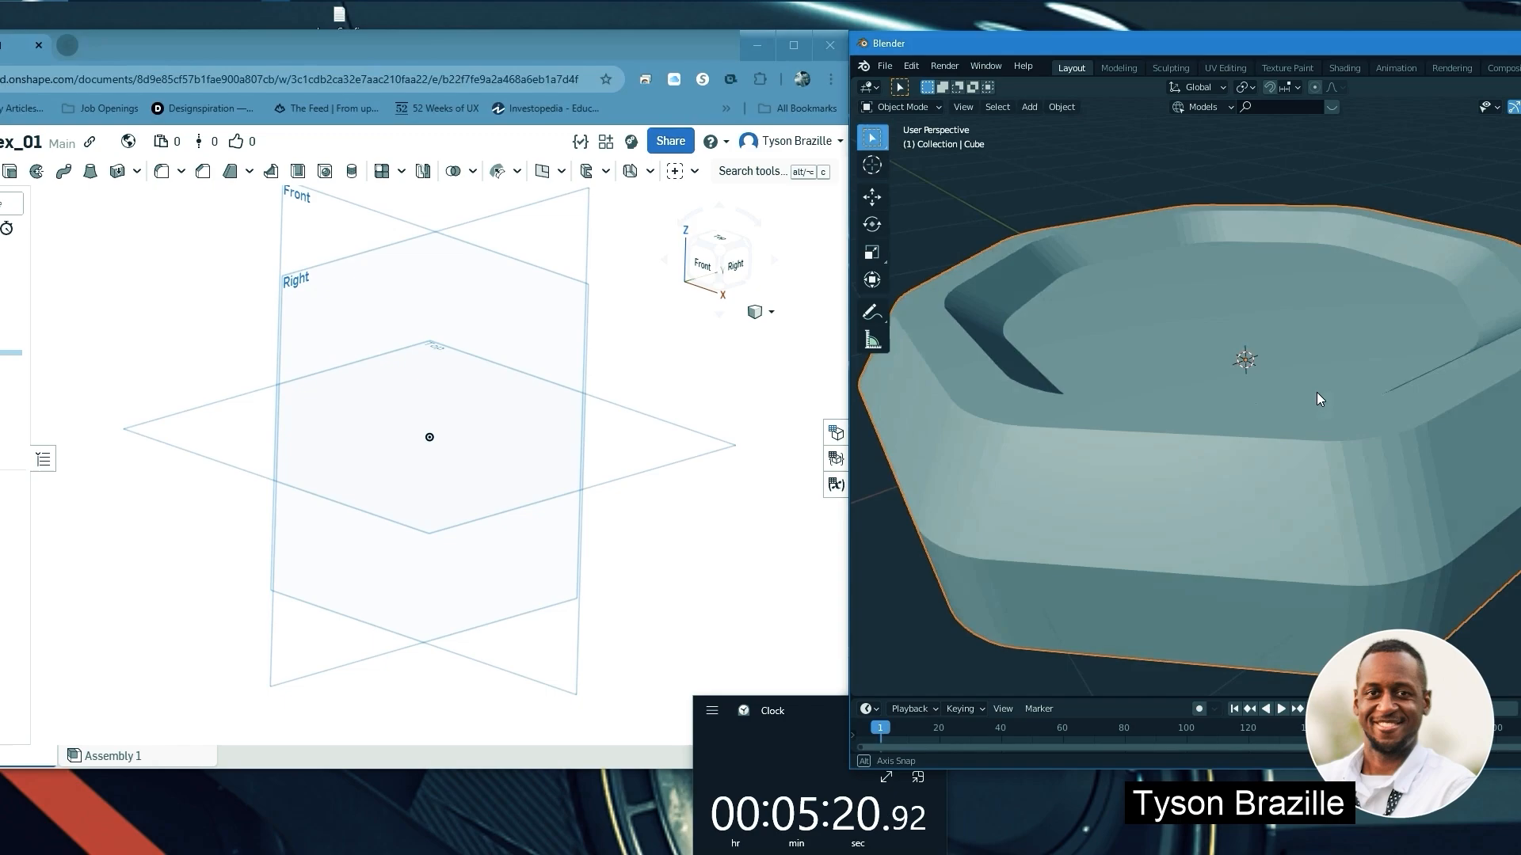
{"action": "middle_click_drag", "start_coordinate": [1432, 459], "coordinate": [1462, 469]}
{"action": "scroll", "coordinate": [1483, 449], "scroll_direction": "up", "scroll_amount": 5}
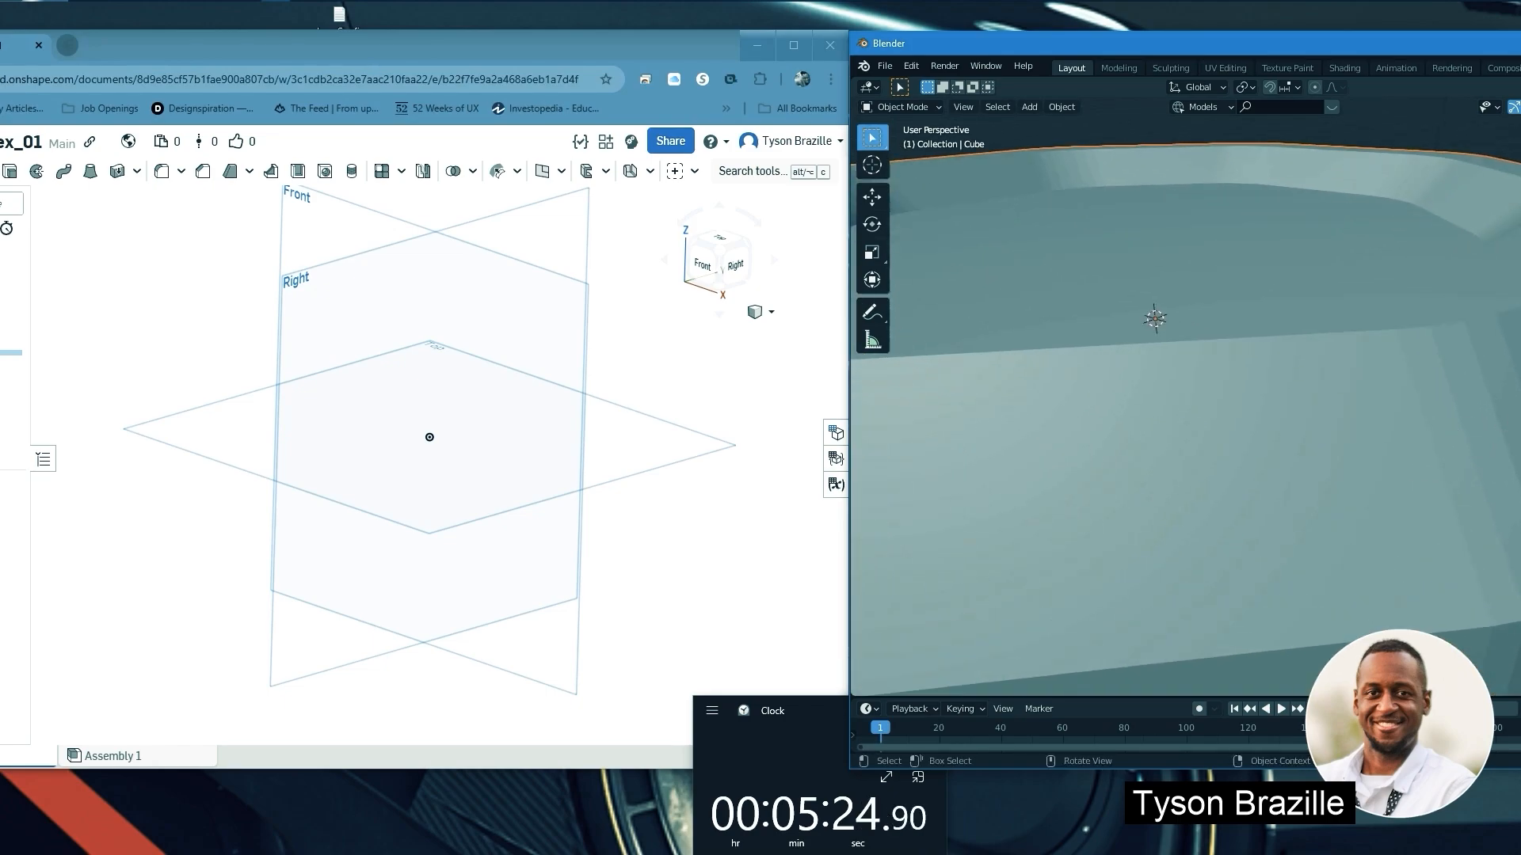
{"action": "scroll", "coordinate": [1436, 379], "scroll_direction": "down", "scroll_amount": 5}
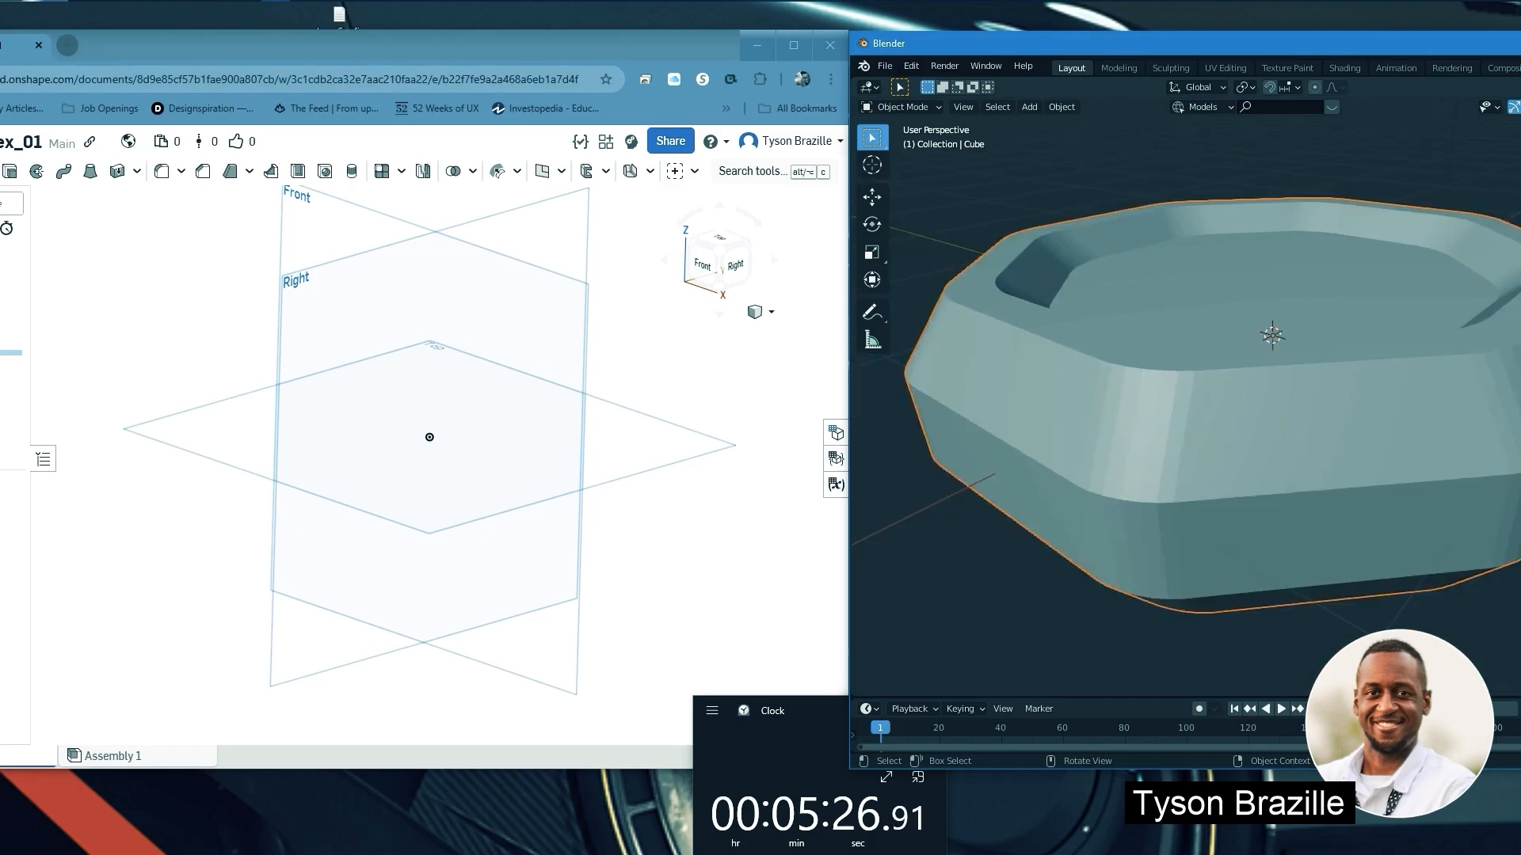
{"action": "mouse_move", "coordinate": [1436, 379]}
{"action": "middle_mouse_down"}
{"action": "mouse_move", "coordinate": [1515, 384]}
{"action": "mouse_move", "coordinate": [1458, 377]}
{"action": "middle_mouse_up"}
{"action": "middle_click_drag", "start_coordinate": [1364, 345], "coordinate": [1394, 332], "text": "shift"}
{"action": "middle_click_drag", "start_coordinate": [1394, 331], "coordinate": [1393, 343]}
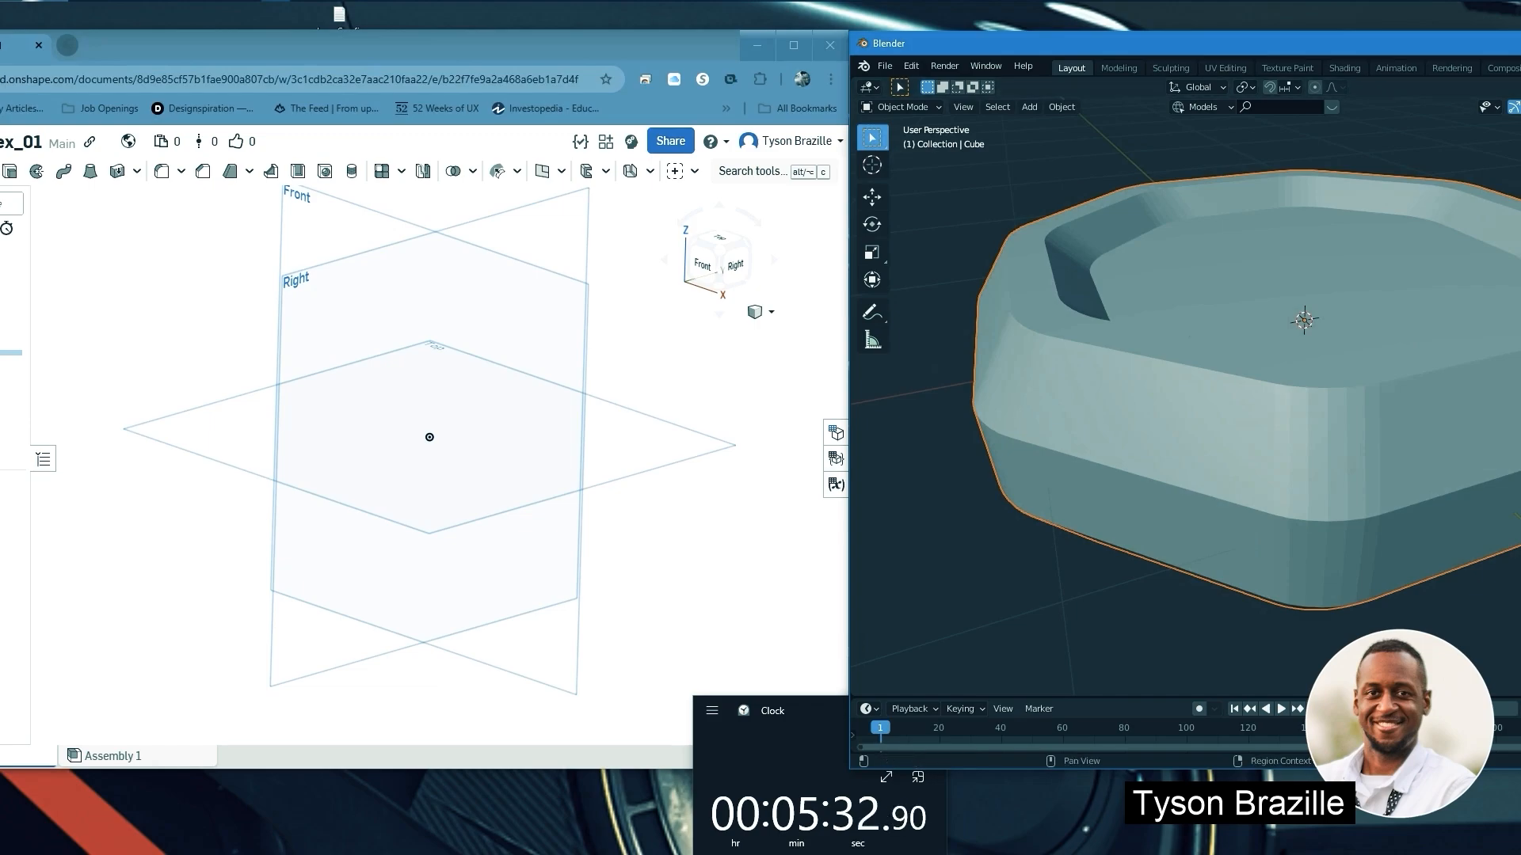
Apply smooth shading to the whole body and check how its surfaces look up close
{"action": "middle_click_drag", "start_coordinate": [1428, 422], "coordinate": [1456, 406]}
{"action": "right_click", "coordinate": [1339, 422]}
{"action": "left_click", "coordinate": [1337, 416]}
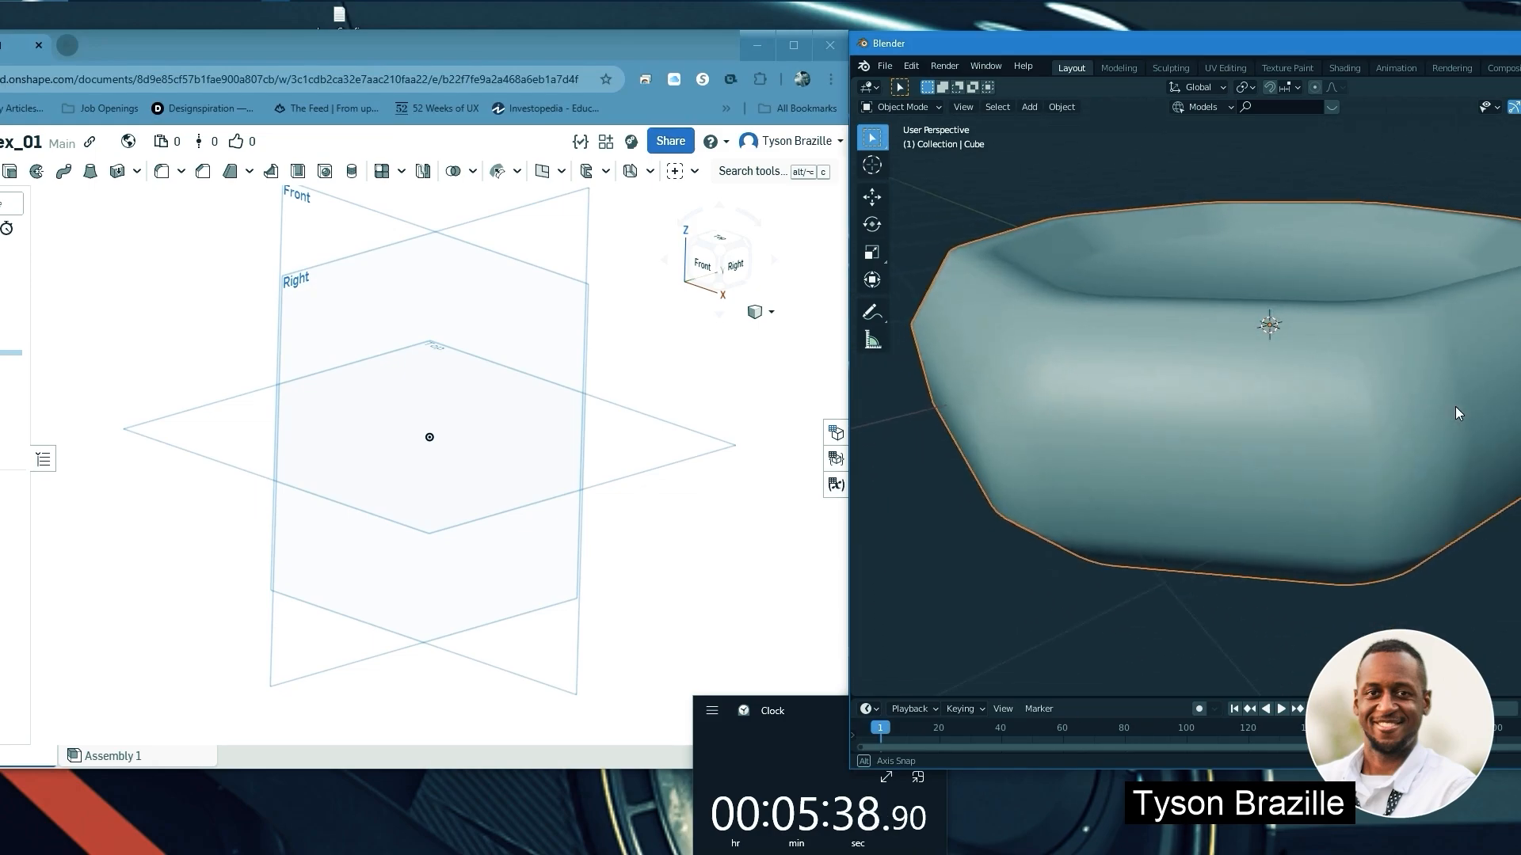
{"action": "scroll", "coordinate": [1396, 395], "scroll_direction": "up", "scroll_amount": 6}
{"action": "scroll", "coordinate": [1394, 388], "scroll_direction": "down", "scroll_amount": 5}
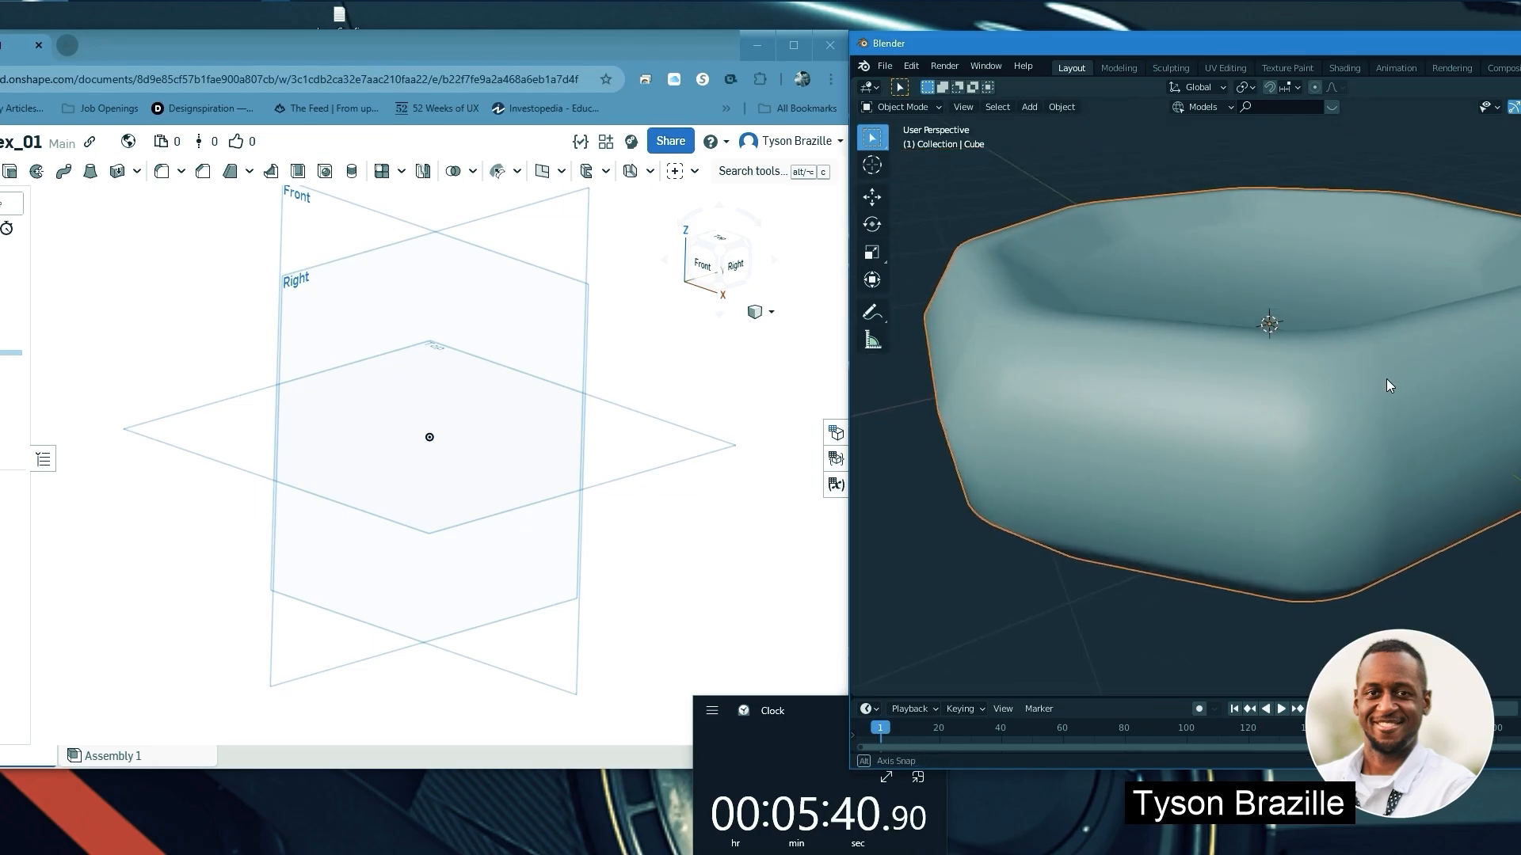
Add a Bevel modifier to the body to round off its rim, recess and side edges
{"action": "mouse_move", "coordinate": [1218, 340]}
{"action": "middle_mouse_down"}
{"action": "mouse_move", "coordinate": [1330, 315]}
{"action": "mouse_move", "coordinate": [1214, 336]}
{"action": "middle_mouse_up"}
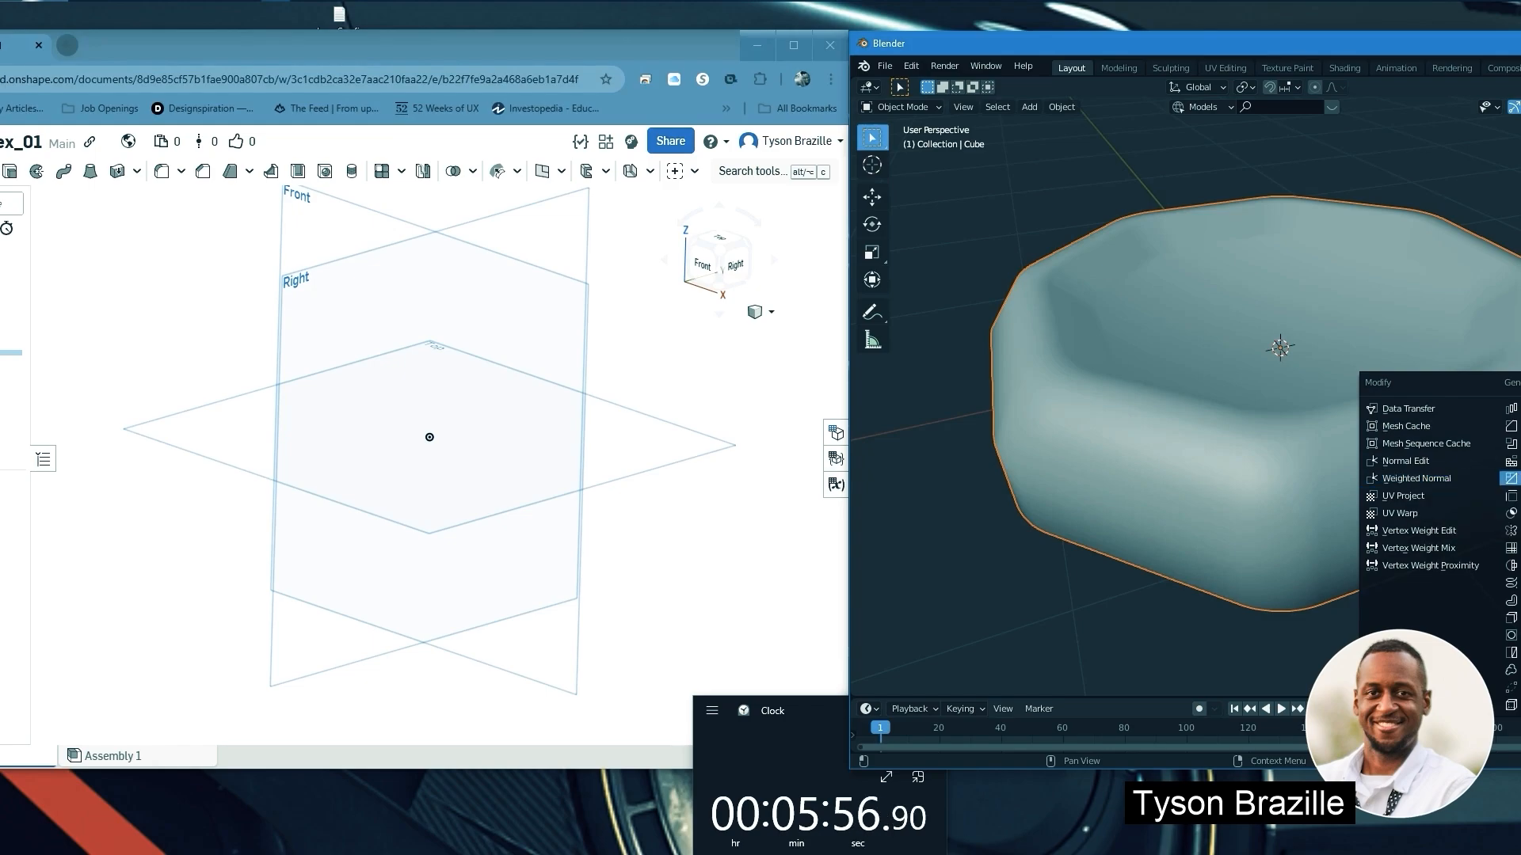
{"action": "left_click", "coordinate": [1512, 426]}
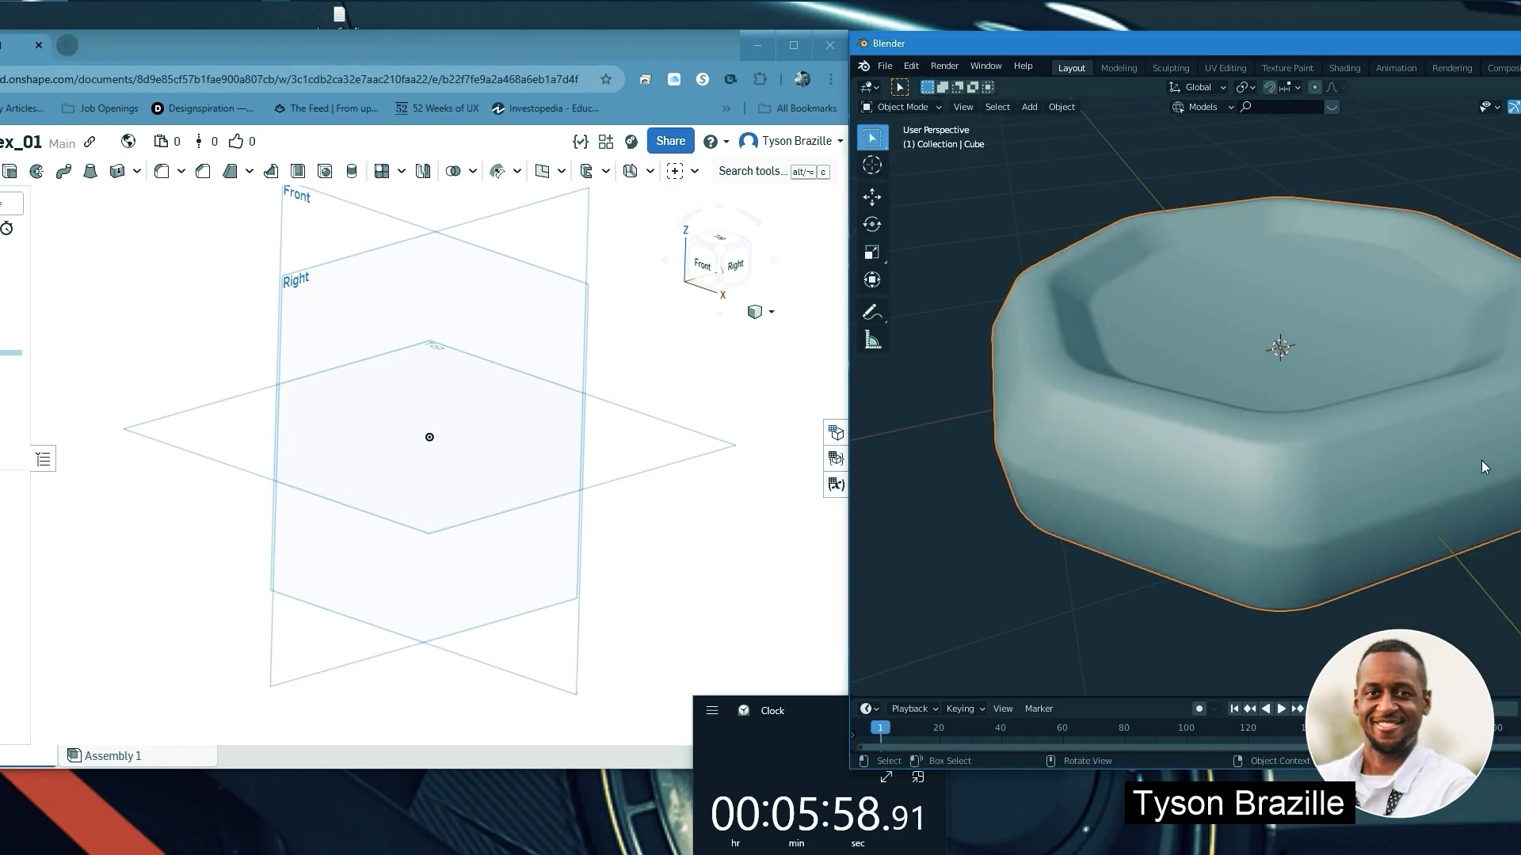
{"action": "scroll", "coordinate": [1441, 448], "scroll_direction": "up", "scroll_amount": 3}
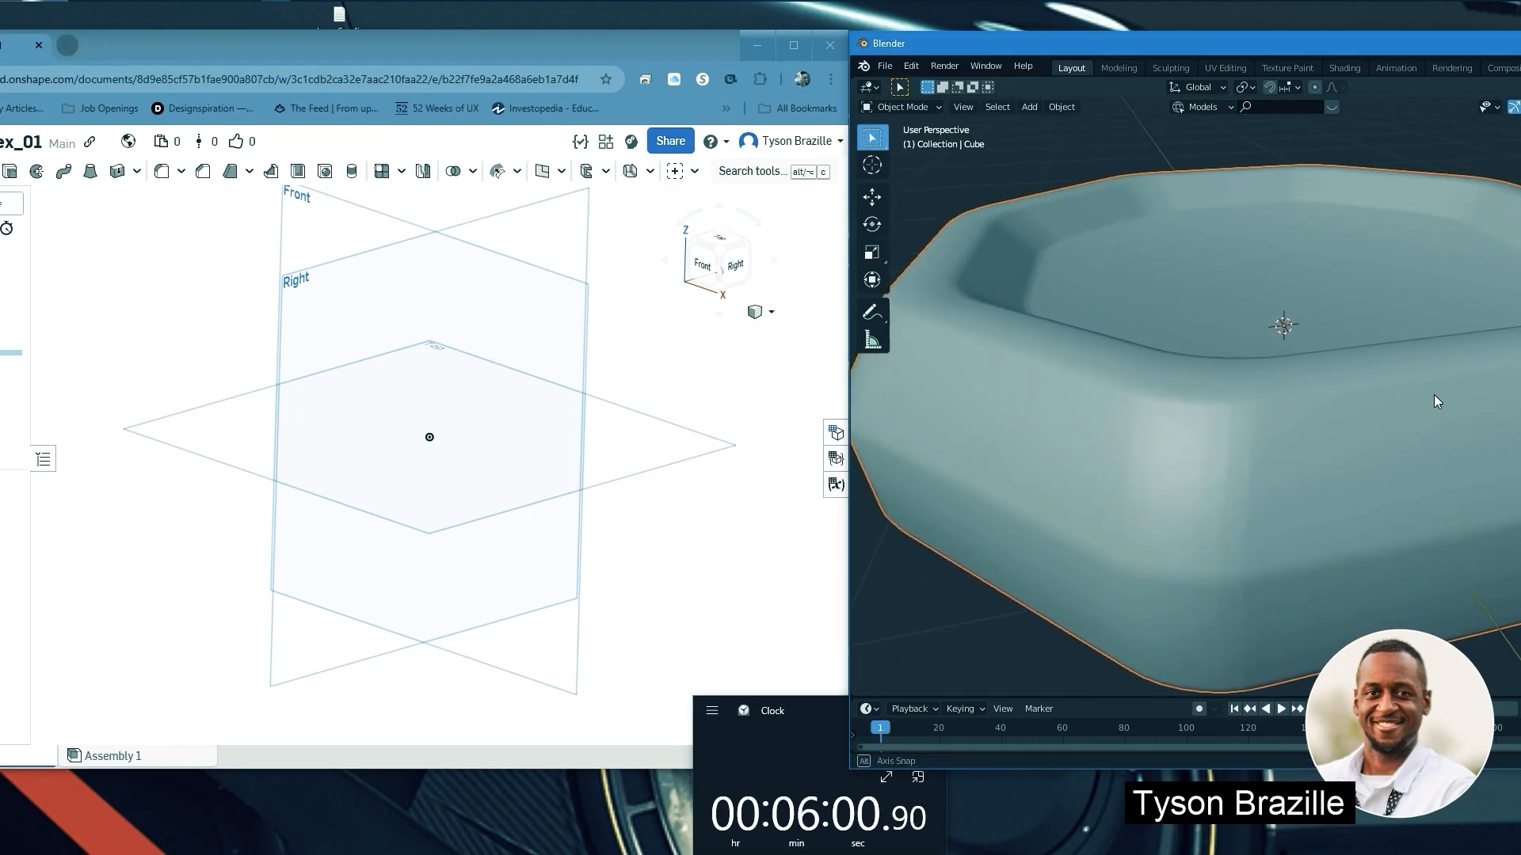
{"action": "scroll", "coordinate": [1434, 394], "scroll_direction": "up", "scroll_amount": 2}
{"action": "scroll", "coordinate": [1366, 413], "scroll_direction": "down", "scroll_amount": 4}
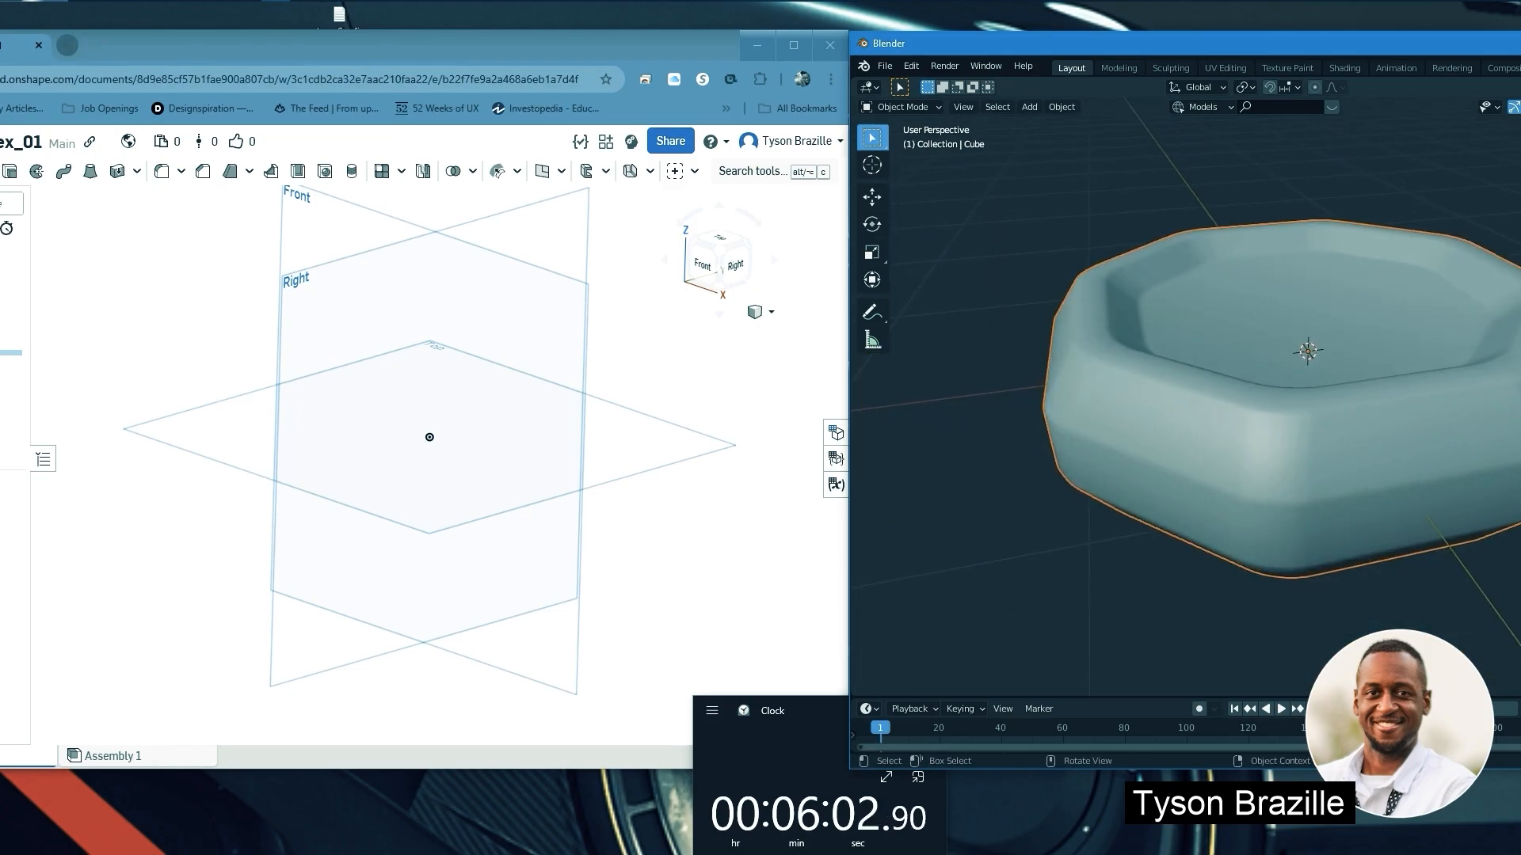
Examine the softened rim, recess and side edges of the body from several angles
{"action": "middle_click_drag", "start_coordinate": [1367, 414], "coordinate": [1315, 415]}
{"action": "left_click_drag", "start_coordinate": [1456, 396], "coordinate": [1519, 396]}
{"action": "middle_click_drag", "start_coordinate": [1505, 380], "coordinate": [1435, 373], "text": "shift"}
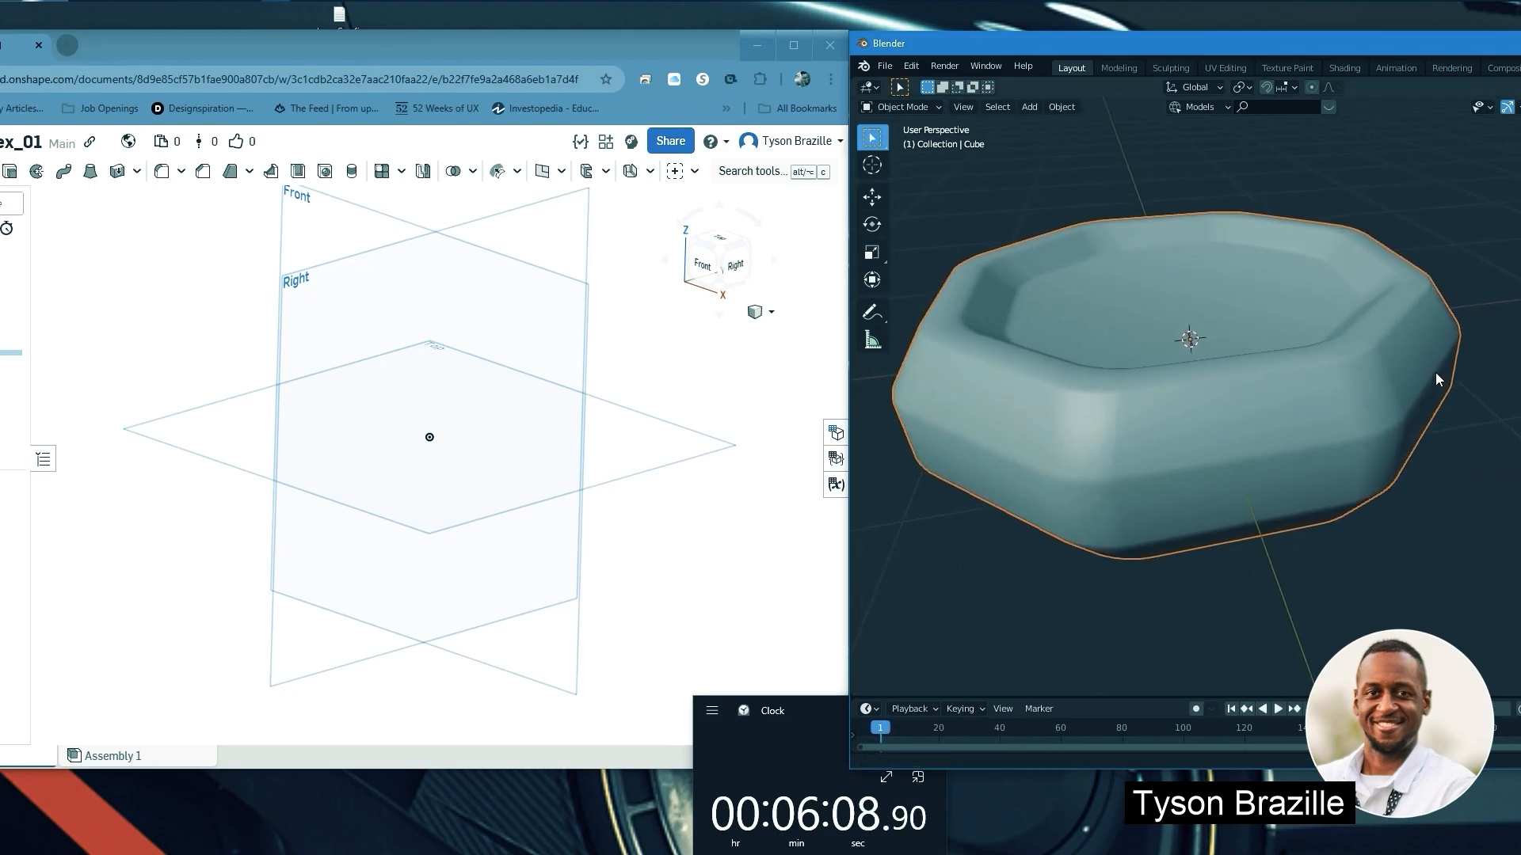
{"action": "middle_click_drag", "start_coordinate": [1325, 378], "coordinate": [1308, 380]}
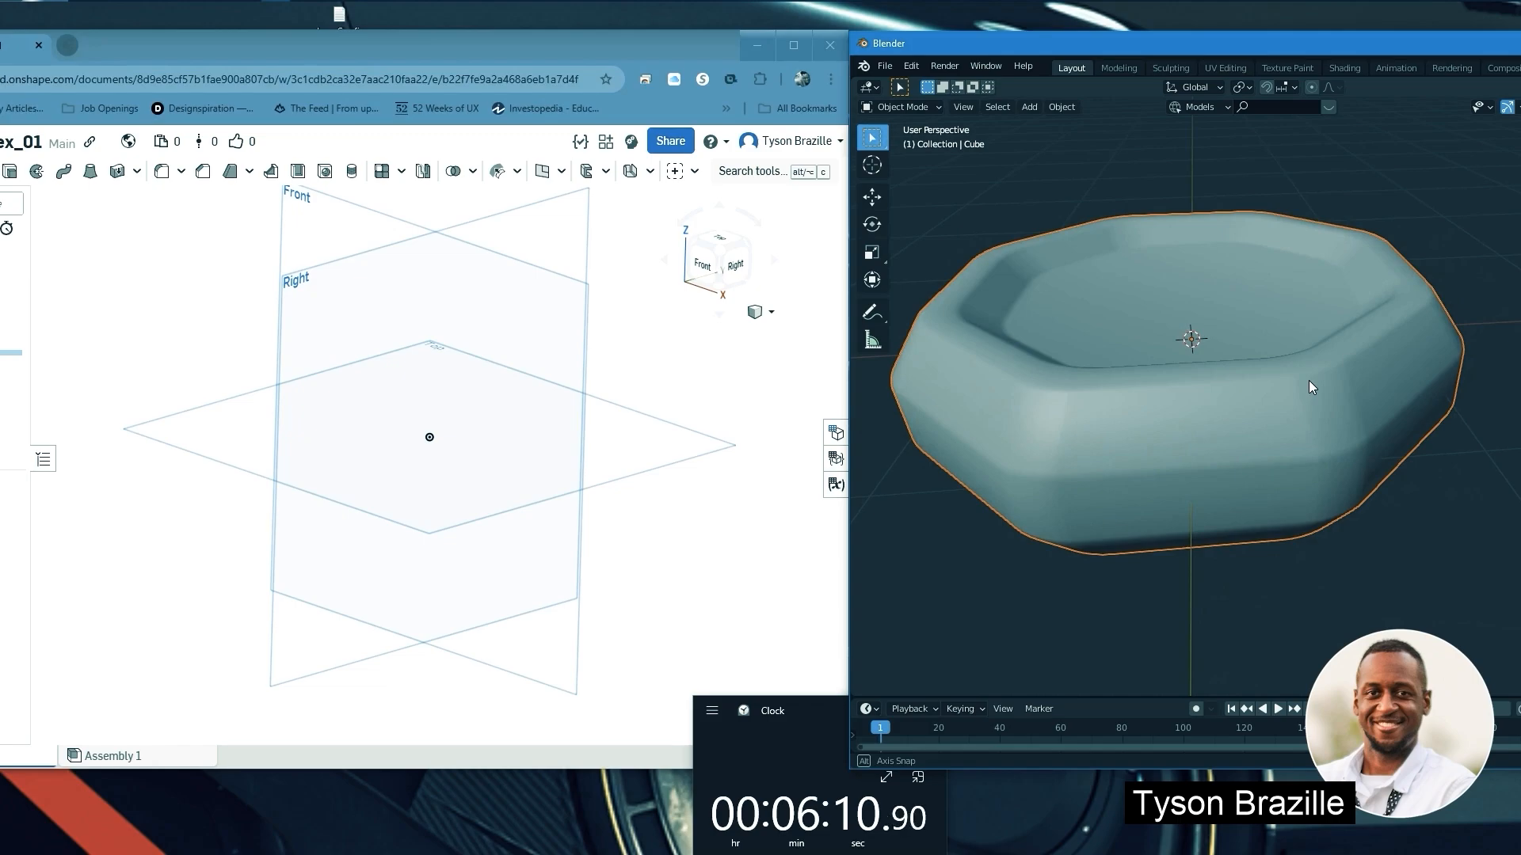
{"action": "scroll", "coordinate": [1206, 361], "scroll_direction": "up", "scroll_amount": 2}
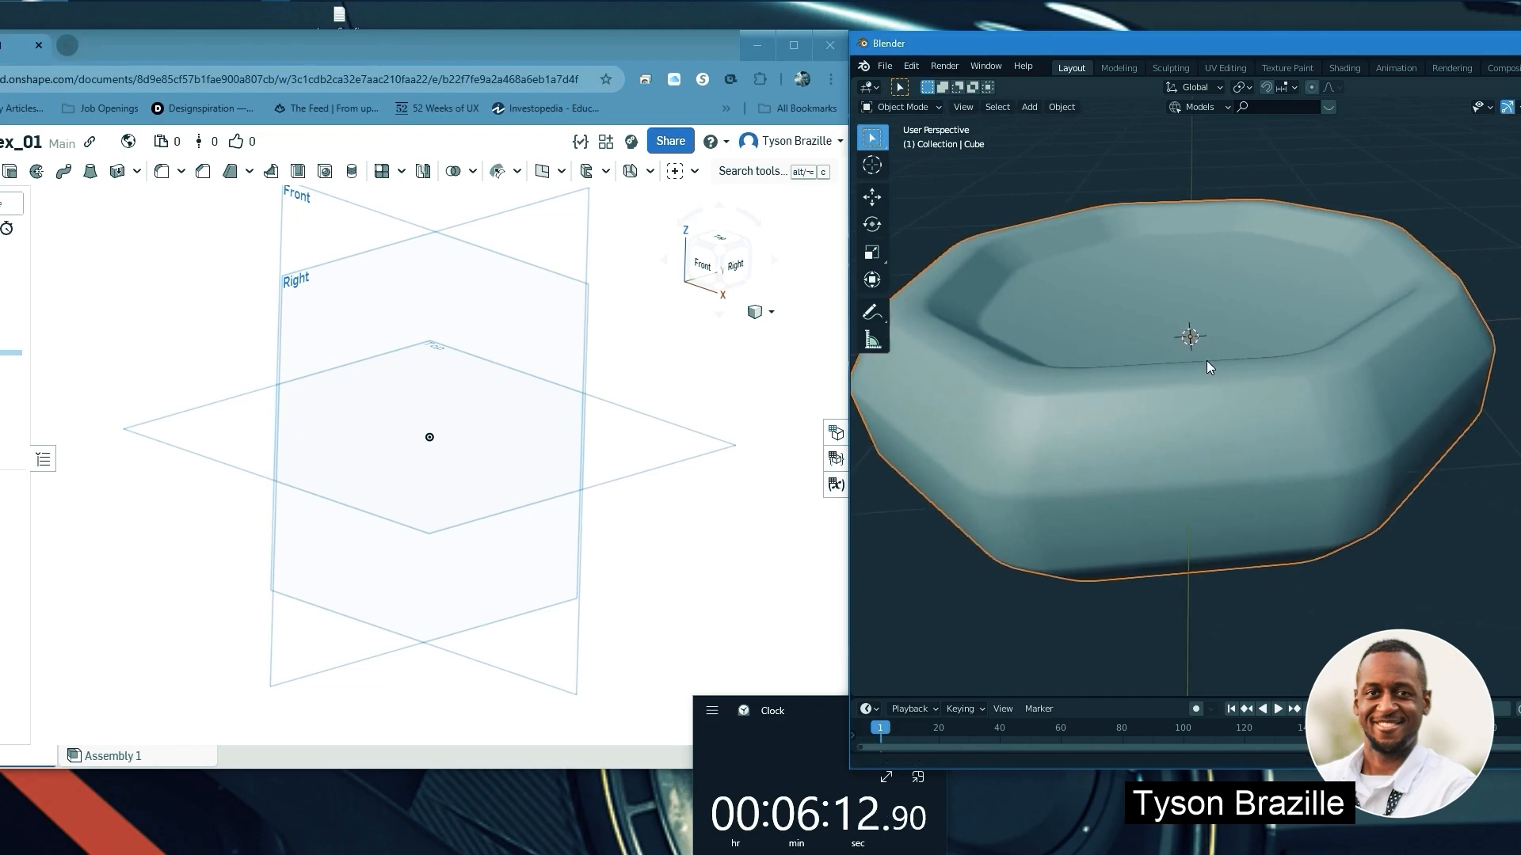
{"action": "scroll", "coordinate": [1205, 360], "scroll_direction": "down", "scroll_amount": 1}
{"action": "middle_click_drag", "start_coordinate": [1314, 358], "coordinate": [1299, 366]}
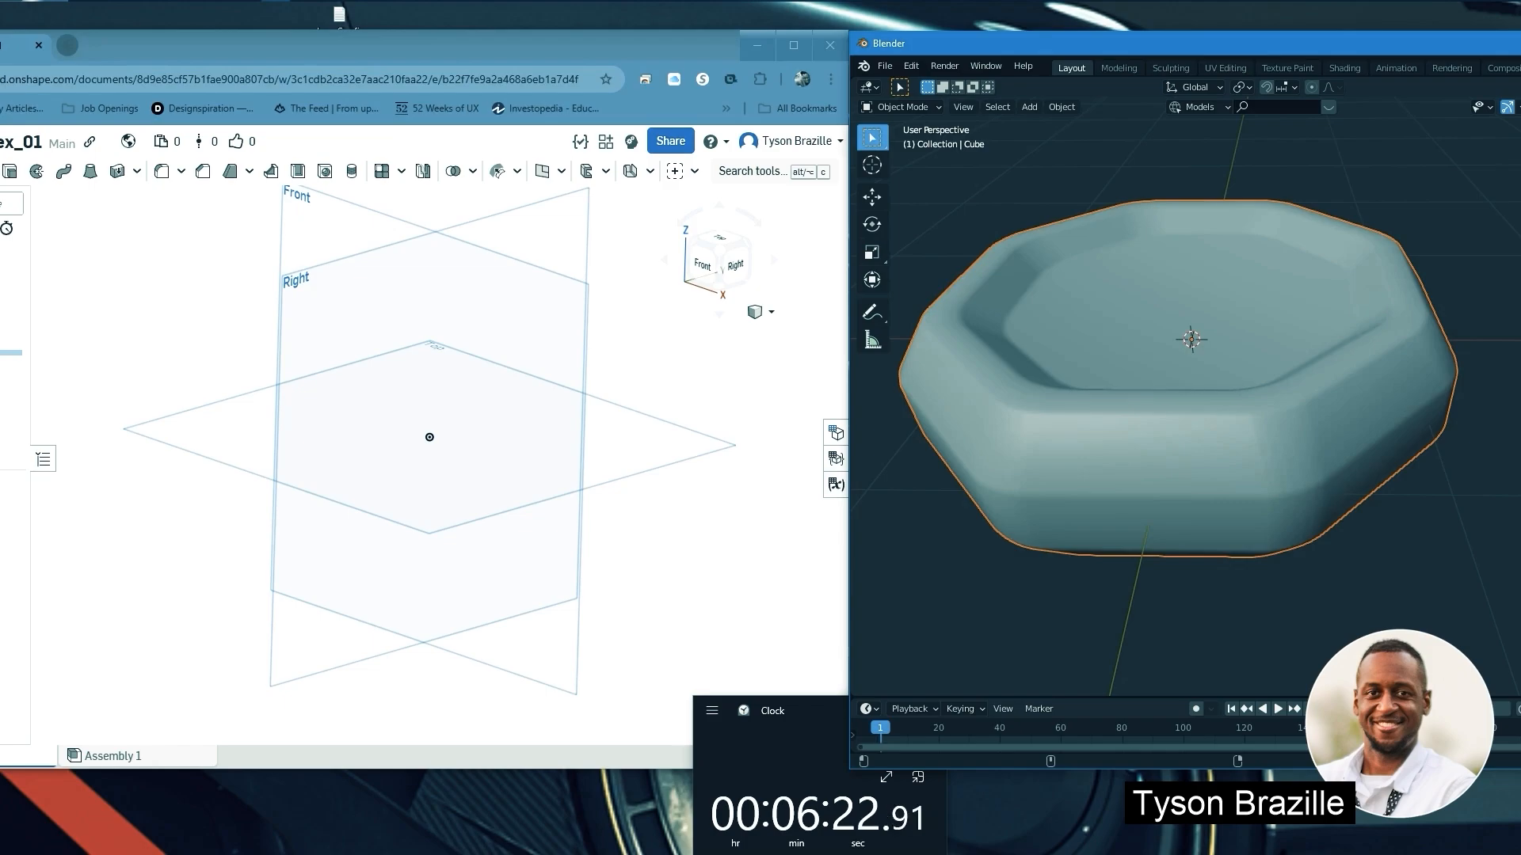
Undo and redo the last change twice to compare the body's shading, and inspect the recess edge up close
{"action": "key", "text": "ctrl+z"}
{"action": "key", "text": "ctrl+shift+z"}
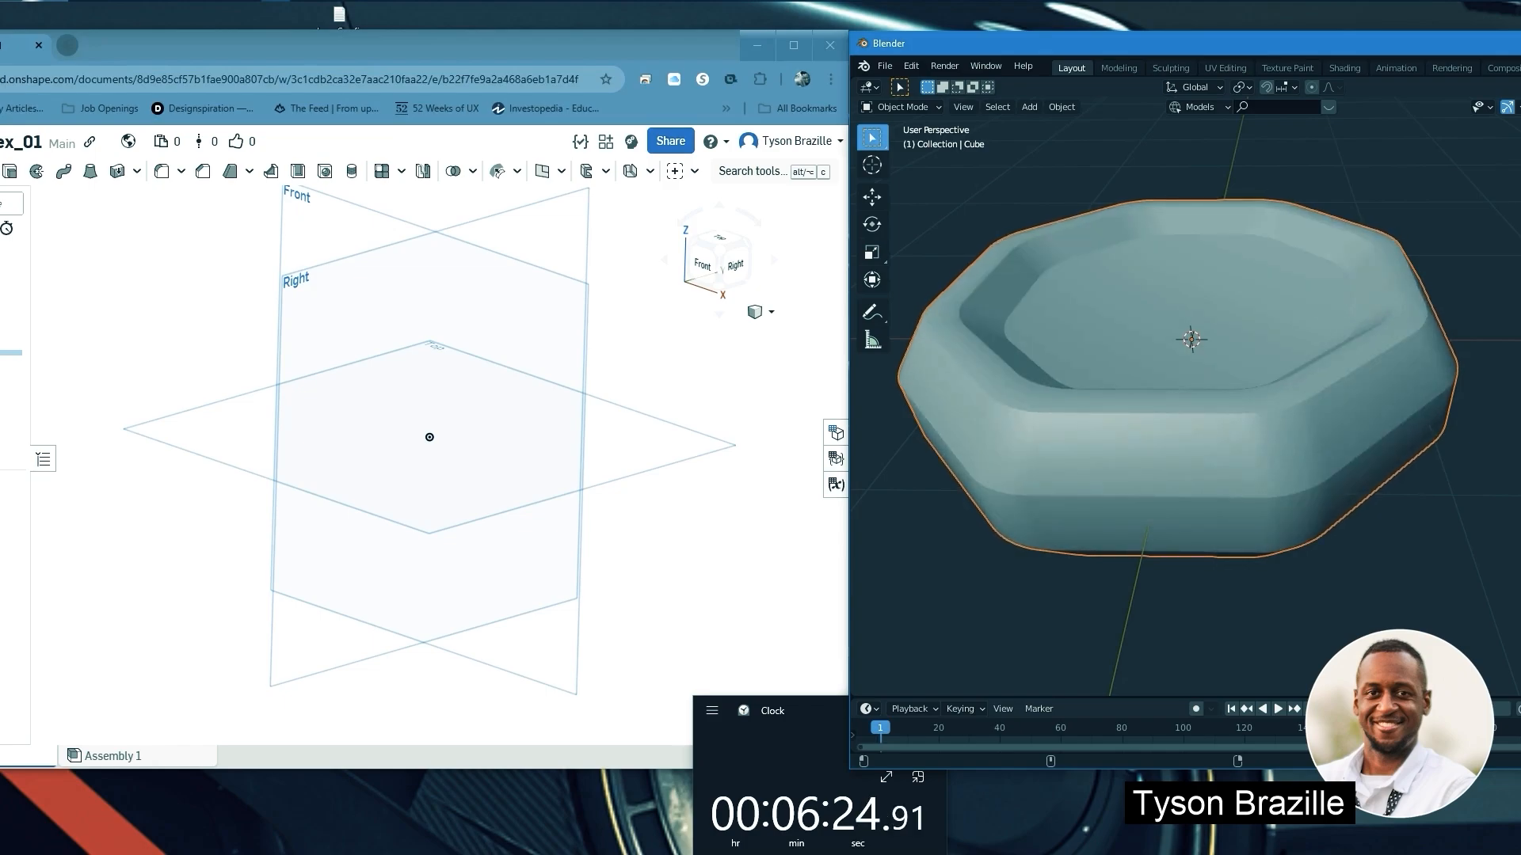
{"action": "key", "text": "ctrl+z"}
{"action": "key", "text": "ctrl+shift+z"}
{"action": "scroll", "coordinate": [1259, 388], "scroll_direction": "up", "scroll_amount": 5}
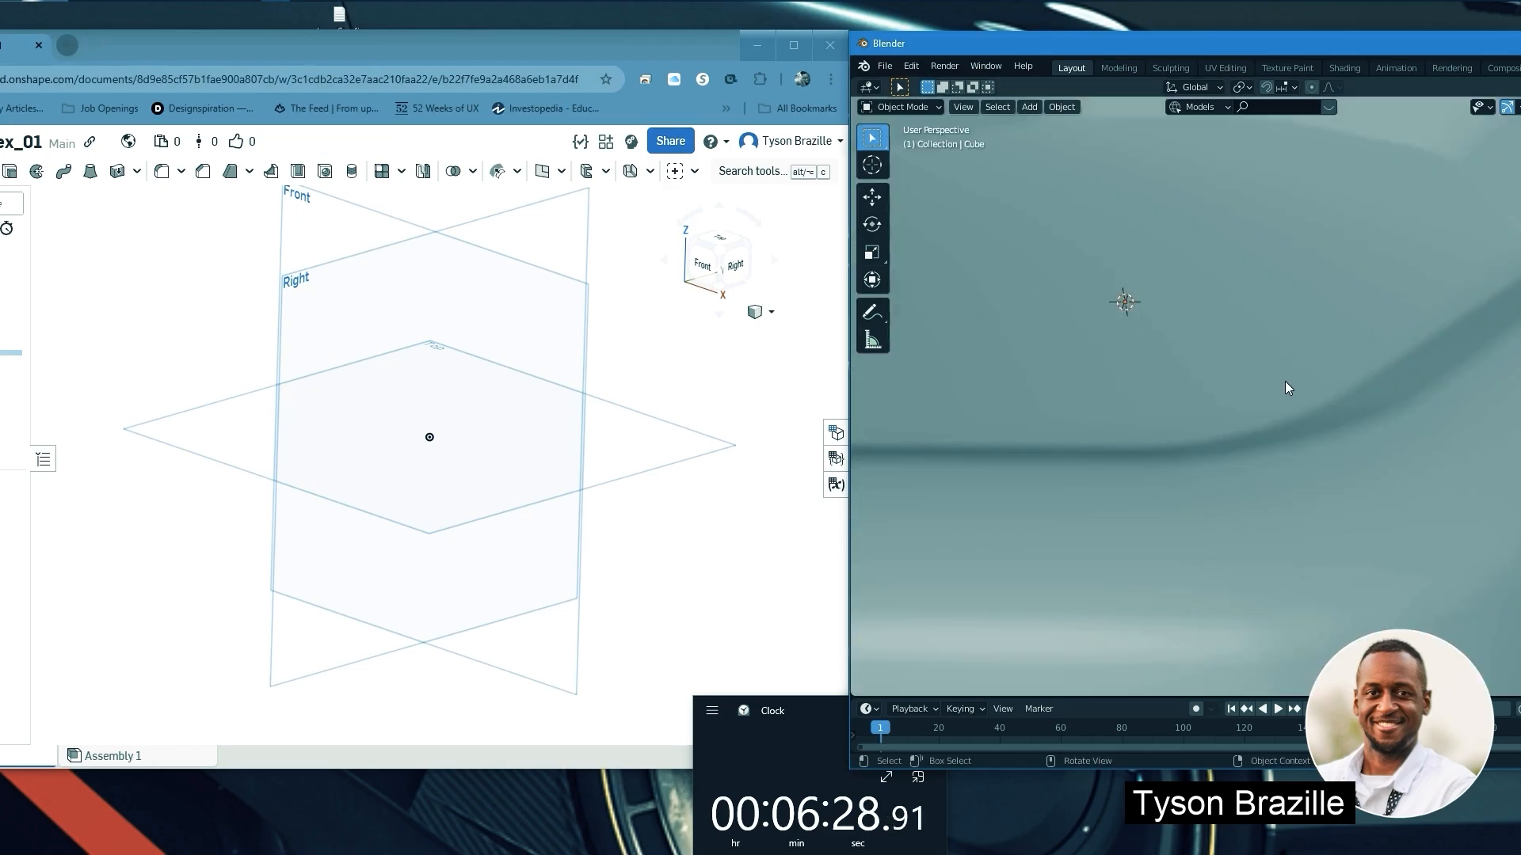
{"action": "middle_click_drag", "start_coordinate": [1285, 382], "coordinate": [1361, 391]}
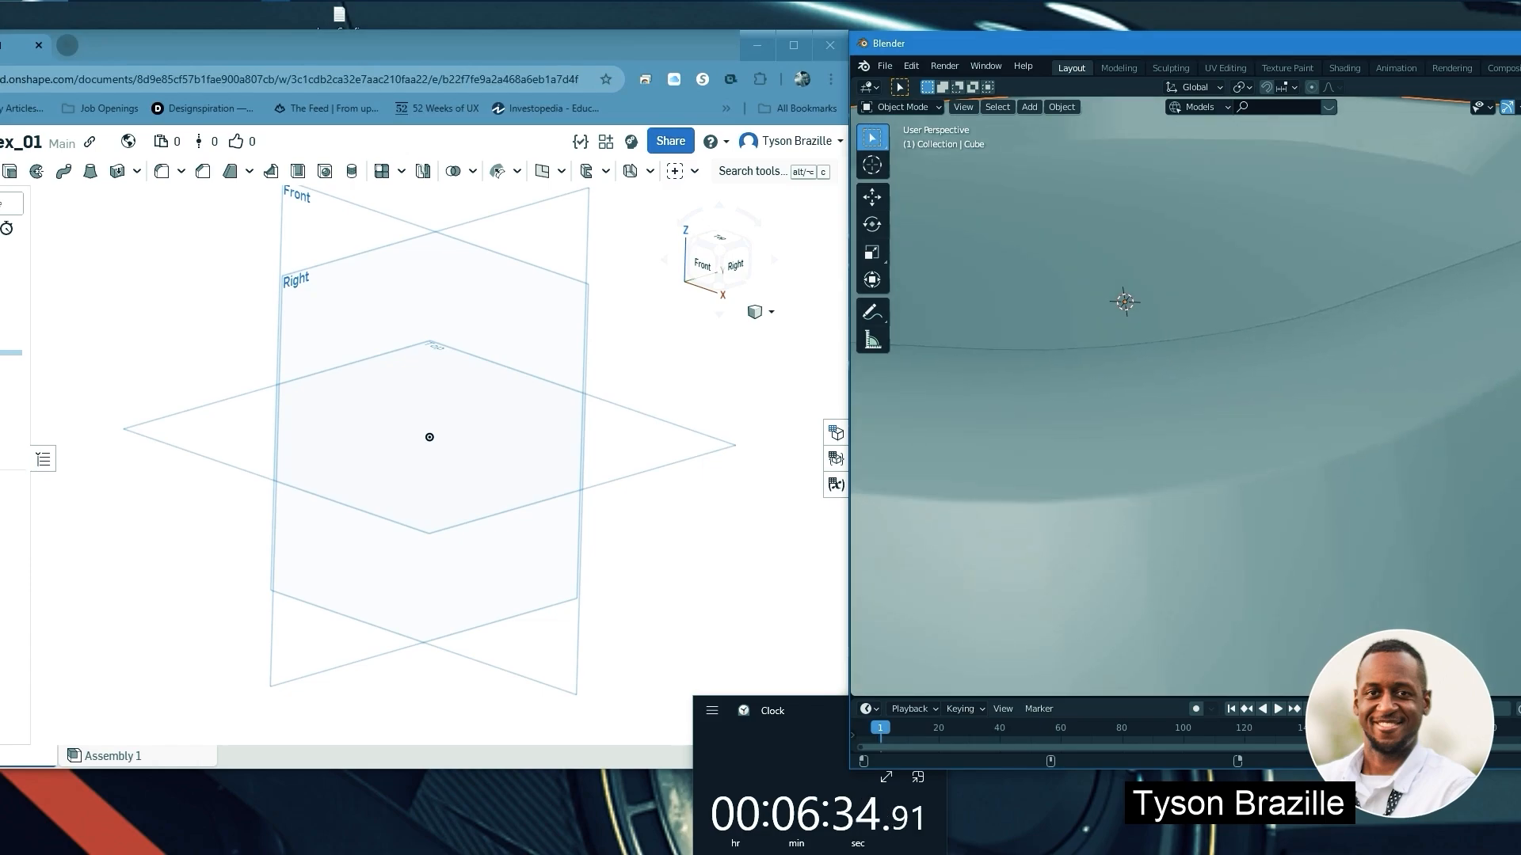
{"action": "scroll", "coordinate": [1465, 402], "scroll_direction": "down", "scroll_amount": 4}
{"action": "mouse_move", "coordinate": [1465, 402]}
{"action": "middle_mouse_down"}
{"action": "mouse_move", "coordinate": [1436, 401]}
{"action": "mouse_move", "coordinate": [1458, 380]}
{"action": "mouse_move", "coordinate": [1447, 394]}
{"action": "middle_mouse_up"}
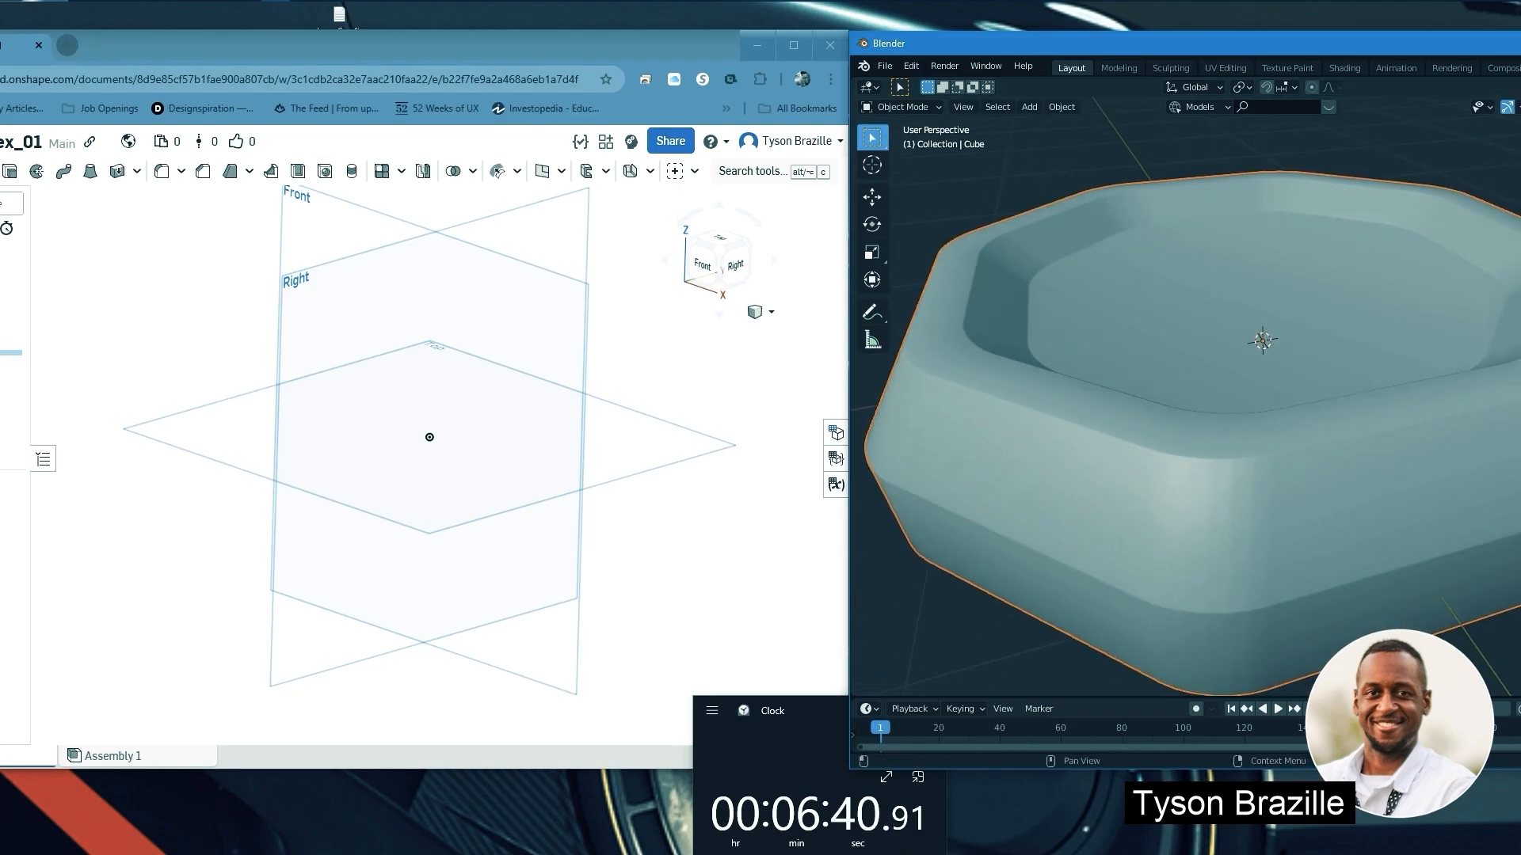
Add a Weighted Normal modifier to the body
{"action": "left_click", "coordinate": [1520, 364]}
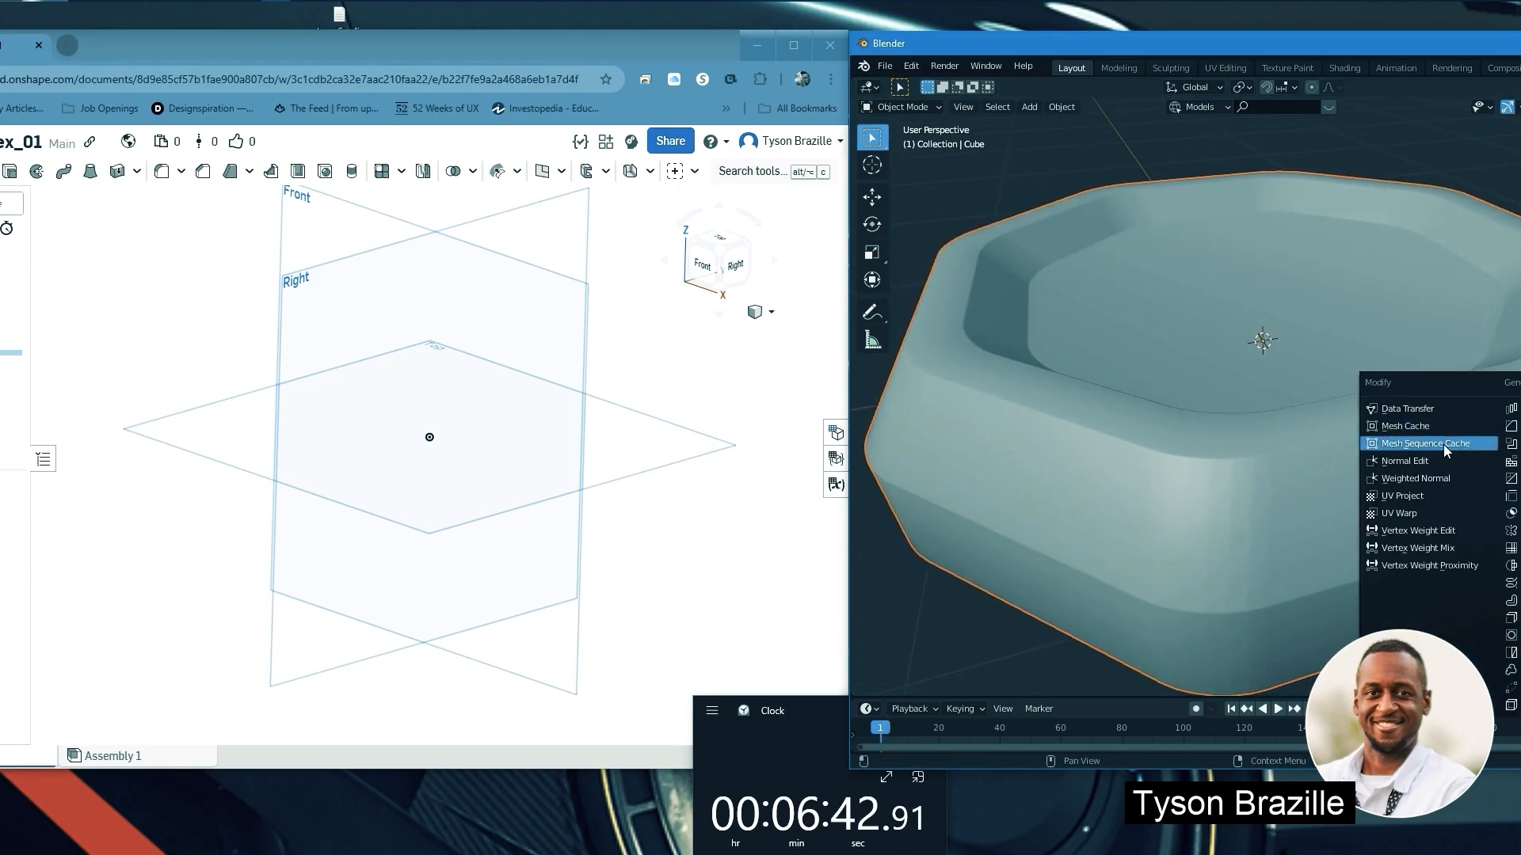
{"action": "left_click", "coordinate": [1422, 480]}
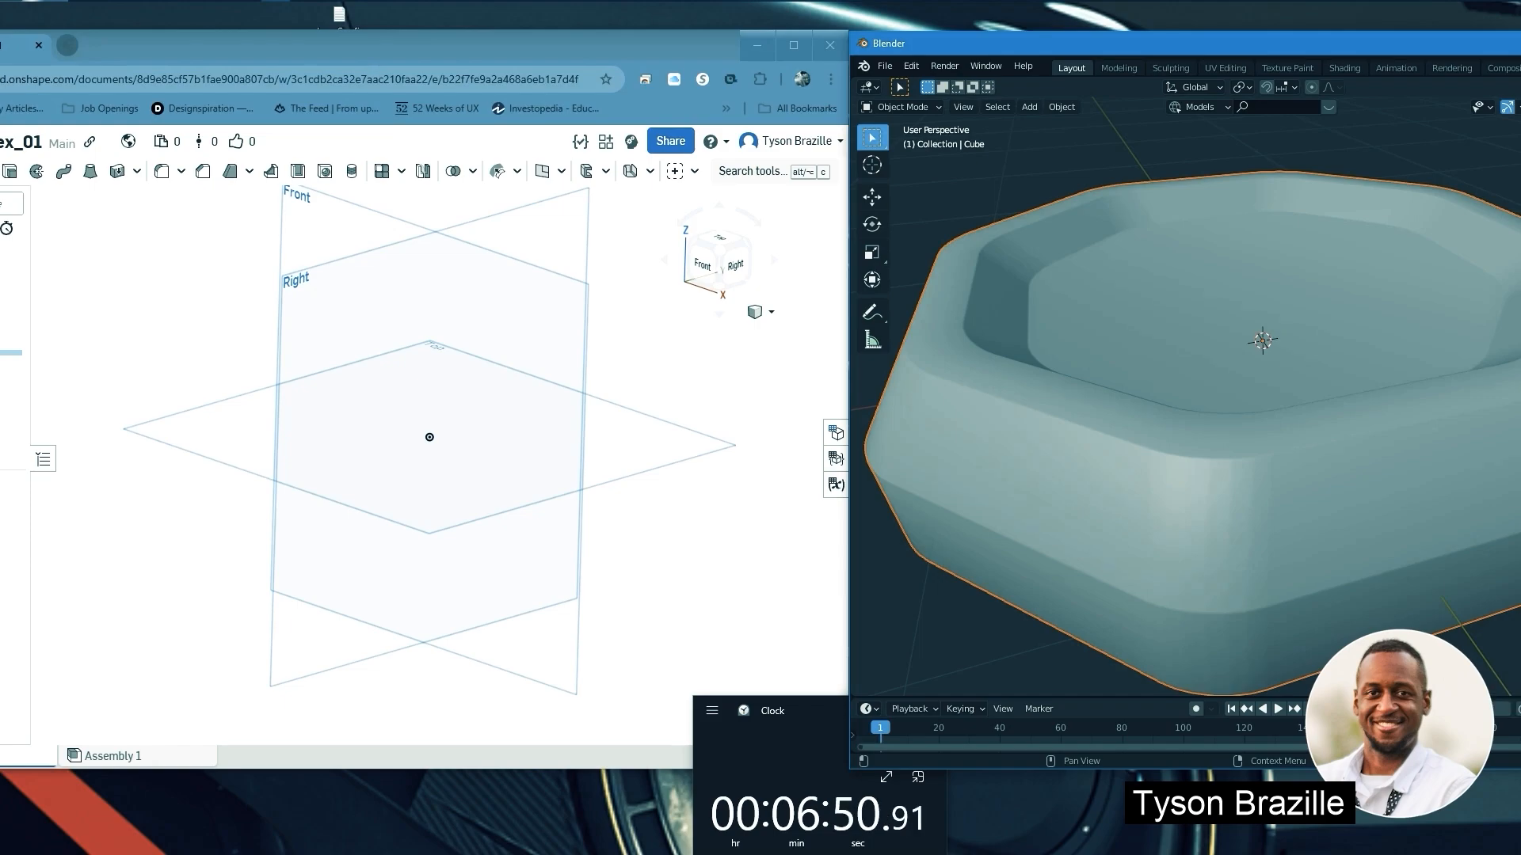
{"action": "middle_click_drag", "start_coordinate": [1473, 444], "coordinate": [1447, 434]}
{"action": "key", "text": "shift"}
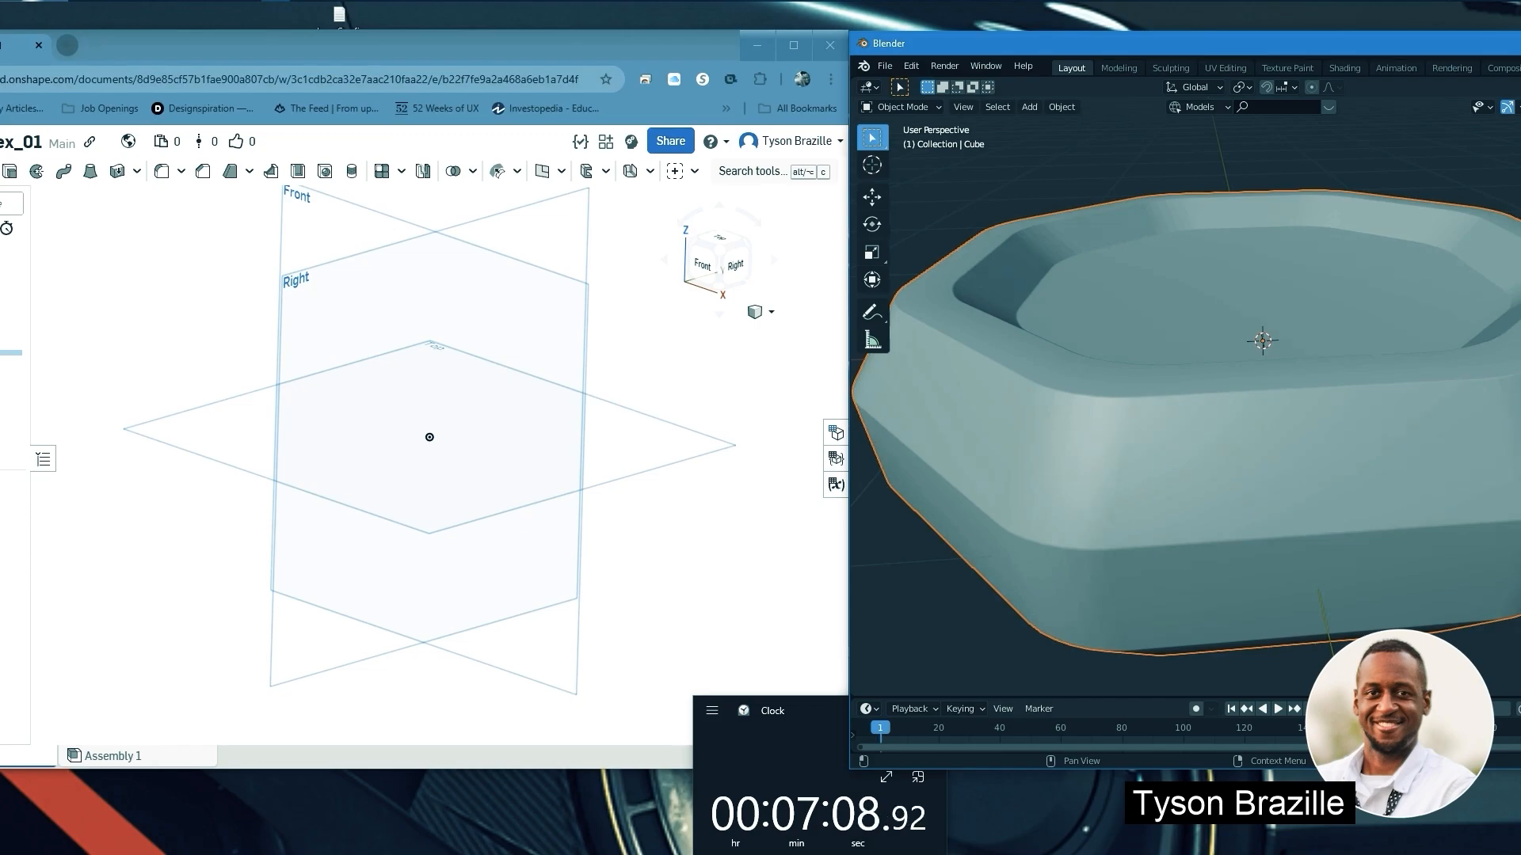
Examine the shading of the body's flat faces and rounded edges from different angles and distances
{"action": "middle_click_drag", "start_coordinate": [1456, 435], "coordinate": [1266, 373]}
{"action": "scroll", "coordinate": [1342, 434], "scroll_direction": "down", "scroll_amount": 2}
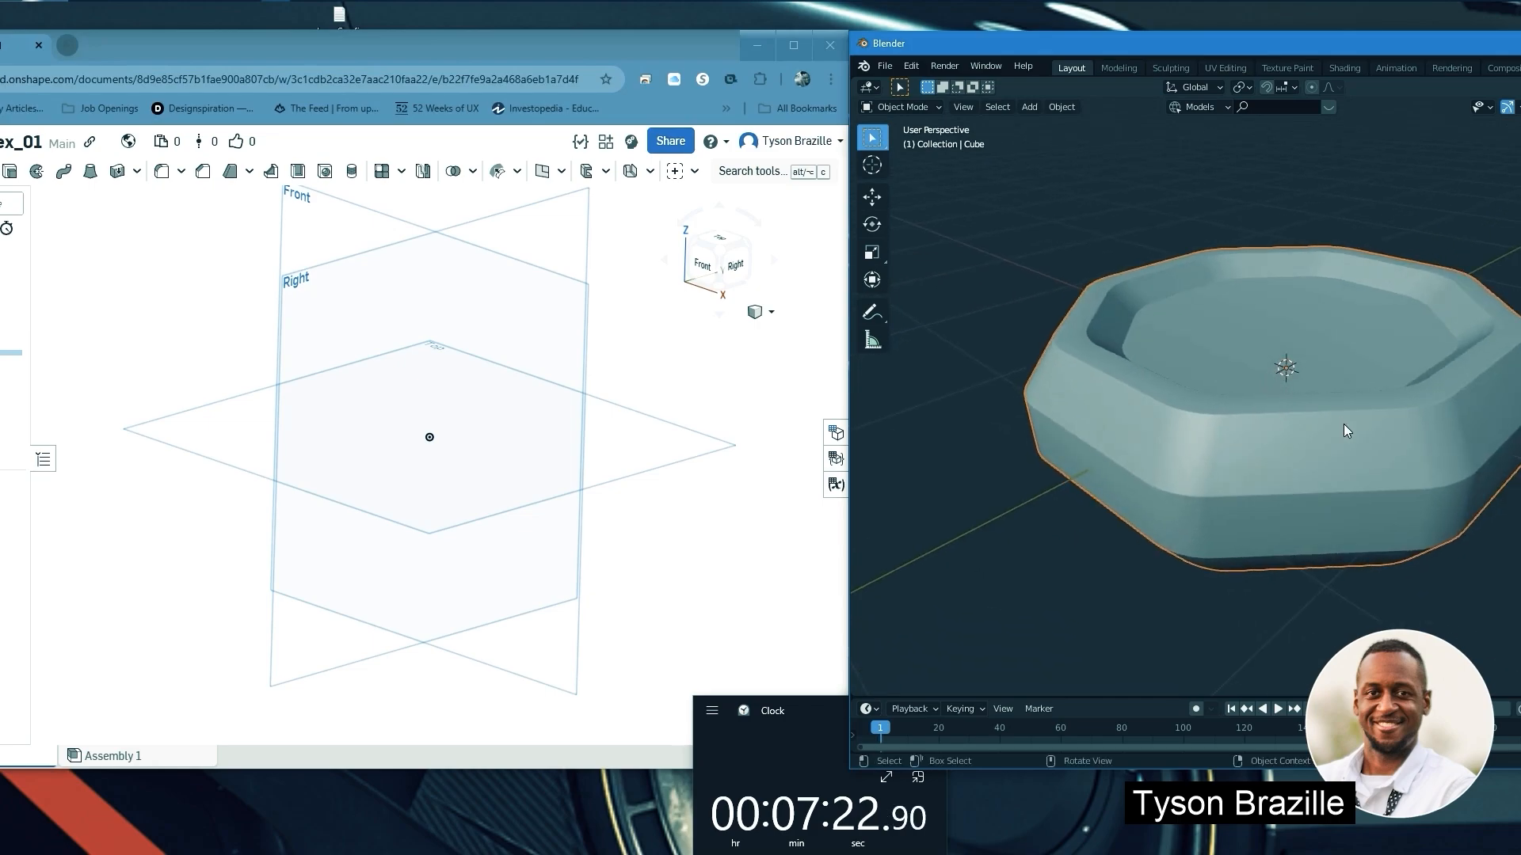
{"action": "scroll", "coordinate": [1343, 424], "scroll_direction": "up", "scroll_amount": 2}
{"action": "scroll", "coordinate": [1343, 424], "scroll_direction": "down", "scroll_amount": 2}
{"action": "middle_click_drag", "start_coordinate": [1342, 424], "coordinate": [1451, 375]}
{"action": "scroll", "coordinate": [1129, 382], "scroll_direction": "up", "scroll_amount": 3}
{"action": "scroll", "coordinate": [1156, 377], "scroll_direction": "down", "scroll_amount": 2}
{"action": "scroll", "coordinate": [1196, 375], "scroll_direction": "up", "scroll_amount": 3}
{"action": "scroll", "coordinate": [1196, 376], "scroll_direction": "down", "scroll_amount": 3}
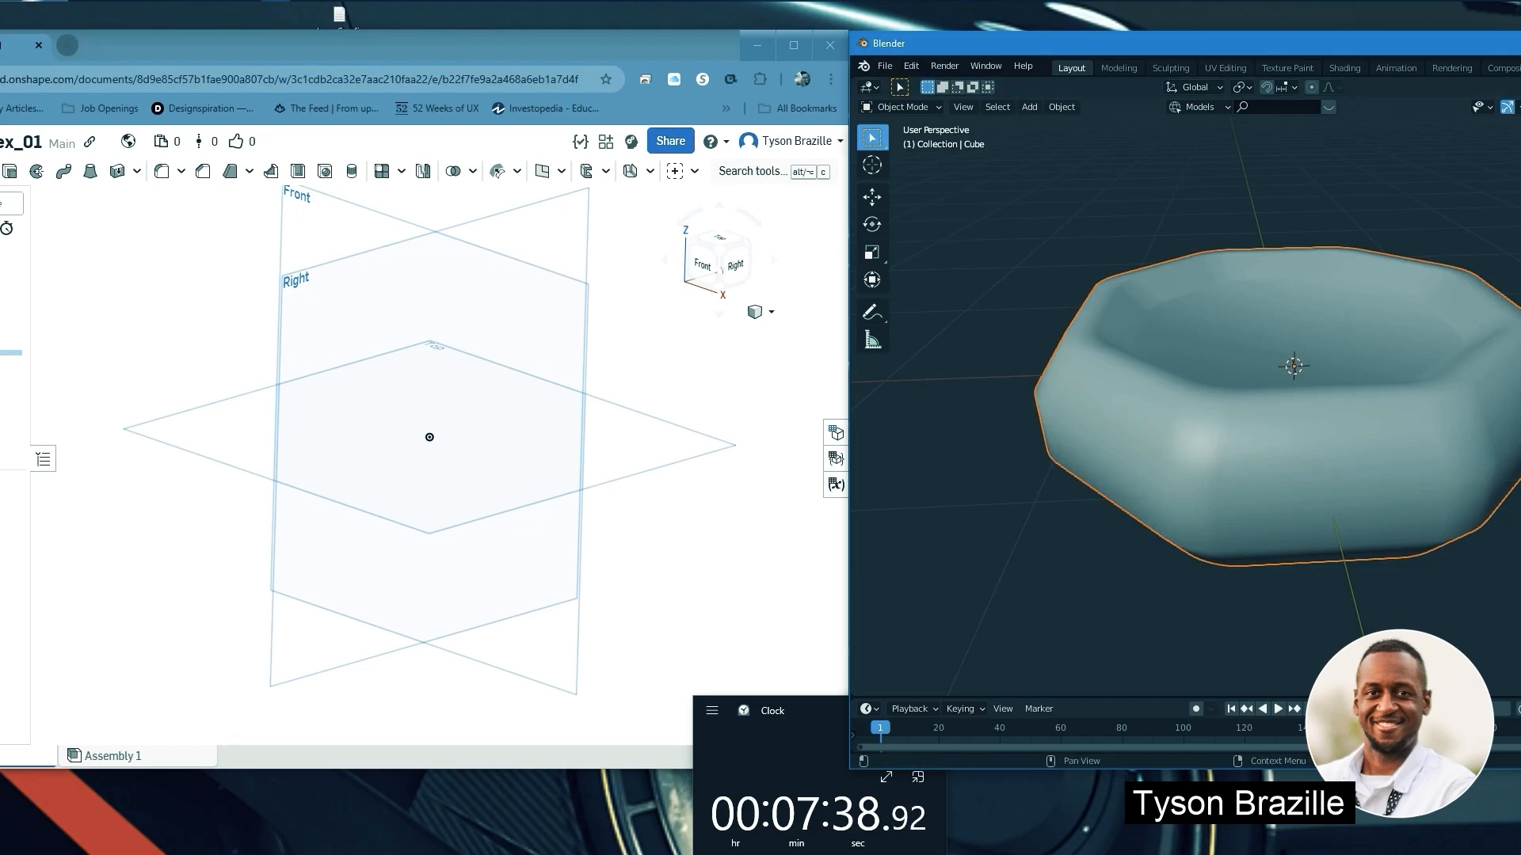
Apply flat shading to the body and inspect its faceted corners and recess from another angle
{"action": "right_click", "coordinate": [1378, 453]}
{"action": "left_click", "coordinate": [1359, 466]}
{"action": "middle_click_drag", "start_coordinate": [1357, 463], "coordinate": [1398, 374]}
{"action": "scroll", "coordinate": [1206, 384], "scroll_direction": "up", "scroll_amount": 3}
{"action": "scroll", "coordinate": [1346, 401], "scroll_direction": "down", "scroll_amount": 2}
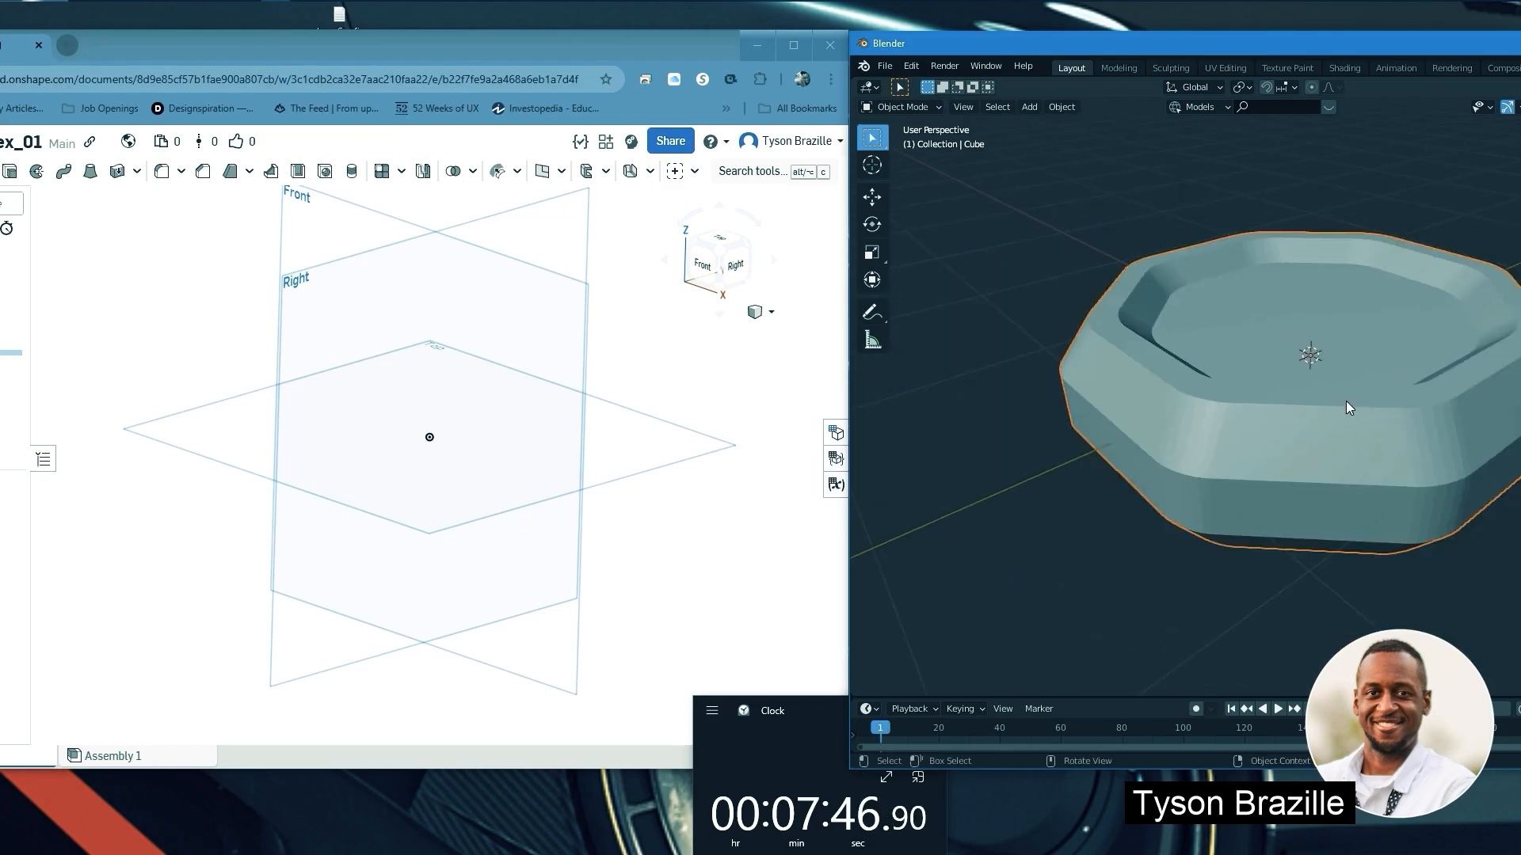
{"action": "scroll", "coordinate": [1346, 400], "scroll_direction": "up", "scroll_amount": 2}
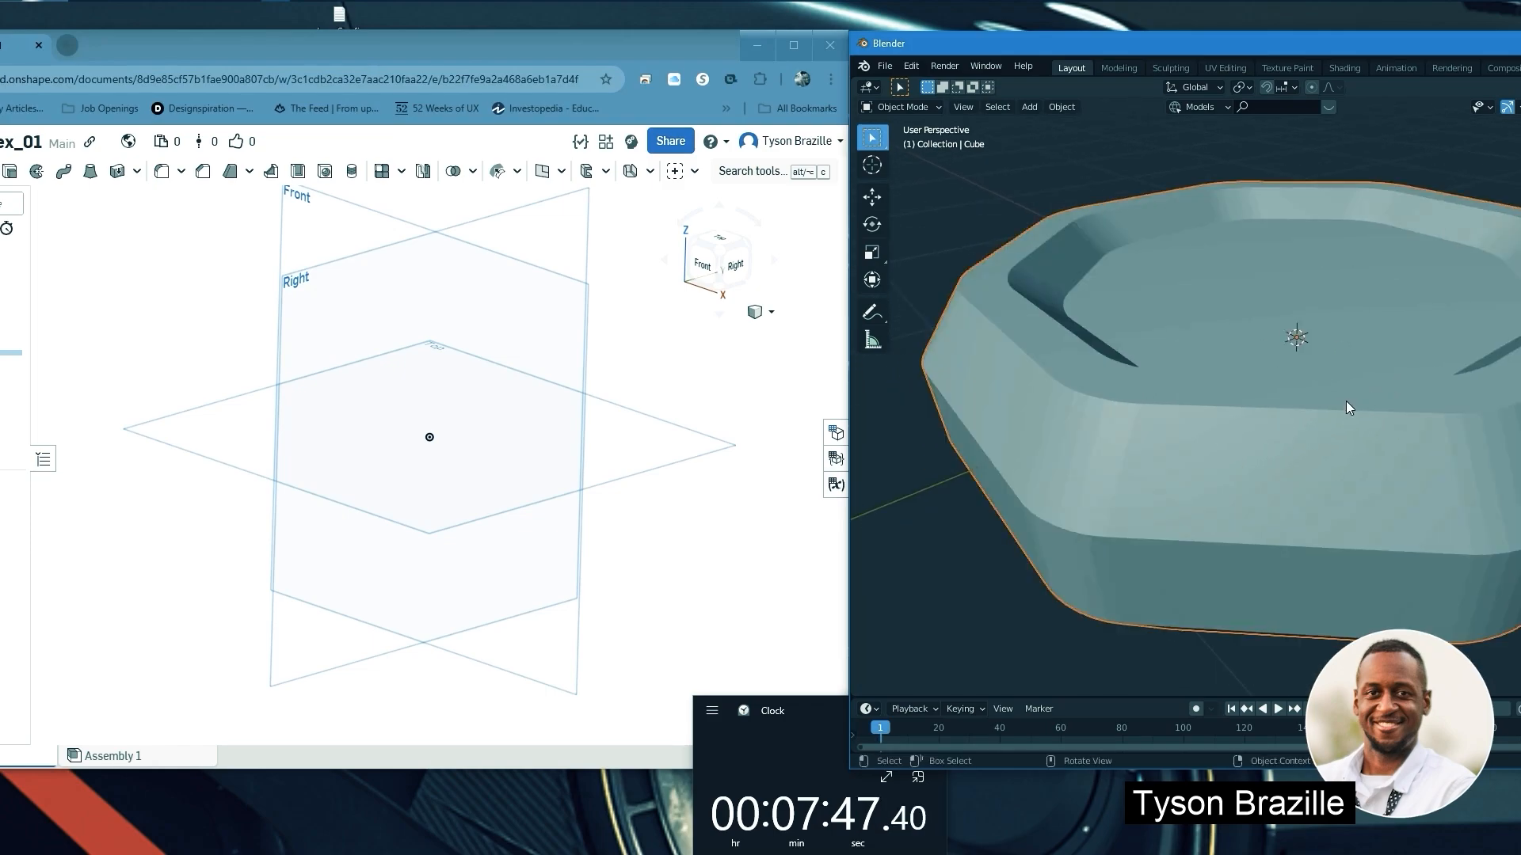
Apply smooth shading to the body, stop the stopwatch in the Clock app, and return to Blender
{"action": "right_click", "coordinate": [1504, 462]}
{"action": "left_click", "coordinate": [1450, 446]}
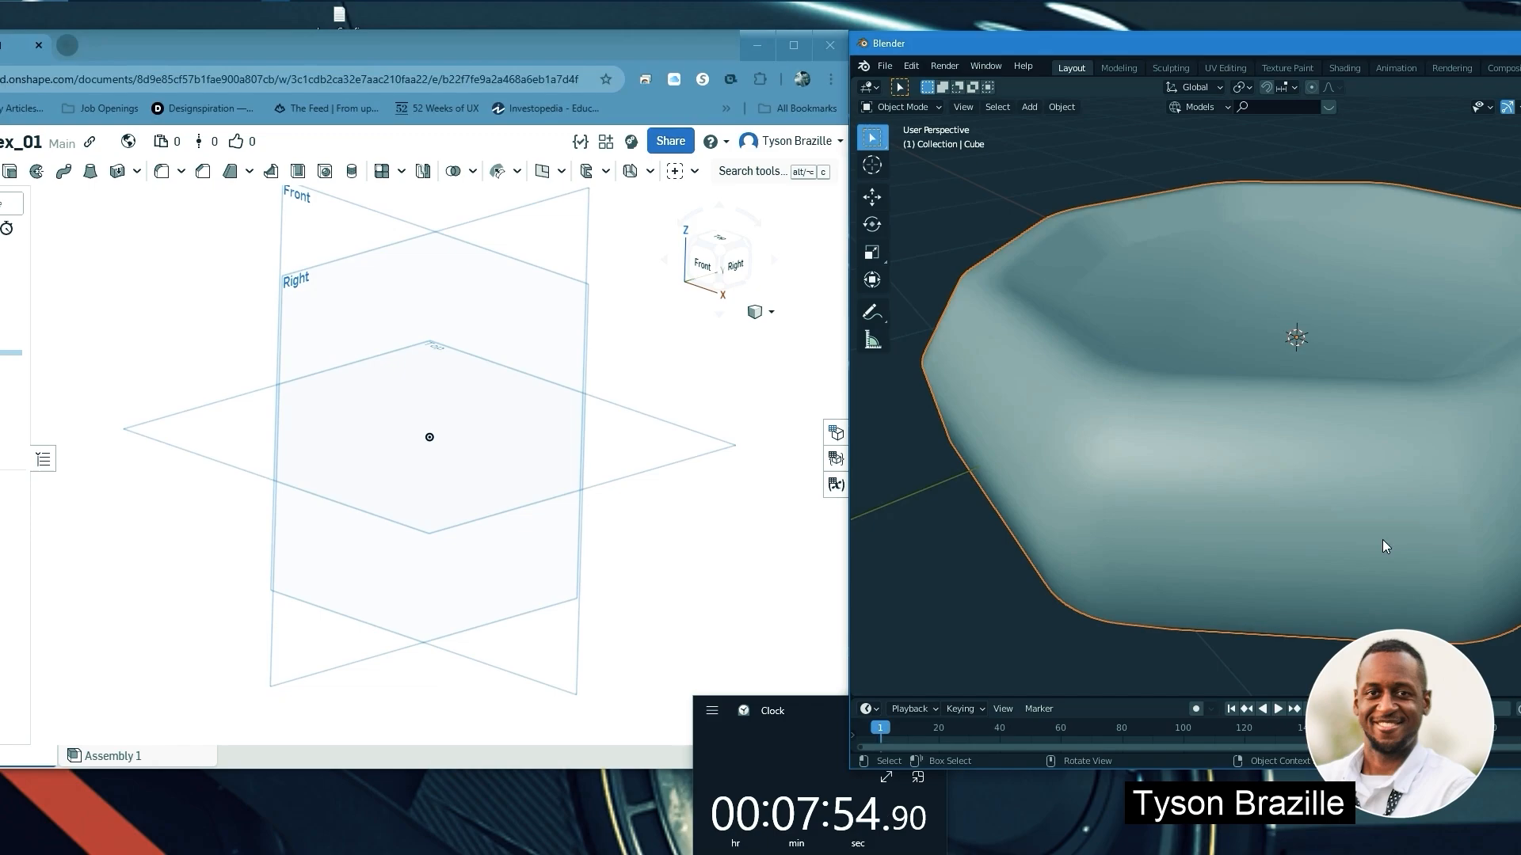
{"action": "left_click", "coordinate": [838, 839]}
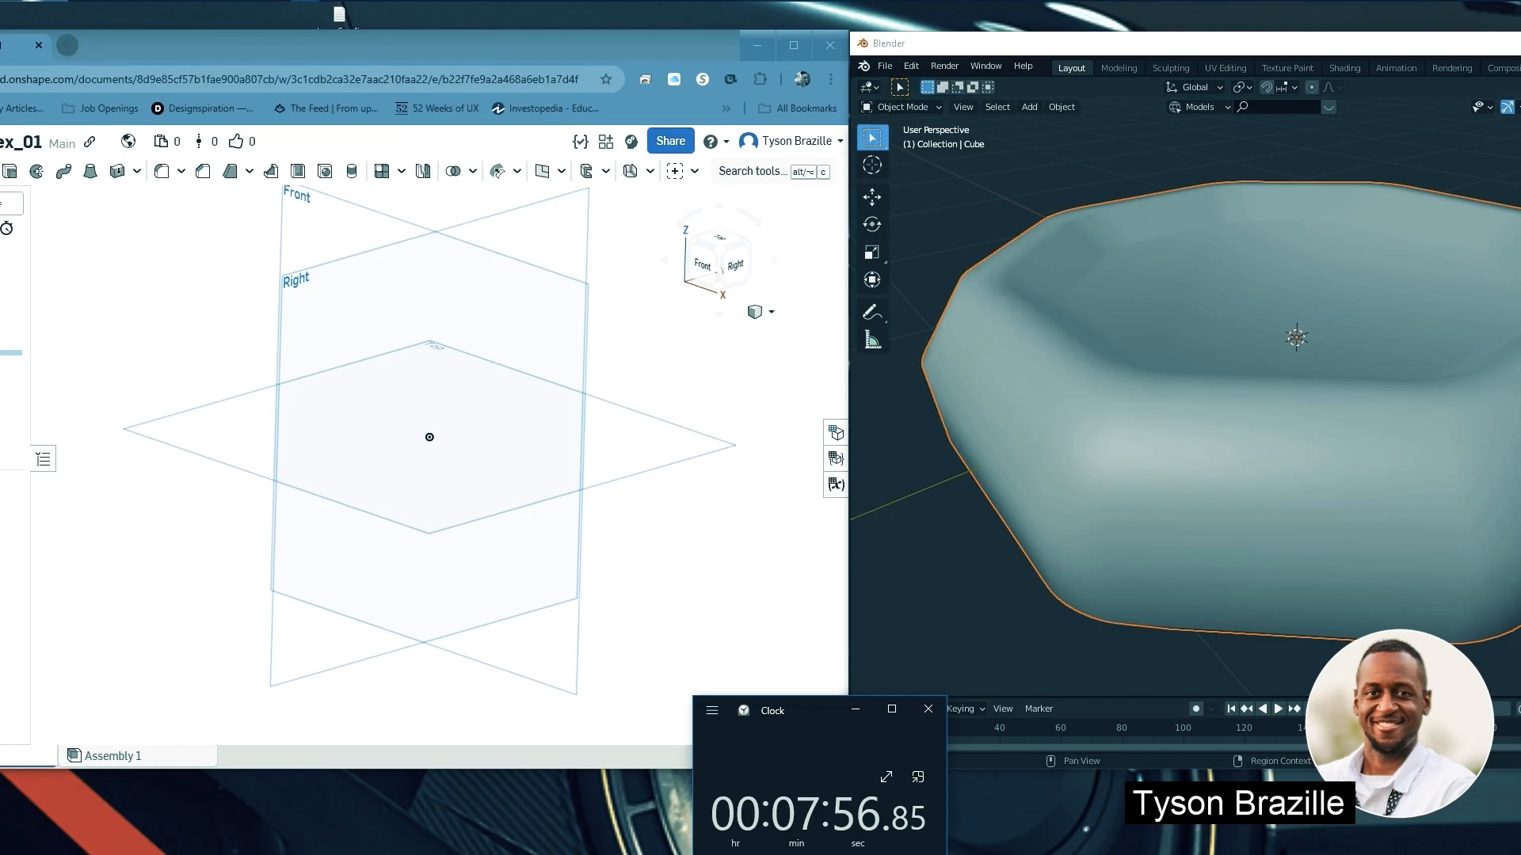
{"action": "key", "text": "alt+Tab"}
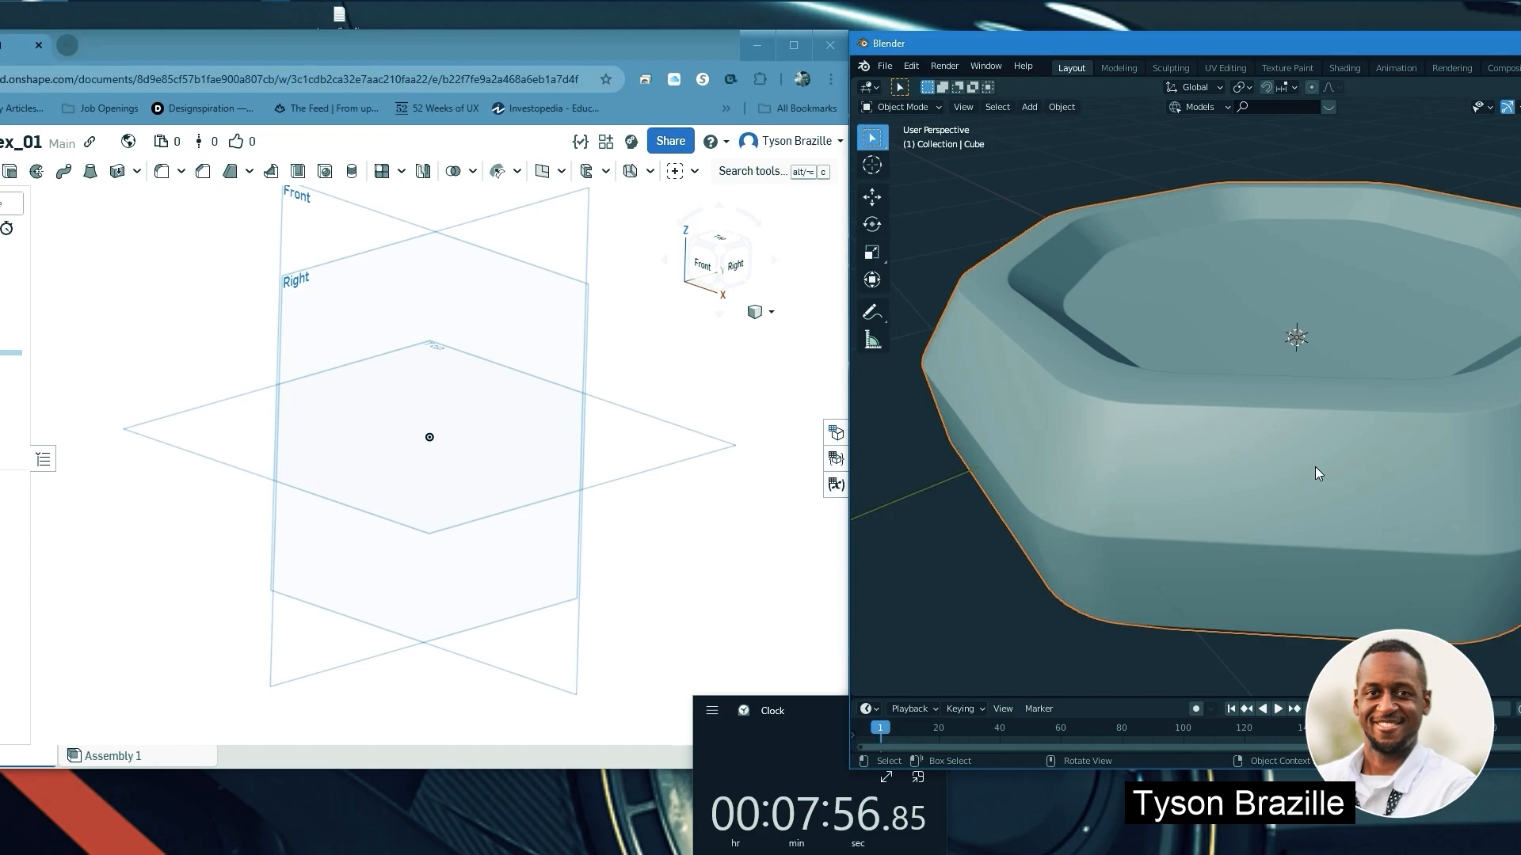
Examine the finished body's recess, rim and rounded side edges from several angles and distances
{"action": "scroll", "coordinate": [1307, 372], "scroll_direction": "down", "scroll_amount": 2}
{"action": "middle_click_drag", "start_coordinate": [1316, 383], "coordinate": [1351, 410]}
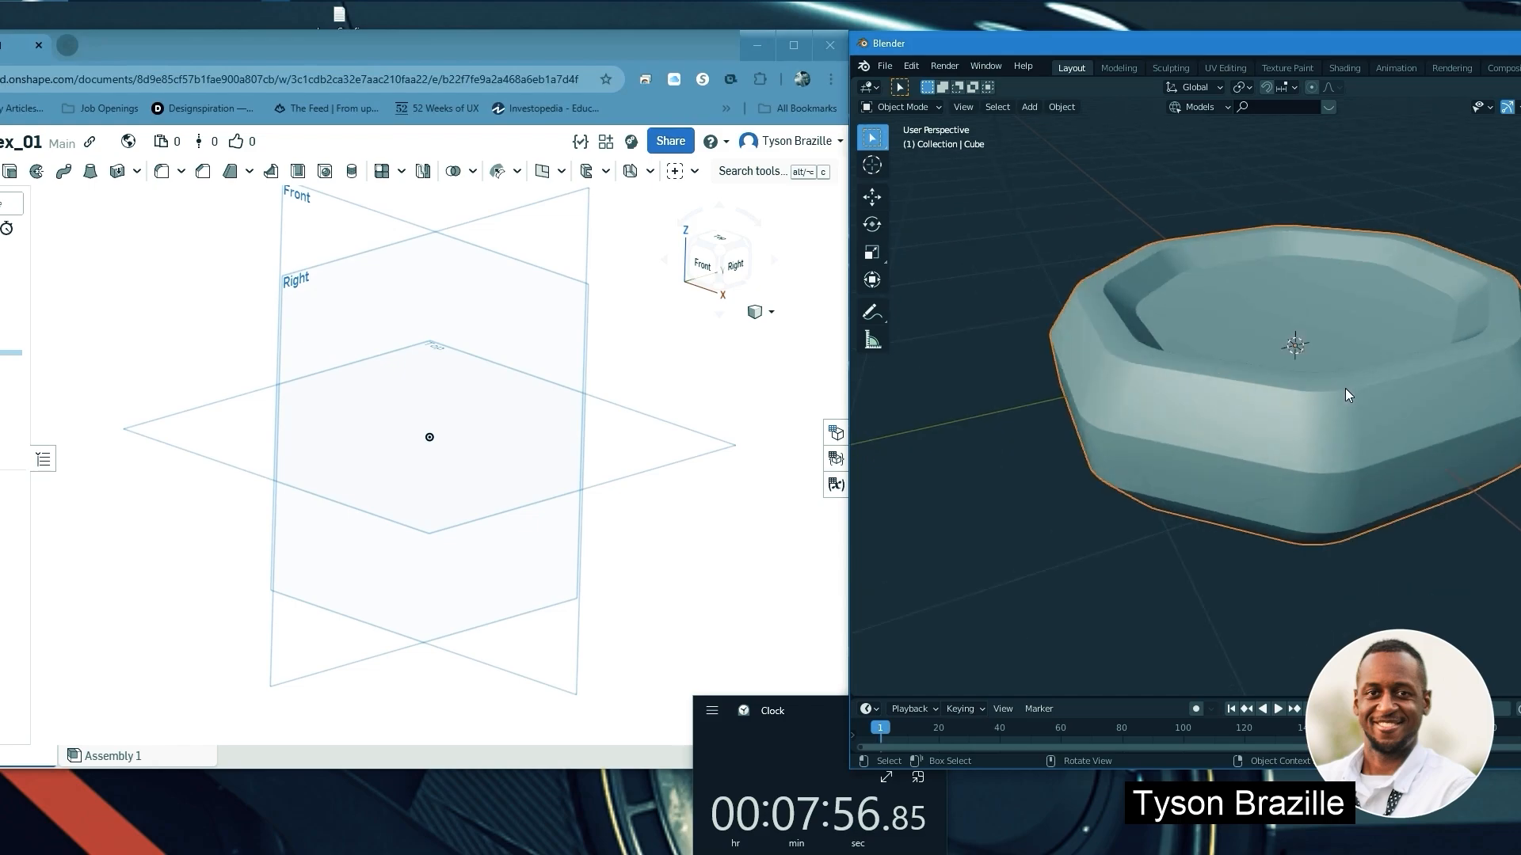
{"action": "middle_click_drag", "start_coordinate": [1344, 388], "coordinate": [1229, 355]}
{"action": "scroll", "coordinate": [1222, 387], "scroll_direction": "up", "scroll_amount": 2}
{"action": "scroll", "coordinate": [1222, 388], "scroll_direction": "down", "scroll_amount": 3}
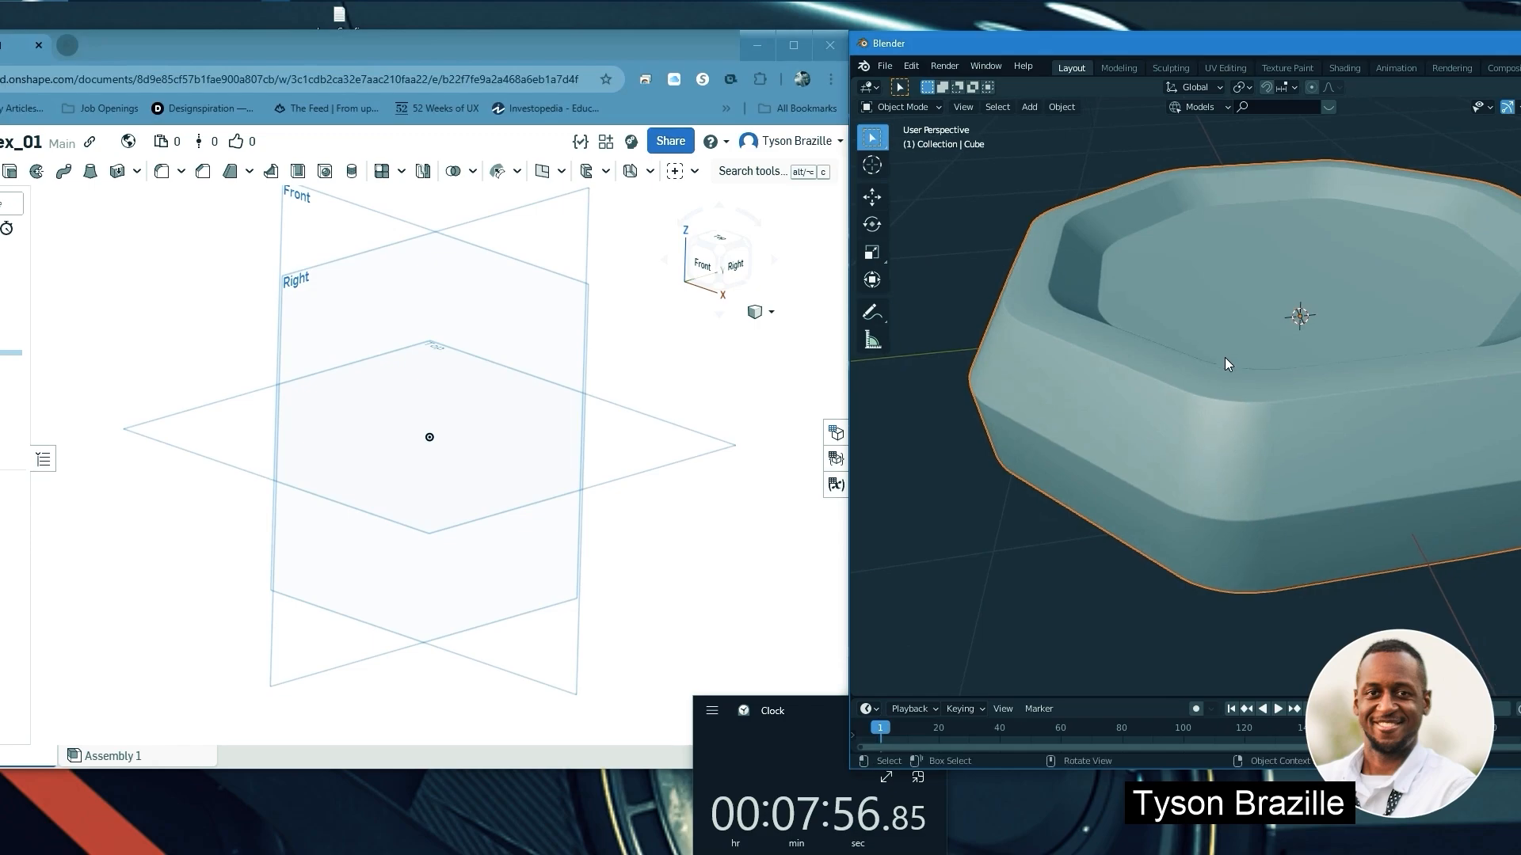
{"action": "middle_click_drag", "start_coordinate": [1305, 401], "coordinate": [1196, 320]}
{"action": "scroll", "coordinate": [1220, 370], "scroll_direction": "up", "scroll_amount": 5}
{"action": "scroll", "coordinate": [1224, 365], "scroll_direction": "down", "scroll_amount": 5}
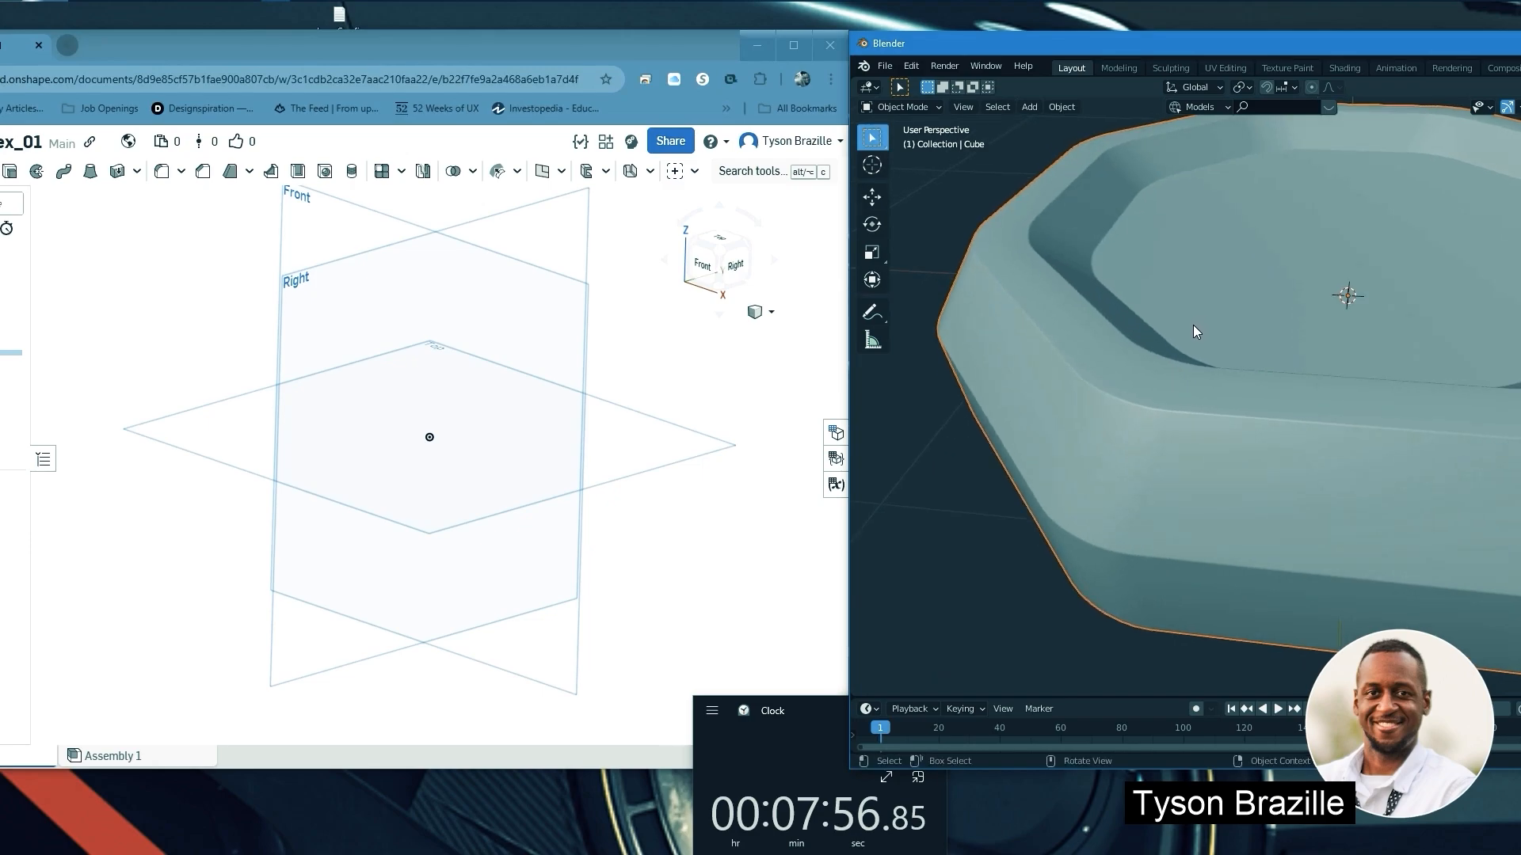
{"action": "middle_click_drag", "start_coordinate": [1204, 329], "coordinate": [1267, 325]}
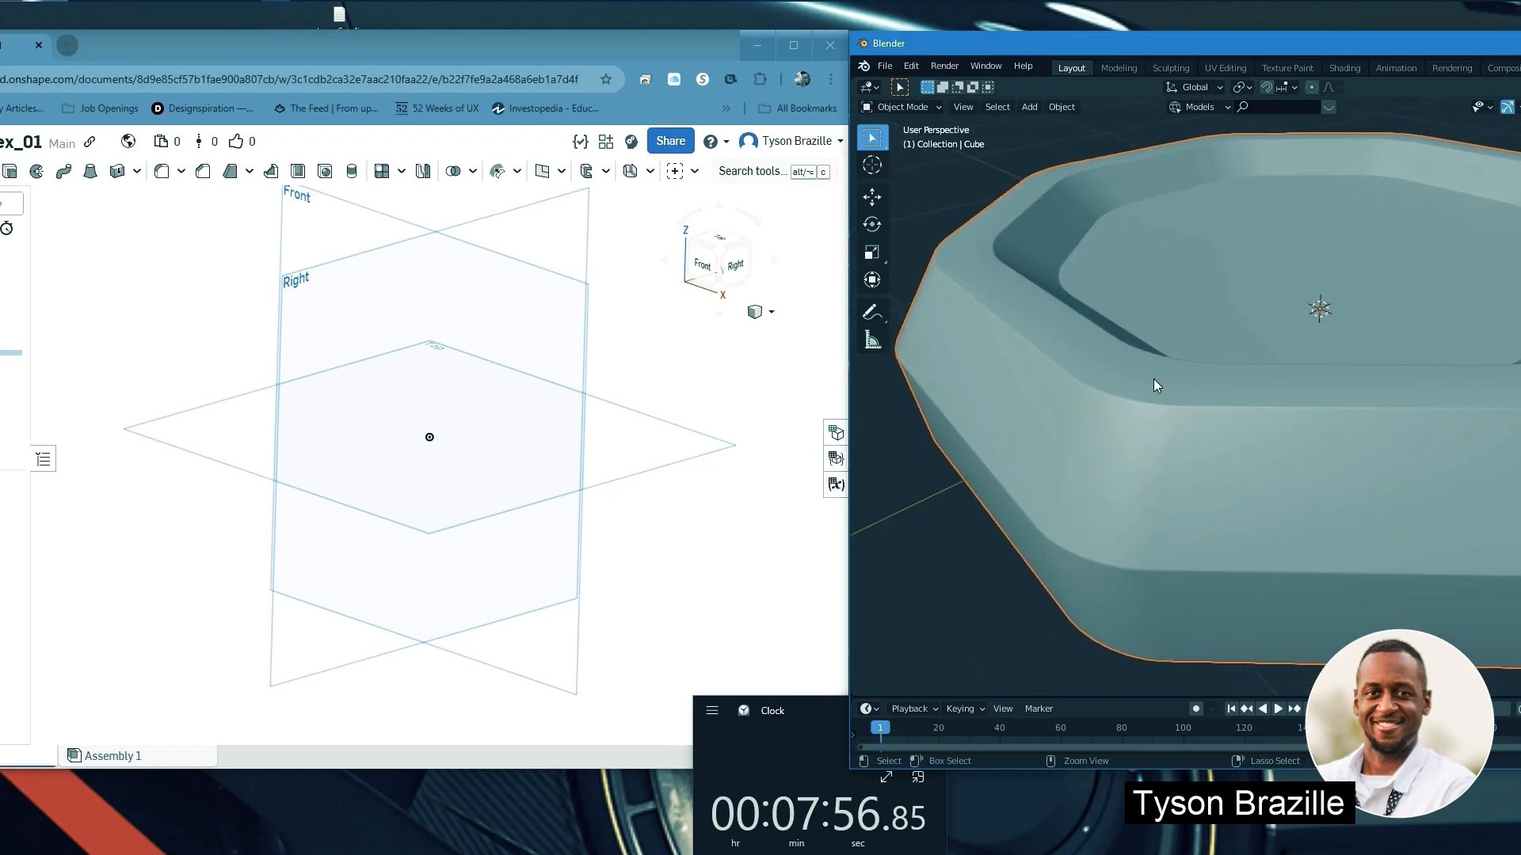
{"action": "mouse_move", "coordinate": [1153, 378]}
{"action": "middle_mouse_down", "text": "ctrl"}
{"action": "mouse_move", "coordinate": [1185, 358]}
{"action": "mouse_move", "coordinate": [1139, 394]}
{"action": "mouse_move", "coordinate": [1161, 368]}
{"action": "mouse_move", "coordinate": [1169, 299]}
{"action": "mouse_move", "coordinate": [1153, 396]}
{"action": "middle_mouse_up", "text": "ctrl"}
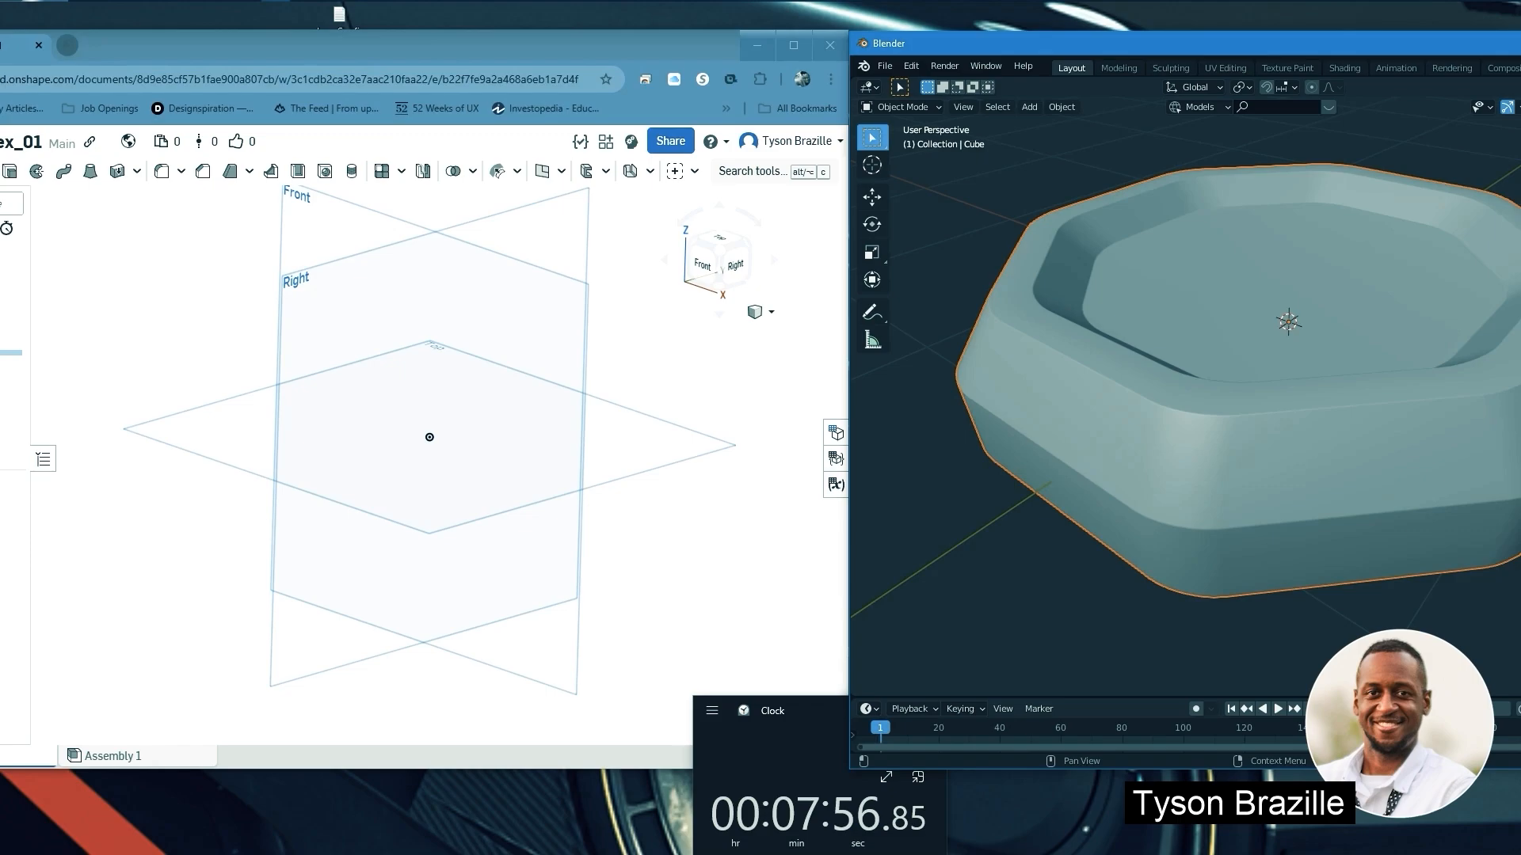
Switch to the Onshape document and view its default planes from different angles
{"action": "left_click", "coordinate": [463, 325]}
{"action": "scroll", "coordinate": [445, 340], "scroll_direction": "down", "scroll_amount": 3}
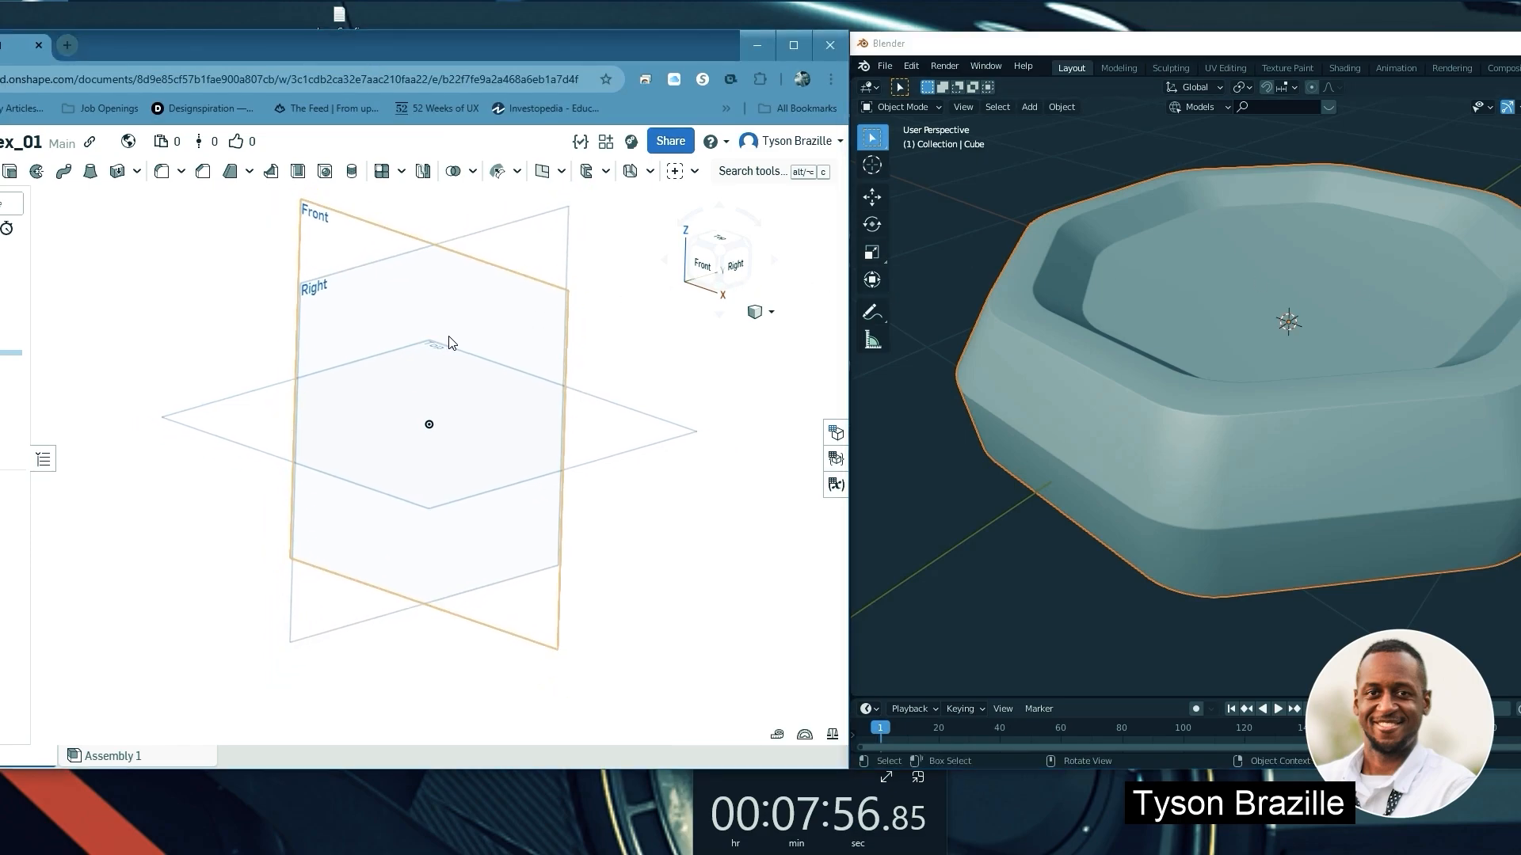
{"action": "scroll", "coordinate": [474, 336], "scroll_direction": "up", "scroll_amount": 5}
{"action": "mouse_move", "coordinate": [474, 336]}
{"action": "right_mouse_down"}
{"action": "mouse_move", "coordinate": [530, 357]}
{"action": "mouse_move", "coordinate": [411, 311]}
{"action": "mouse_move", "coordinate": [530, 404]}
{"action": "mouse_move", "coordinate": [377, 448]}
{"action": "mouse_move", "coordinate": [356, 360]}
{"action": "mouse_move", "coordinate": [402, 320]}
{"action": "mouse_move", "coordinate": [485, 336]}
{"action": "mouse_move", "coordinate": [465, 346]}
{"action": "mouse_move", "coordinate": [547, 330]}
{"action": "mouse_move", "coordinate": [507, 342]}
{"action": "mouse_move", "coordinate": [411, 302]}
{"action": "mouse_move", "coordinate": [445, 302]}
{"action": "mouse_move", "coordinate": [446, 330]}
{"action": "mouse_move", "coordinate": [472, 347]}
{"action": "right_mouse_up"}
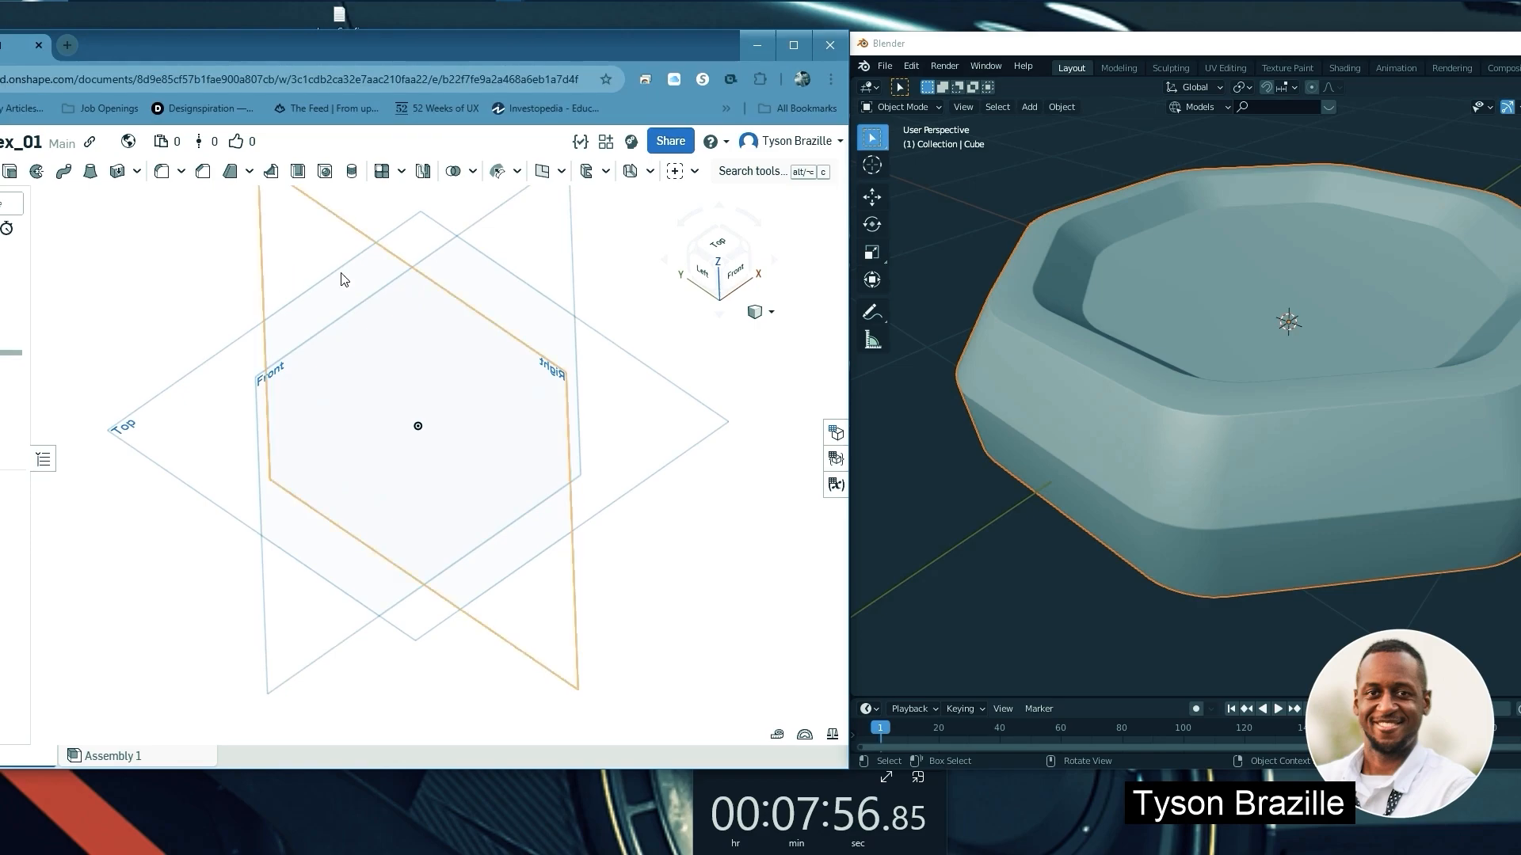
{"action": "middle_click_drag", "start_coordinate": [418, 292], "coordinate": [428, 320]}
{"action": "mouse_move", "coordinate": [238, 294]}
{"action": "right_mouse_down"}
{"action": "mouse_move", "coordinate": [223, 284]}
{"action": "mouse_move", "coordinate": [236, 276]}
{"action": "right_mouse_up"}
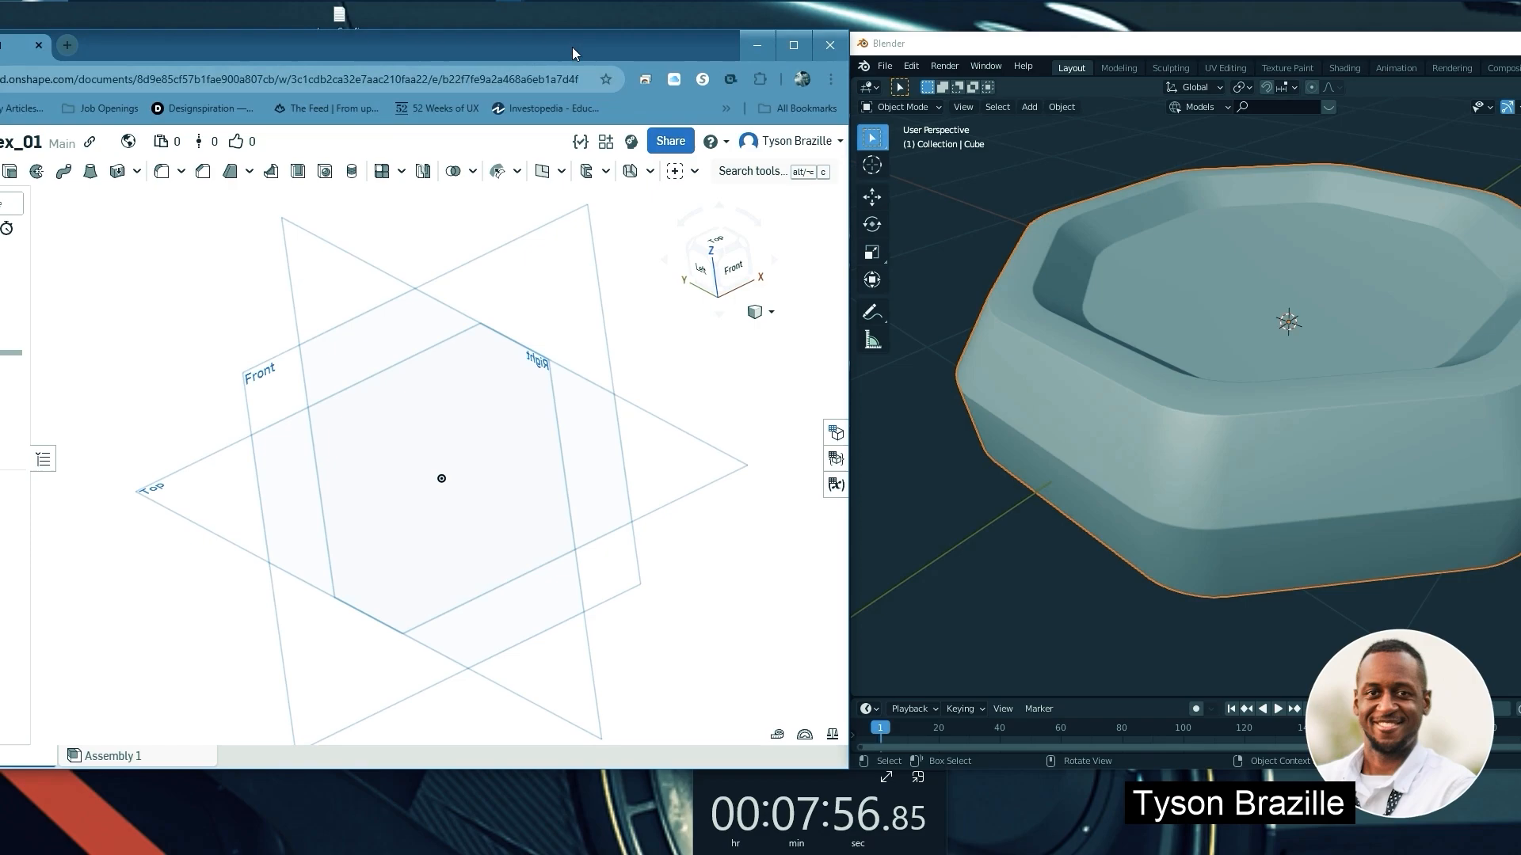
{"action": "right_click_drag", "start_coordinate": [435, 235], "coordinate": [466, 241]}
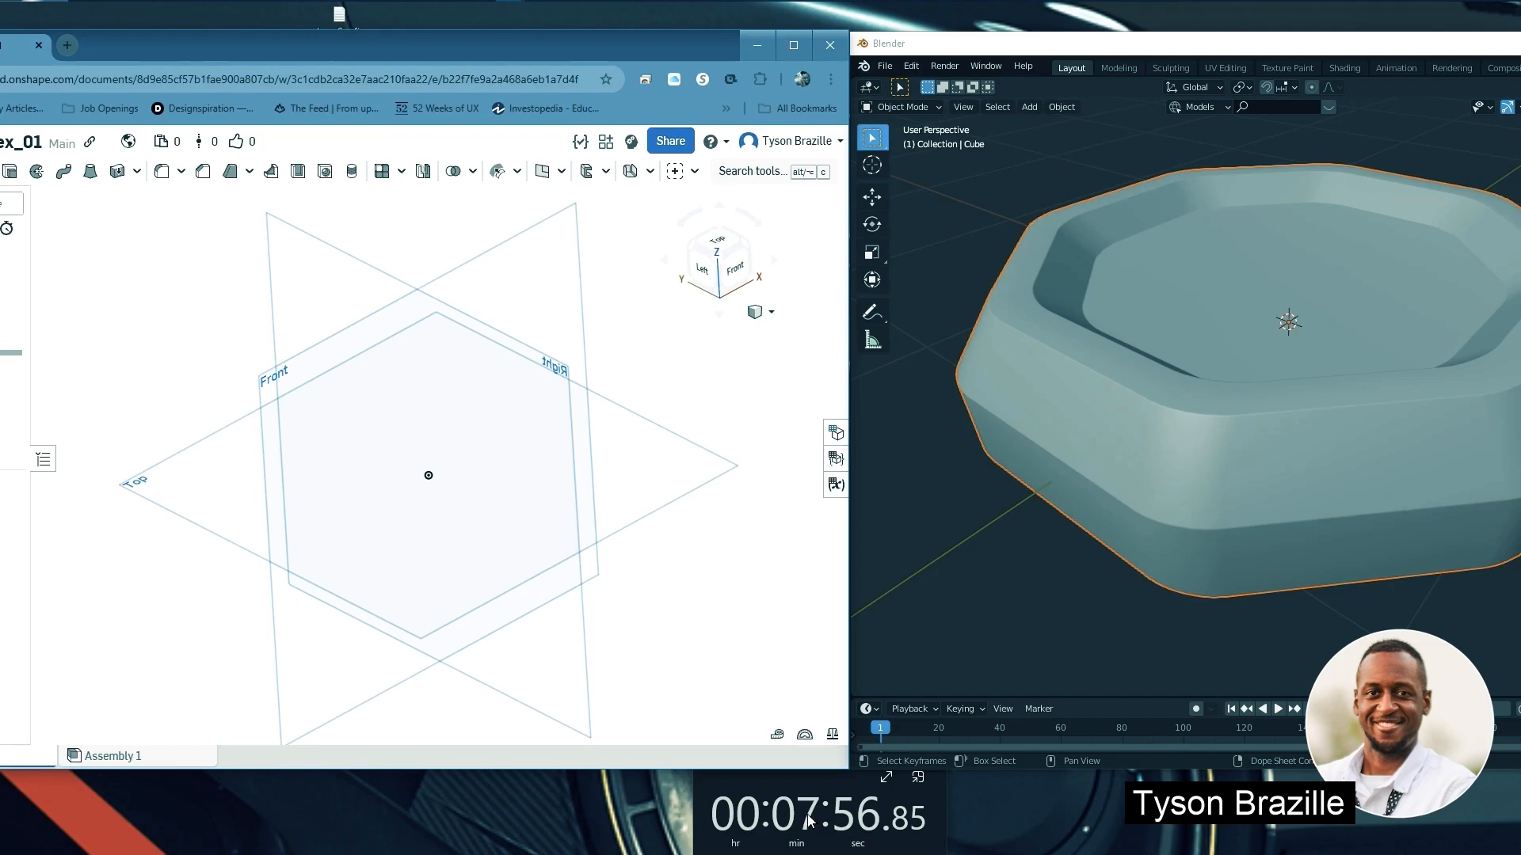
{"action": "right_click_drag", "start_coordinate": [496, 364], "coordinate": [529, 360]}
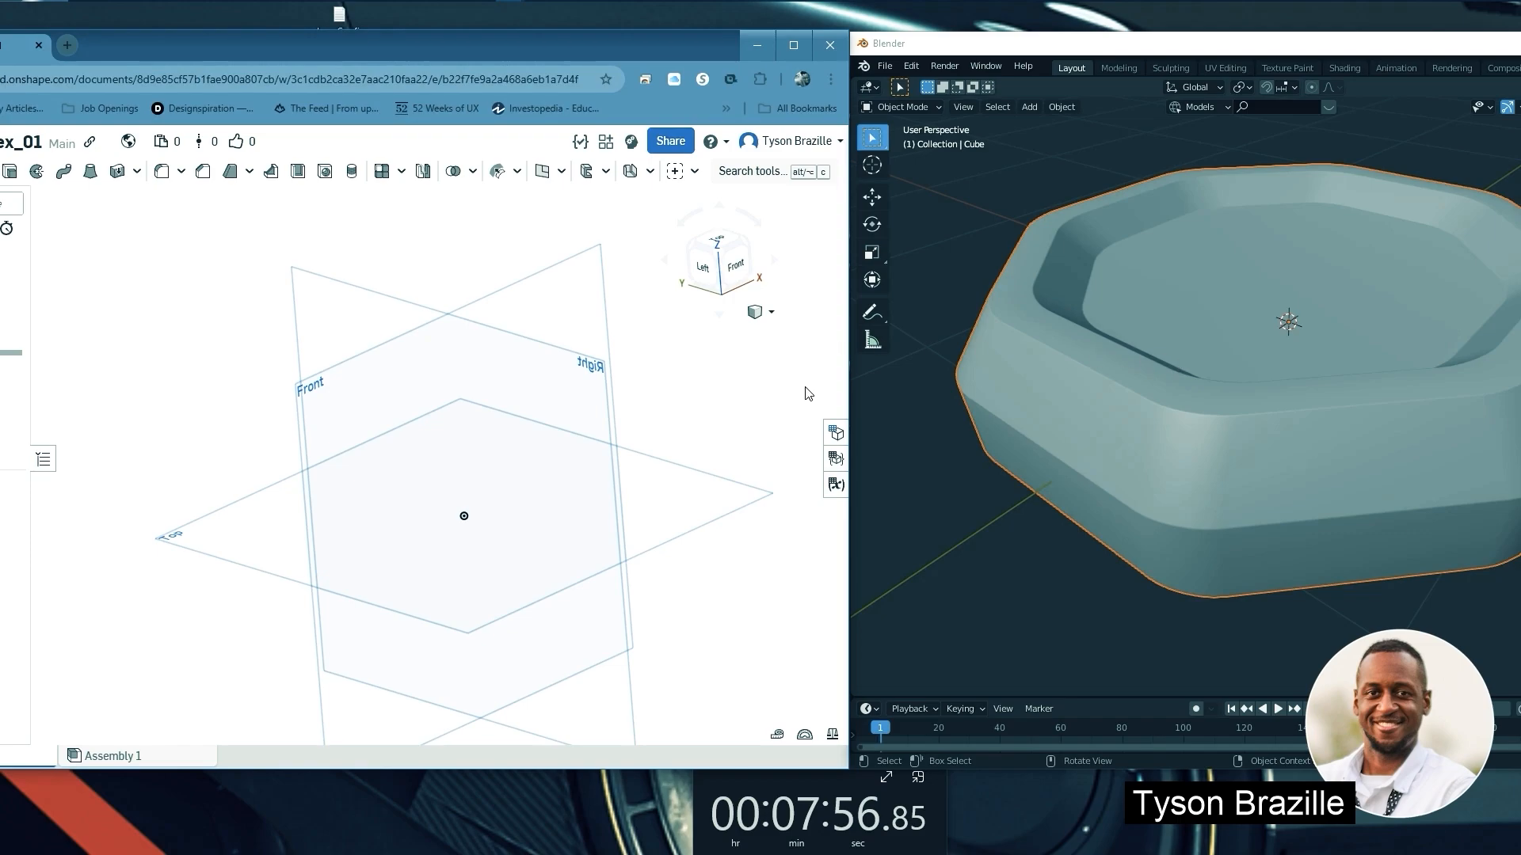
{"action": "right_click_drag", "start_coordinate": [550, 366], "coordinate": [499, 339]}
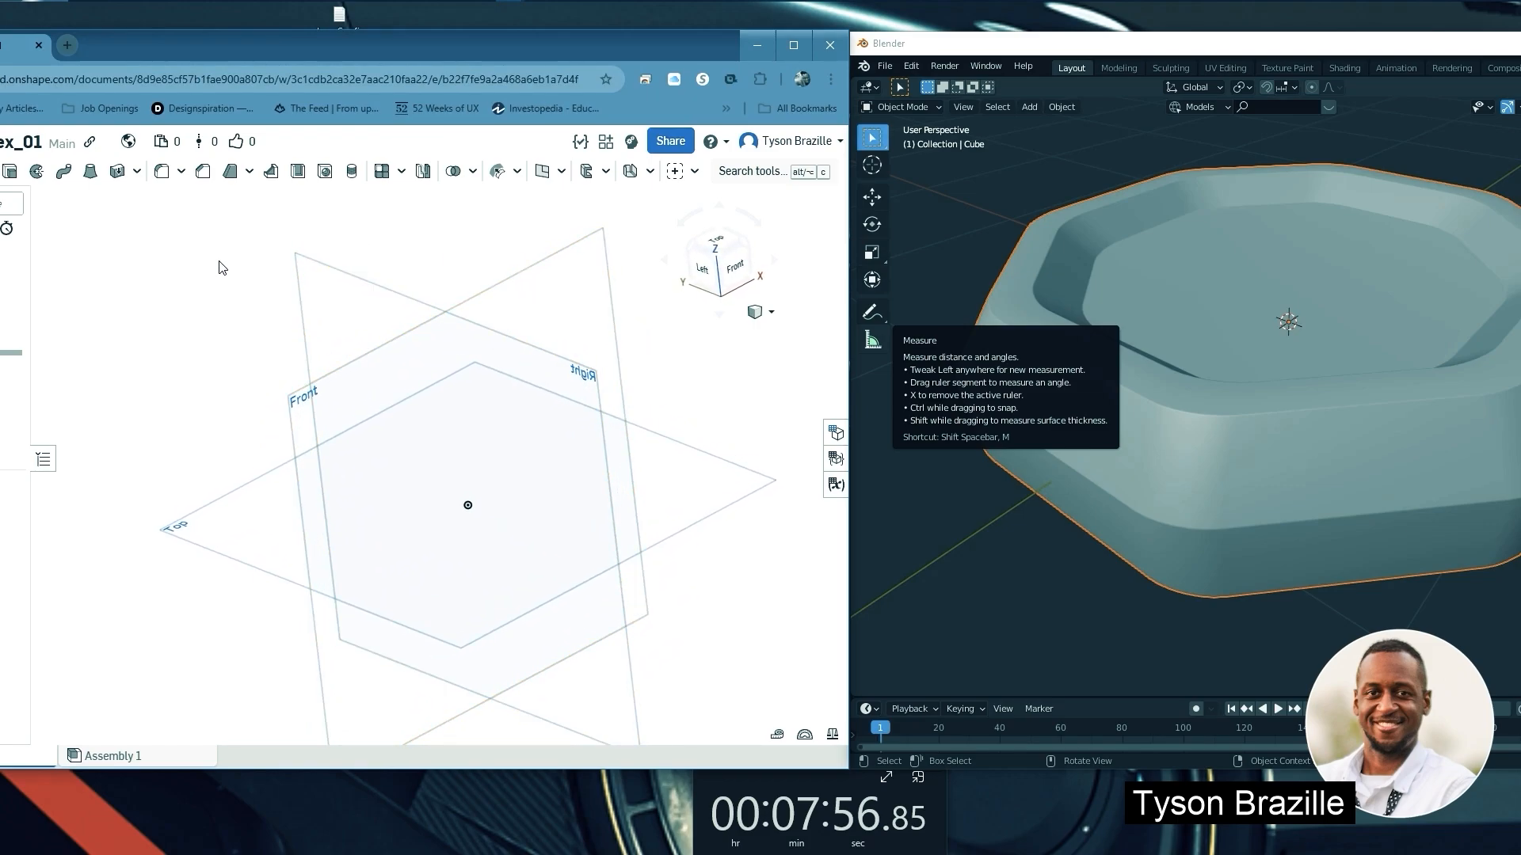
{"action": "left_click", "coordinate": [467, 505]}
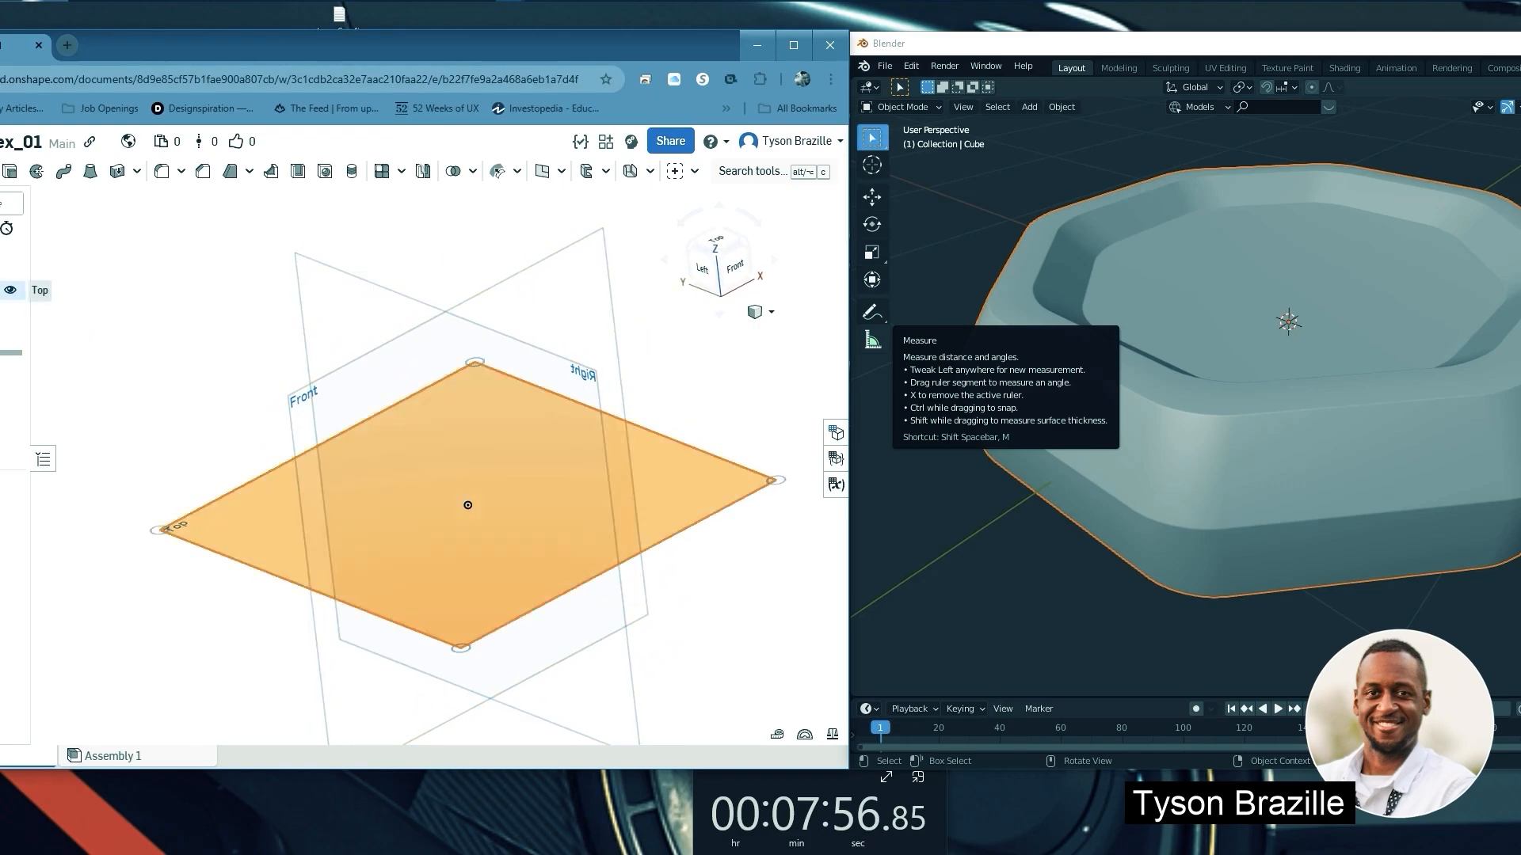
{"action": "left_click", "coordinate": [210, 302]}
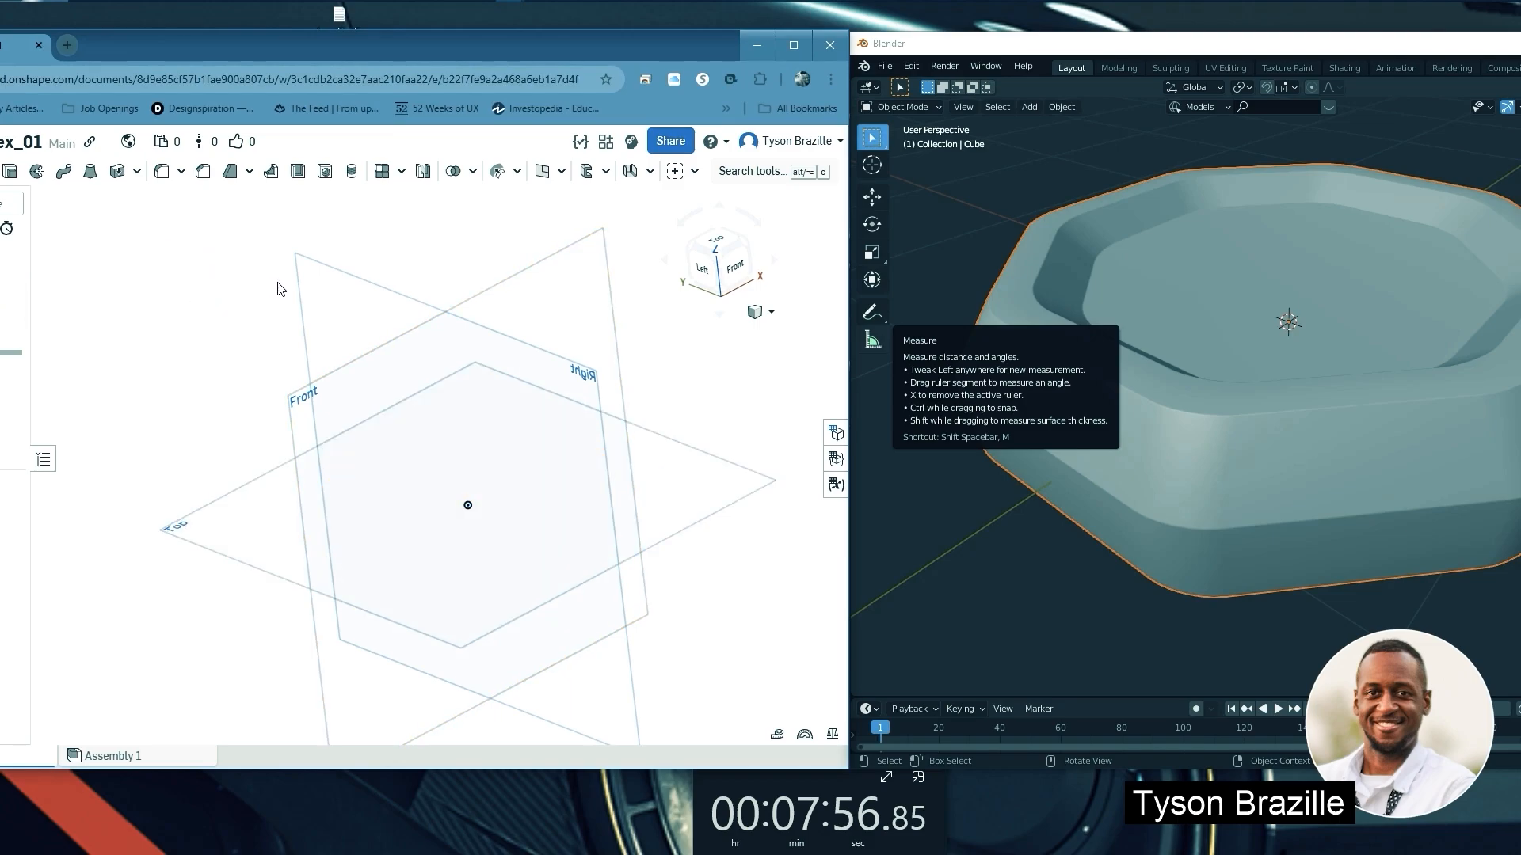
{"action": "mouse_move", "coordinate": [271, 288]}
{"action": "right_mouse_down"}
{"action": "mouse_move", "coordinate": [218, 264]}
{"action": "mouse_move", "coordinate": [247, 307]}
{"action": "right_mouse_up"}
{"action": "left_click", "coordinate": [254, 440]}
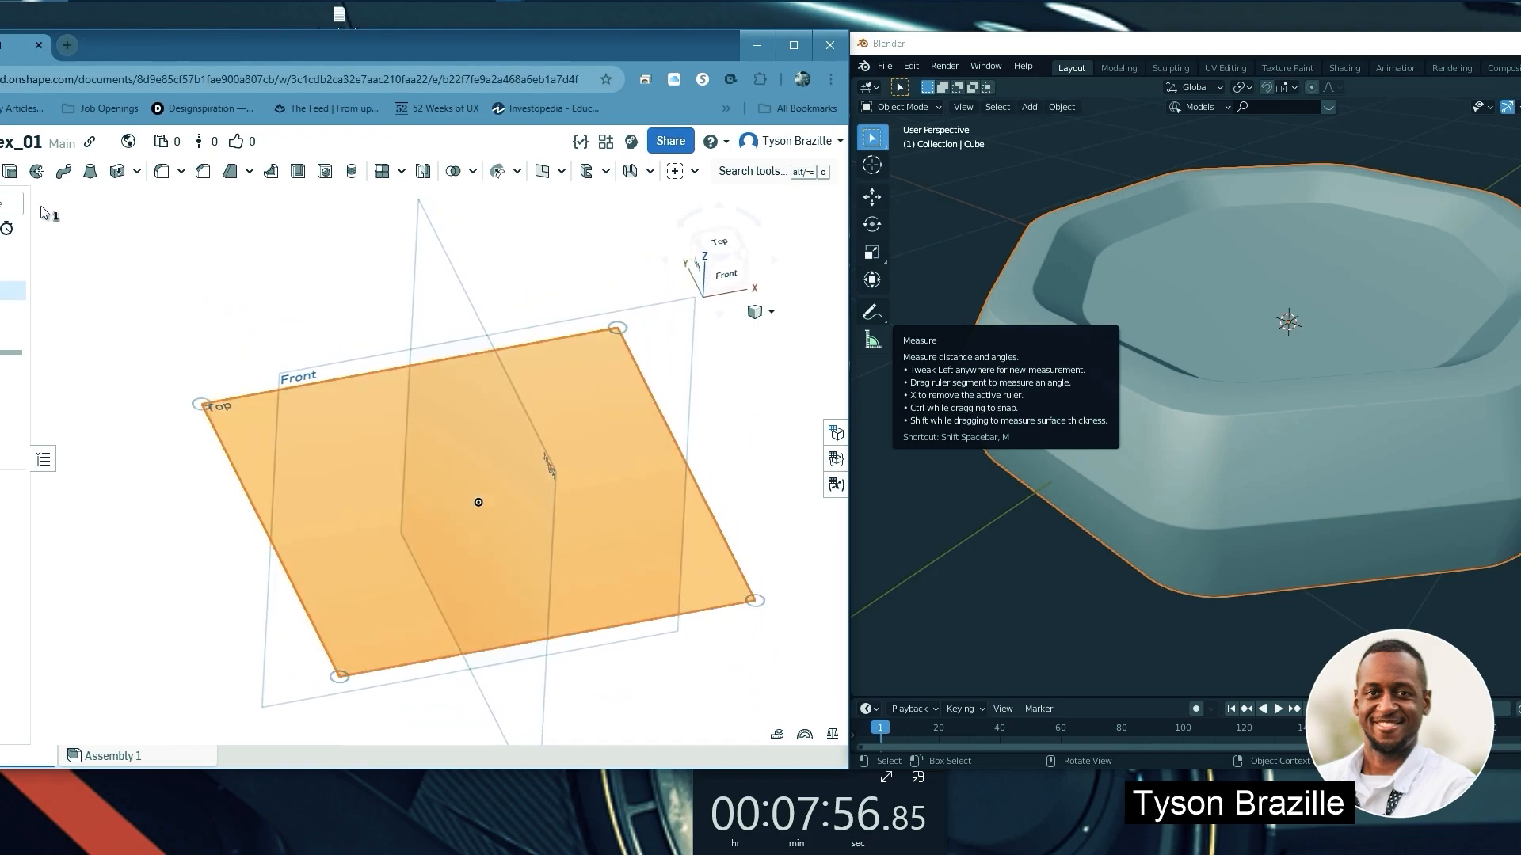
{"action": "right_click_drag", "start_coordinate": [286, 259], "coordinate": [286, 250]}
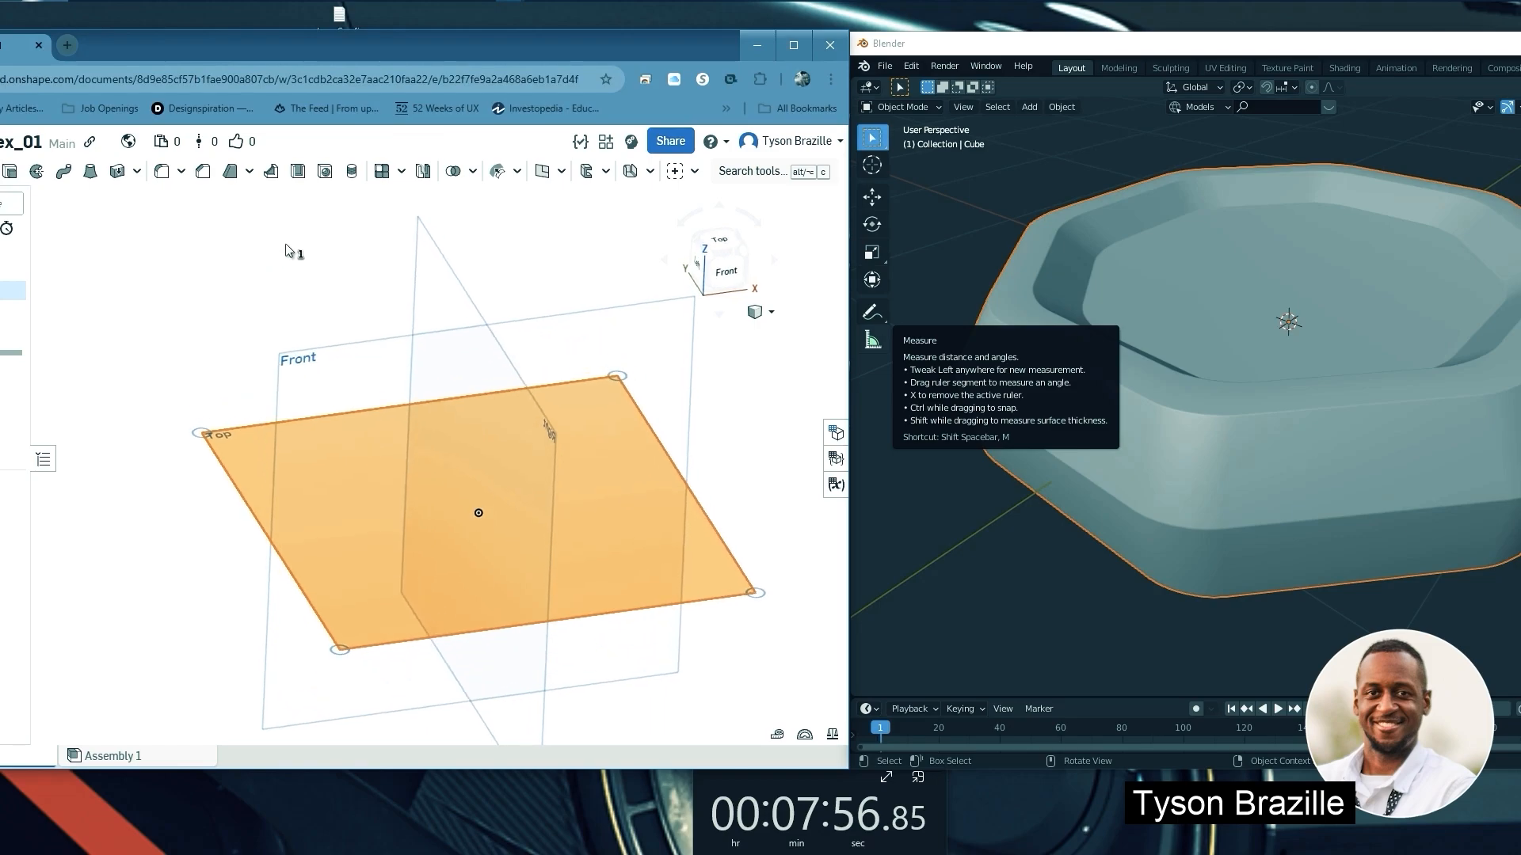
{"action": "left_click", "coordinate": [353, 289]}
{"action": "mouse_move", "coordinate": [353, 288]}
{"action": "right_mouse_down"}
{"action": "mouse_move", "coordinate": [333, 269]}
{"action": "mouse_move", "coordinate": [357, 280]}
{"action": "right_mouse_up"}
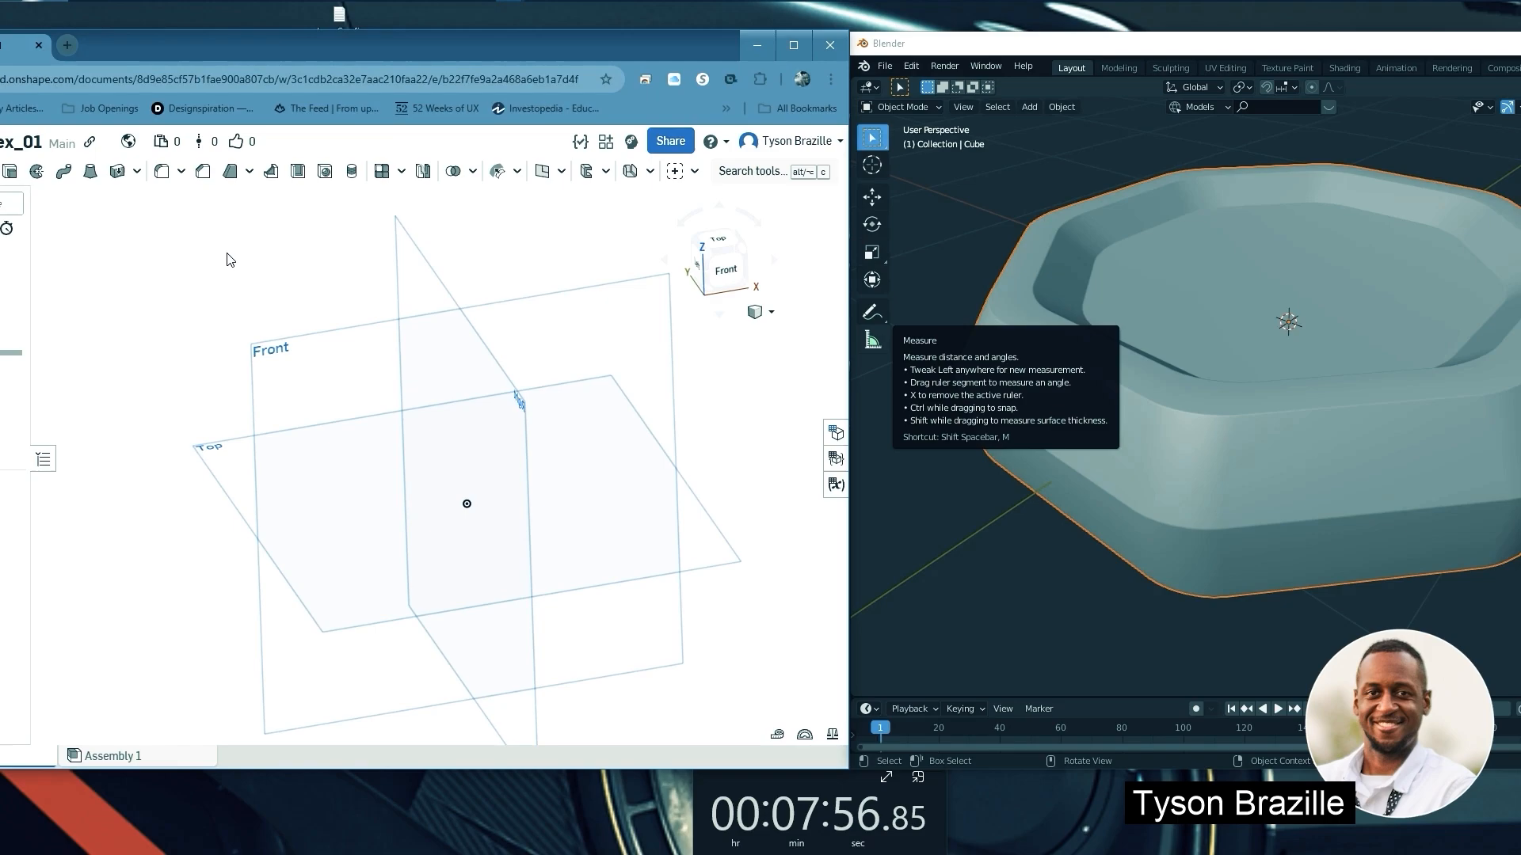
{"action": "right_click_drag", "start_coordinate": [274, 267], "coordinate": [223, 237]}
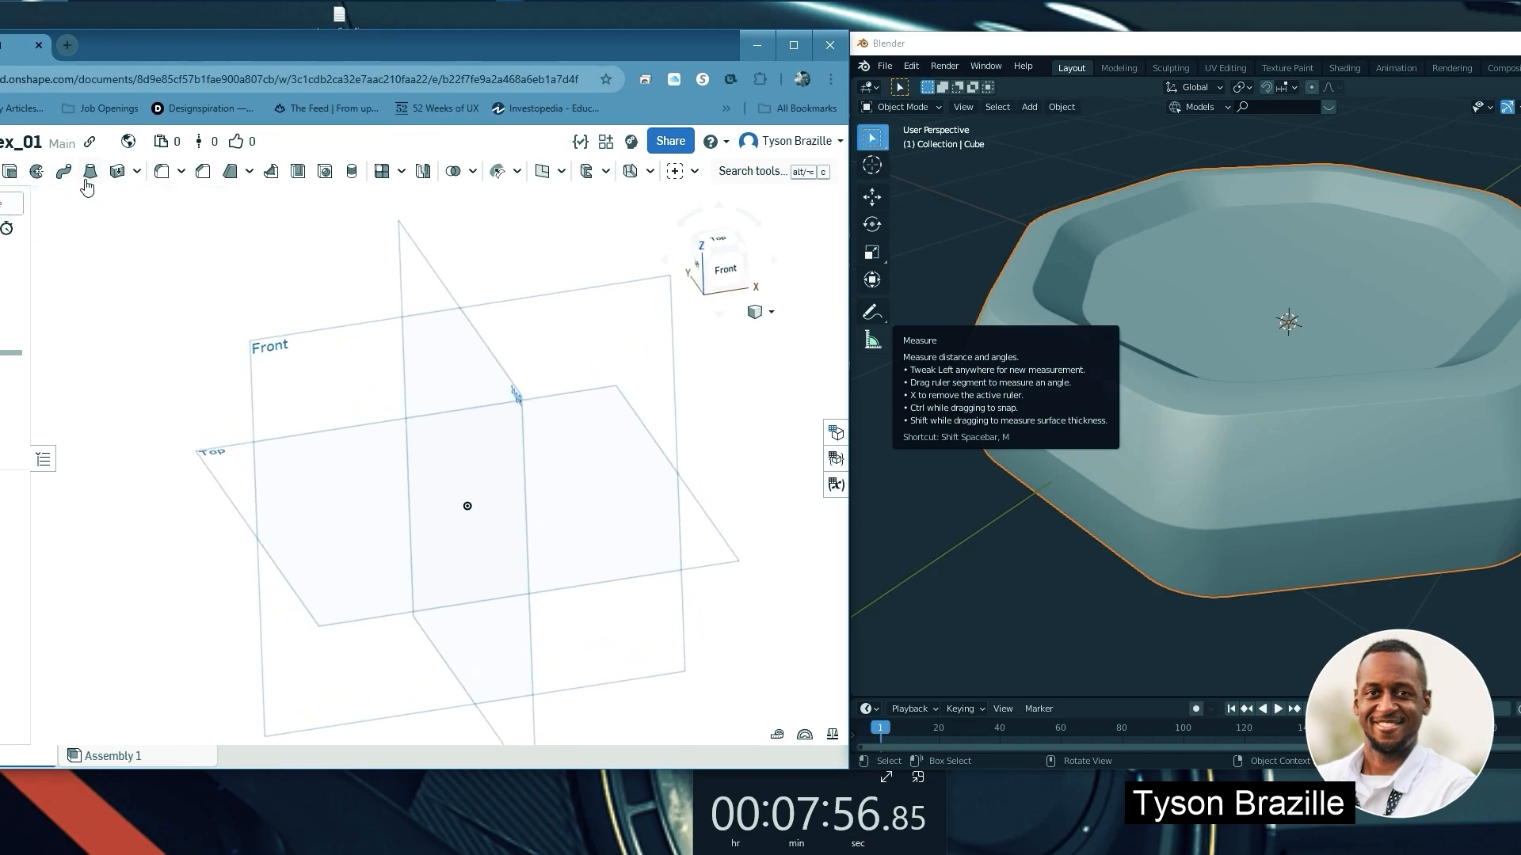
{"action": "right_click_drag", "start_coordinate": [290, 269], "coordinate": [301, 306]}
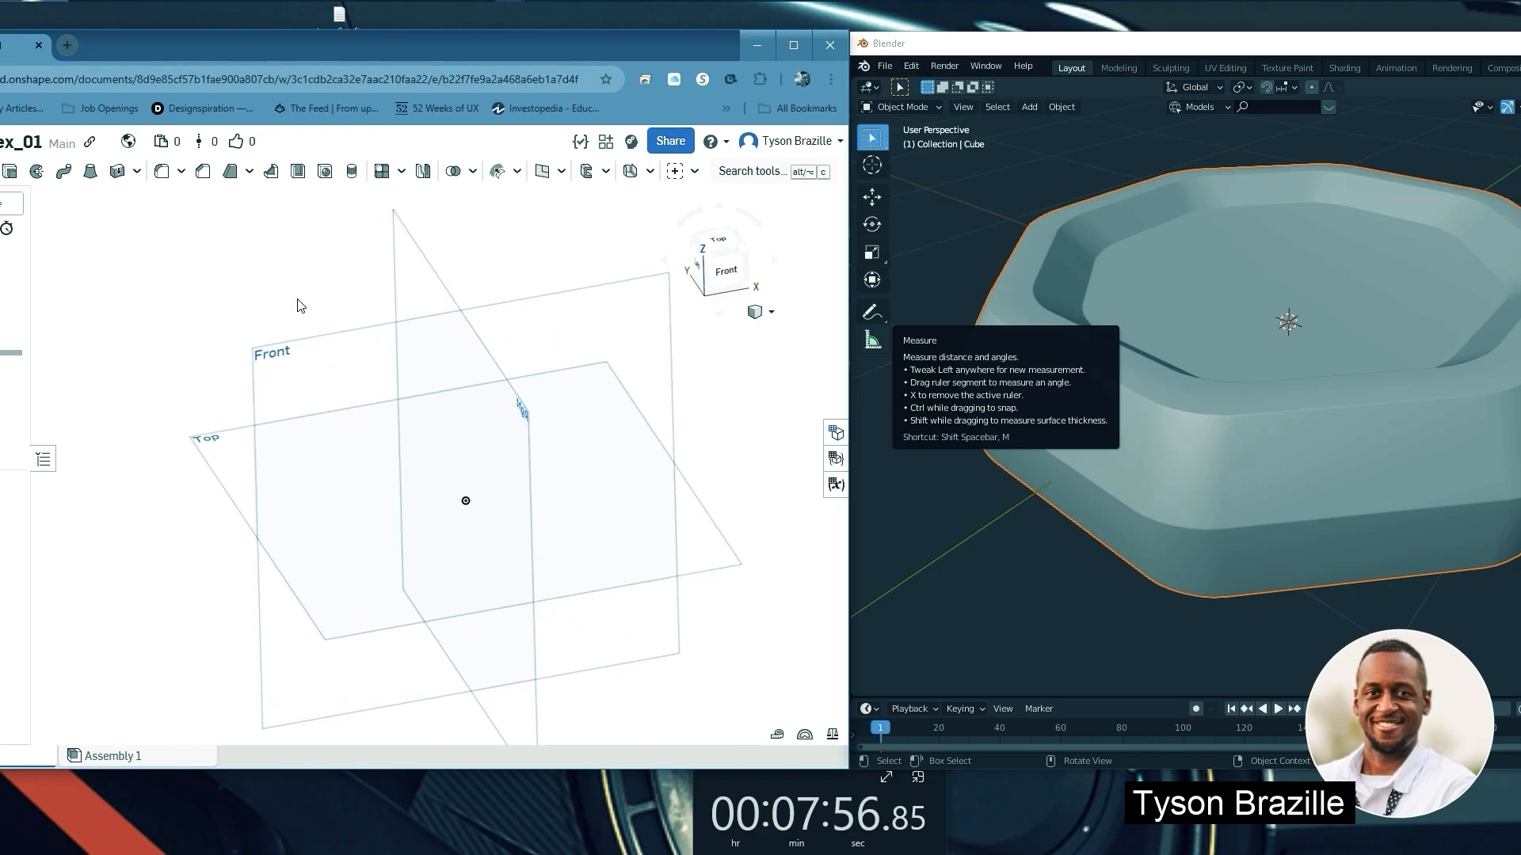
Start a sketch on the Front plane and view it straight on from the front
{"action": "left_click", "coordinate": [328, 341]}
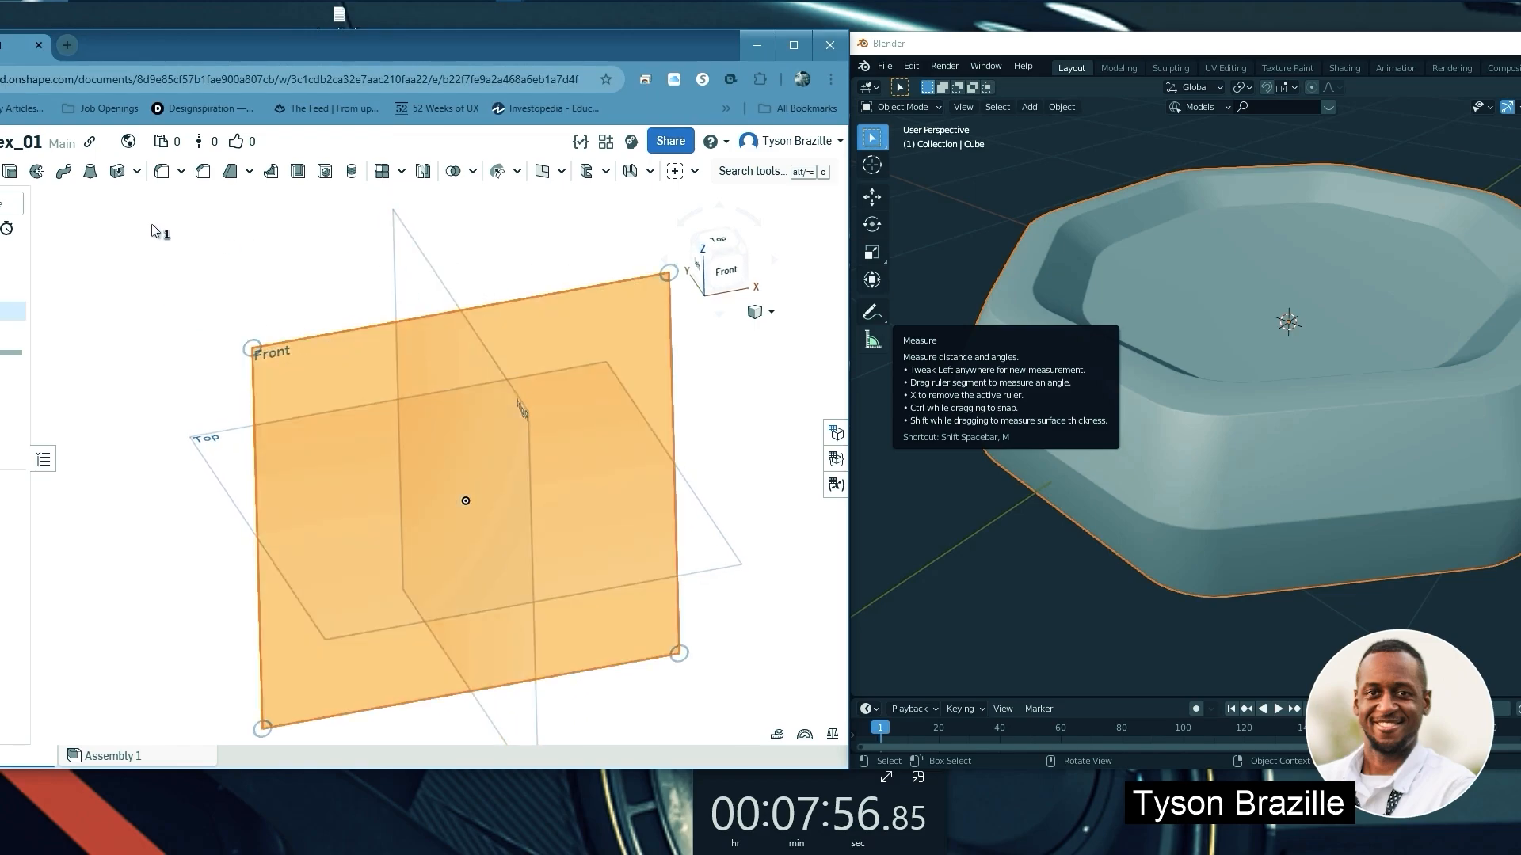
{"action": "key", "text": "shift+s"}
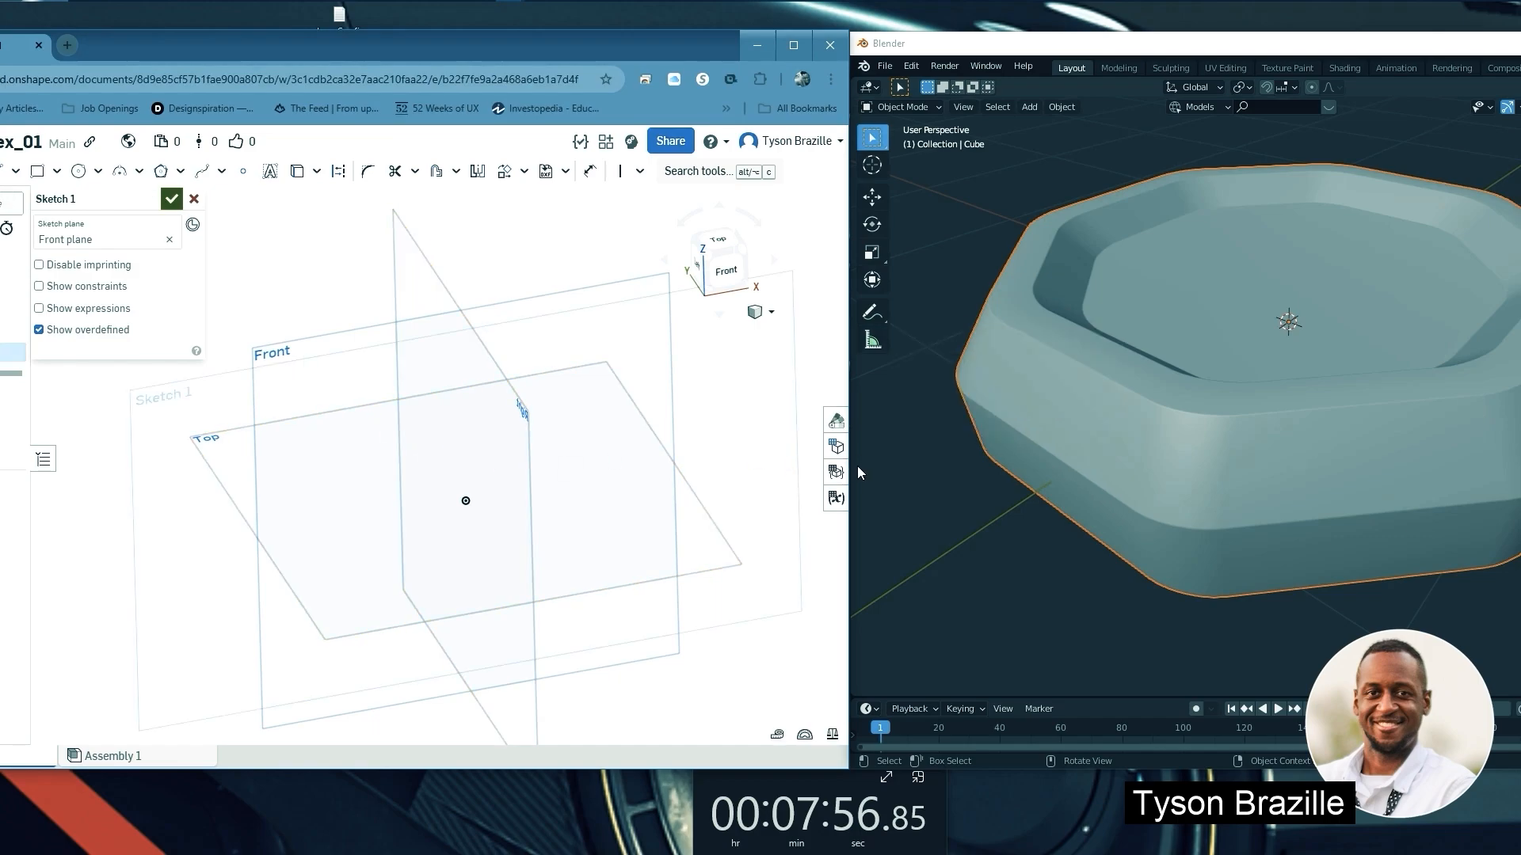
{"action": "left_click", "coordinate": [724, 271]}
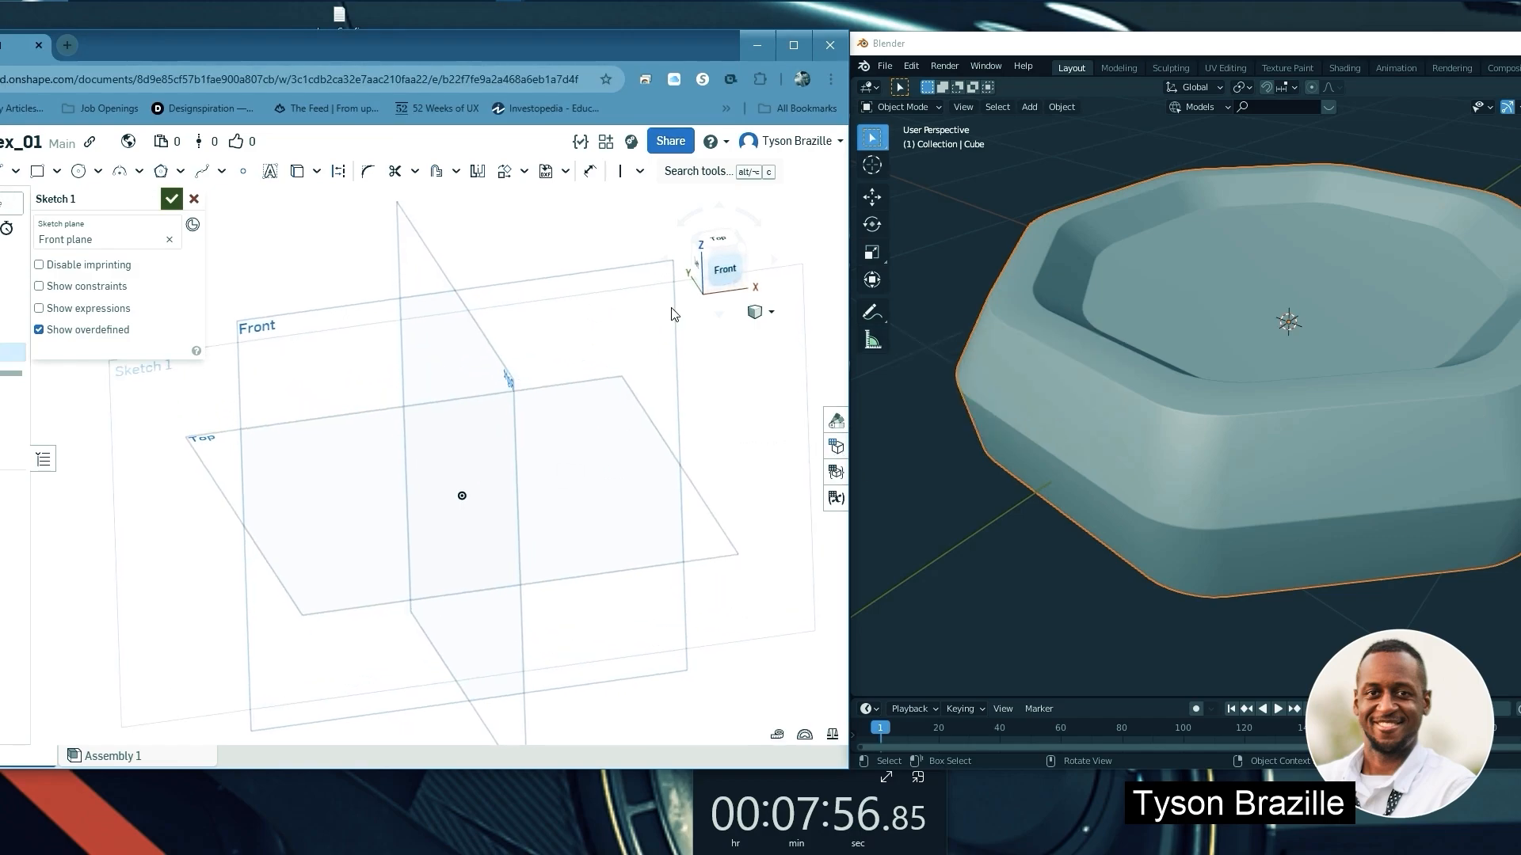
Draw a corner rectangle about 3.70 by 1.60 in, its side on the vertical axis through the origin, extending toward negative X
{"action": "left_click", "coordinate": [37, 173]}
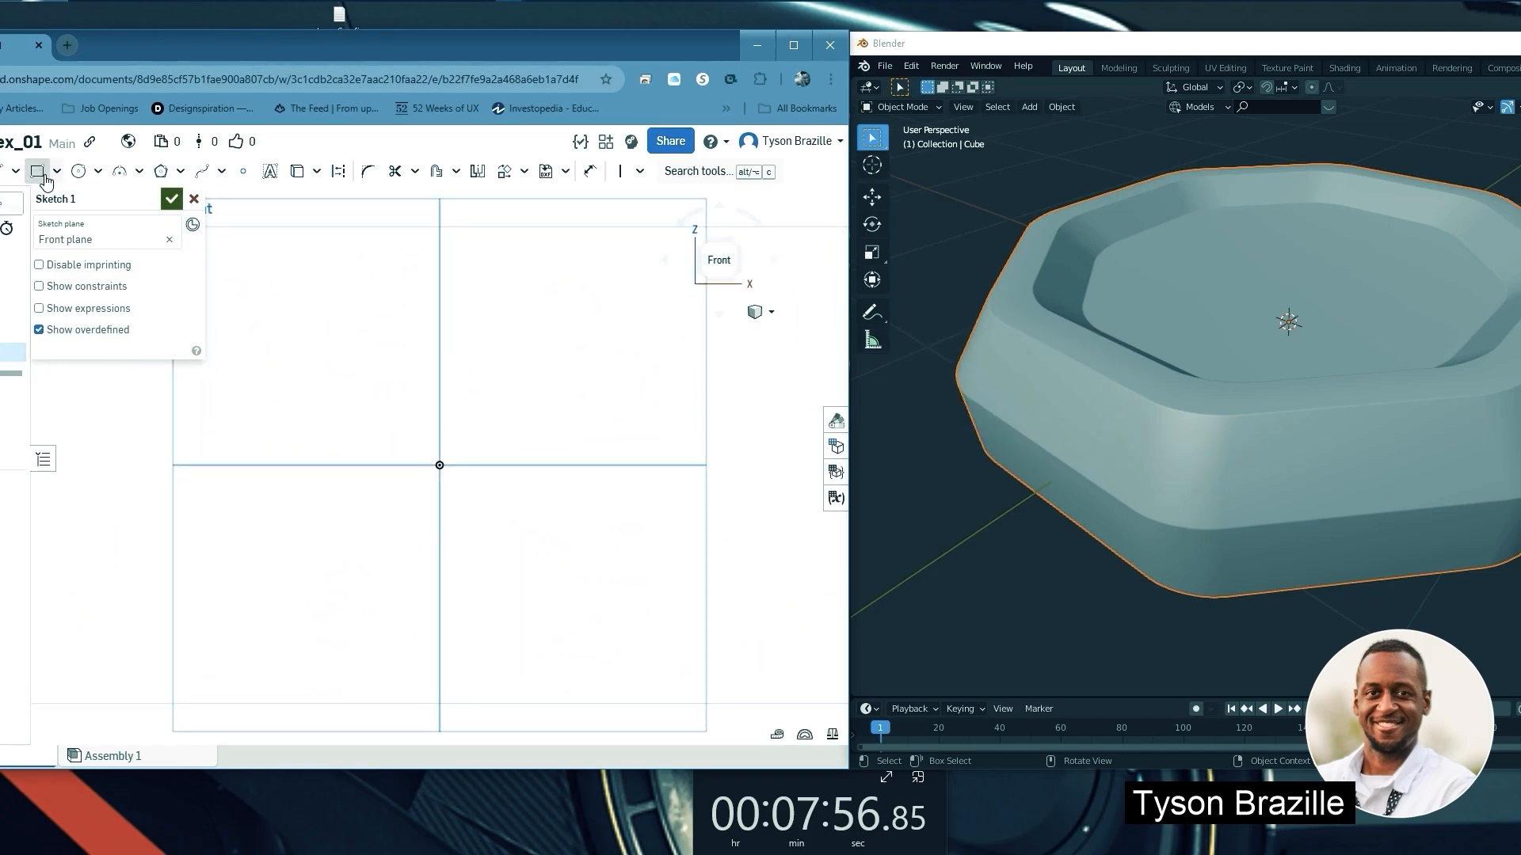
{"action": "left_click", "coordinate": [440, 391]}
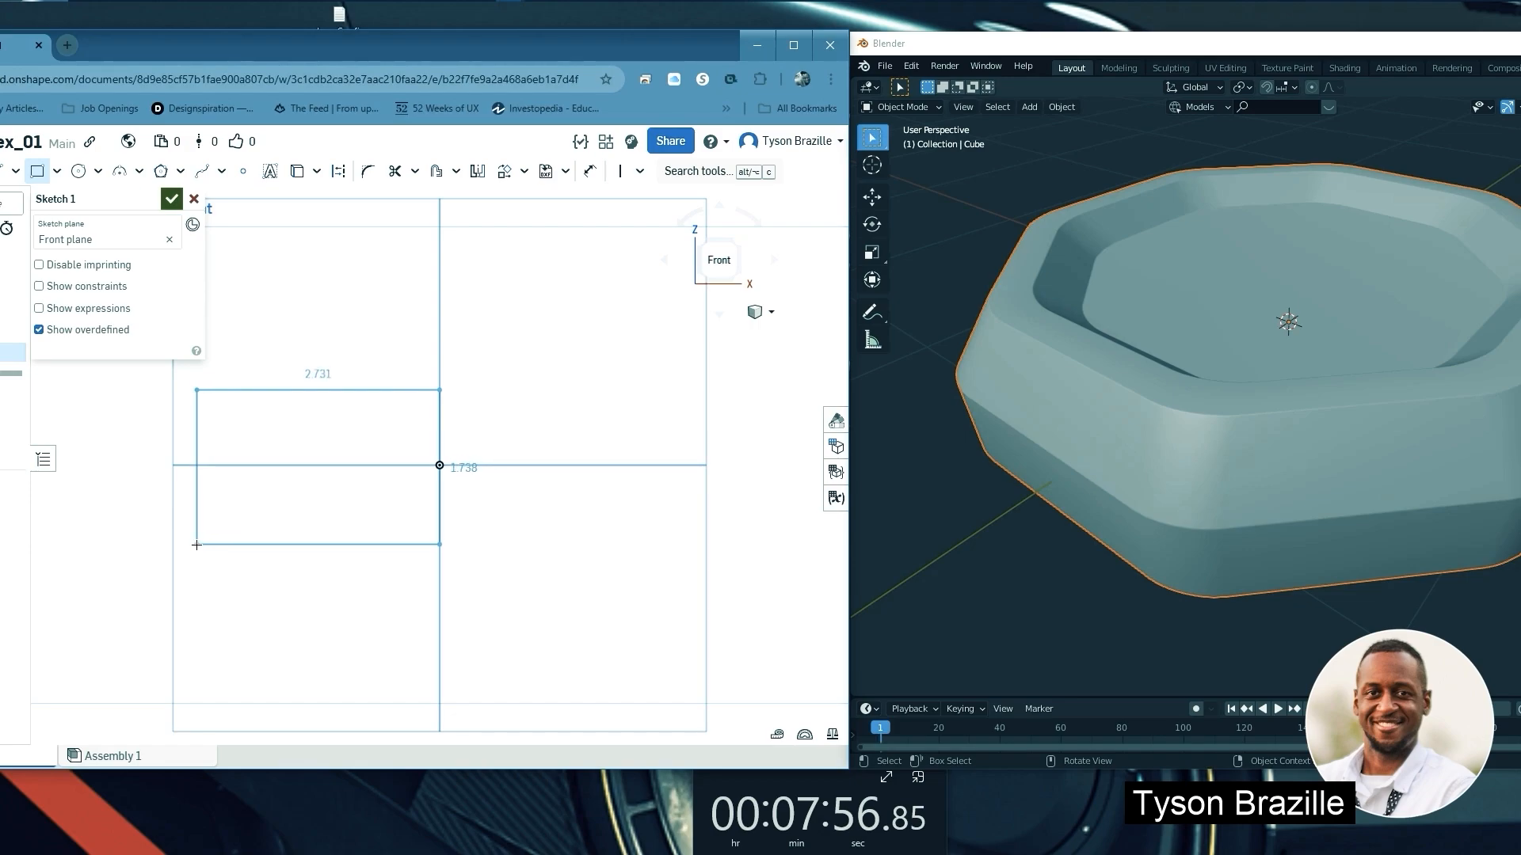
{"action": "left_click", "coordinate": [110, 531]}
{"action": "scroll", "coordinate": [380, 481], "scroll_direction": "down", "scroll_amount": 3}
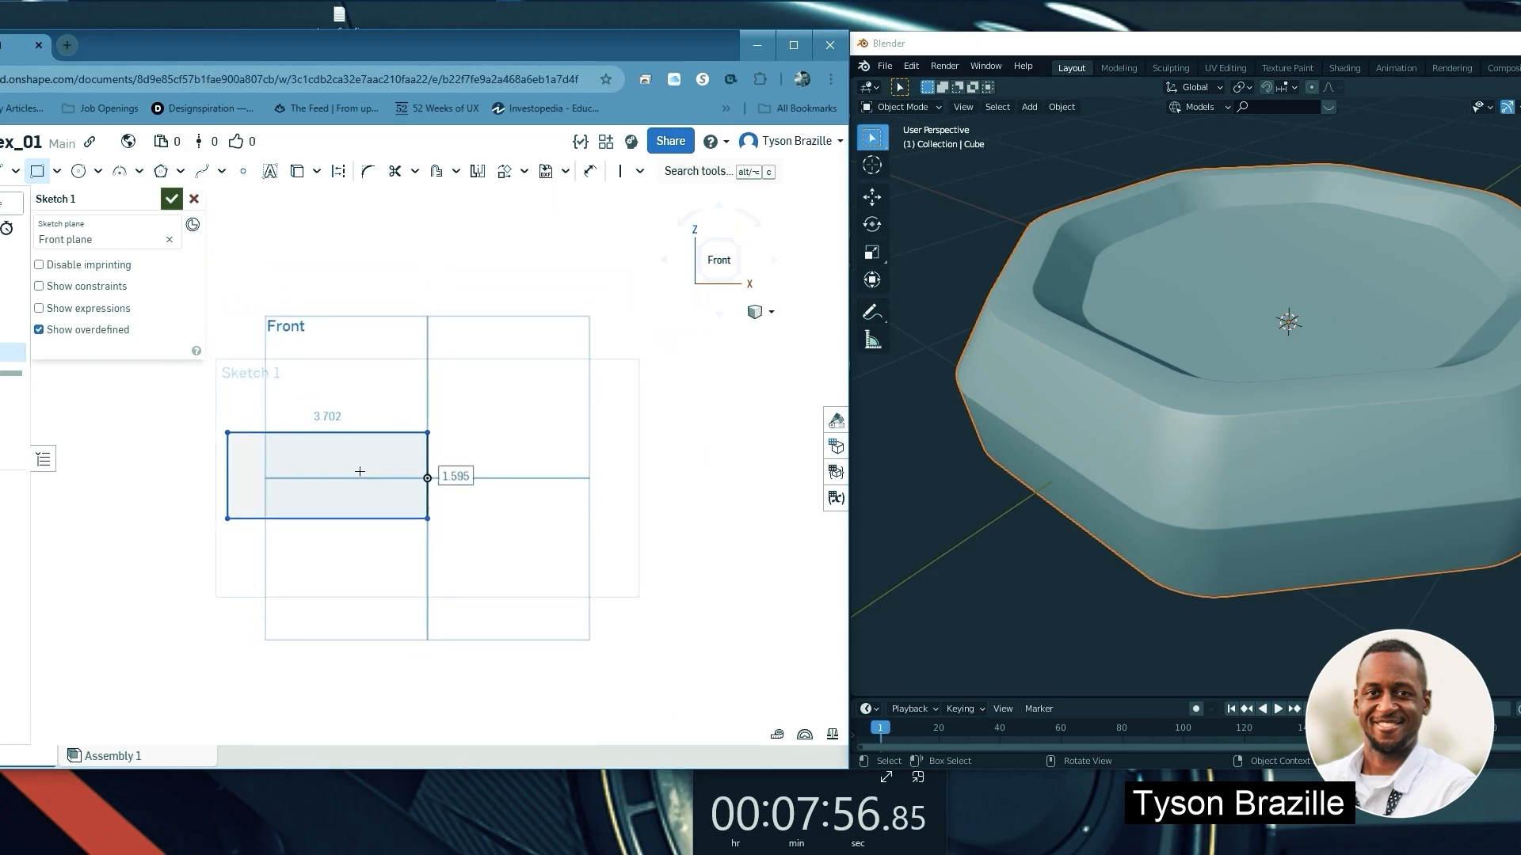
{"action": "scroll", "coordinate": [184, 445], "scroll_direction": "up", "scroll_amount": 3}
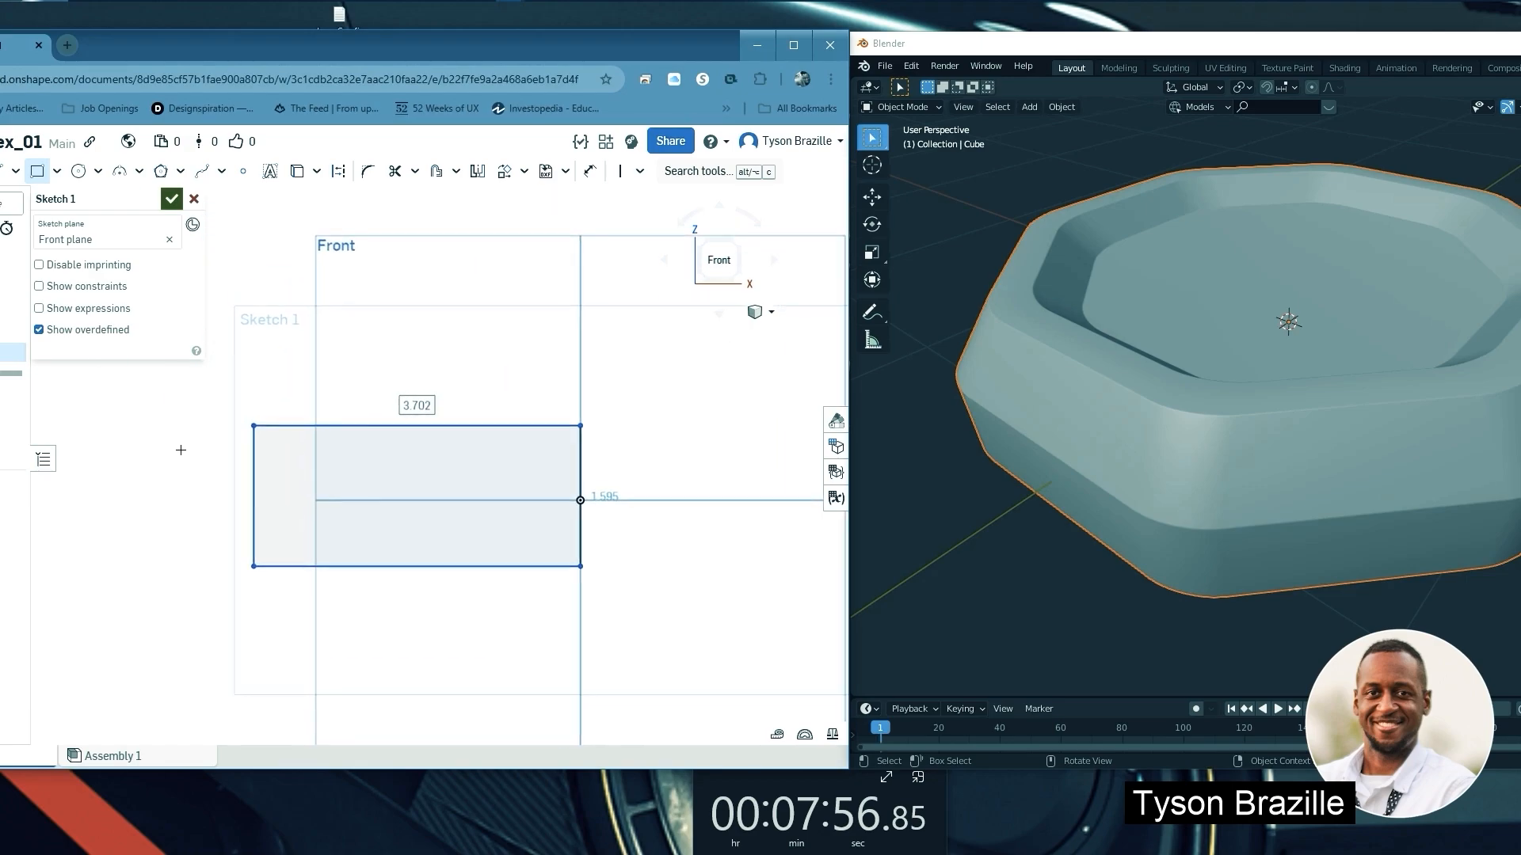
Dimension the rectangle's width between its two upper corners and set it to 3.75 in
{"action": "left_click", "coordinate": [589, 170]}
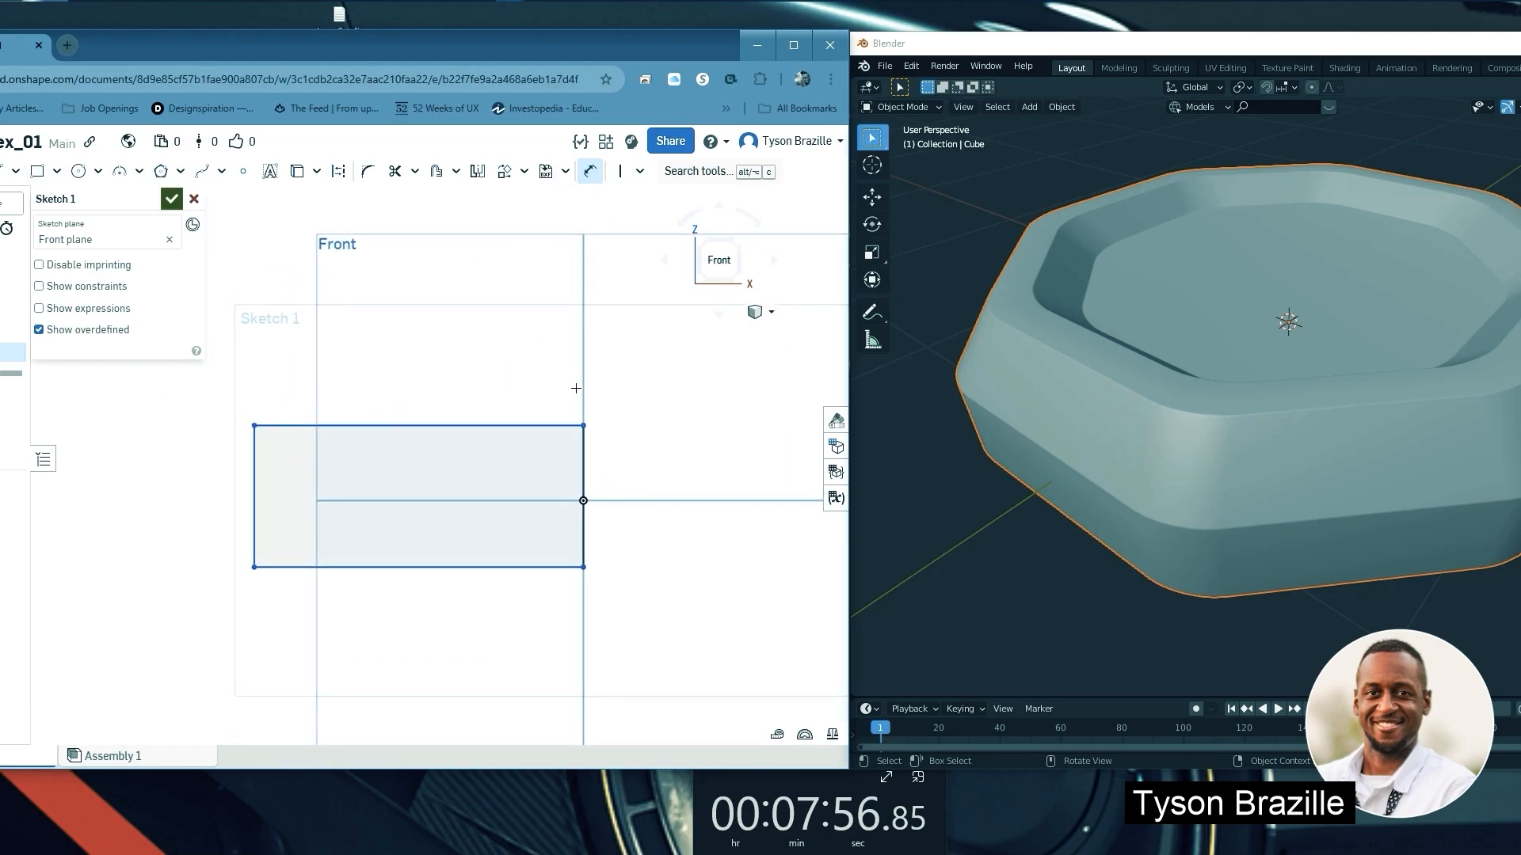
{"action": "left_click", "coordinate": [584, 426]}
{"action": "left_click", "coordinate": [254, 425]}
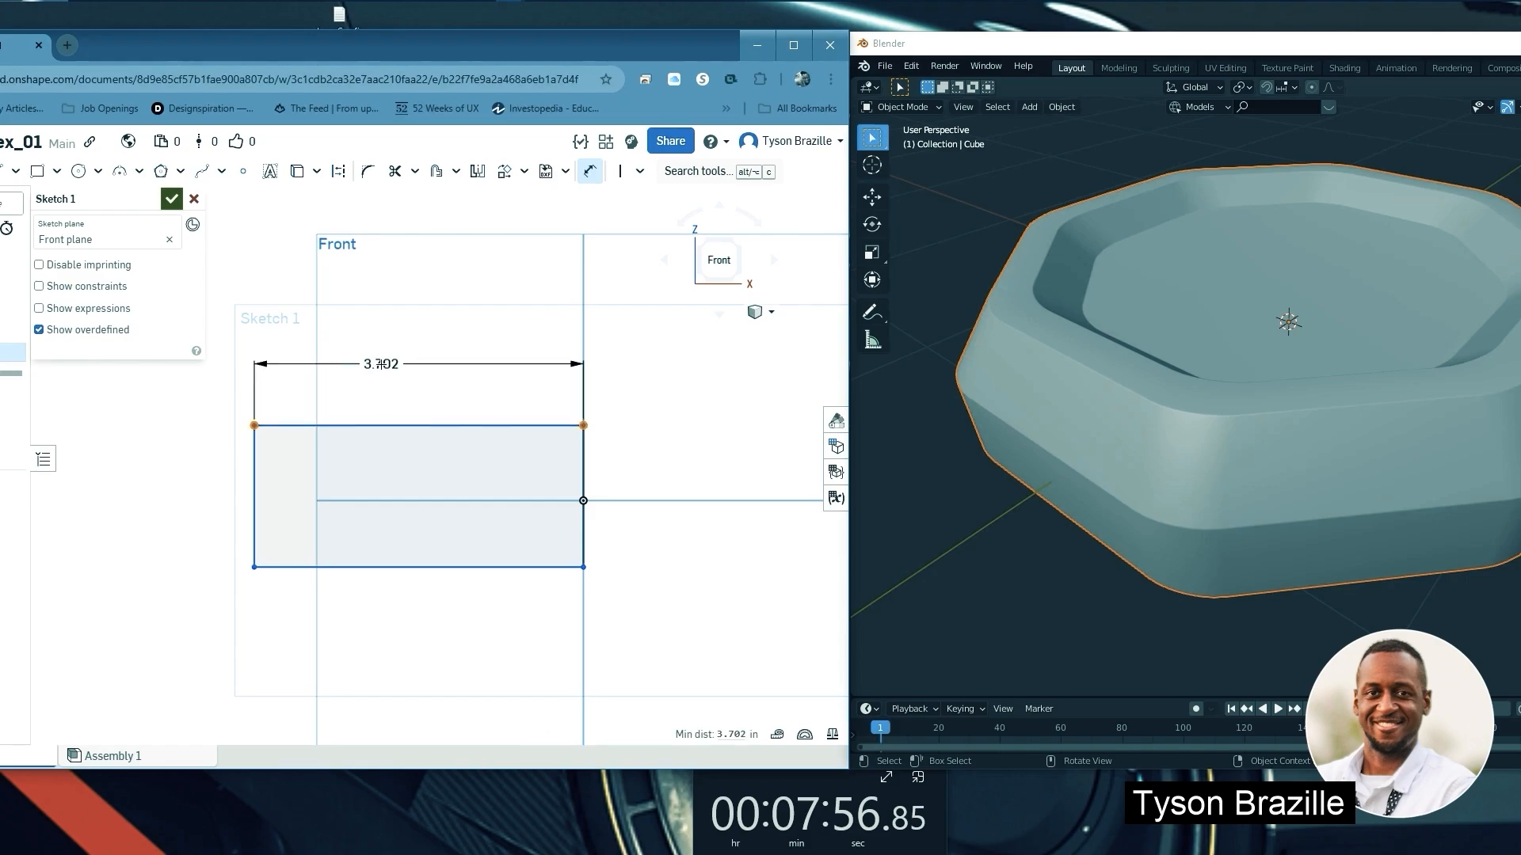
{"action": "double_click", "coordinate": [366, 366]}
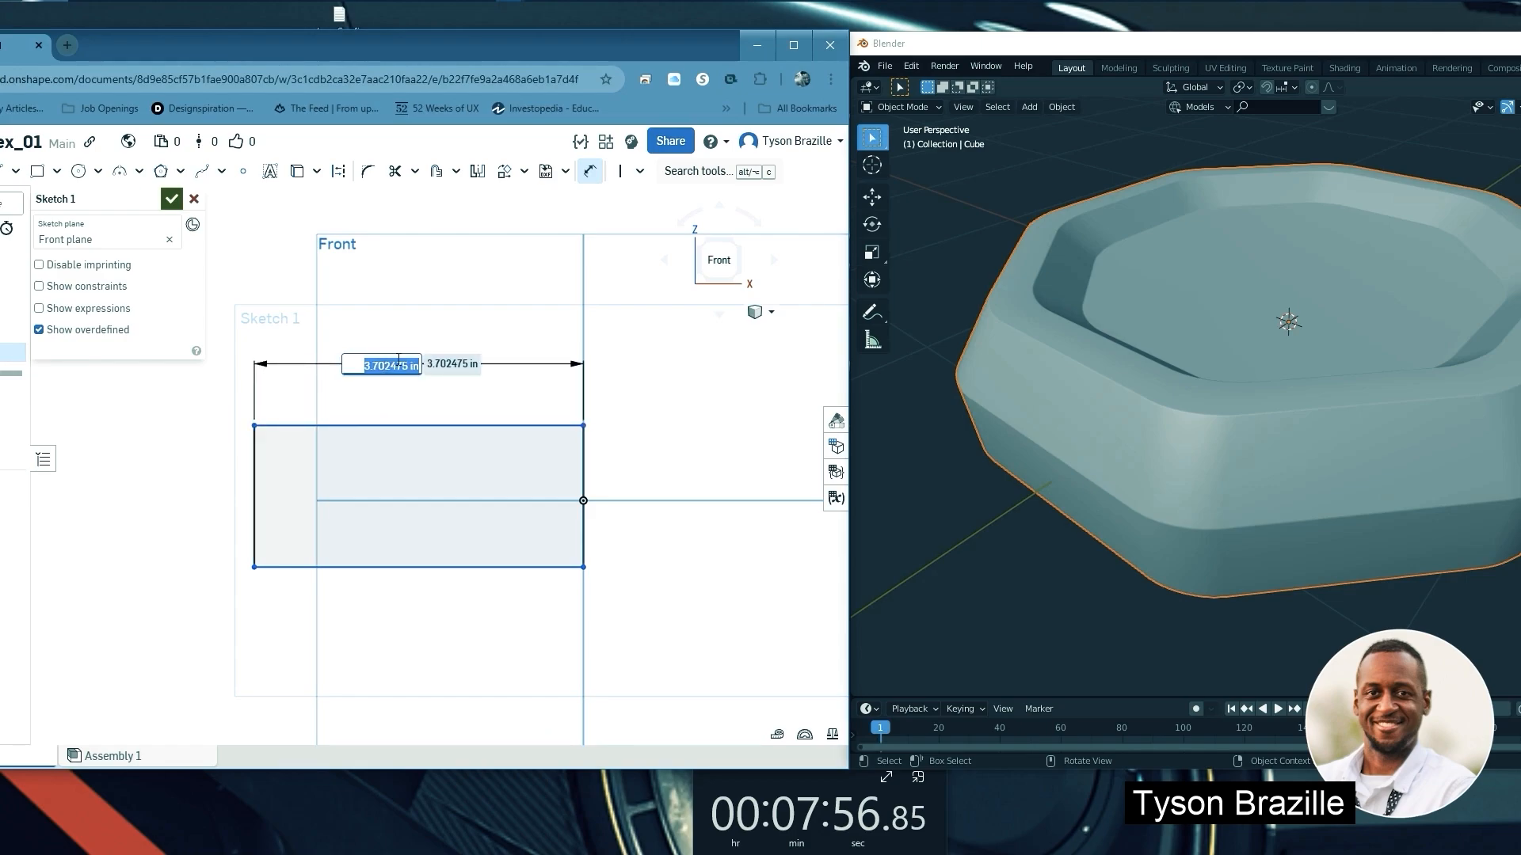
{"action": "type", "text": "3.75"}
{"action": "key", "text": "Return"}
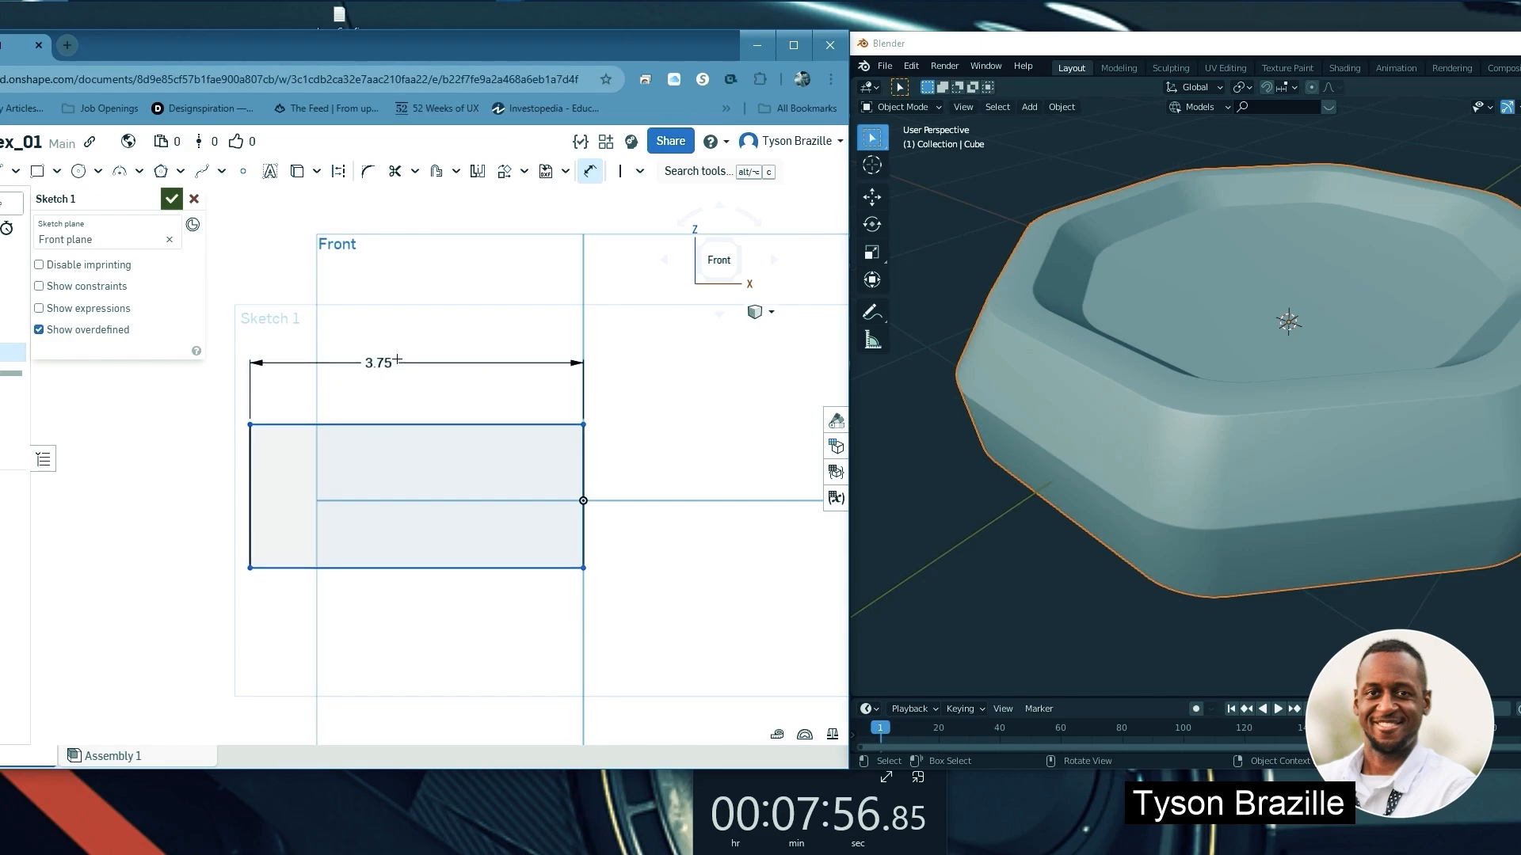
{"action": "scroll", "coordinate": [303, 475], "scroll_direction": "up", "scroll_amount": 3}
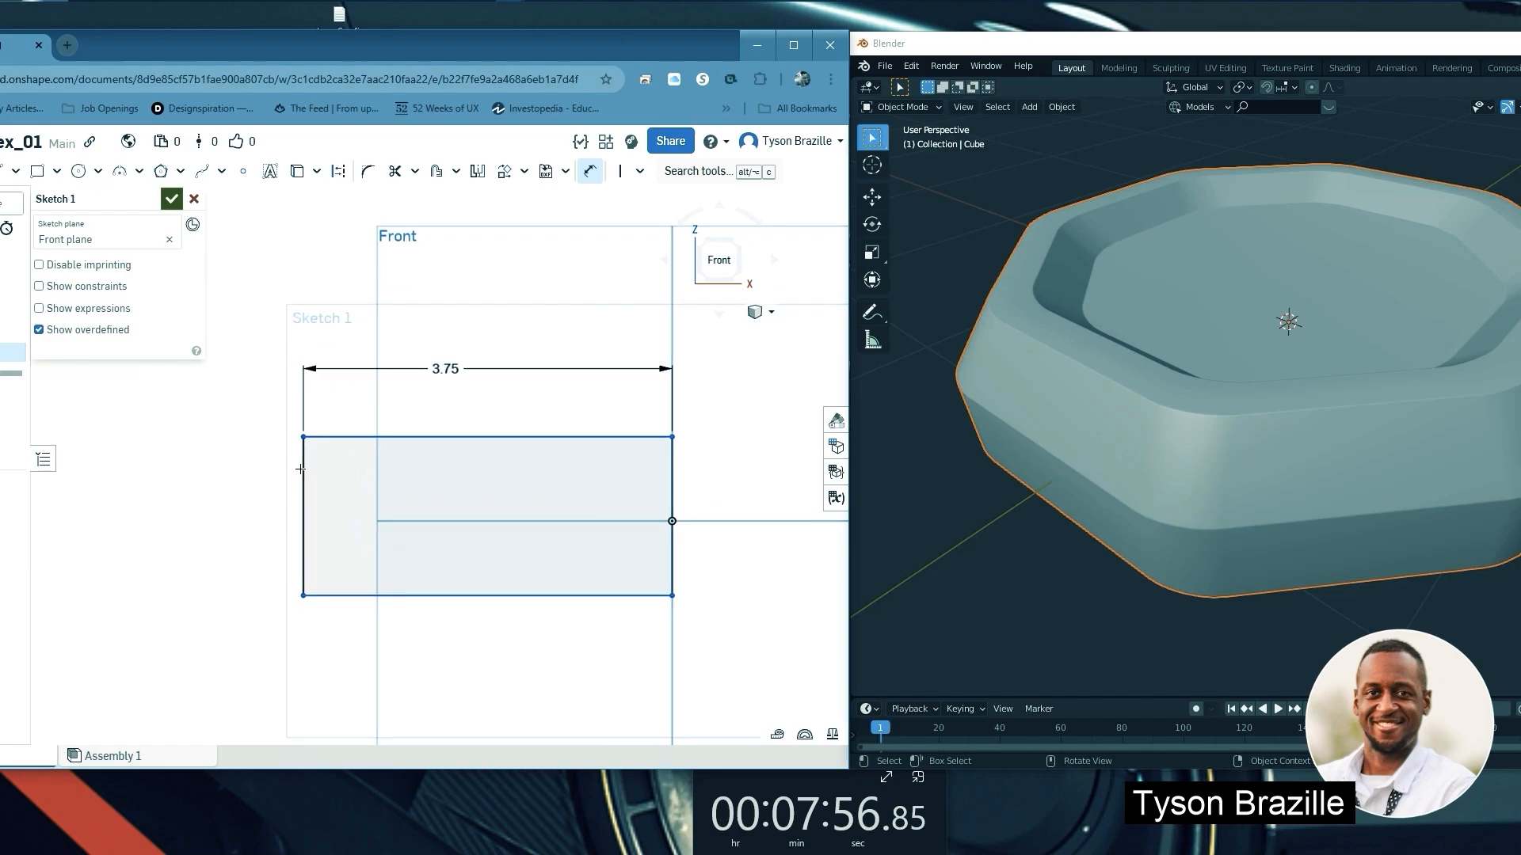
Dimension the rectangle's height, set it to 1.45 in and finish the sketch
{"action": "left_click", "coordinate": [304, 606]}
{"action": "left_click", "coordinate": [252, 521]}
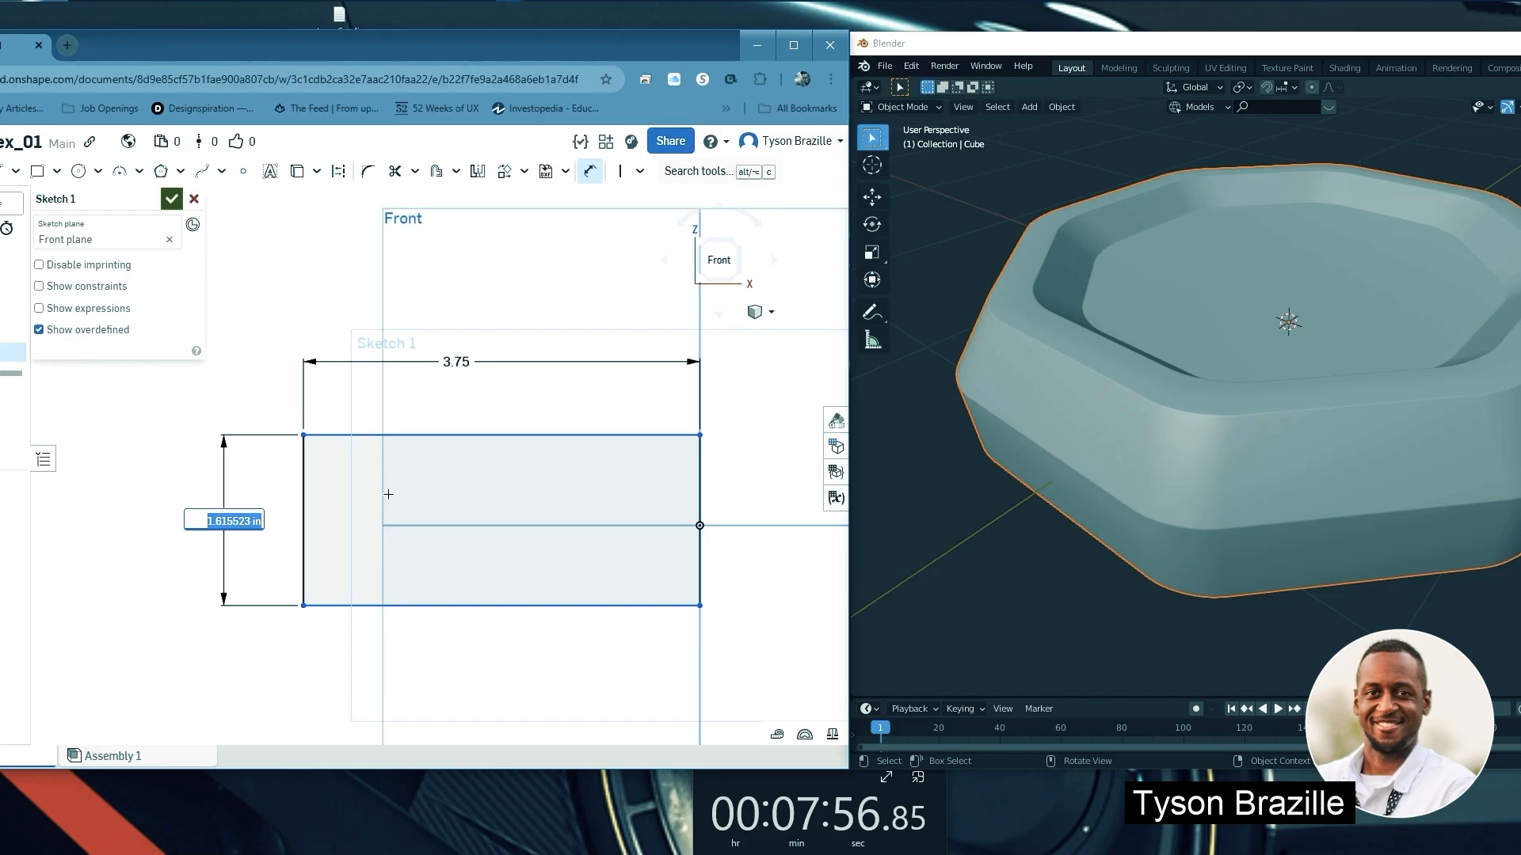
{"action": "type", "text": "1.45"}
{"action": "key", "text": "Return"}
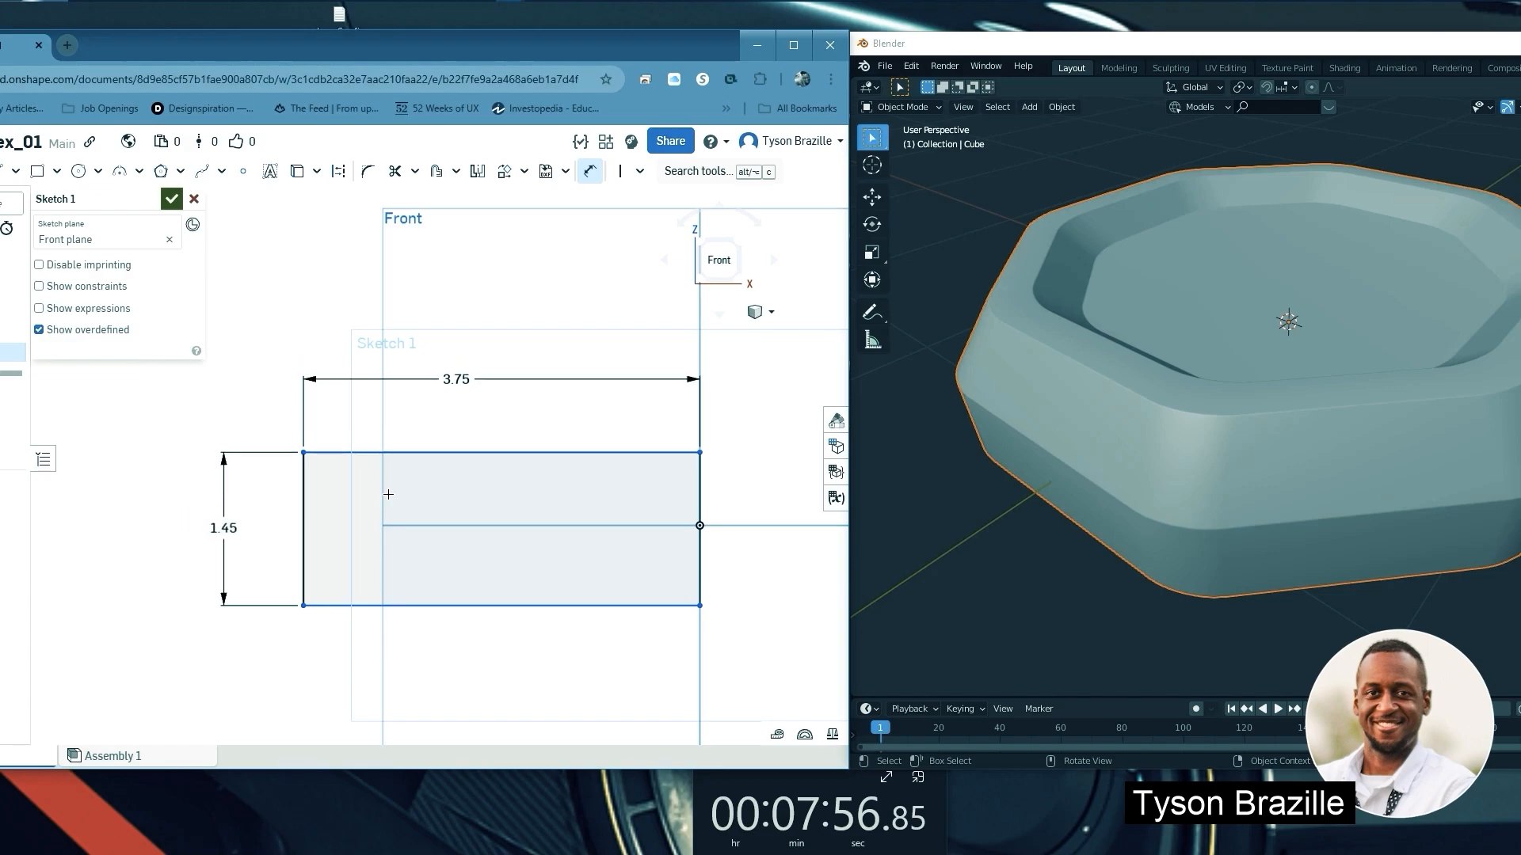
{"action": "scroll", "coordinate": [570, 498], "scroll_direction": "down", "scroll_amount": 2}
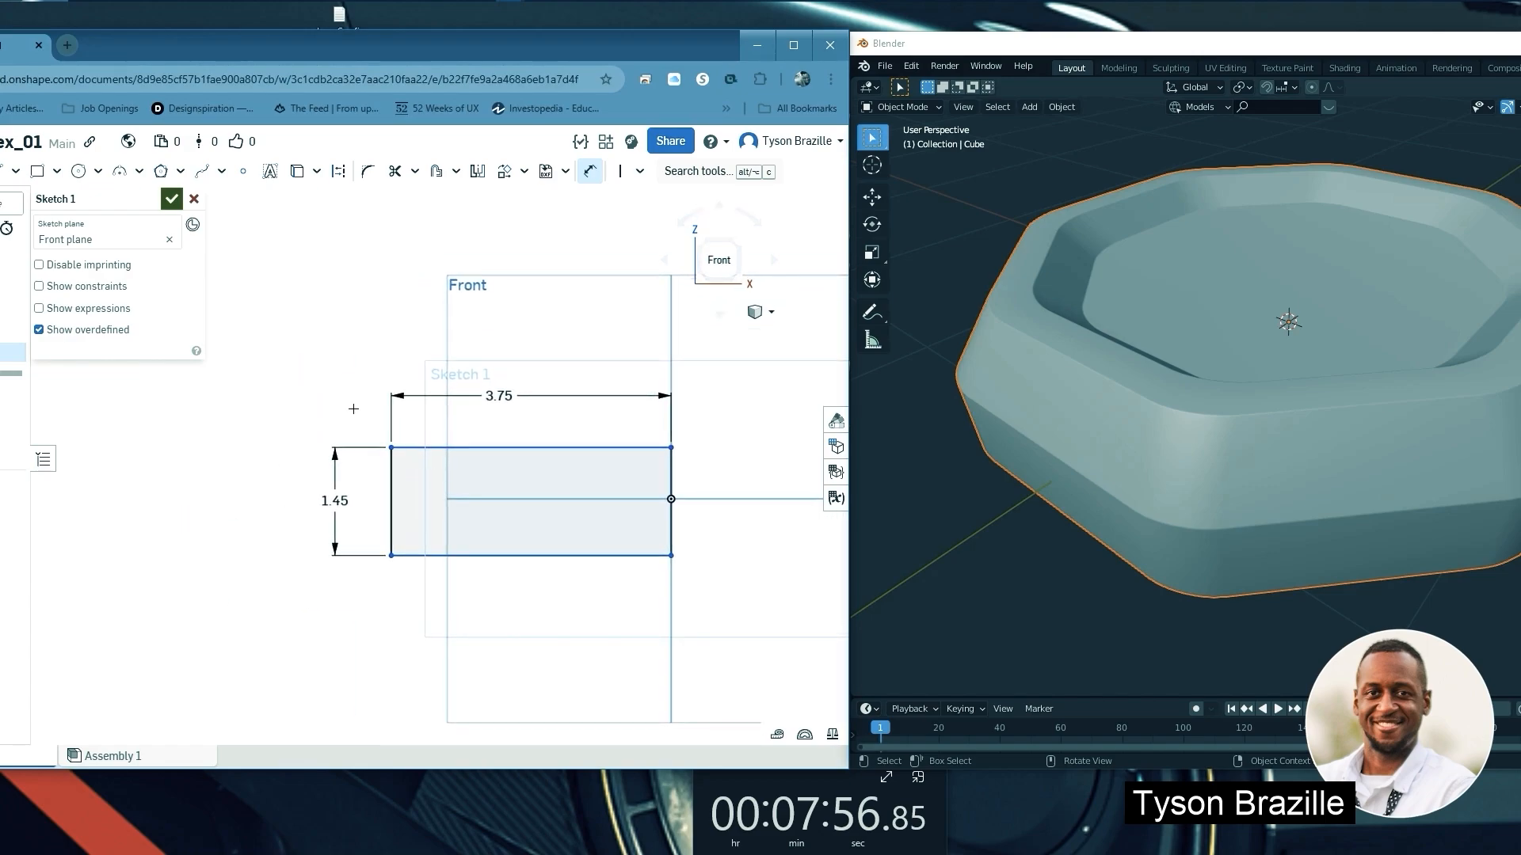
{"action": "left_click", "coordinate": [171, 200]}
{"action": "scroll", "coordinate": [296, 359], "scroll_direction": "down", "scroll_amount": 2}
{"action": "mouse_move", "coordinate": [299, 366]}
{"action": "right_mouse_down"}
{"action": "mouse_move", "coordinate": [363, 394]}
{"action": "mouse_move", "coordinate": [316, 390]}
{"action": "right_mouse_up"}
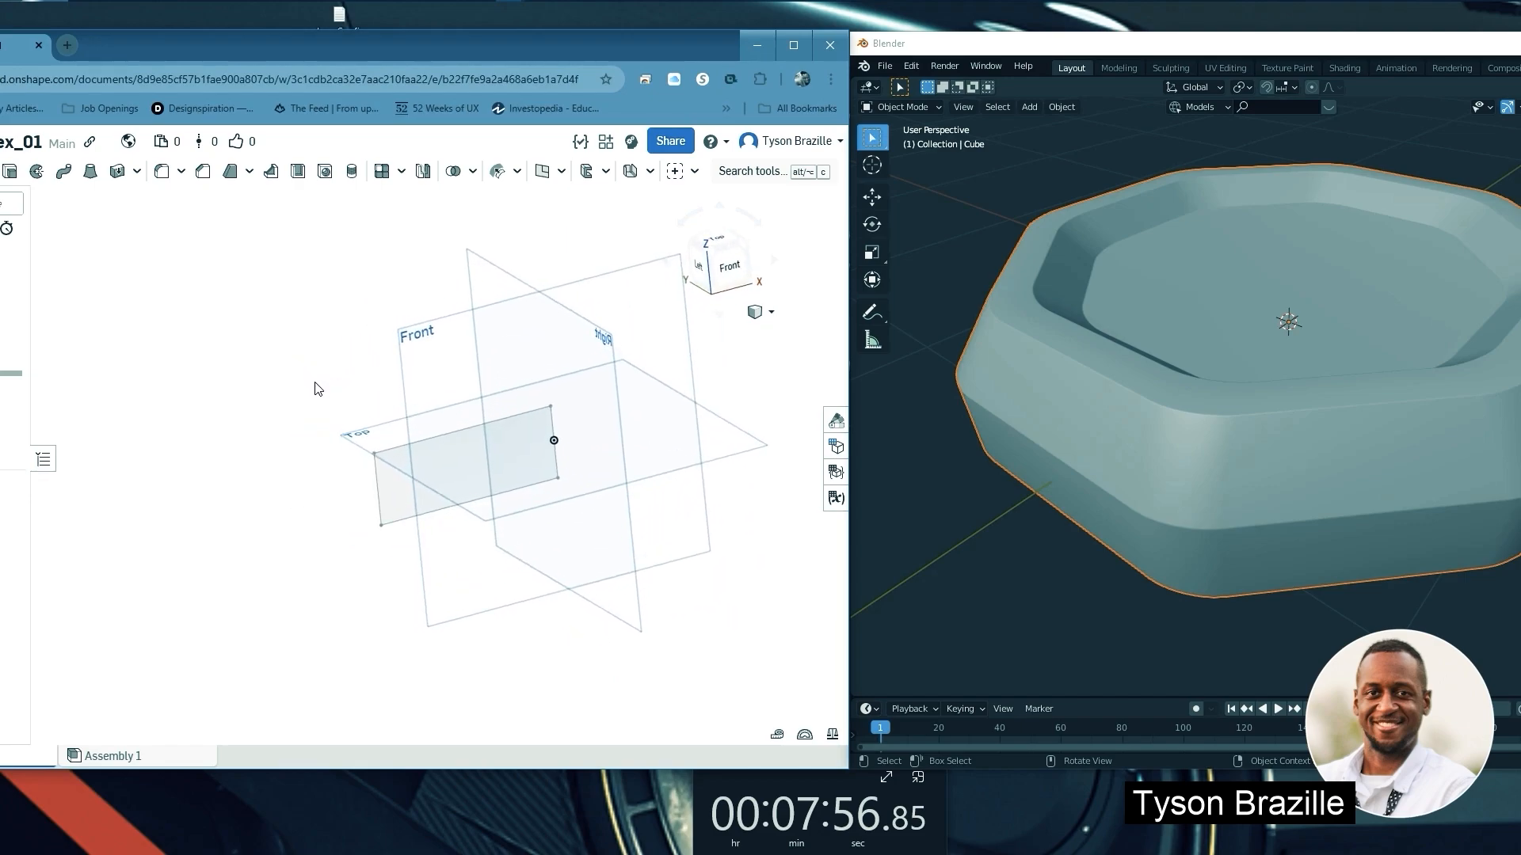
Start a second sketch on the Front plane
{"action": "left_click", "coordinate": [448, 340]}
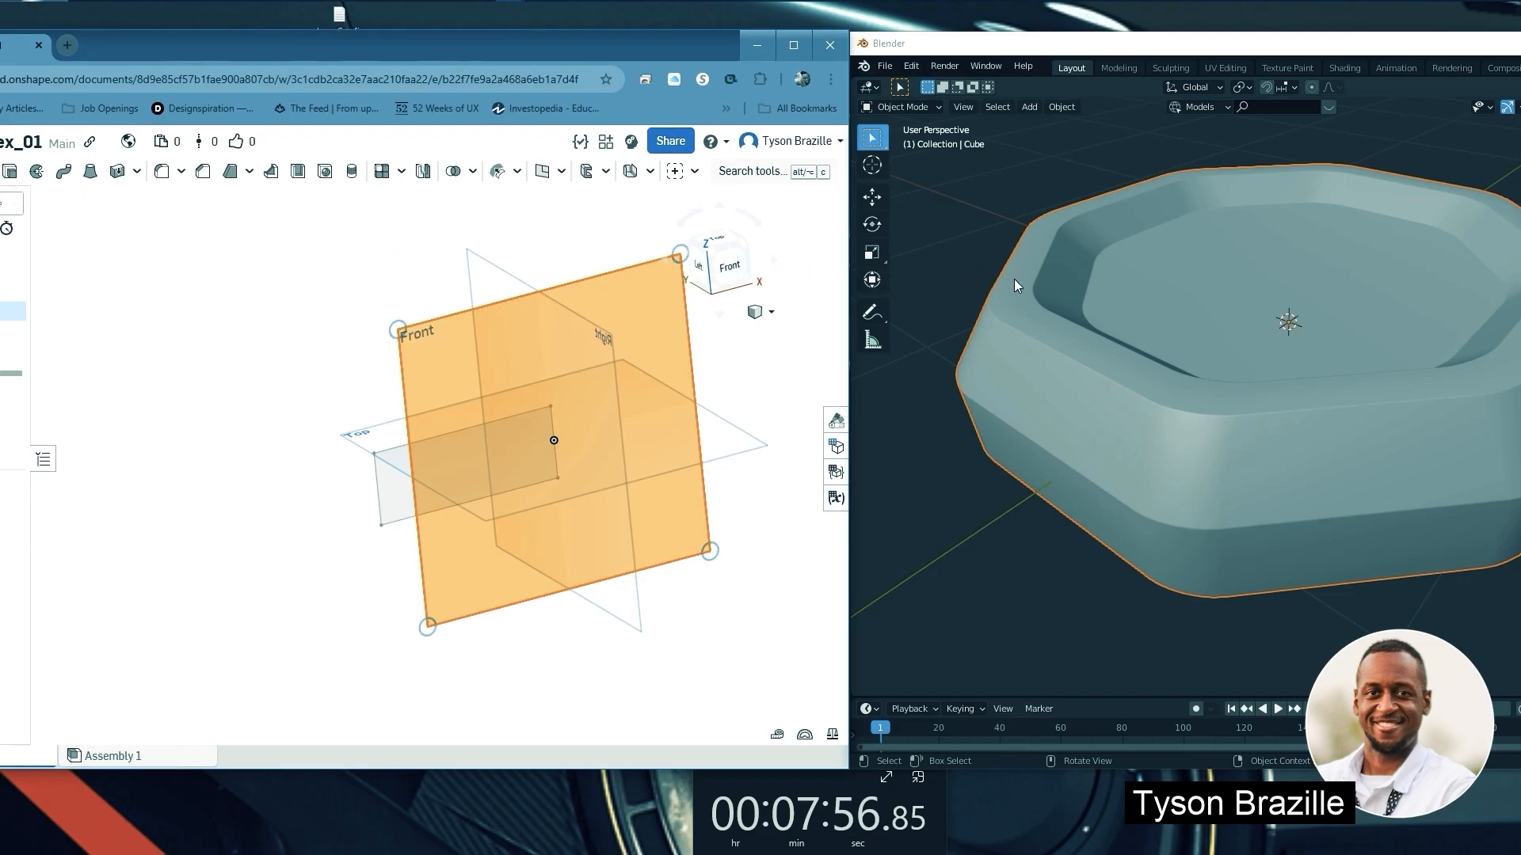
{"action": "left_click", "coordinate": [9, 176]}
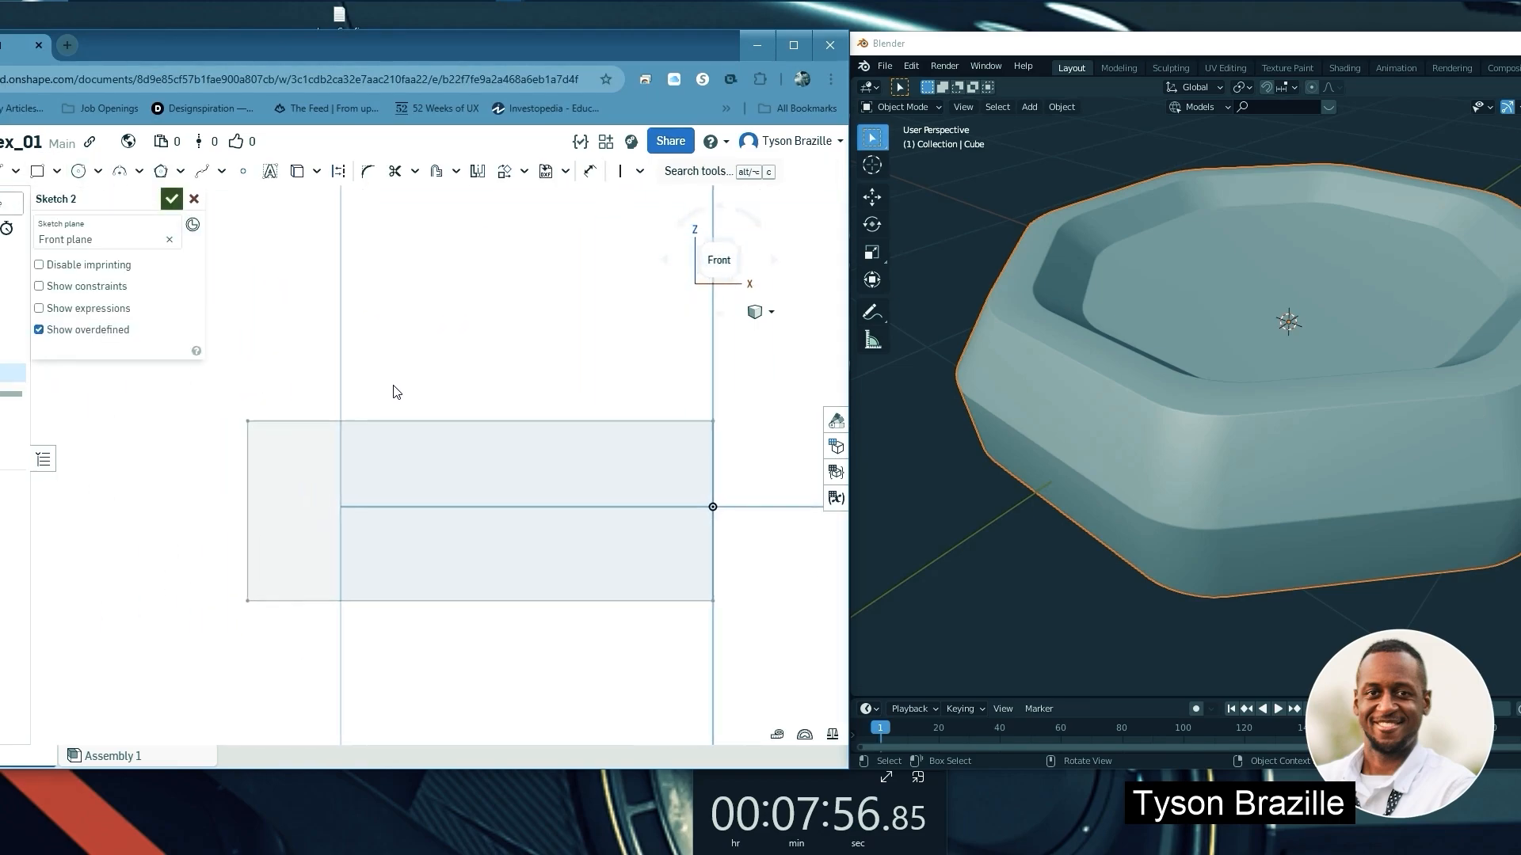
{"action": "scroll", "coordinate": [354, 384], "scroll_direction": "up", "scroll_amount": 3}
{"action": "scroll", "coordinate": [401, 358], "scroll_direction": "down", "scroll_amount": 1}
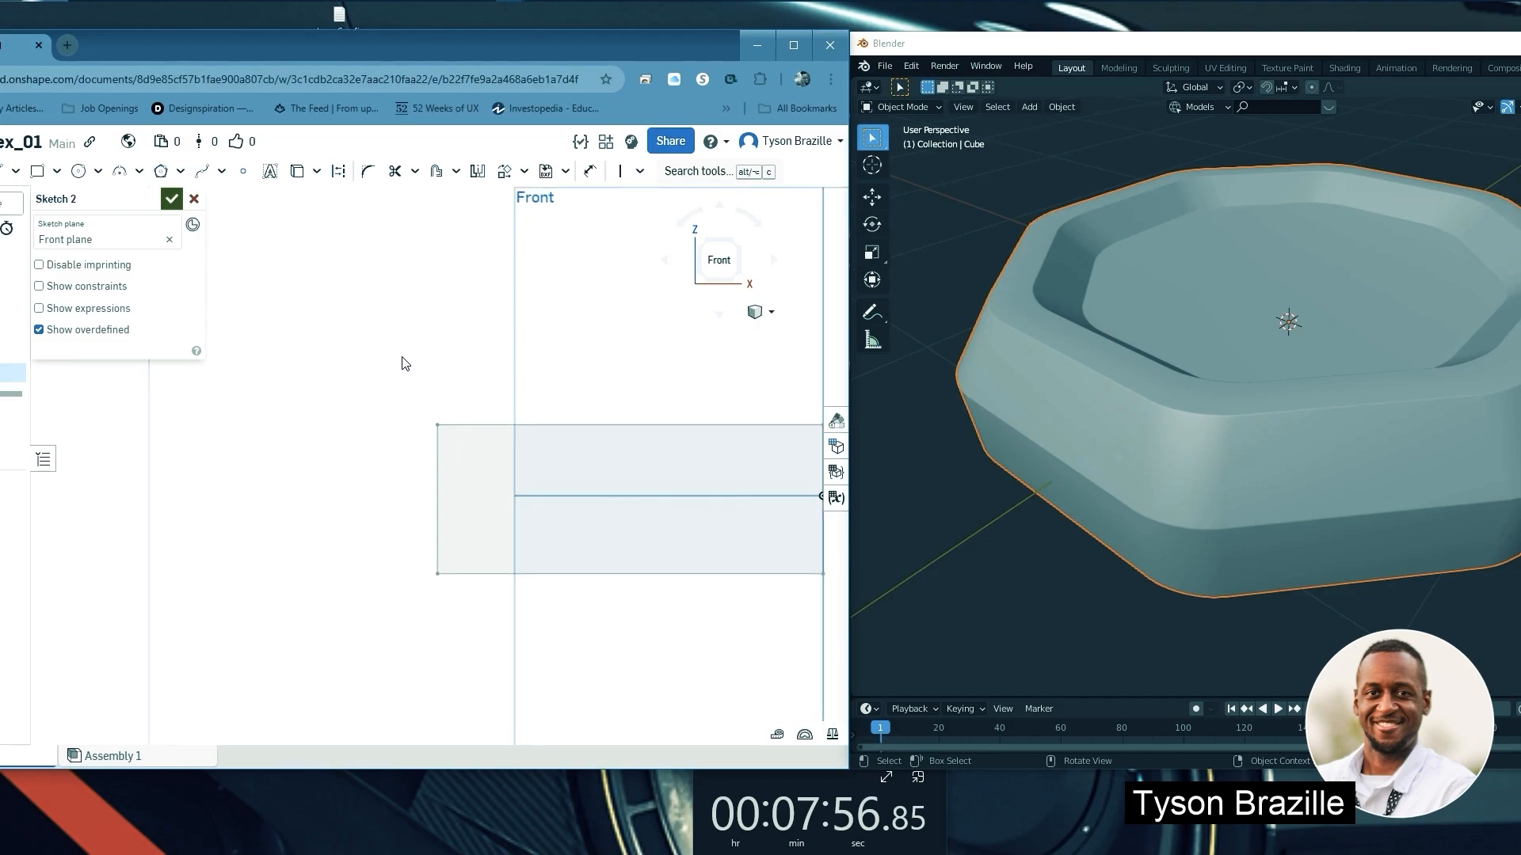
{"action": "scroll", "coordinate": [424, 387], "scroll_direction": "up", "scroll_amount": 1}
Draw a closed, irregular eight-sided outline with the Line tool, starting on the rectangle's upper edge and overlapping the rectangle's far end
{"action": "left_click", "coordinate": [4, 171]}
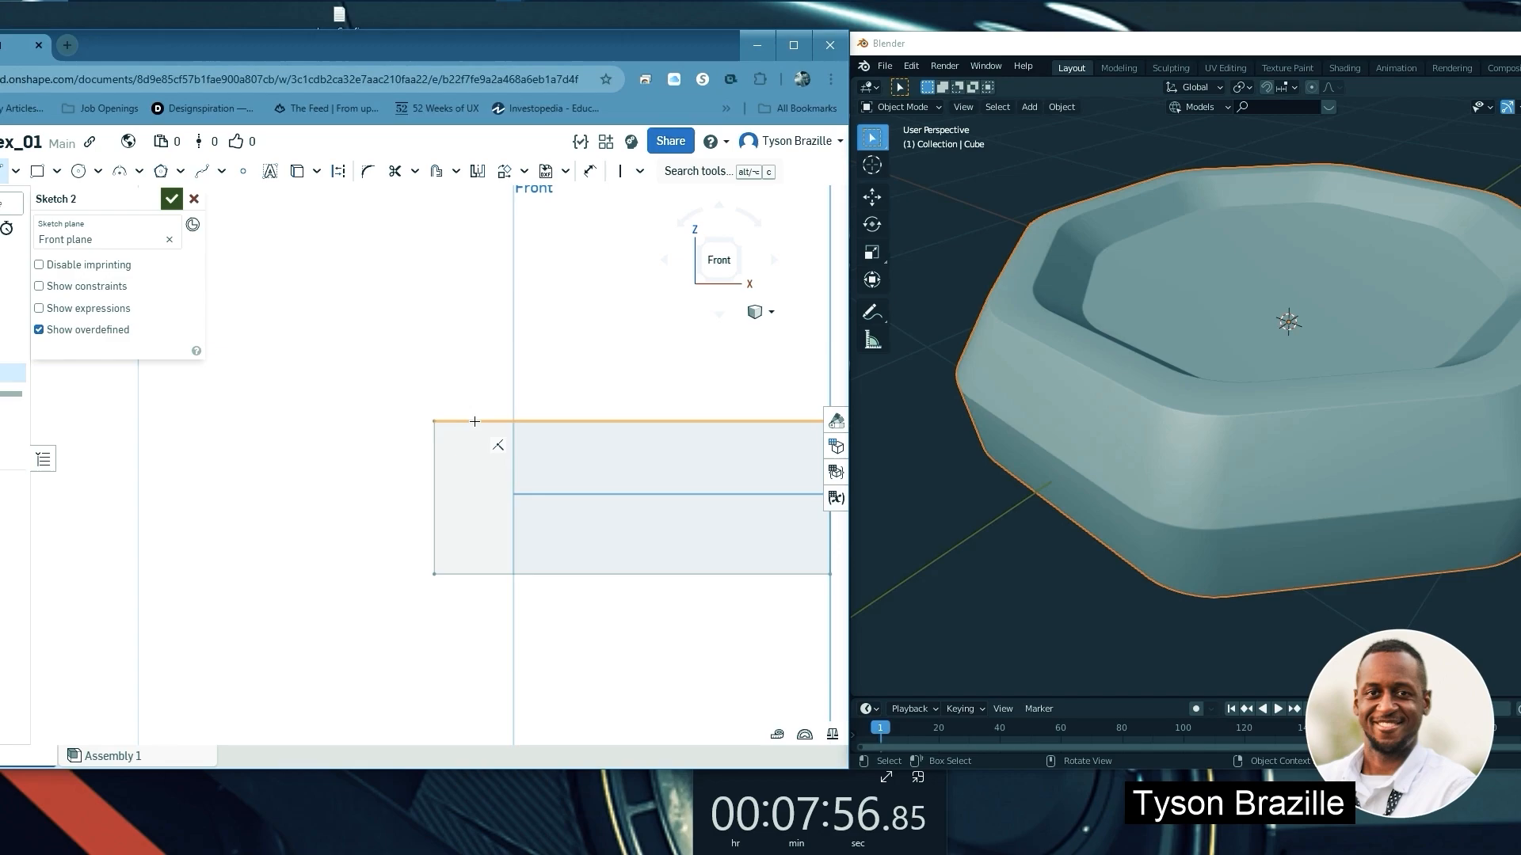
{"action": "left_click", "coordinate": [475, 422]}
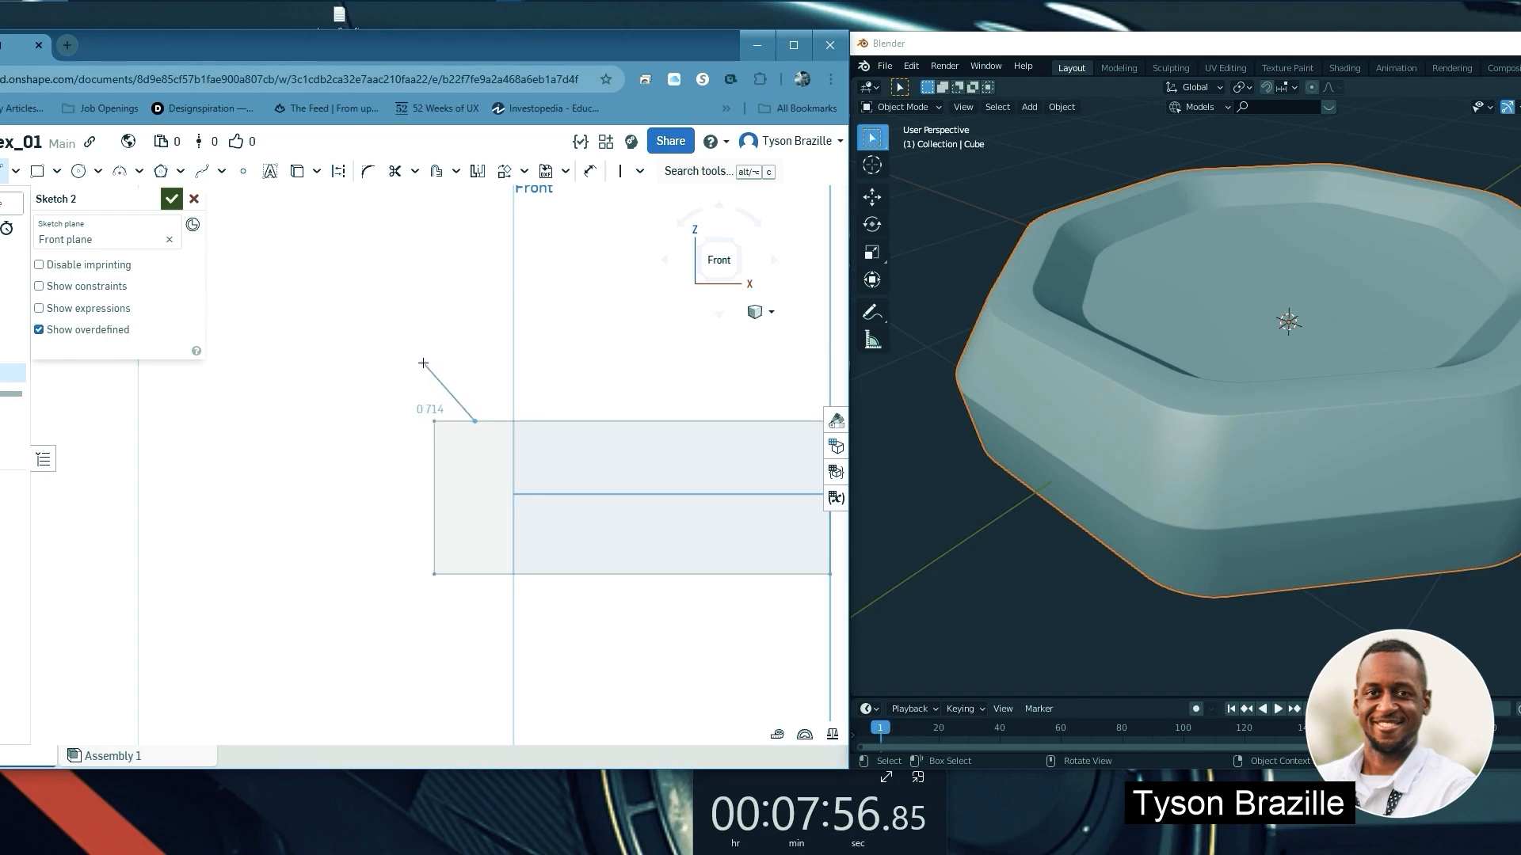
{"action": "left_click", "coordinate": [422, 361]}
{"action": "left_click", "coordinate": [339, 360]}
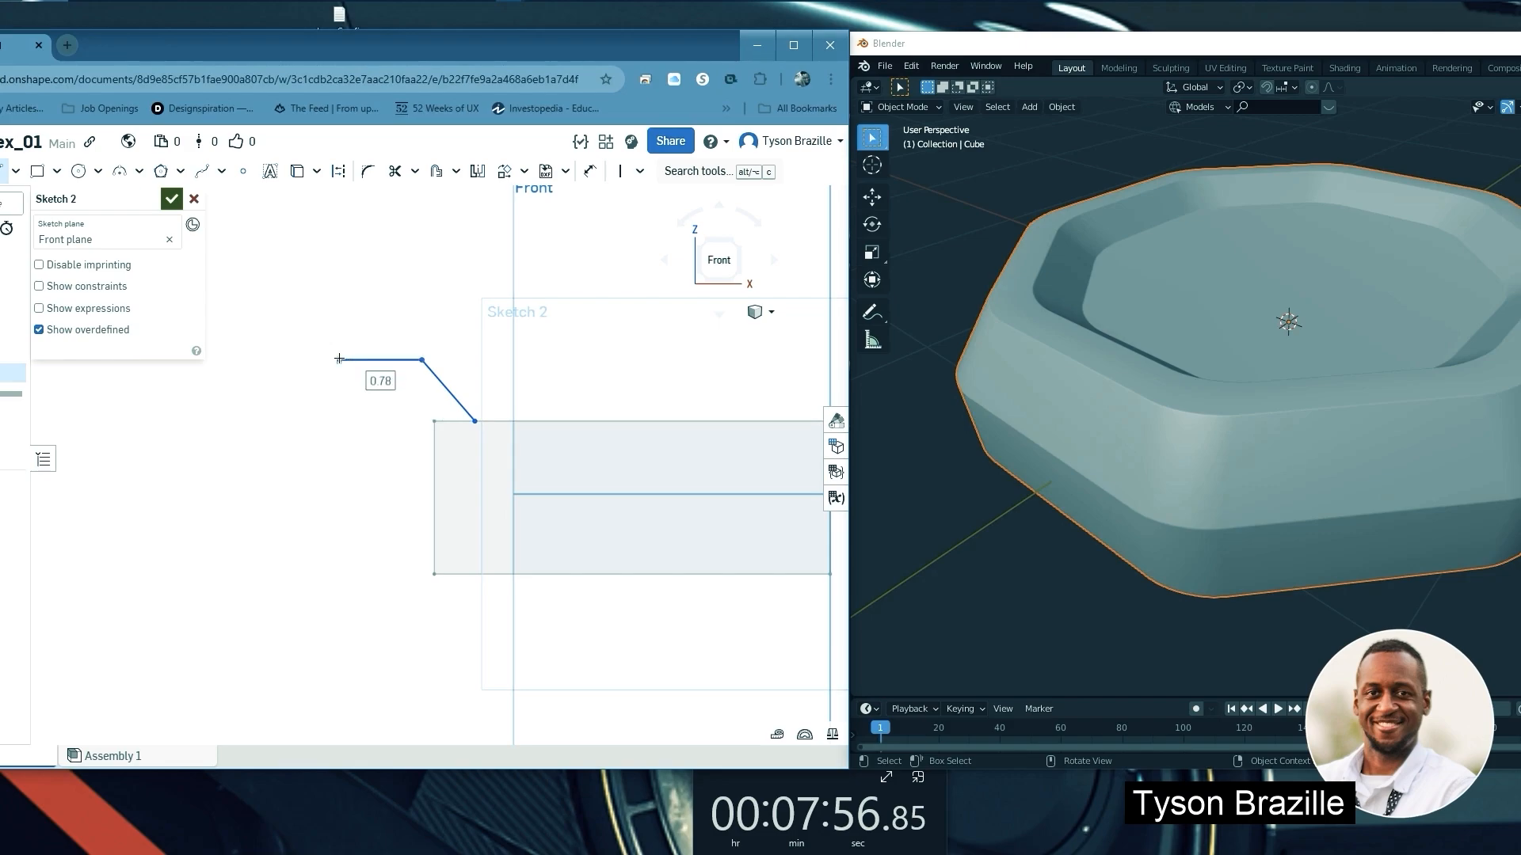
{"action": "left_click", "coordinate": [284, 444]}
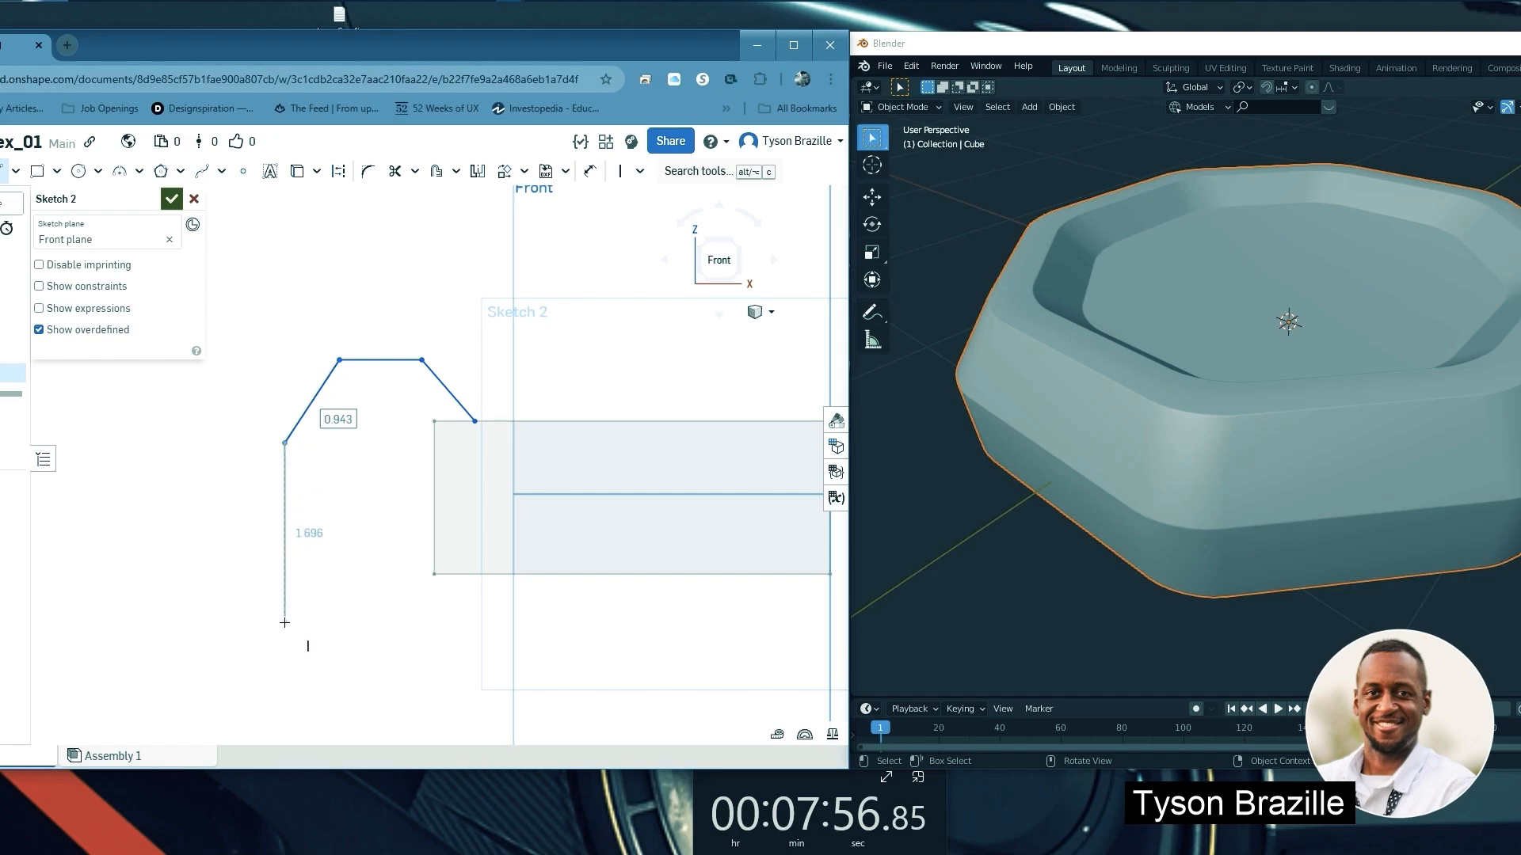
{"action": "left_click", "coordinate": [285, 563]}
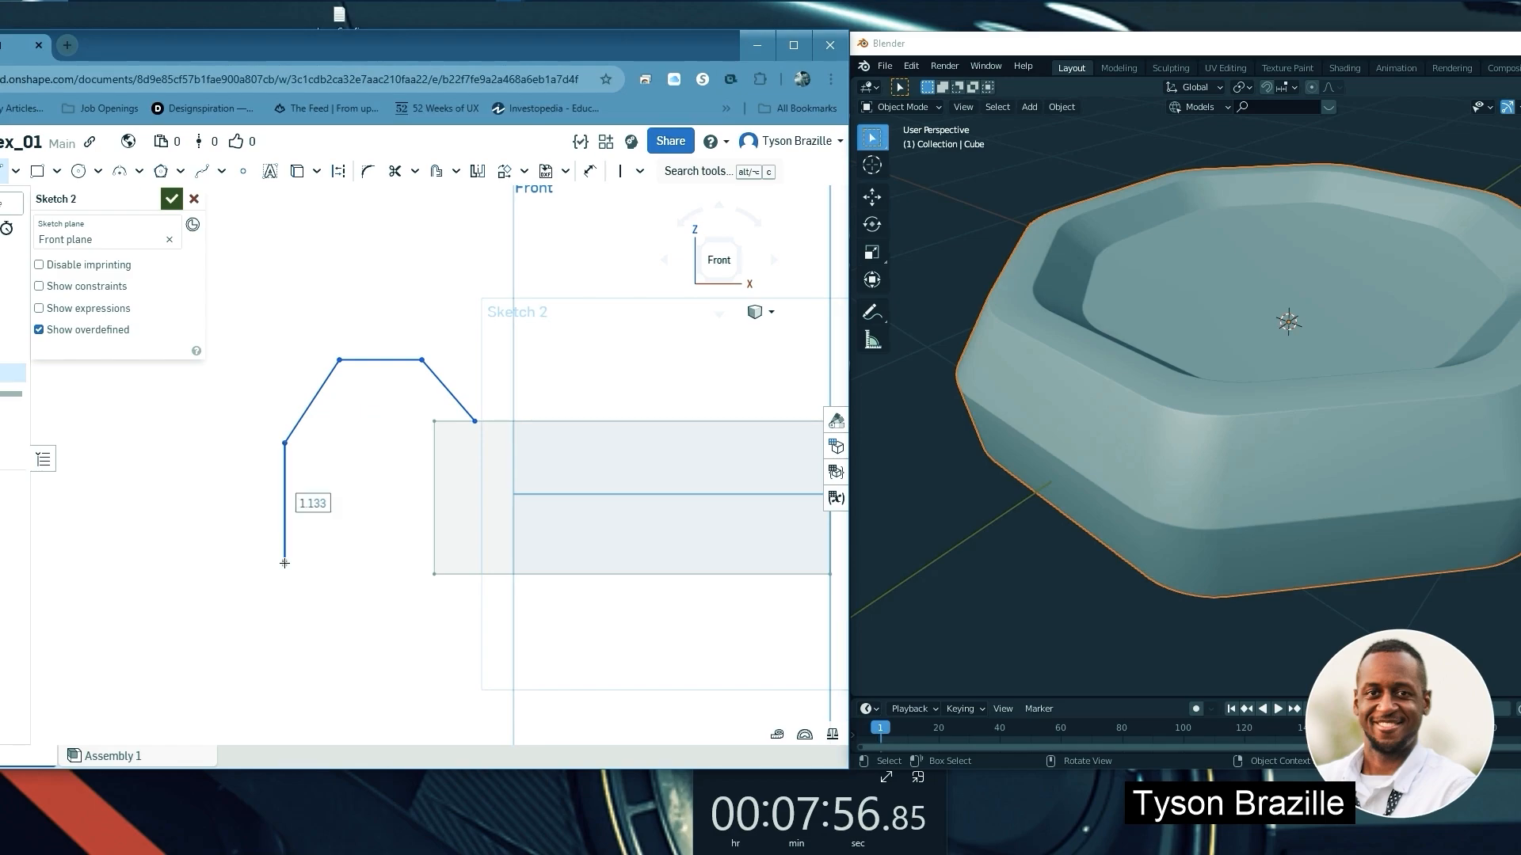
{"action": "left_click", "coordinate": [339, 612]}
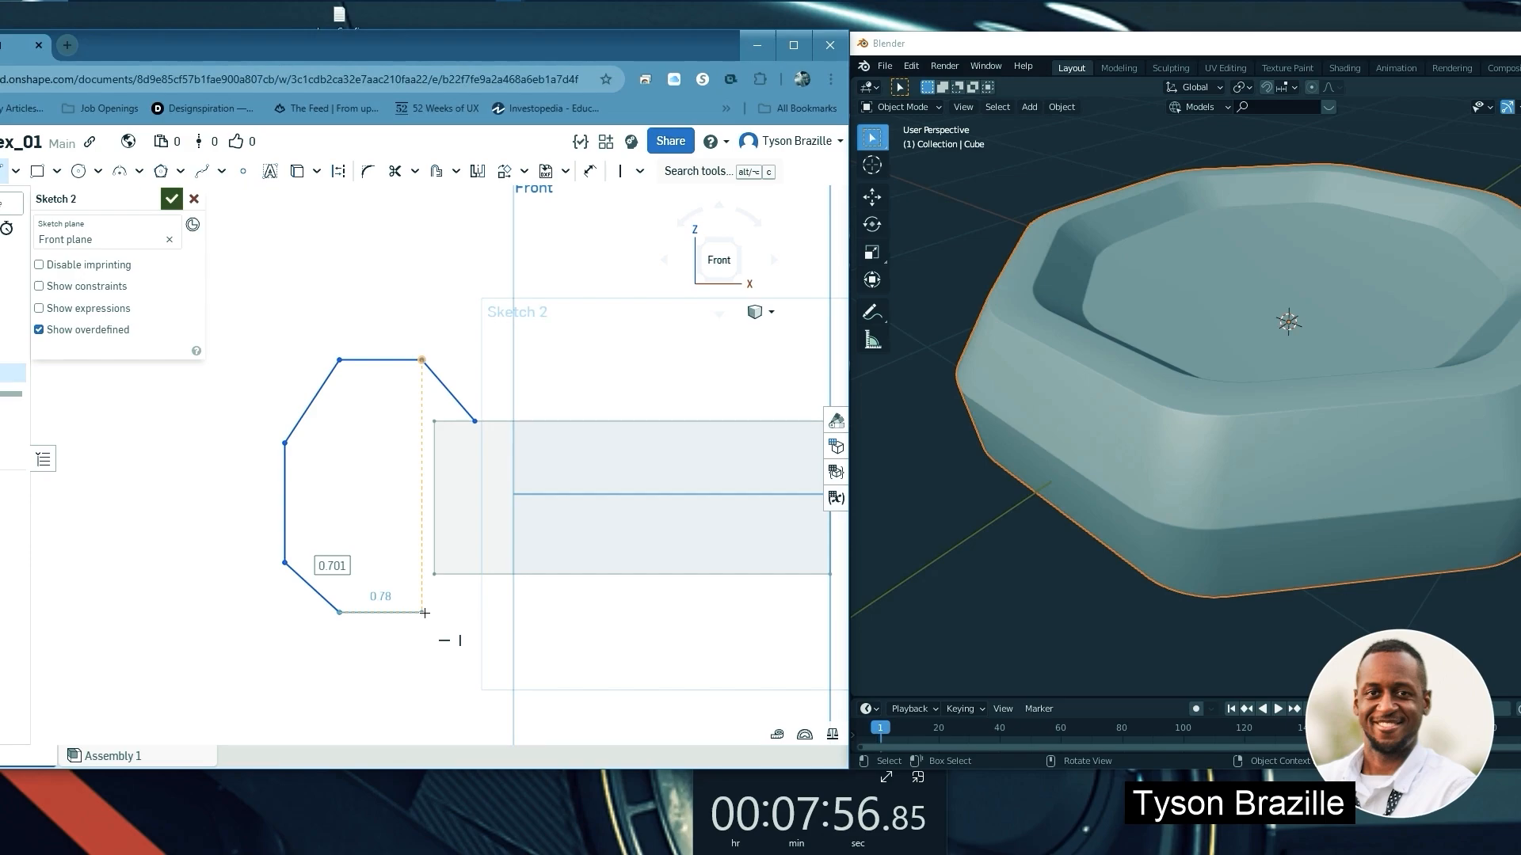
{"action": "left_click", "coordinate": [423, 612]}
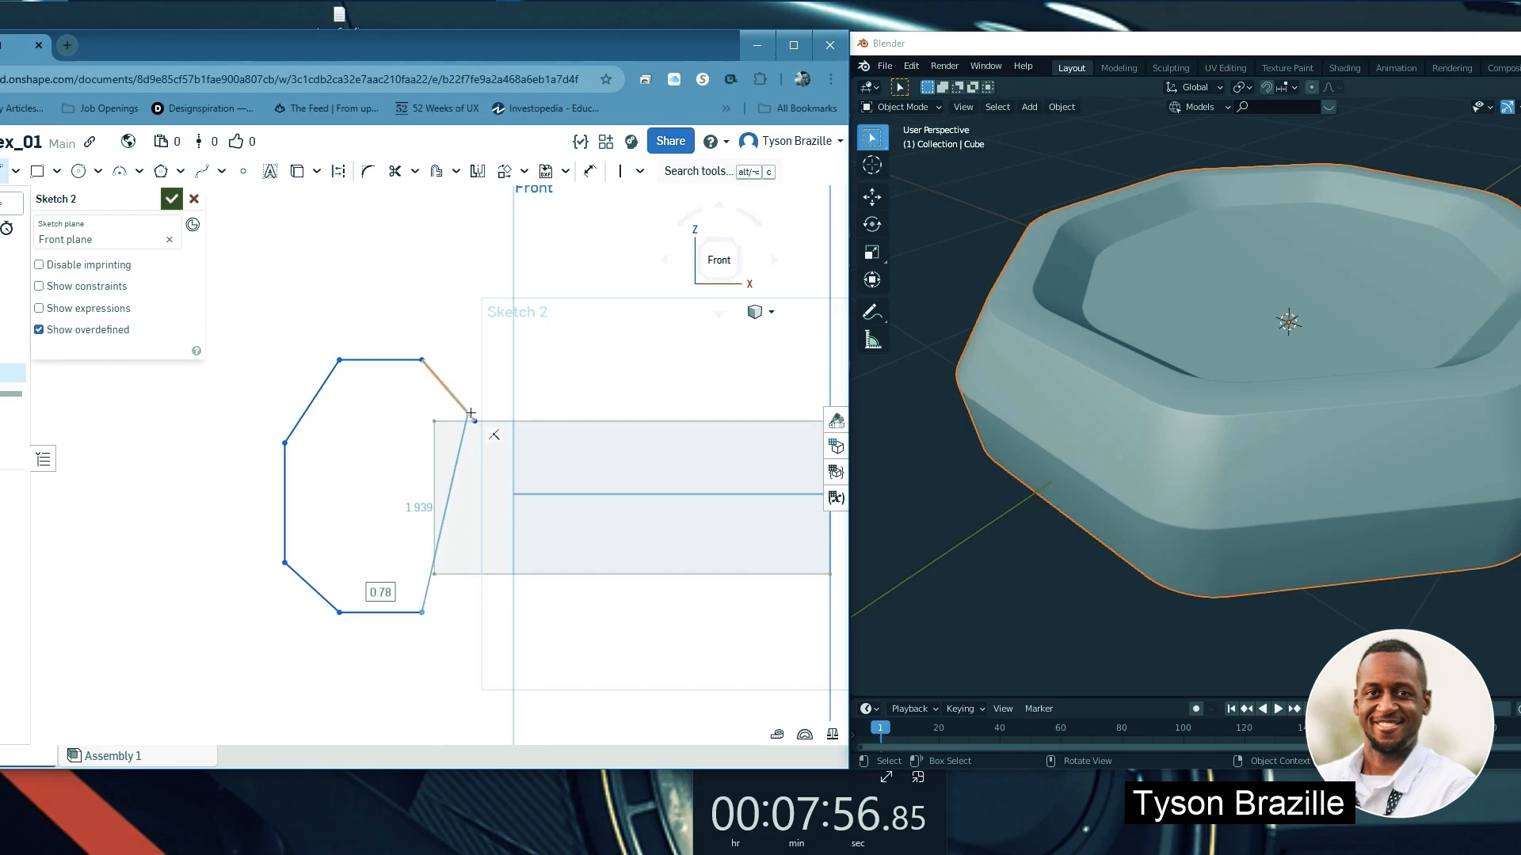
{"action": "left_click", "coordinate": [475, 597]}
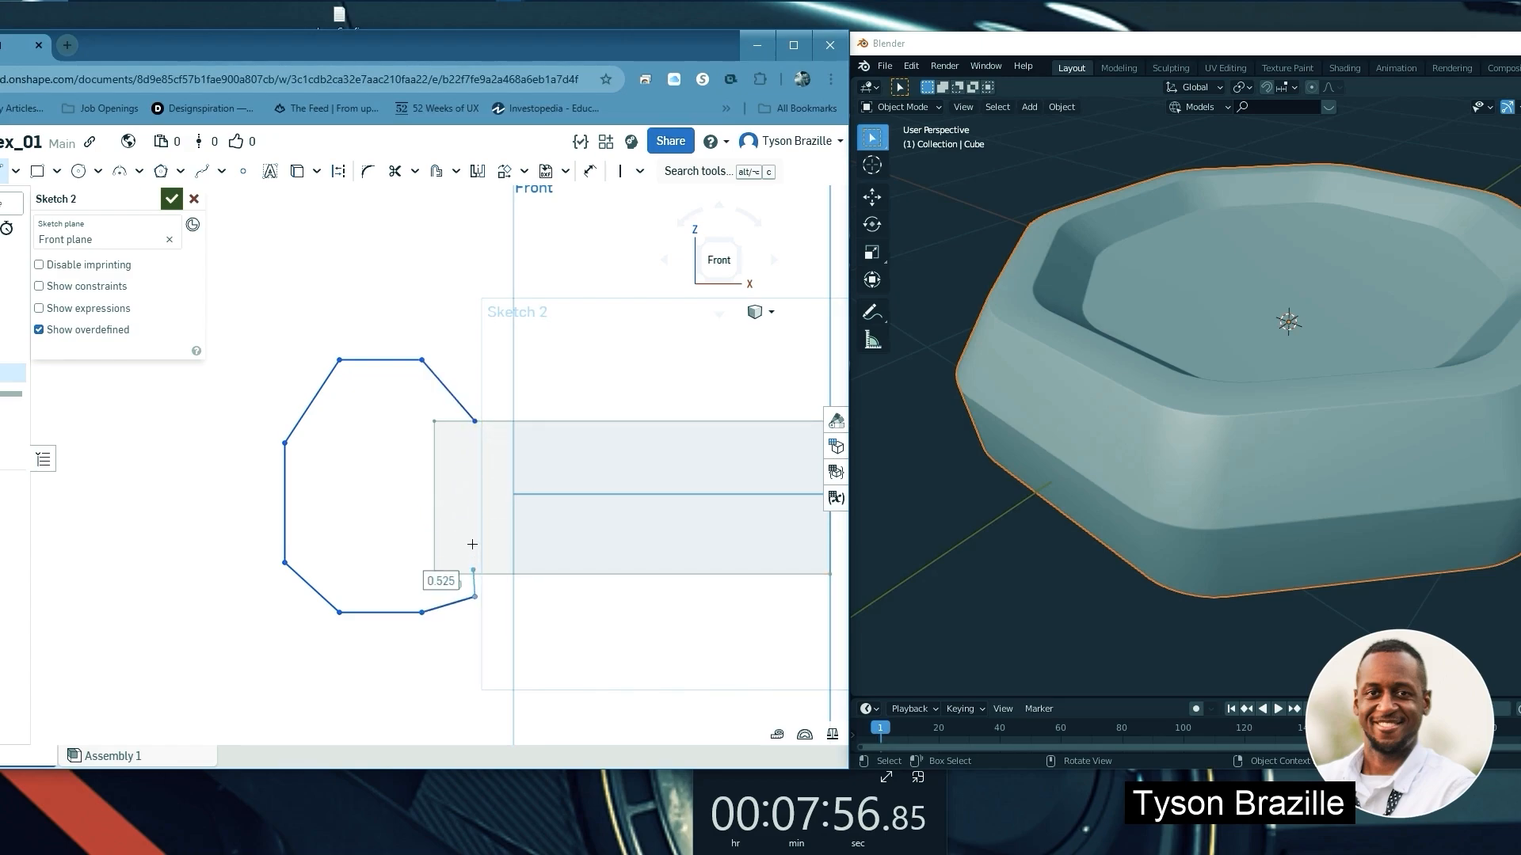
{"action": "left_click", "coordinate": [475, 423]}
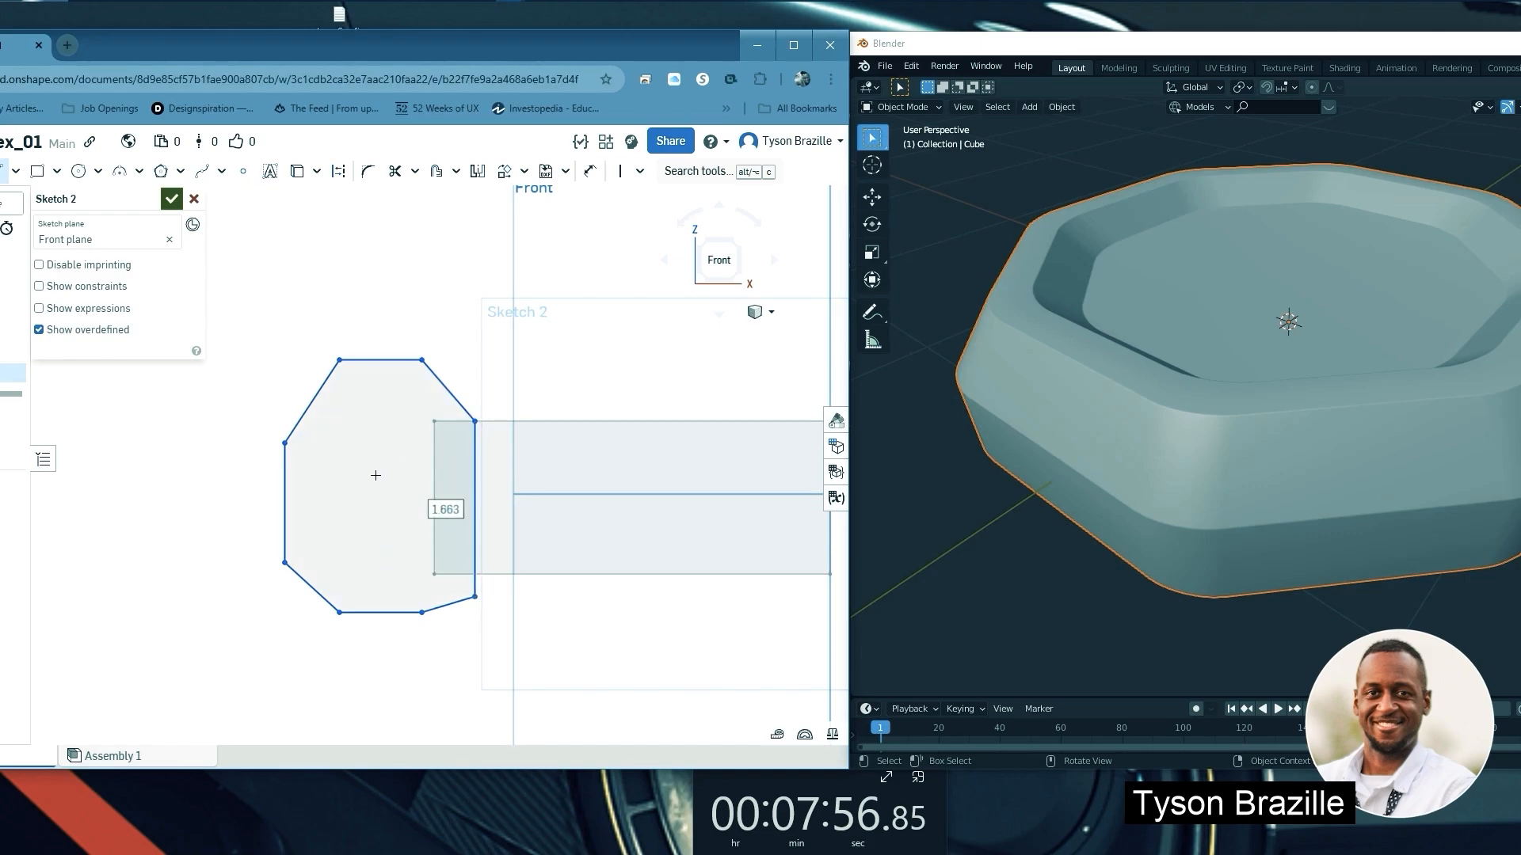
Discard the open eight-sided outline sketch and delete the finished rectangle sketch
{"action": "scroll", "coordinate": [360, 560], "scroll_direction": "down", "scroll_amount": 3}
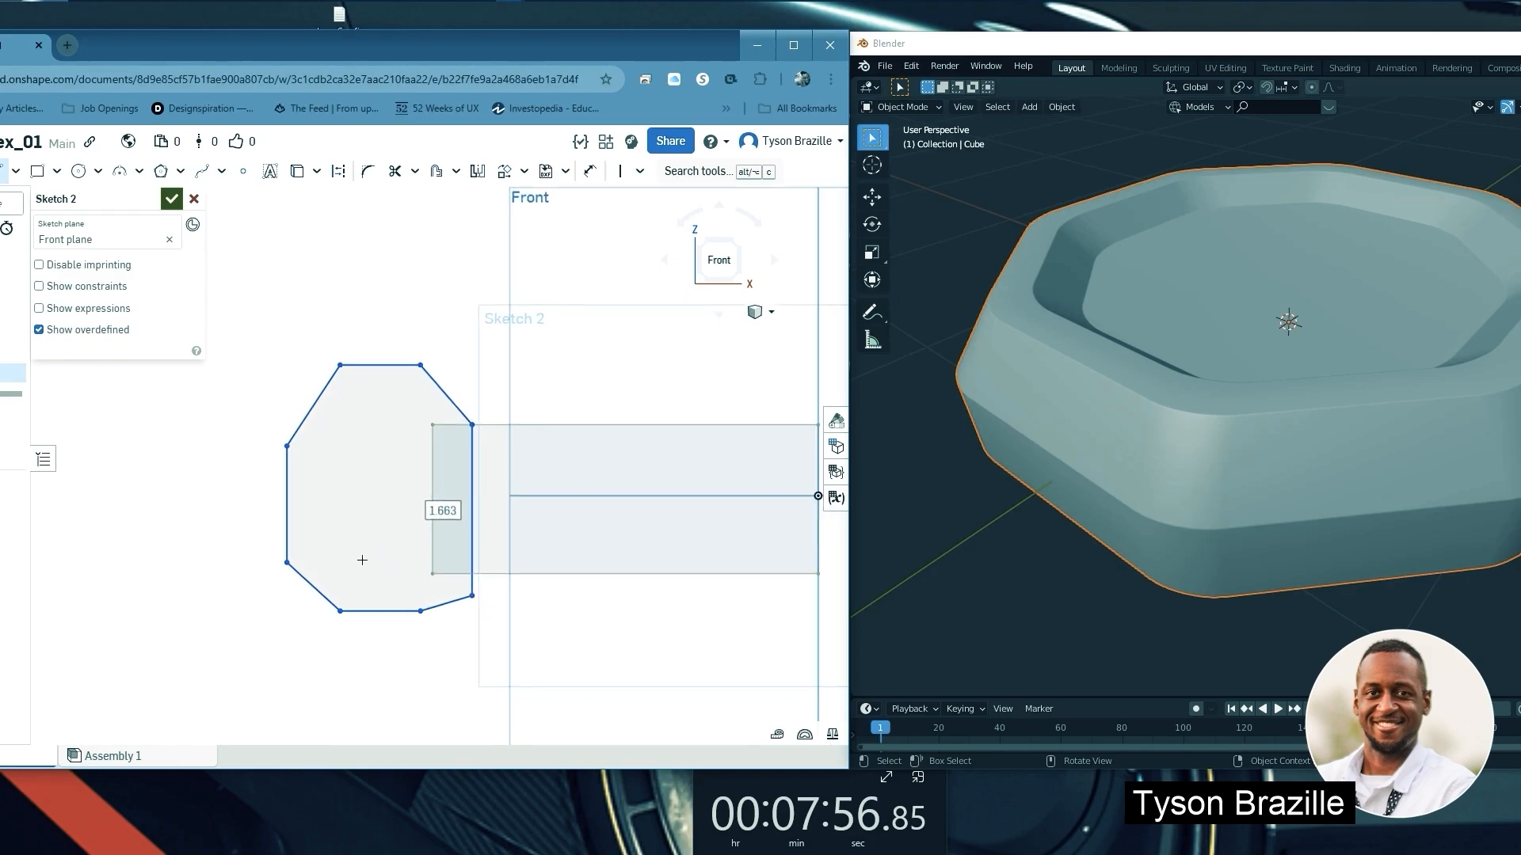
{"action": "scroll", "coordinate": [468, 540], "scroll_direction": "up", "scroll_amount": 2}
{"action": "middle_click_drag", "start_coordinate": [426, 539], "coordinate": [392, 510]}
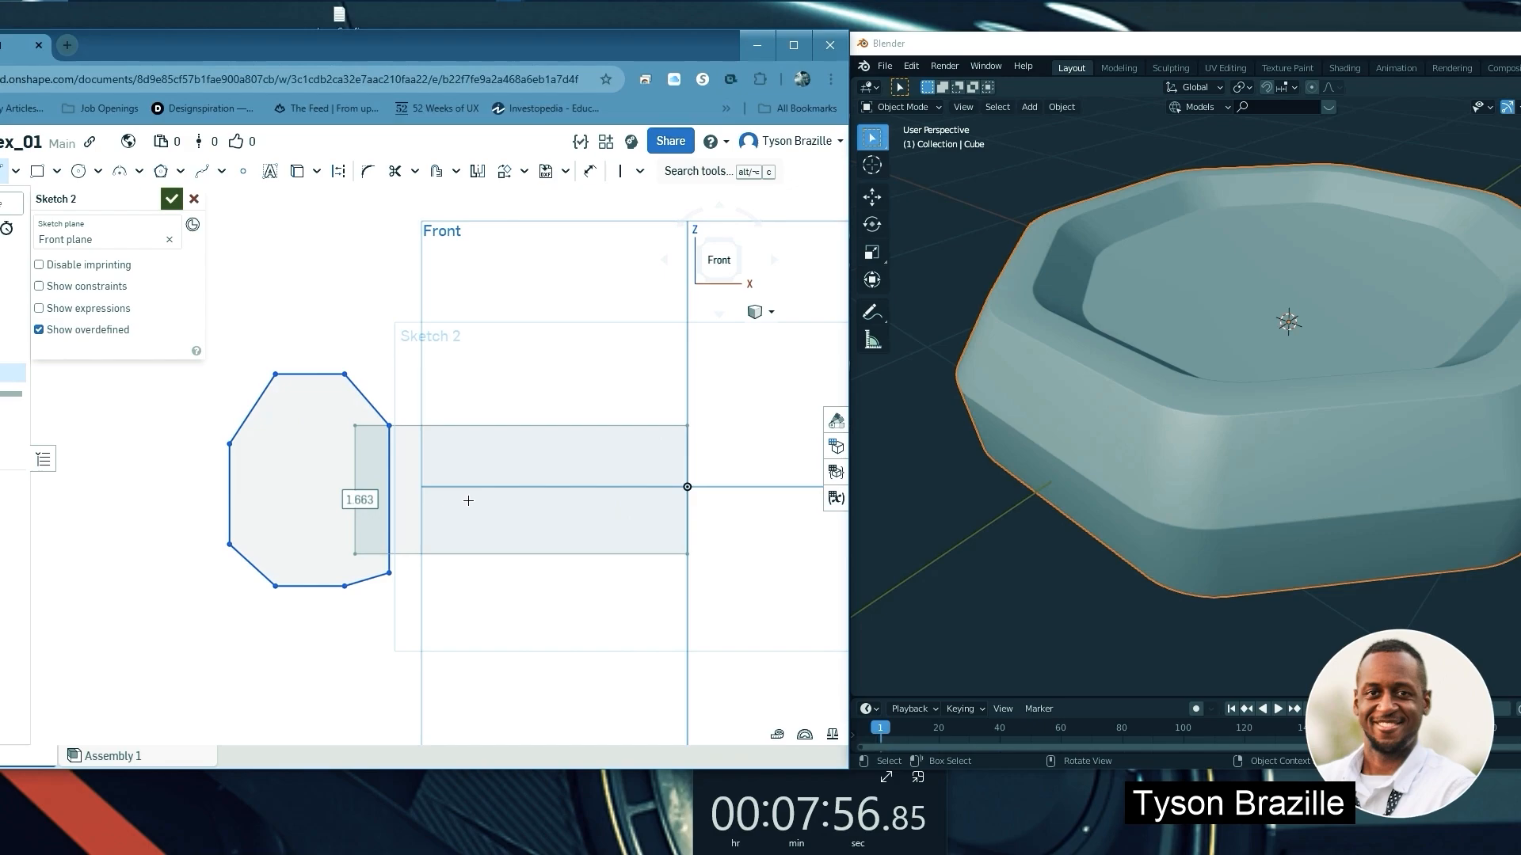
{"action": "left_click", "coordinate": [194, 198]}
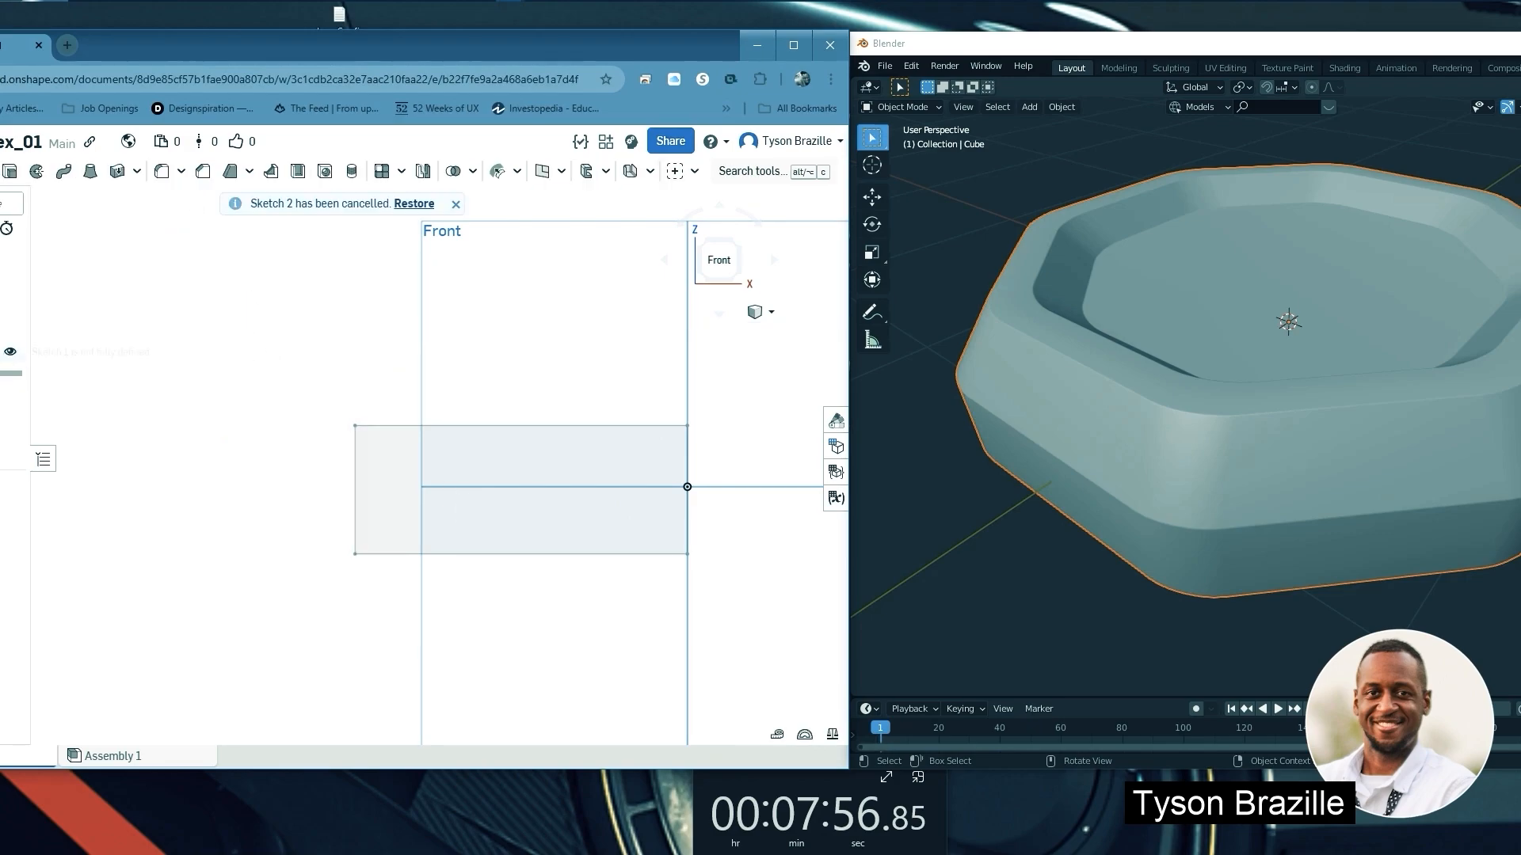
{"action": "right_click", "coordinate": [12, 352]}
{"action": "left_click", "coordinate": [24, 643]}
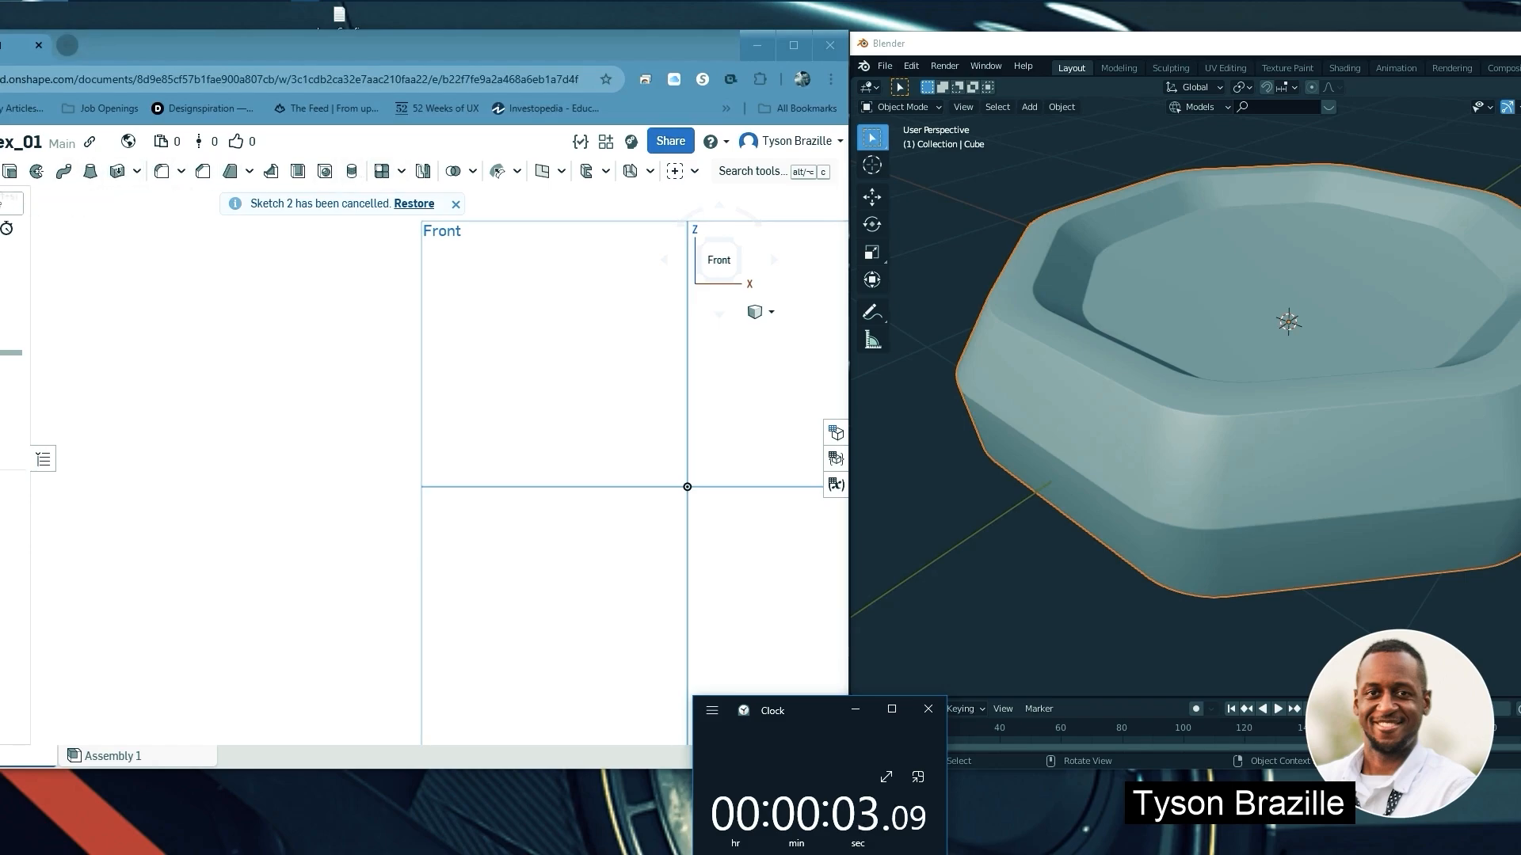
Start a sketch on the Front plane and draw a corner rectangle about 4.13 by 1.5 in from the vertical axis toward negative X
{"action": "left_click", "coordinate": [36, 171]}
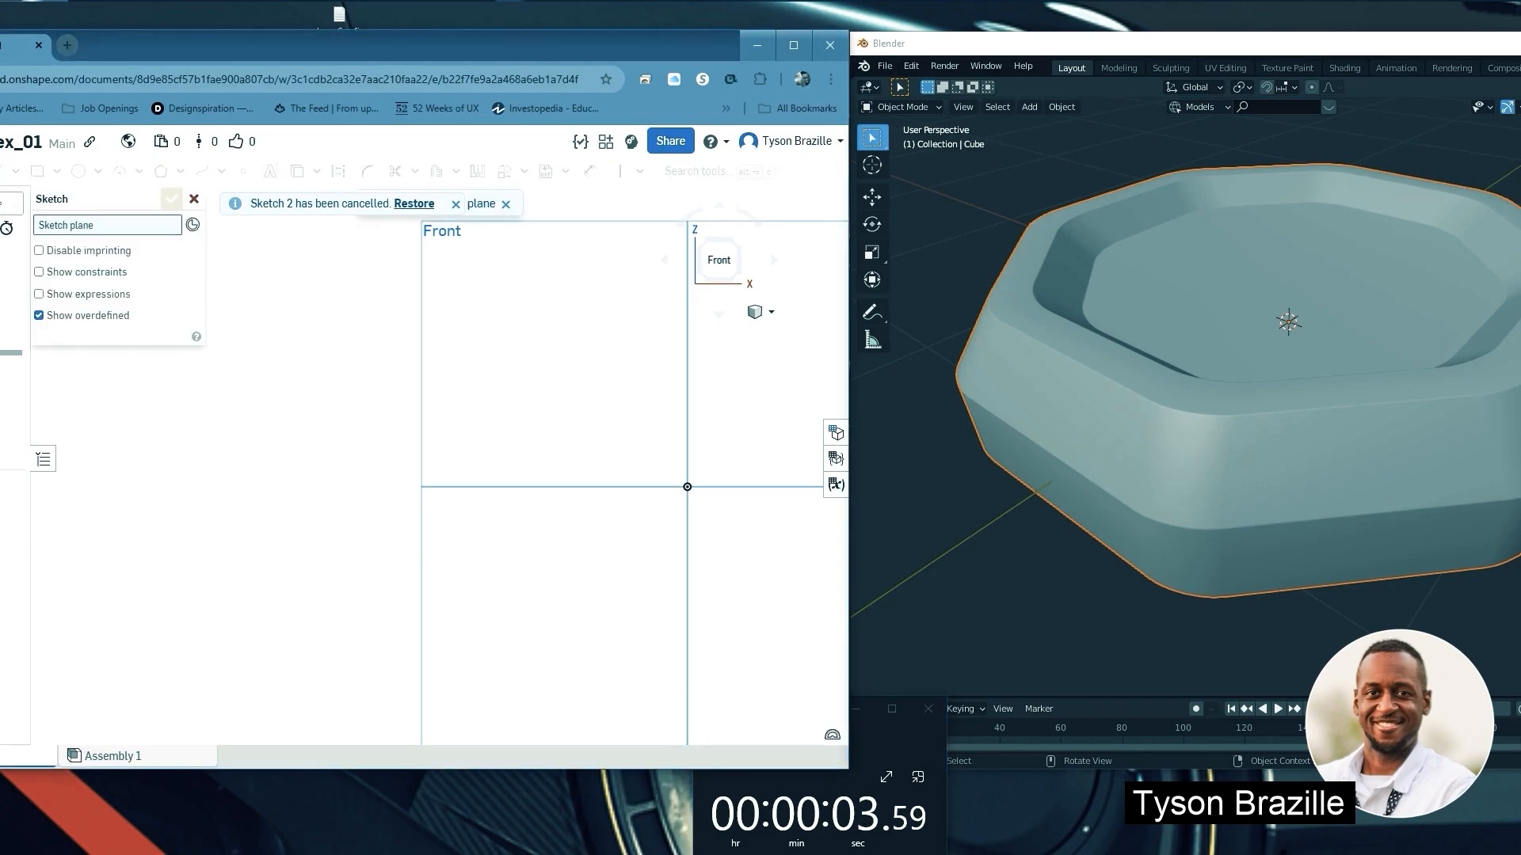
{"action": "left_click", "coordinate": [194, 199]}
{"action": "left_click", "coordinate": [11, 310]}
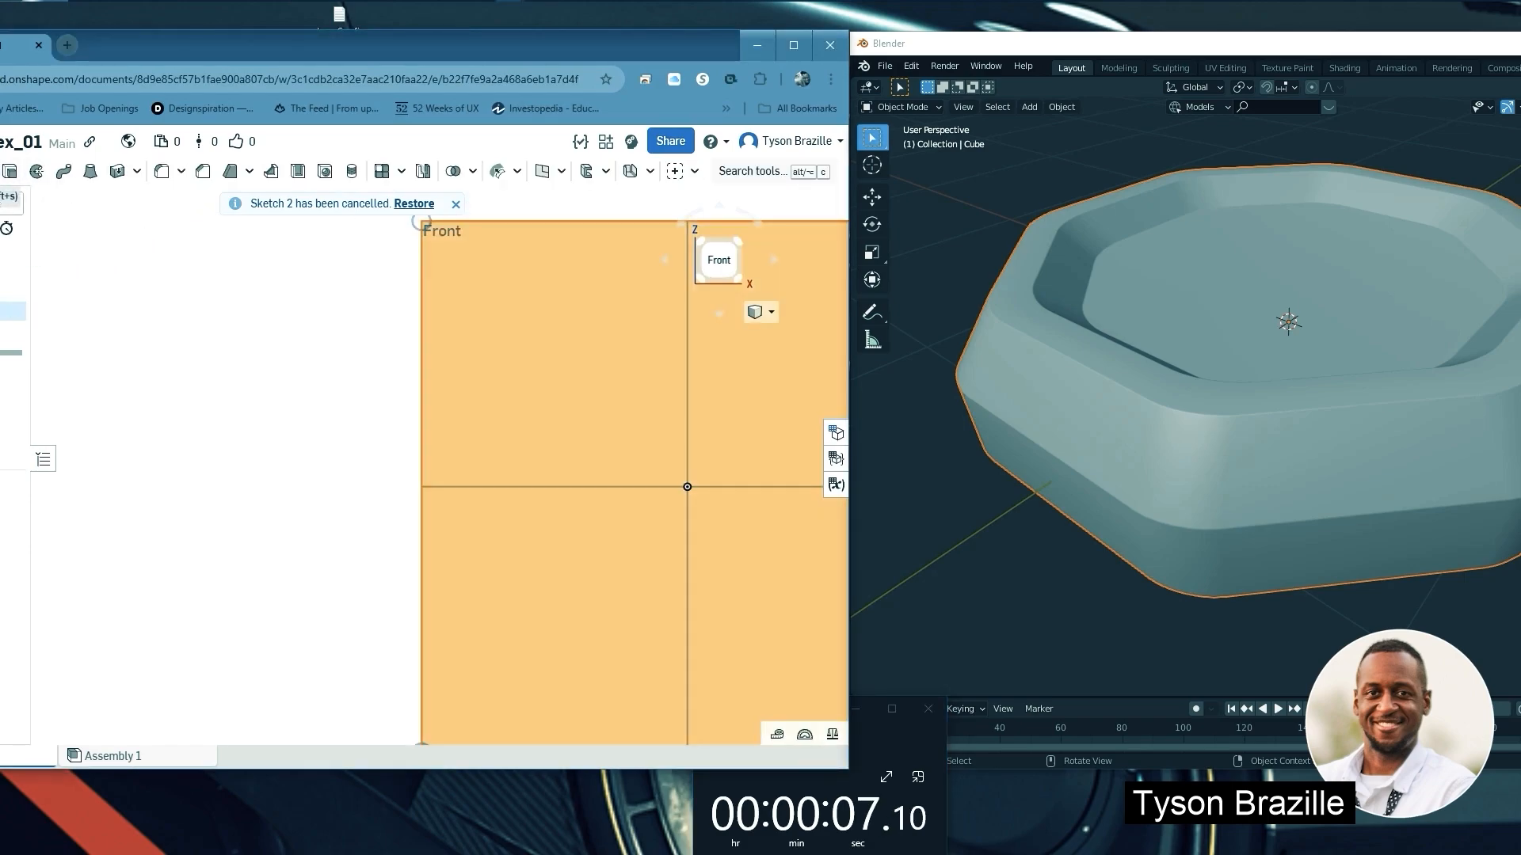
{"action": "left_click", "coordinate": [4, 176]}
{"action": "left_click", "coordinate": [36, 171]}
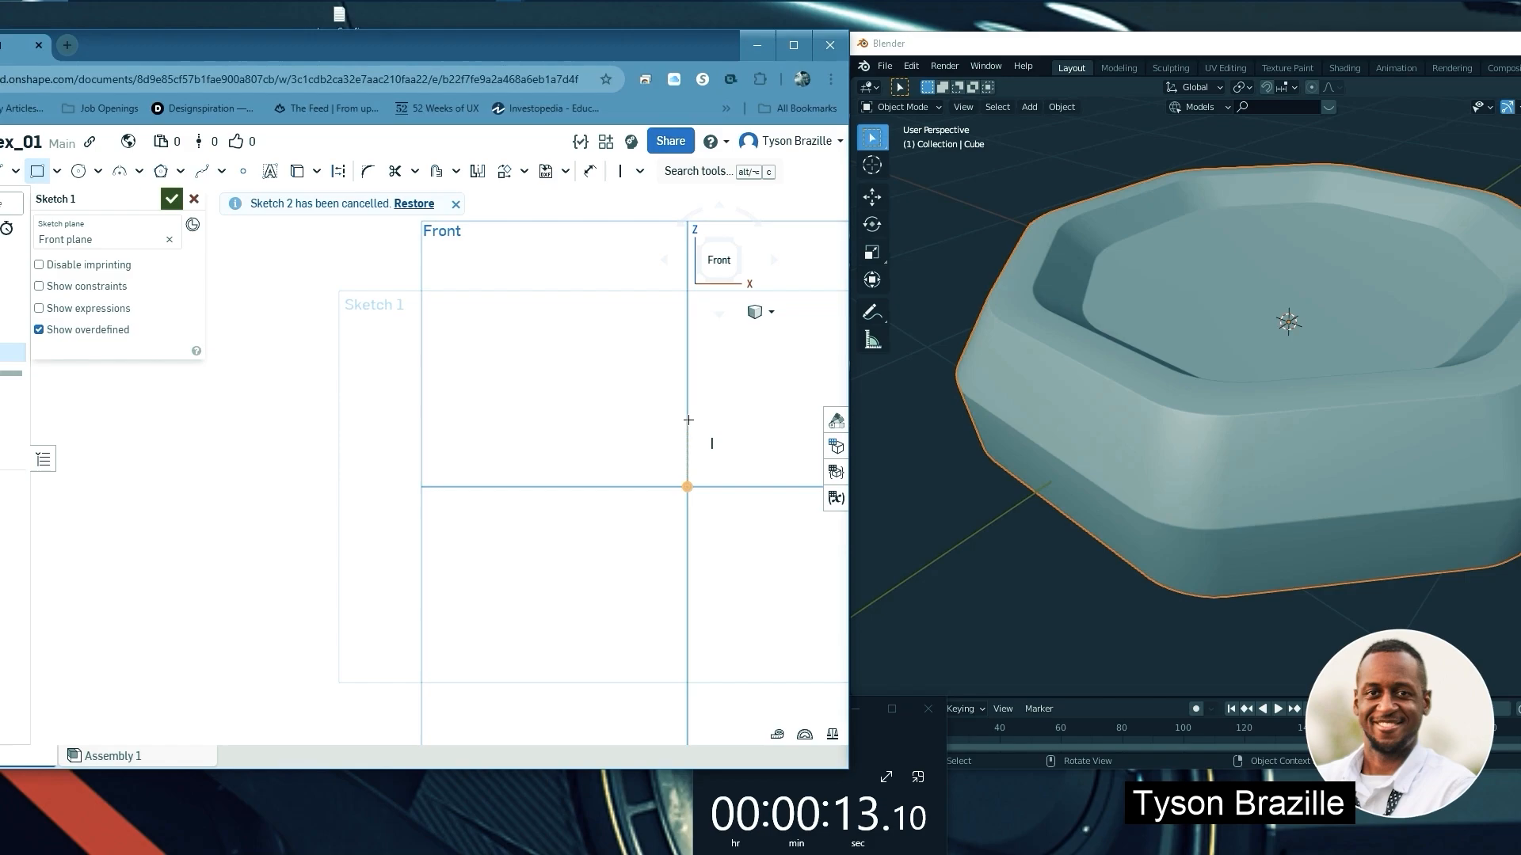
{"action": "left_click", "coordinate": [688, 418]}
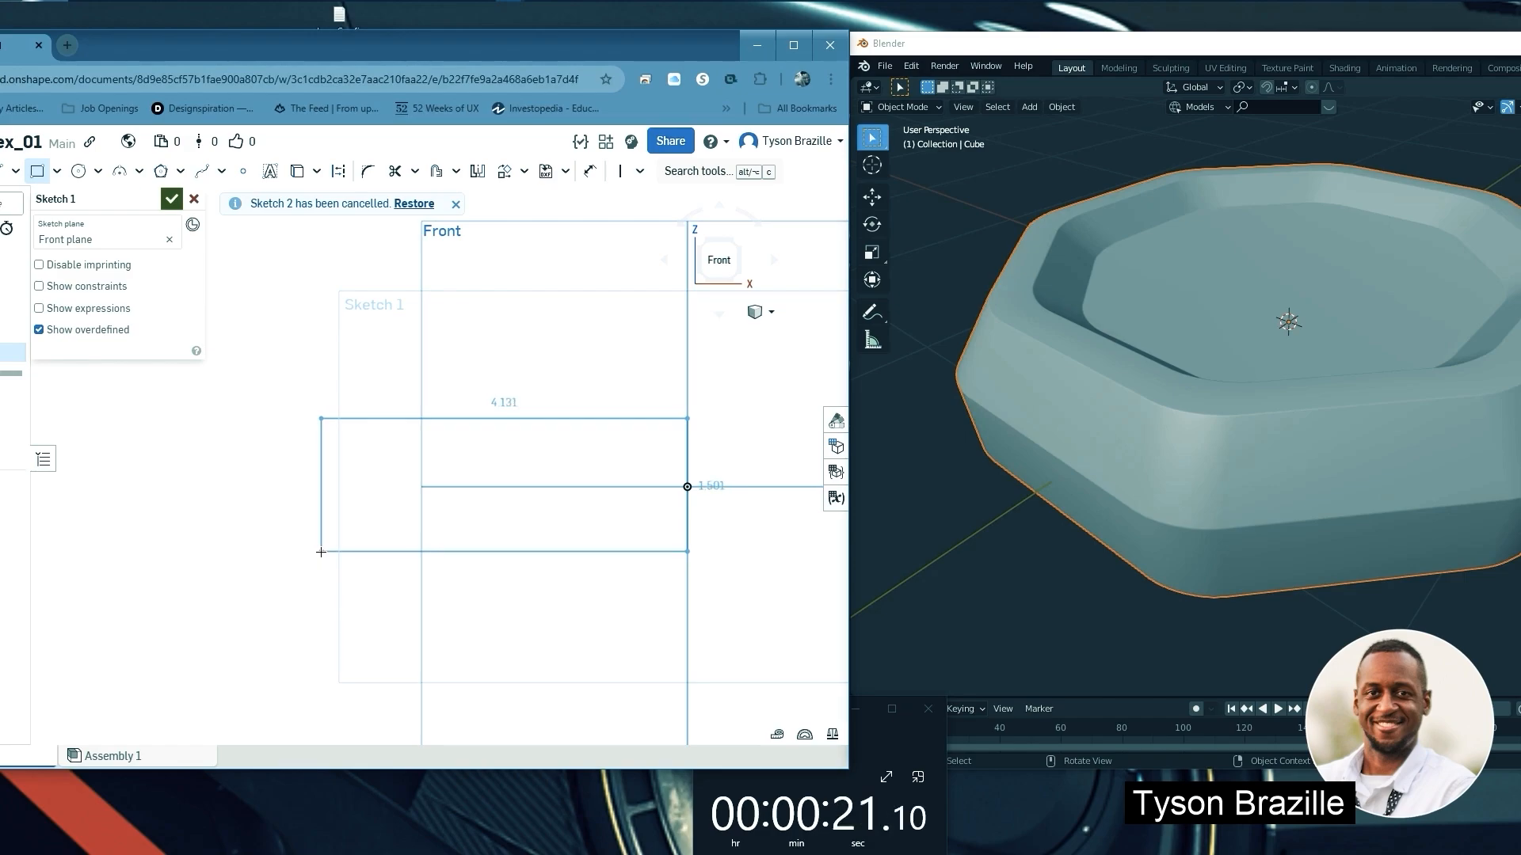
{"action": "left_click", "coordinate": [320, 552]}
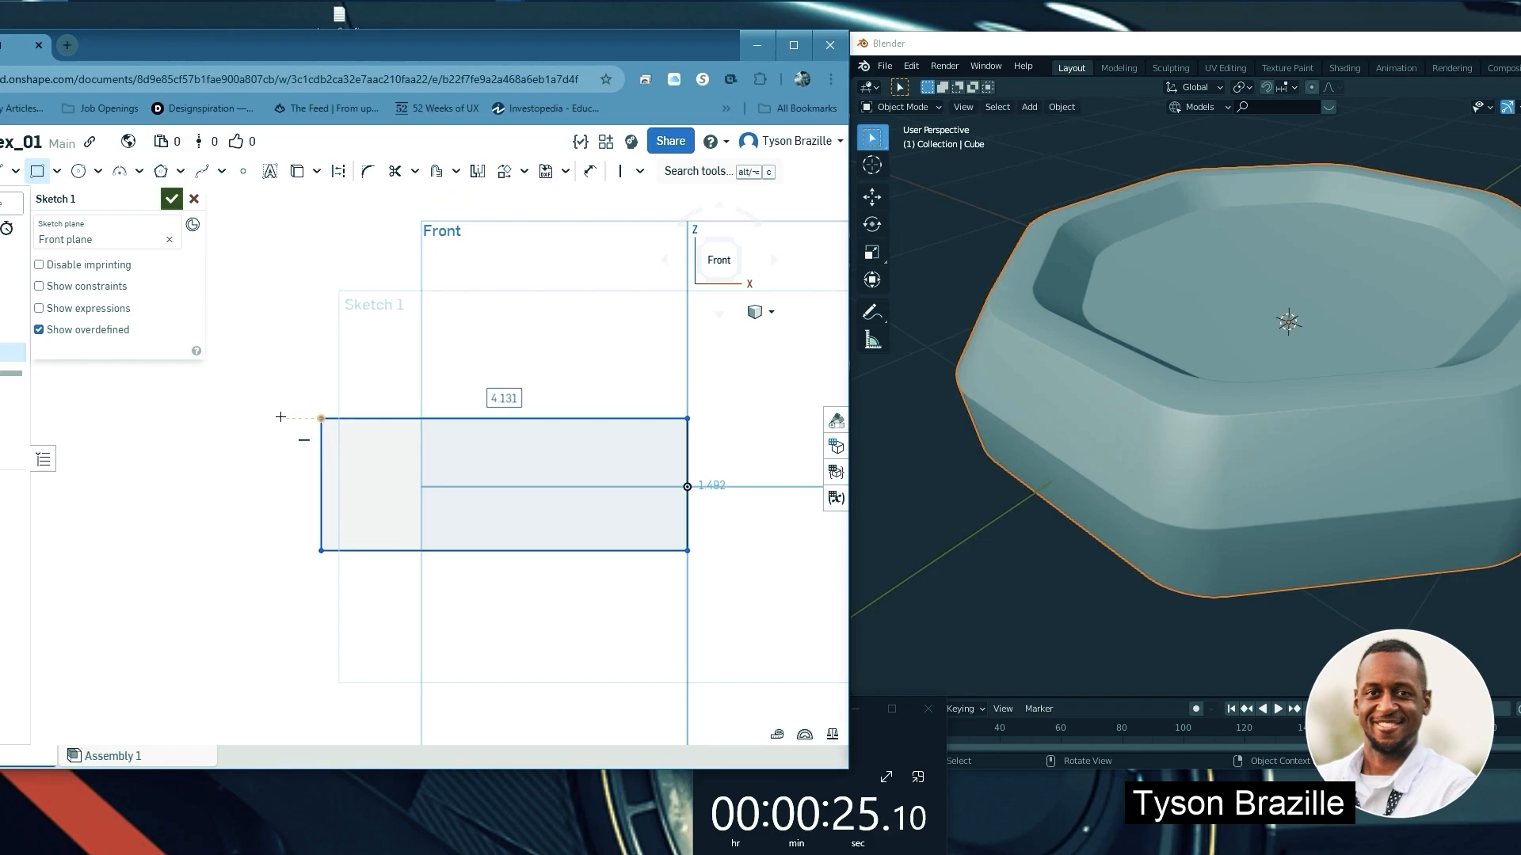
Dimension the rectangle's width between its two upper corners and set it to 1.75 in
{"action": "left_click", "coordinate": [589, 171]}
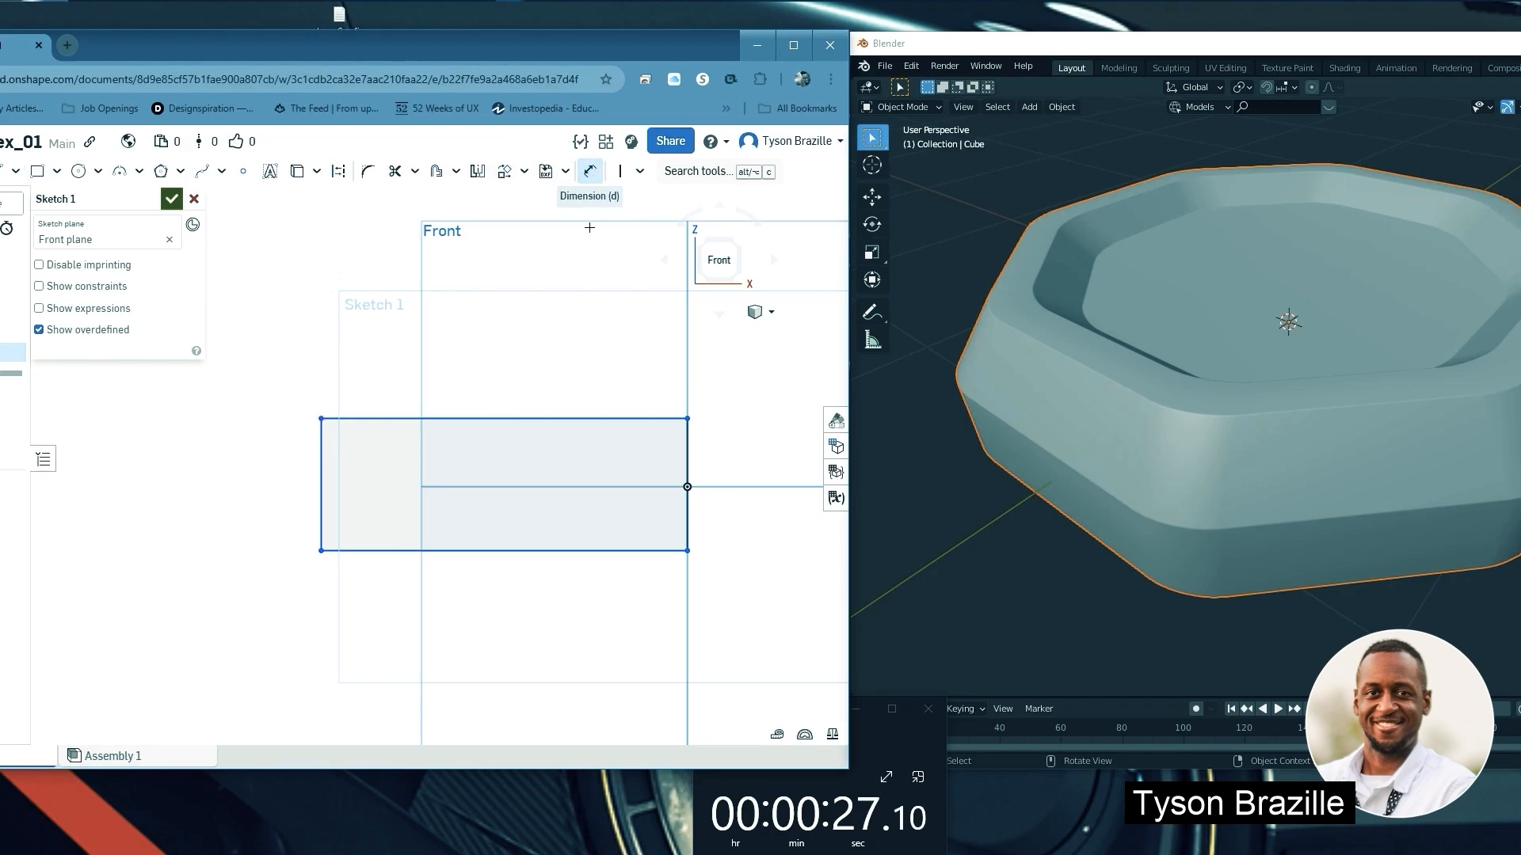
{"action": "left_click", "coordinate": [685, 417]}
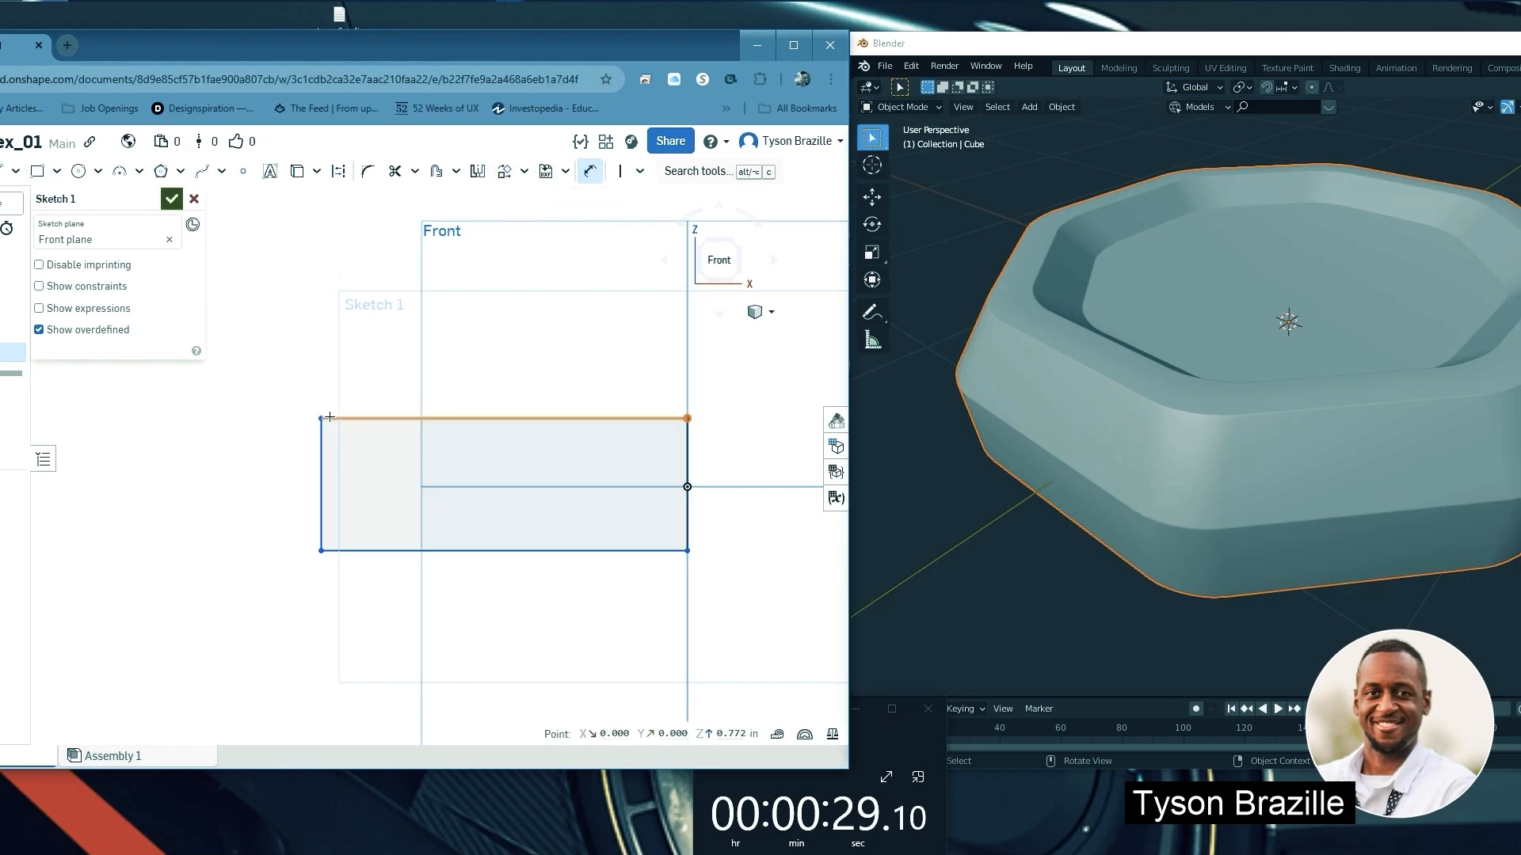
{"action": "left_click", "coordinate": [320, 418]}
{"action": "left_click", "coordinate": [407, 365]}
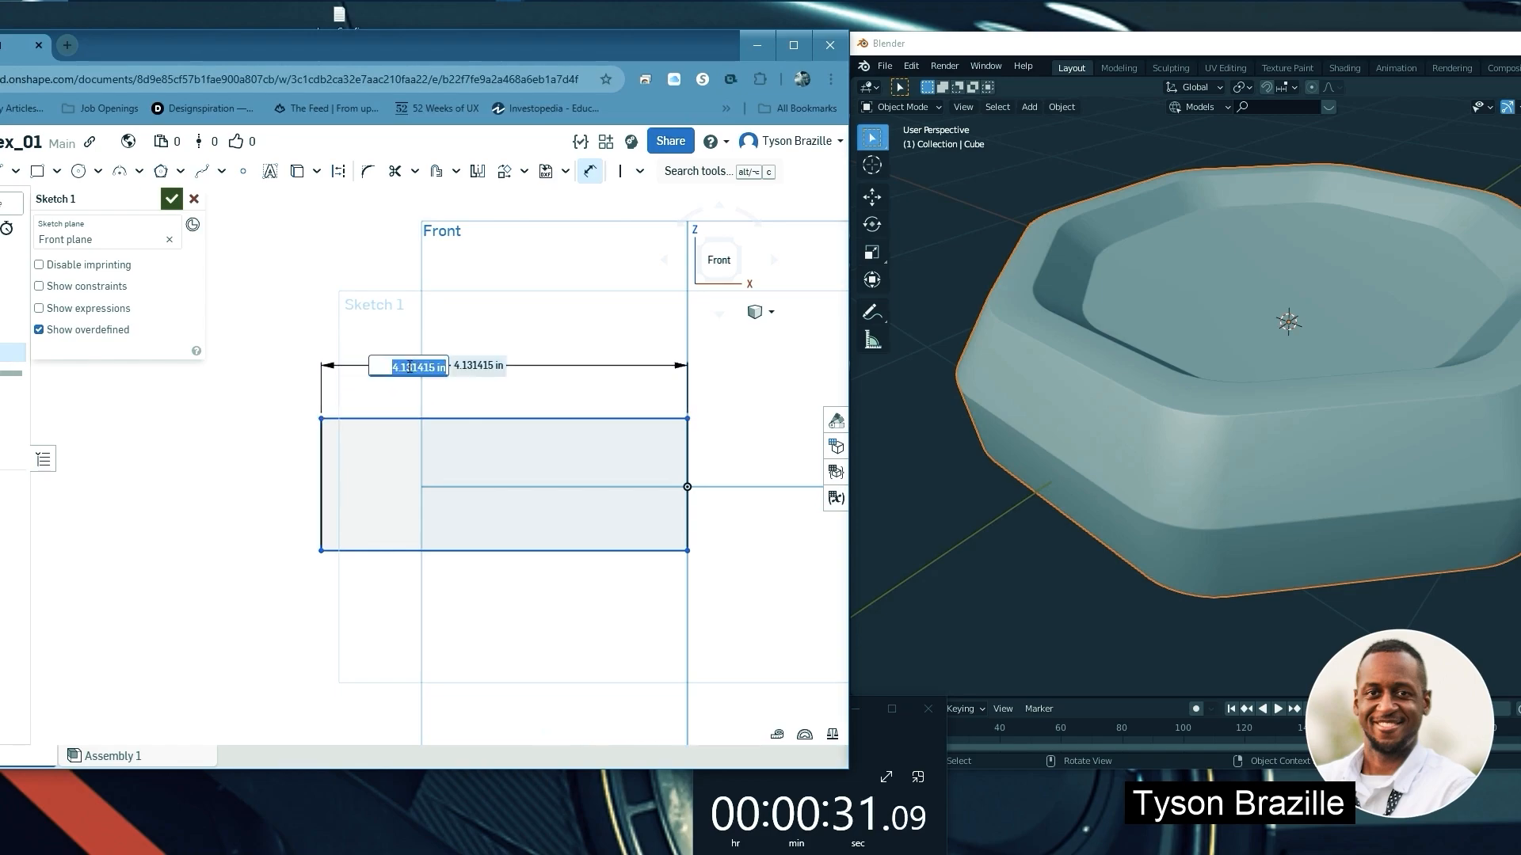
{"action": "type", "text": "1"}
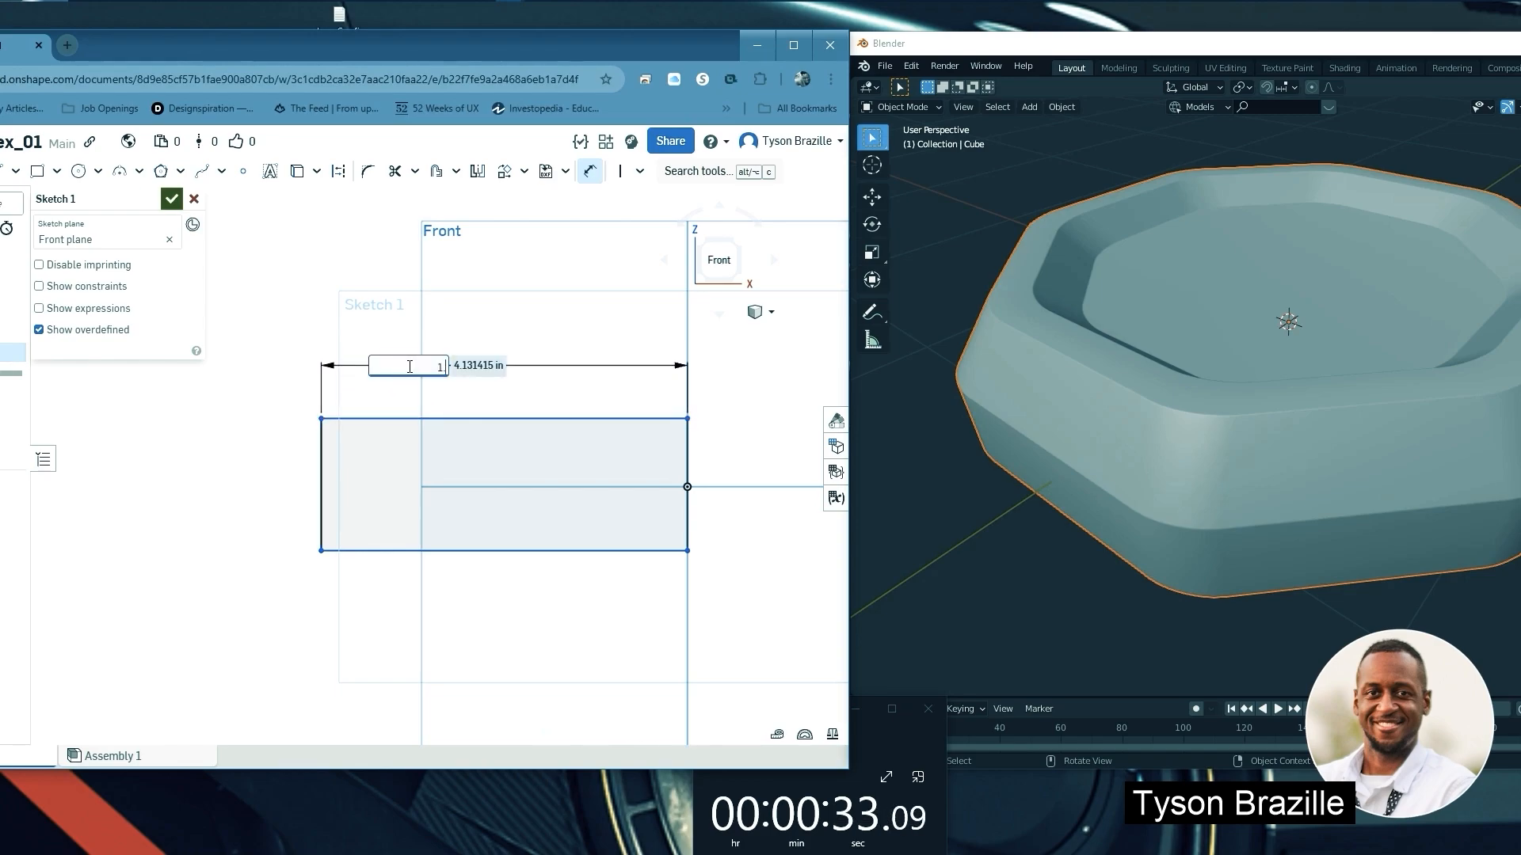
{"action": "type", "text": ".75"}
{"action": "key", "text": "Return"}
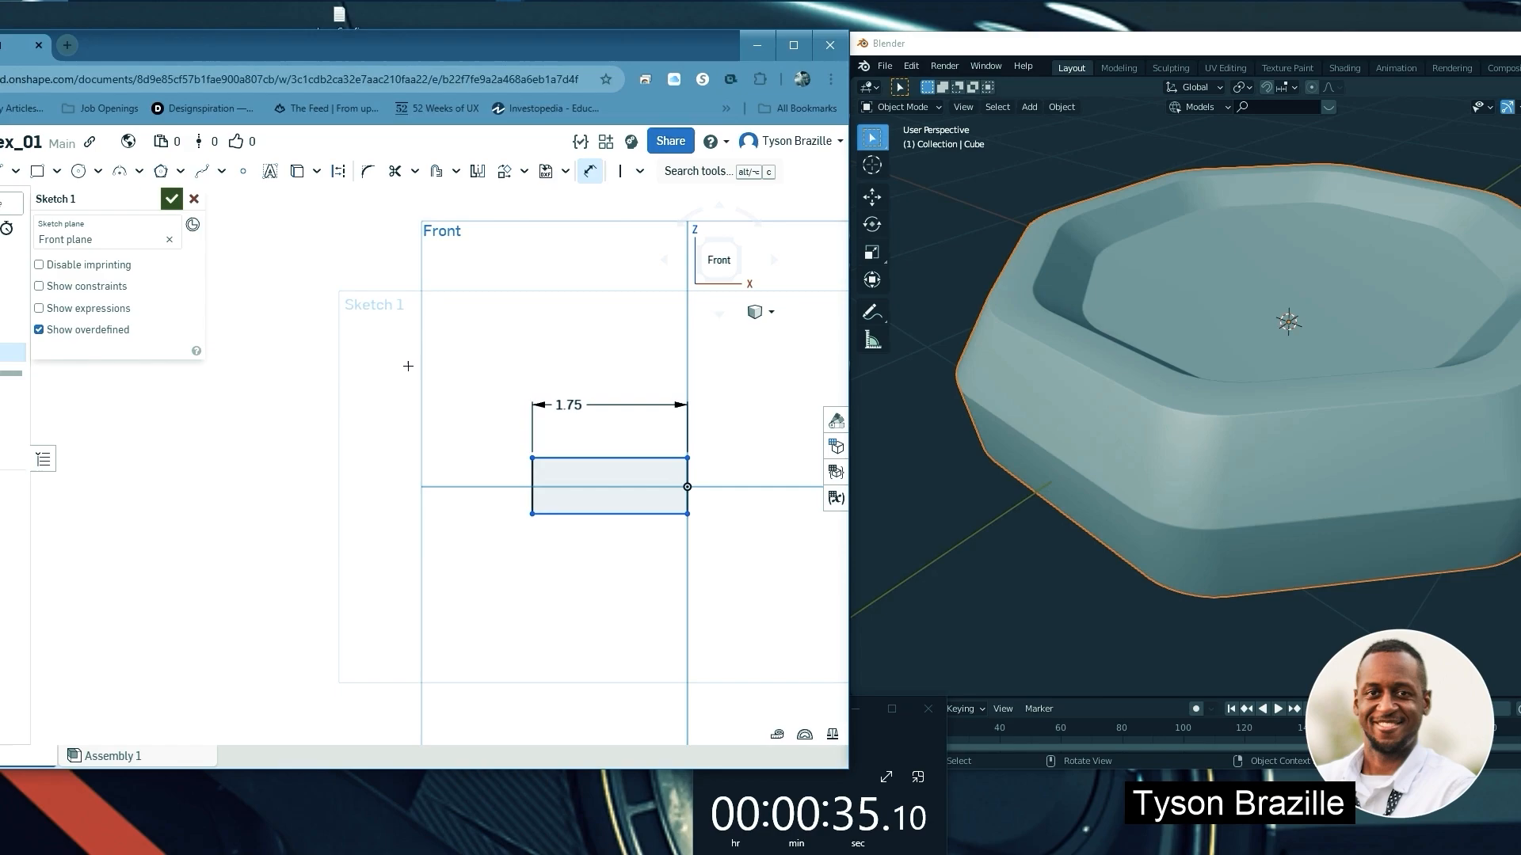
Dimension the rectangle's height between the two corners at its far end and set it to 1.65 in
{"action": "scroll", "coordinate": [399, 404], "scroll_direction": "down", "scroll_amount": 2}
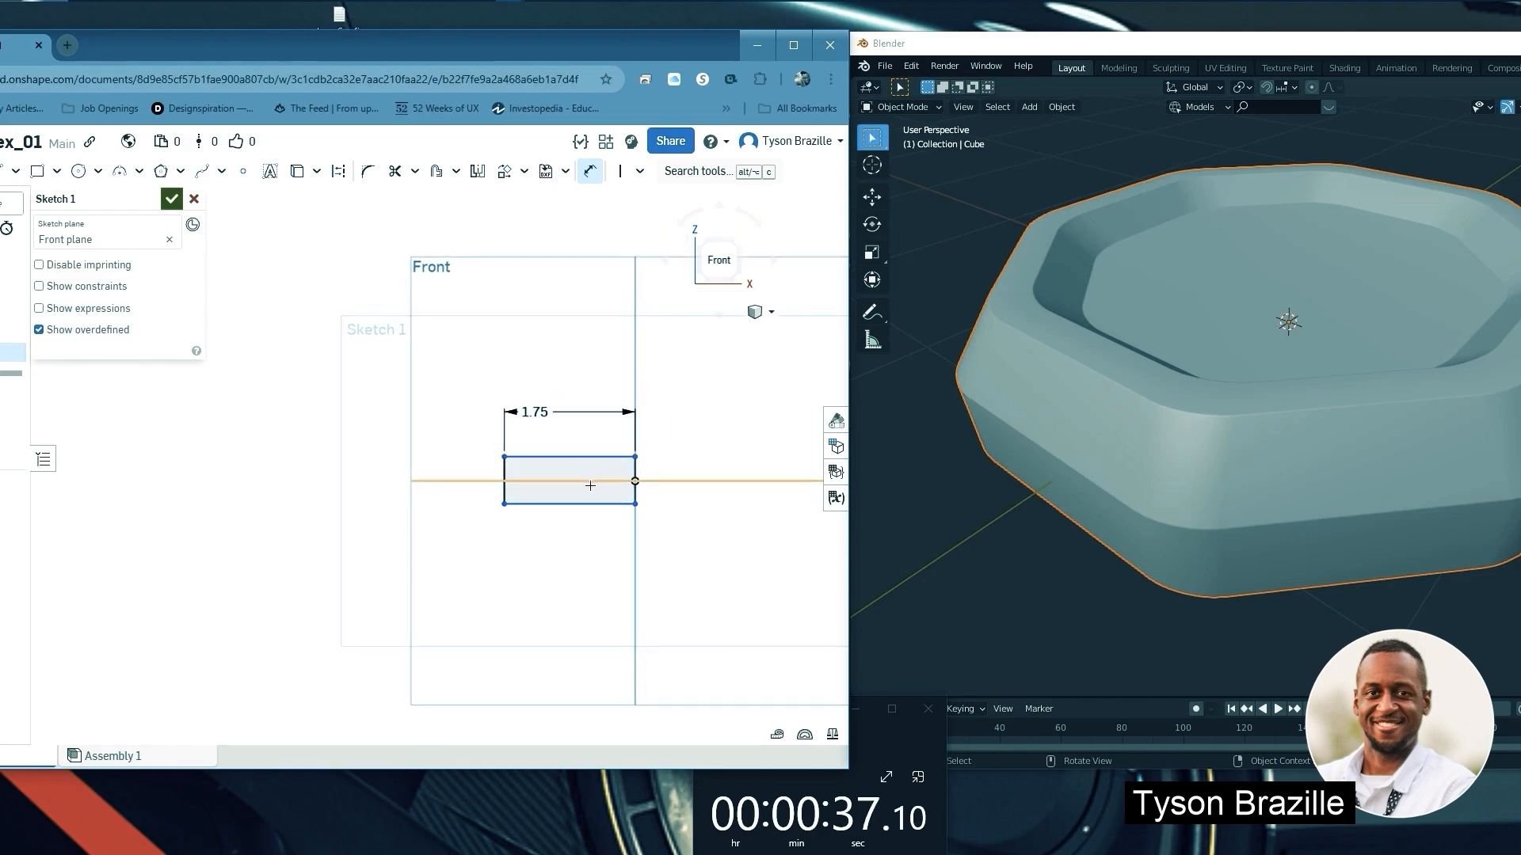
{"action": "scroll", "coordinate": [607, 485], "scroll_direction": "up", "scroll_amount": 3}
{"action": "scroll", "coordinate": [485, 459], "scroll_direction": "down", "scroll_amount": 1}
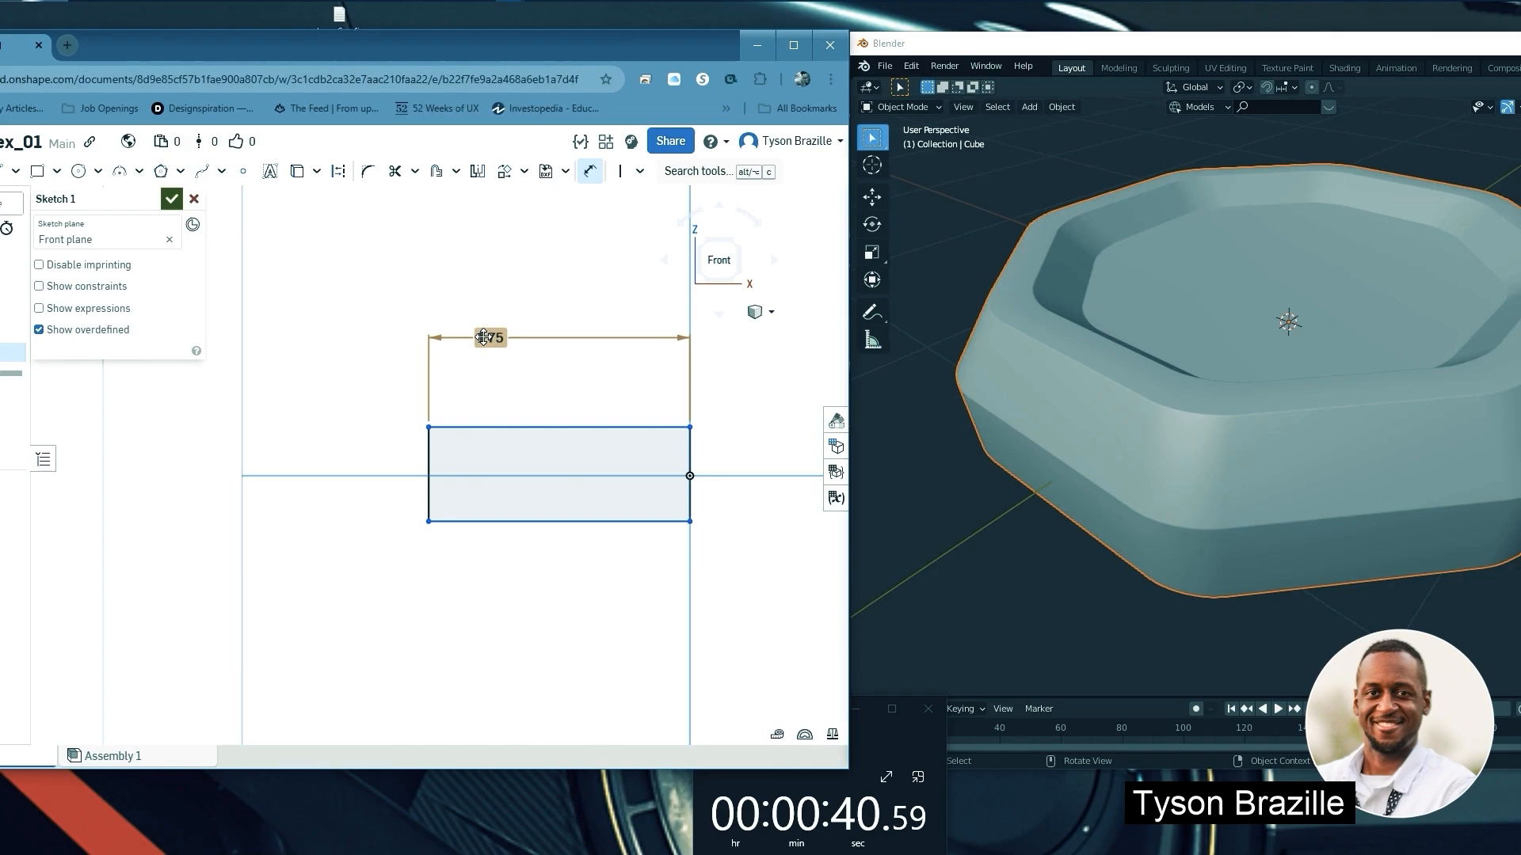
{"action": "left_click", "coordinate": [428, 427]}
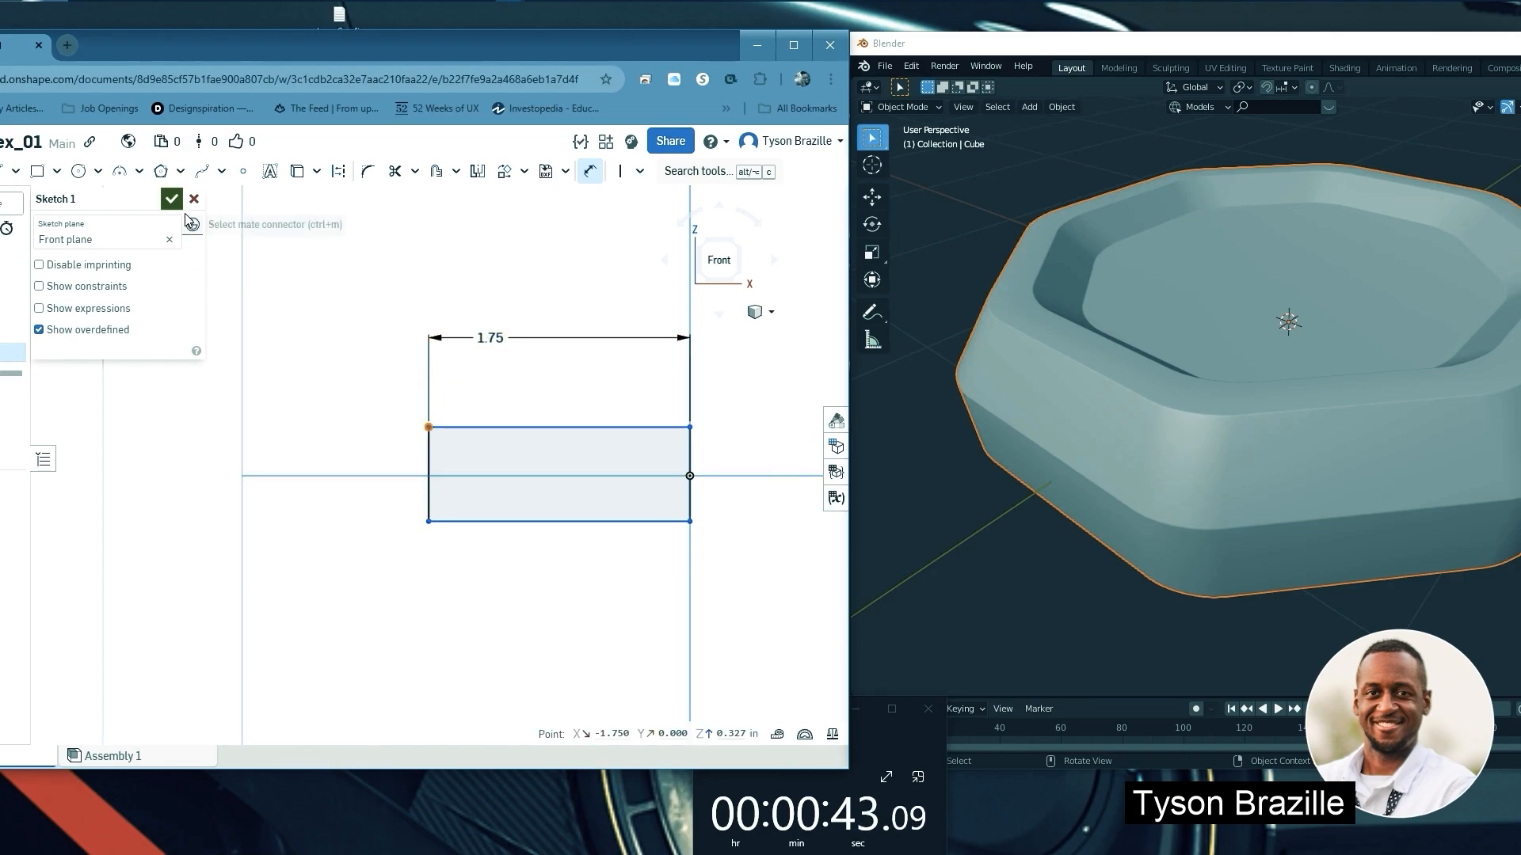
{"action": "left_click", "coordinate": [428, 522]}
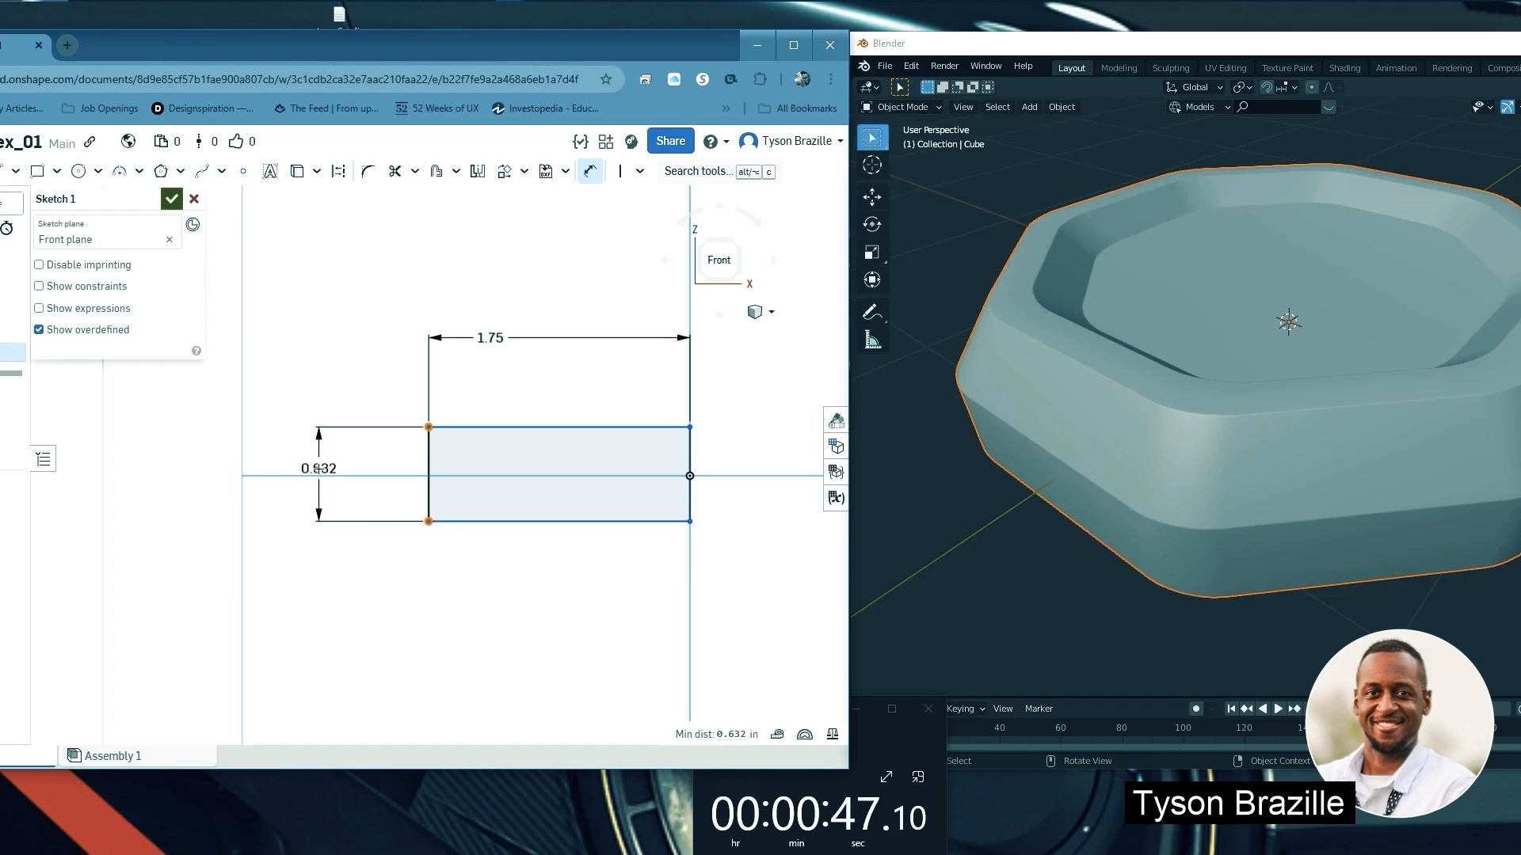
{"action": "left_click", "coordinate": [319, 469]}
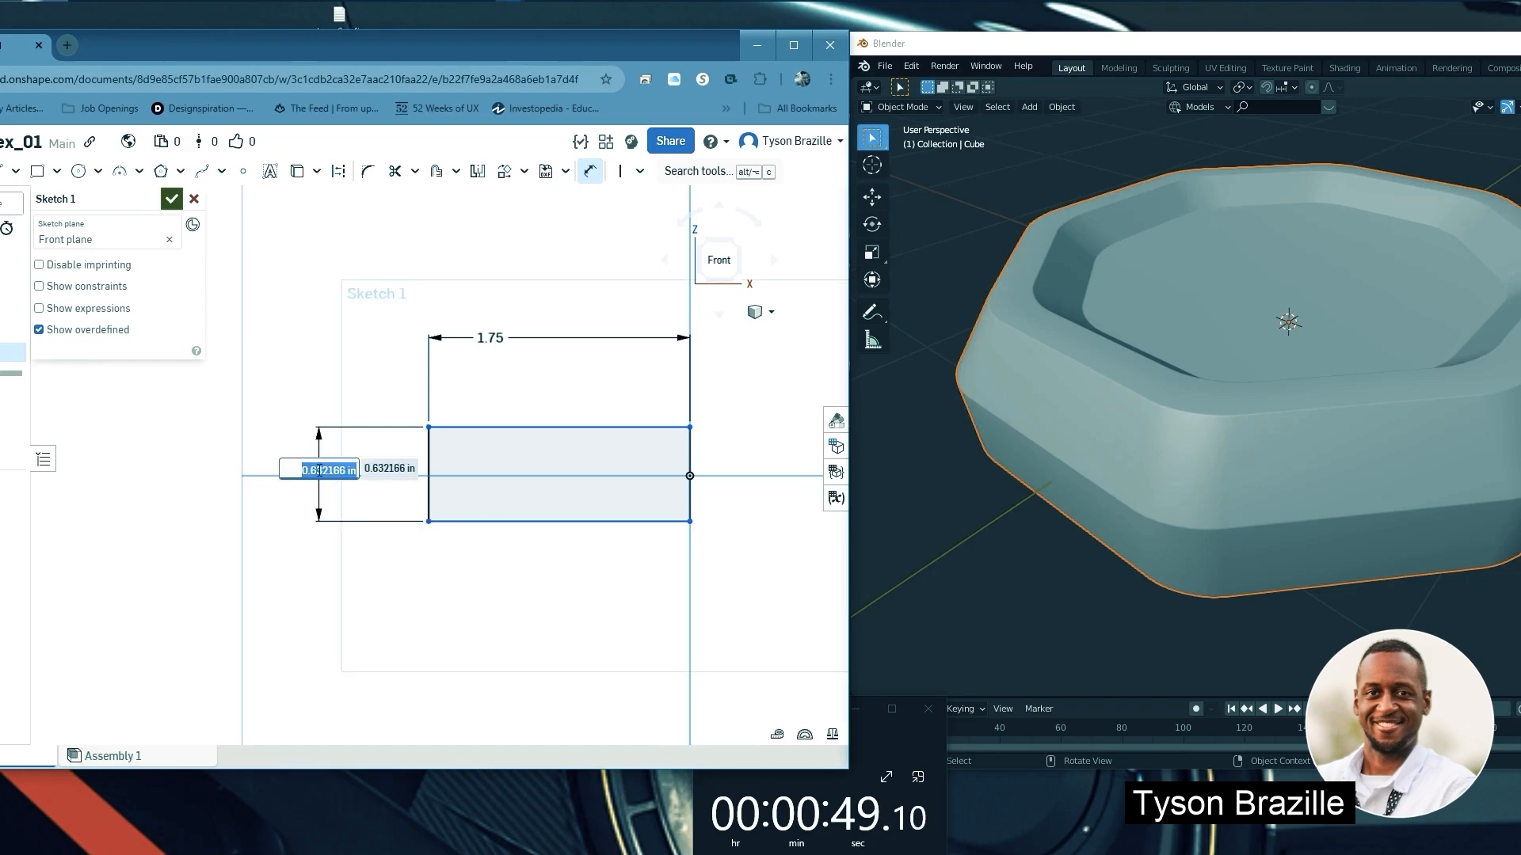
{"action": "type", "text": "1."}
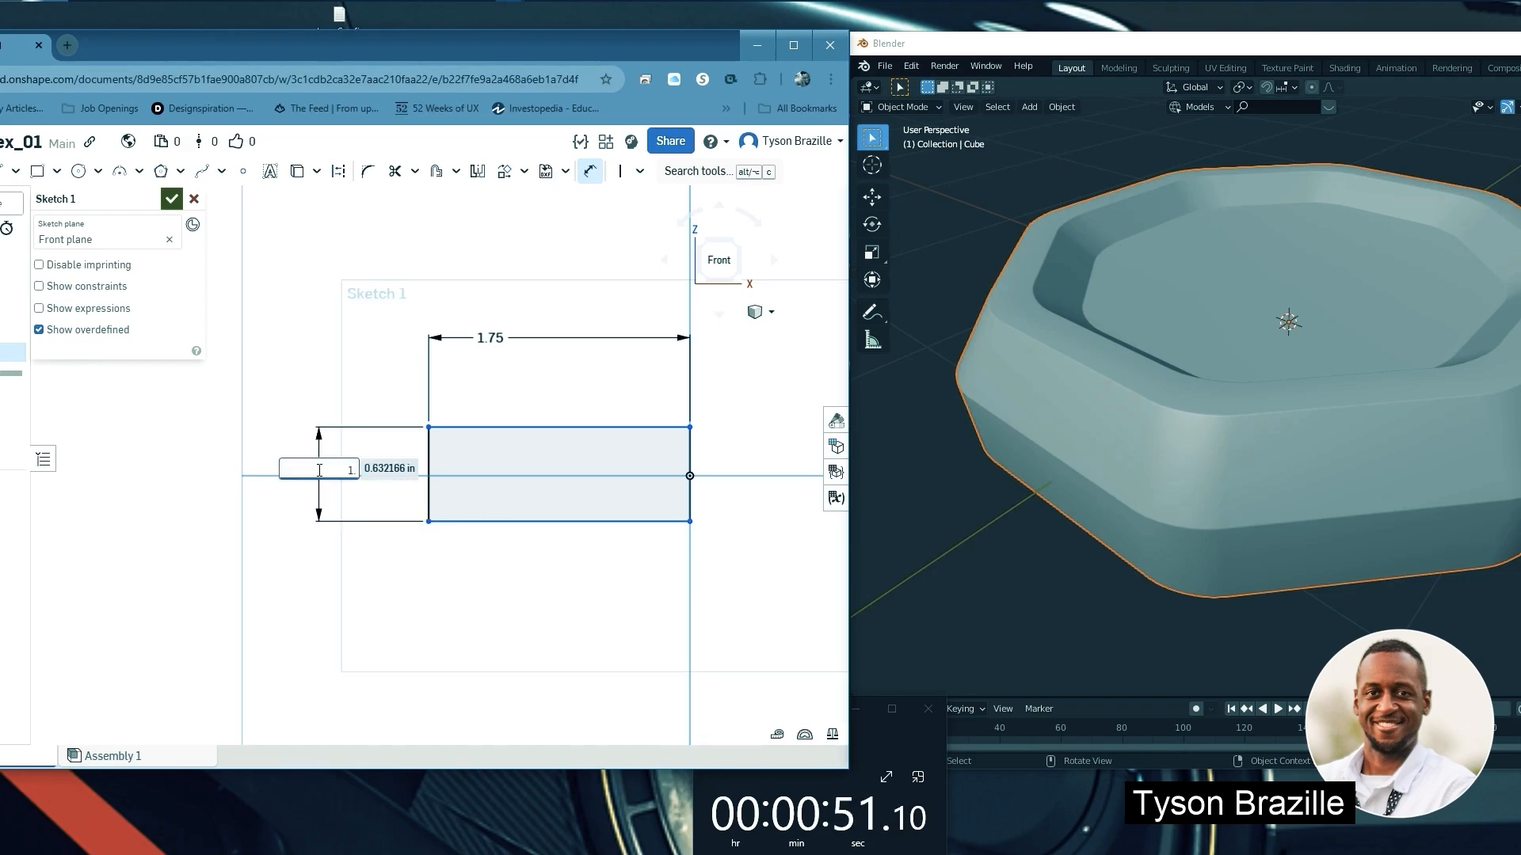
{"action": "type", "text": "65"}
{"action": "key", "text": "Return"}
Set the rectangle's width to 3.75 in and finish the sketch
{"action": "key", "text": "f"}
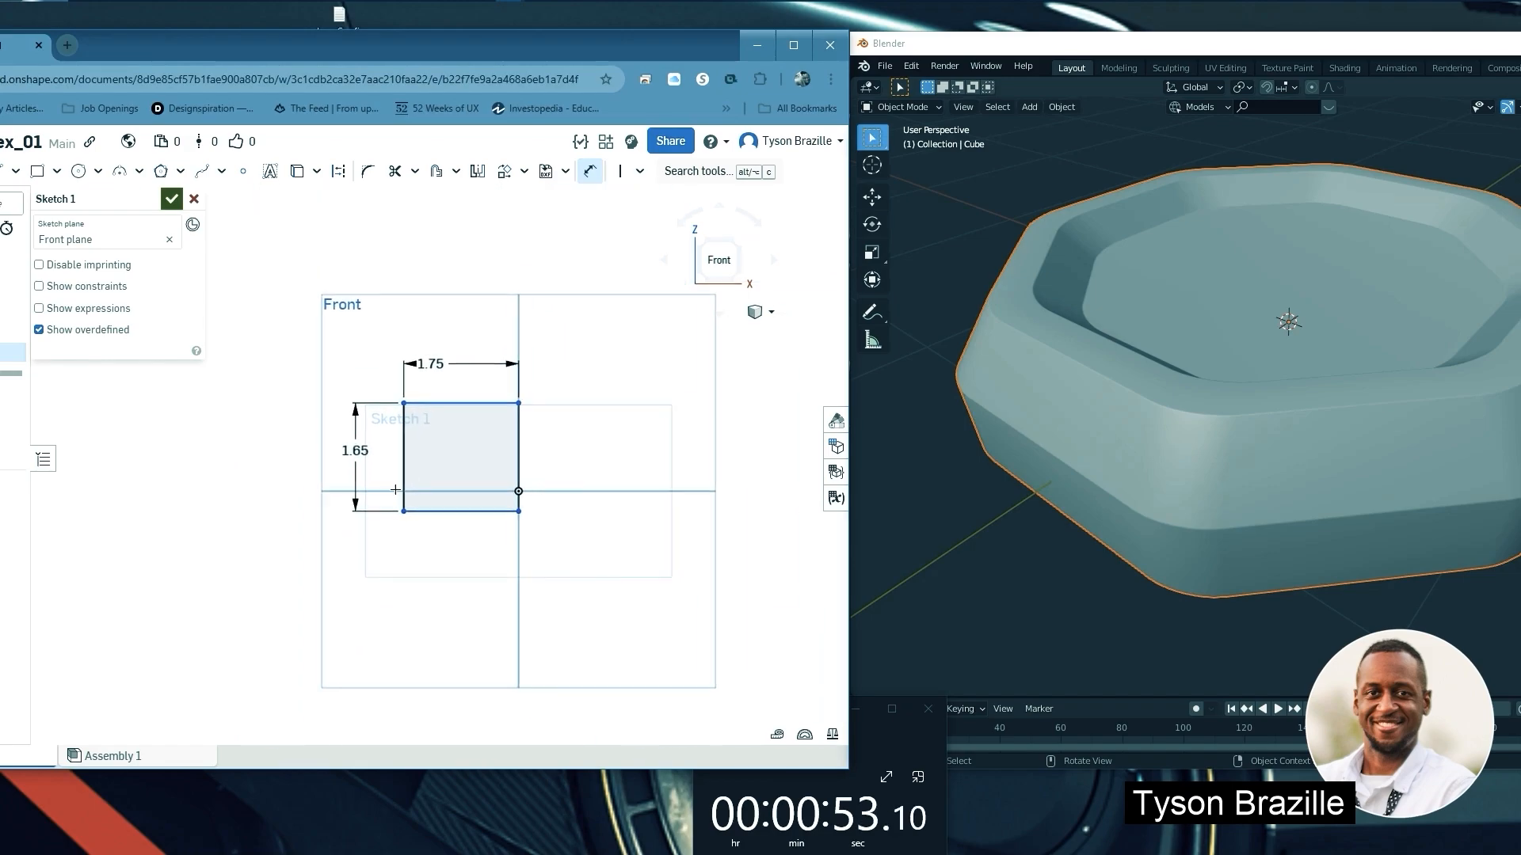
{"action": "double_click", "coordinate": [433, 383]}
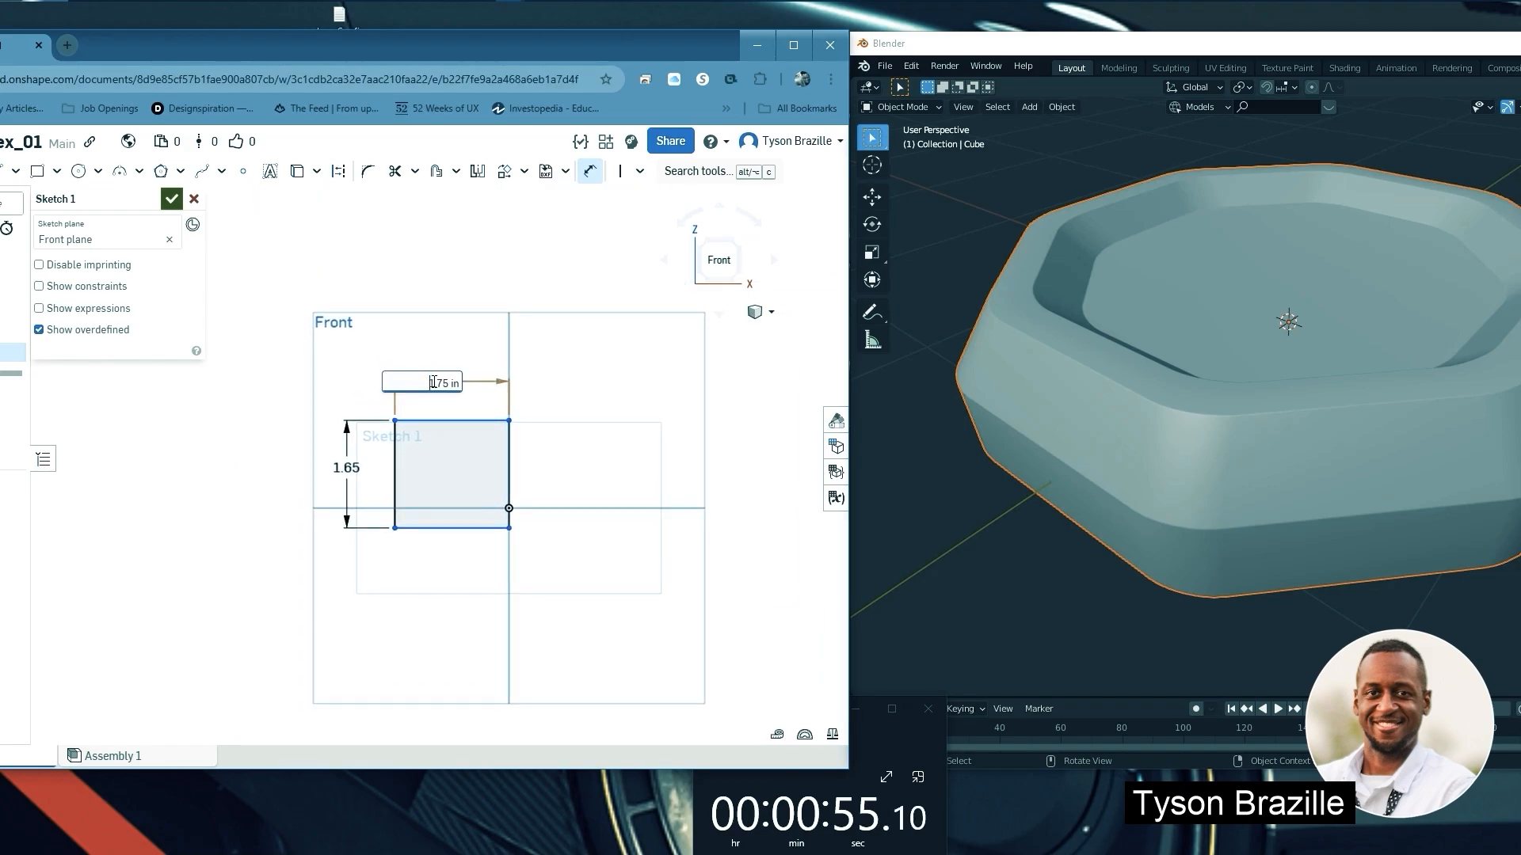
{"action": "type", "text": "3"}
{"action": "key", "text": "Return"}
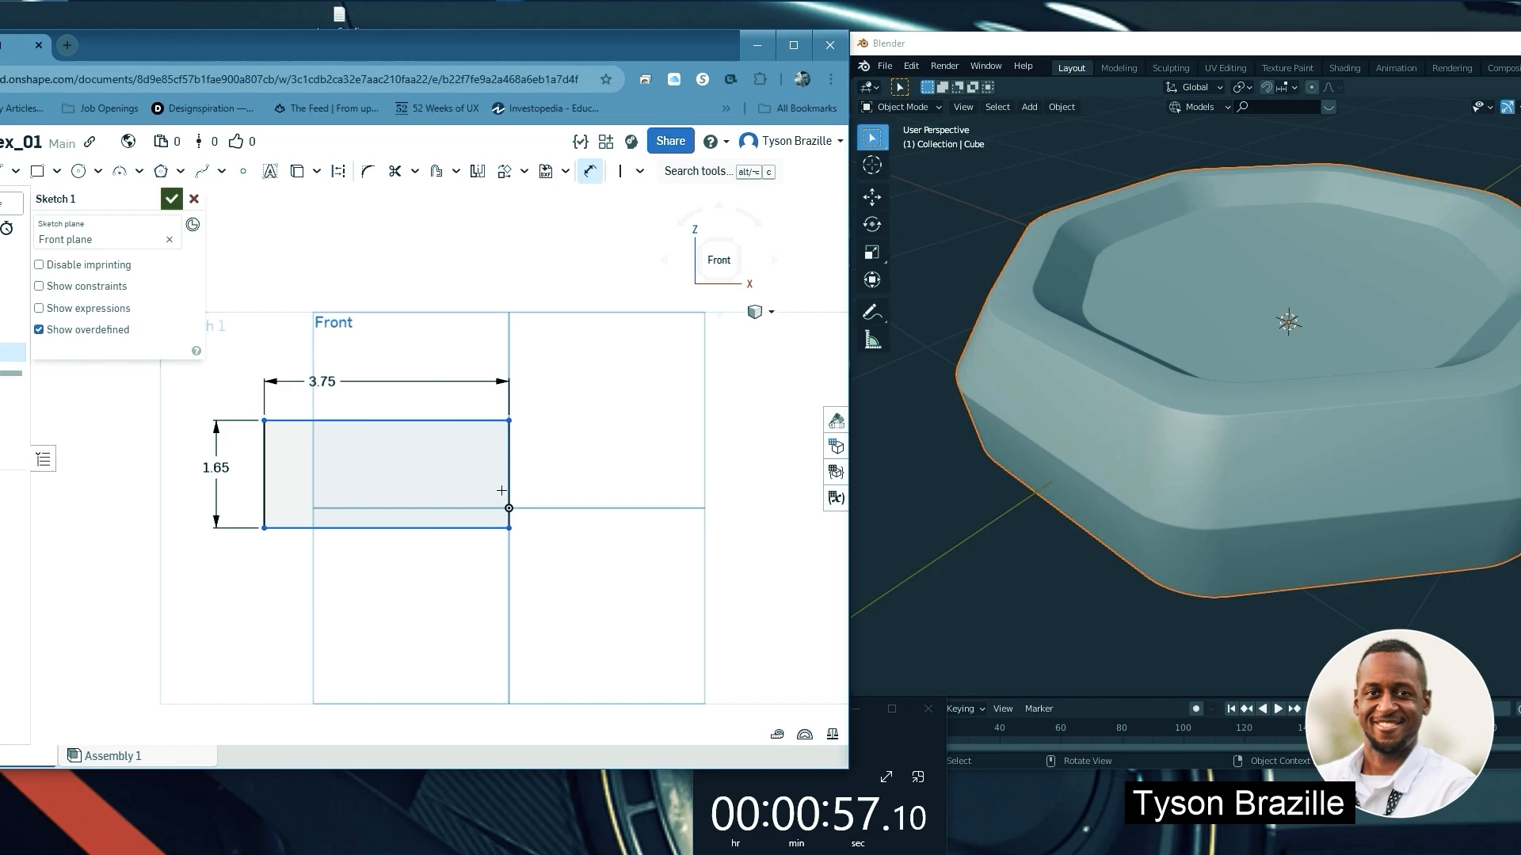
{"action": "key", "text": "f"}
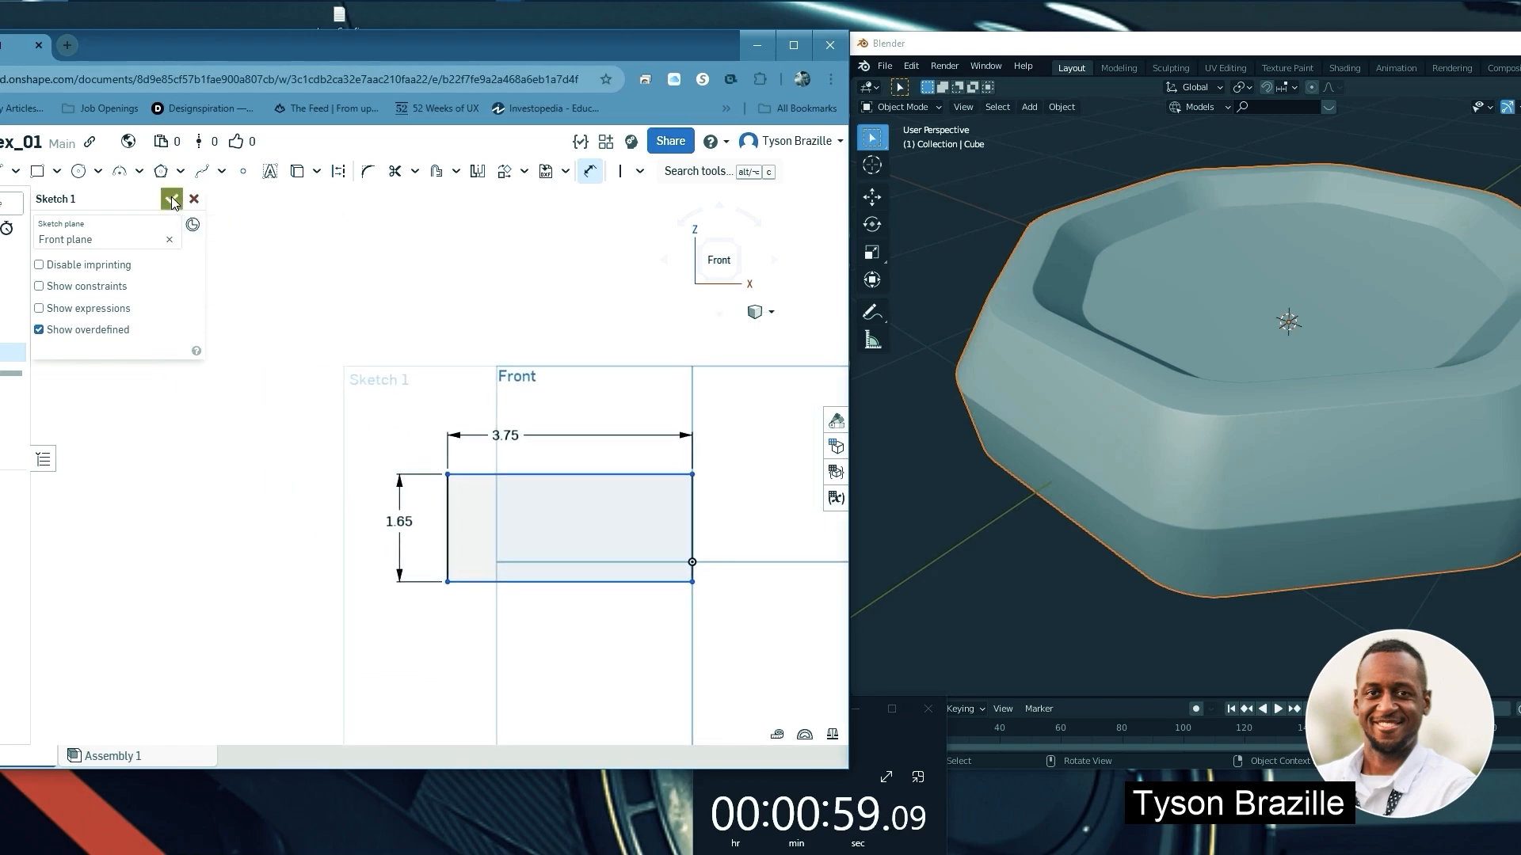
{"action": "left_click", "coordinate": [171, 201]}
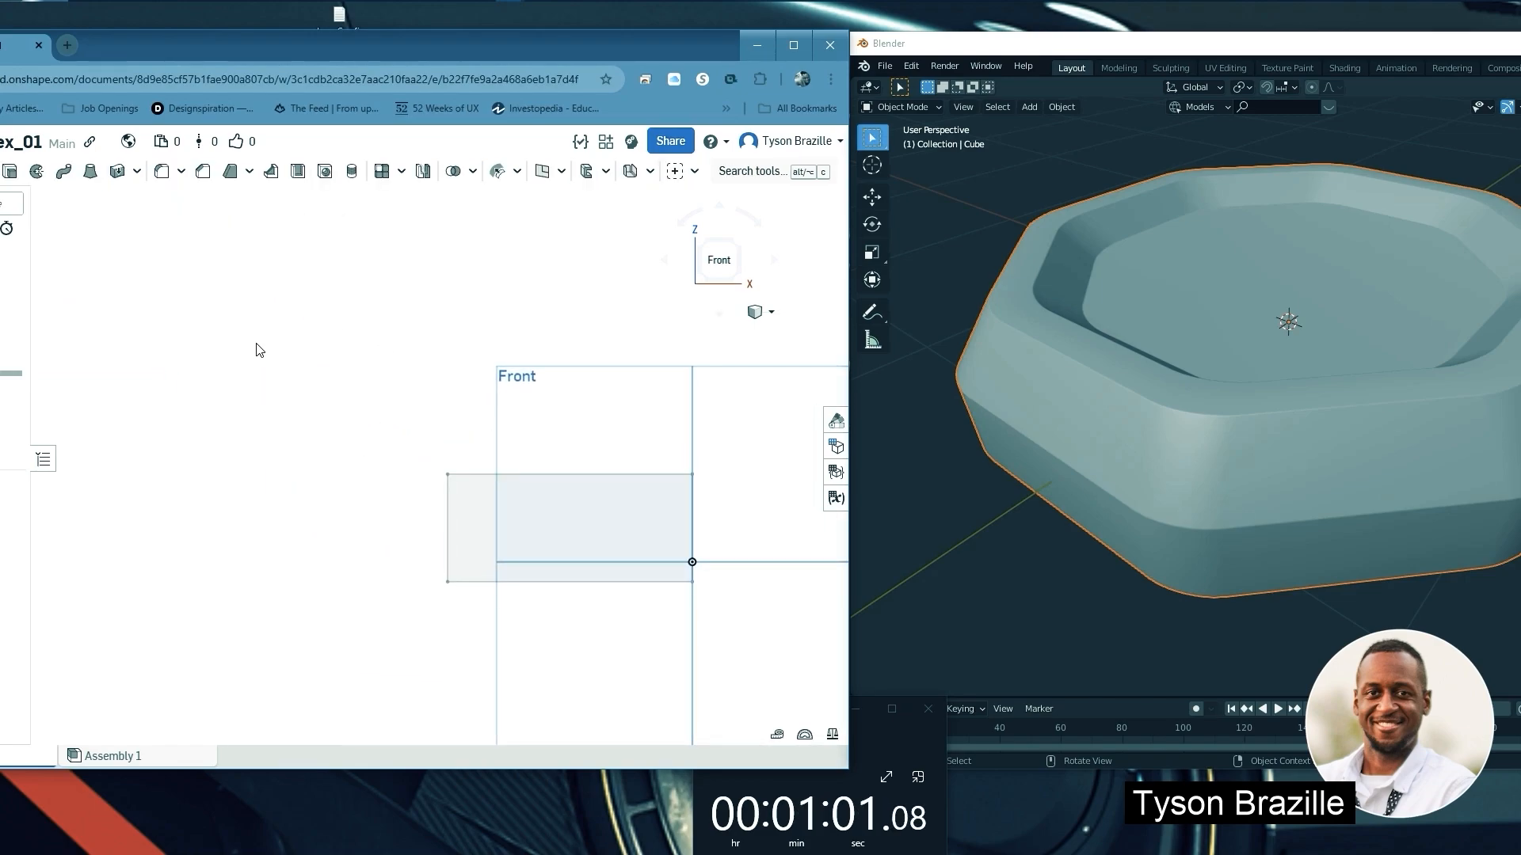
Start a sketch on the Front plane and draw three connected lines about 1.12, 1.04 and 1.21 in, starting on the rectangle's upper edge
{"action": "left_click", "coordinate": [455, 388]}
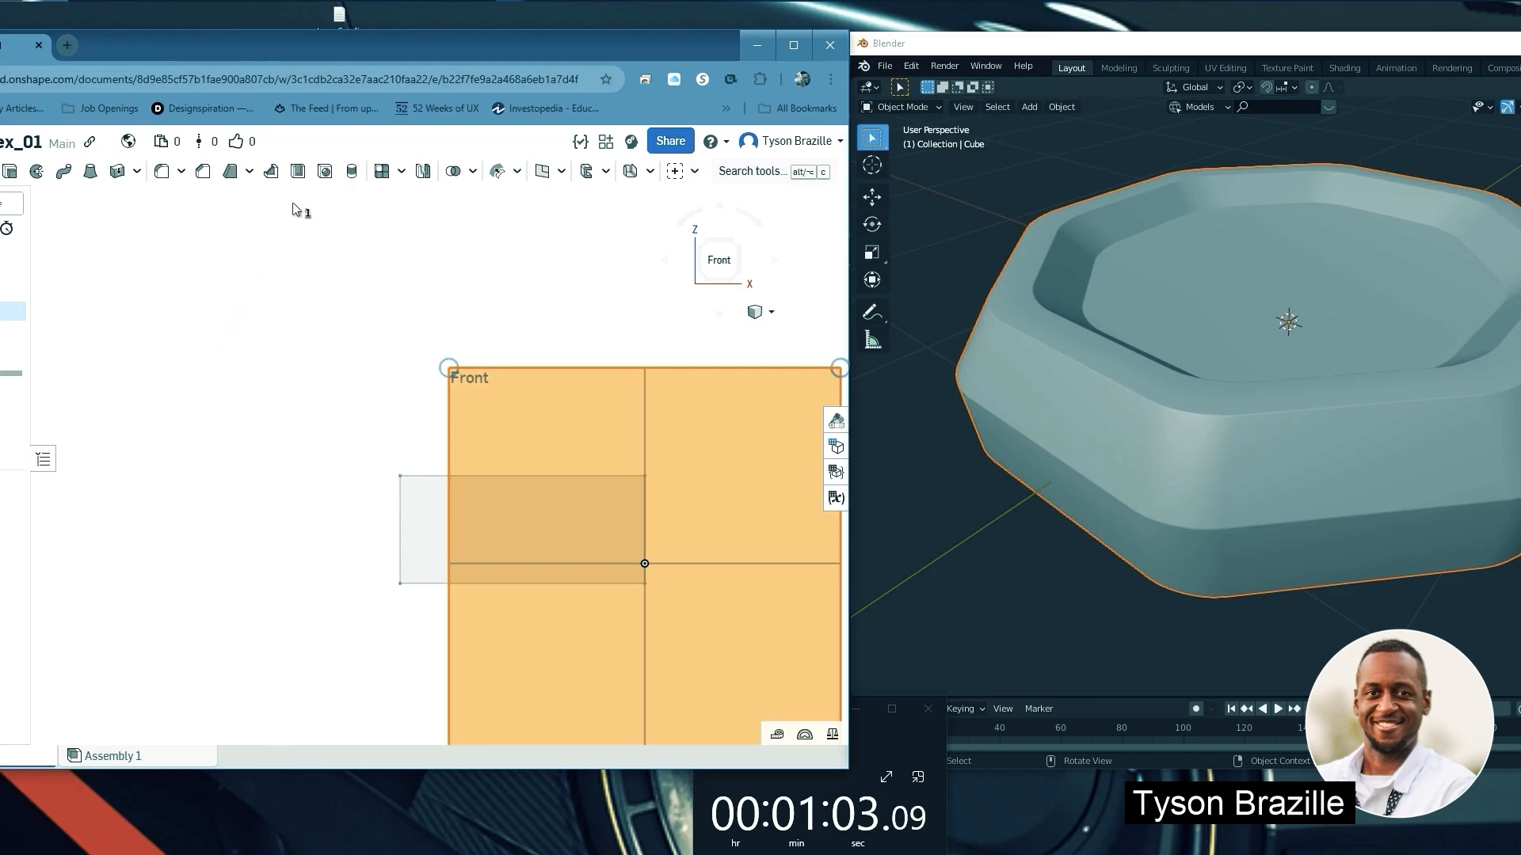
{"action": "left_click", "coordinate": [18, 177]}
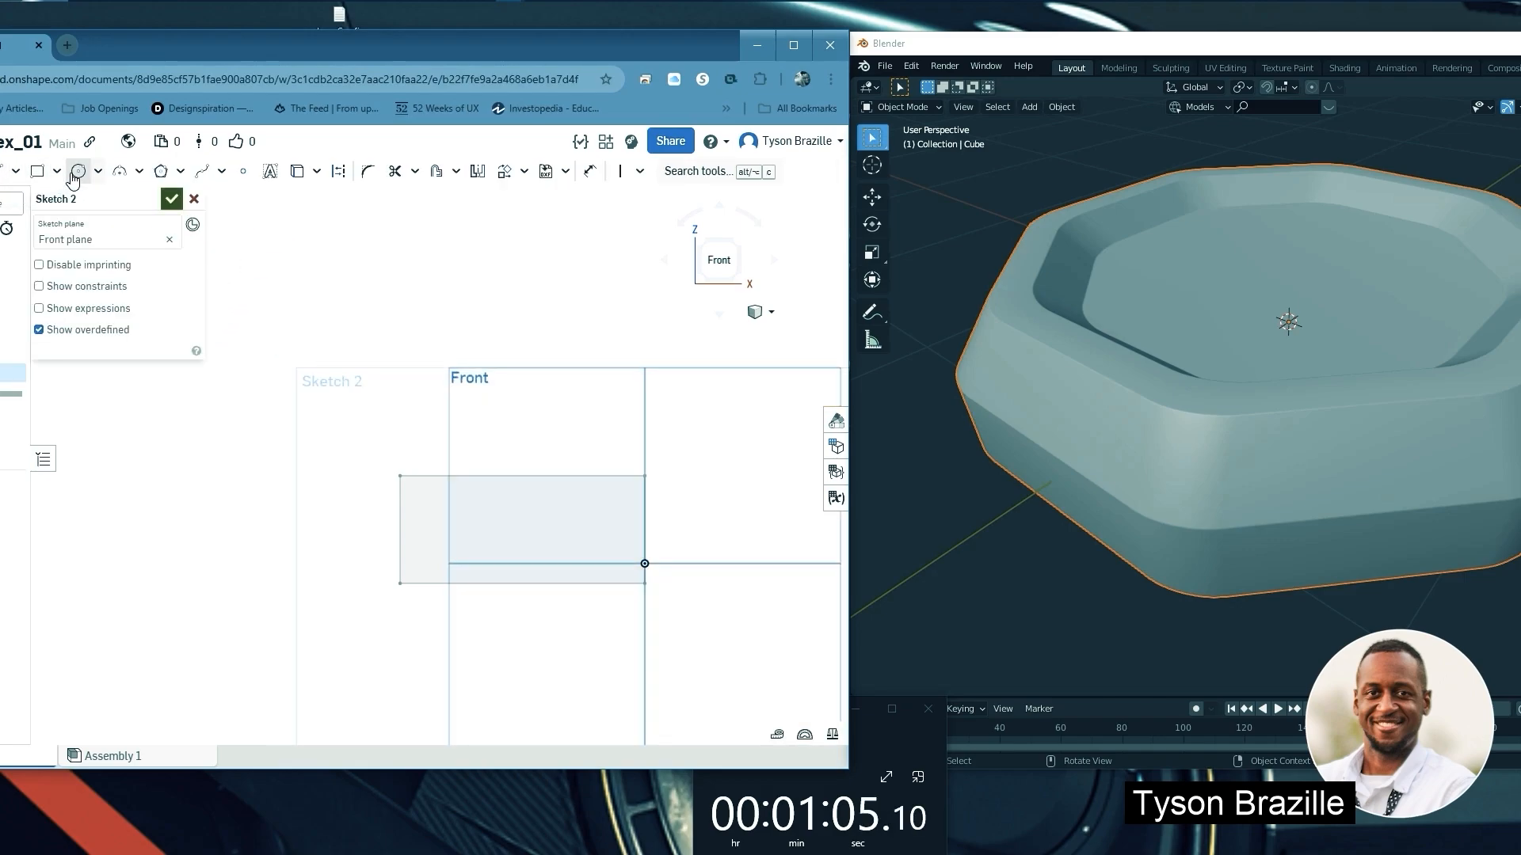
{"action": "left_click", "coordinate": [38, 174]}
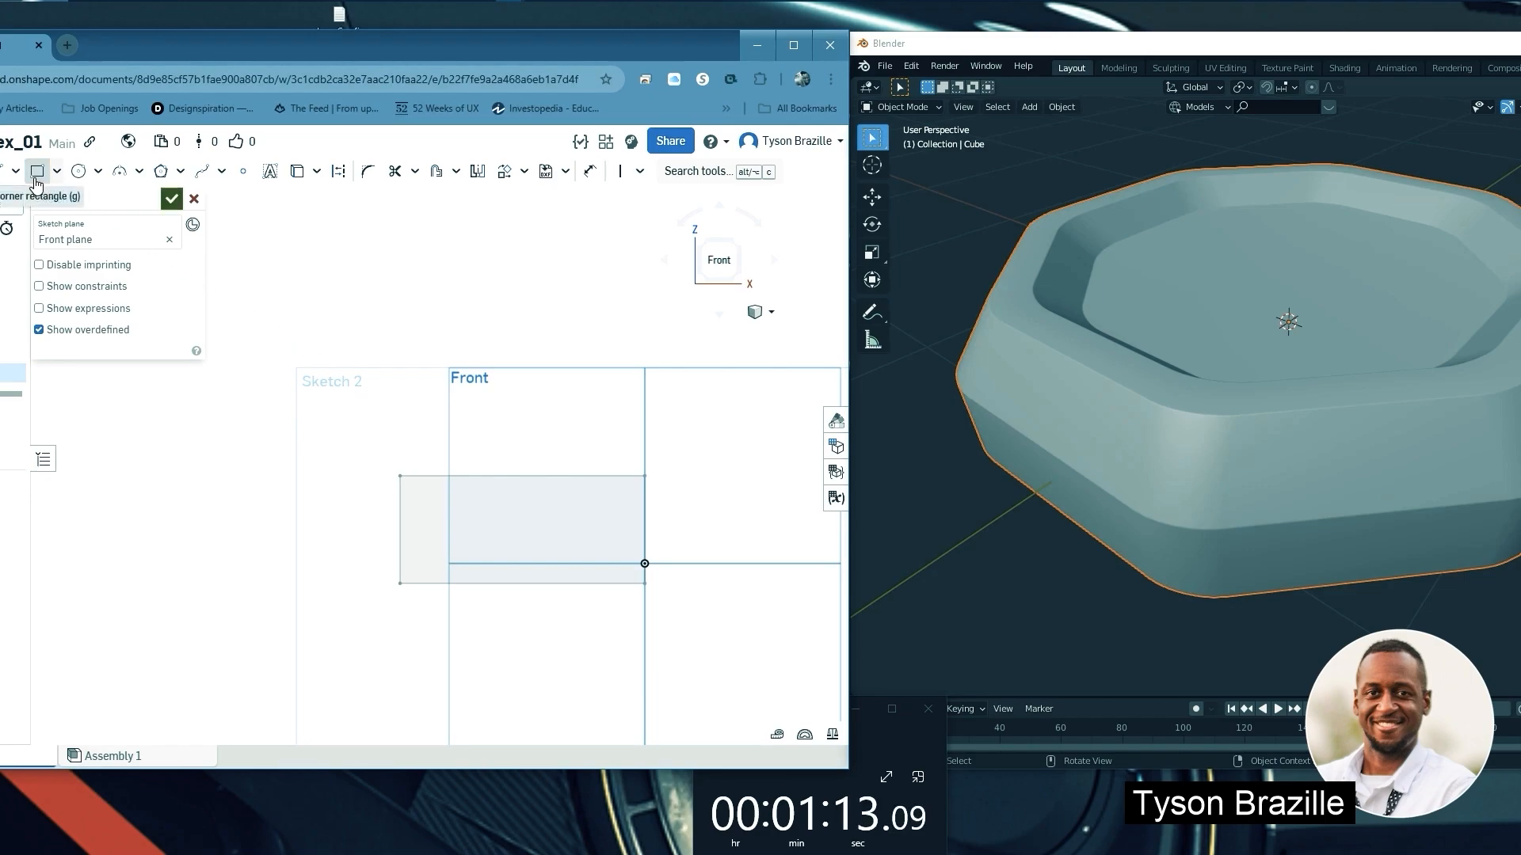
{"action": "left_click", "coordinate": [3, 170]}
{"action": "scroll", "coordinate": [368, 487], "scroll_direction": "up", "scroll_amount": 3}
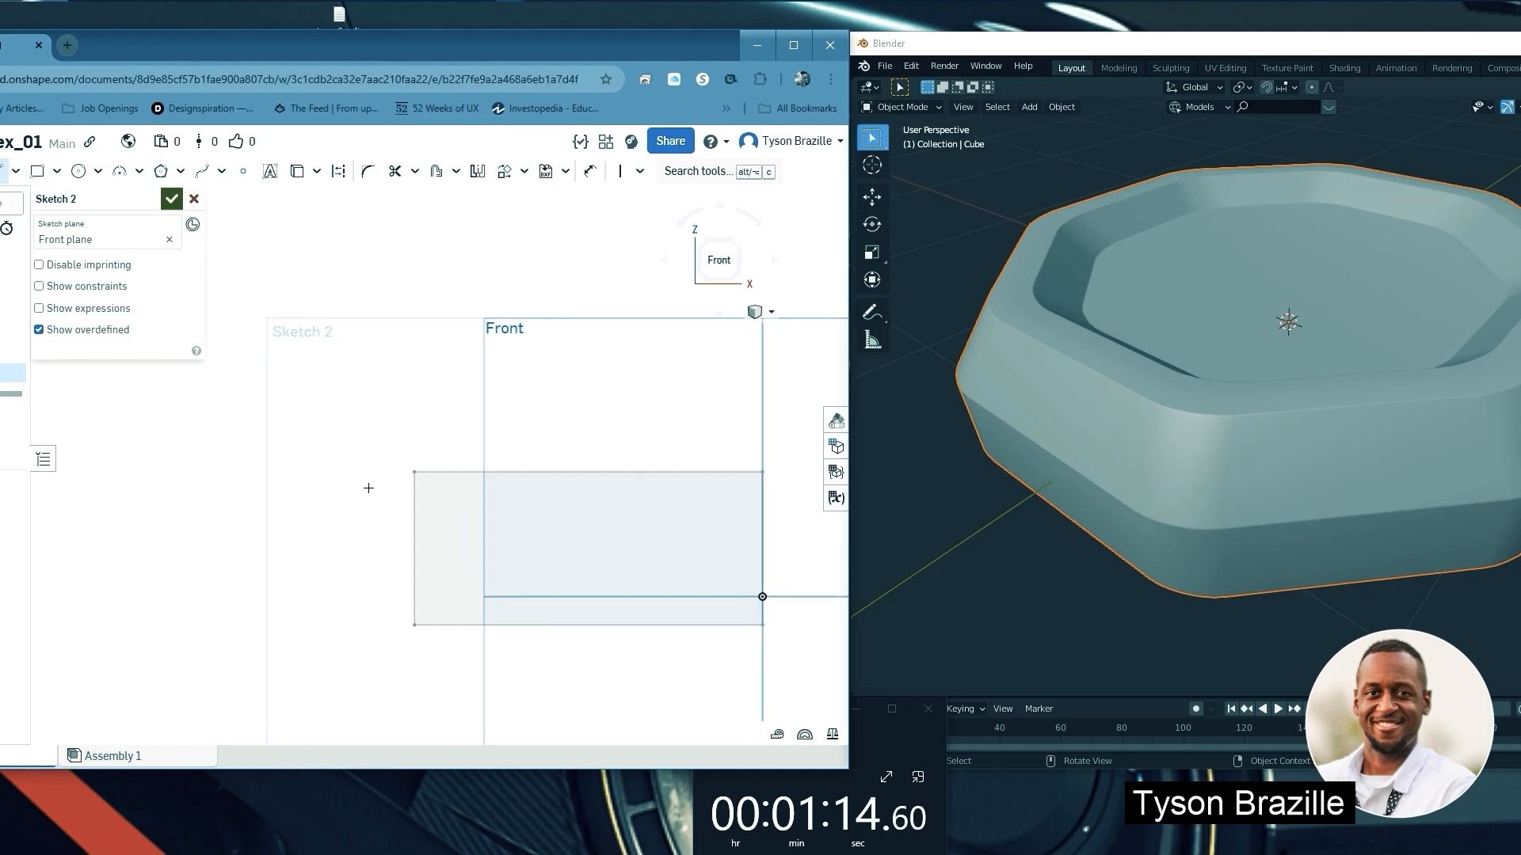
{"action": "left_click", "coordinate": [467, 465]}
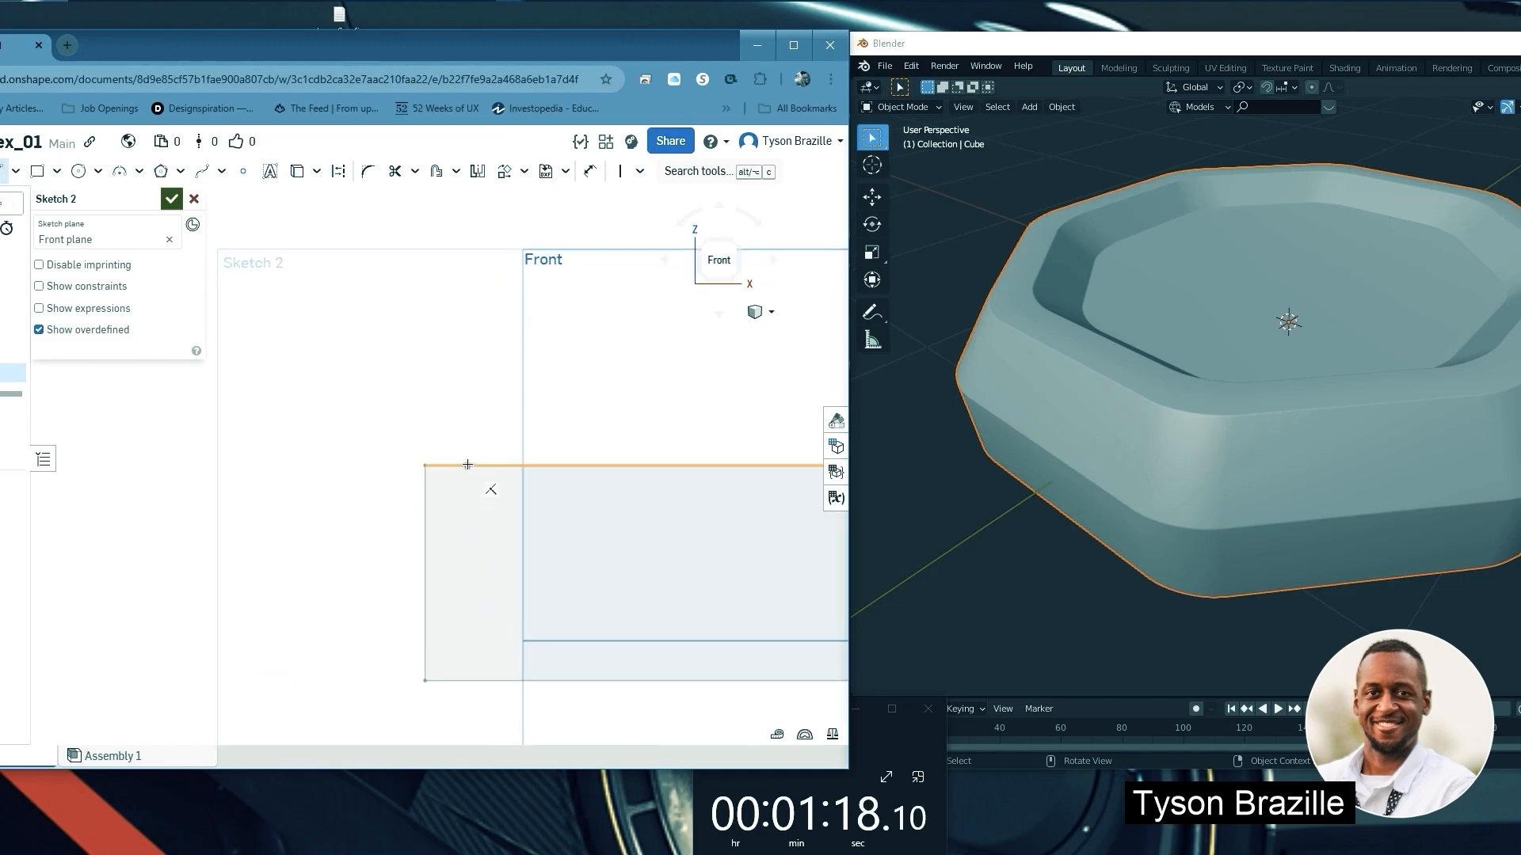
{"action": "left_click", "coordinate": [372, 354]}
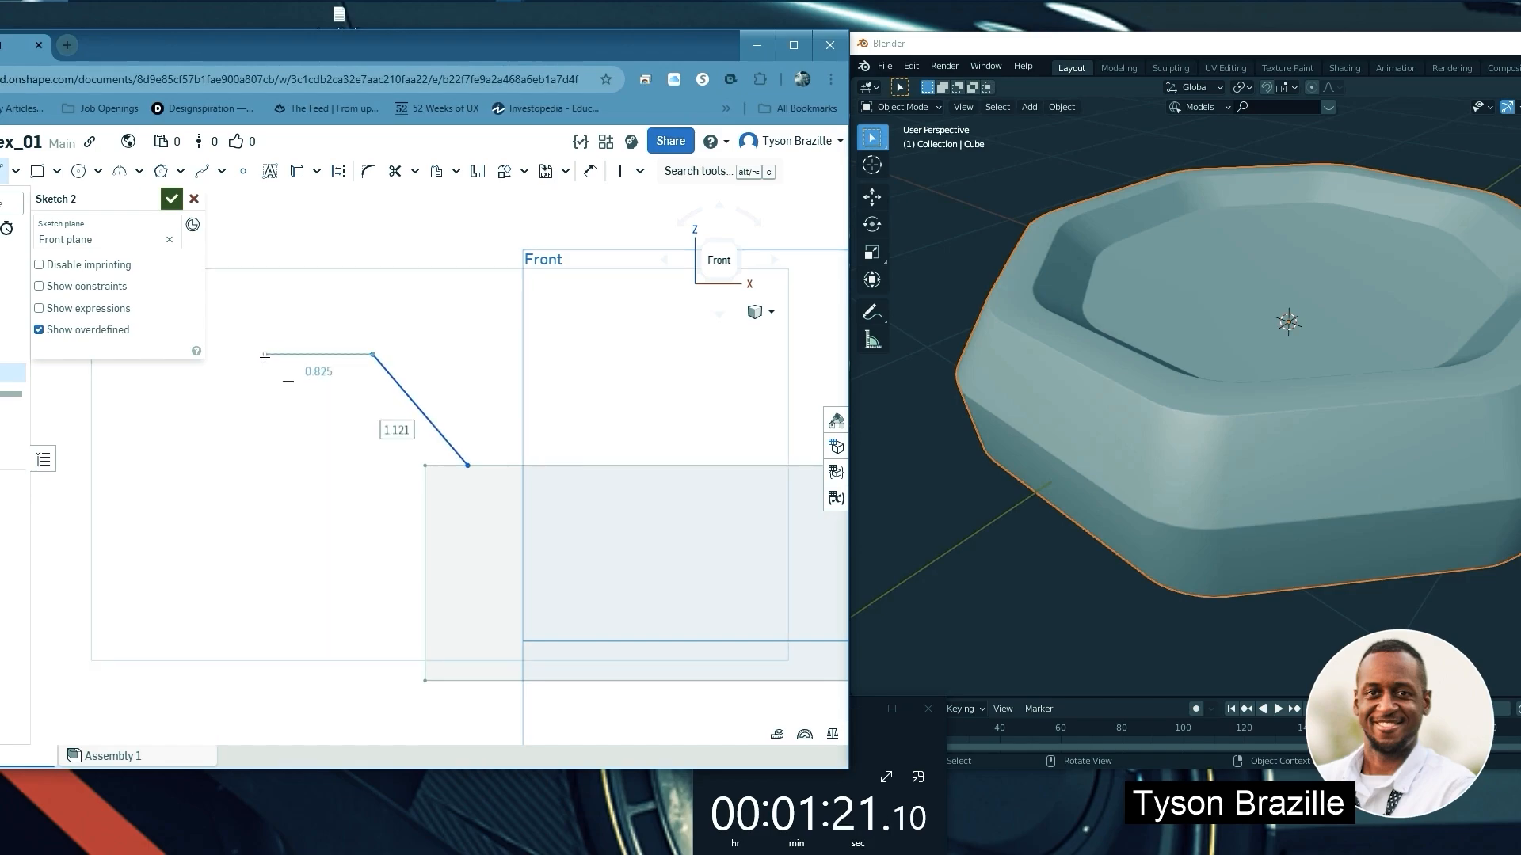
{"action": "left_click", "coordinate": [237, 354]}
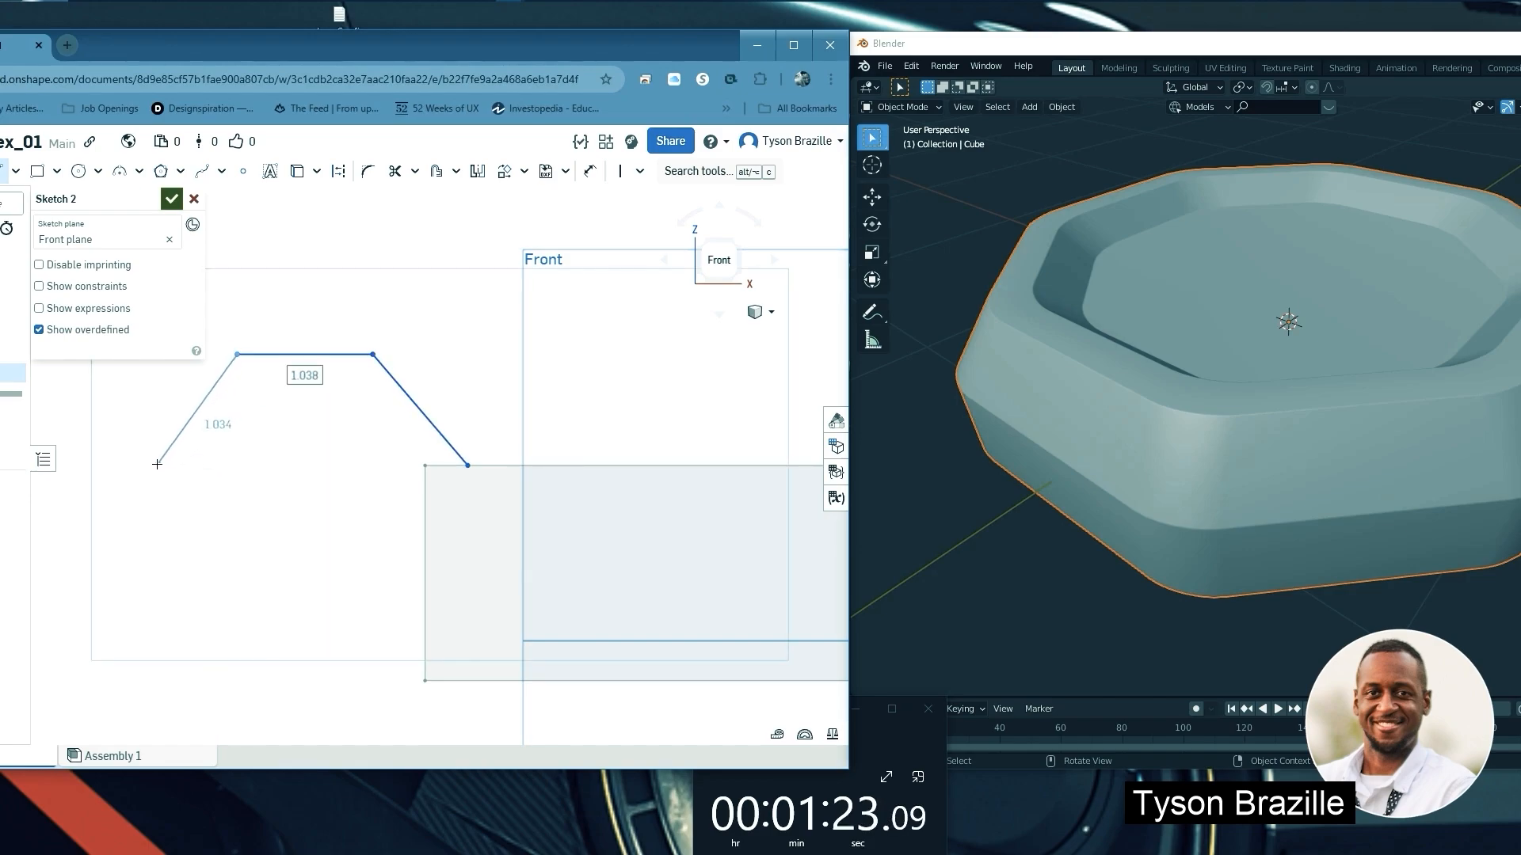
{"action": "left_click", "coordinate": [161, 493]}
Close the eight-sided outline with five more lines about 1.4, 1, 1.04, 0.79 and 2.1 in long, overlapping the rectangle's far end, and leave the Line tool
{"action": "scroll", "coordinate": [160, 493], "scroll_direction": "down", "scroll_amount": 5}
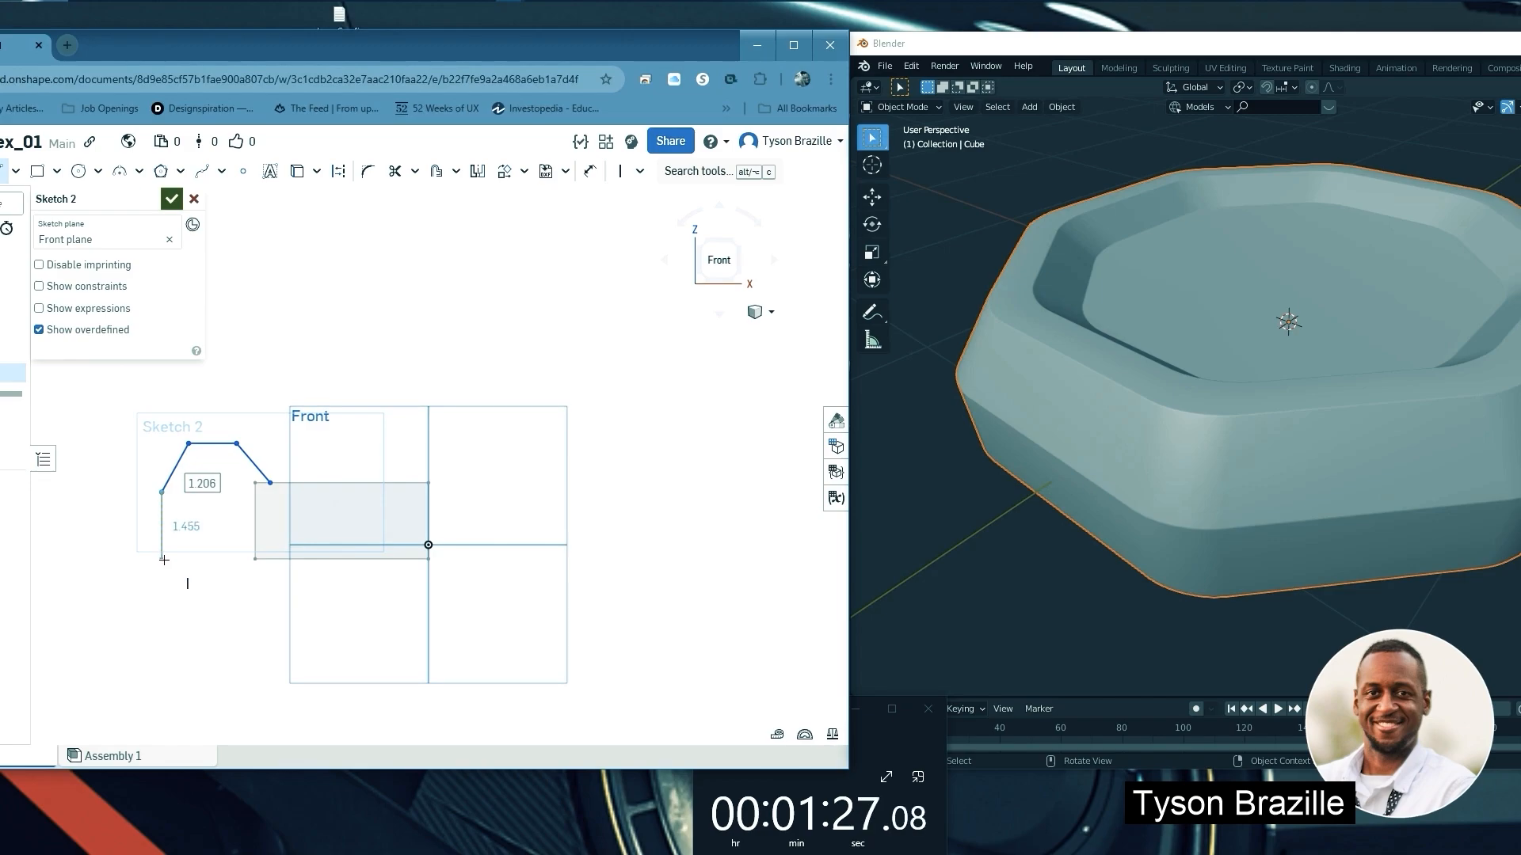
{"action": "scroll", "coordinate": [164, 560], "scroll_direction": "up", "scroll_amount": 3}
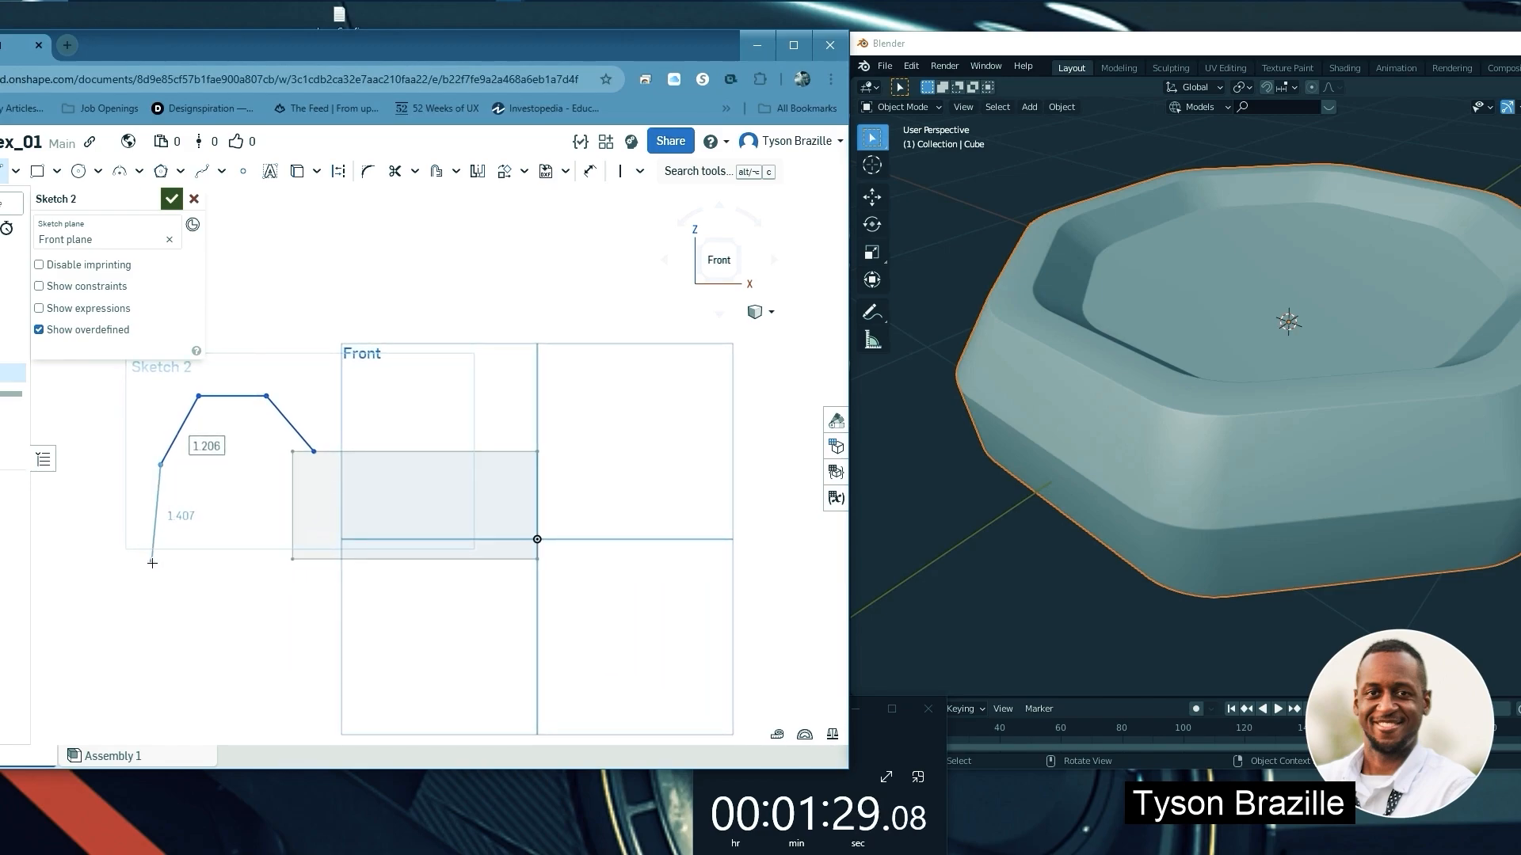
{"action": "left_click", "coordinate": [160, 557]}
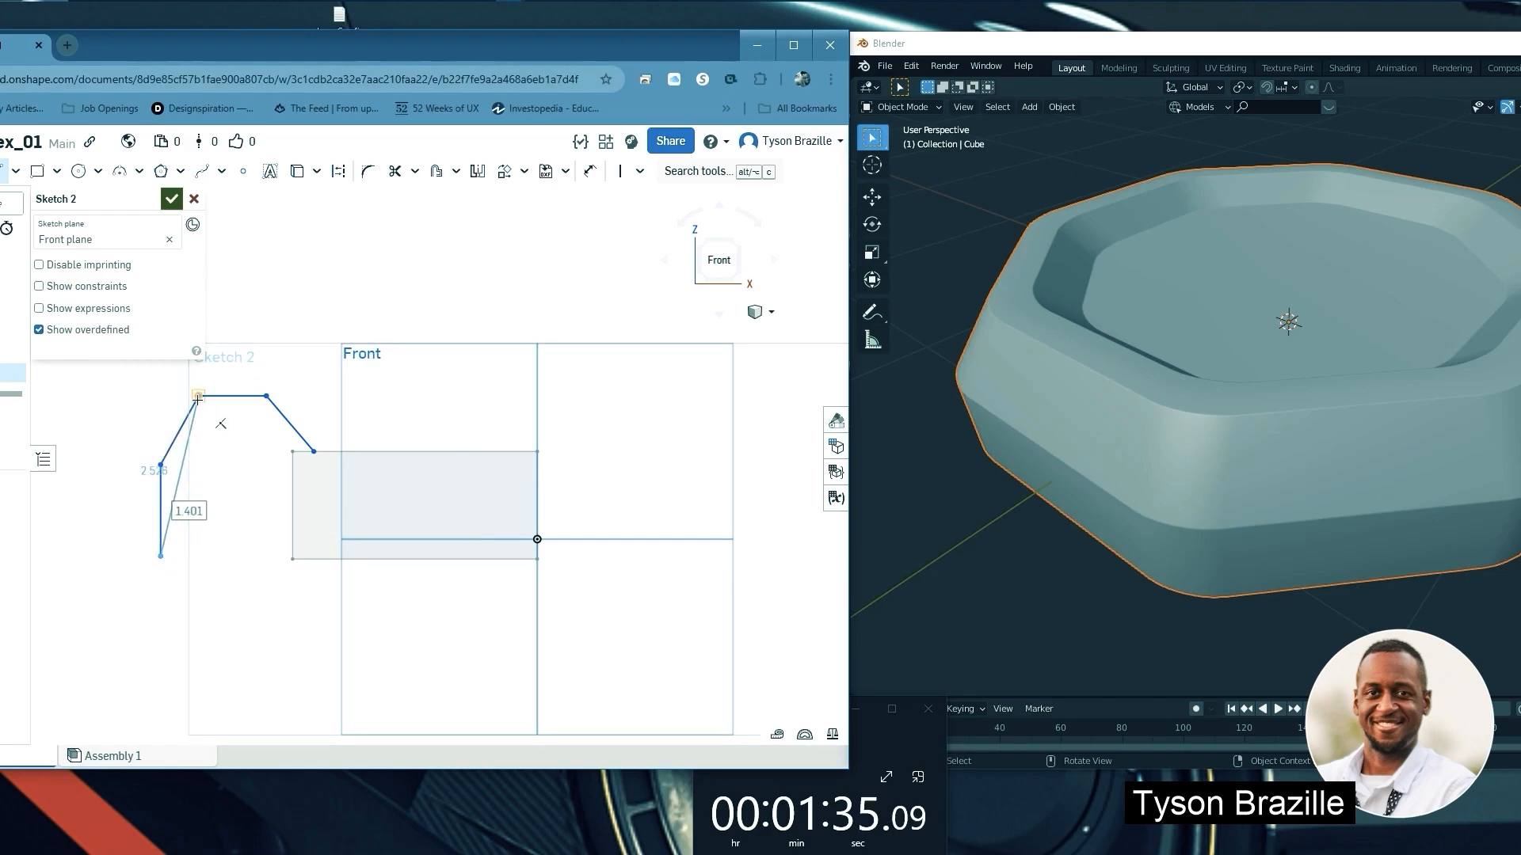
{"action": "left_click", "coordinate": [198, 608]}
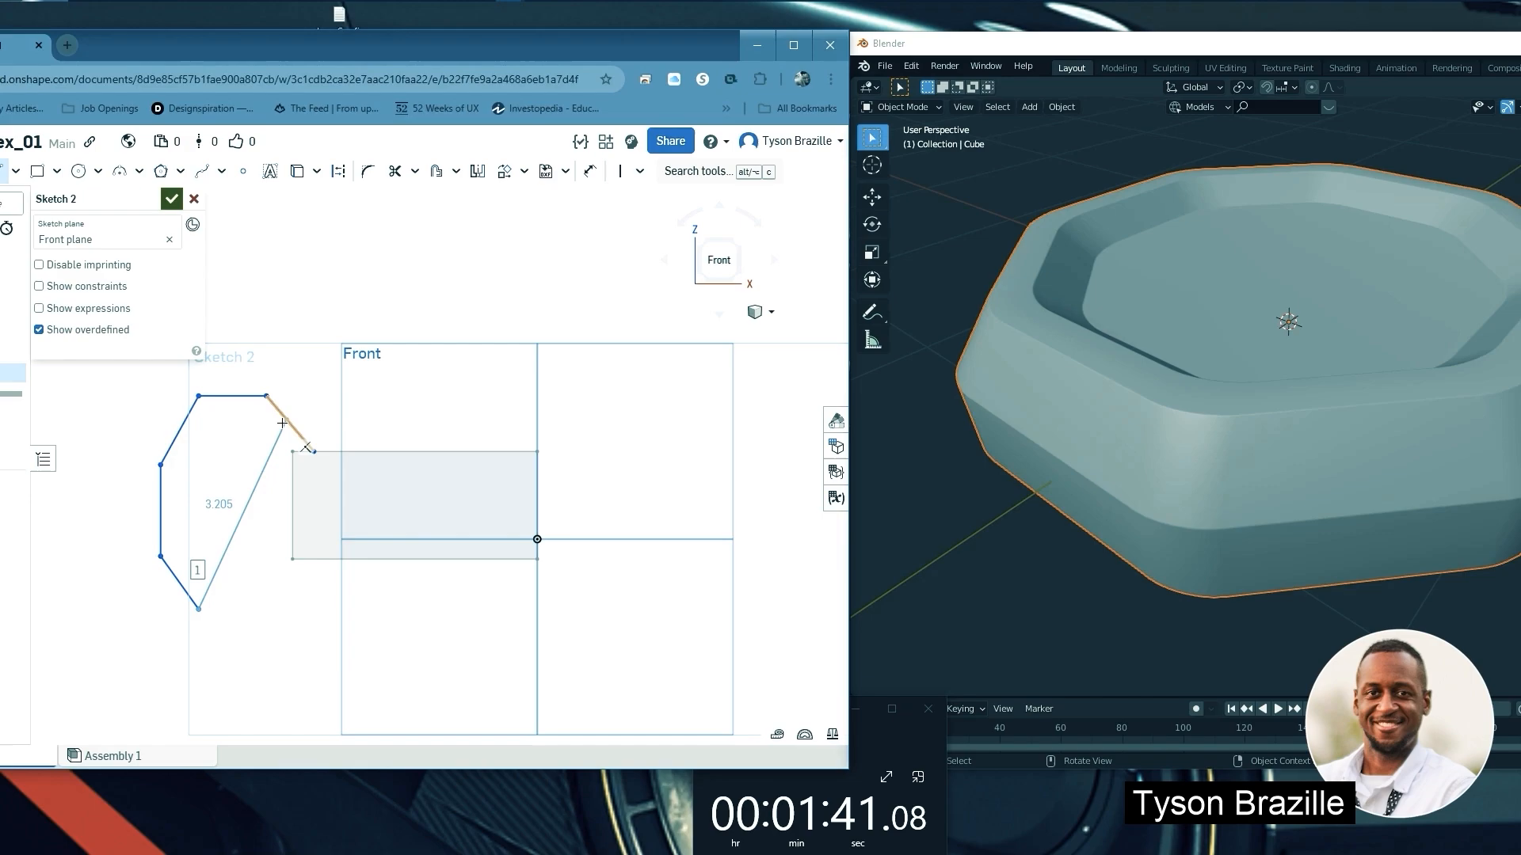
{"action": "left_click", "coordinate": [266, 609]}
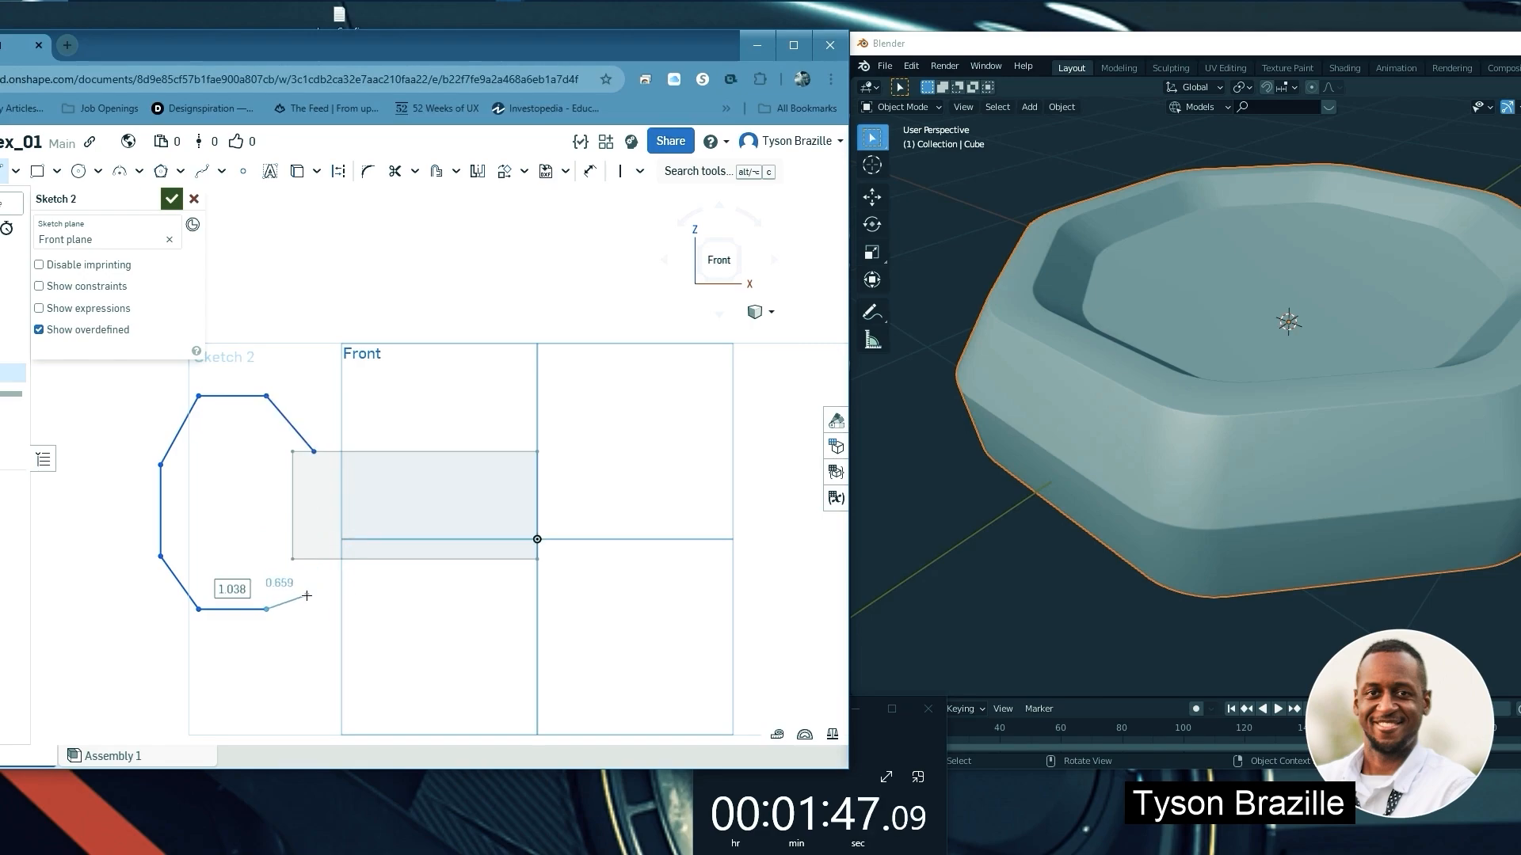
{"action": "left_click", "coordinate": [314, 588]}
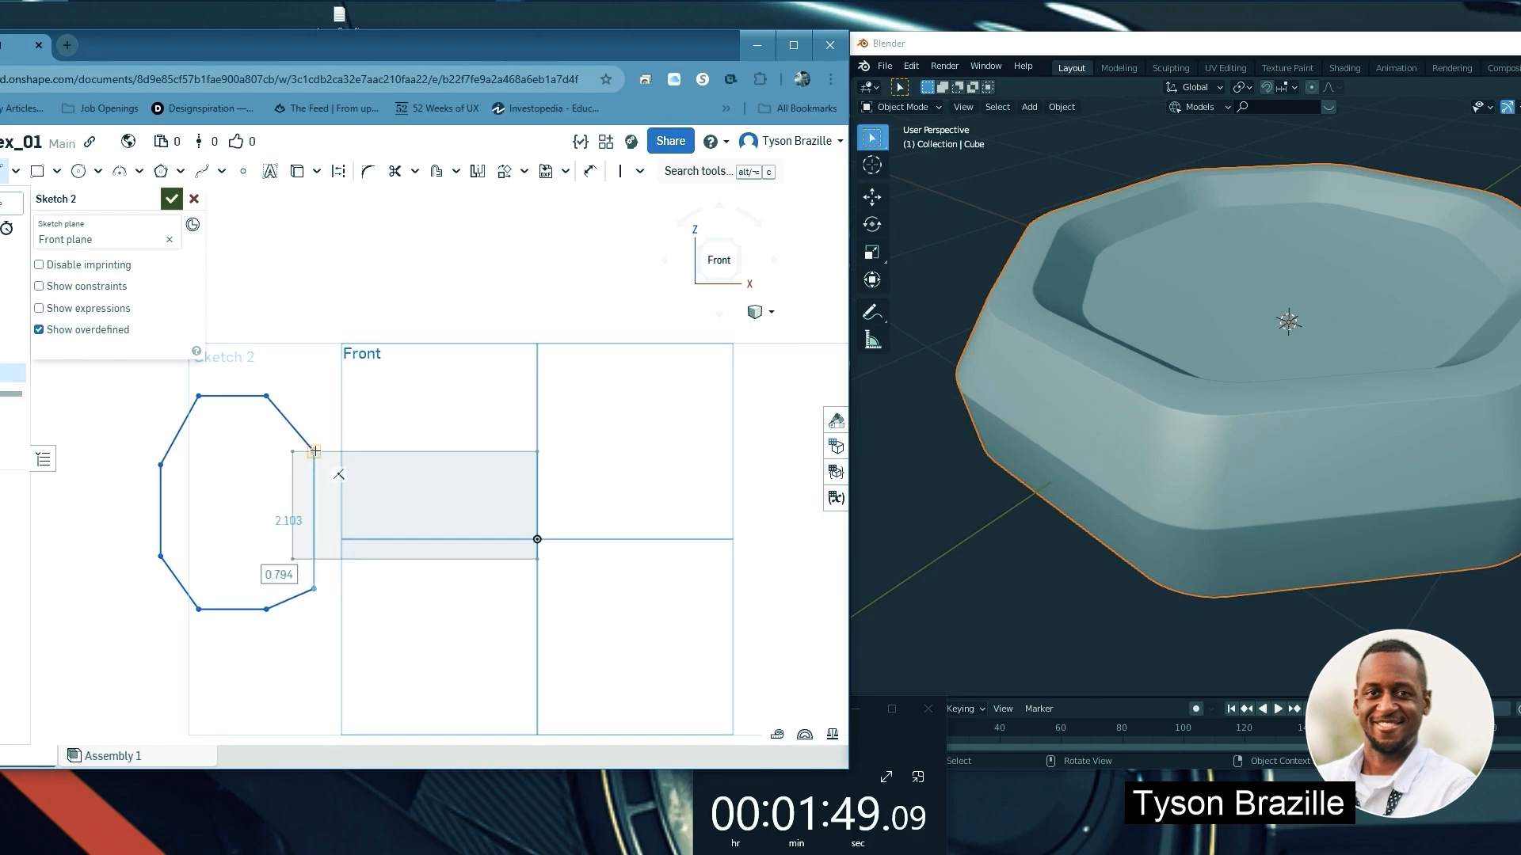
{"action": "left_click", "coordinate": [314, 452]}
{"action": "scroll", "coordinate": [285, 464], "scroll_direction": "up", "scroll_amount": 2}
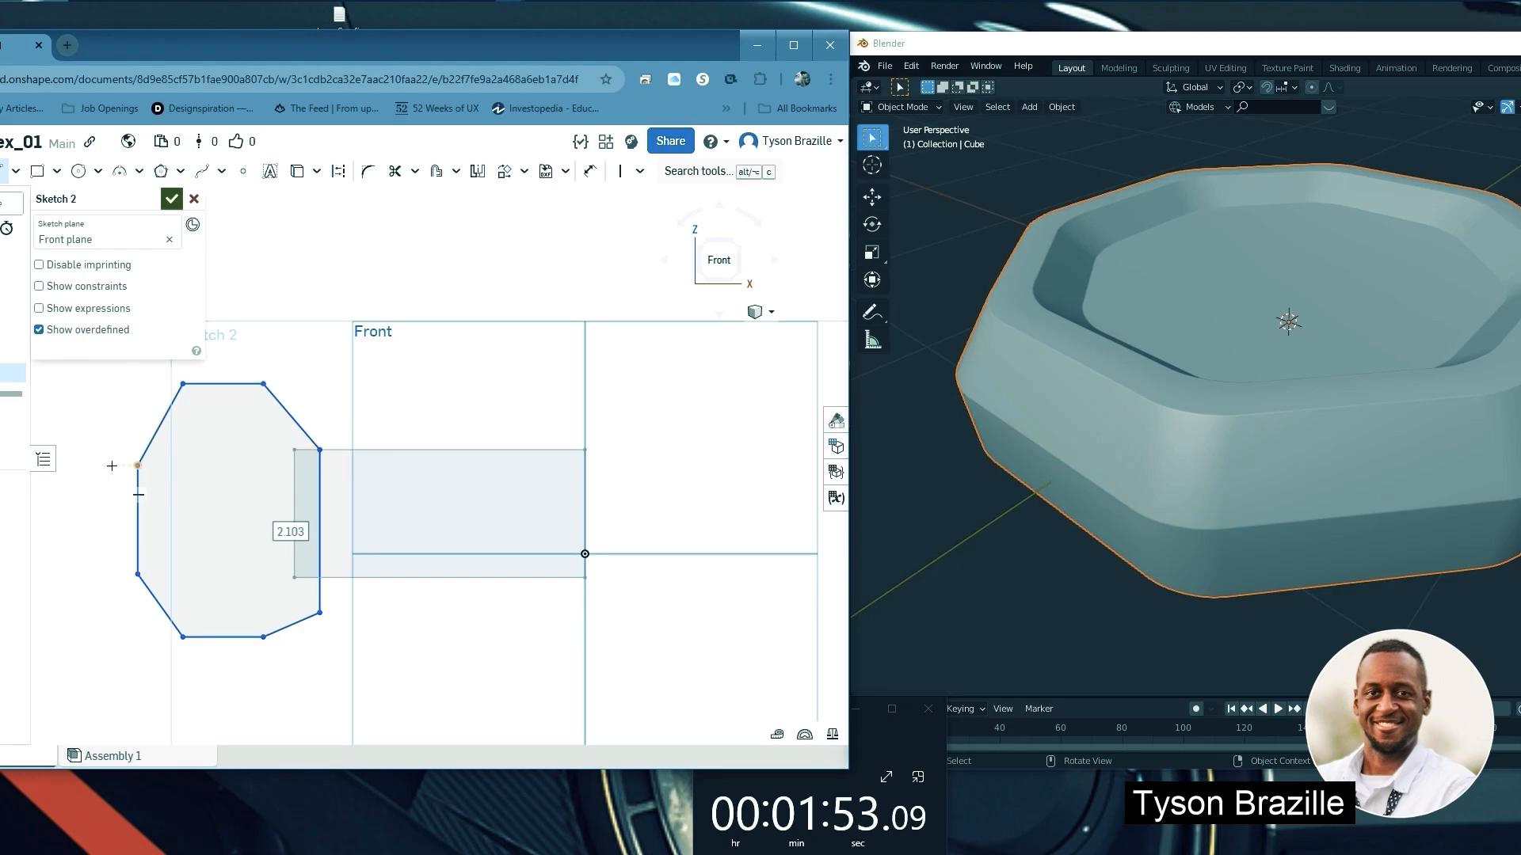
{"action": "scroll", "coordinate": [266, 495], "scroll_direction": "up", "scroll_amount": 2}
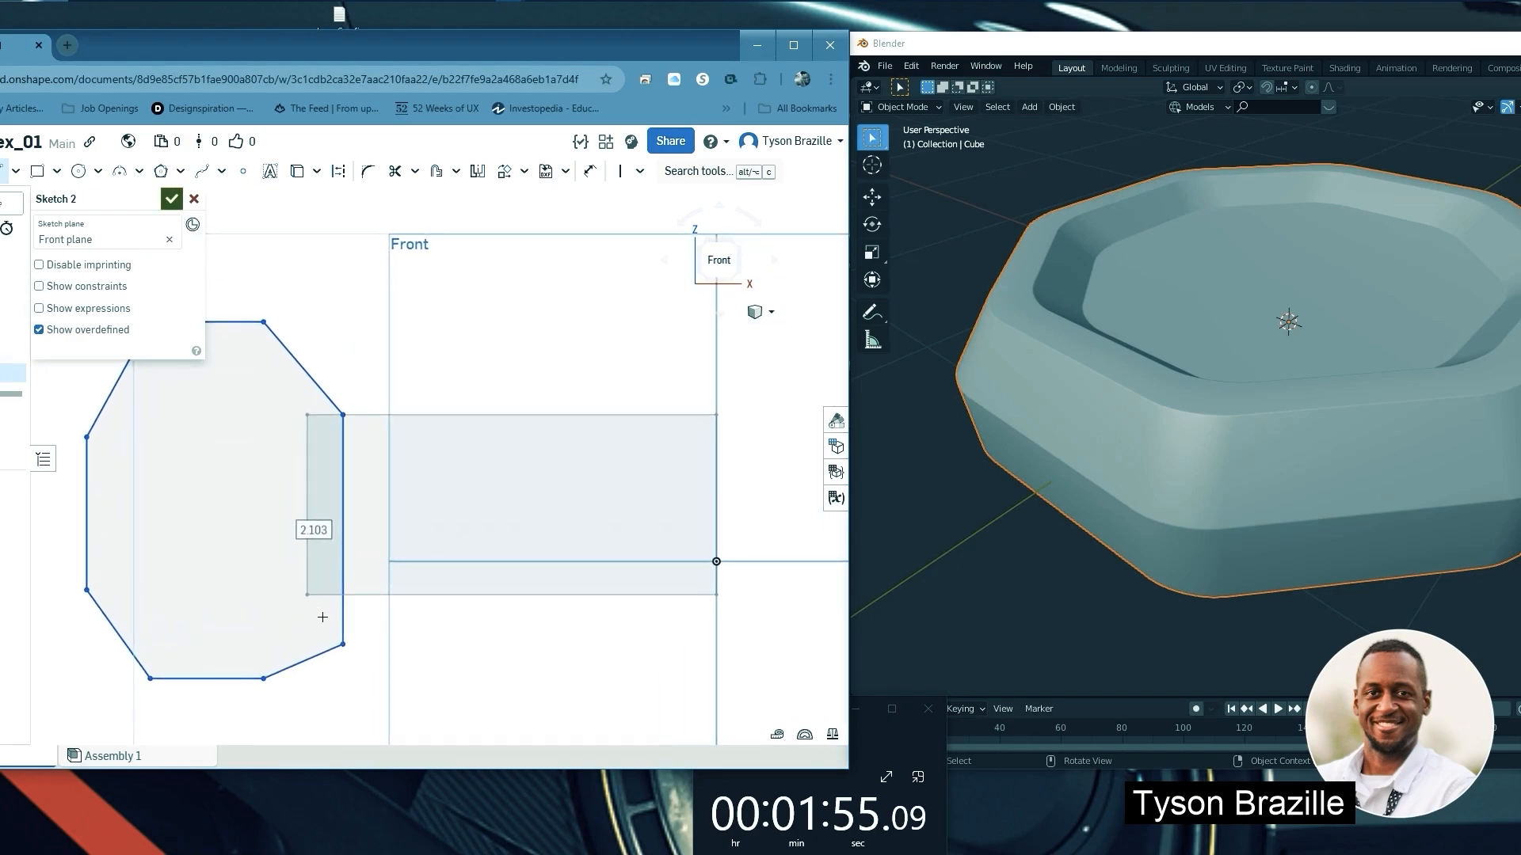
{"action": "right_click", "coordinate": [368, 659]}
{"action": "left_click", "coordinate": [429, 527]}
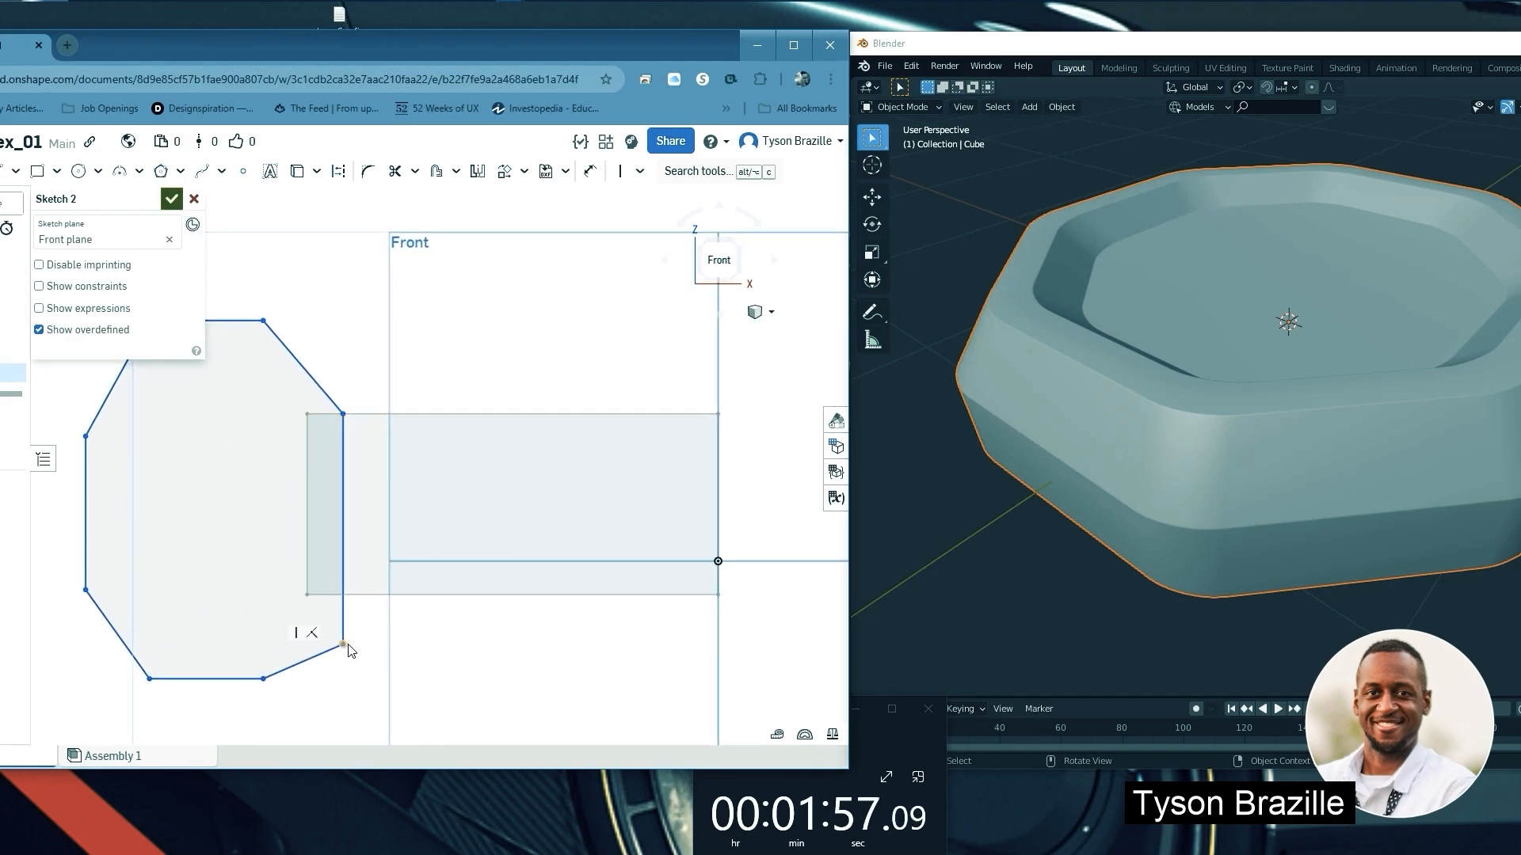
Move the outline's lower inner corner level with the rectangle's lower edge, and raise its lower outer corner slightly
{"action": "left_click_drag", "start_coordinate": [343, 645], "coordinate": [341, 595]}
{"action": "scroll", "coordinate": [255, 564], "scroll_direction": "down", "scroll_amount": 2}
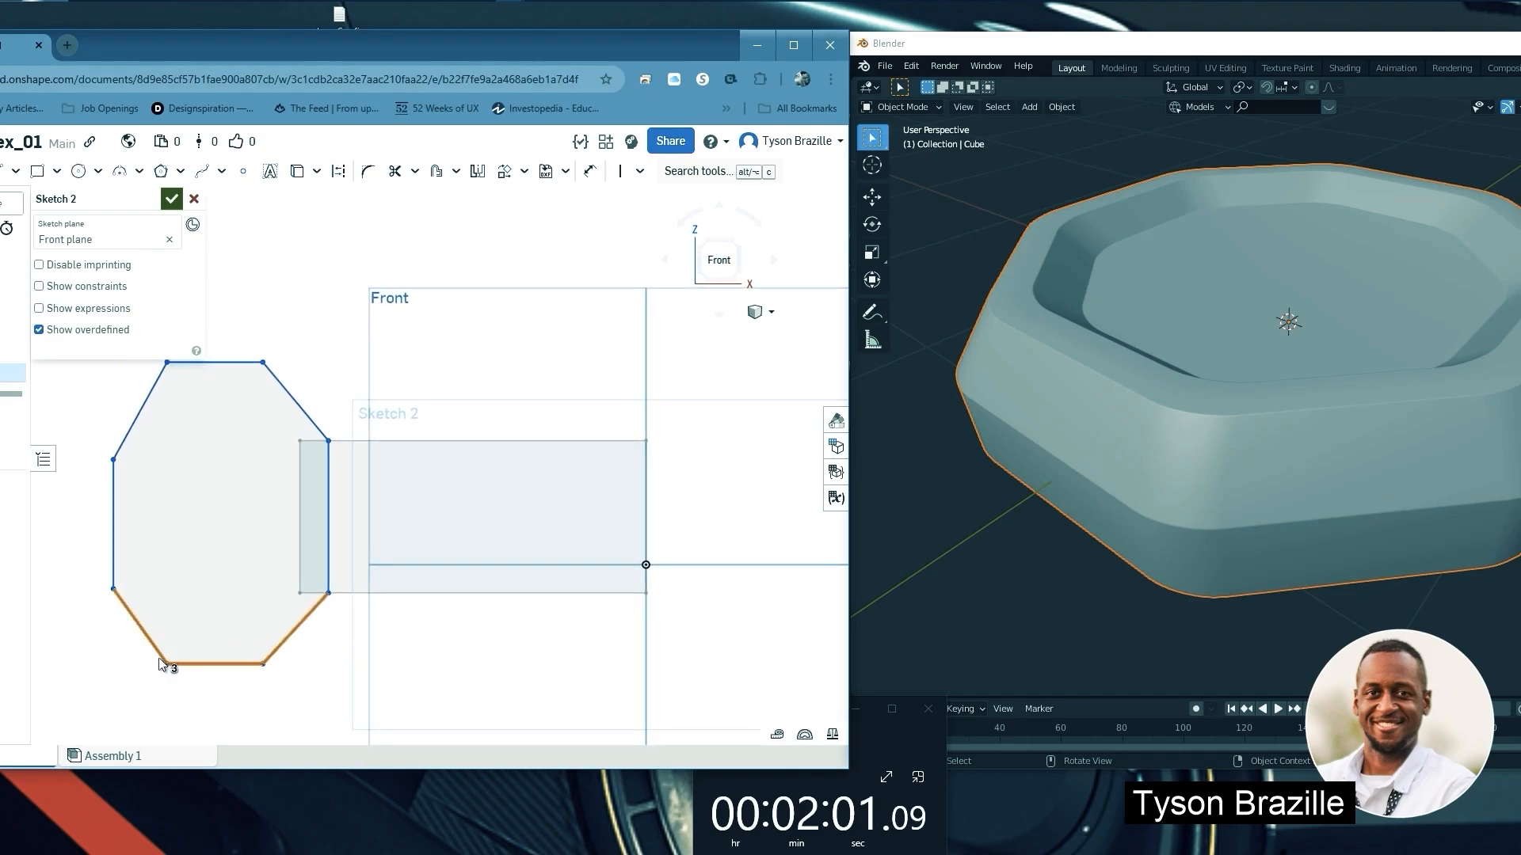
{"action": "mouse_move", "coordinate": [166, 665]}
{"action": "left_mouse_down"}
{"action": "mouse_move", "coordinate": [167, 634]}
{"action": "mouse_move", "coordinate": [168, 657]}
{"action": "left_mouse_up"}
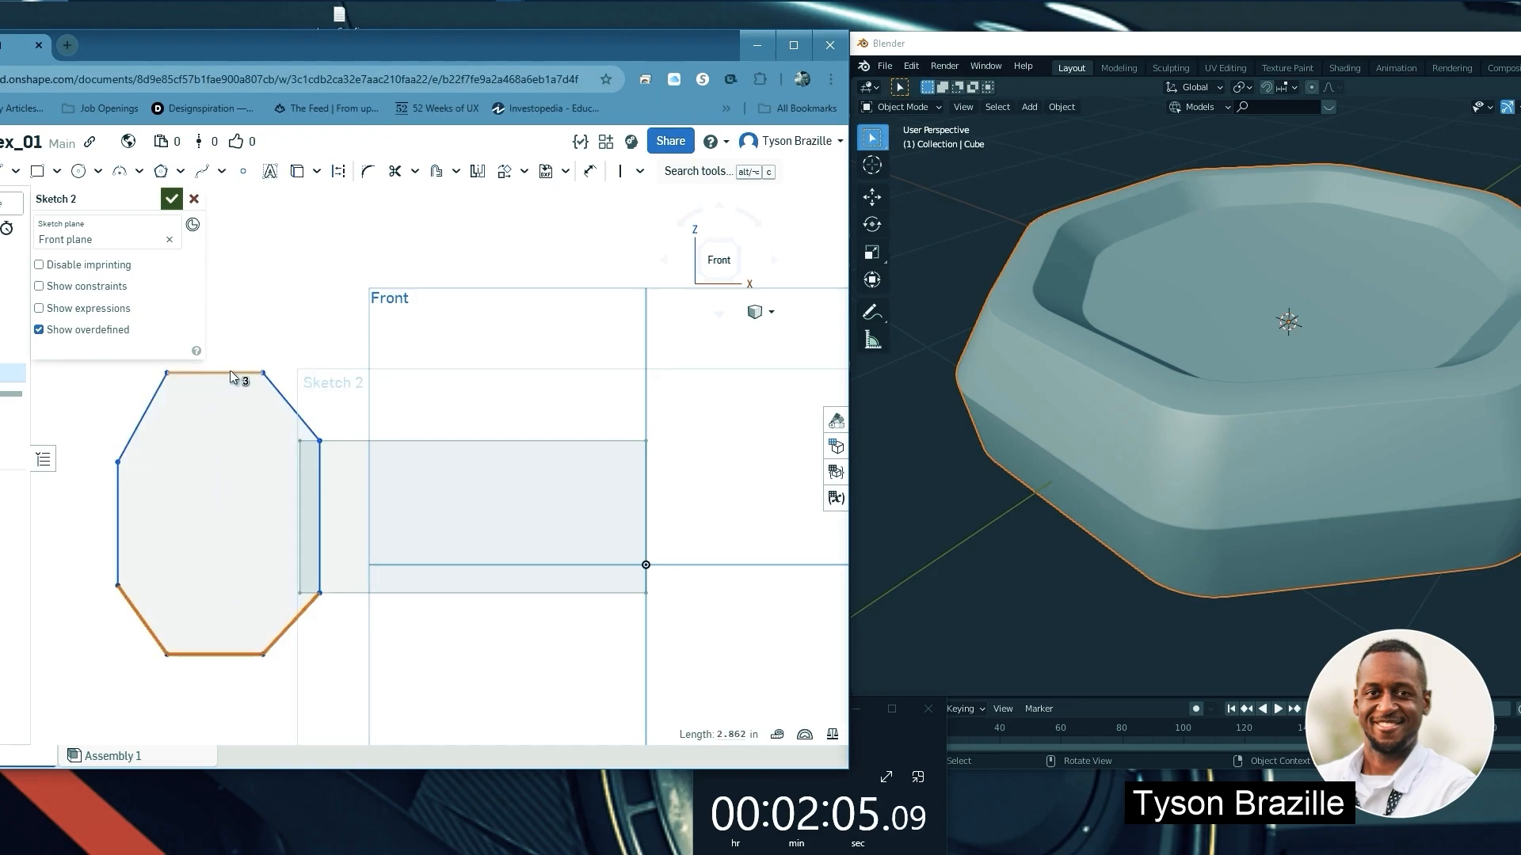
{"action": "scroll", "coordinate": [128, 567], "scroll_direction": "up", "scroll_amount": 2}
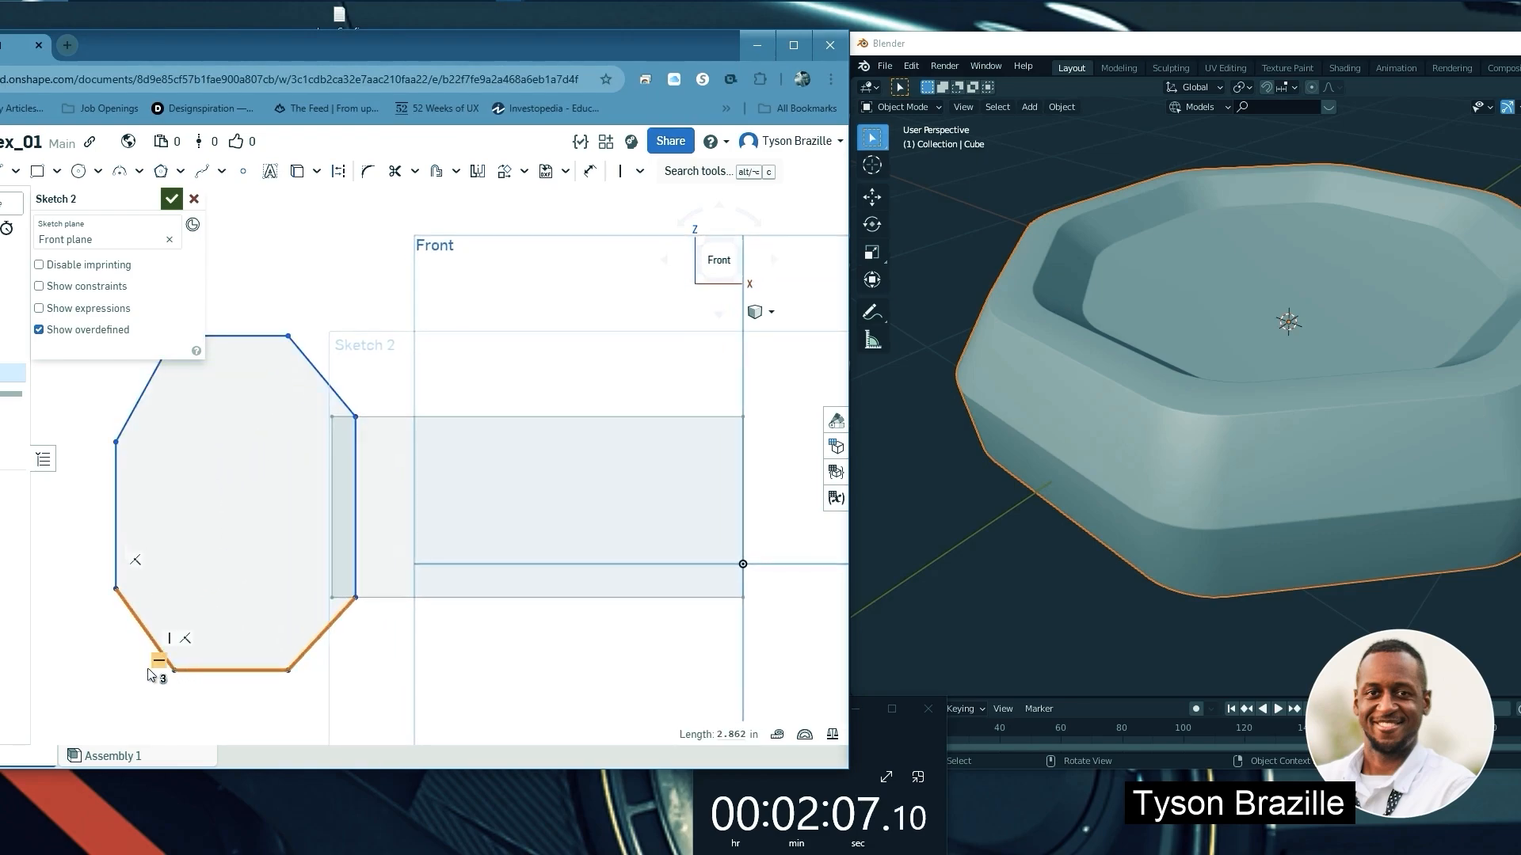
{"action": "left_click", "coordinate": [159, 661]}
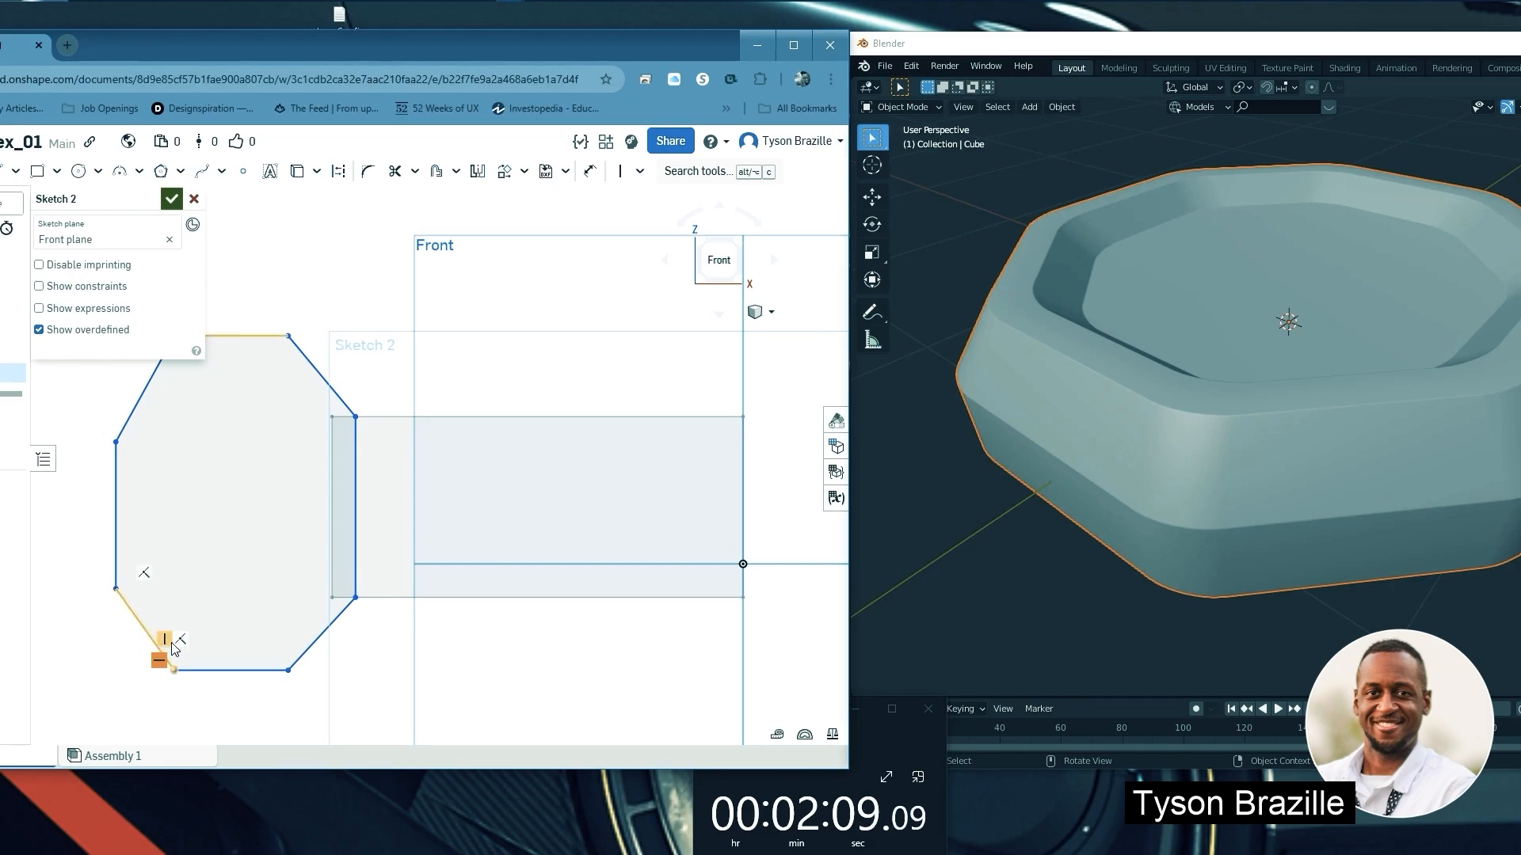
{"action": "left_click", "coordinate": [225, 671]}
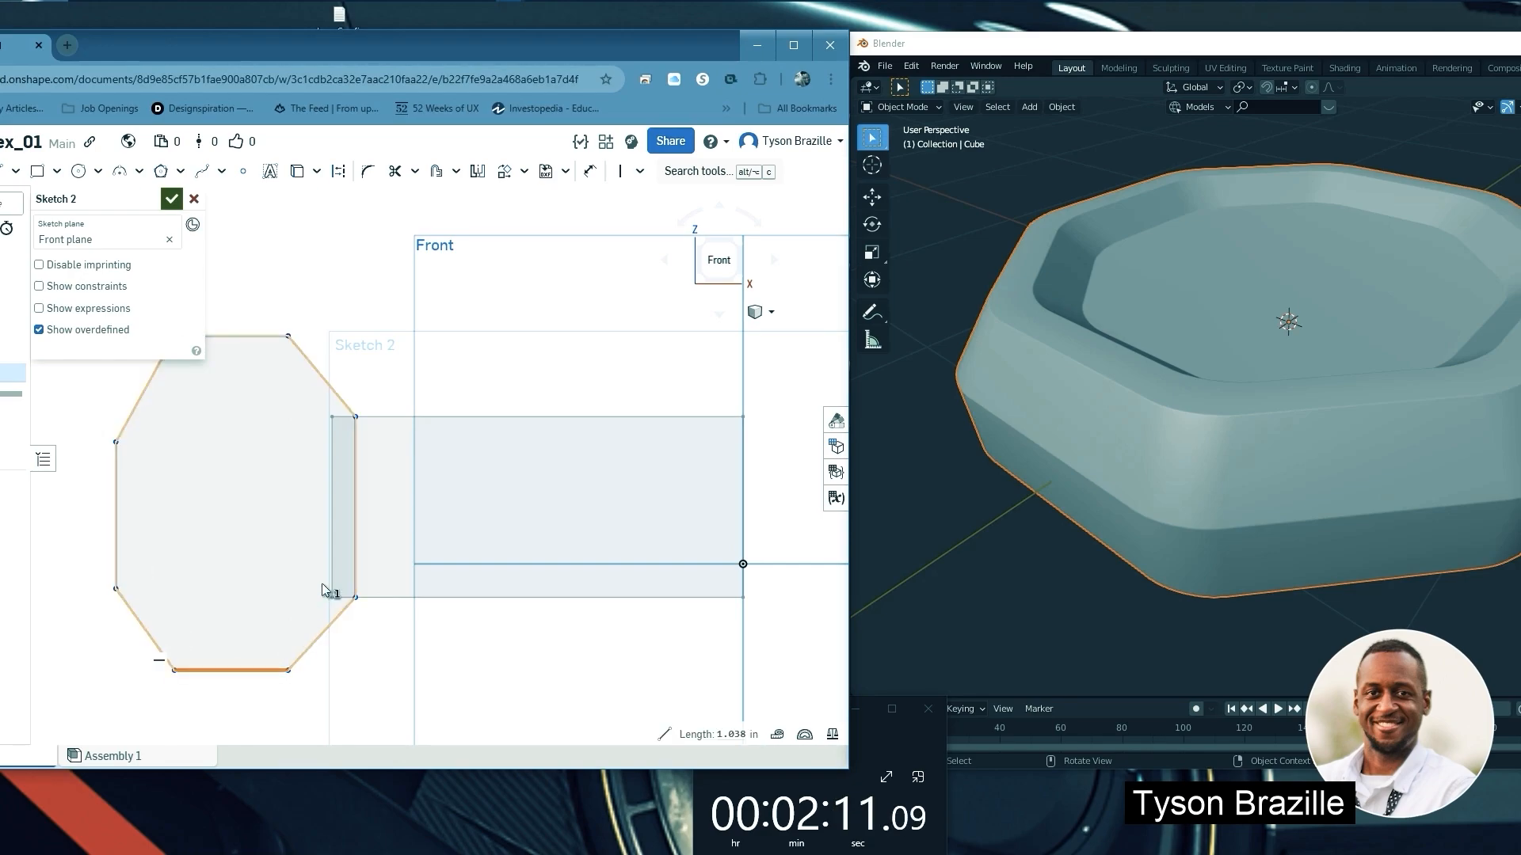
{"action": "scroll", "coordinate": [340, 583], "scroll_direction": "down", "scroll_amount": 2}
{"action": "scroll", "coordinate": [172, 579], "scroll_direction": "up", "scroll_amount": 3}
{"action": "scroll", "coordinate": [380, 512], "scroll_direction": "down", "scroll_amount": 2}
{"action": "scroll", "coordinate": [202, 499], "scroll_direction": "up", "scroll_amount": 2}
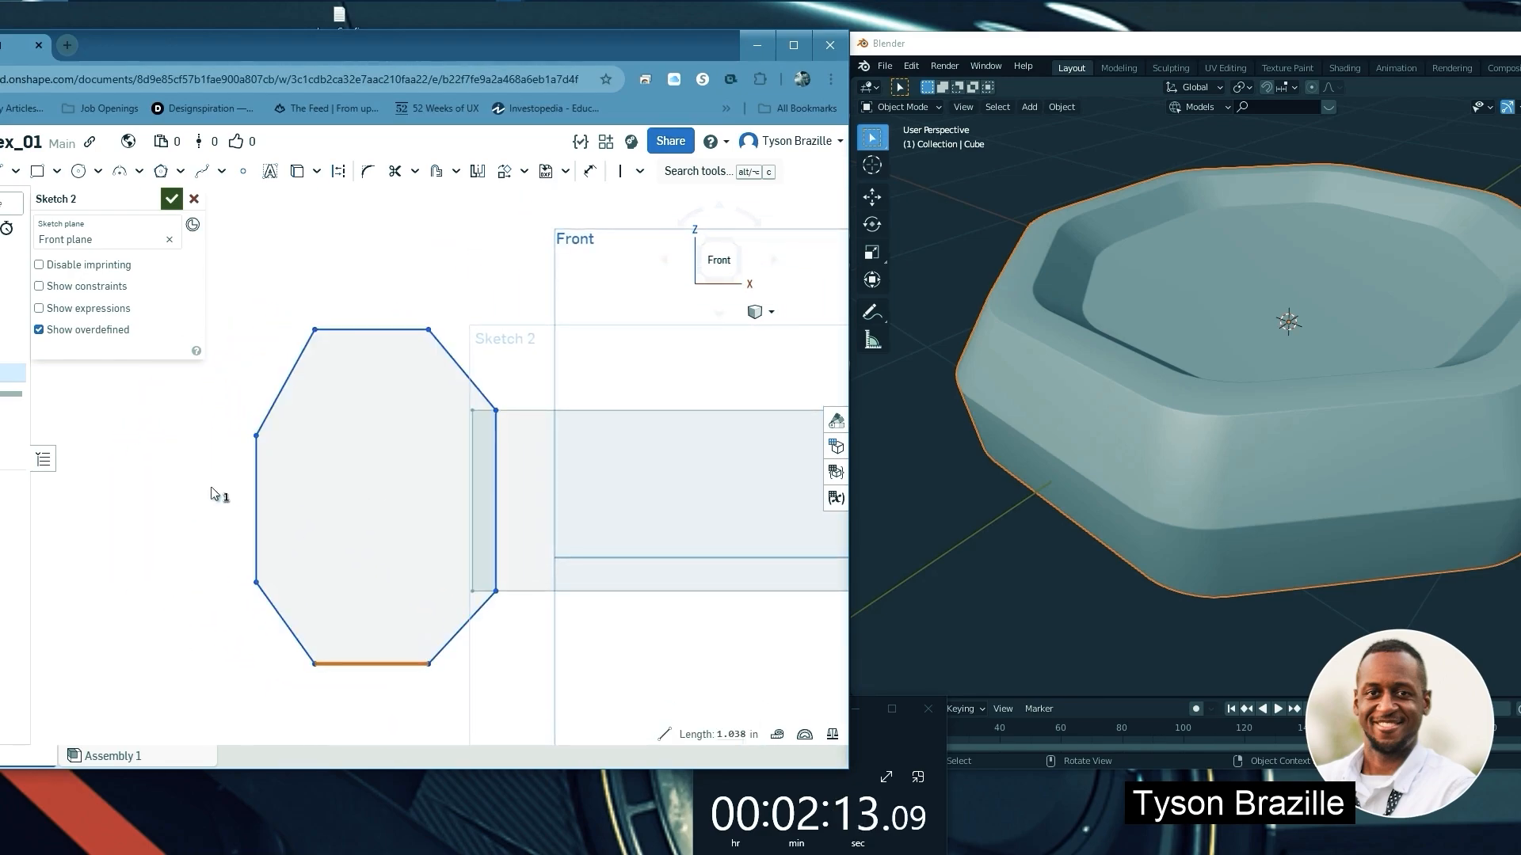
{"action": "left_click", "coordinate": [198, 492]}
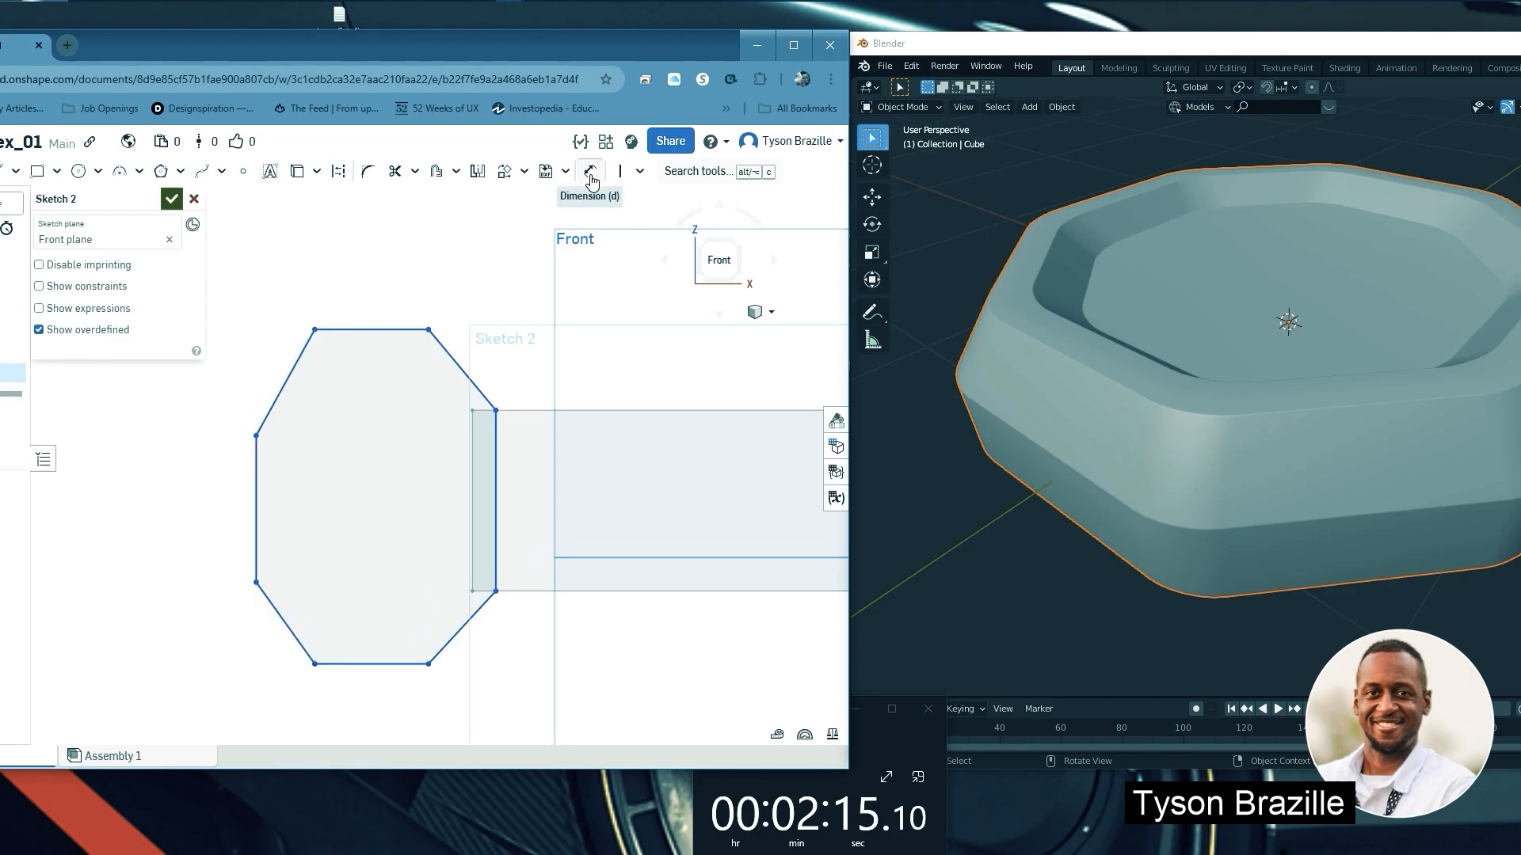
{"action": "left_click", "coordinate": [590, 171]}
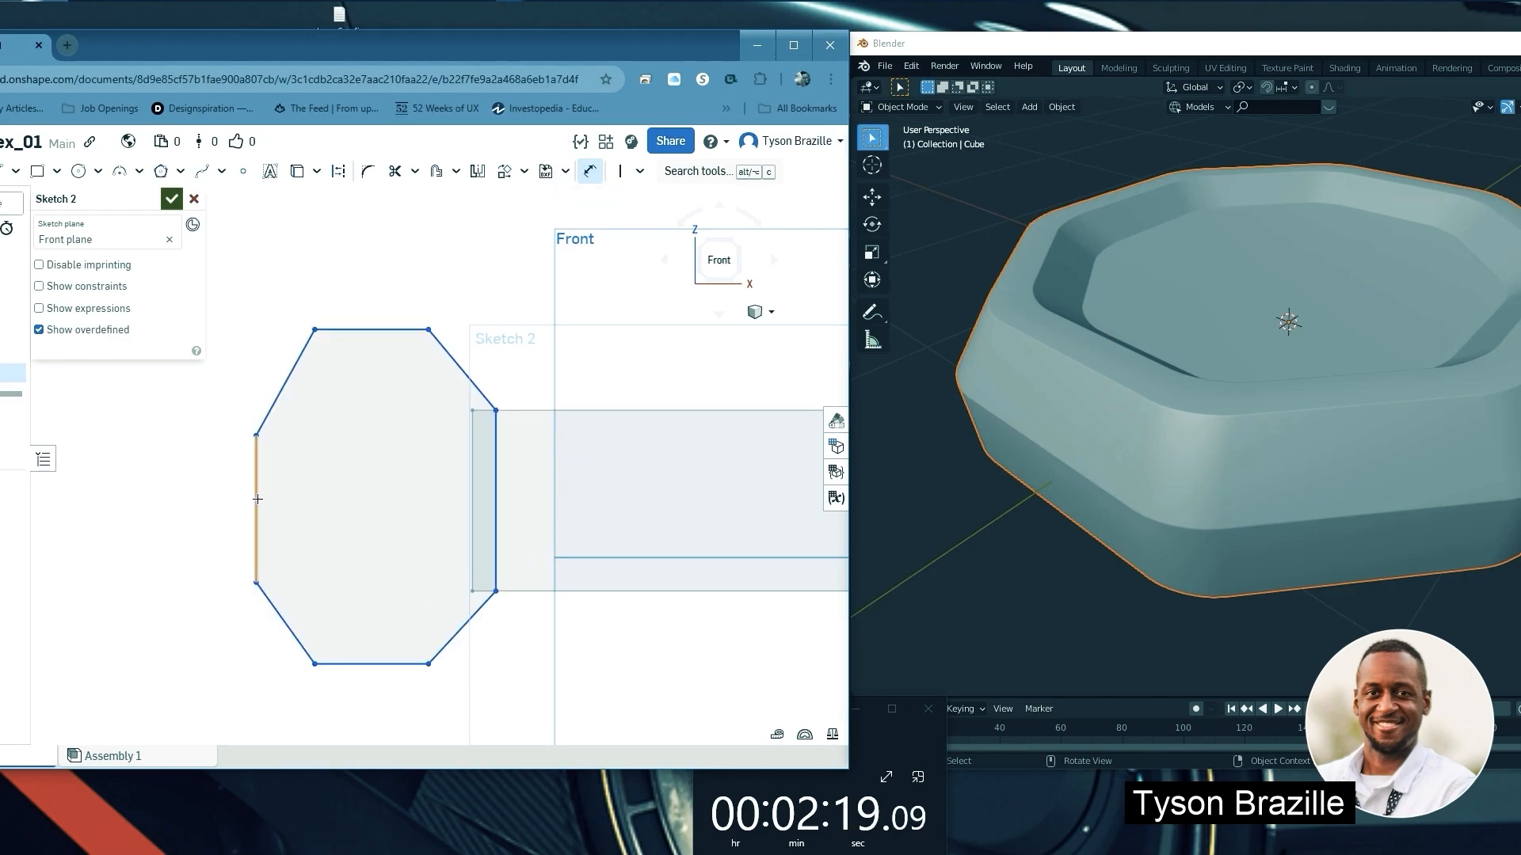
{"action": "left_click", "coordinate": [356, 332]}
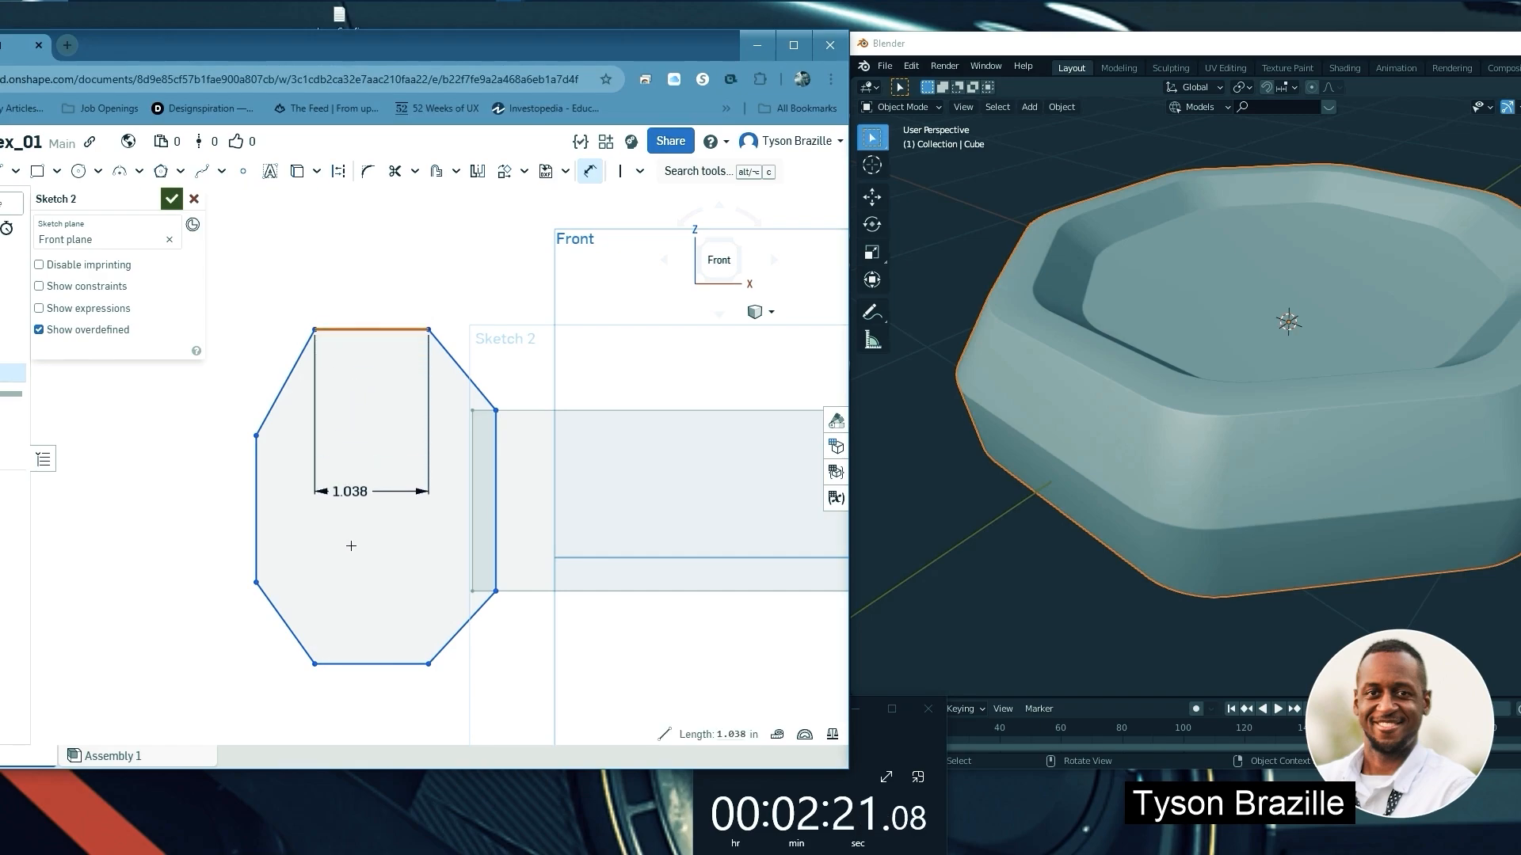
{"action": "right_click", "coordinate": [361, 470]}
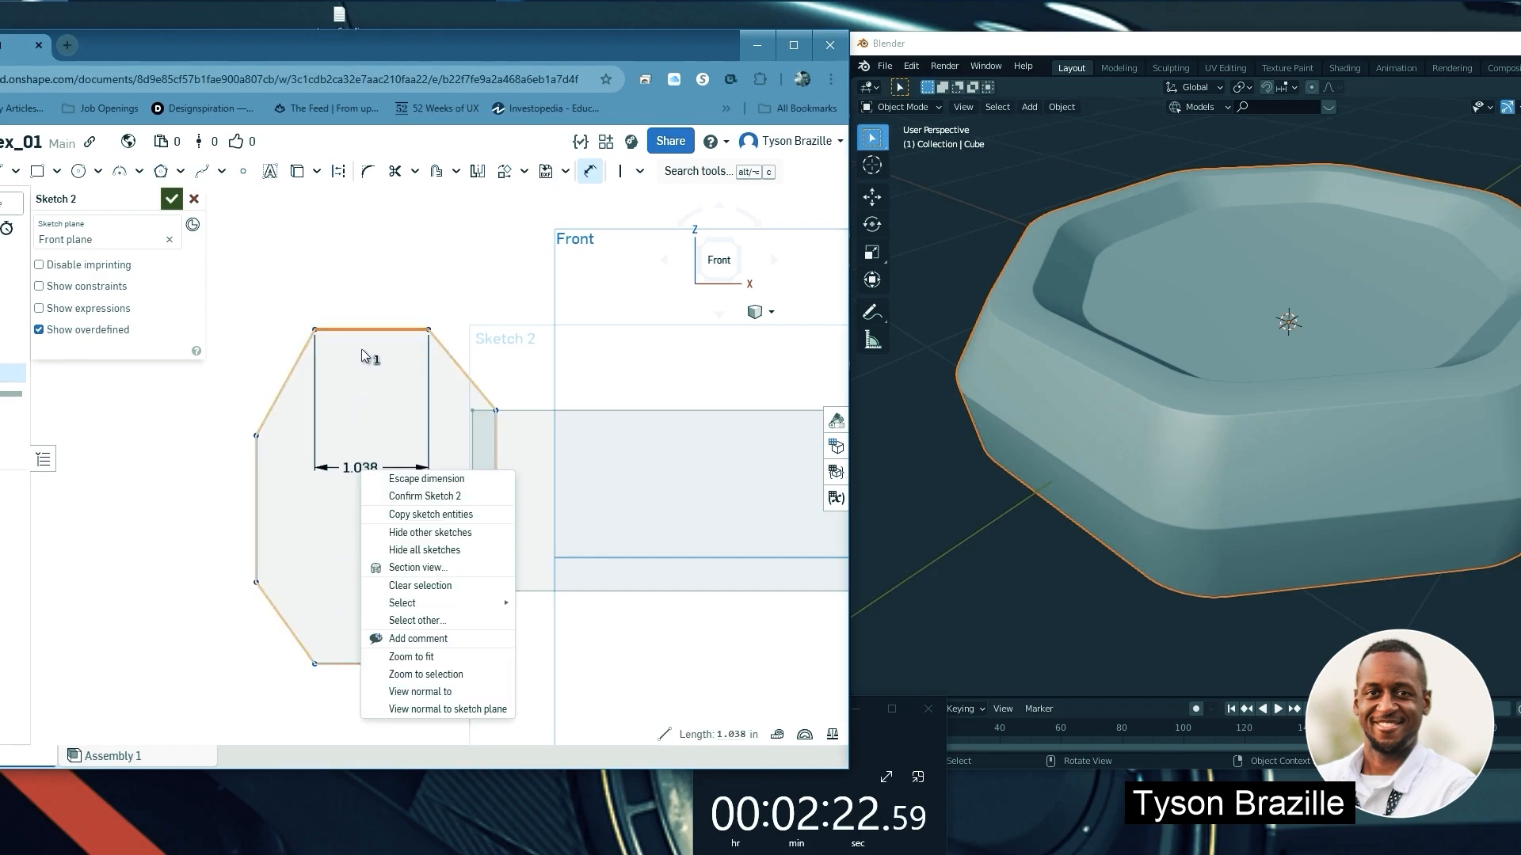
{"action": "left_click", "coordinate": [426, 478]}
Dimension the octagonal outline's overall height between its outer upper and lower corners, set it to about 2.854 in, and leave the Dimension tool
{"action": "left_click", "coordinate": [592, 175]}
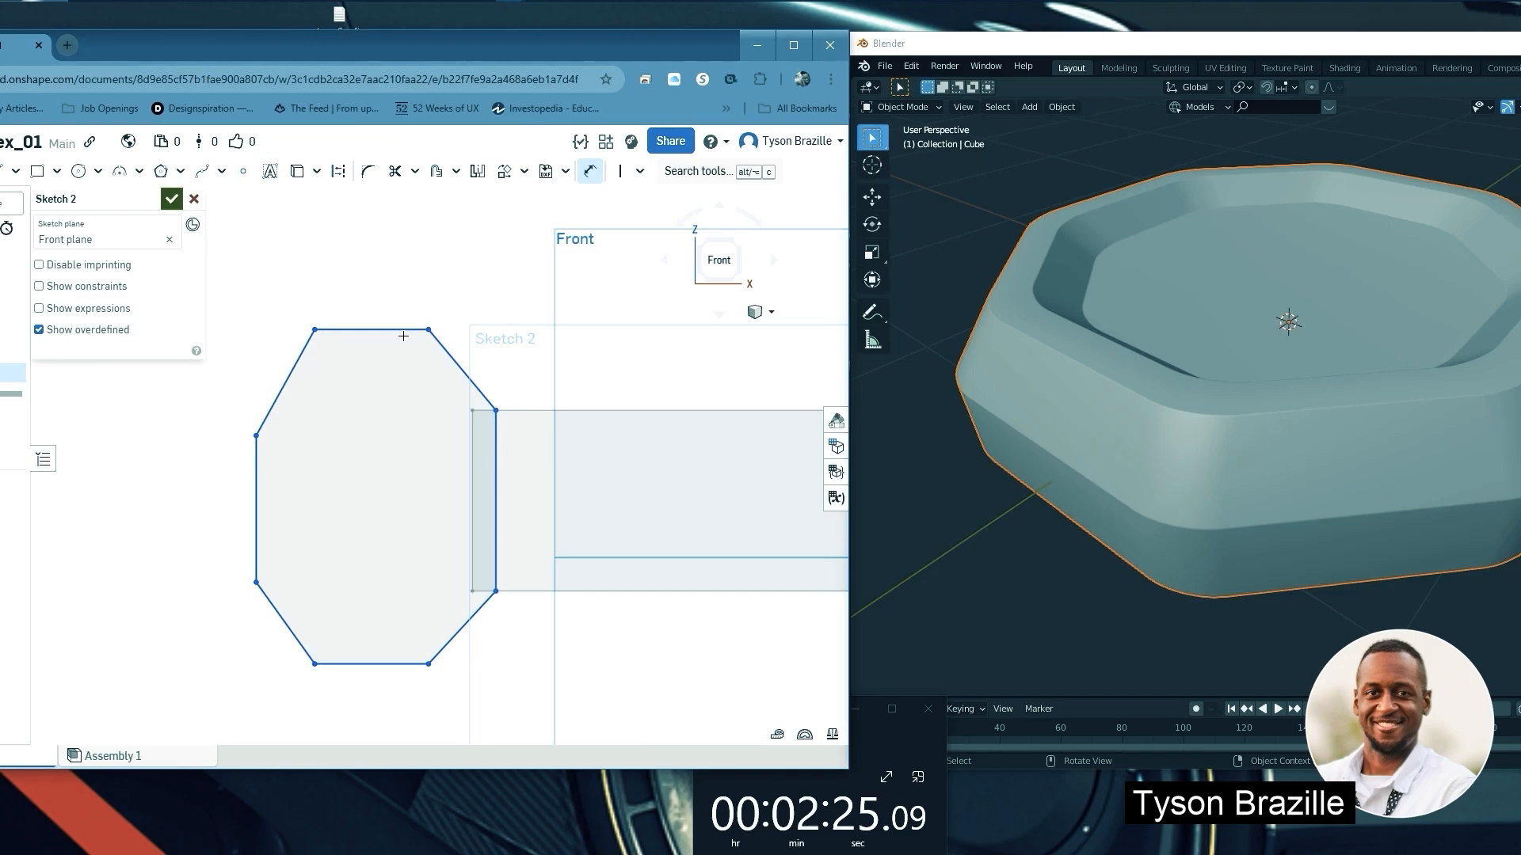
{"action": "left_click", "coordinate": [314, 329]}
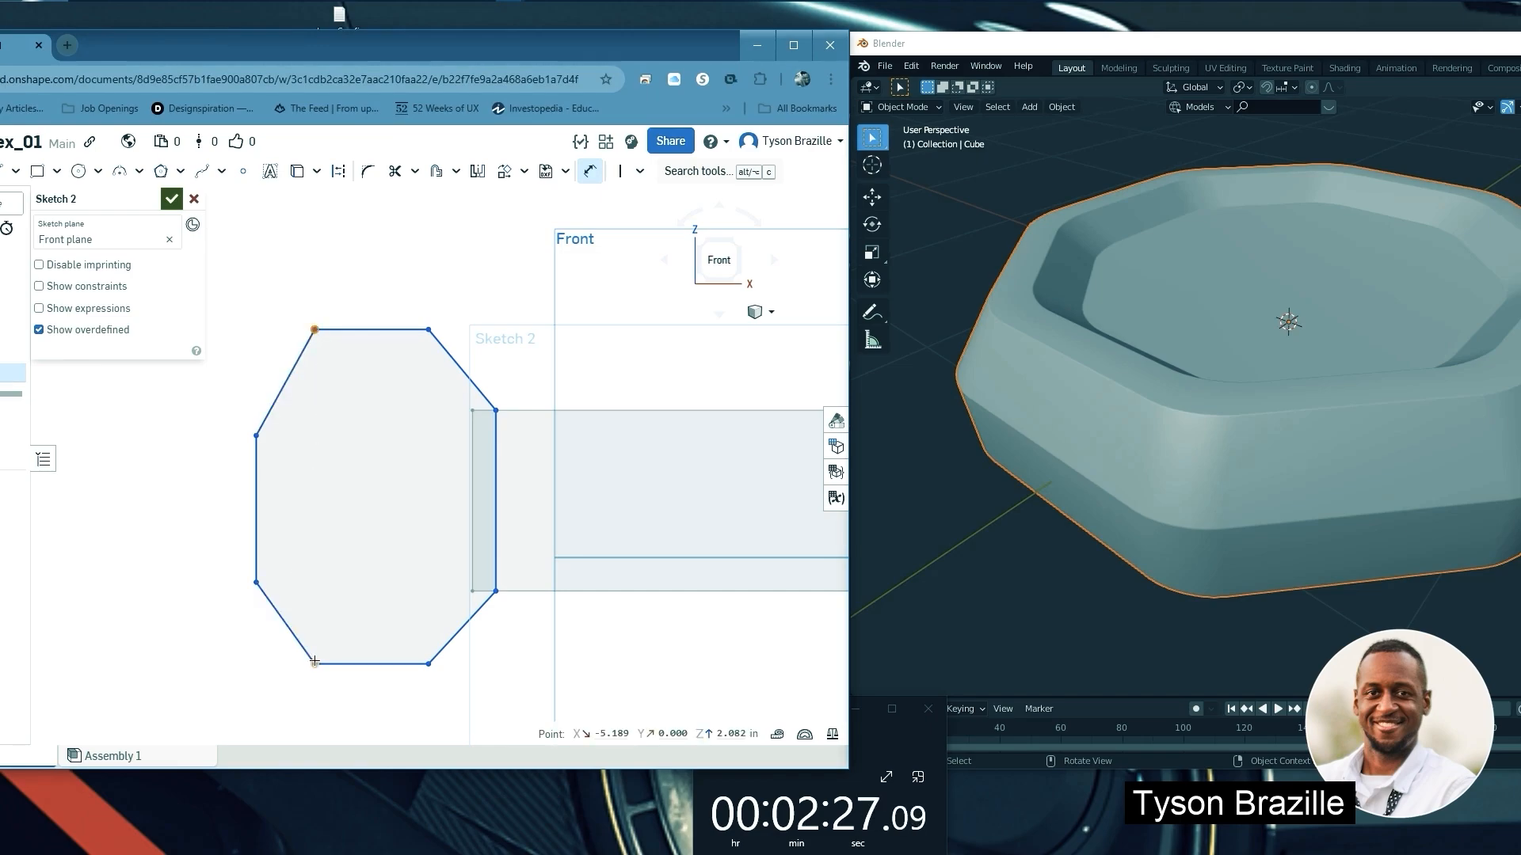
{"action": "left_click", "coordinate": [314, 664]}
{"action": "left_click", "coordinate": [191, 547]}
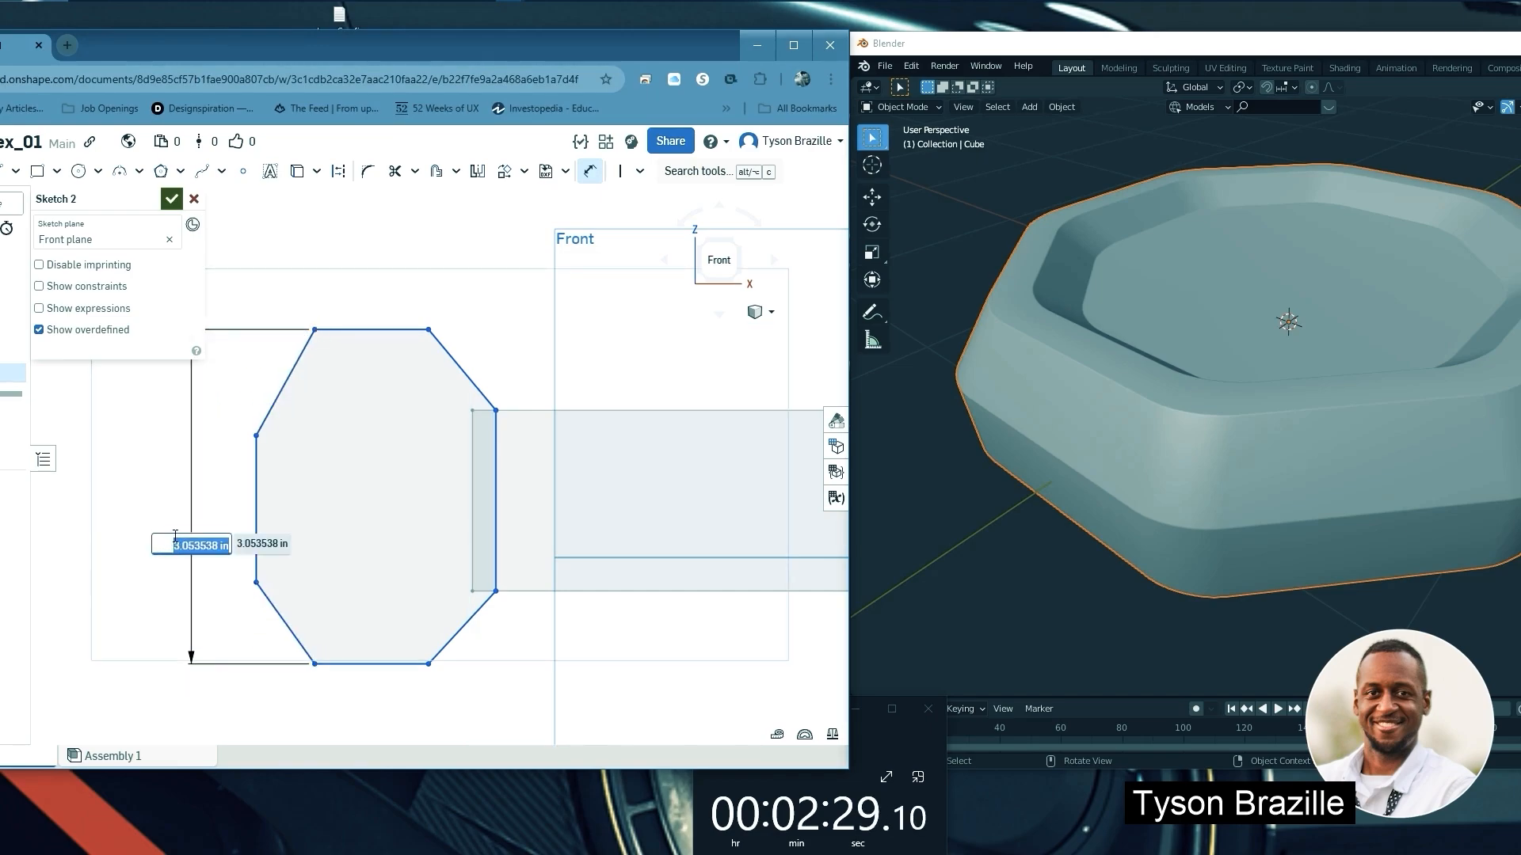
{"action": "key", "text": "Down"}
{"action": "key", "text": "Down"}
{"action": "key", "text": "Down"}
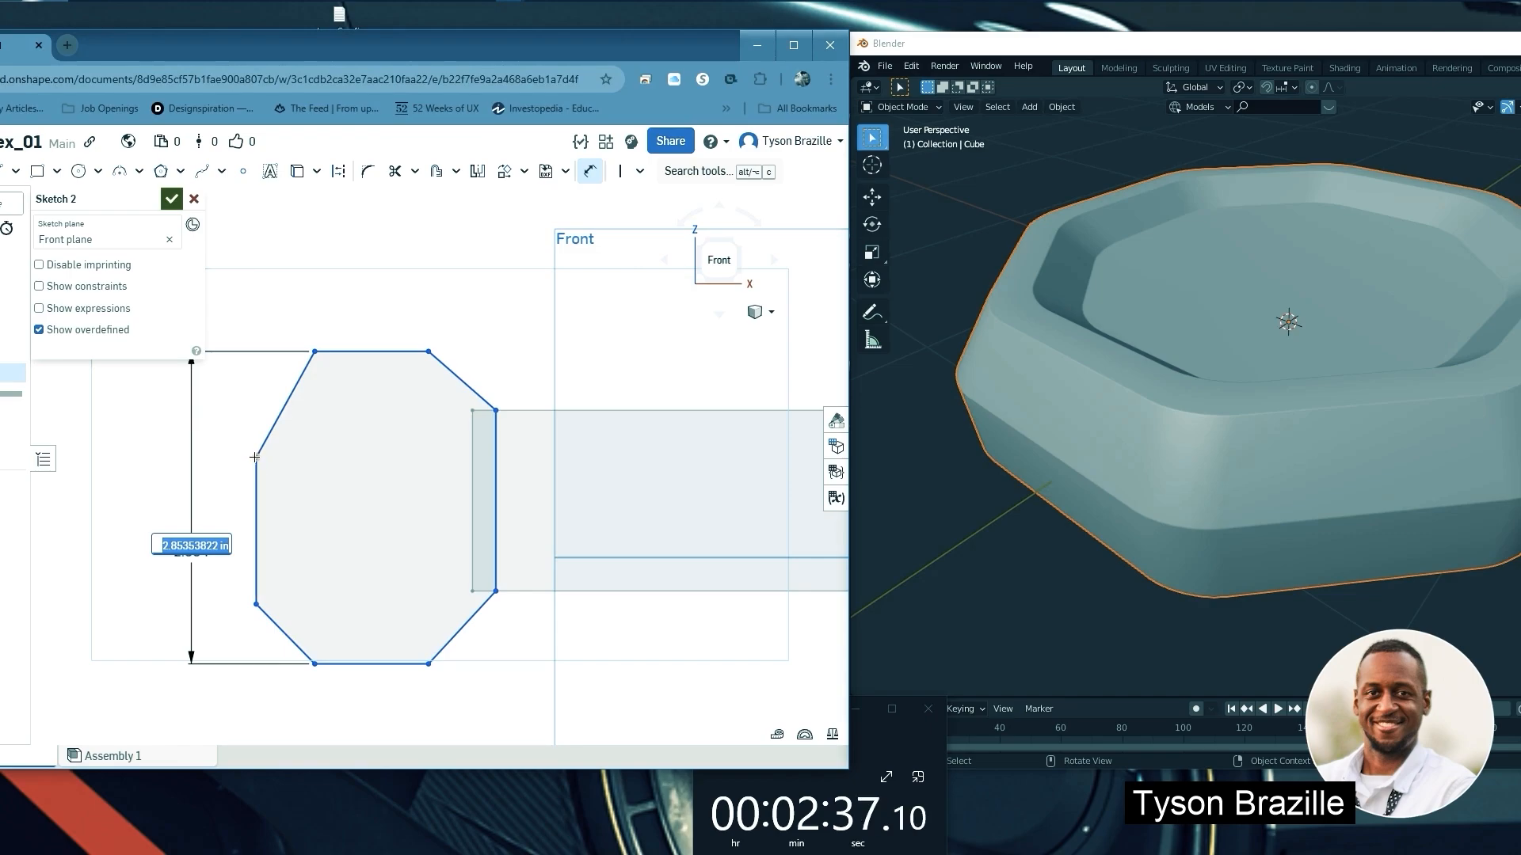
{"action": "key", "text": "Return"}
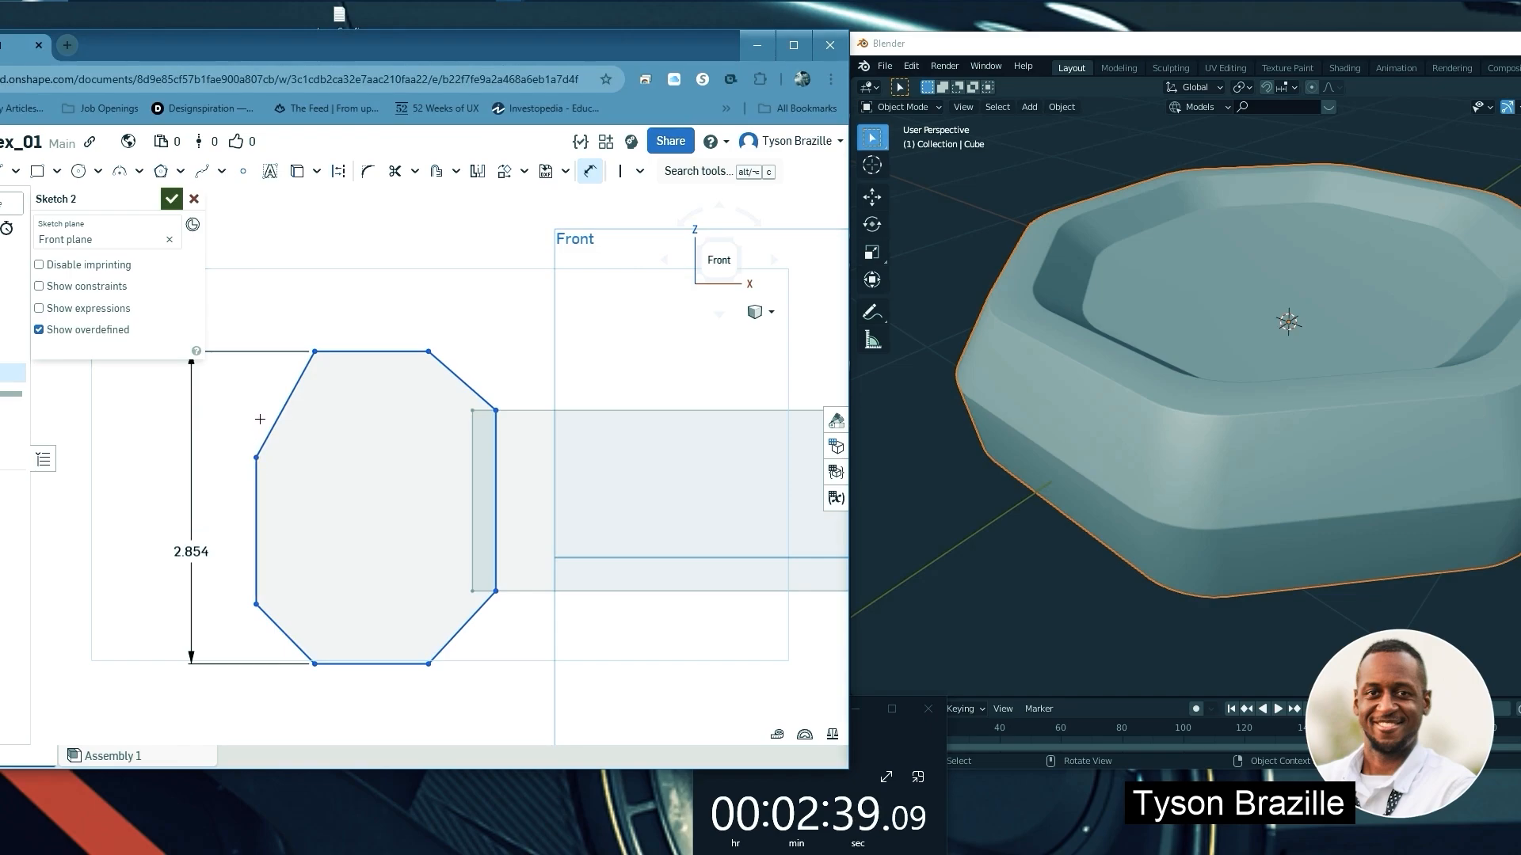
{"action": "right_click", "coordinate": [240, 434]}
{"action": "left_click", "coordinate": [262, 444]}
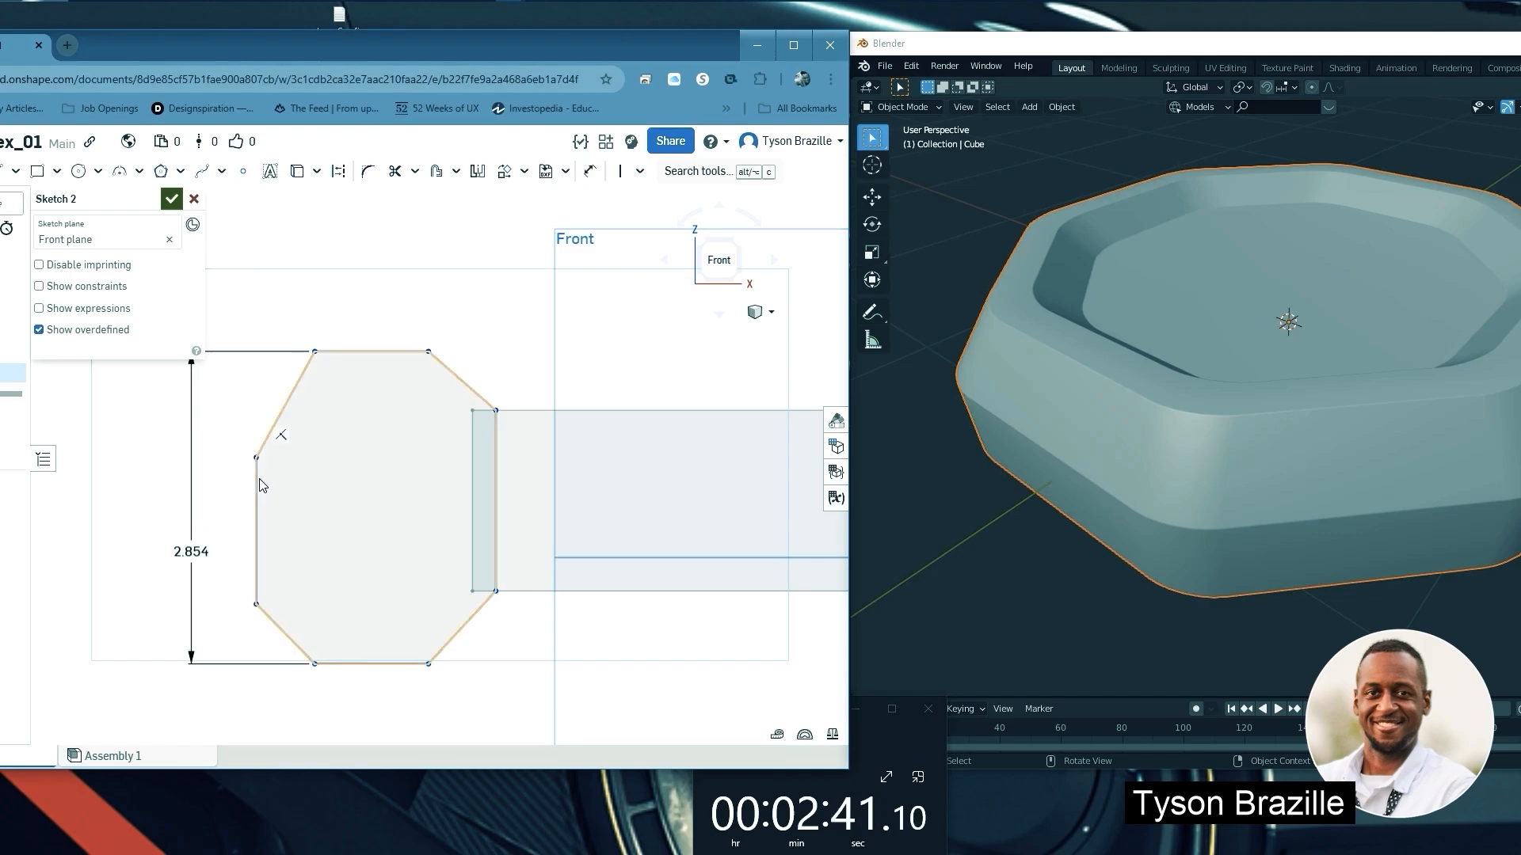
Even out the octagonal outline by shortening its outer vertical edge and shifting it outward, raising and narrowing the horizontal edges, and finish the sketch
{"action": "left_click_drag", "start_coordinate": [257, 478], "coordinate": [265, 408]}
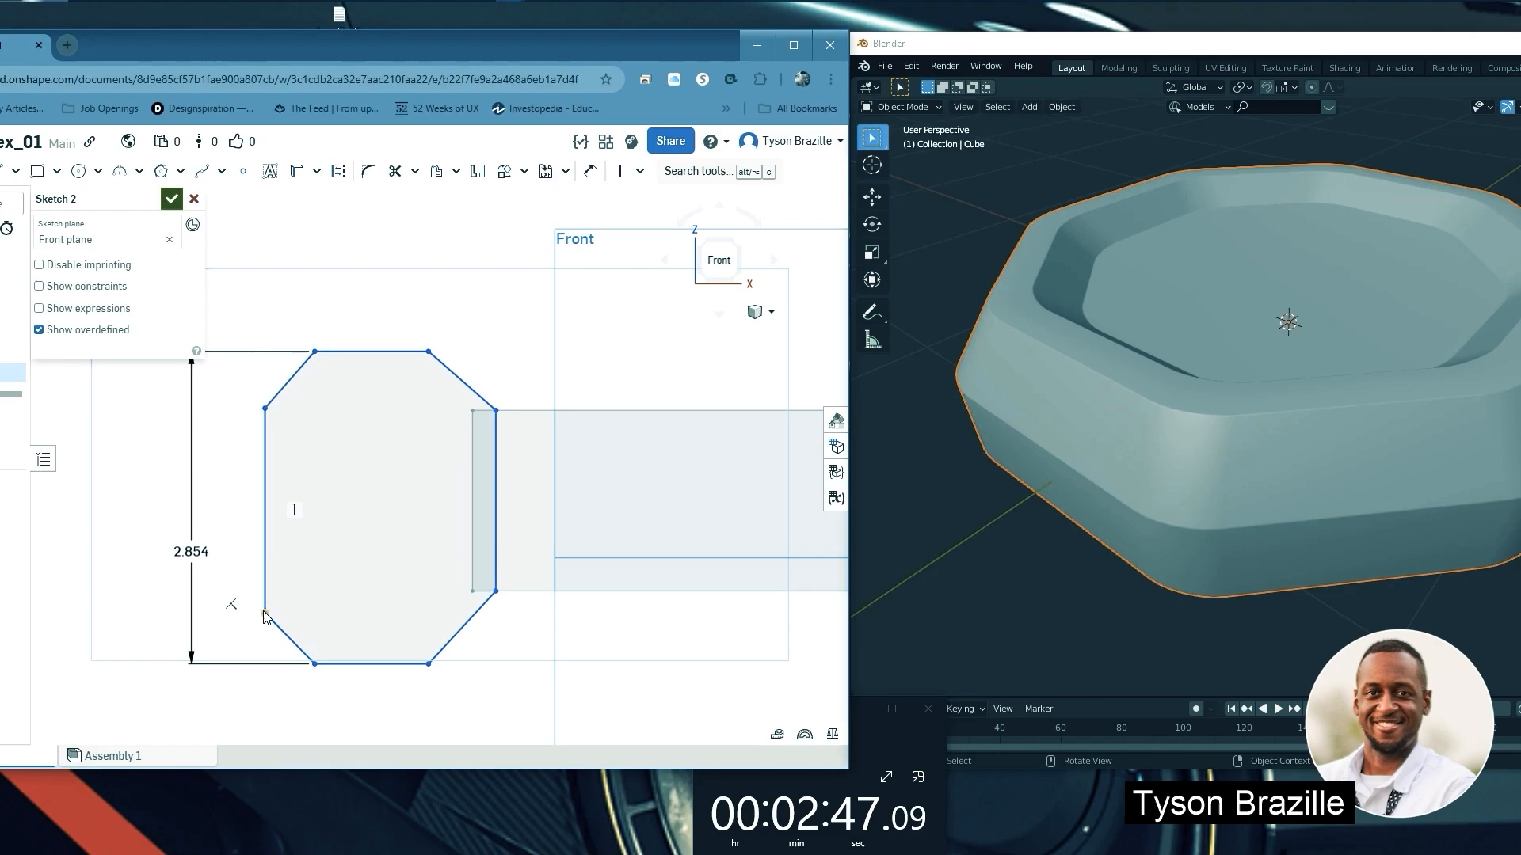
{"action": "left_click_drag", "start_coordinate": [264, 613], "coordinate": [266, 567]}
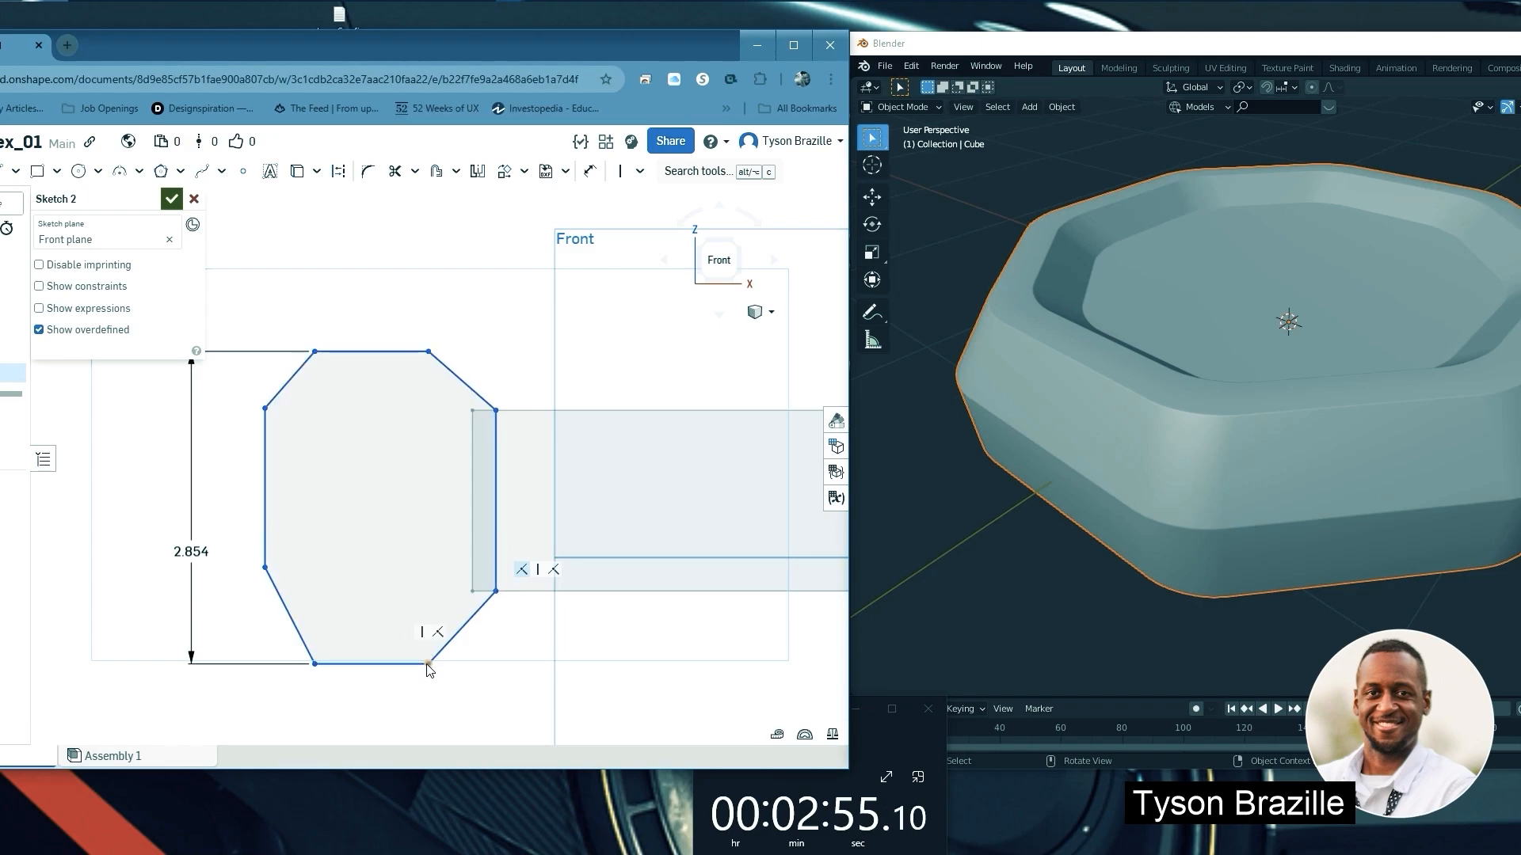
{"action": "left_click_drag", "start_coordinate": [428, 671], "coordinate": [428, 635]}
{"action": "left_click_drag", "start_coordinate": [339, 324], "coordinate": [324, 325]}
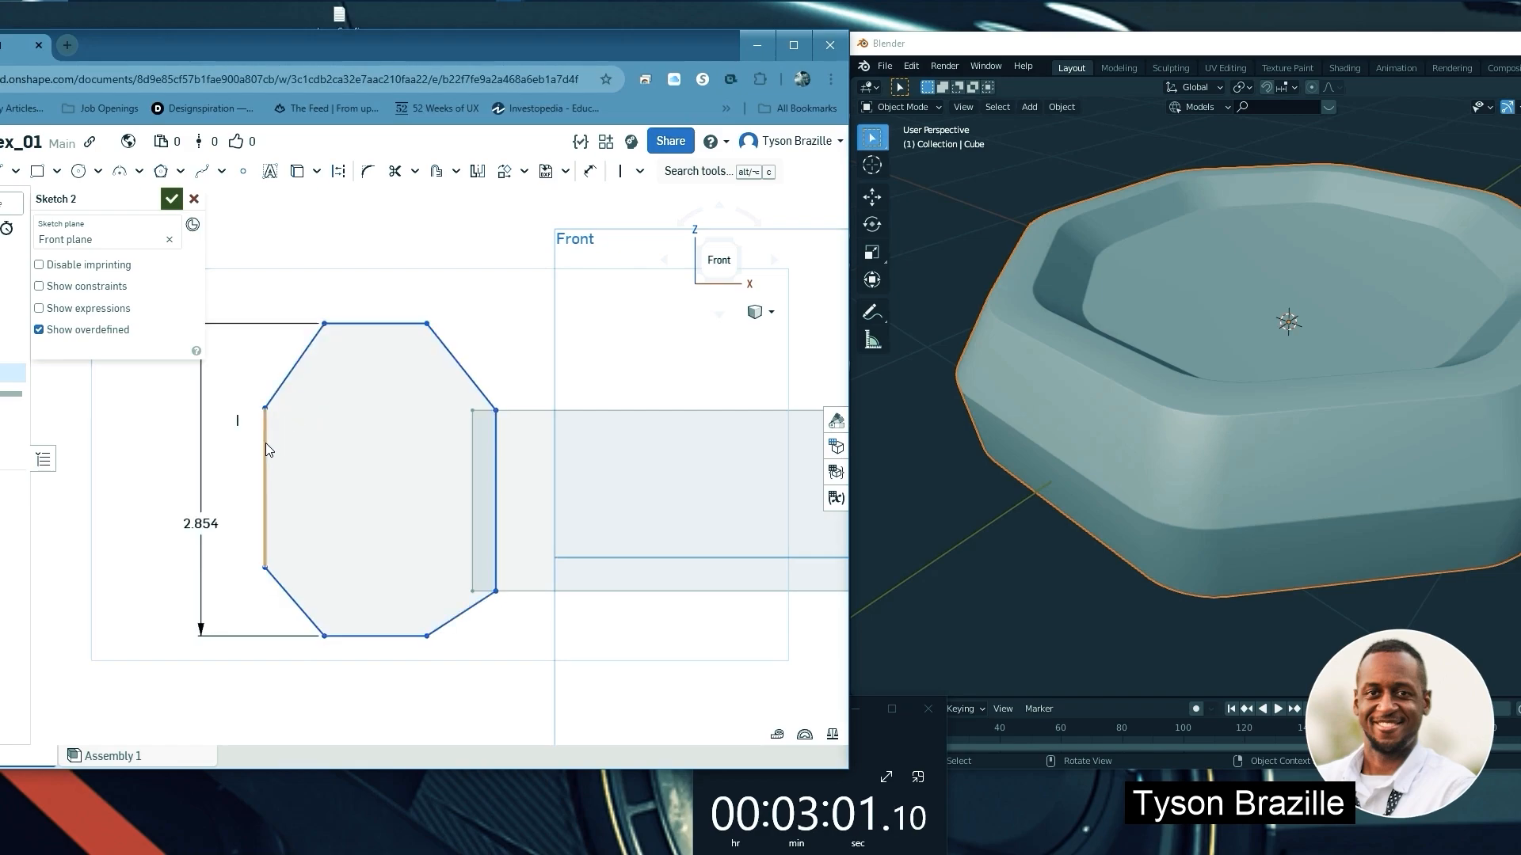
{"action": "left_click_drag", "start_coordinate": [266, 444], "coordinate": [248, 443]}
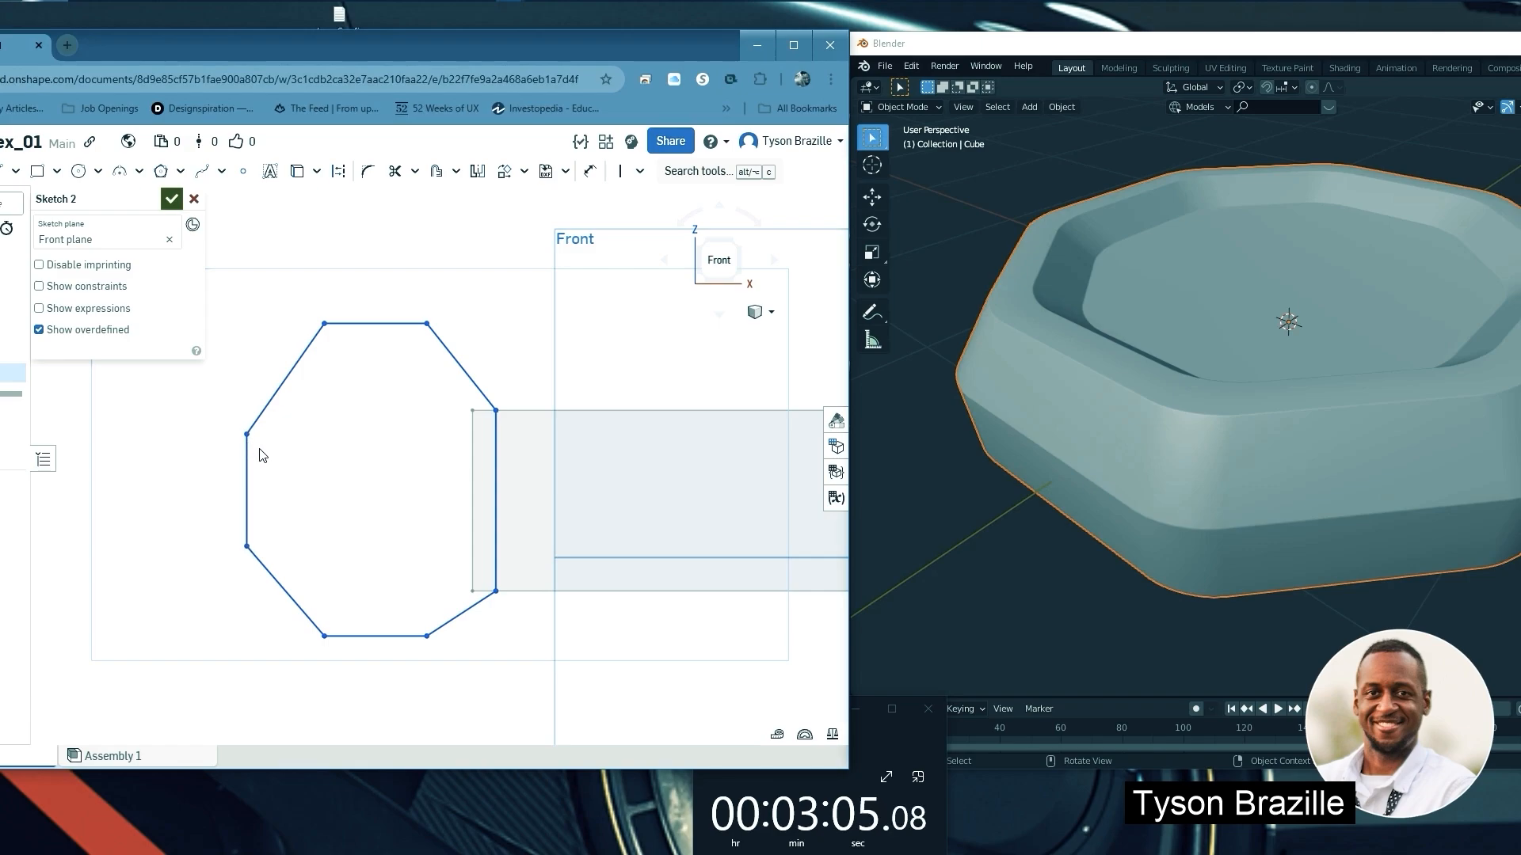
{"action": "scroll", "coordinate": [278, 553], "scroll_direction": "down", "scroll_amount": 2}
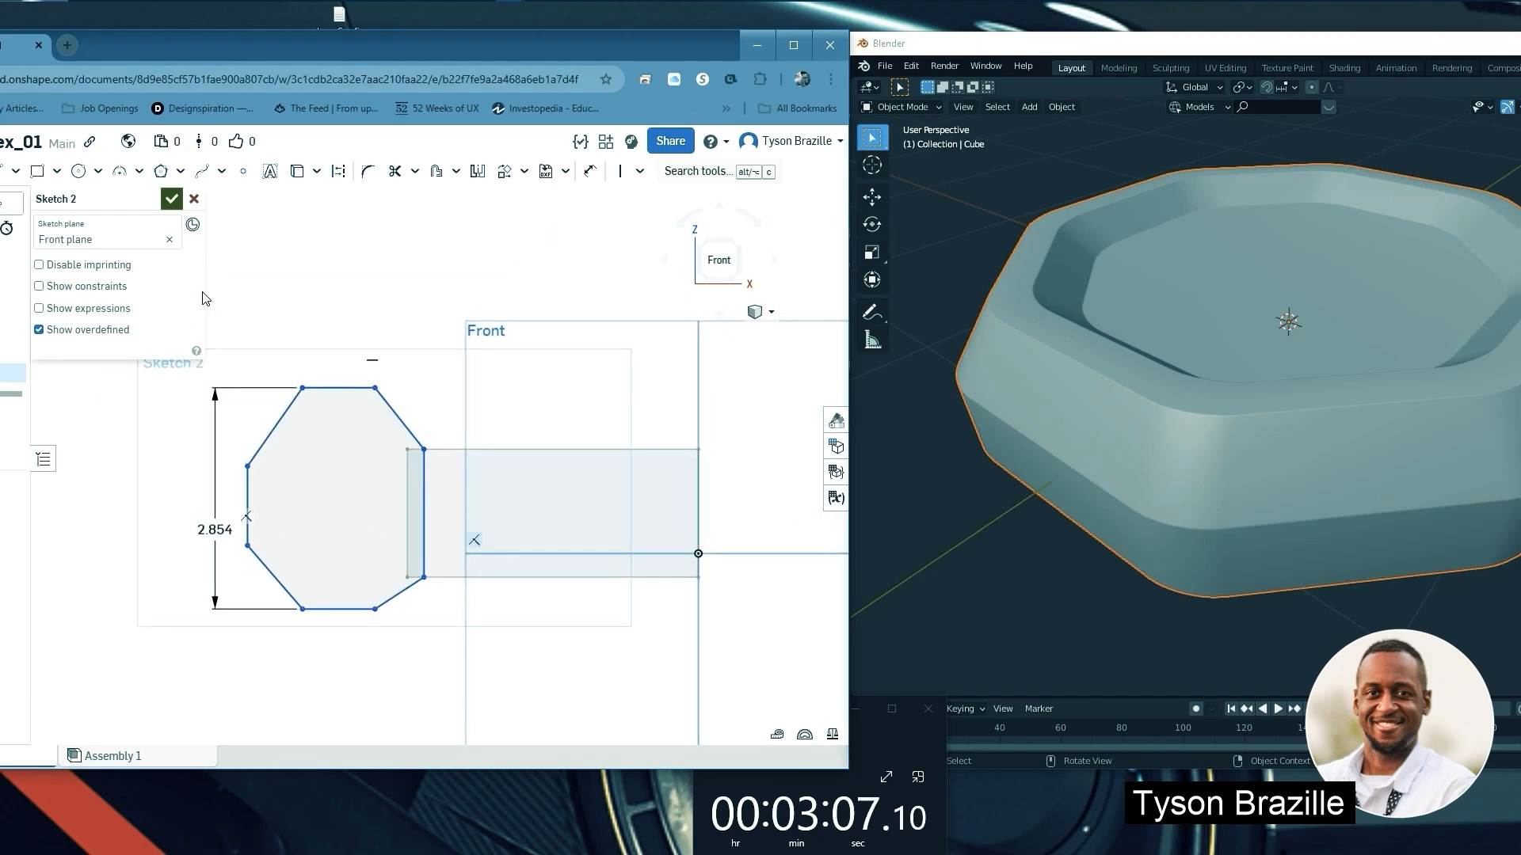
{"action": "left_click", "coordinate": [173, 201]}
Examine the rectangle and octagonal profile in 3D against the Front, Top and Right planes
{"action": "scroll", "coordinate": [262, 343], "scroll_direction": "down", "scroll_amount": 3}
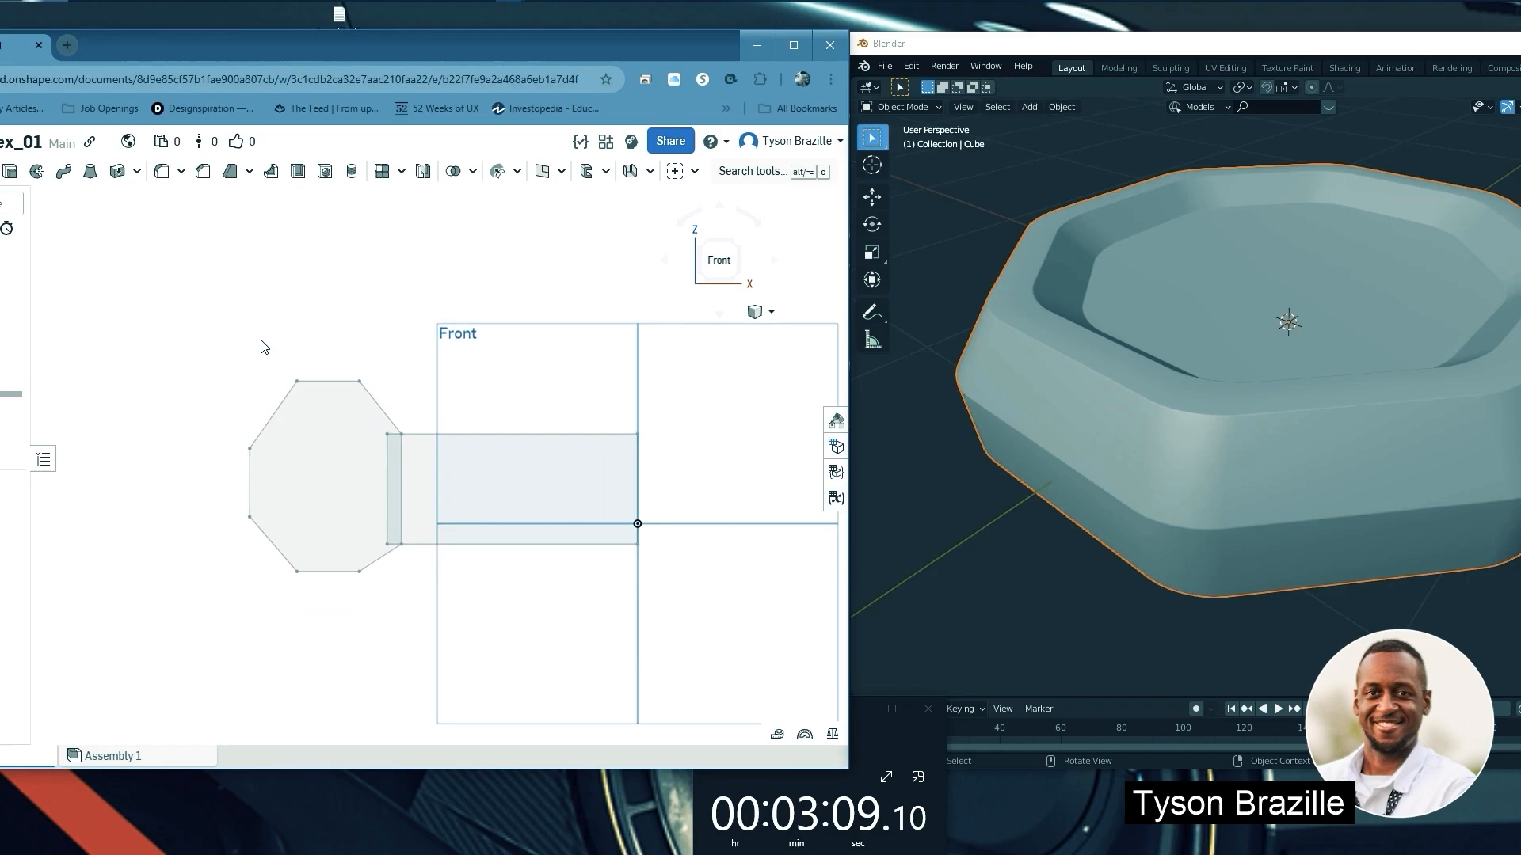
{"action": "key", "text": "shift+7"}
{"action": "right_click_drag", "start_coordinate": [300, 359], "coordinate": [264, 332]}
{"action": "scroll", "coordinate": [340, 467], "scroll_direction": "up", "scroll_amount": 5}
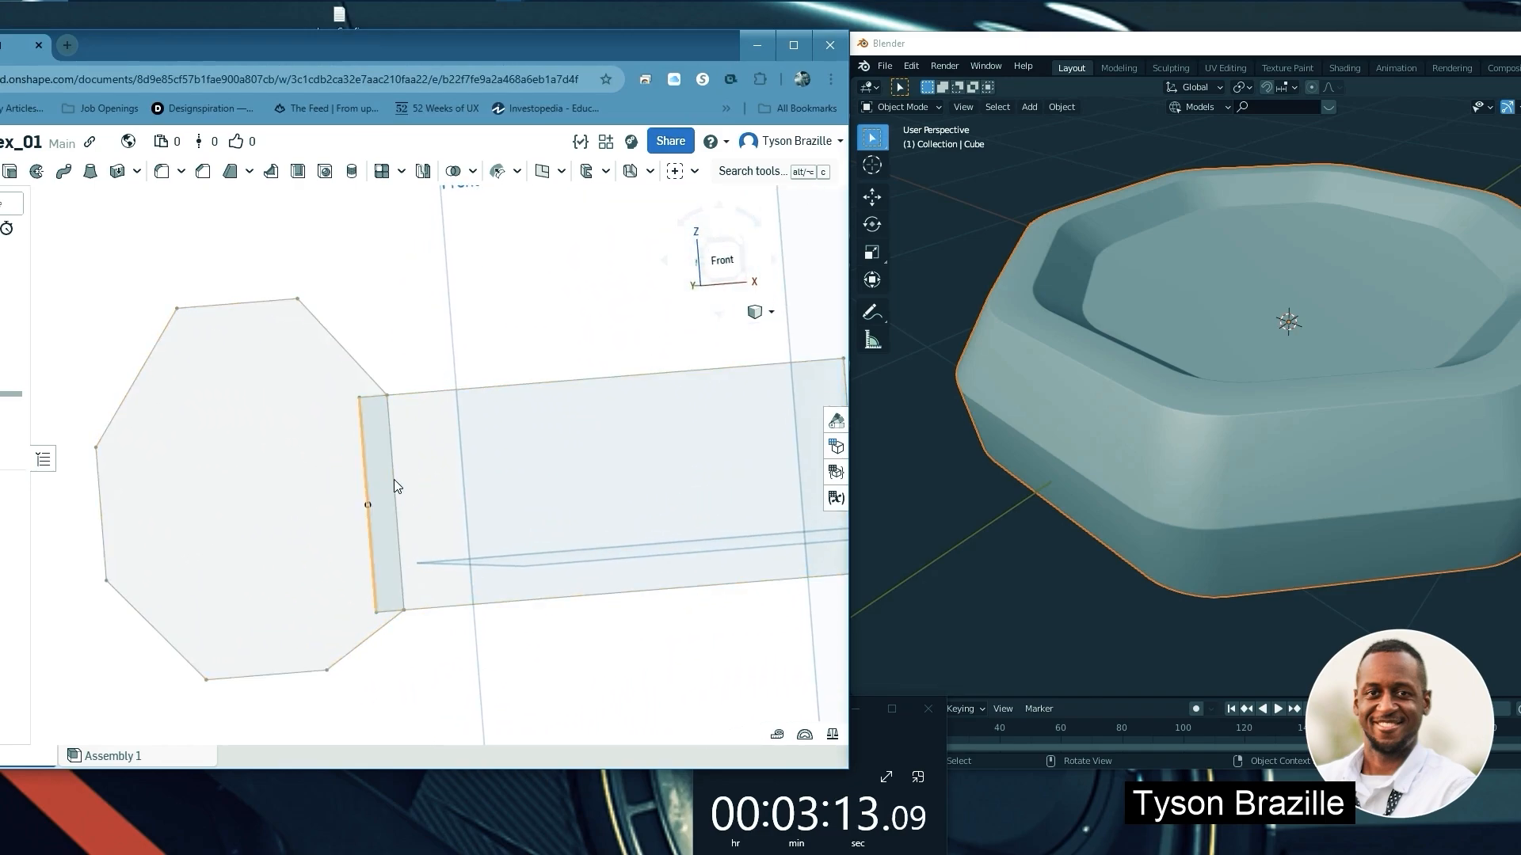
{"action": "scroll", "coordinate": [357, 479], "scroll_direction": "down", "scroll_amount": 3}
{"action": "right_click_drag", "start_coordinate": [354, 359], "coordinate": [372, 374]}
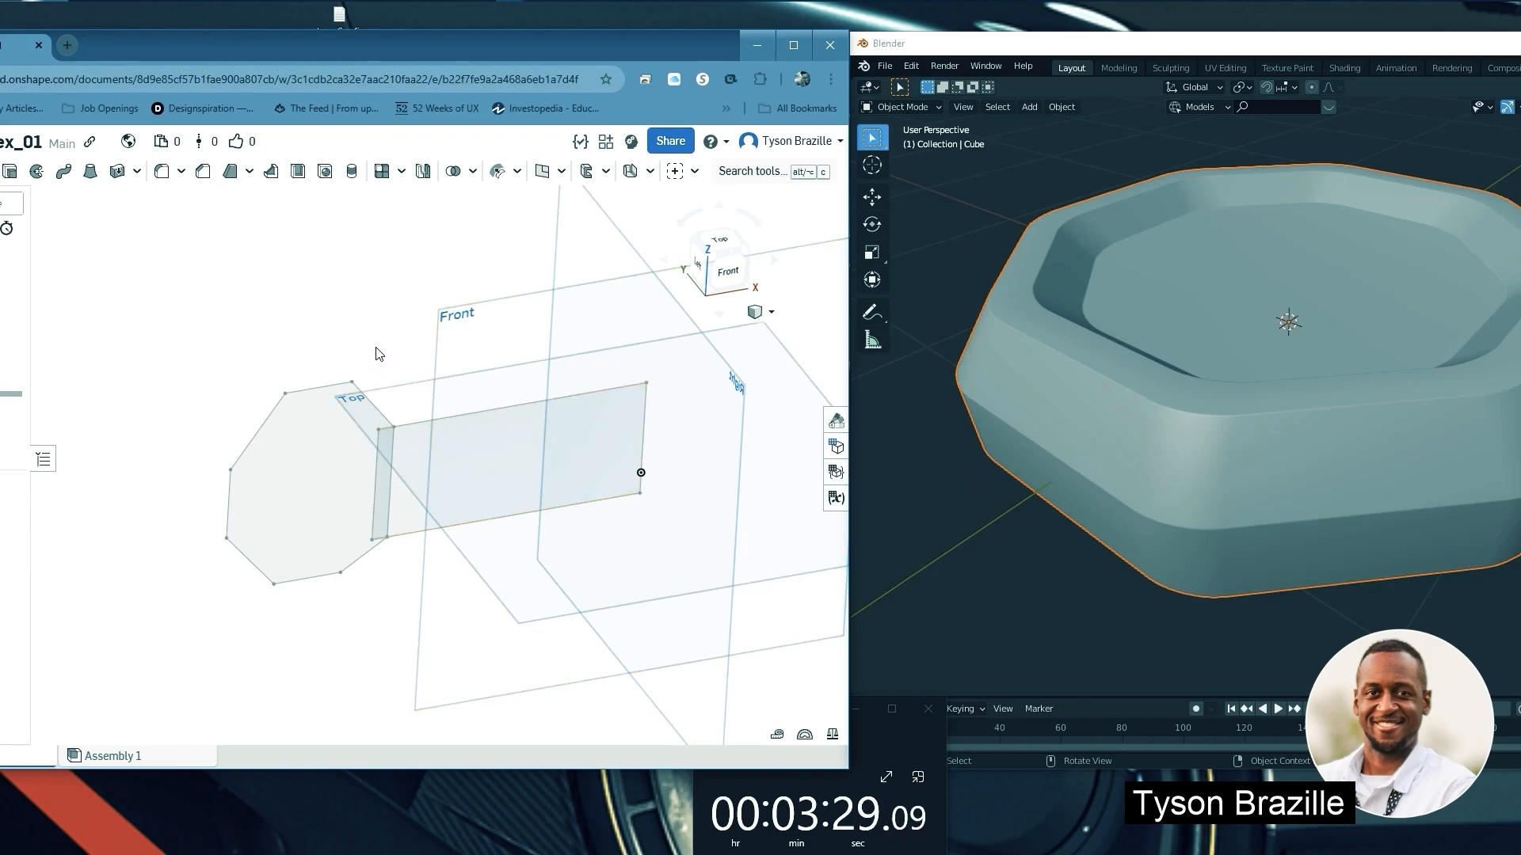
{"action": "middle_click_drag", "start_coordinate": [376, 348], "coordinate": [369, 331]}
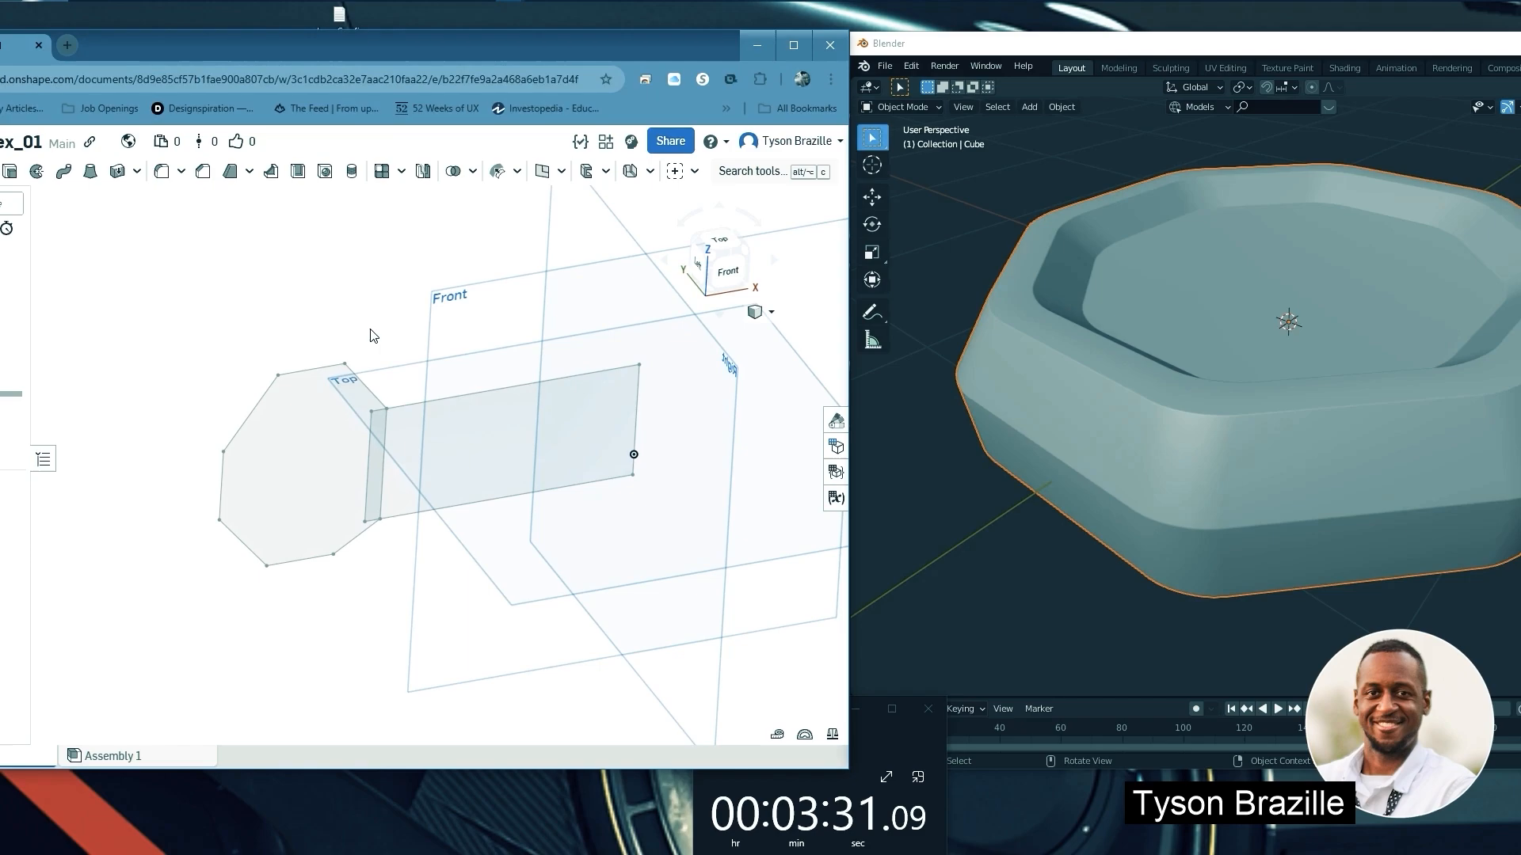
{"action": "middle_click_drag", "start_coordinate": [483, 363], "coordinate": [472, 343]}
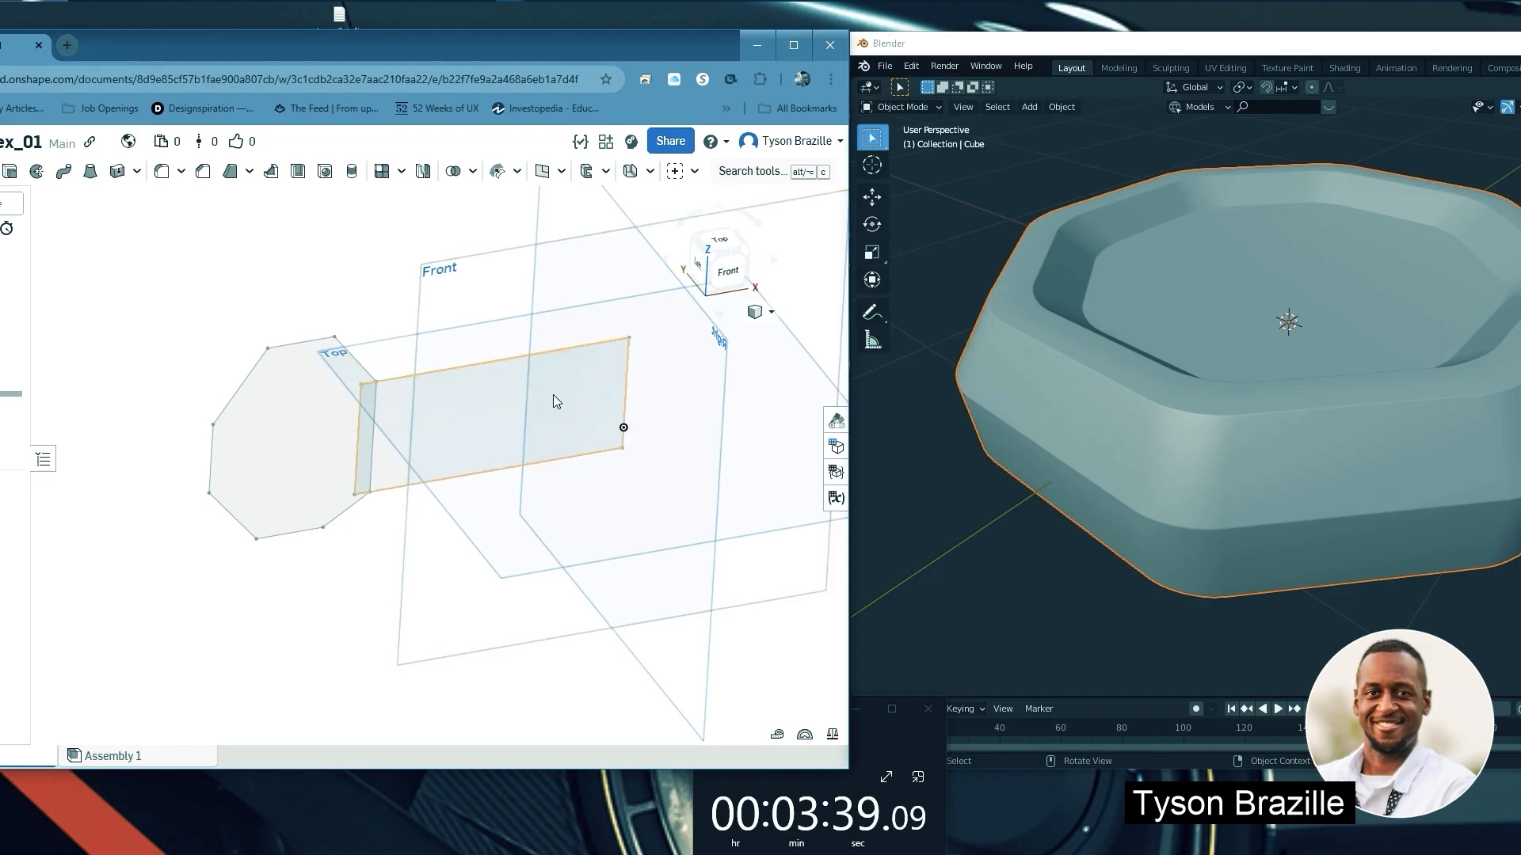
{"action": "middle_click_drag", "start_coordinate": [547, 394], "coordinate": [545, 420]}
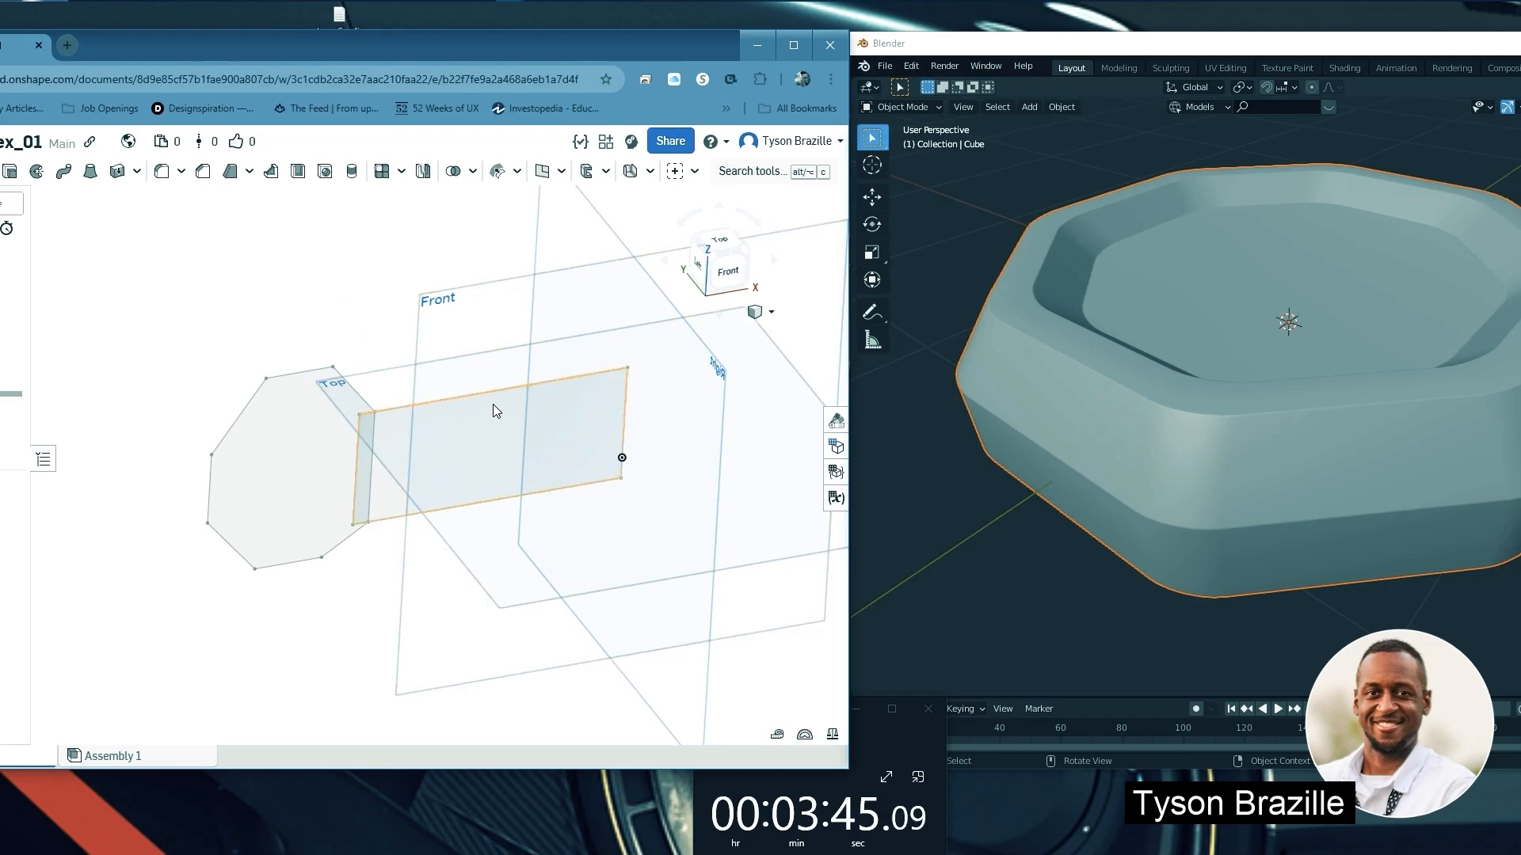
{"action": "scroll", "coordinate": [315, 408], "scroll_direction": "up", "scroll_amount": 3}
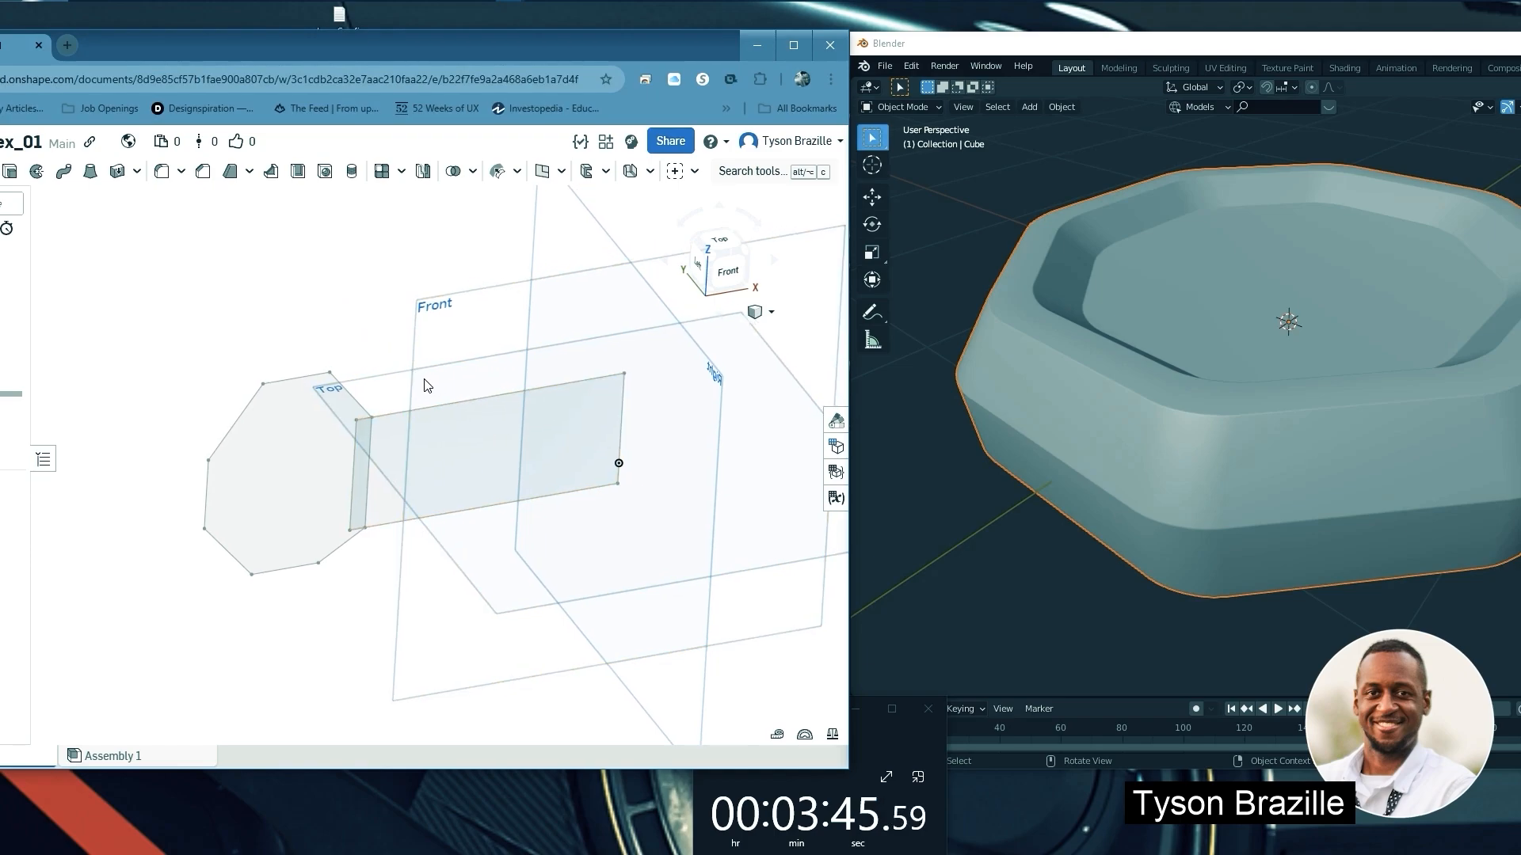
{"action": "left_click", "coordinate": [63, 172]}
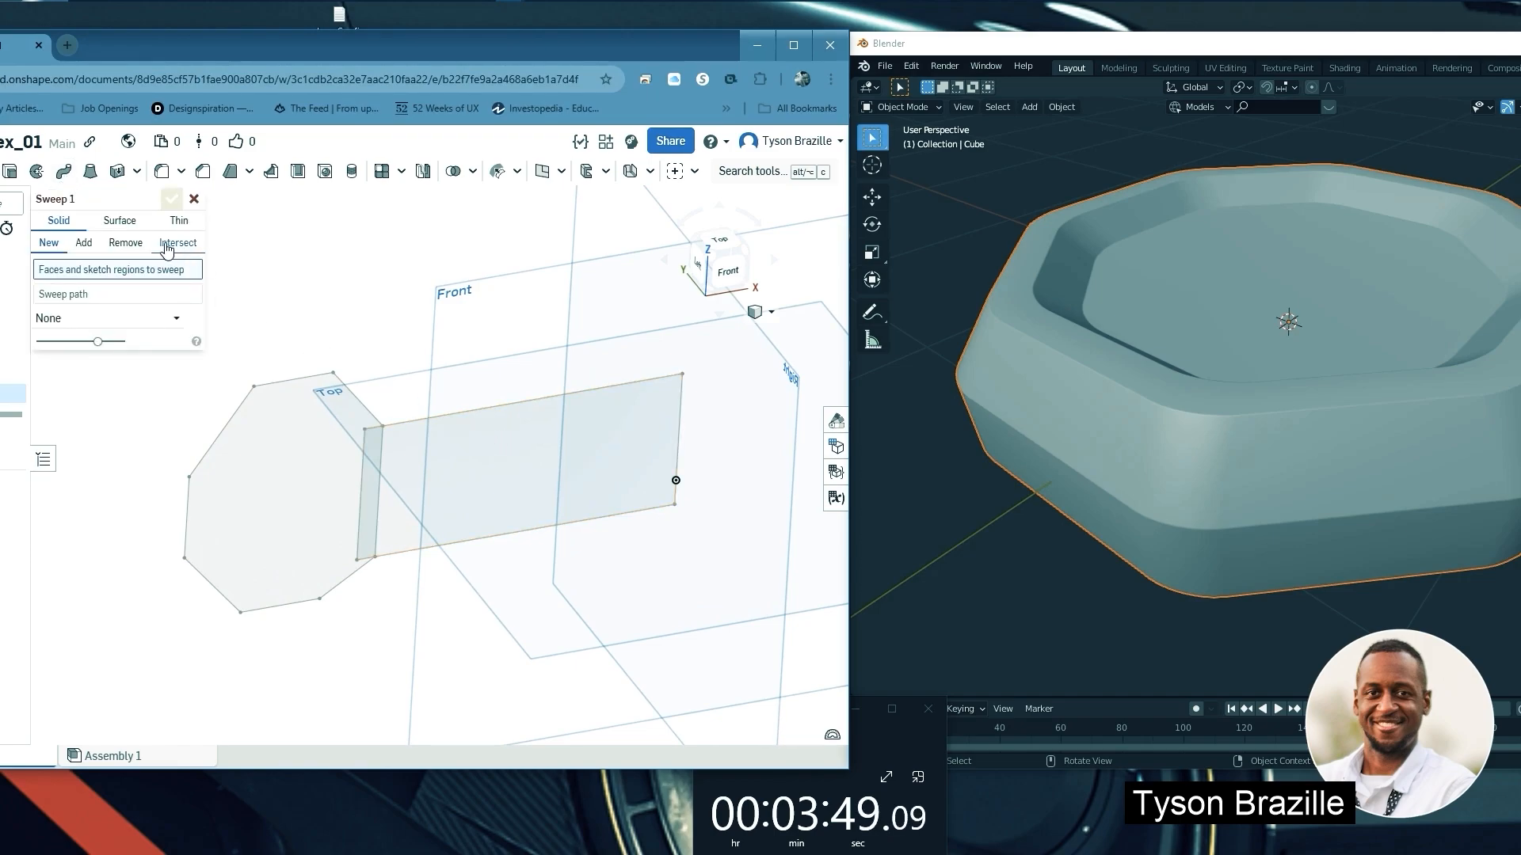
{"action": "left_click", "coordinate": [193, 198]}
{"action": "scroll", "coordinate": [279, 418], "scroll_direction": "down", "scroll_amount": 1}
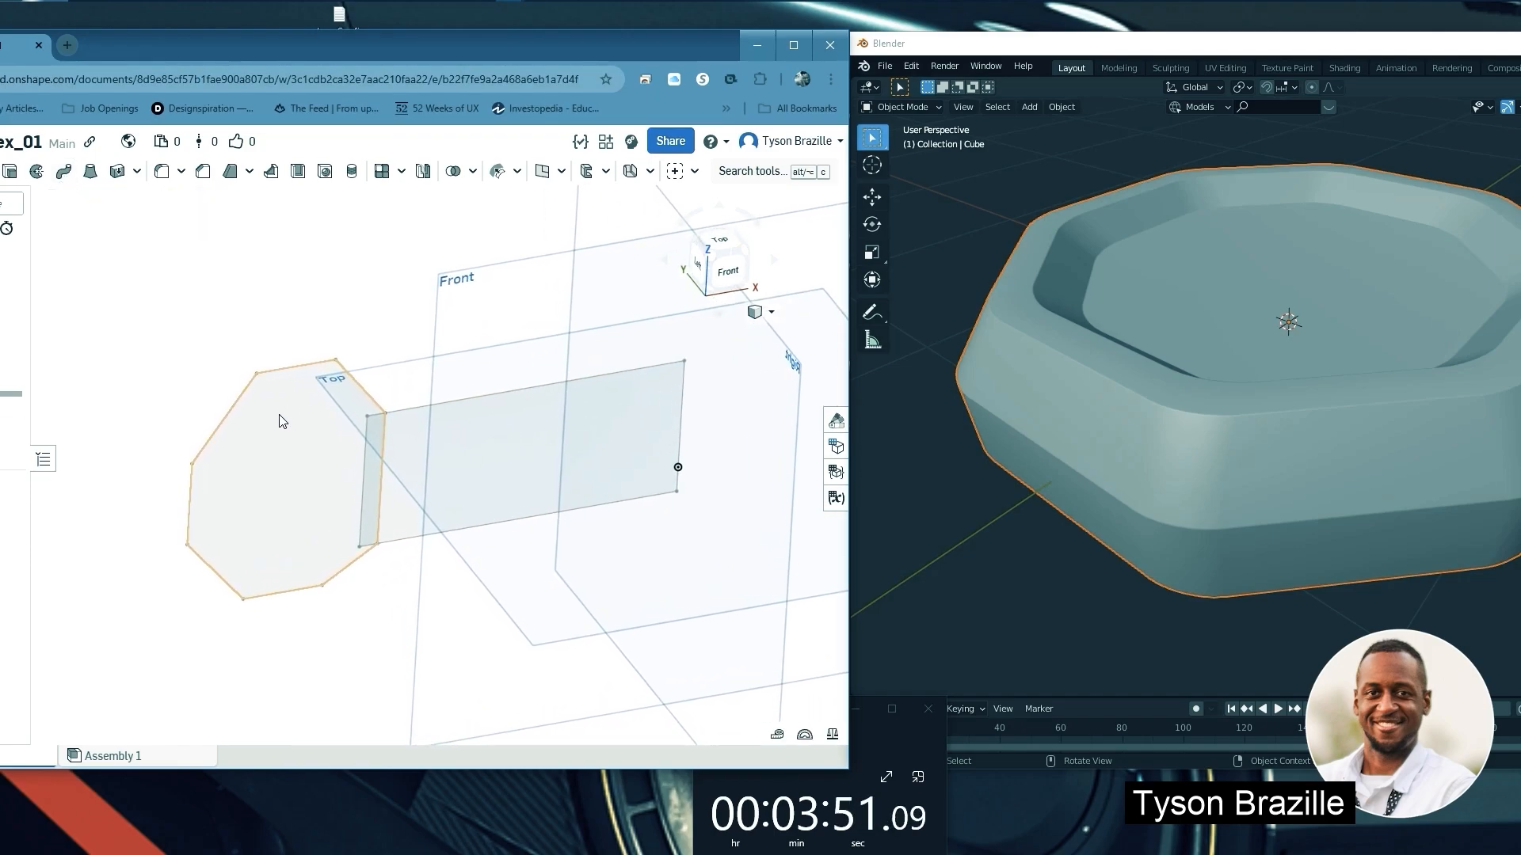
{"action": "scroll", "coordinate": [279, 418], "scroll_direction": "down", "scroll_amount": 2}
{"action": "left_click", "coordinate": [404, 525]}
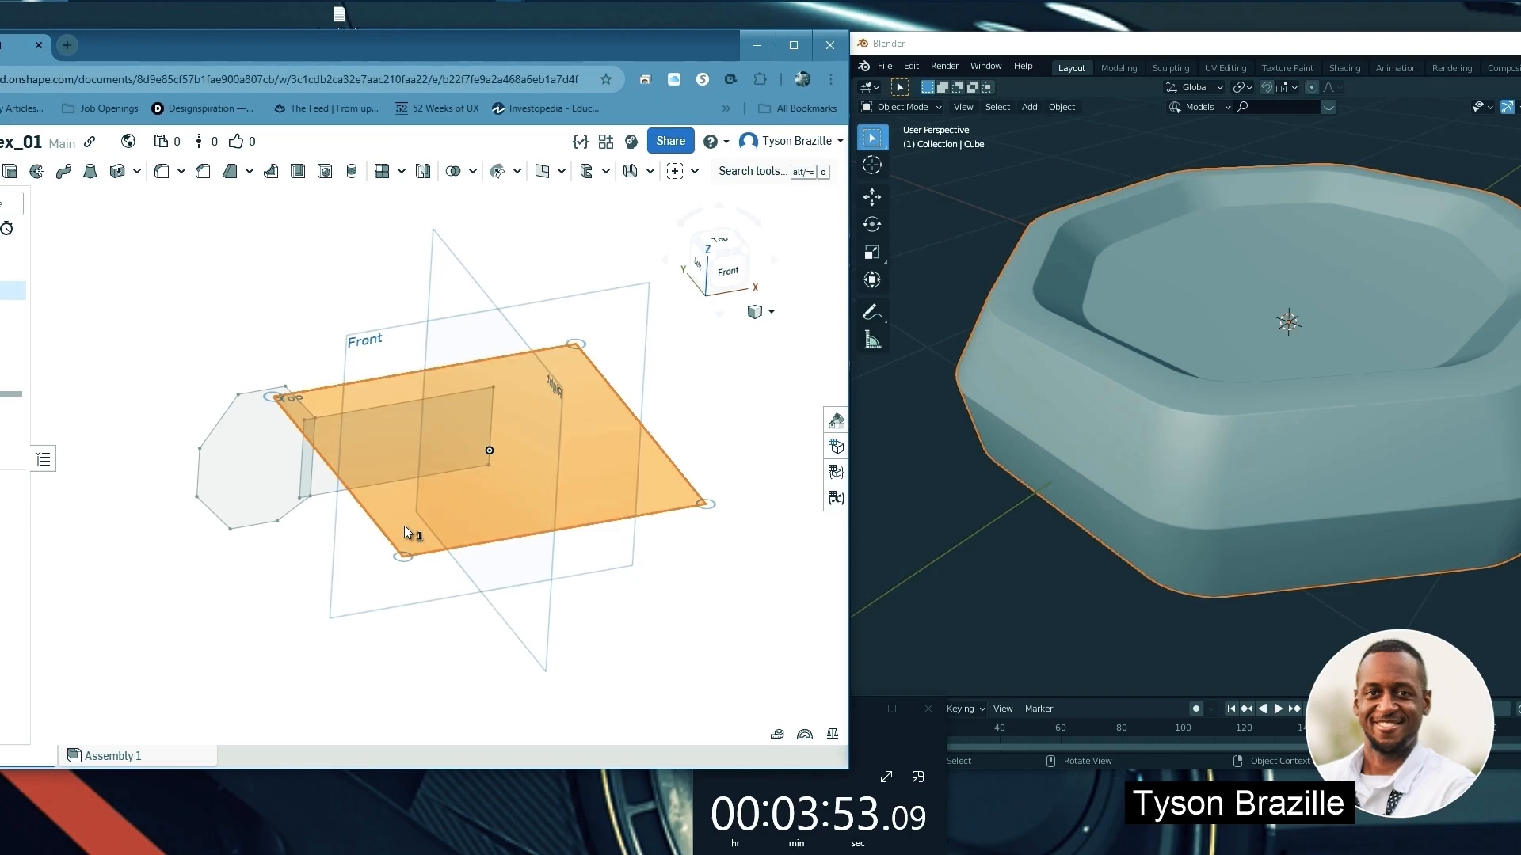
{"action": "right_click_drag", "start_coordinate": [325, 268], "coordinate": [340, 275]}
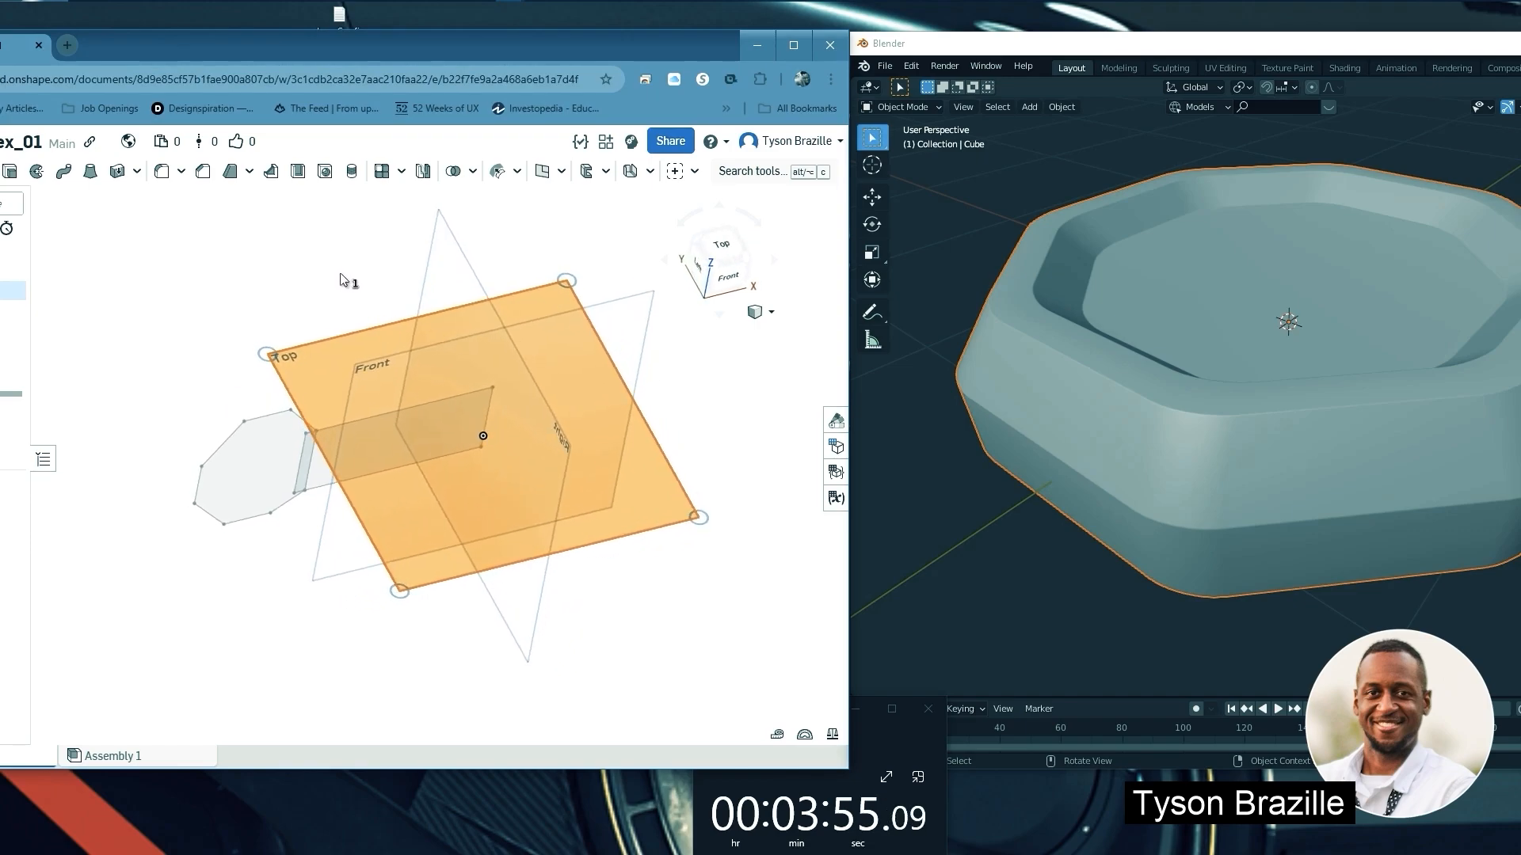
{"action": "middle_click_drag", "start_coordinate": [410, 280], "coordinate": [395, 278]}
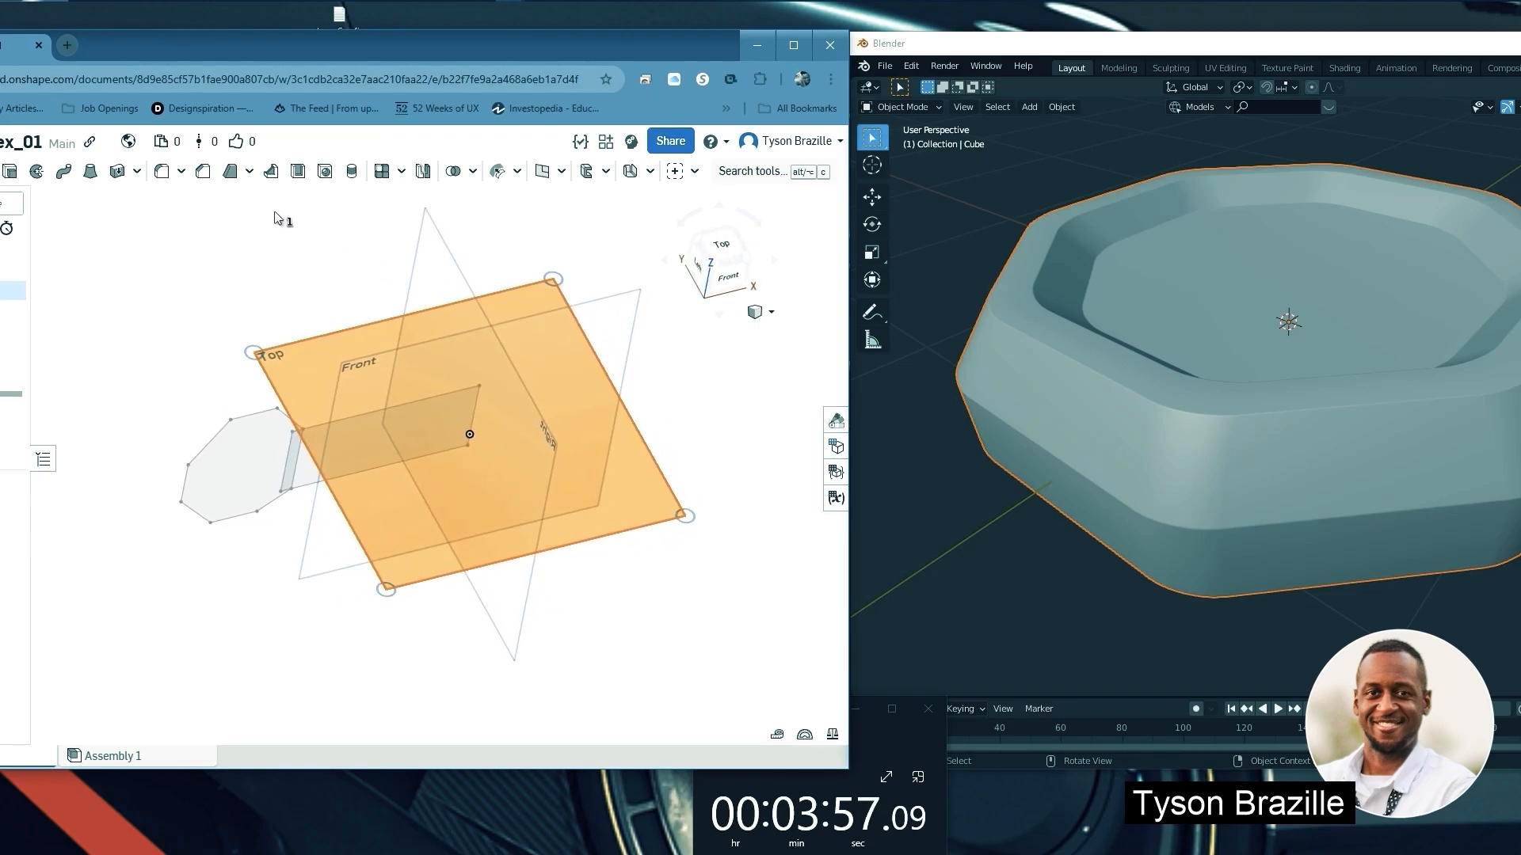
{"action": "left_click", "coordinate": [168, 182]}
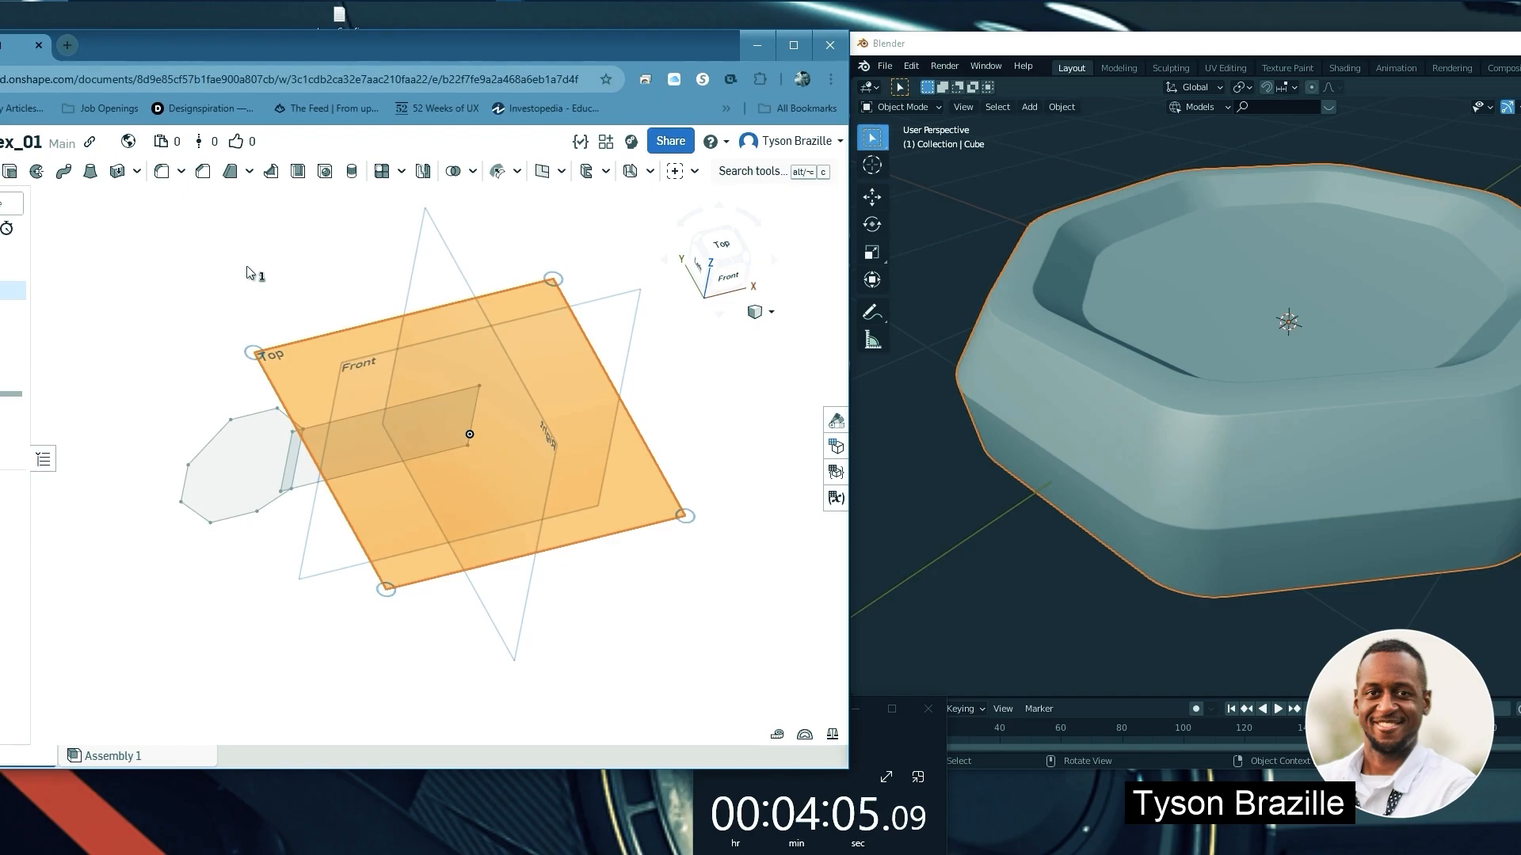
{"action": "left_click", "coordinate": [297, 290]}
{"action": "scroll", "coordinate": [318, 325], "scroll_direction": "up", "scroll_amount": 2}
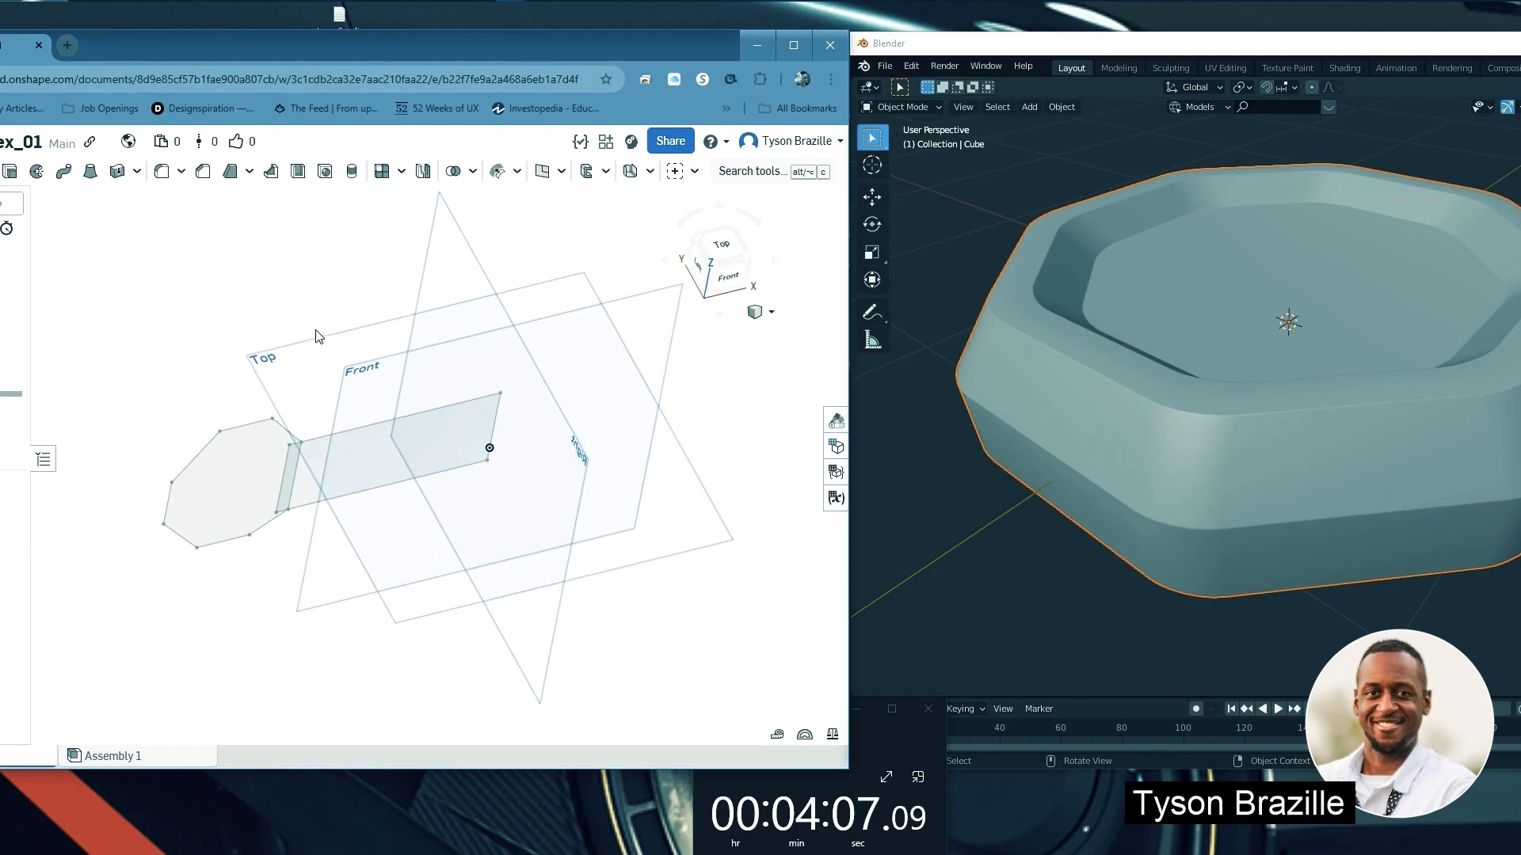
{"action": "middle_click_drag", "start_coordinate": [326, 324], "coordinate": [321, 315]}
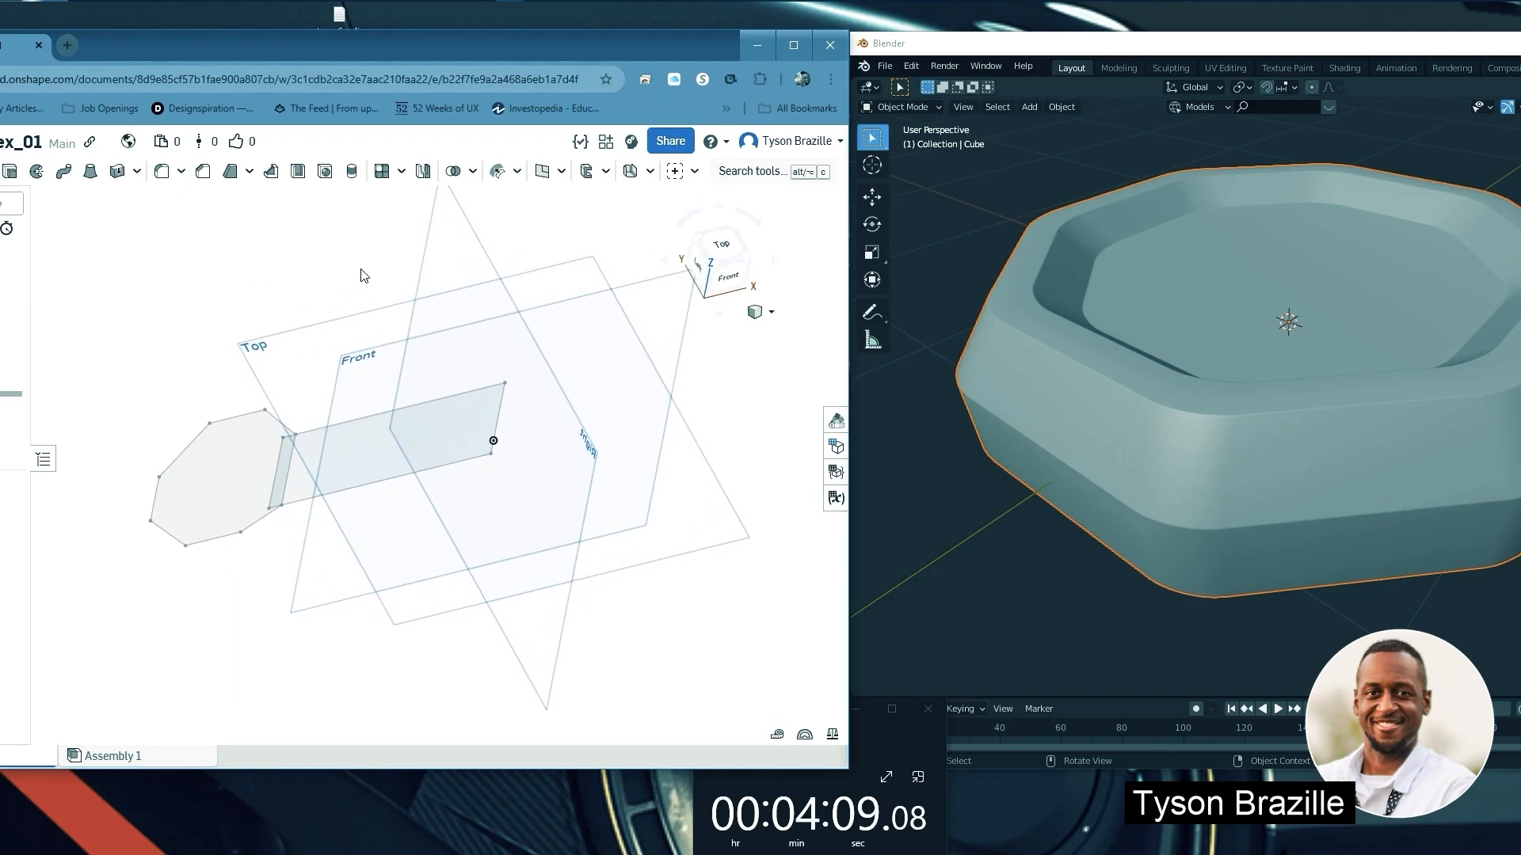
{"action": "mouse_move", "coordinate": [353, 271]}
{"action": "right_mouse_down"}
{"action": "mouse_move", "coordinate": [336, 251]}
{"action": "mouse_move", "coordinate": [346, 267]}
{"action": "right_mouse_up"}
{"action": "middle_click_drag", "start_coordinate": [345, 267], "coordinate": [349, 286]}
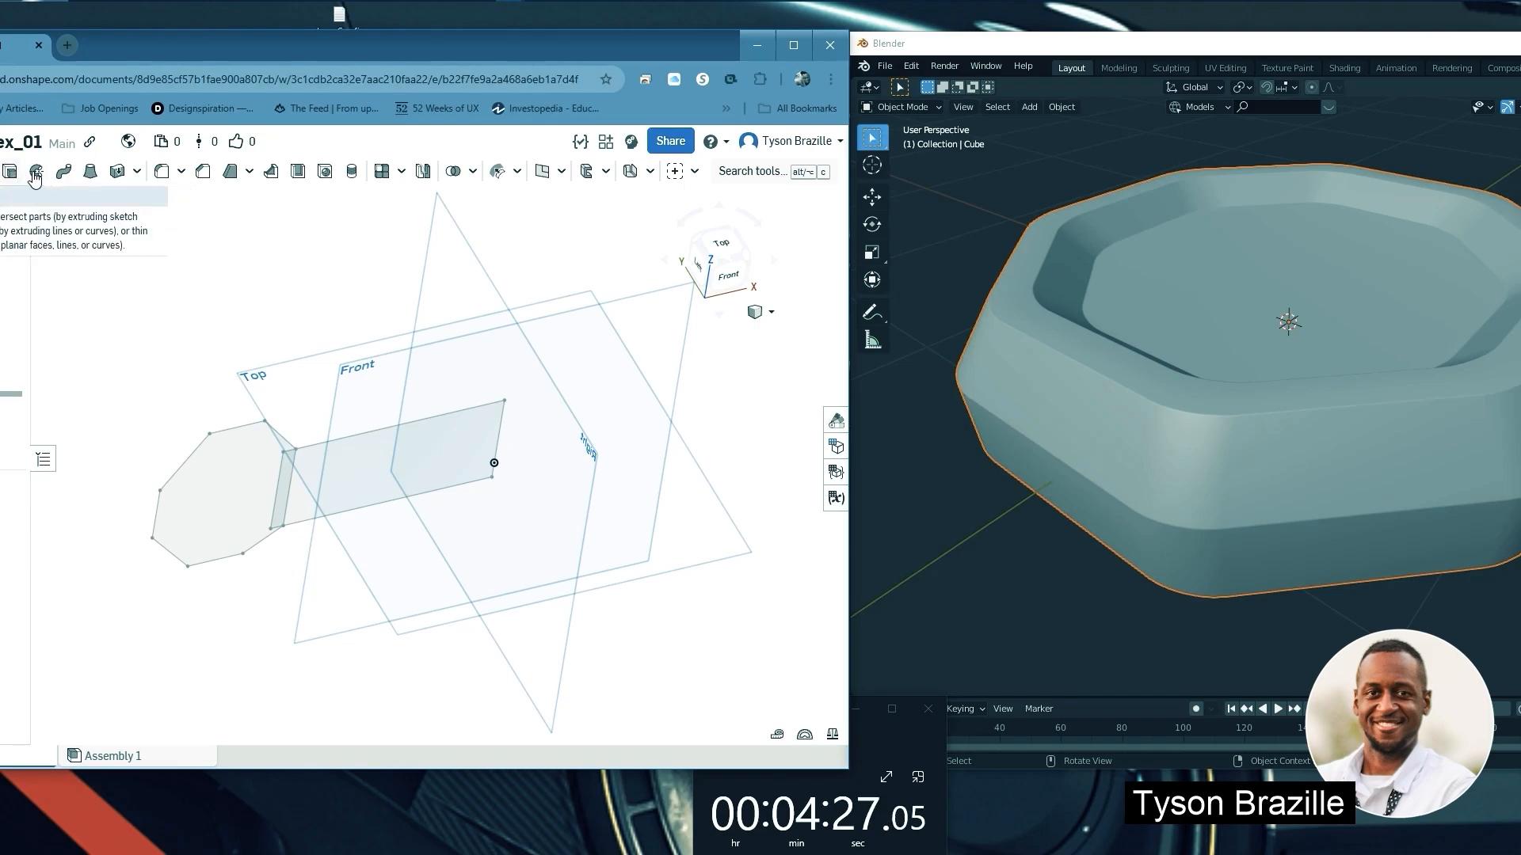
Start a sketch on the Top plane, place an inscribed polygon's centre on the origin, and switch to the Top view
{"action": "left_click", "coordinate": [311, 388]}
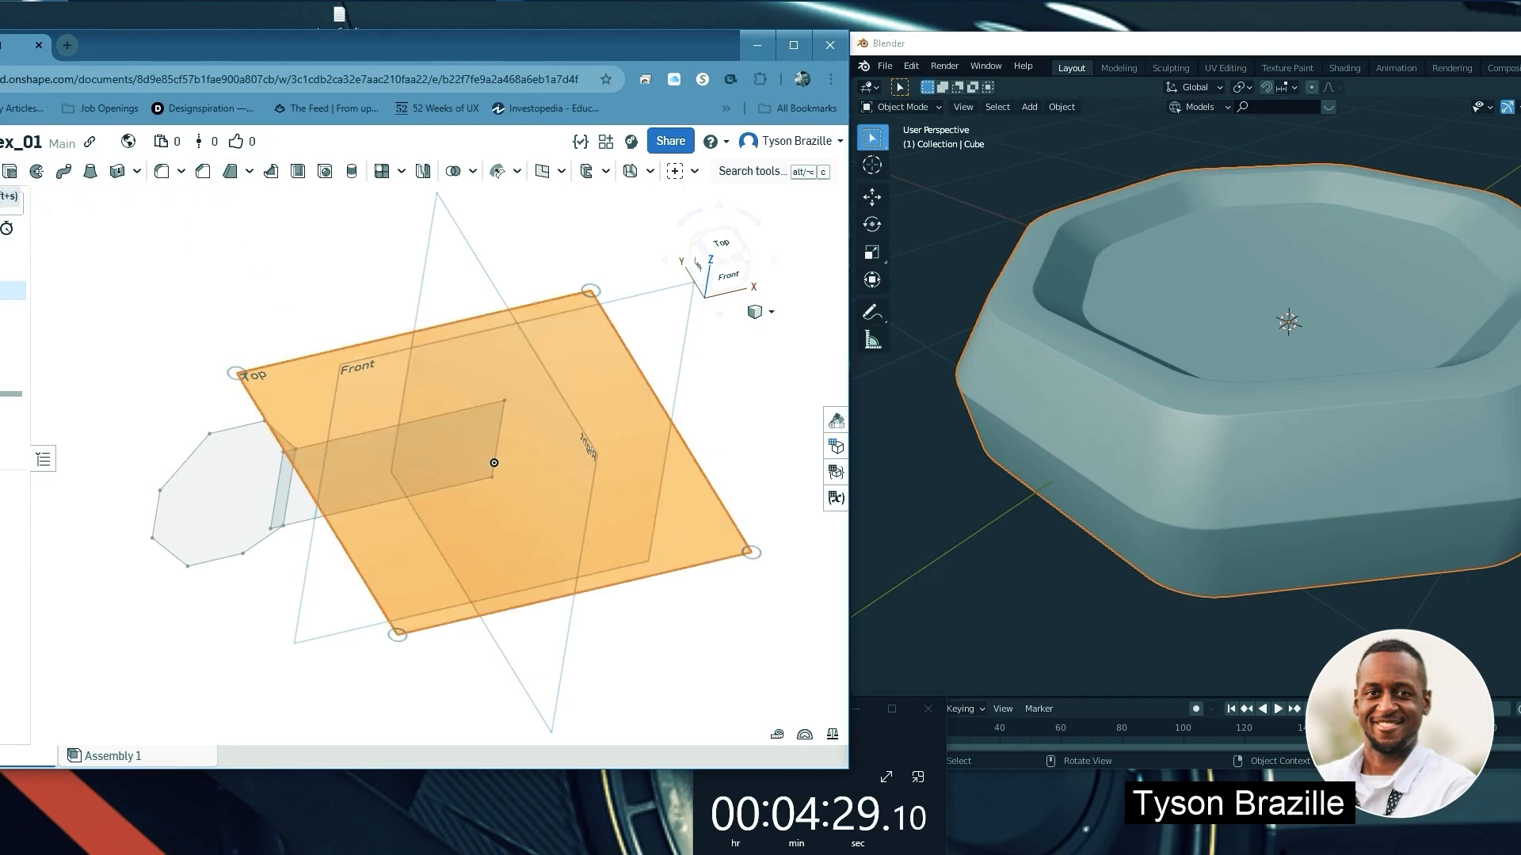
{"action": "left_click", "coordinate": [2, 172]}
{"action": "left_click", "coordinate": [161, 172]}
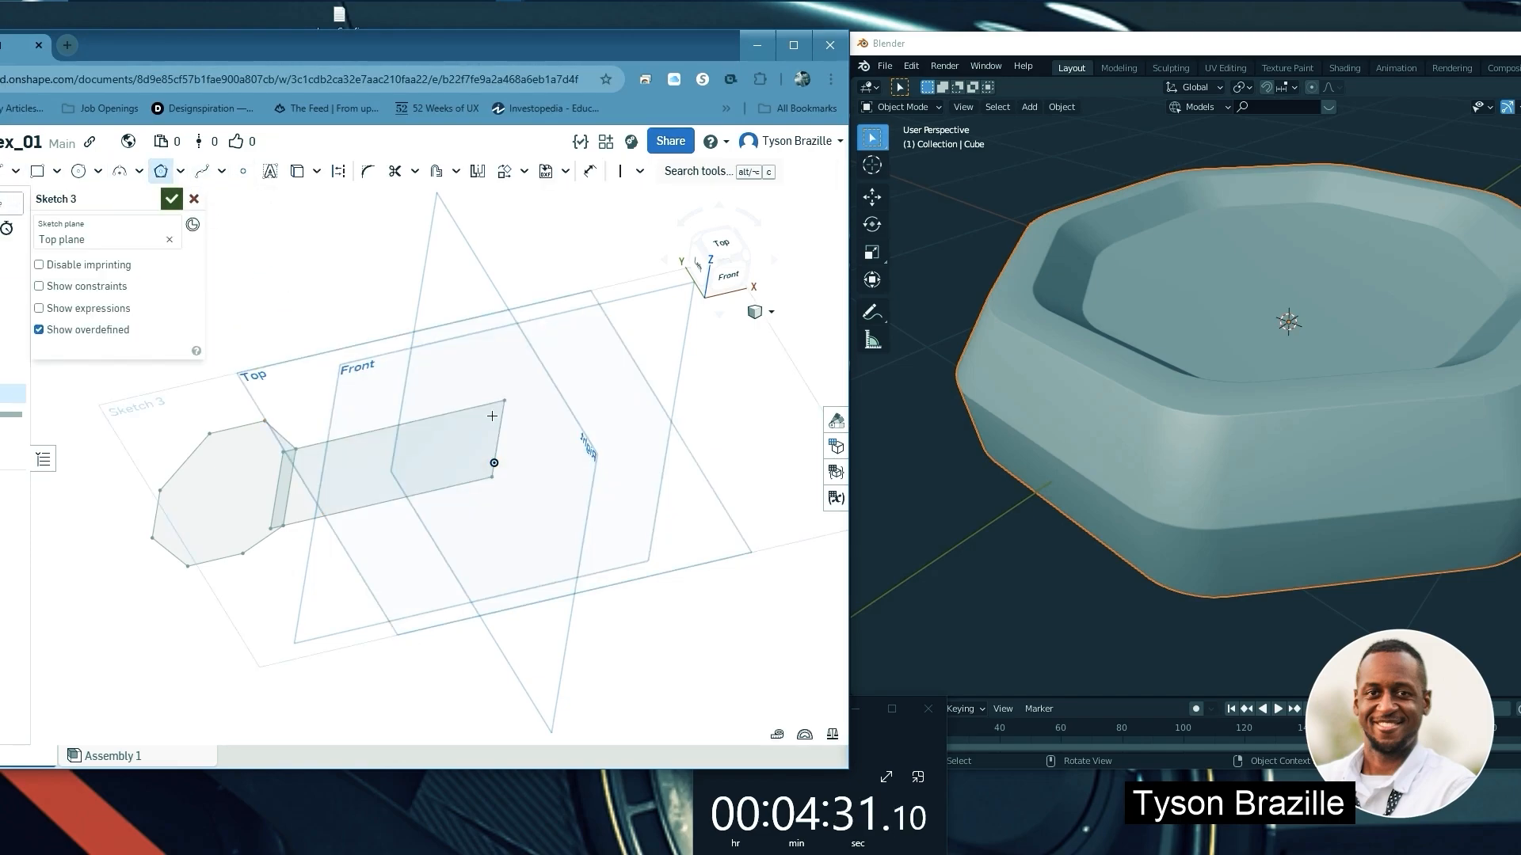
{"action": "left_click", "coordinate": [492, 464]}
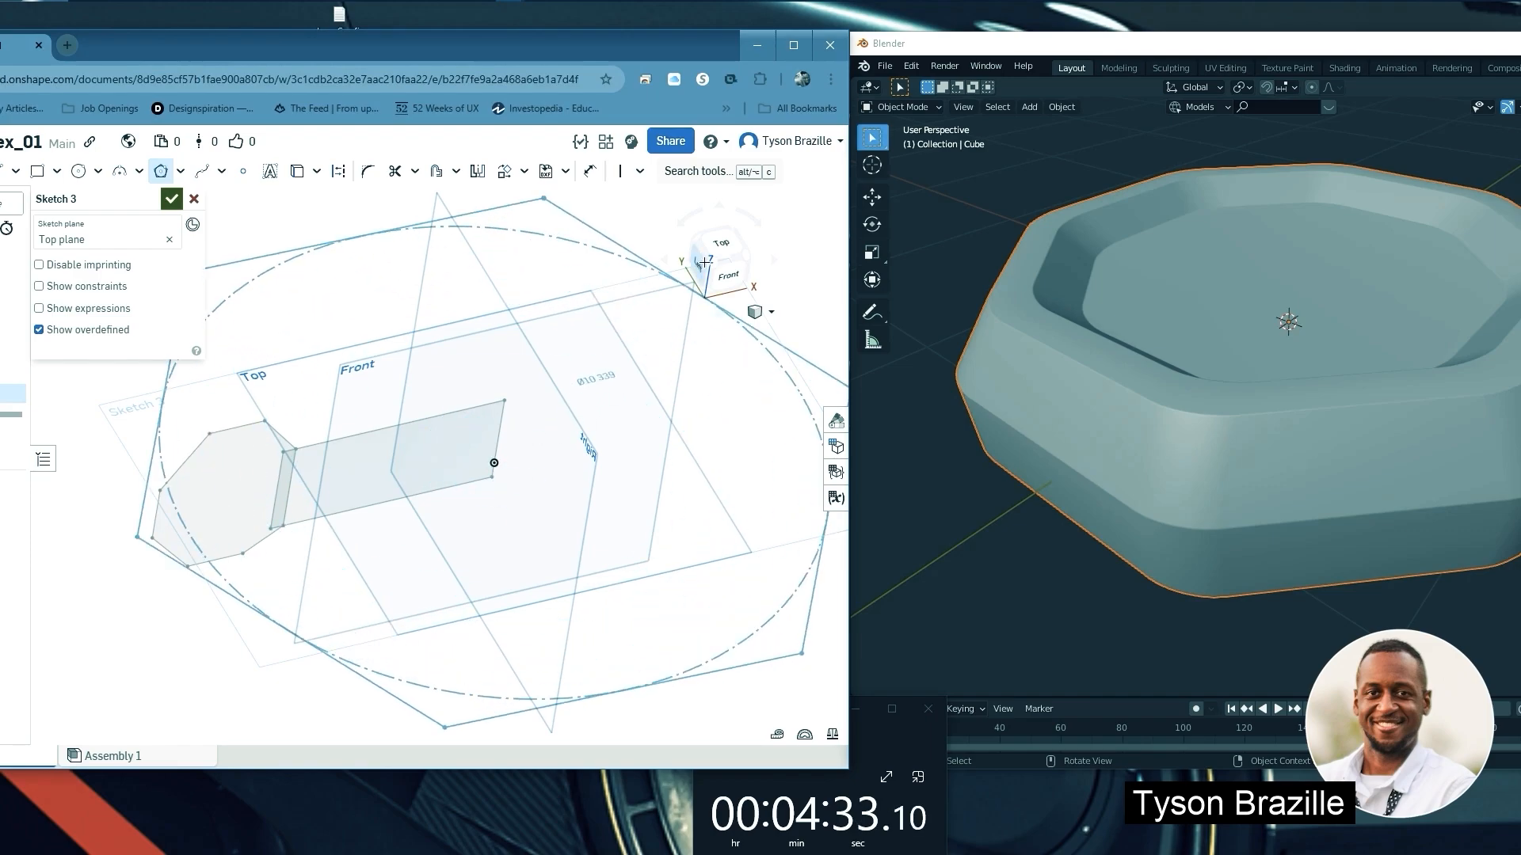
{"action": "left_click", "coordinate": [723, 249]}
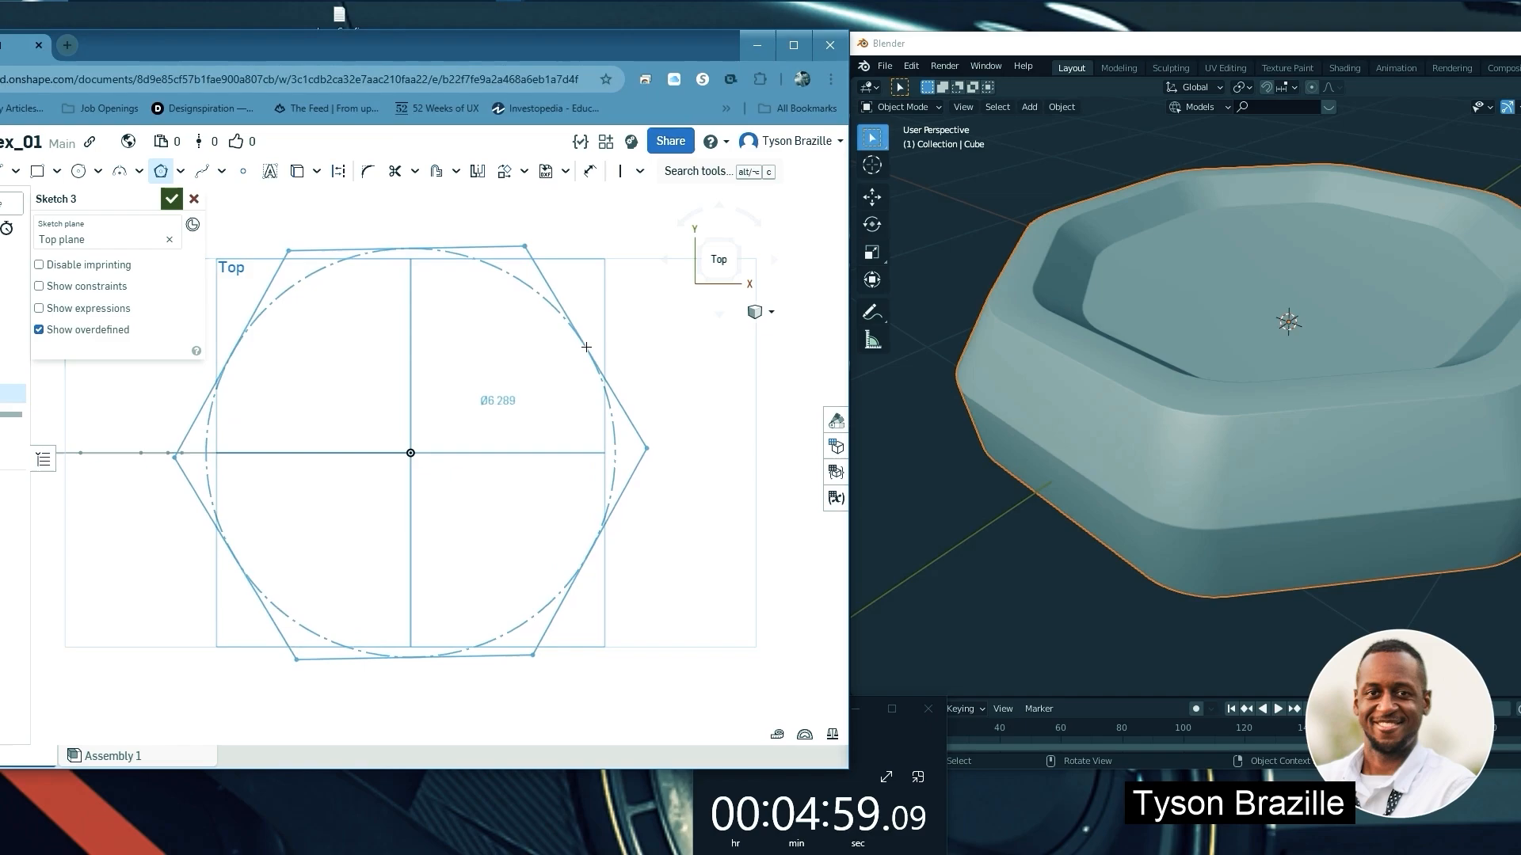
Size the polygon's inner circle to about 6.64 in diameter and finish it as a tilted four-sided polygon
{"action": "left_click", "coordinate": [597, 347]}
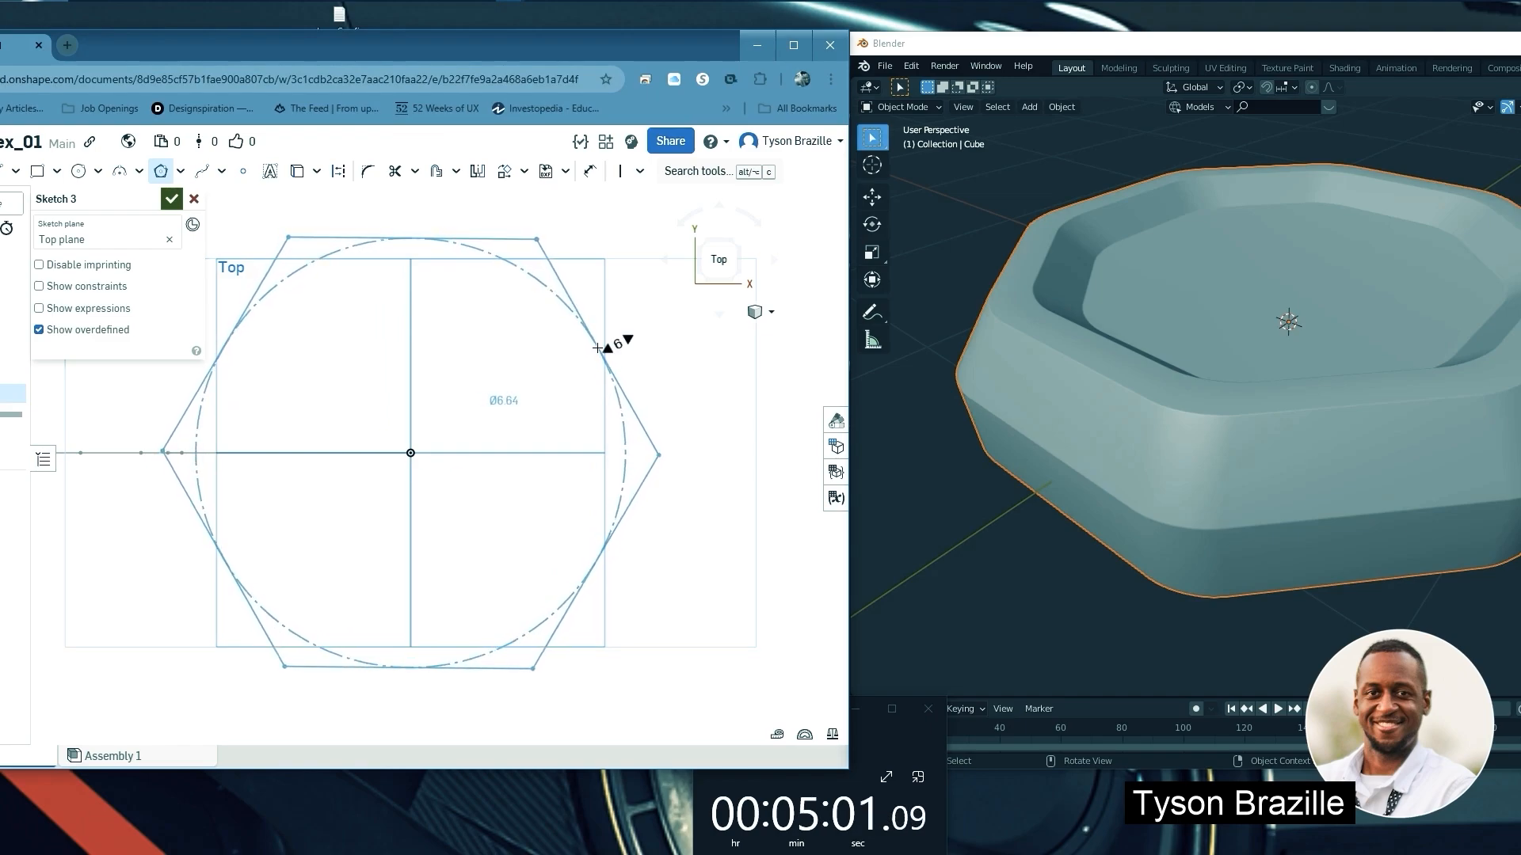
{"action": "left_click", "coordinate": [609, 346]}
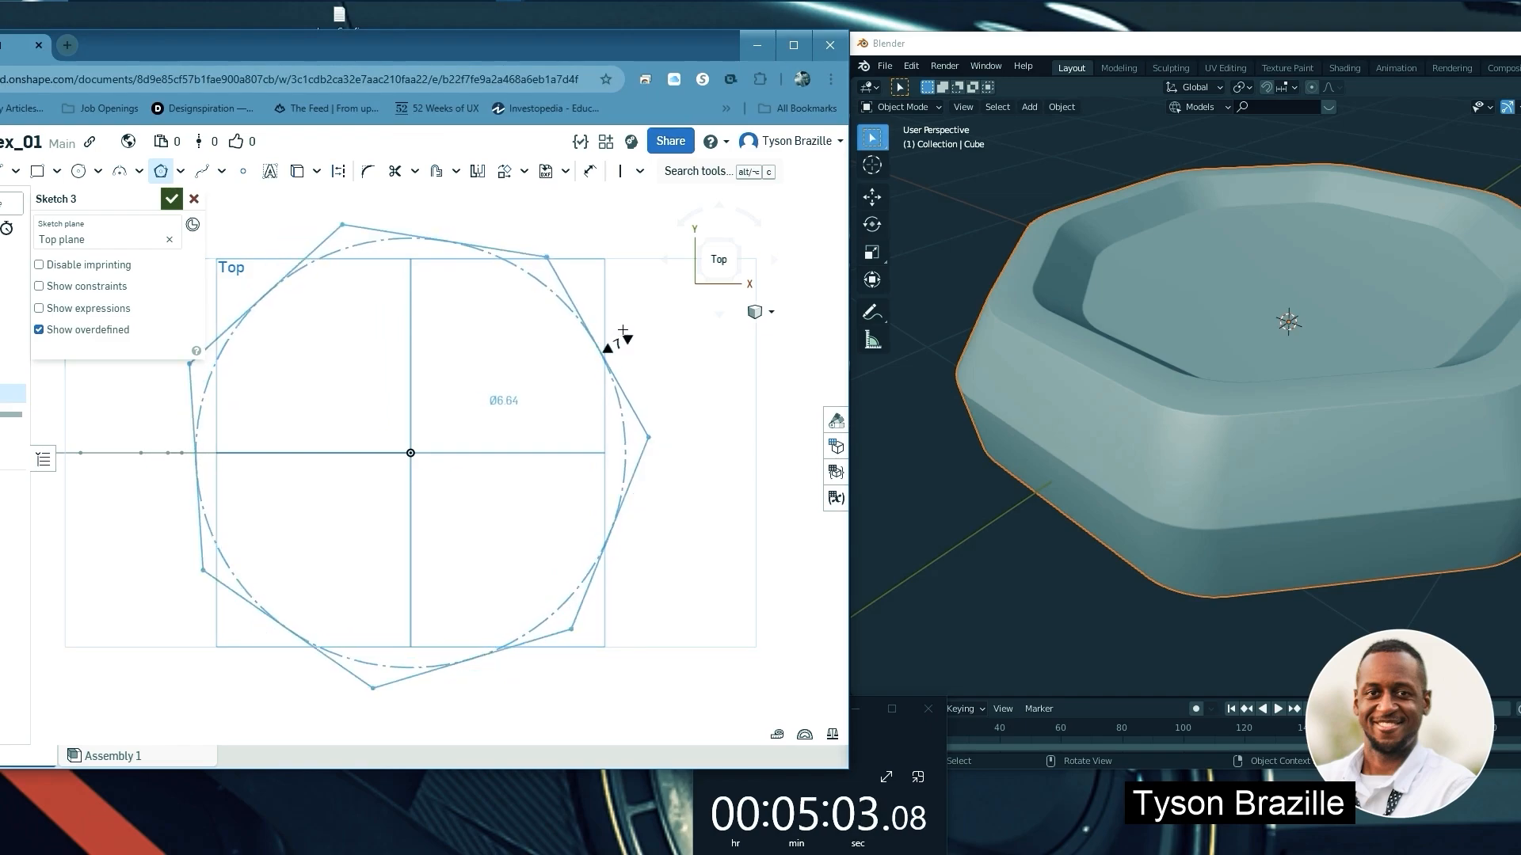
{"action": "key", "text": "Up"}
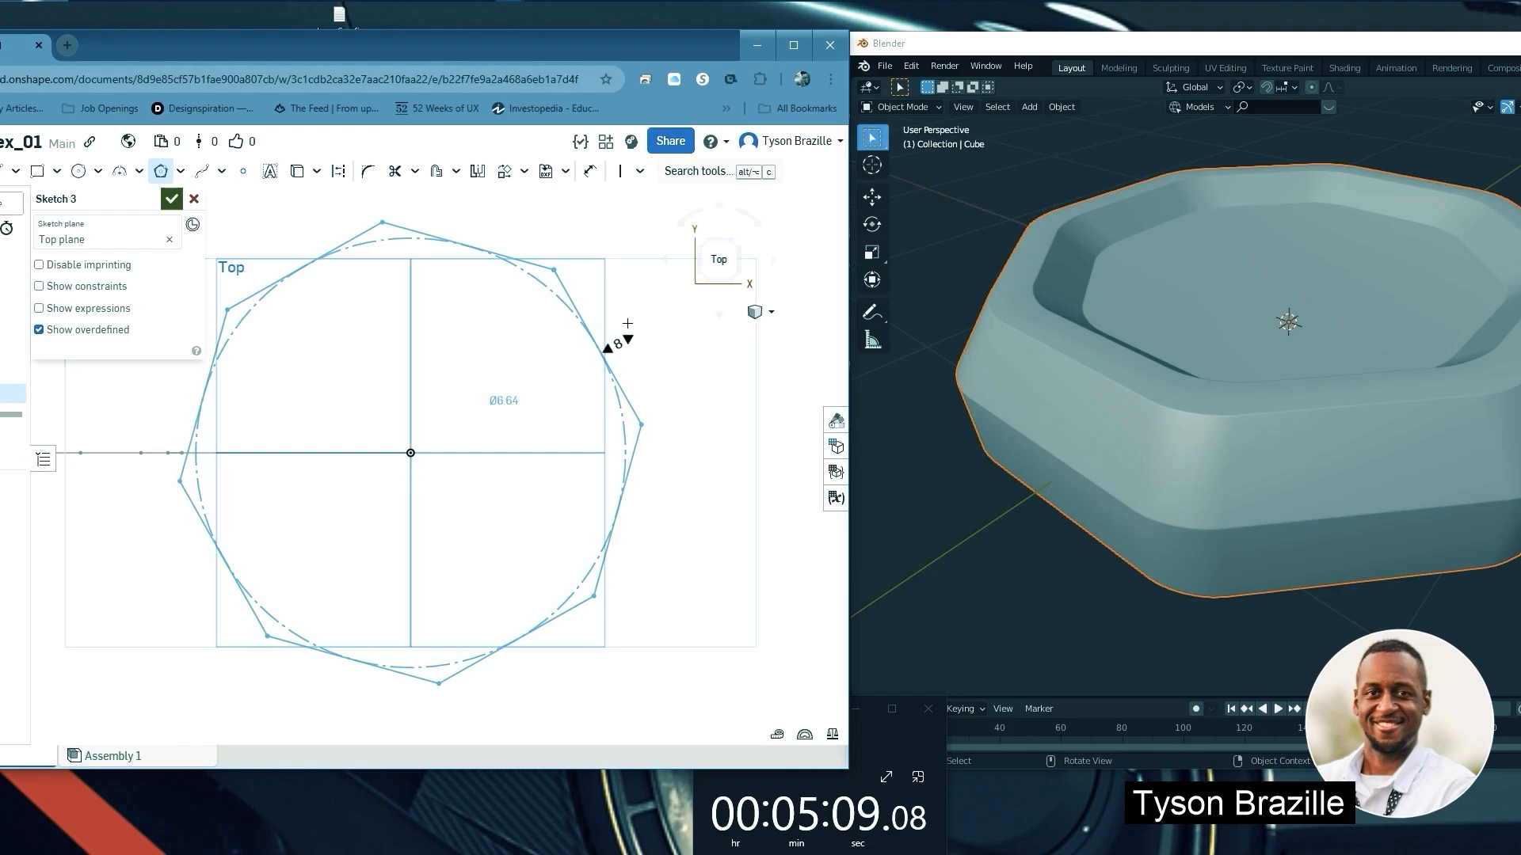
{"action": "key", "text": "Down"}
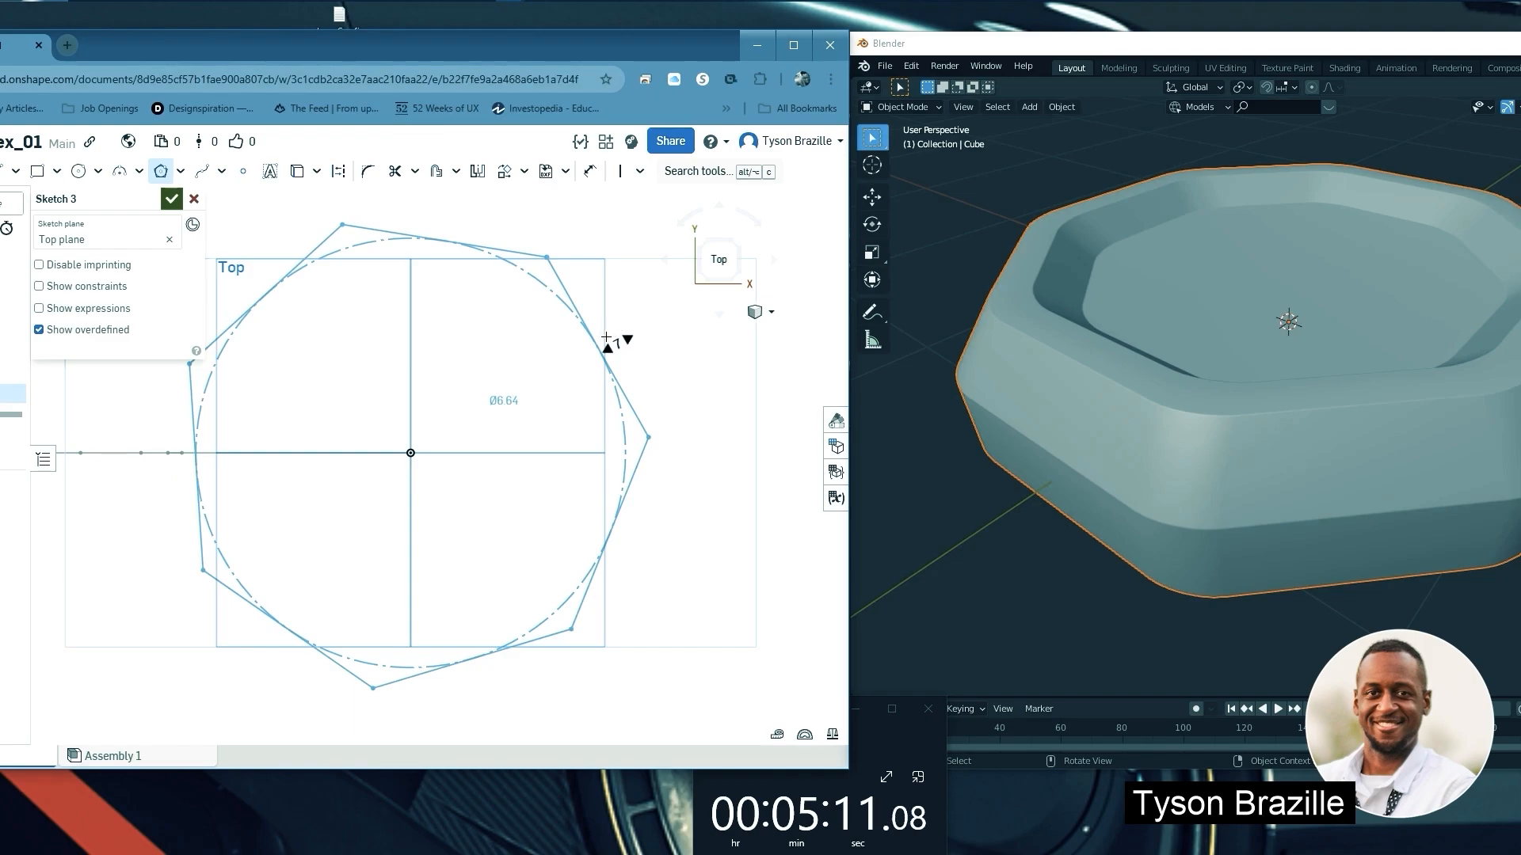
{"action": "key", "text": "Down"}
{"action": "key", "text": "Down"}
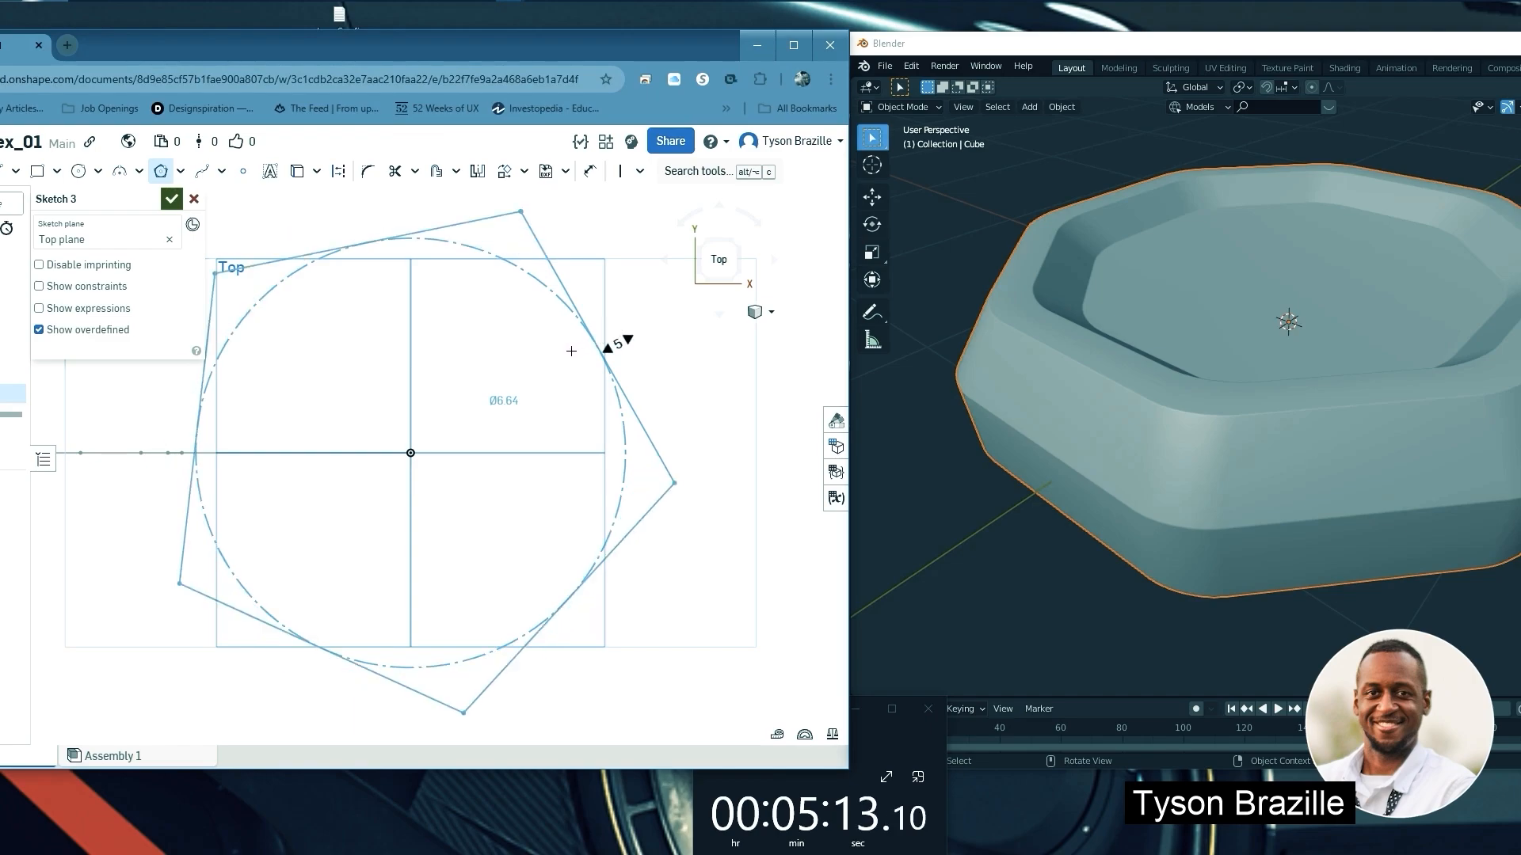
{"action": "key", "text": "Down"}
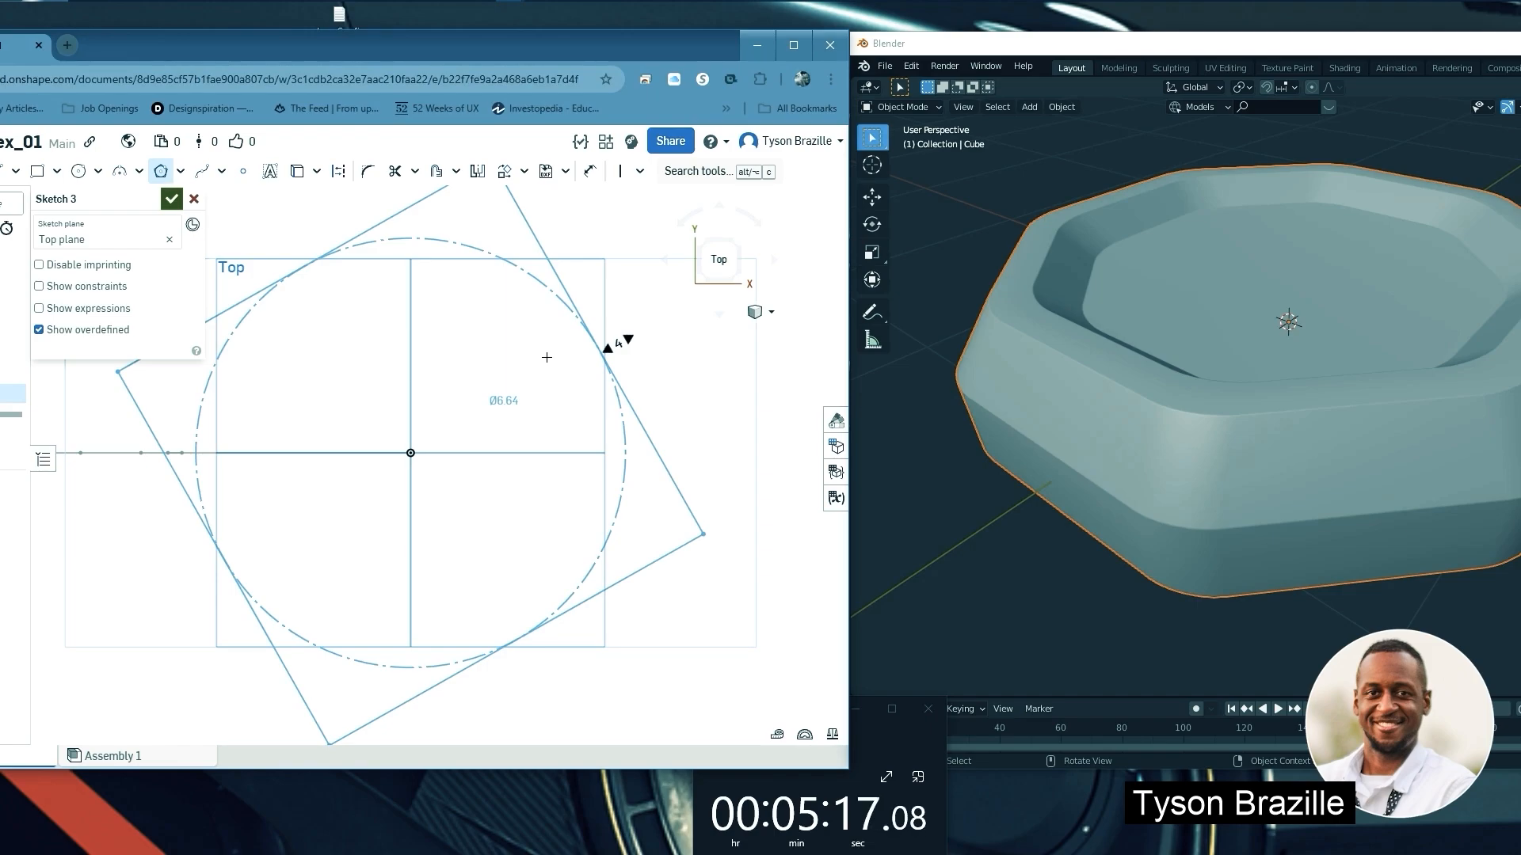
{"action": "left_click", "coordinate": [546, 357]}
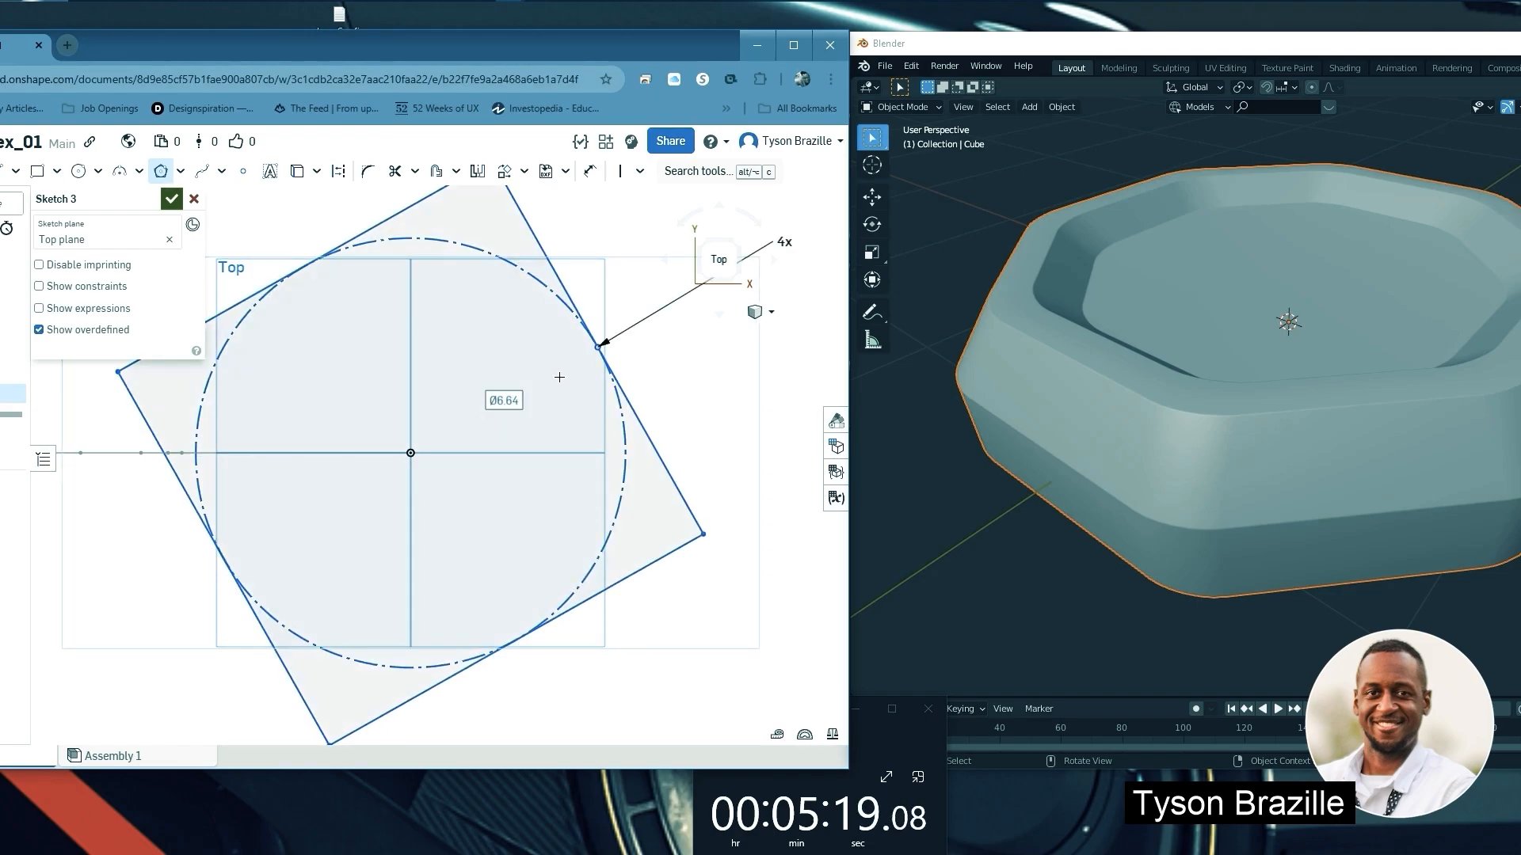
{"action": "scroll", "coordinate": [559, 377], "scroll_direction": "down", "scroll_amount": 2}
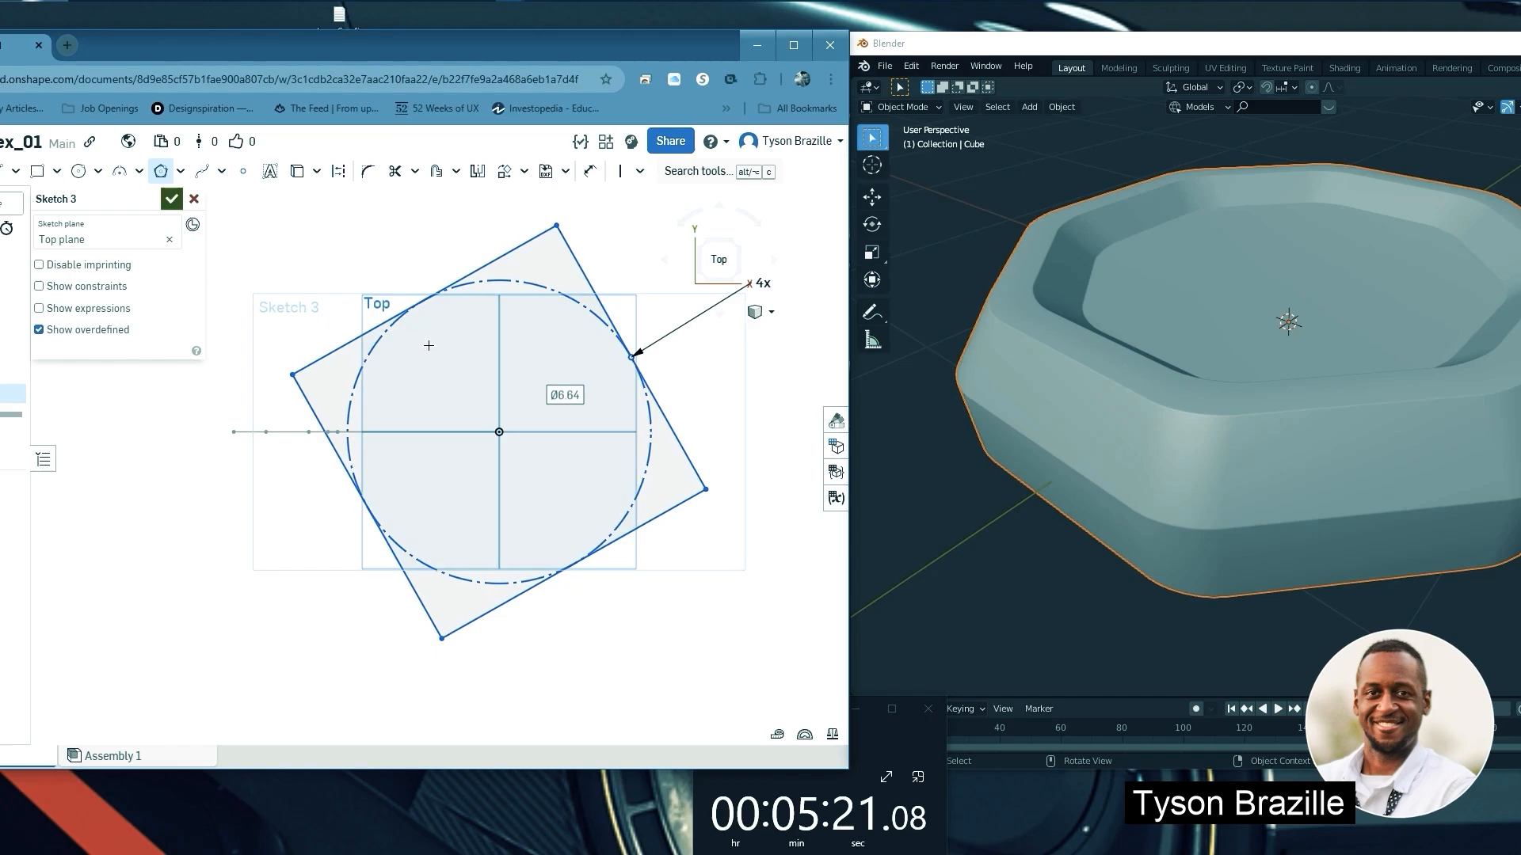
{"action": "scroll", "coordinate": [430, 344], "scroll_direction": "down", "scroll_amount": 1}
{"action": "scroll", "coordinate": [575, 315], "scroll_direction": "up", "scroll_amount": 2}
{"action": "scroll", "coordinate": [575, 314], "scroll_direction": "down", "scroll_amount": 1}
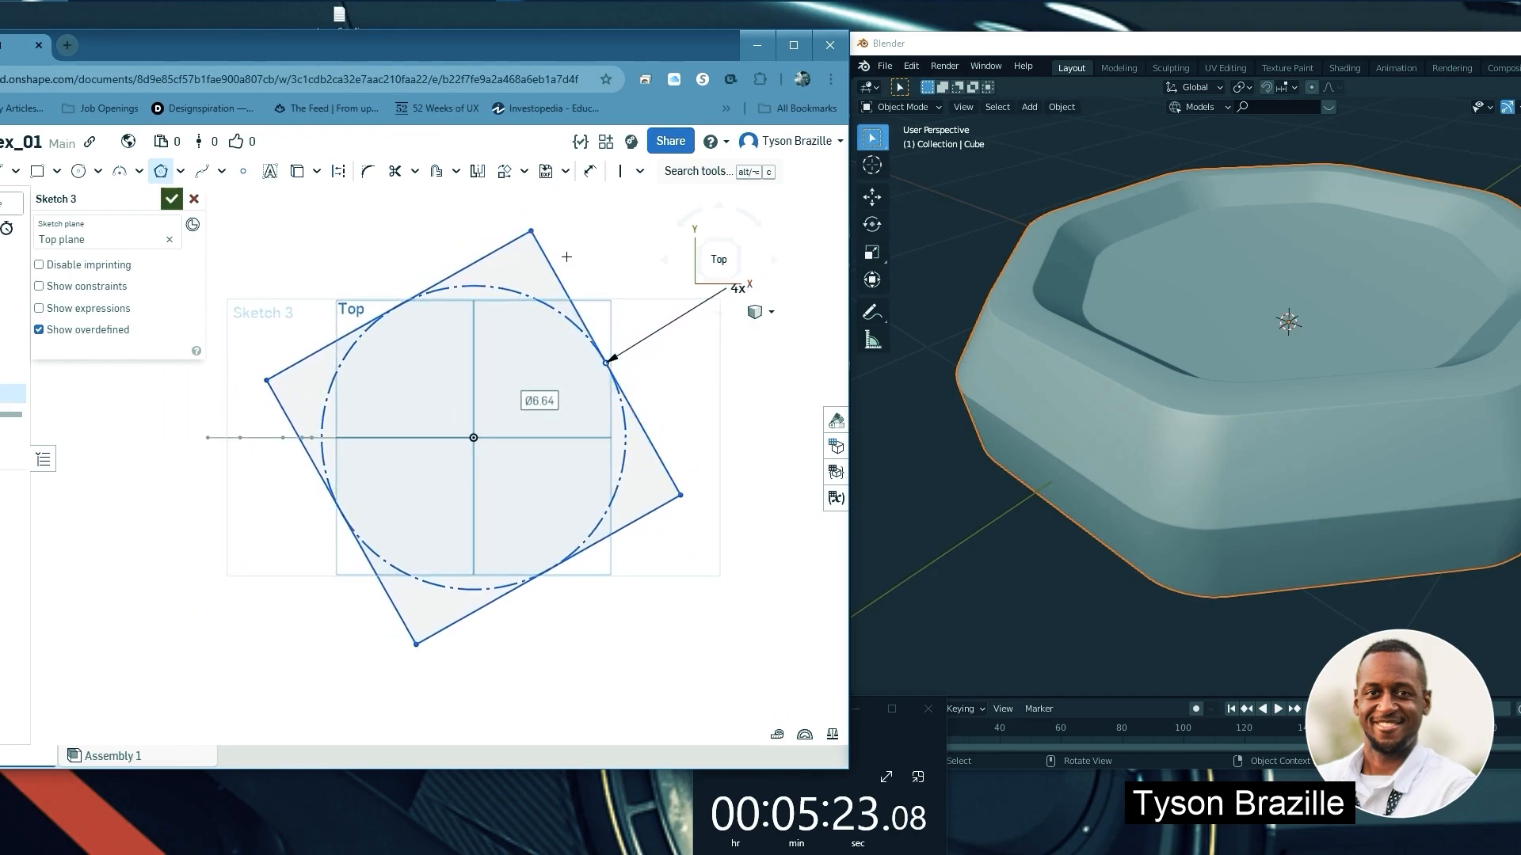
{"action": "left_click", "coordinate": [473, 437]}
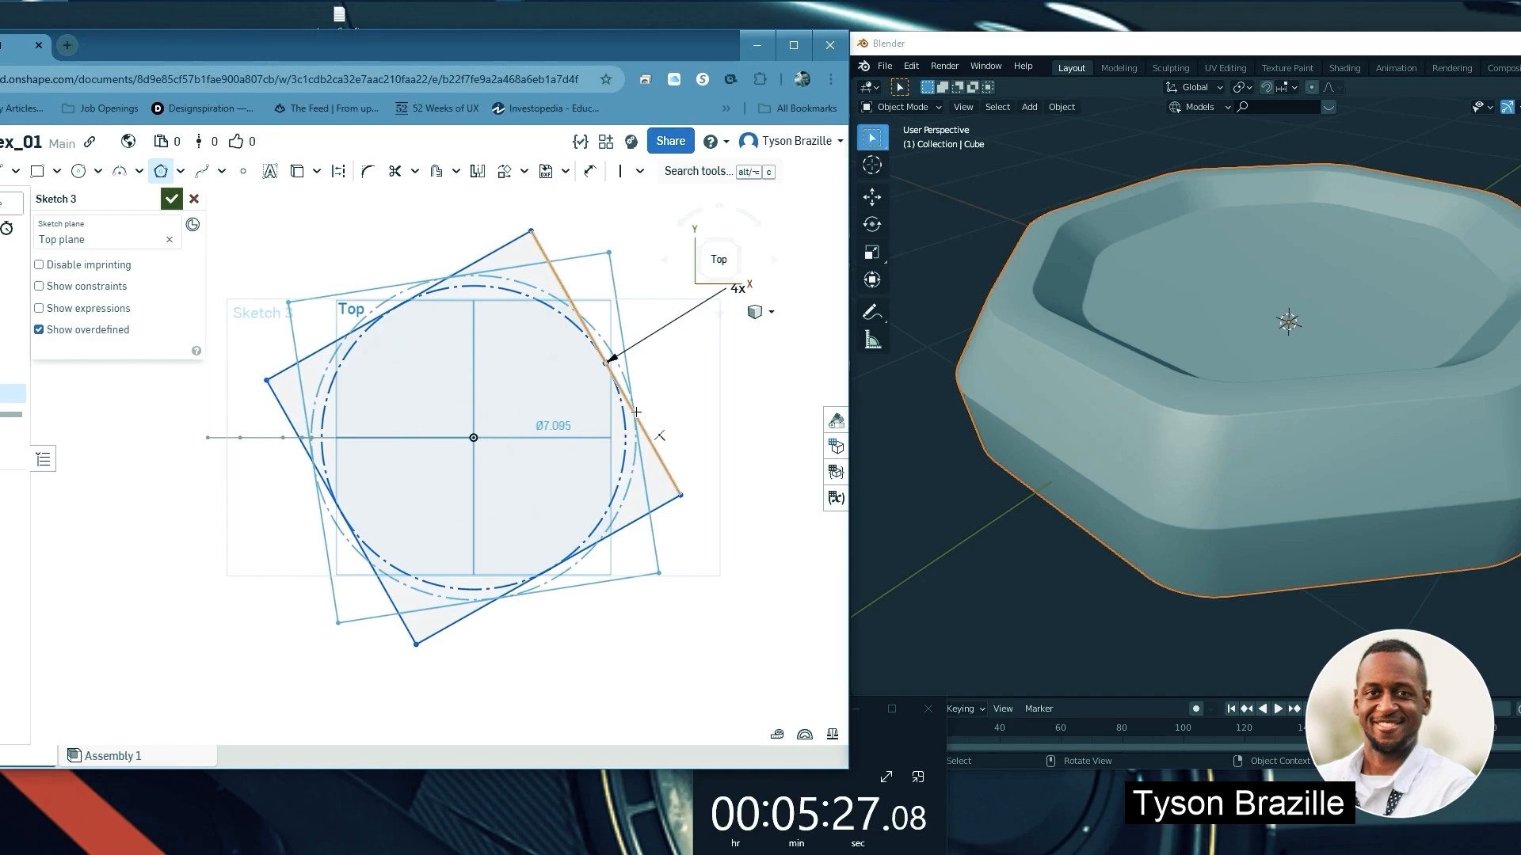
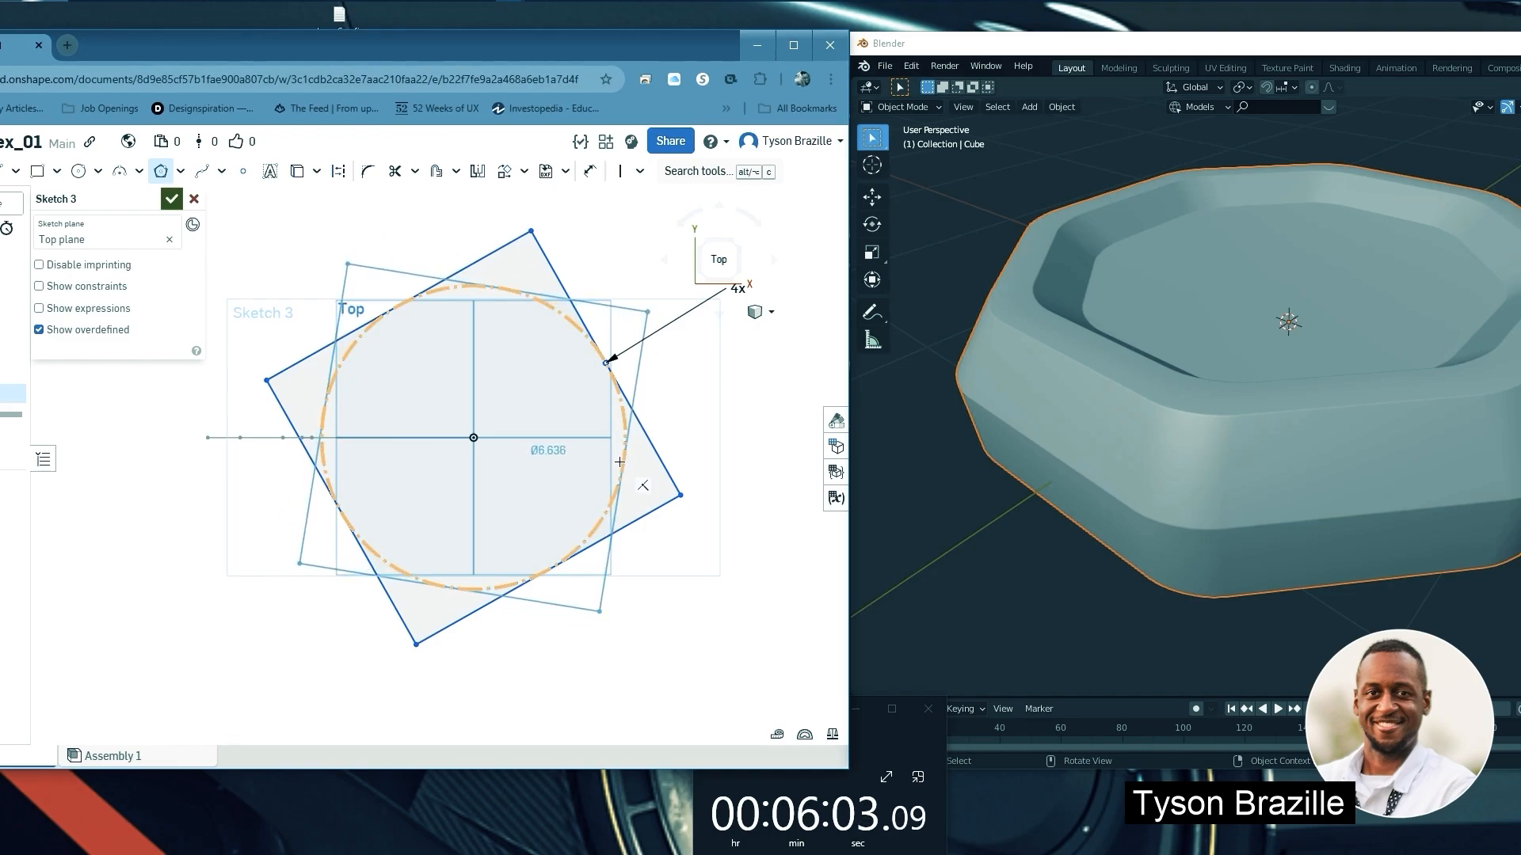
{"action": "right_click", "coordinate": [617, 479]}
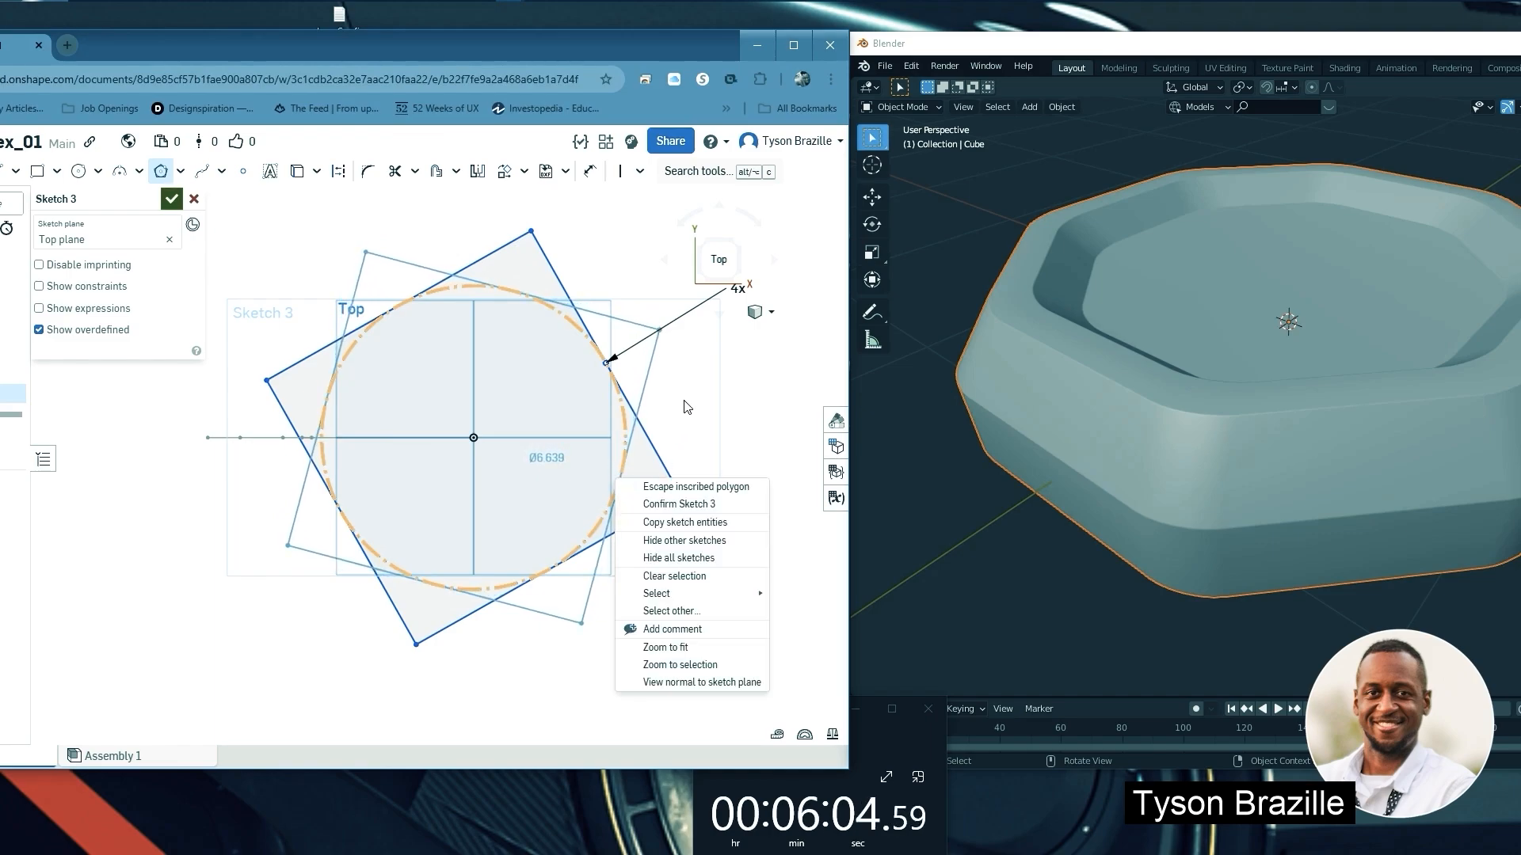
{"action": "left_click", "coordinate": [710, 487]}
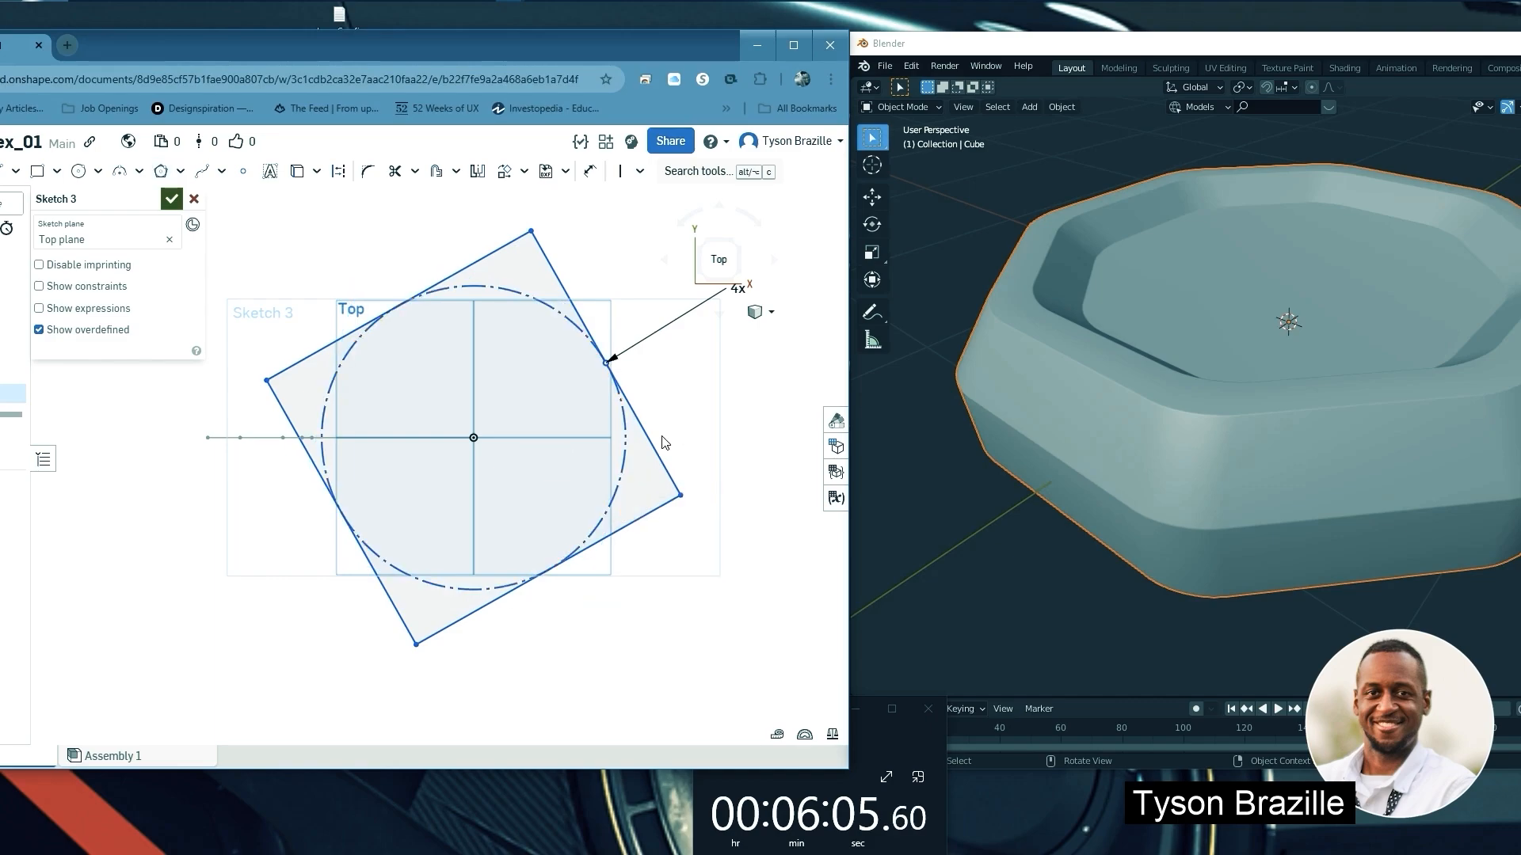
Undo the tilted four-sided polygon in the Top plane sketch
{"action": "left_click", "coordinate": [563, 287]}
{"action": "left_click", "coordinate": [477, 287]}
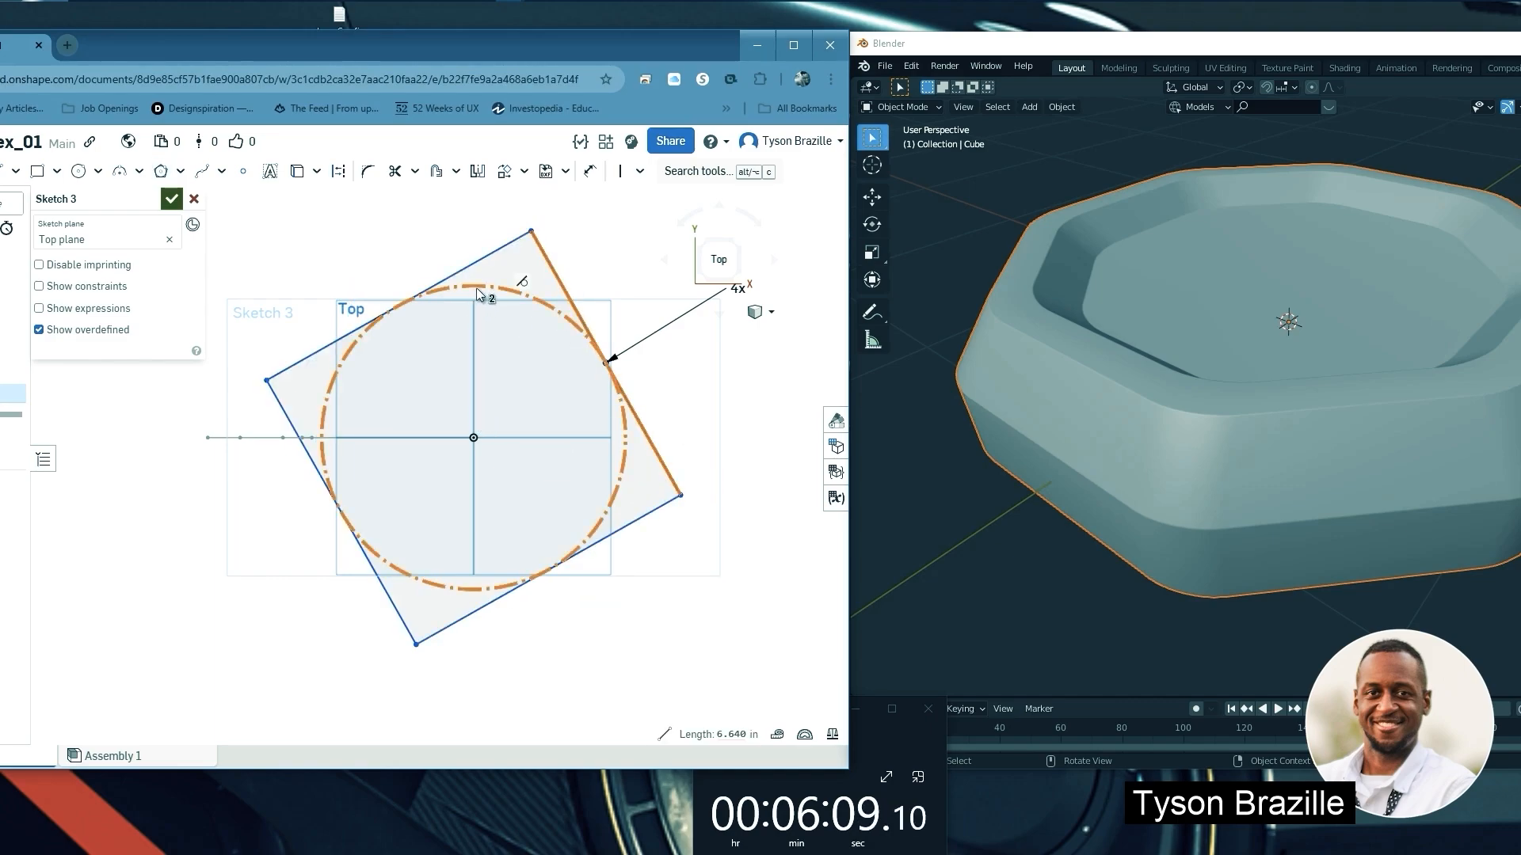
{"action": "left_click", "coordinate": [609, 253]}
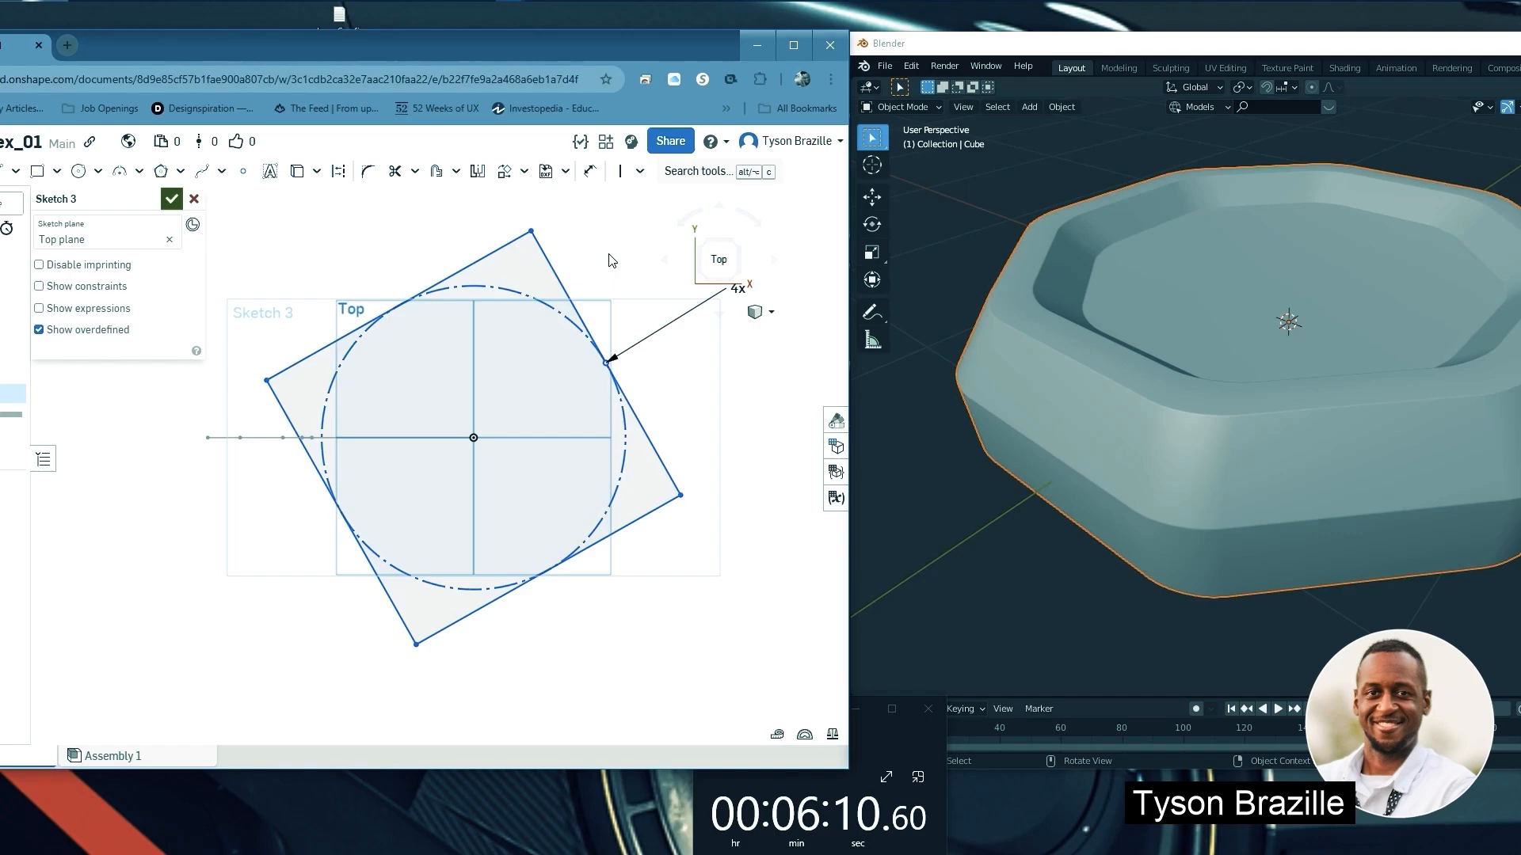
{"action": "left_click", "coordinate": [565, 172]}
{"action": "key", "text": "ctrl+z"}
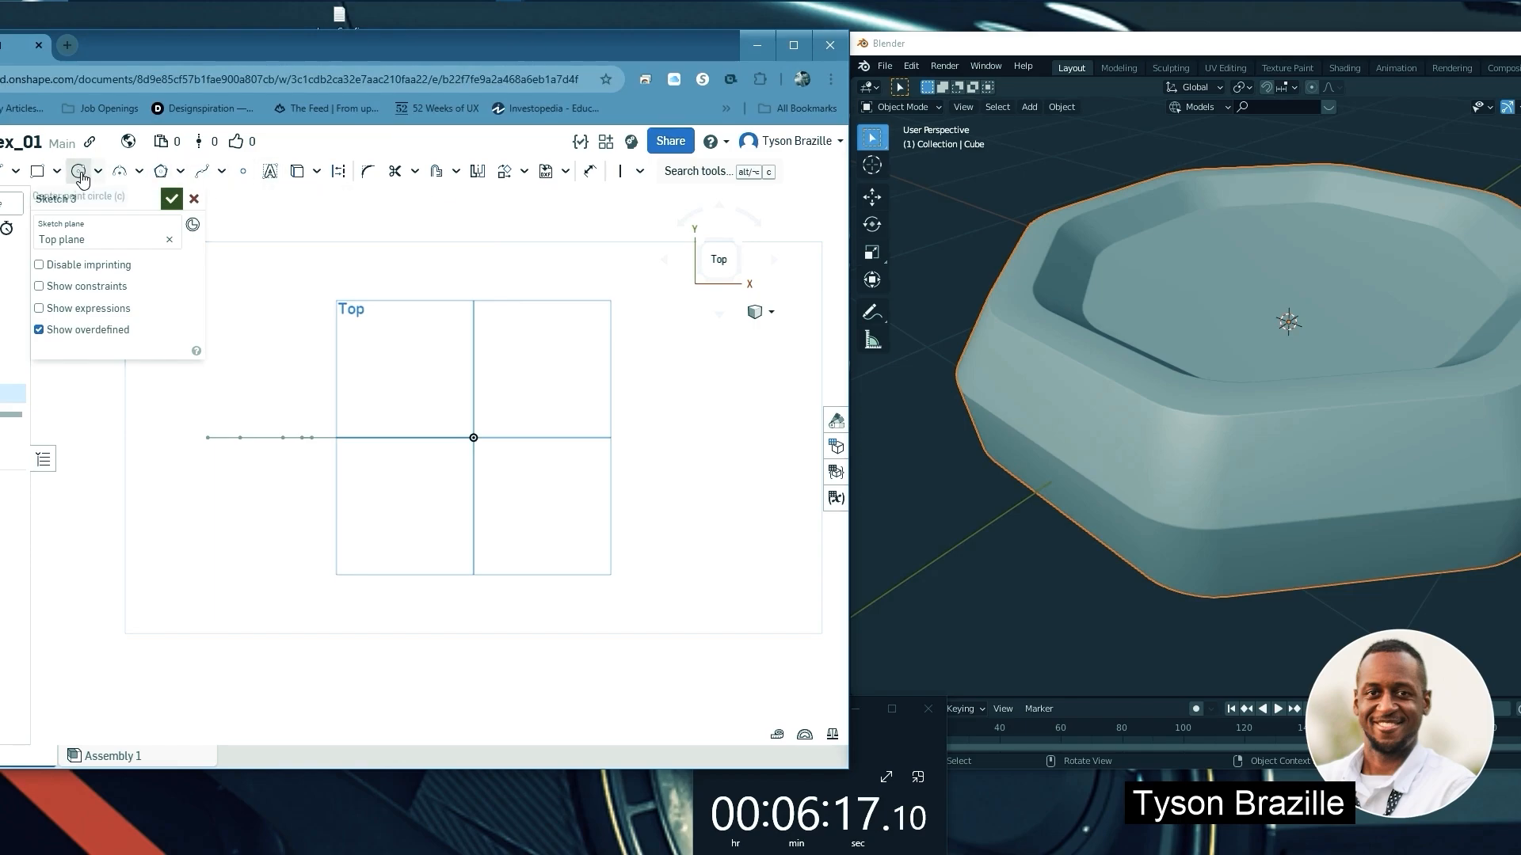
Draw an upright four-sided inscribed polygon centred on the origin, with an inner circle about 6.588 in in diameter
{"action": "left_click", "coordinate": [161, 171]}
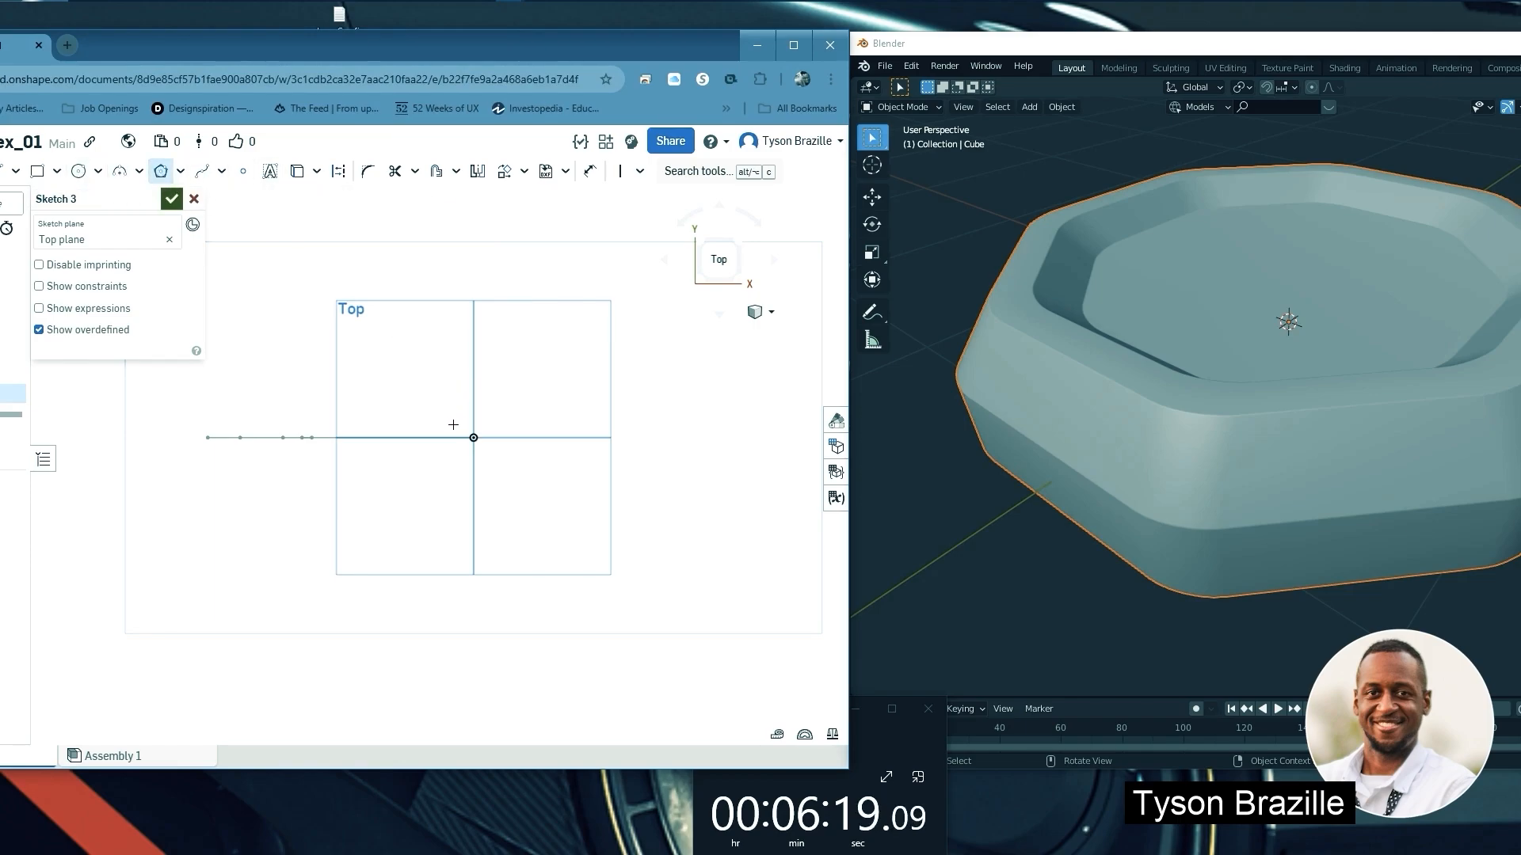
{"action": "left_click", "coordinate": [473, 437]}
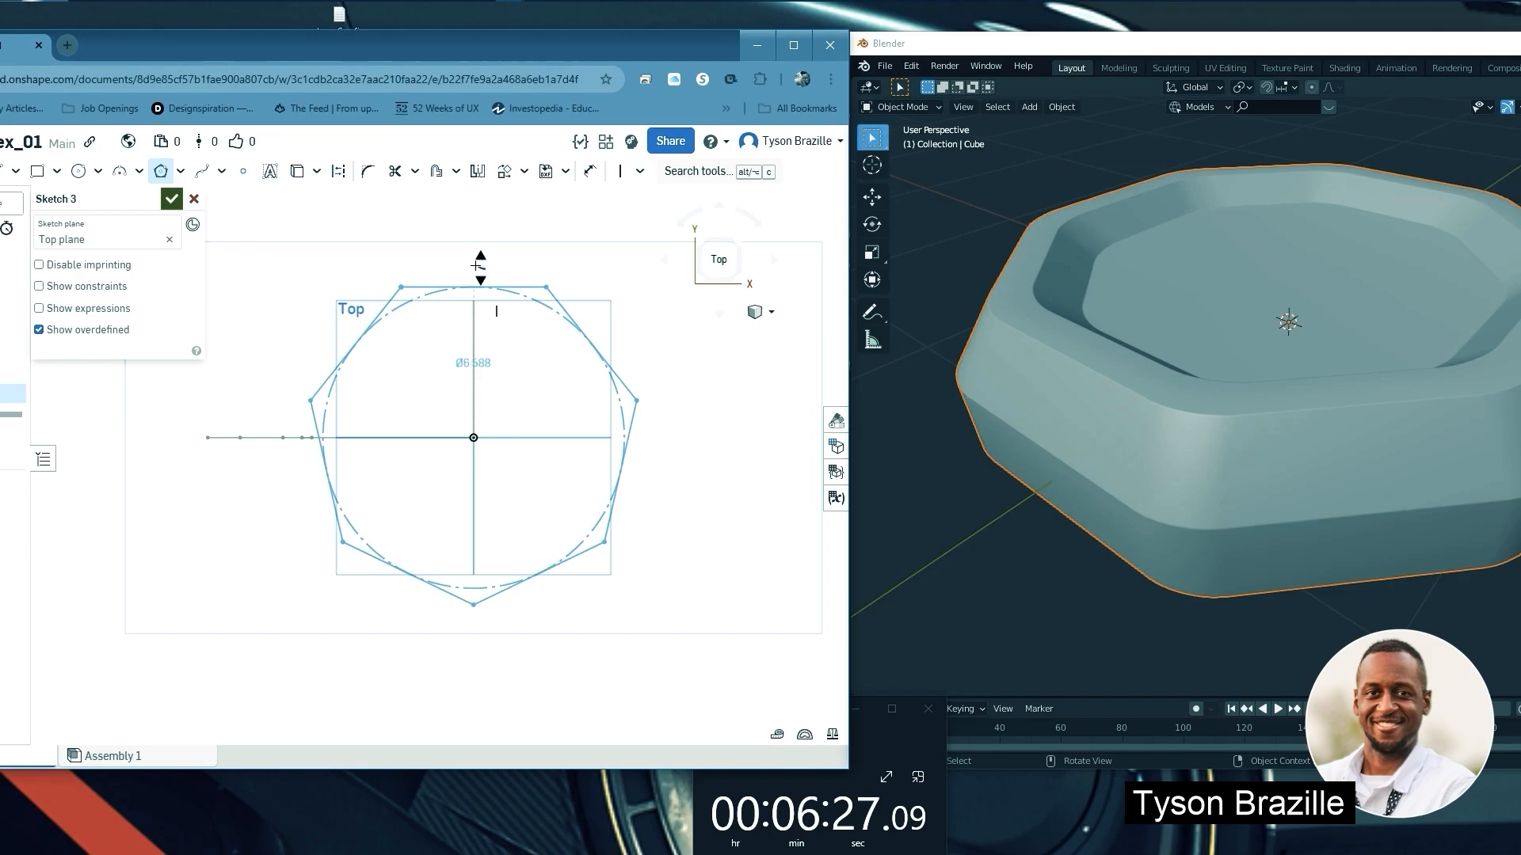
{"action": "key", "text": "Down"}
{"action": "key", "text": "Down"}
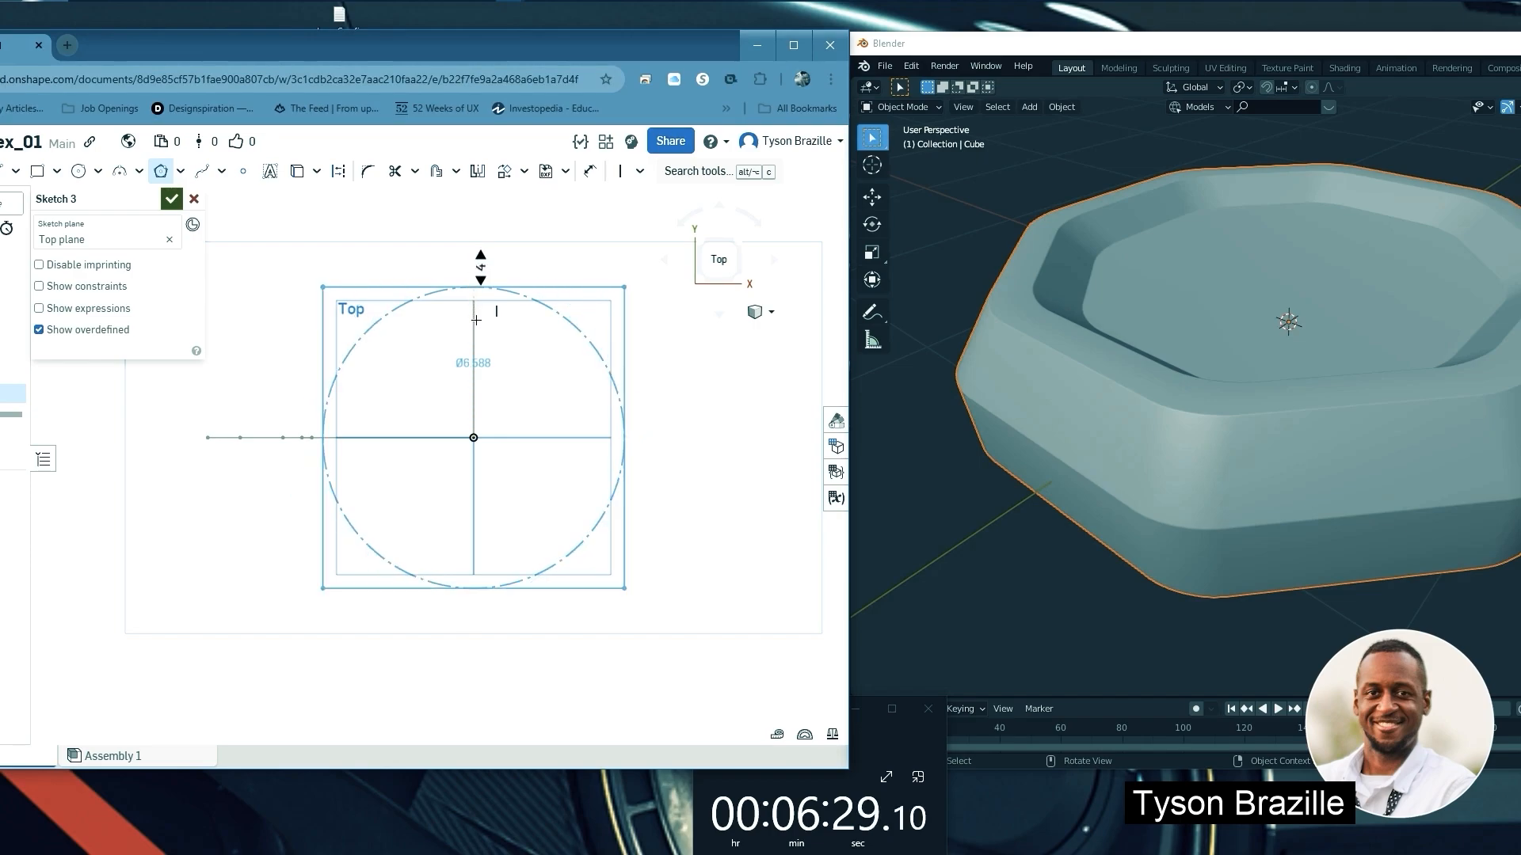
{"action": "left_click", "coordinate": [476, 320]}
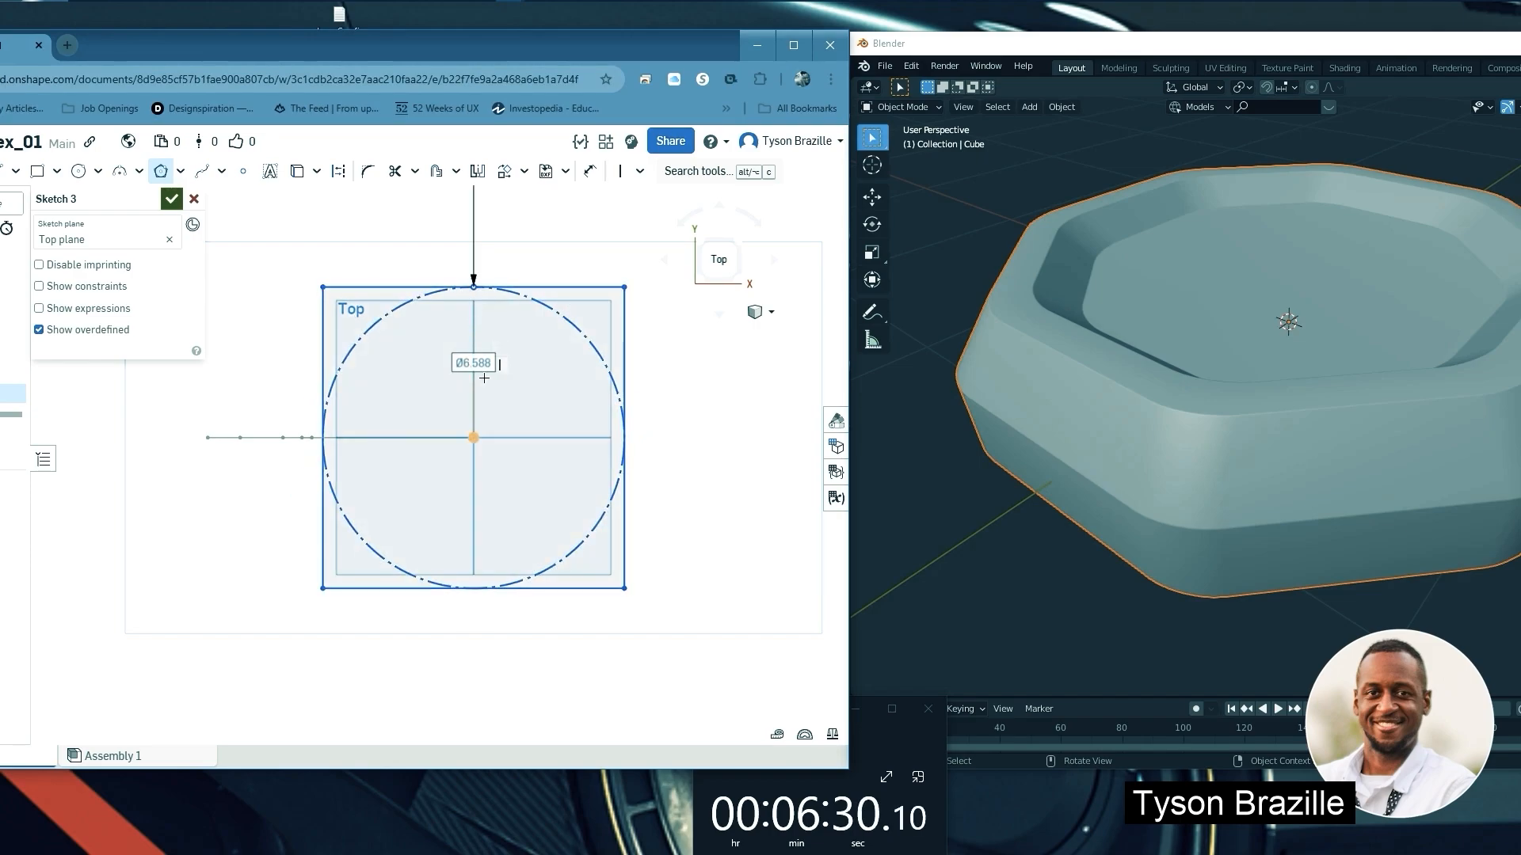
{"action": "left_click", "coordinate": [473, 438]}
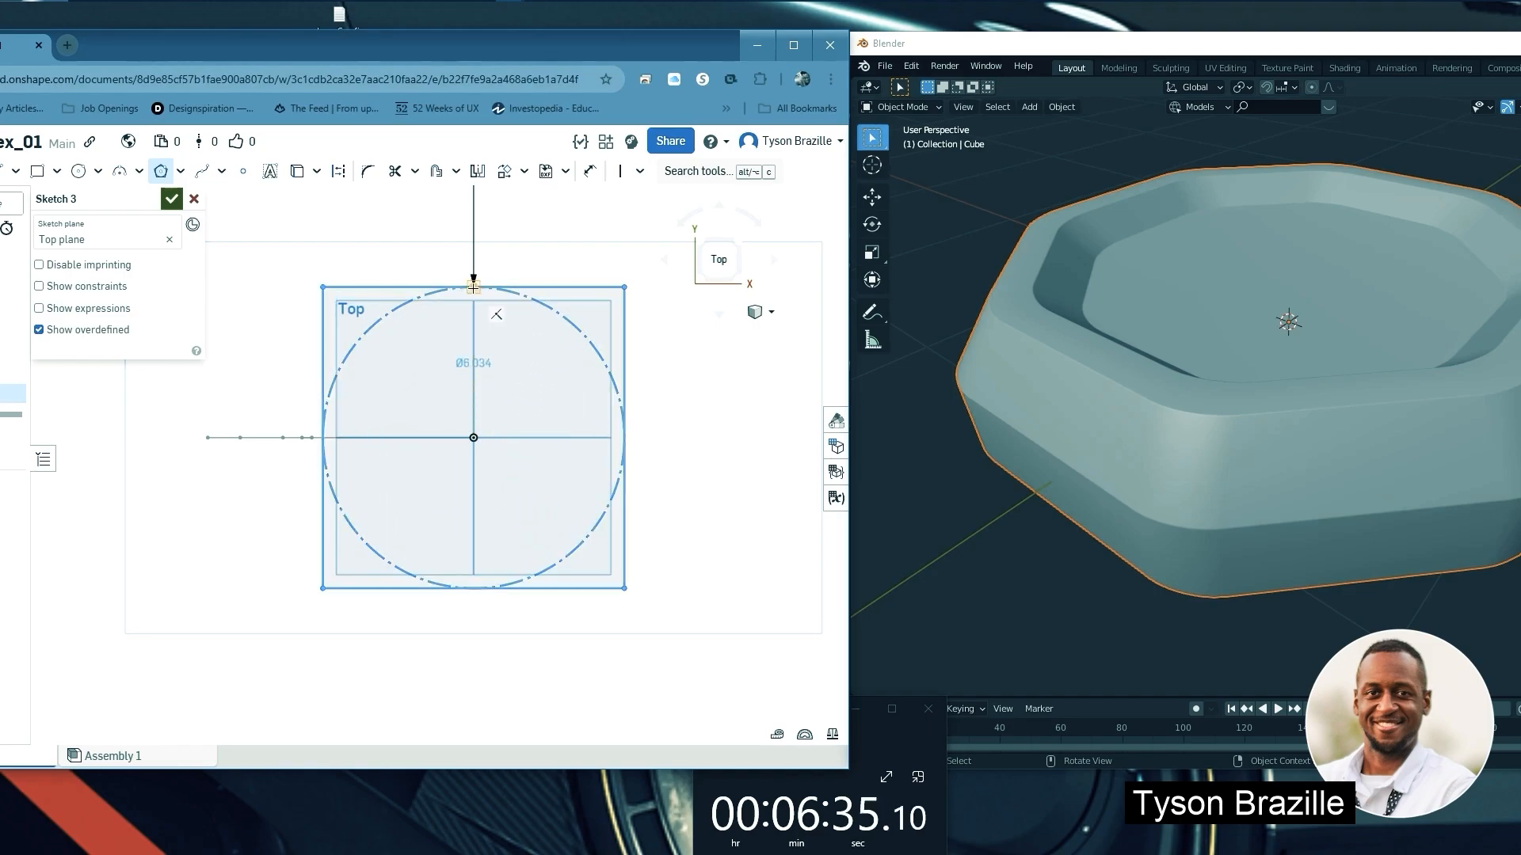
{"action": "left_click", "coordinate": [473, 285]}
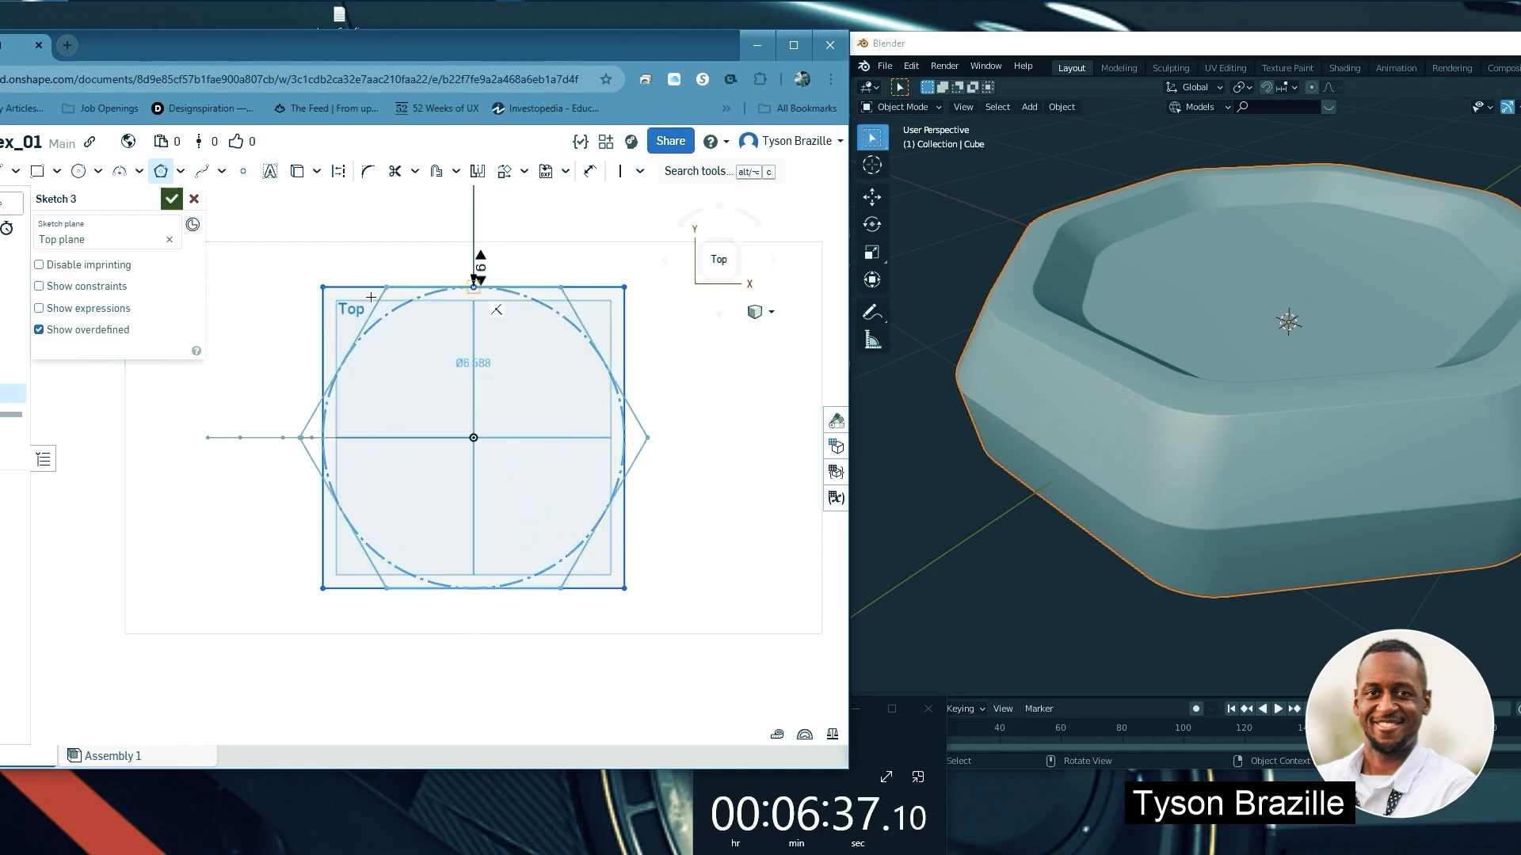
{"action": "left_click", "coordinate": [411, 306]}
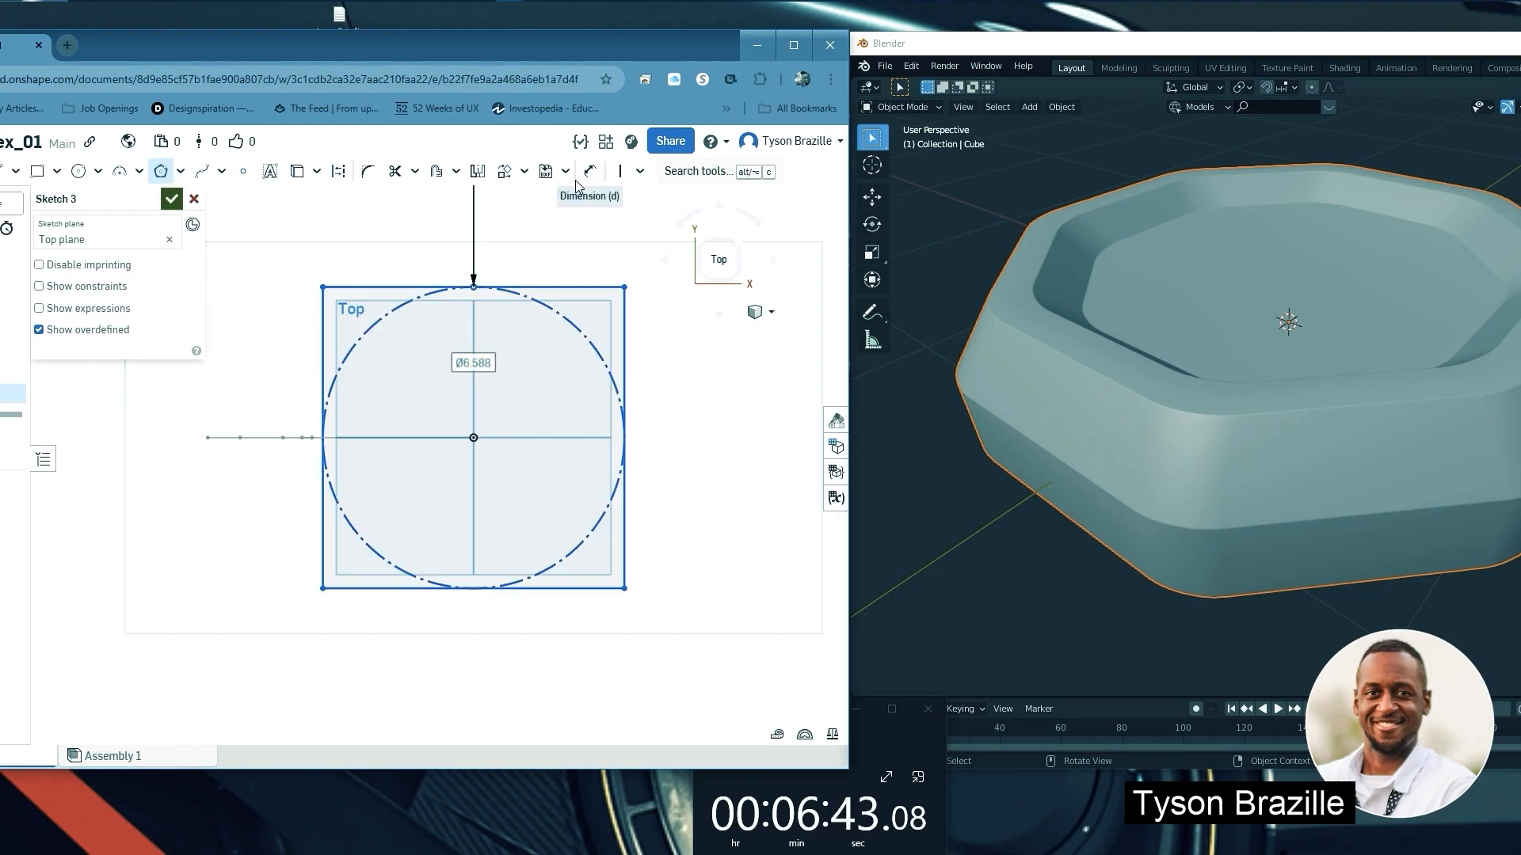
Start the sketch Transform tool and select all four edges of the square around the origin
{"action": "left_click", "coordinate": [525, 171]}
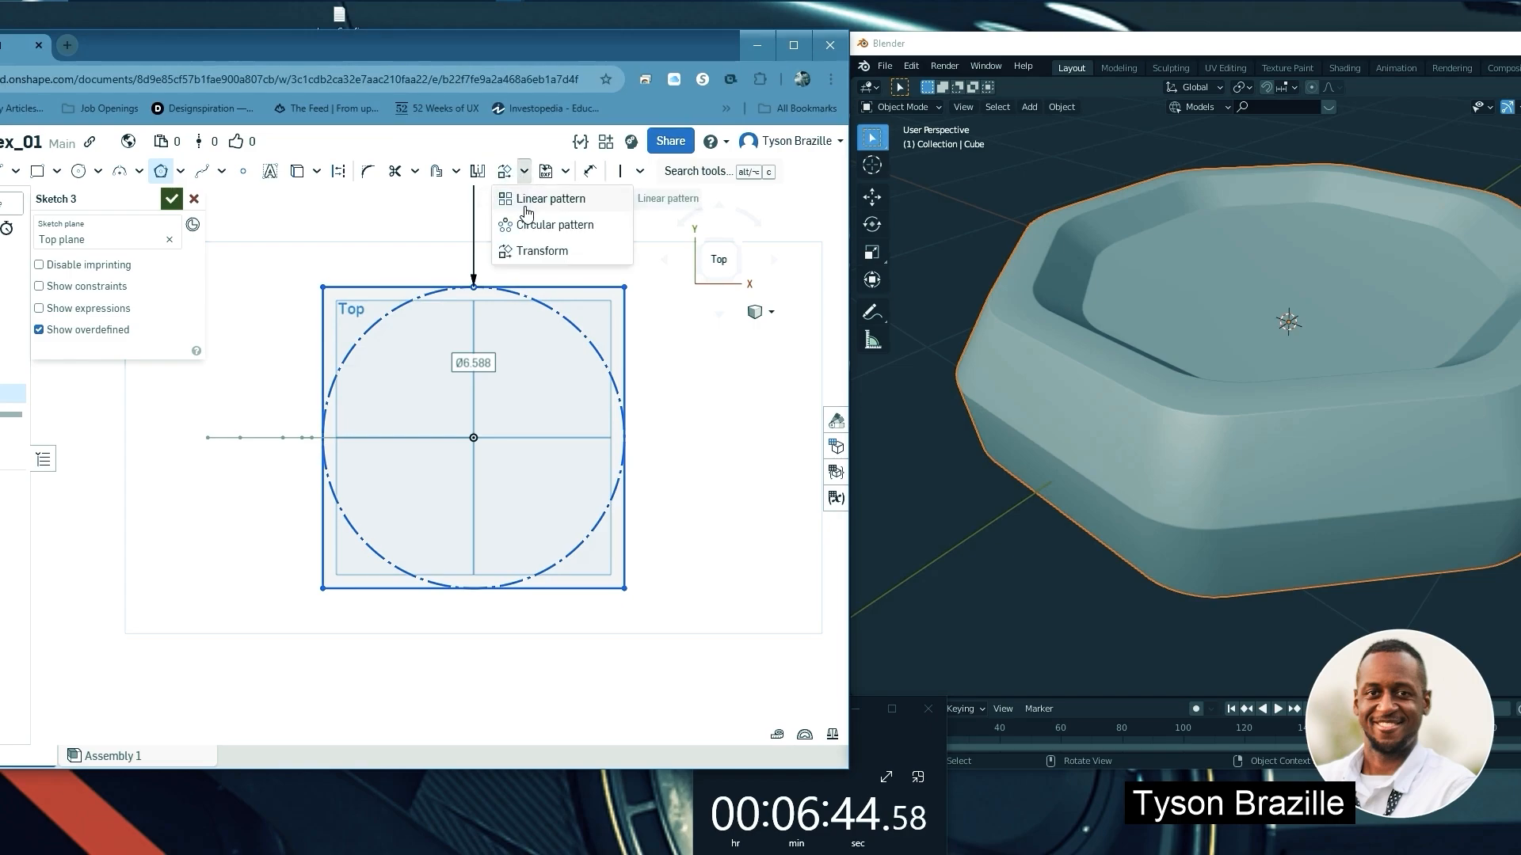
{"action": "left_click", "coordinate": [536, 268]}
{"action": "left_click", "coordinate": [540, 286]}
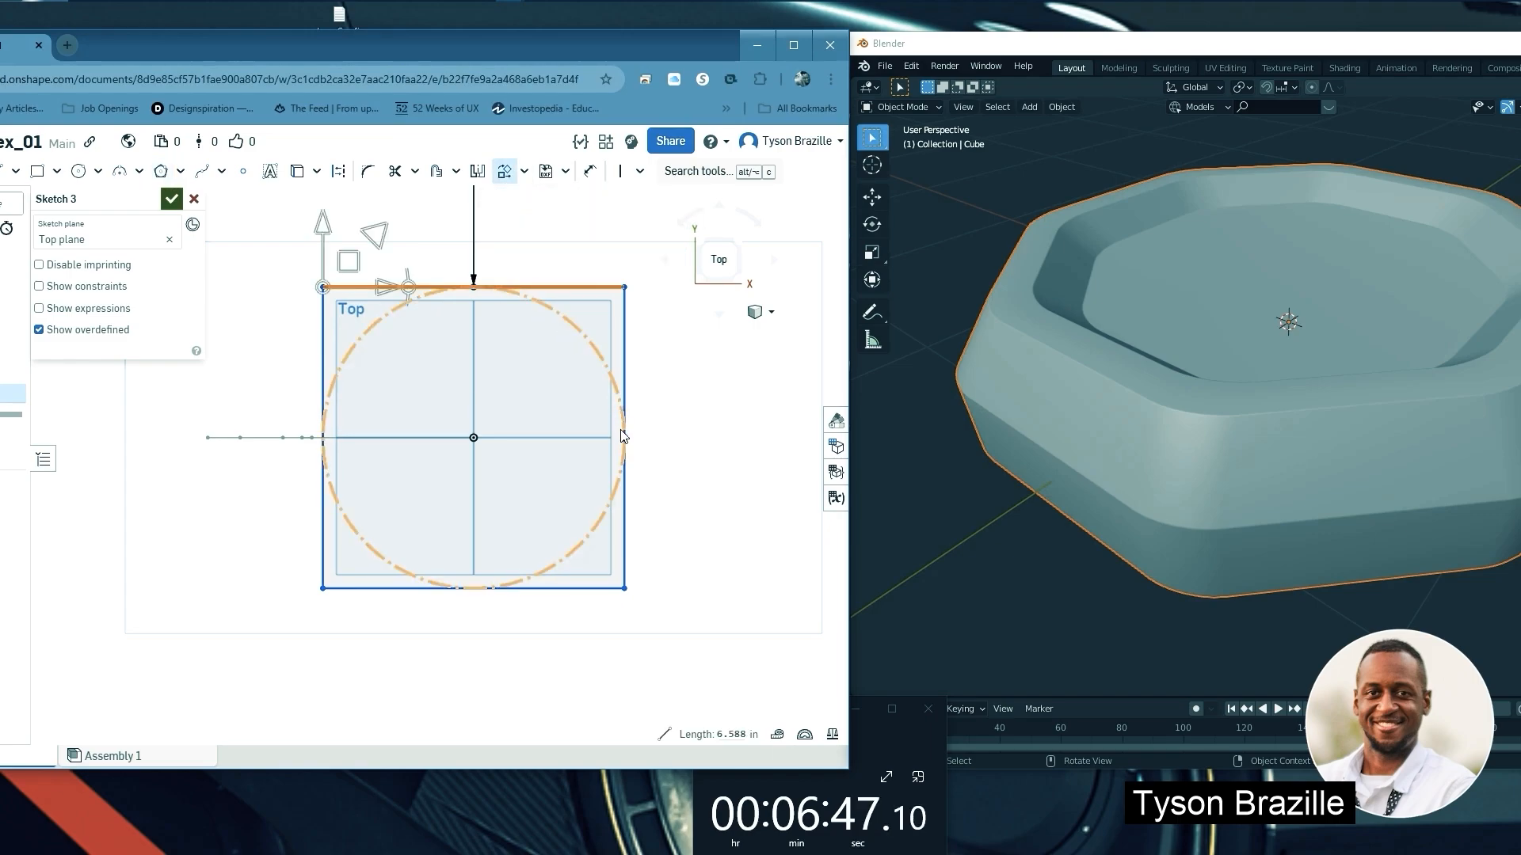
{"action": "left_click_drag", "start_coordinate": [325, 303], "coordinate": [473, 437]}
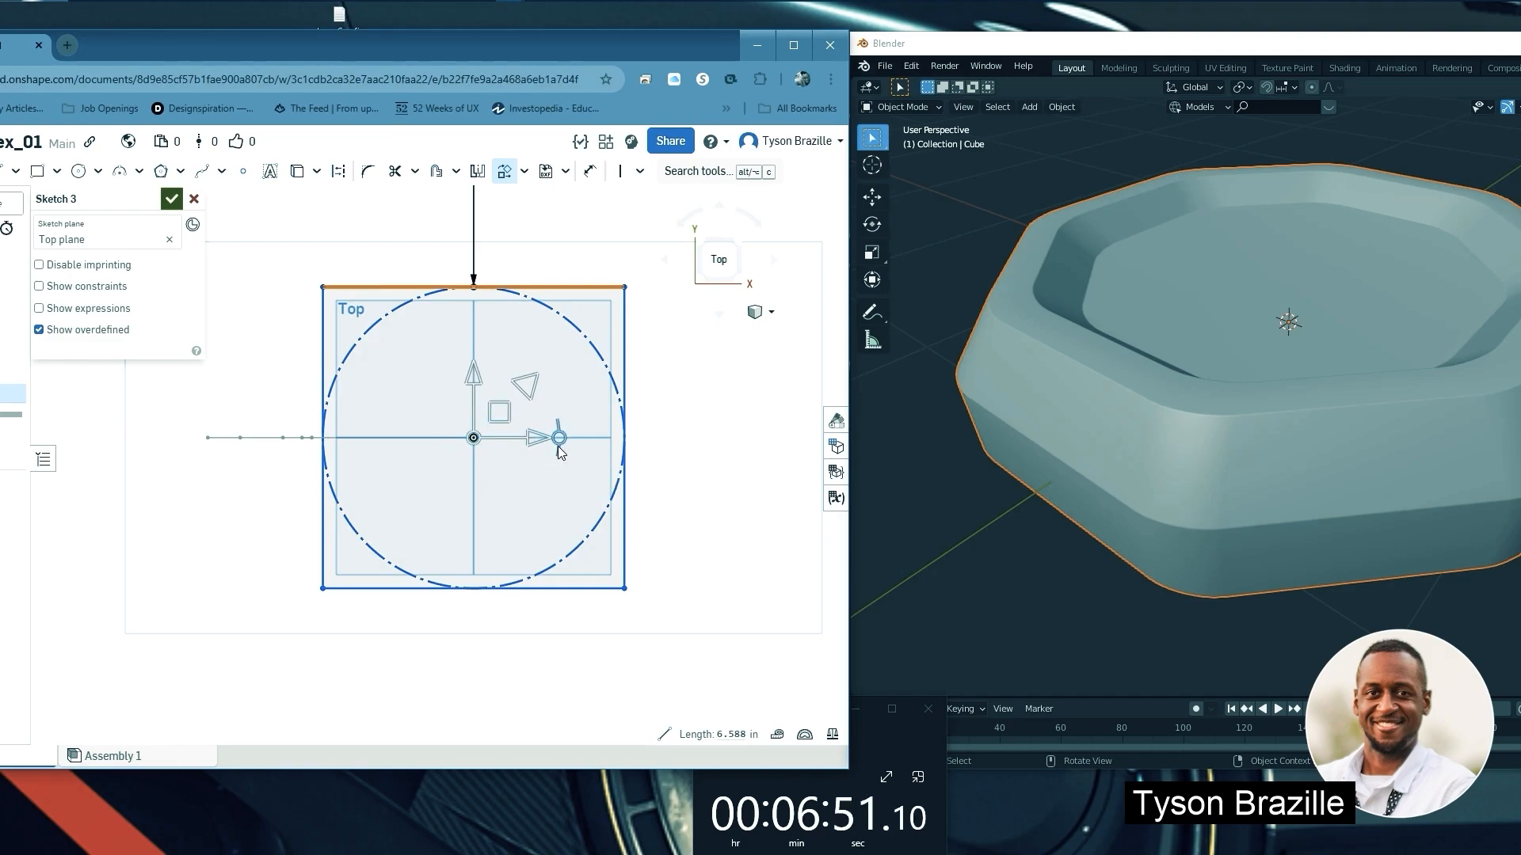
{"action": "left_click", "coordinate": [623, 553]}
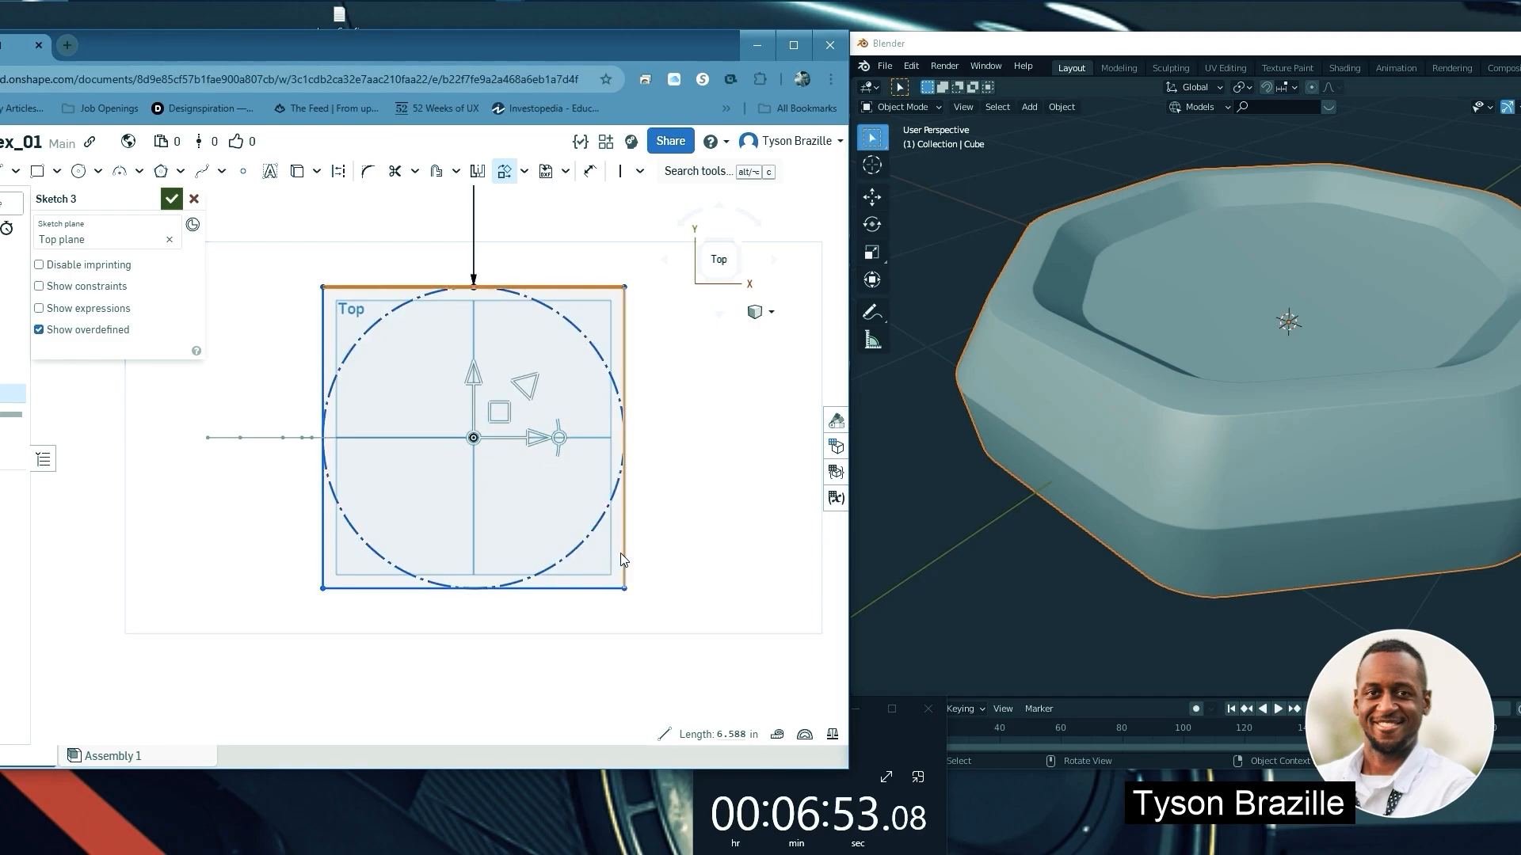
{"action": "left_click", "coordinate": [583, 591]}
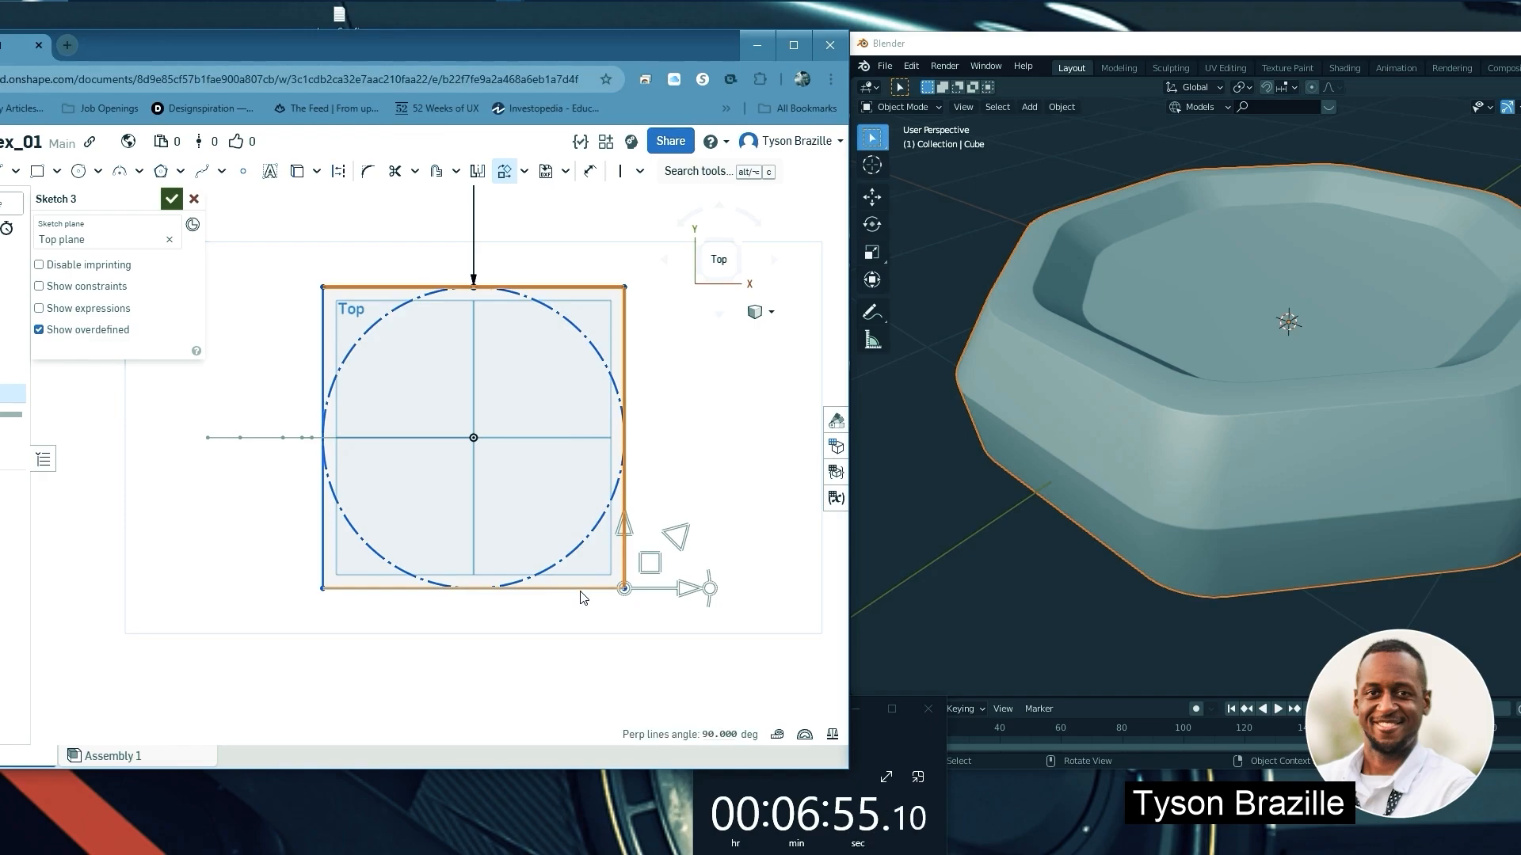
{"action": "left_click", "coordinate": [322, 534]}
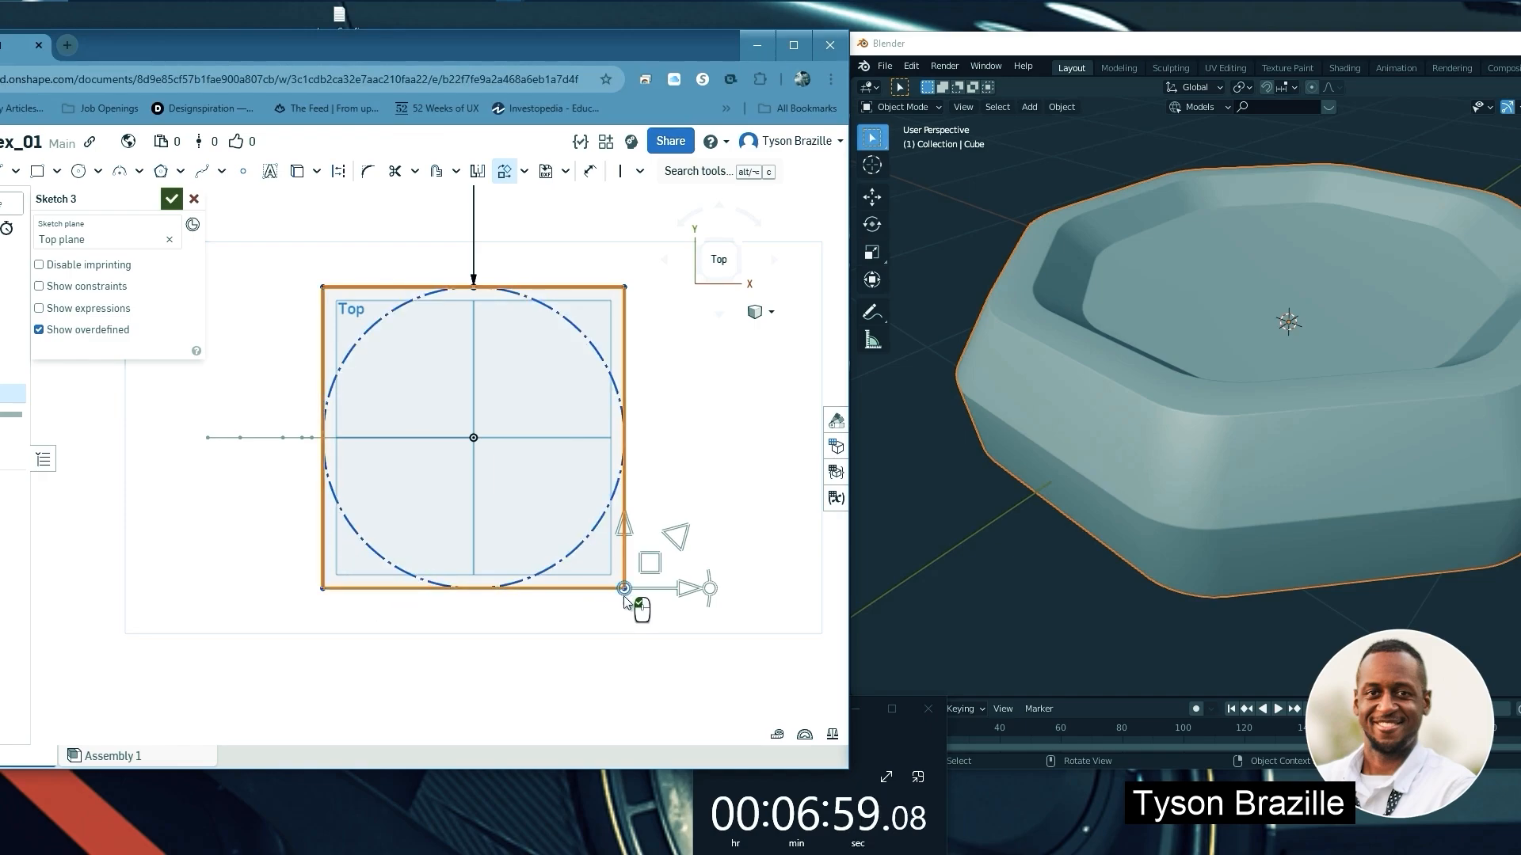
Rotate a copy of the square 45 degrees about the sketch origin with the Transform tool
{"action": "mouse_move", "coordinate": [624, 589]}
{"action": "left_mouse_down"}
{"action": "mouse_move", "coordinate": [473, 437]}
{"action": "mouse_move", "coordinate": [559, 440]}
{"action": "mouse_move", "coordinate": [553, 384]}
{"action": "left_mouse_up"}
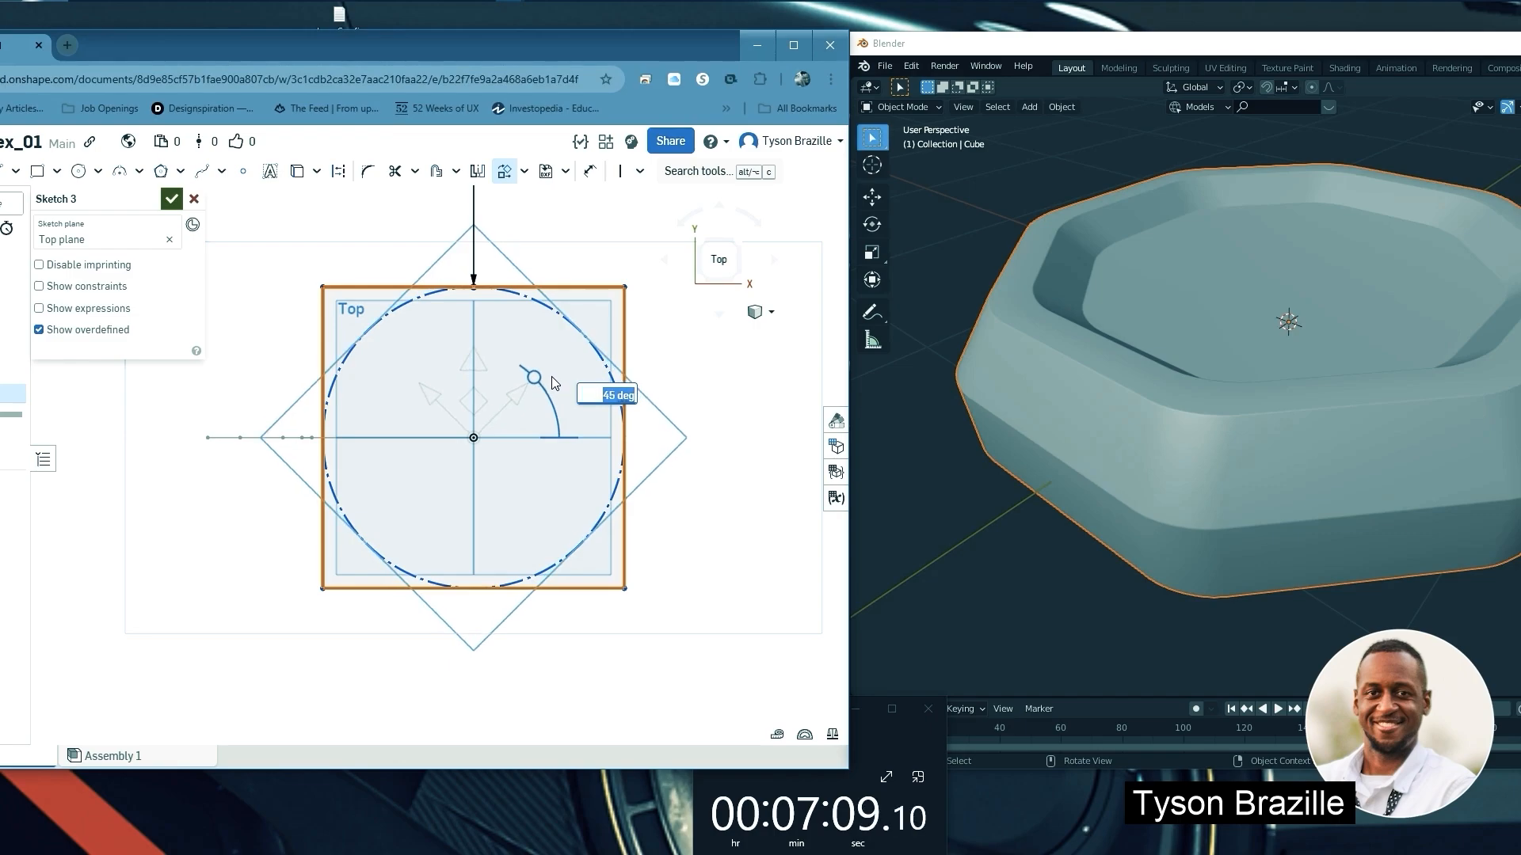
{"action": "left_click", "coordinate": [552, 382]}
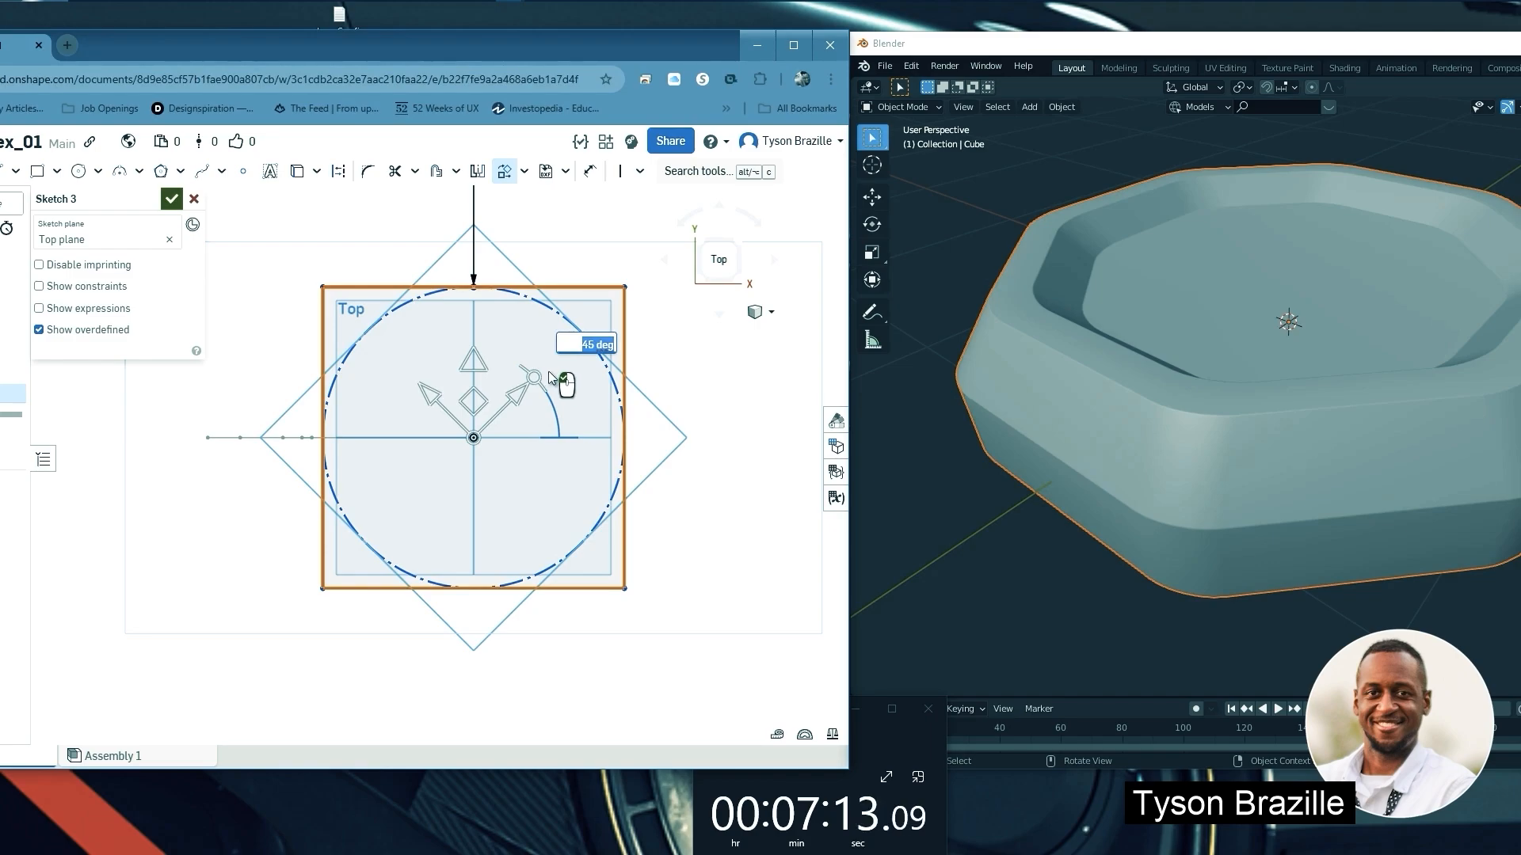
{"action": "left_click", "coordinate": [581, 392]}
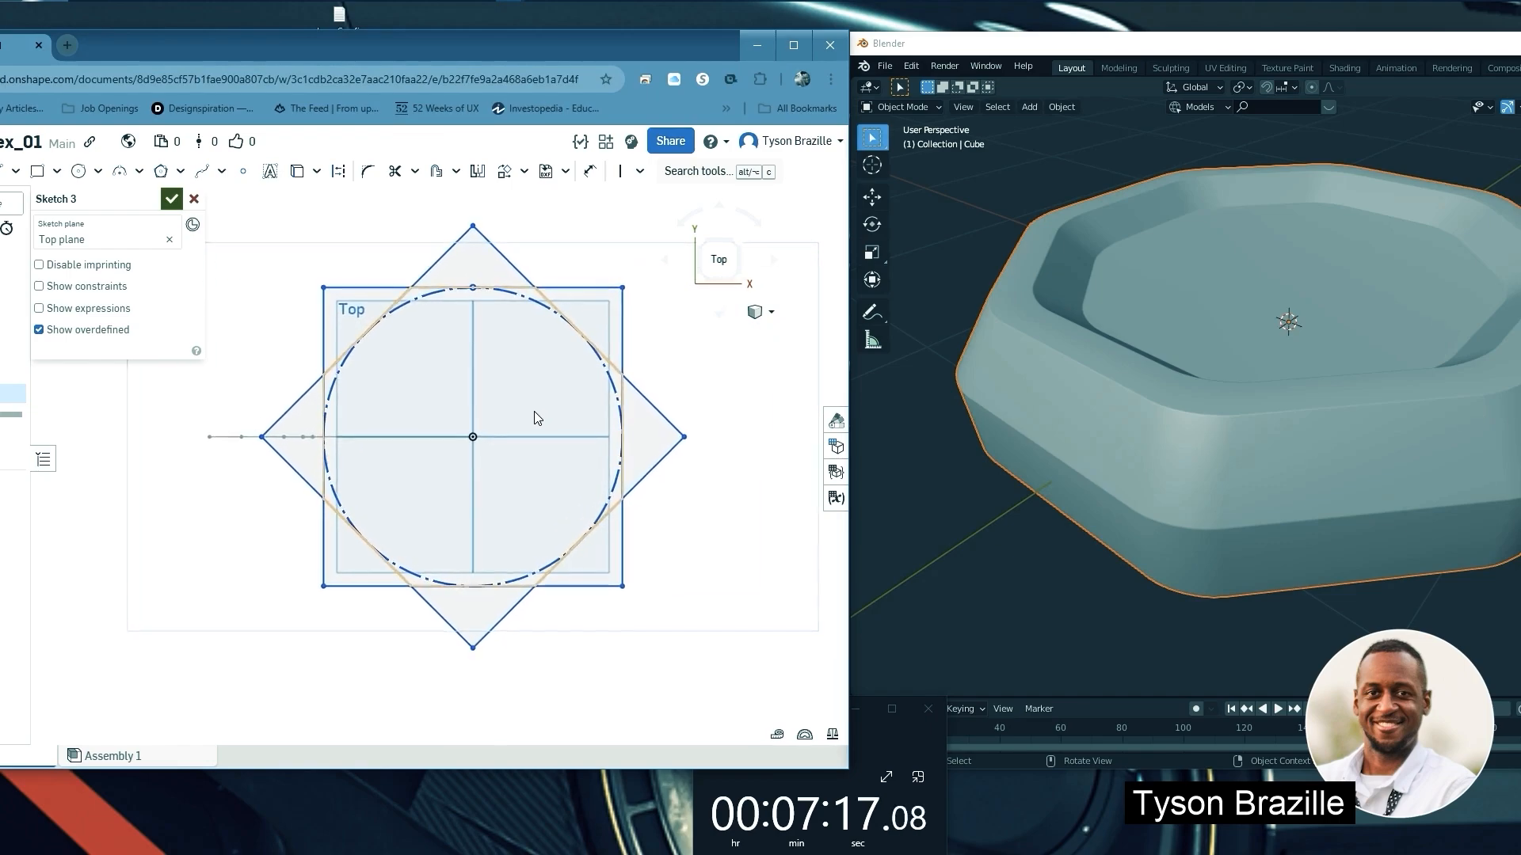
{"action": "left_click", "coordinate": [396, 171]}
{"action": "left_click", "coordinate": [444, 258]}
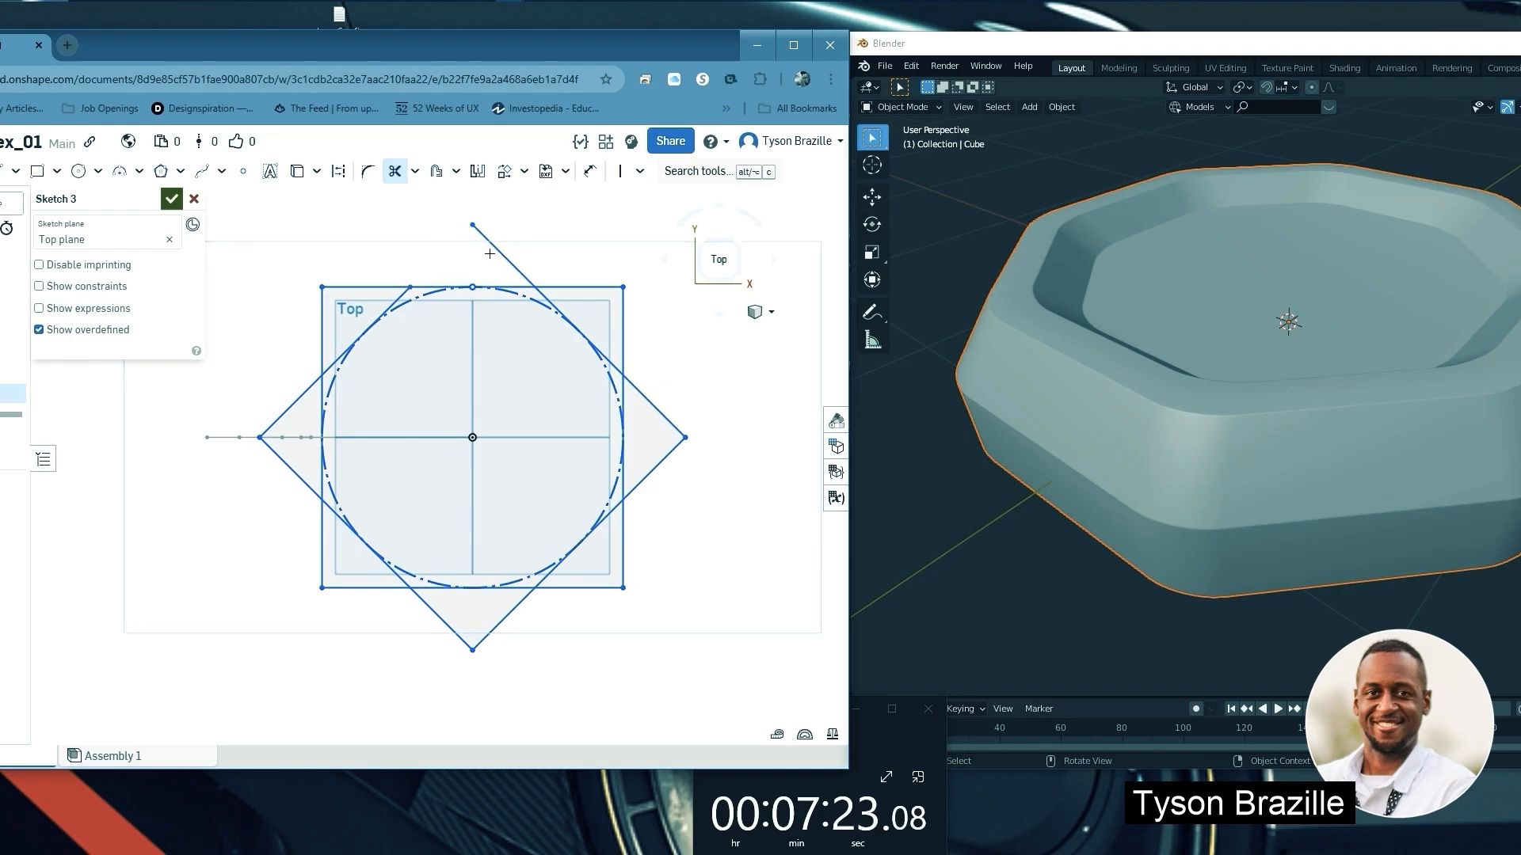
{"action": "left_click_drag", "start_coordinate": [499, 258], "coordinate": [500, 265]}
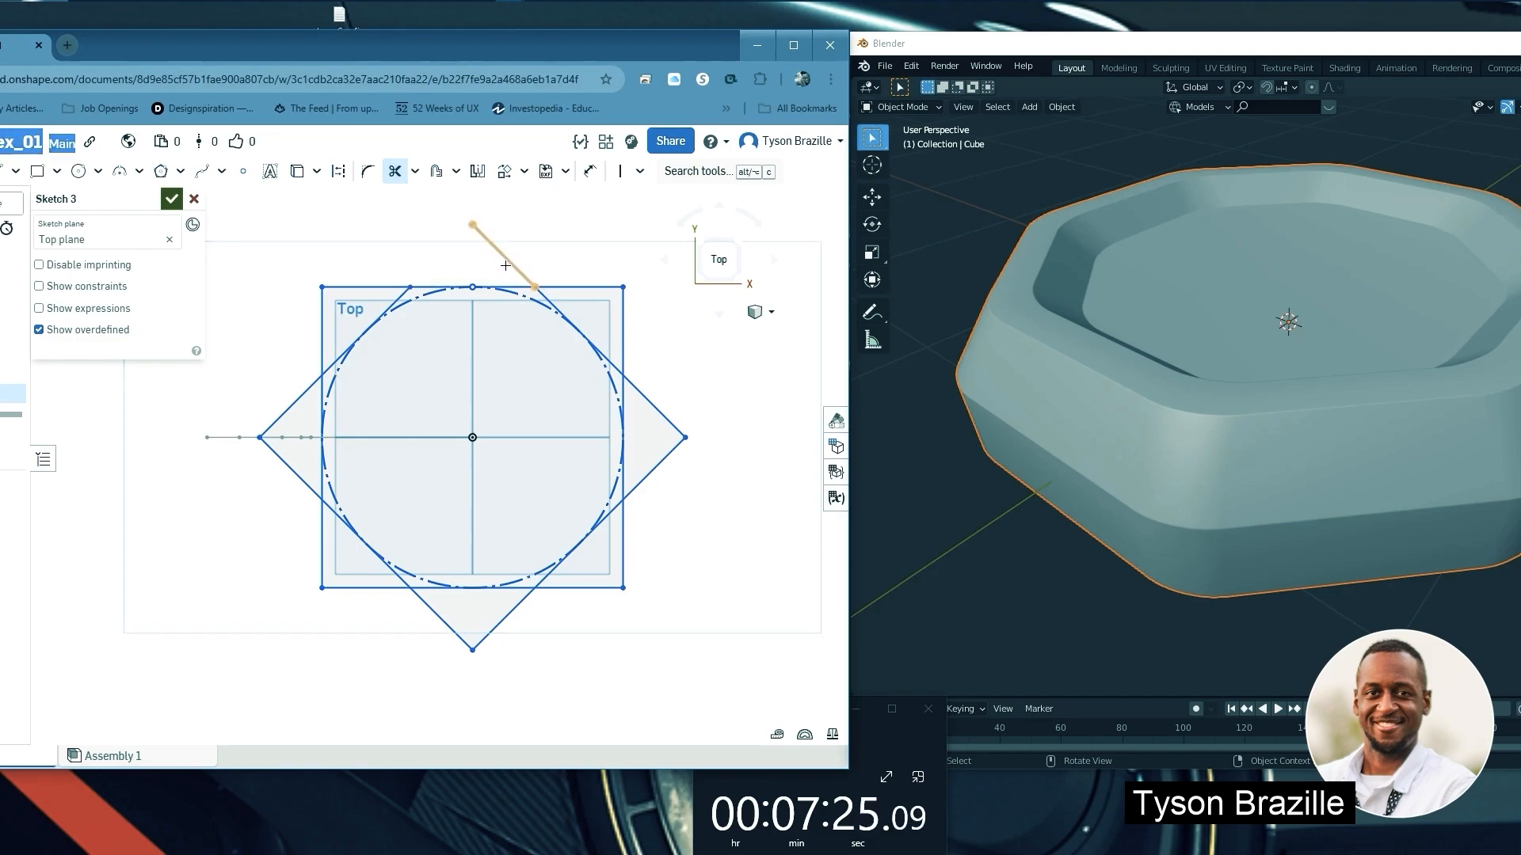
{"action": "key", "text": "Escape"}
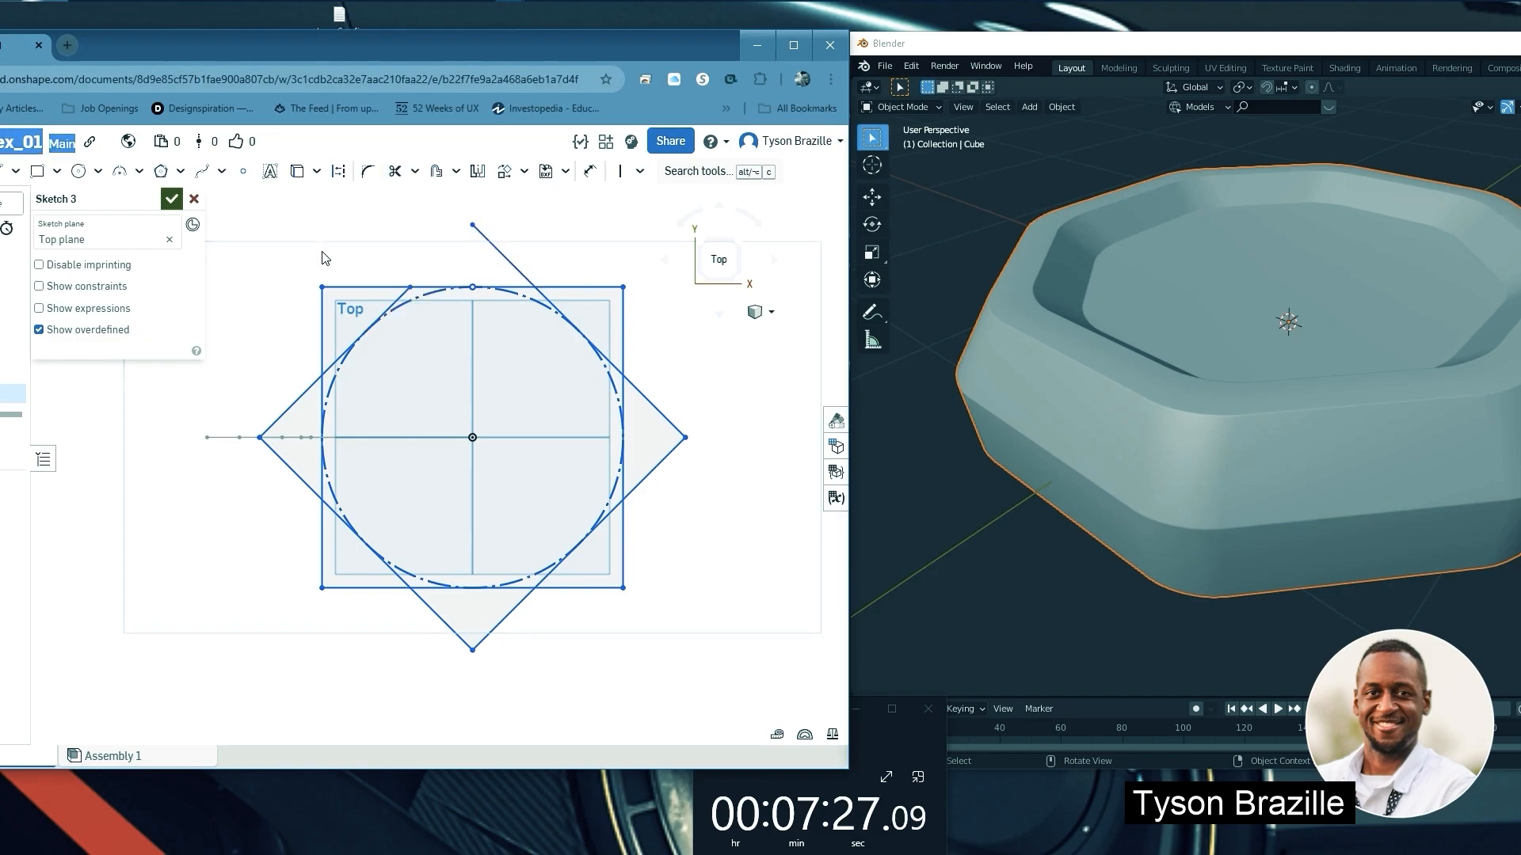
{"action": "key", "text": "ctrl+z"}
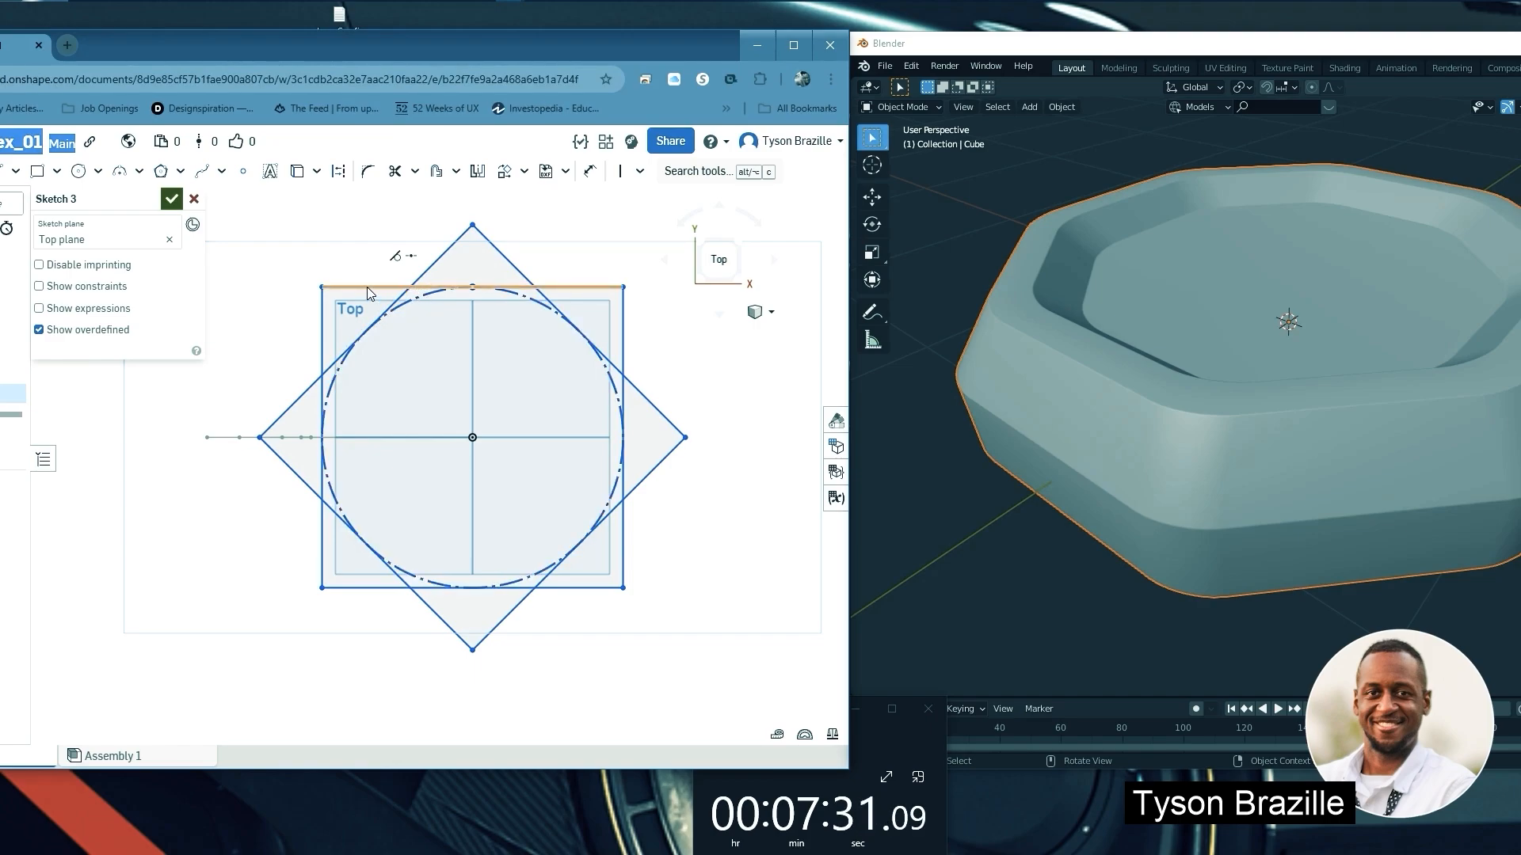
{"action": "left_click", "coordinate": [291, 407]}
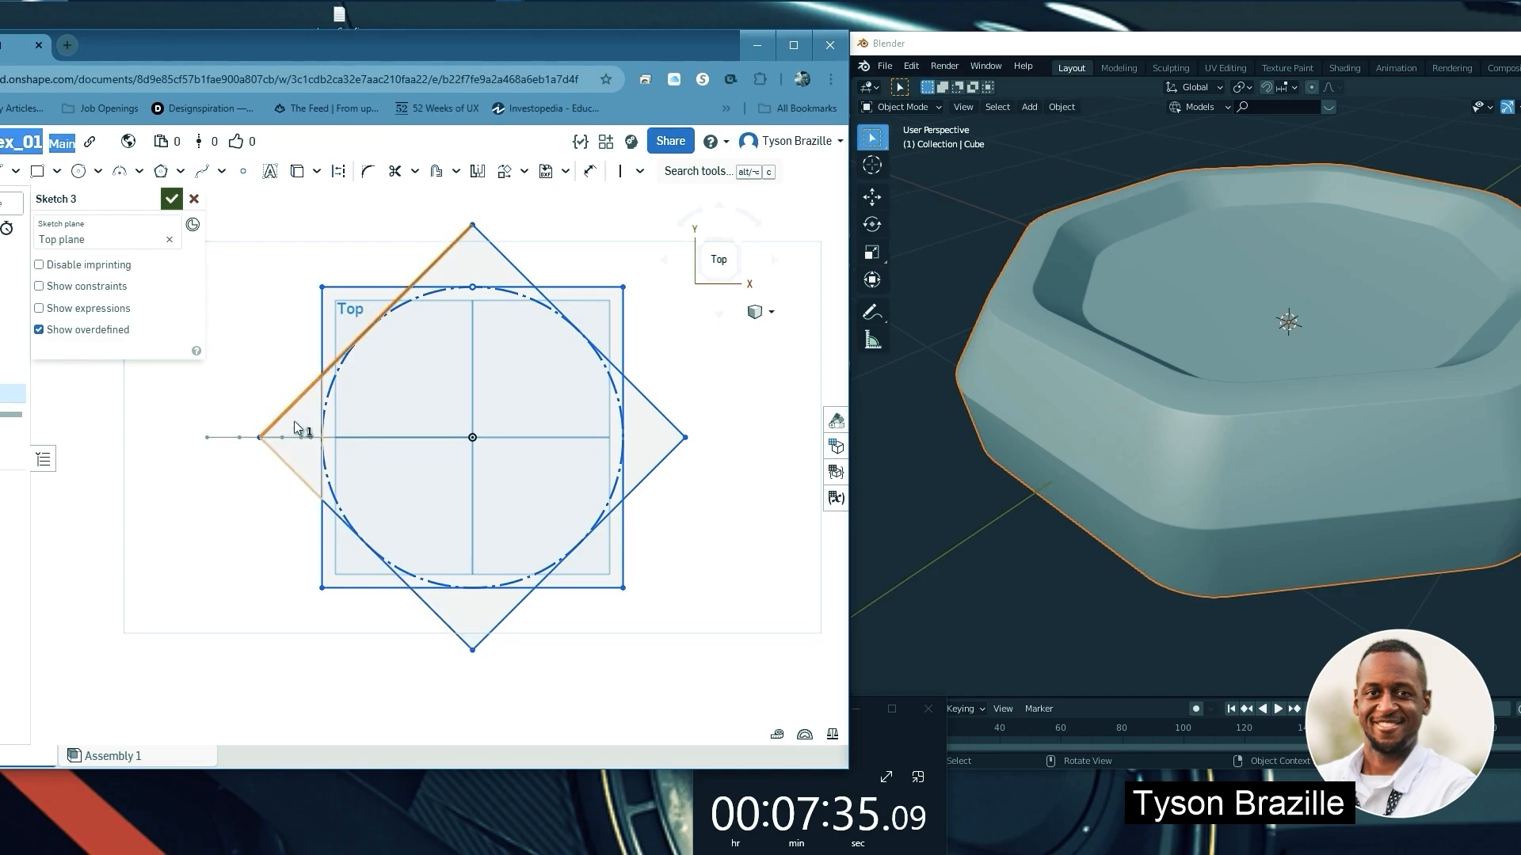
{"action": "left_click", "coordinate": [287, 336]}
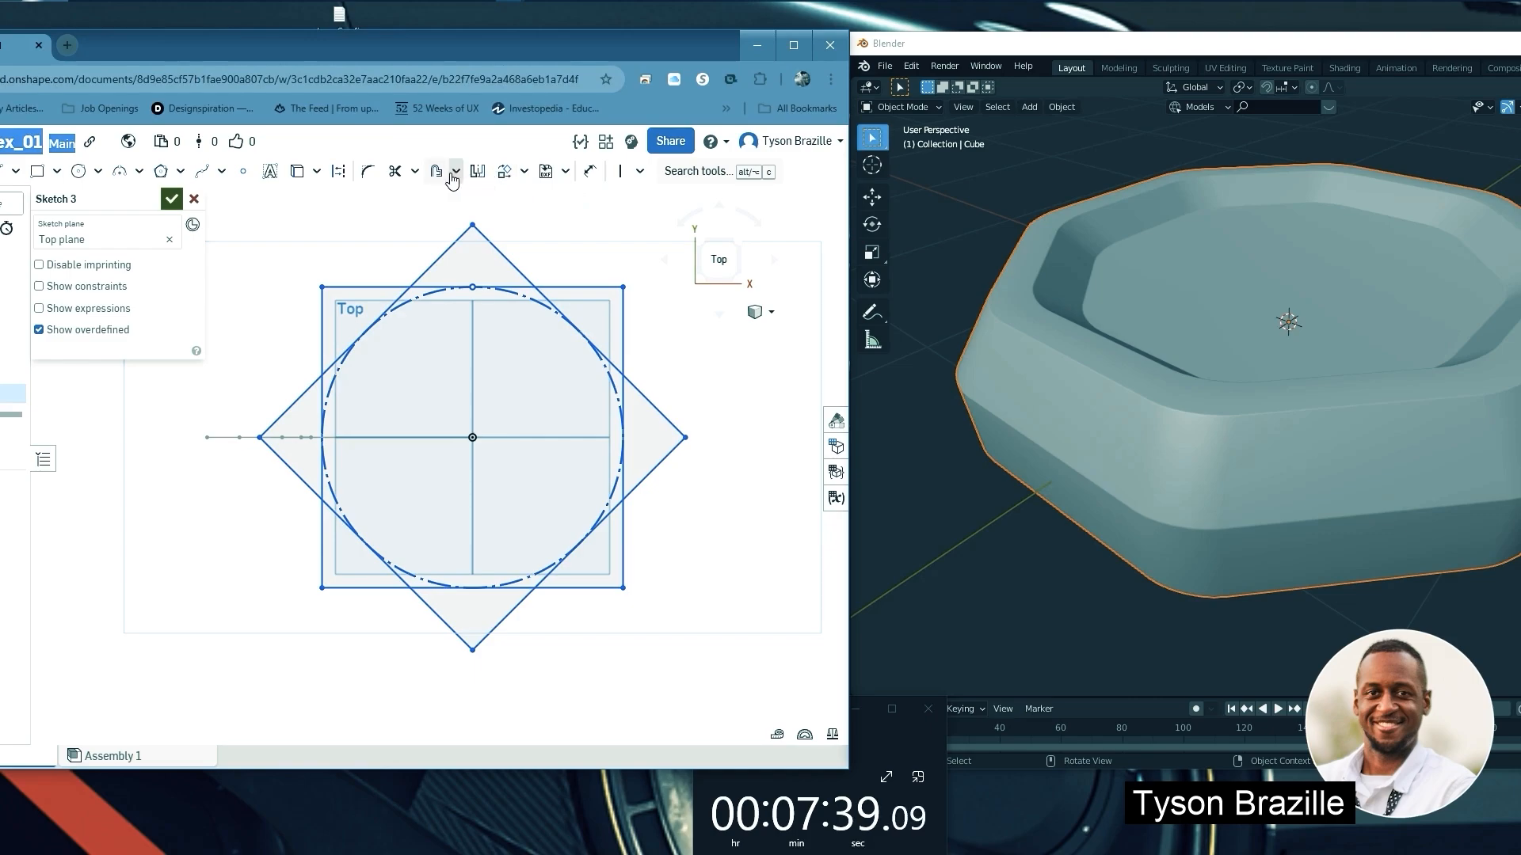
{"action": "left_click", "coordinate": [525, 173]}
Trim away the four tips of the rotated square that protrude beyond the original square
{"action": "left_click", "coordinate": [395, 172]}
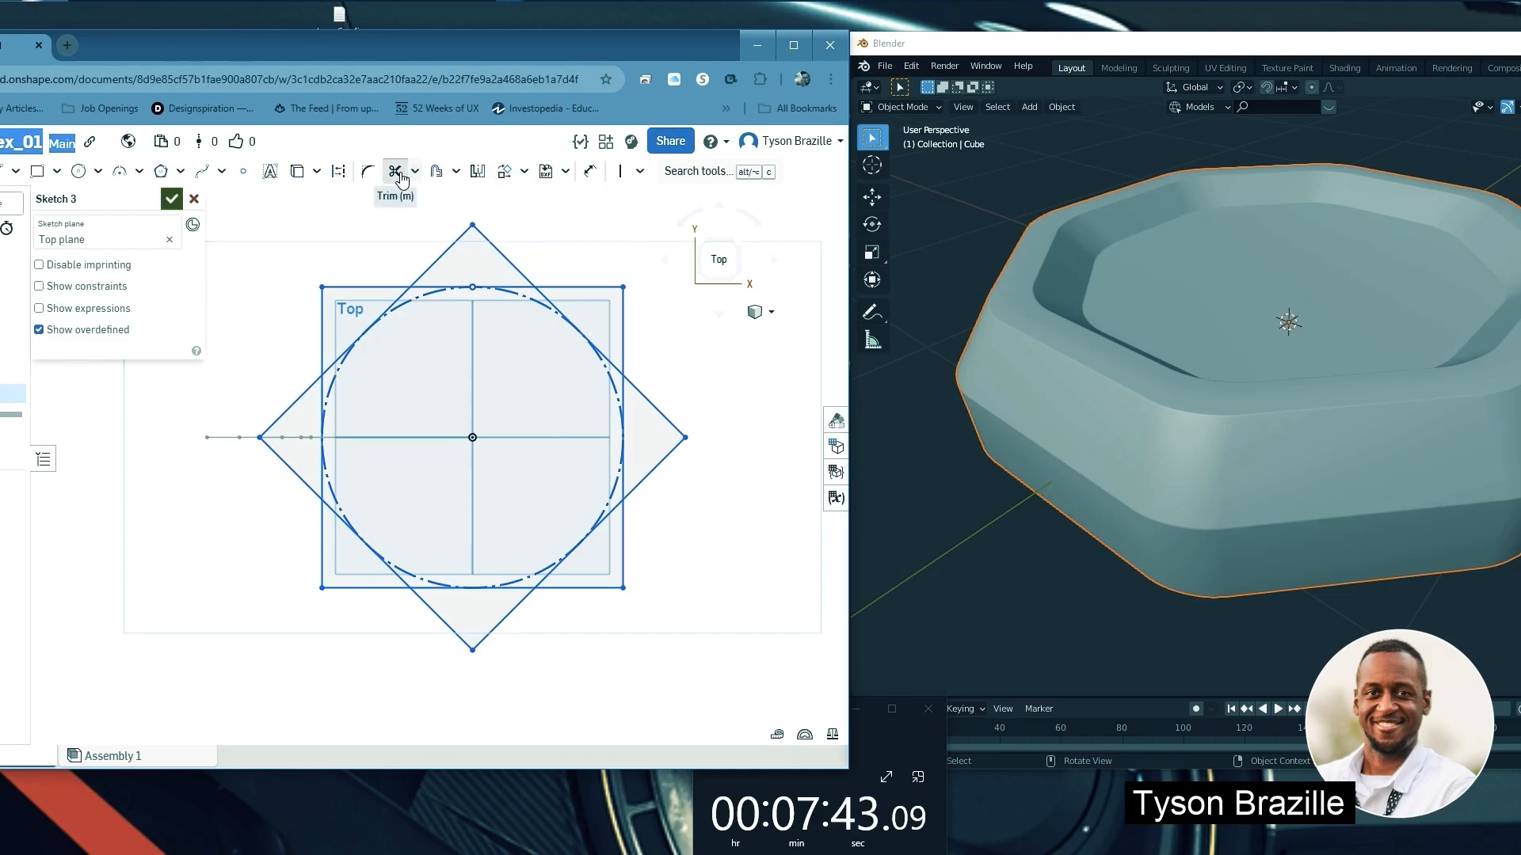
{"action": "left_click_drag", "start_coordinate": [292, 394], "coordinate": [271, 492]}
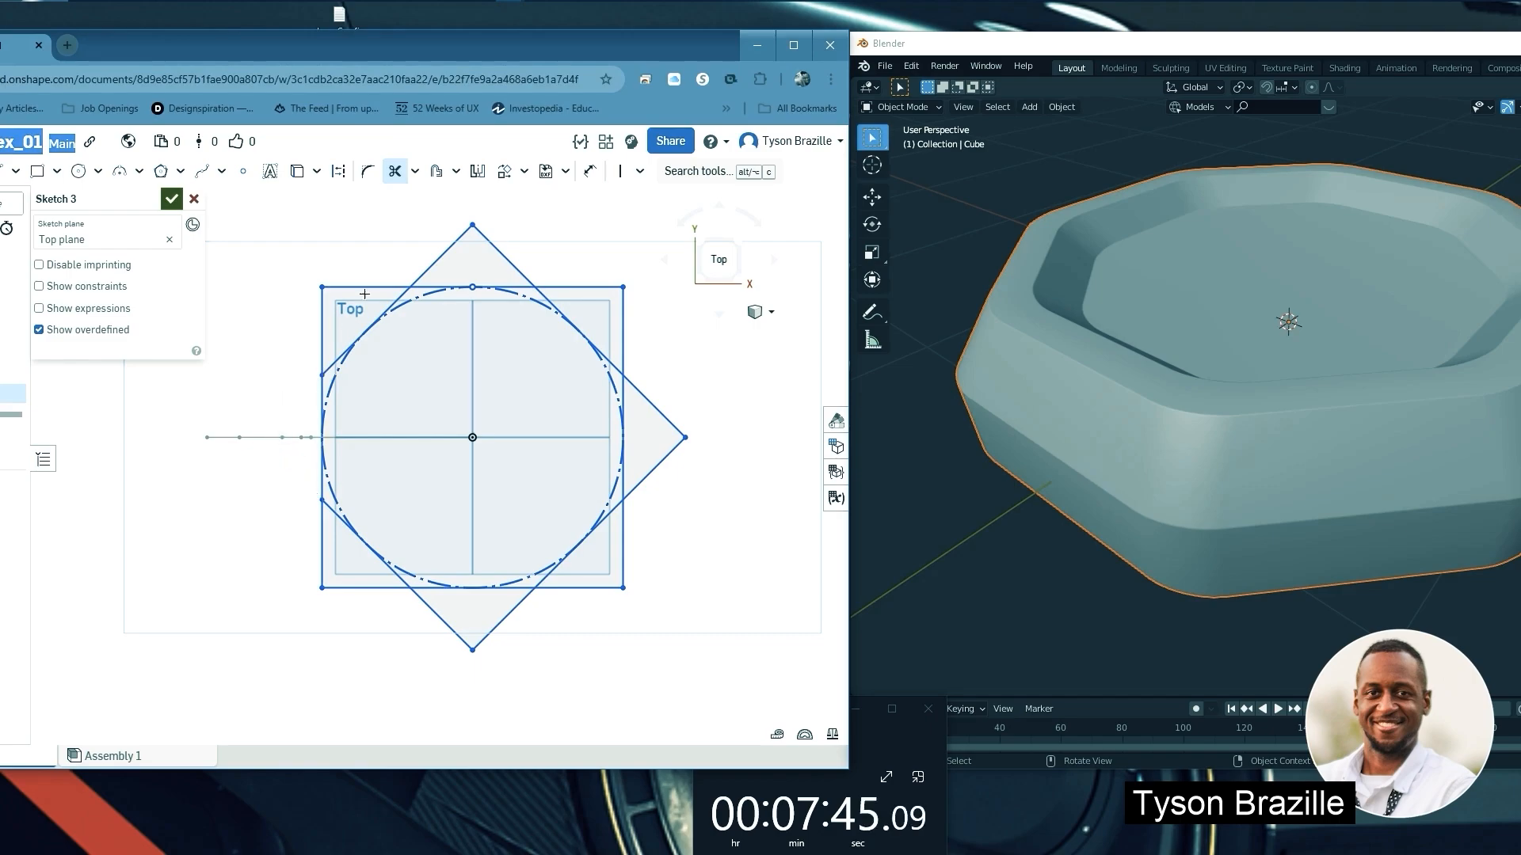
{"action": "left_click_drag", "start_coordinate": [478, 253], "coordinate": [667, 384]}
{"action": "left_click_drag", "start_coordinate": [662, 503], "coordinate": [569, 606]}
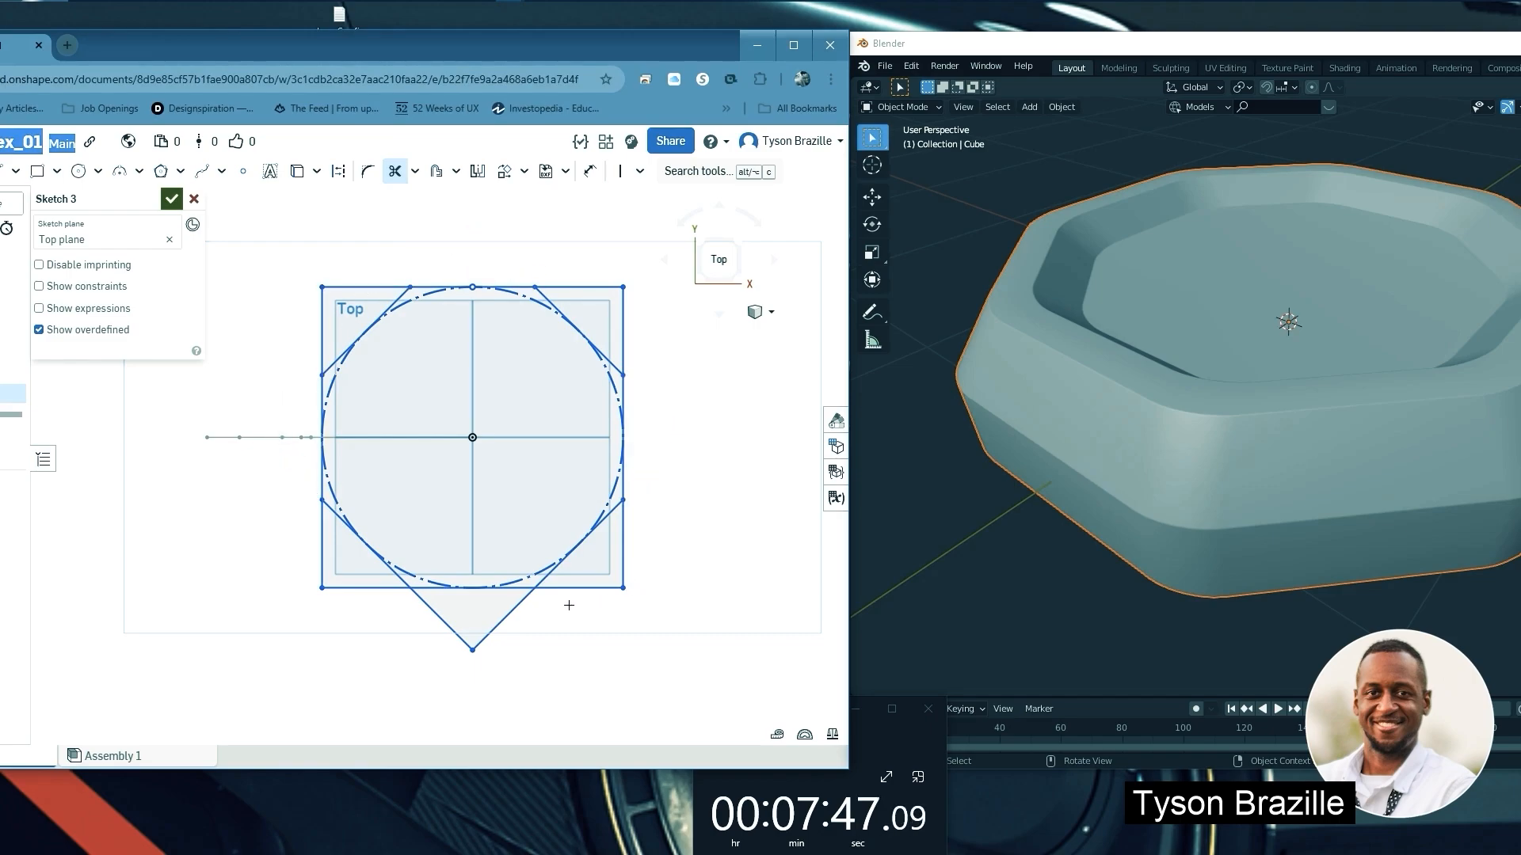
{"action": "left_click_drag", "start_coordinate": [387, 634], "coordinate": [572, 620]}
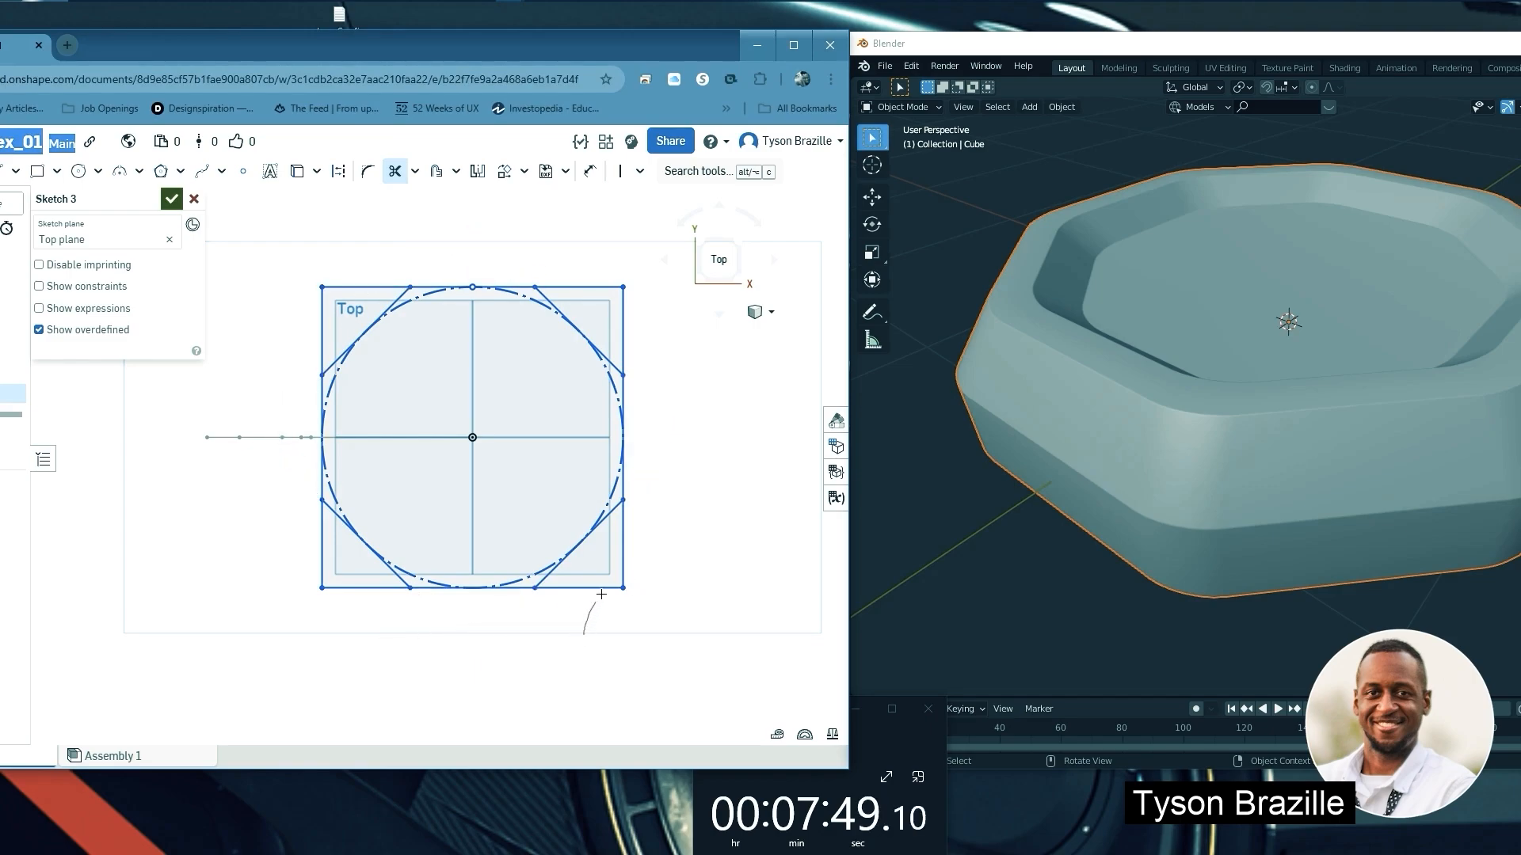
Trim off the four corners of the original square to leave an octagon around the construction circle, and finish the sketch
{"action": "left_click_drag", "start_coordinate": [610, 254], "coordinate": [540, 313]}
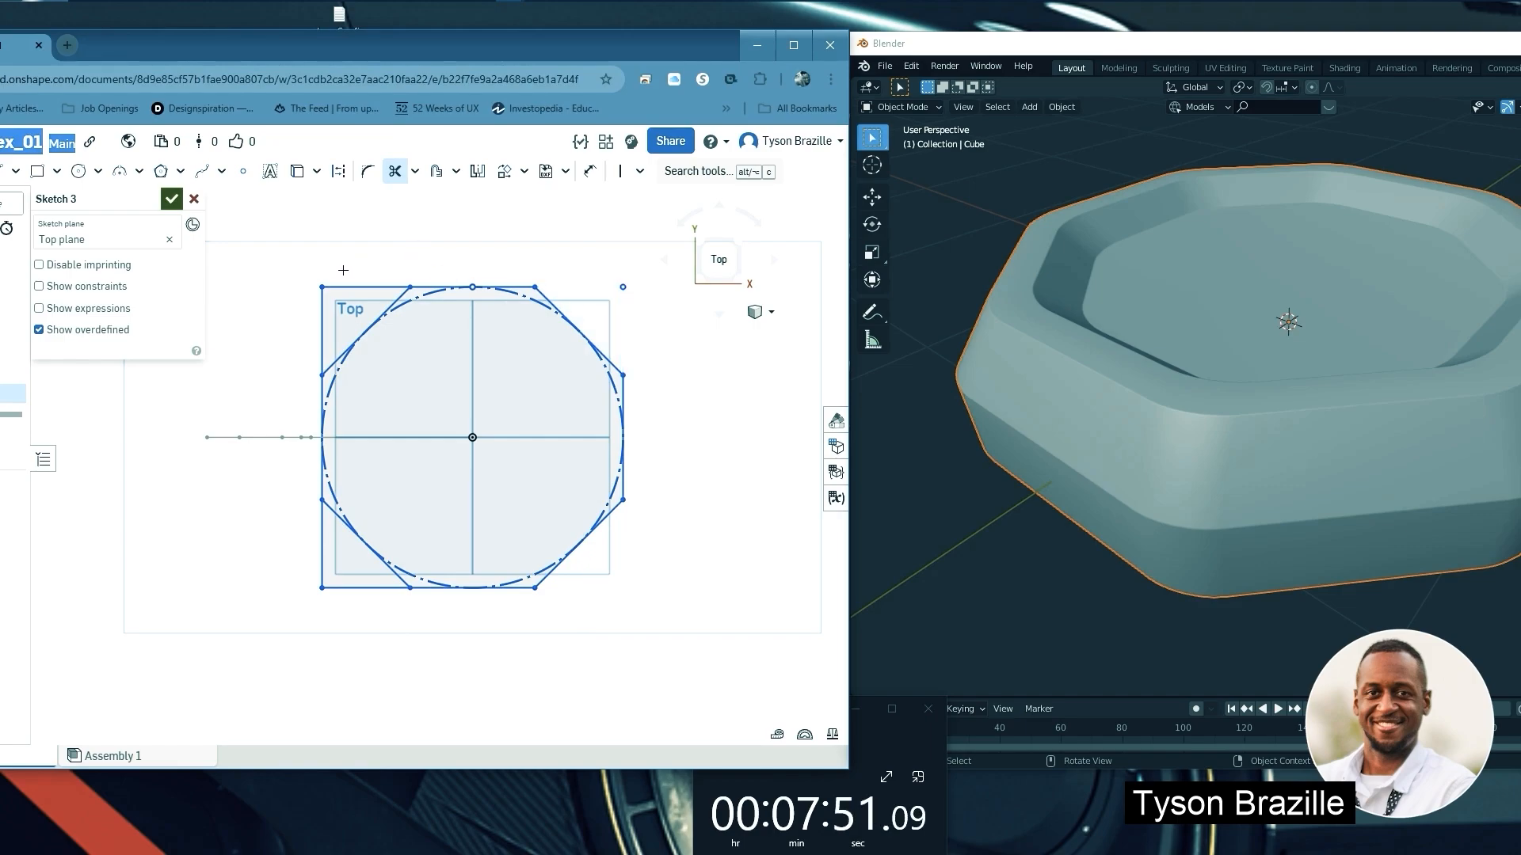
{"action": "left_click_drag", "start_coordinate": [343, 271], "coordinate": [312, 337]}
{"action": "mouse_move", "coordinate": [337, 499]}
{"action": "left_mouse_down"}
{"action": "mouse_move", "coordinate": [274, 539]}
{"action": "mouse_move", "coordinate": [373, 613]}
{"action": "left_mouse_up"}
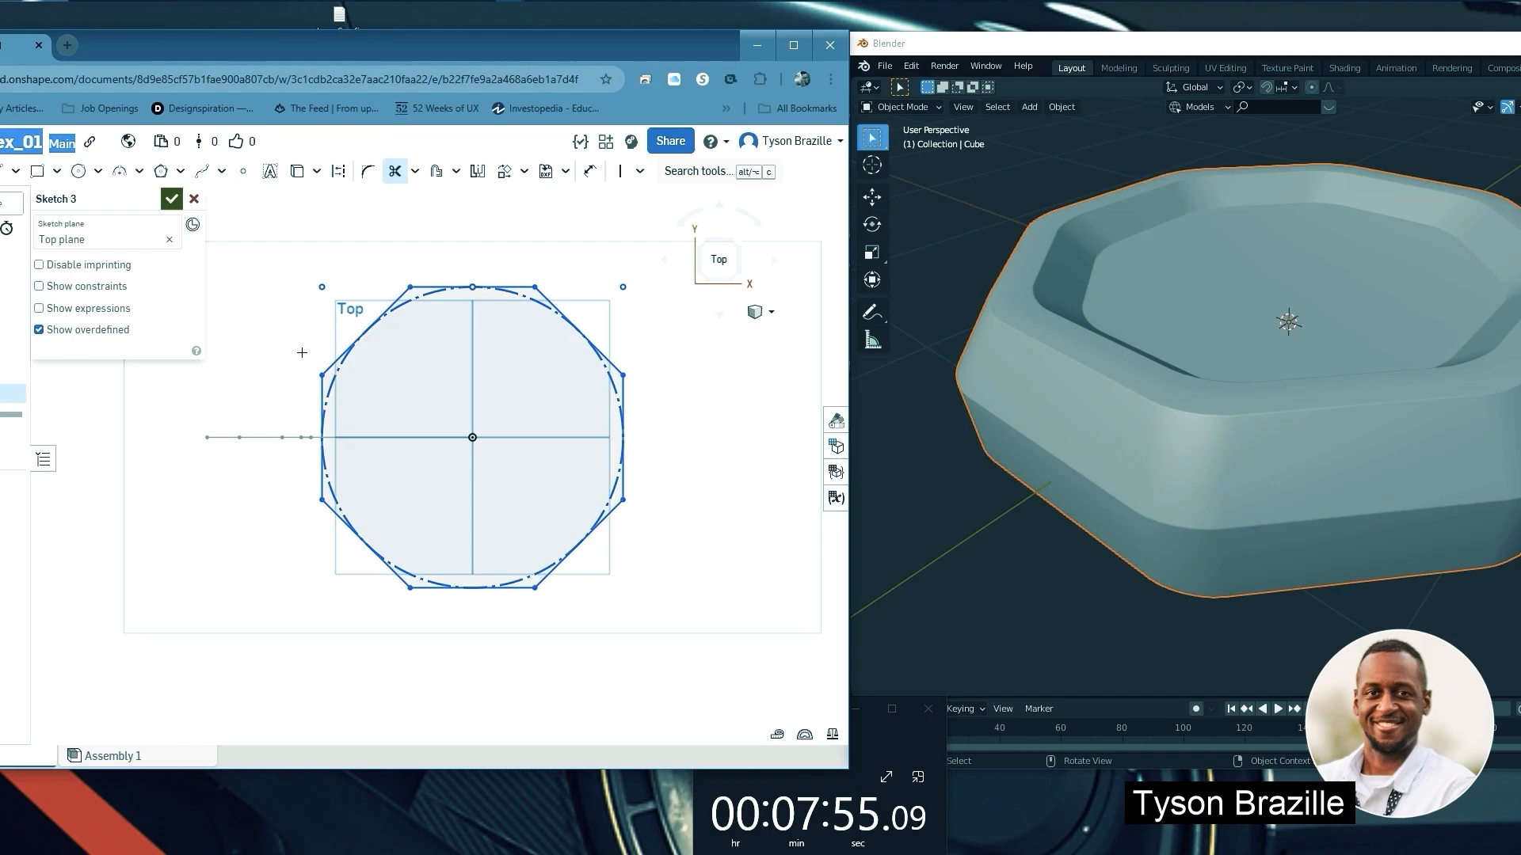
{"action": "scroll", "coordinate": [303, 350], "scroll_direction": "up", "scroll_amount": 1}
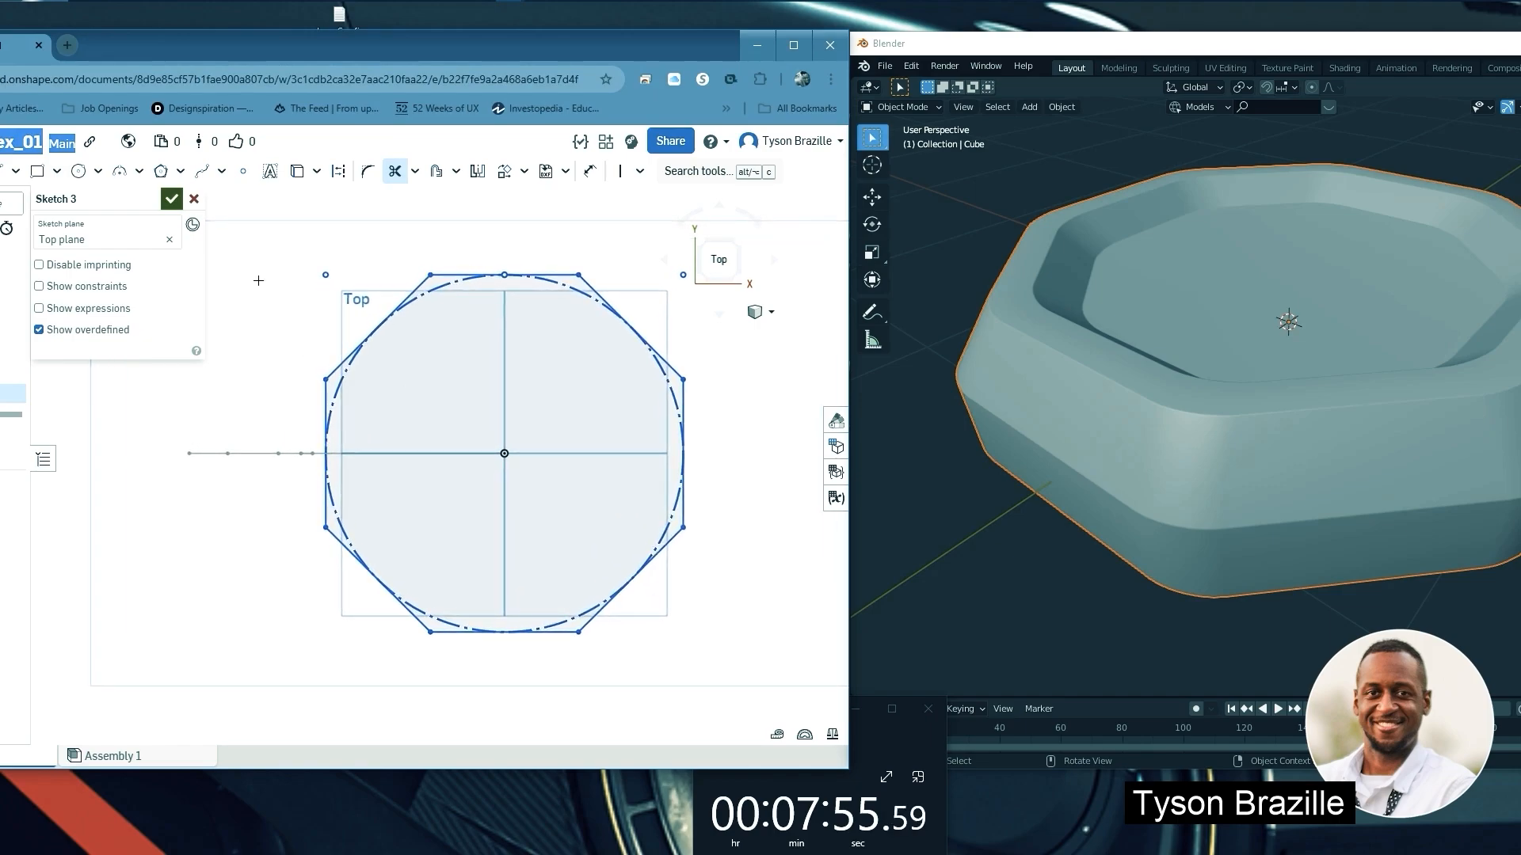
{"action": "left_click", "coordinate": [171, 201]}
Start a sketch on the Right plane and draw a vertical construction line about 5.84 long centred on the origin
{"action": "mouse_move", "coordinate": [415, 445]}
{"action": "right_mouse_down"}
{"action": "mouse_move", "coordinate": [388, 432]}
{"action": "mouse_move", "coordinate": [408, 341]}
{"action": "mouse_move", "coordinate": [330, 292]}
{"action": "mouse_move", "coordinate": [411, 340]}
{"action": "mouse_move", "coordinate": [433, 303]}
{"action": "mouse_move", "coordinate": [518, 288]}
{"action": "mouse_move", "coordinate": [428, 253]}
{"action": "right_mouse_up"}
{"action": "left_click", "coordinate": [404, 248]}
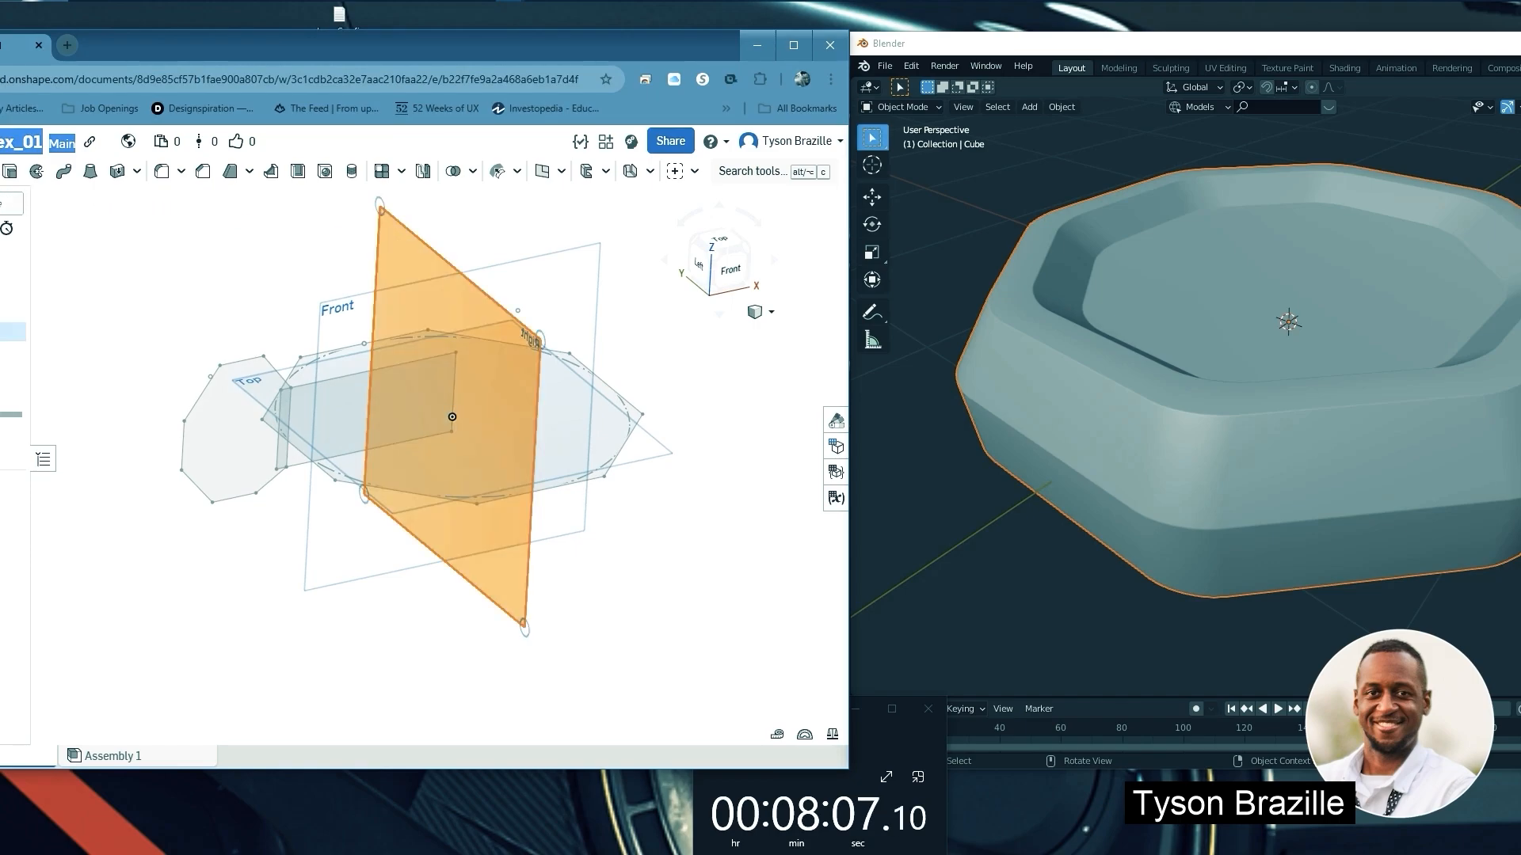
{"action": "key", "text": "shift+s"}
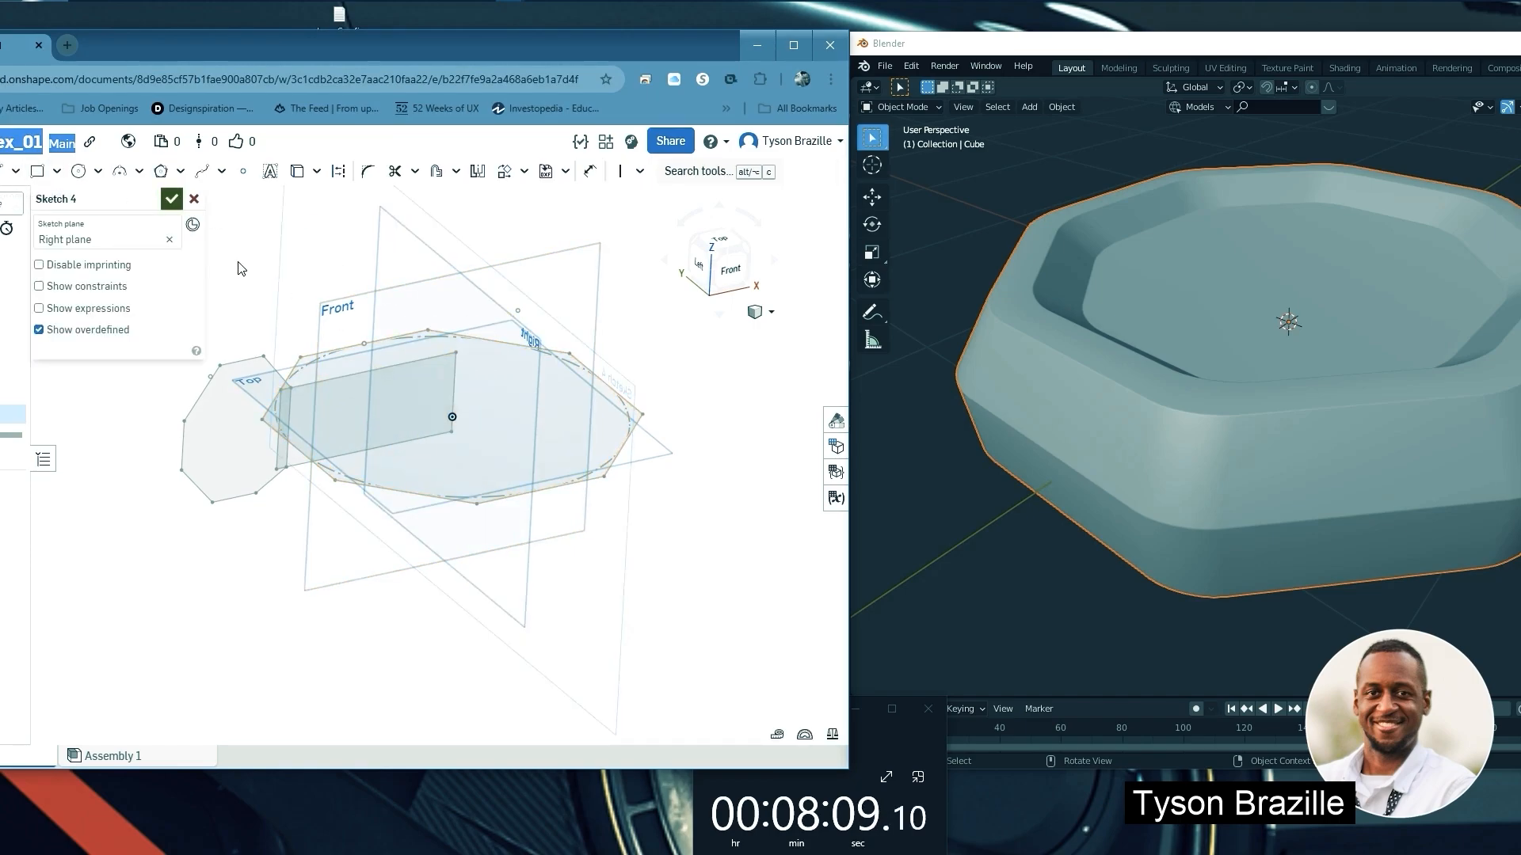
{"action": "left_click", "coordinate": [338, 171]}
{"action": "scroll", "coordinate": [460, 274], "scroll_direction": "up", "scroll_amount": 2}
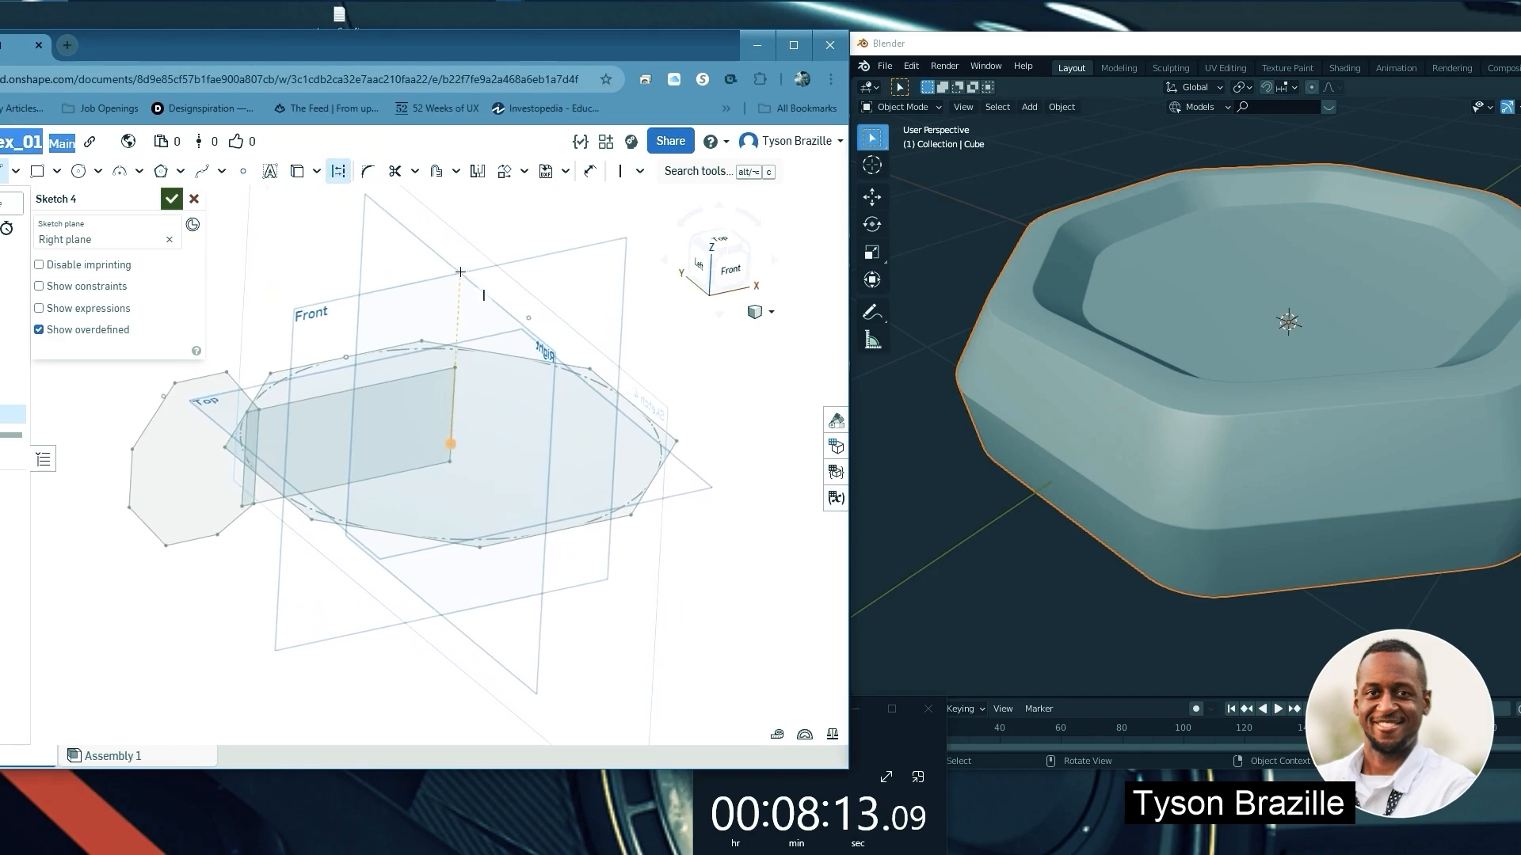
{"action": "left_click", "coordinate": [441, 577]}
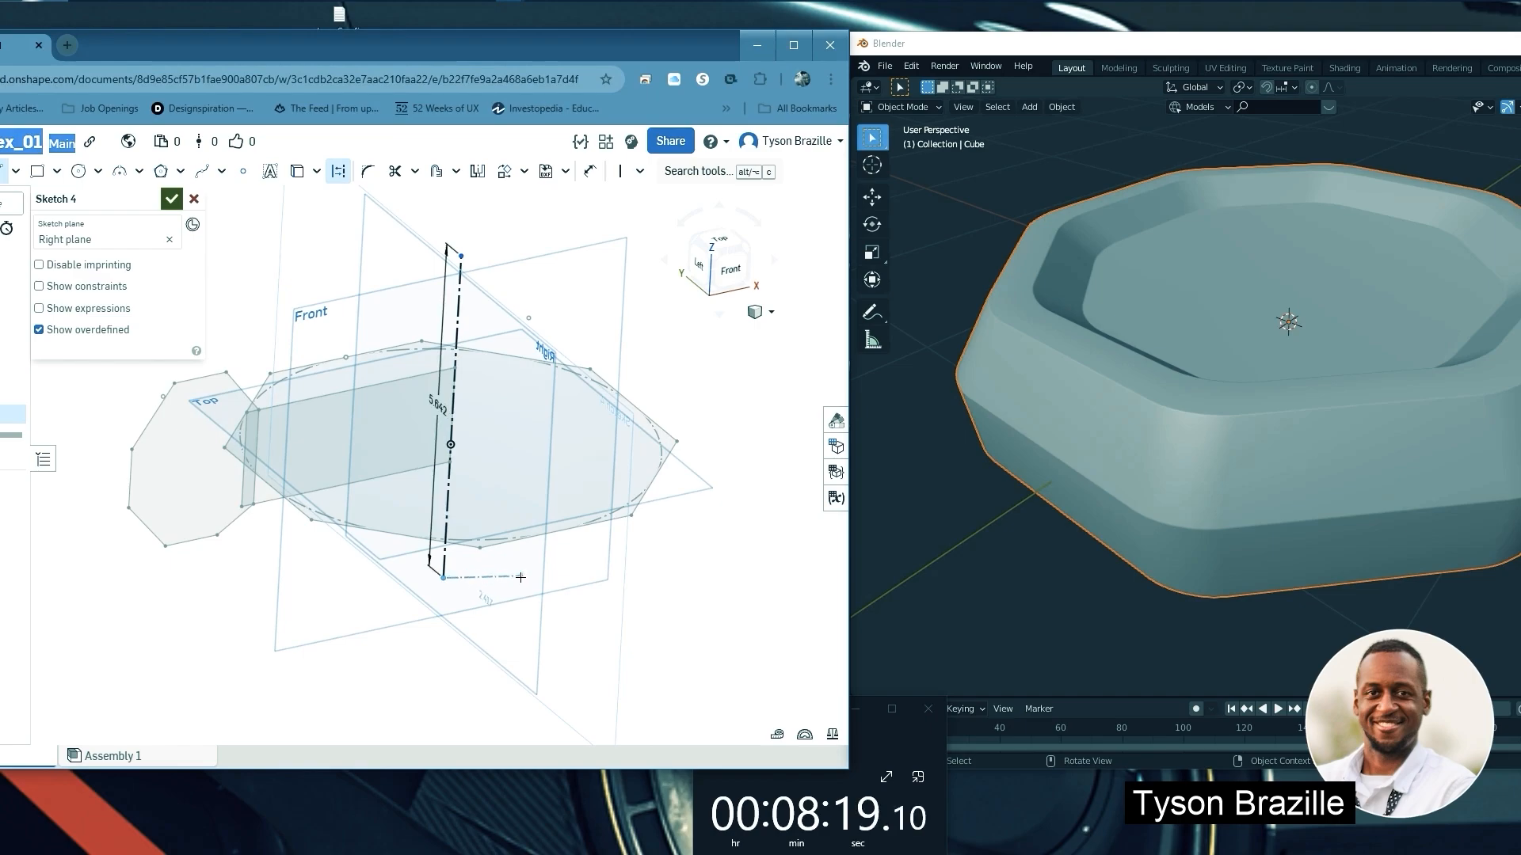
{"action": "right_click", "coordinate": [520, 577]}
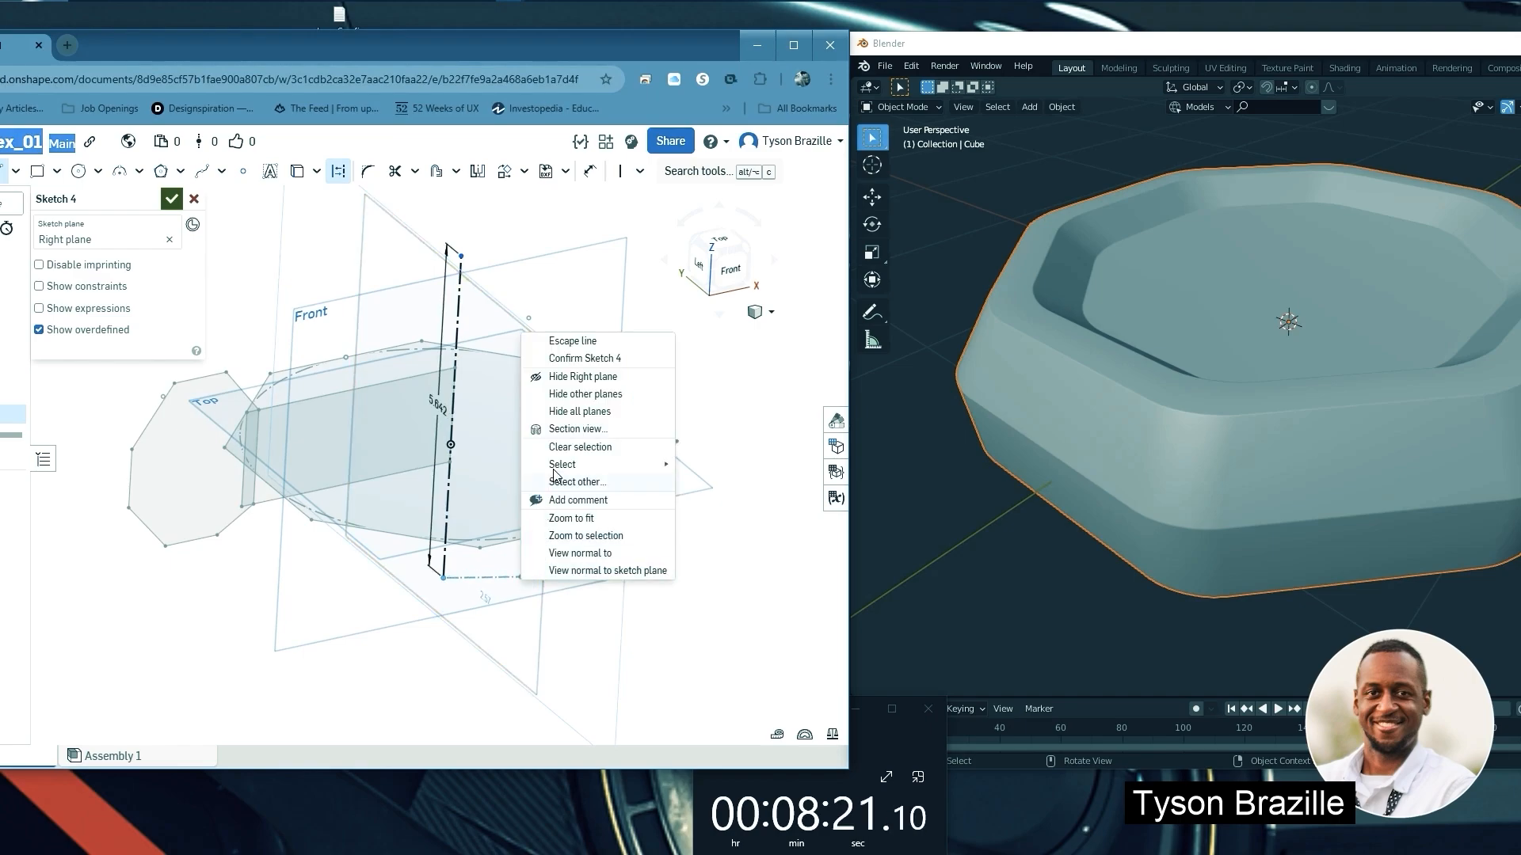
{"action": "left_click", "coordinate": [576, 345]}
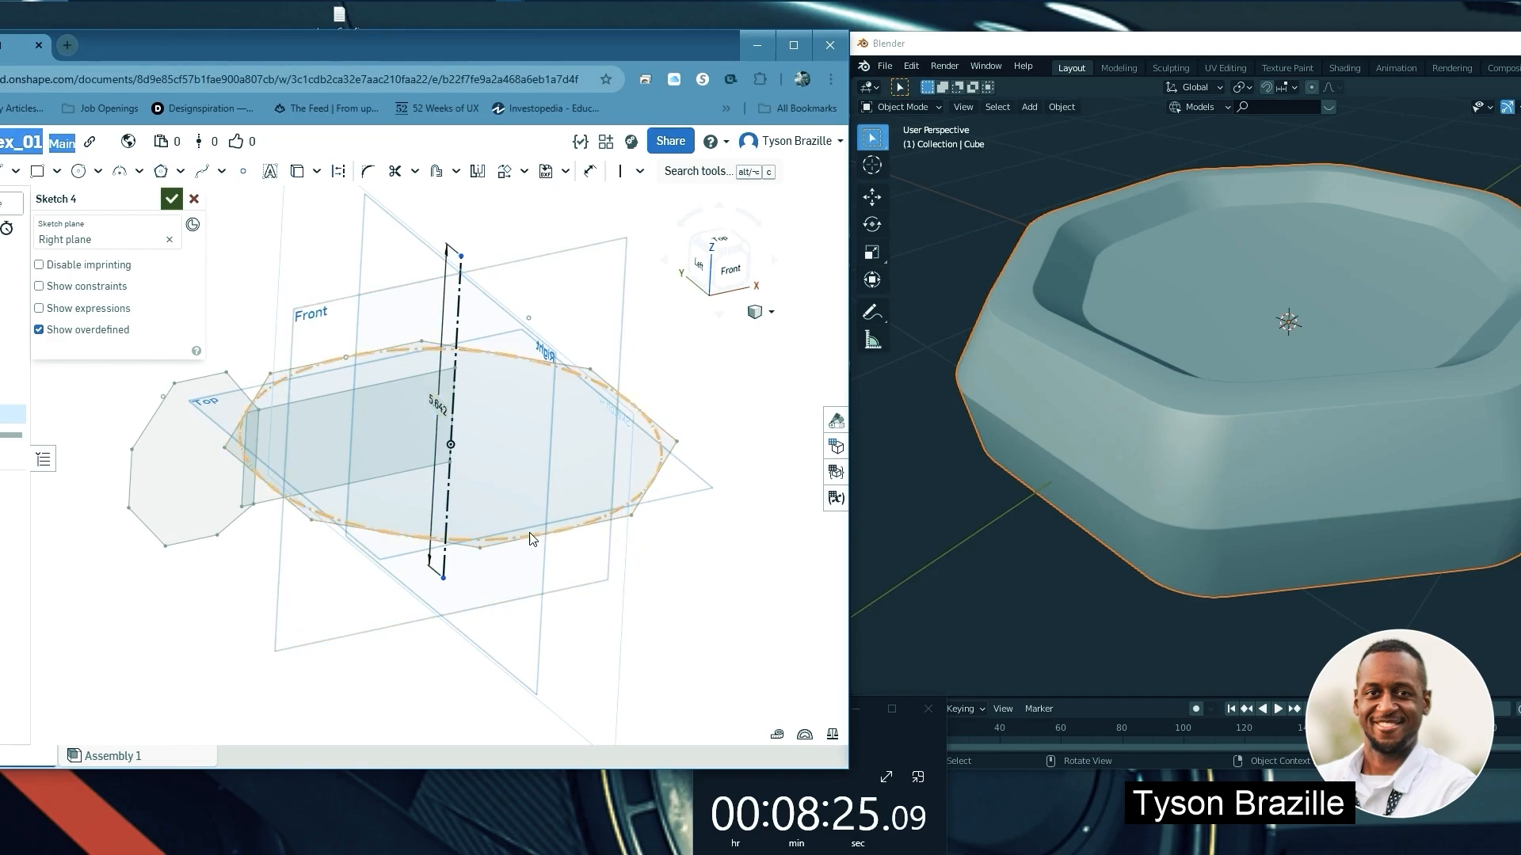
Finish the Right plane sketch containing the vertical construction line
{"action": "middle_click_drag", "start_coordinate": [530, 540], "coordinate": [494, 530]}
{"action": "right_click_drag", "start_coordinate": [494, 529], "coordinate": [555, 511]}
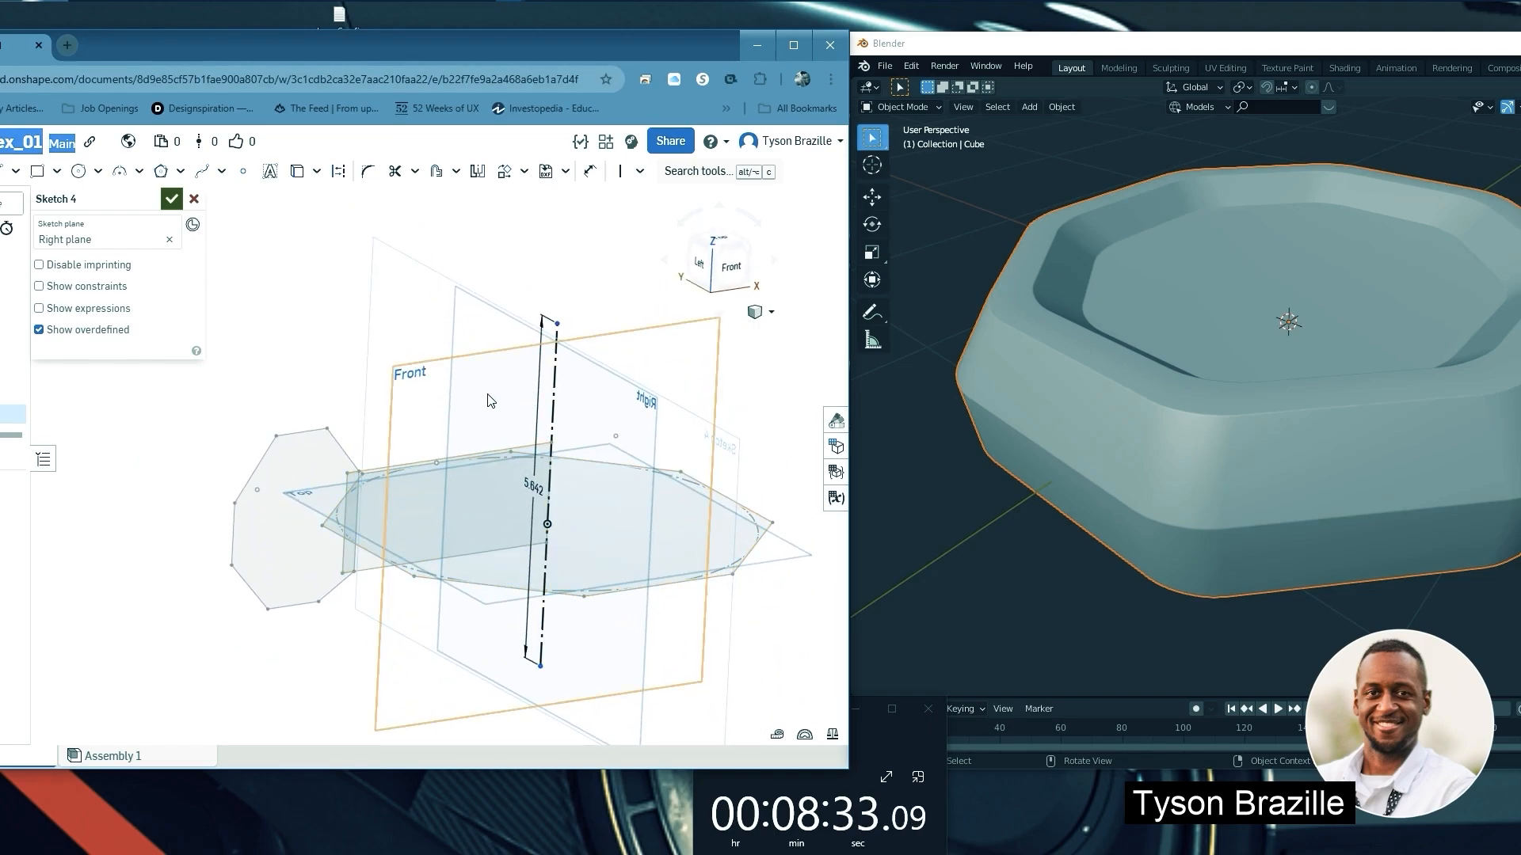
{"action": "right_click_drag", "start_coordinate": [485, 397], "coordinate": [411, 331]}
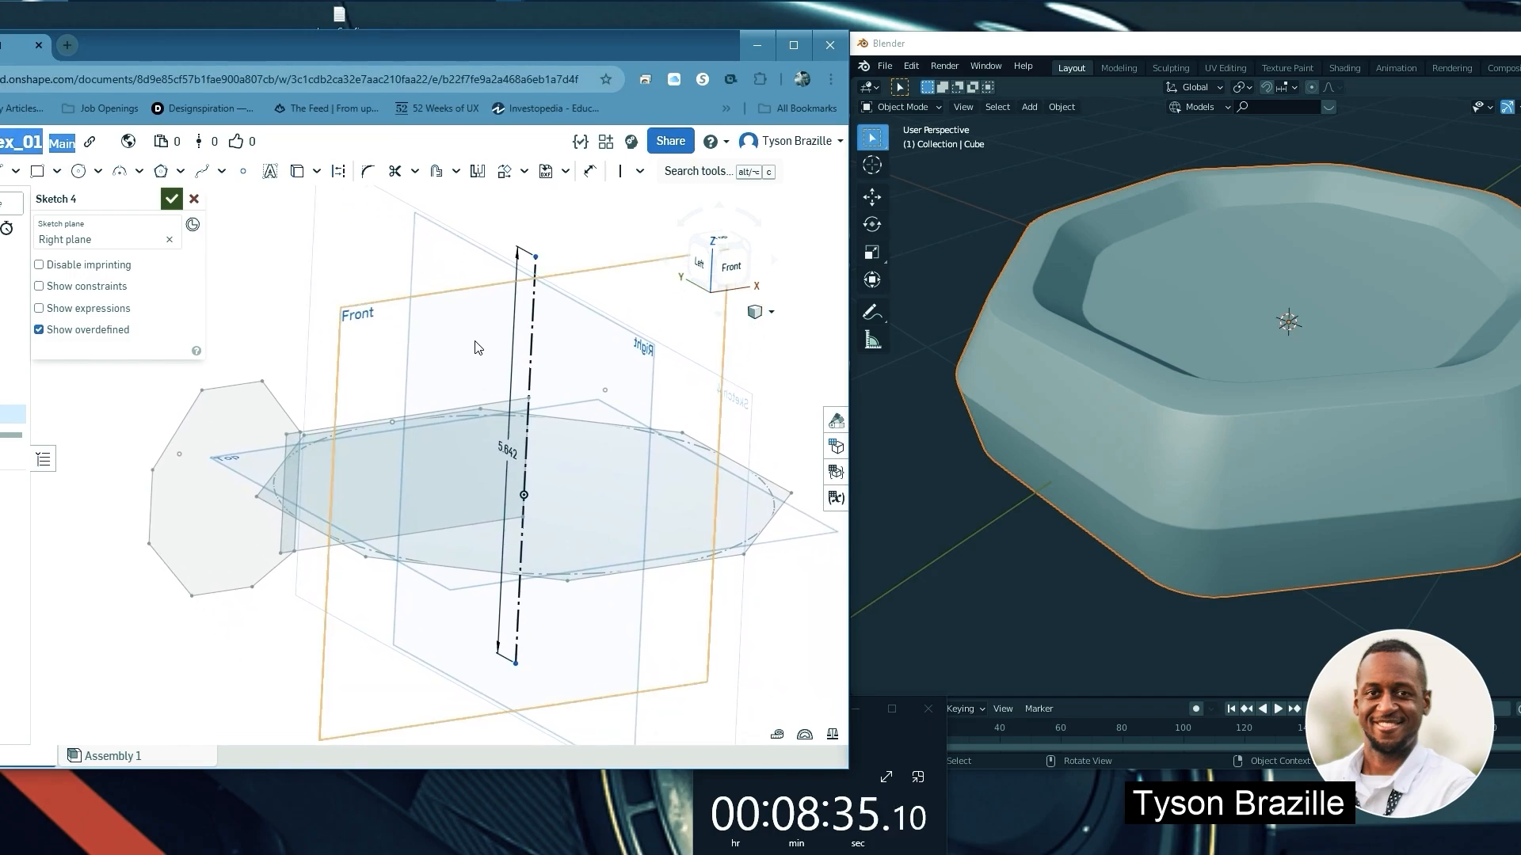
{"action": "middle_click_drag", "start_coordinate": [479, 349], "coordinate": [485, 322]}
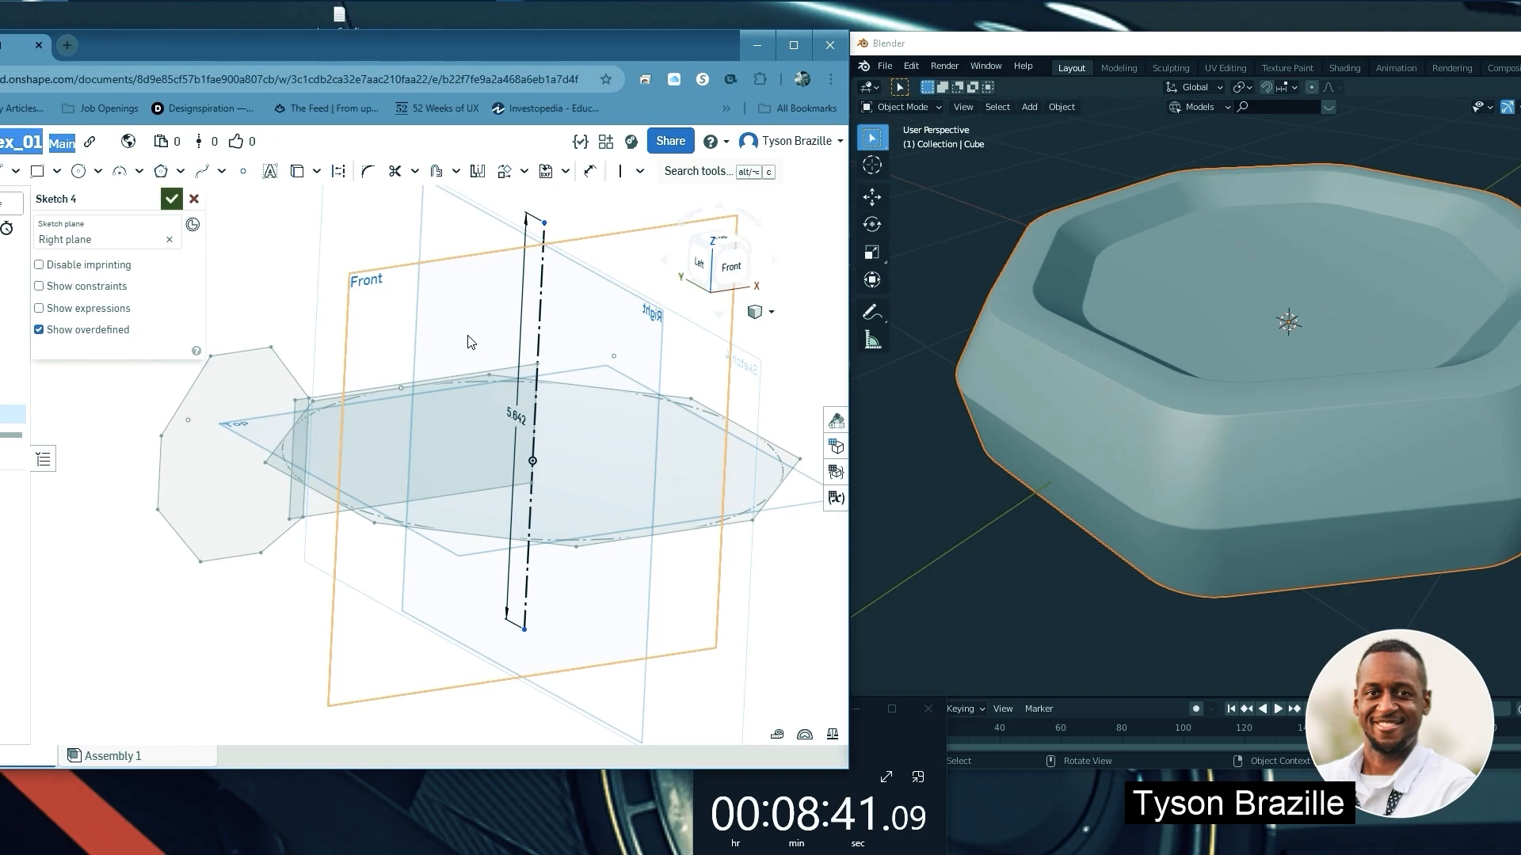
{"action": "middle_click_drag", "start_coordinate": [584, 396], "coordinate": [569, 401]}
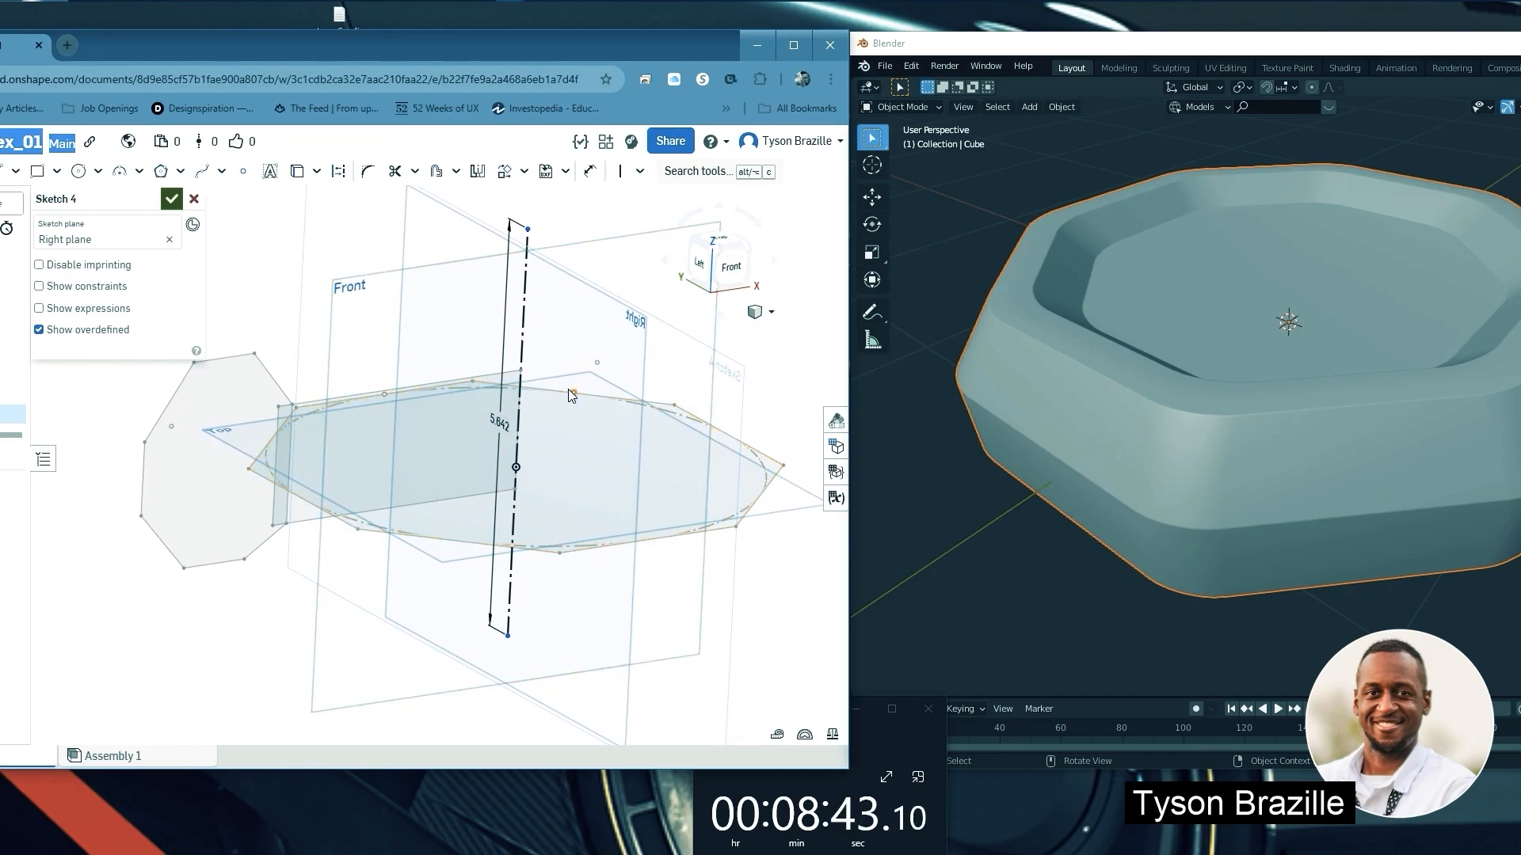
{"action": "mouse_move", "coordinate": [569, 394]}
{"action": "right_mouse_down"}
{"action": "mouse_move", "coordinate": [584, 349]}
{"action": "mouse_move", "coordinate": [559, 363]}
{"action": "mouse_move", "coordinate": [573, 367]}
{"action": "right_mouse_up"}
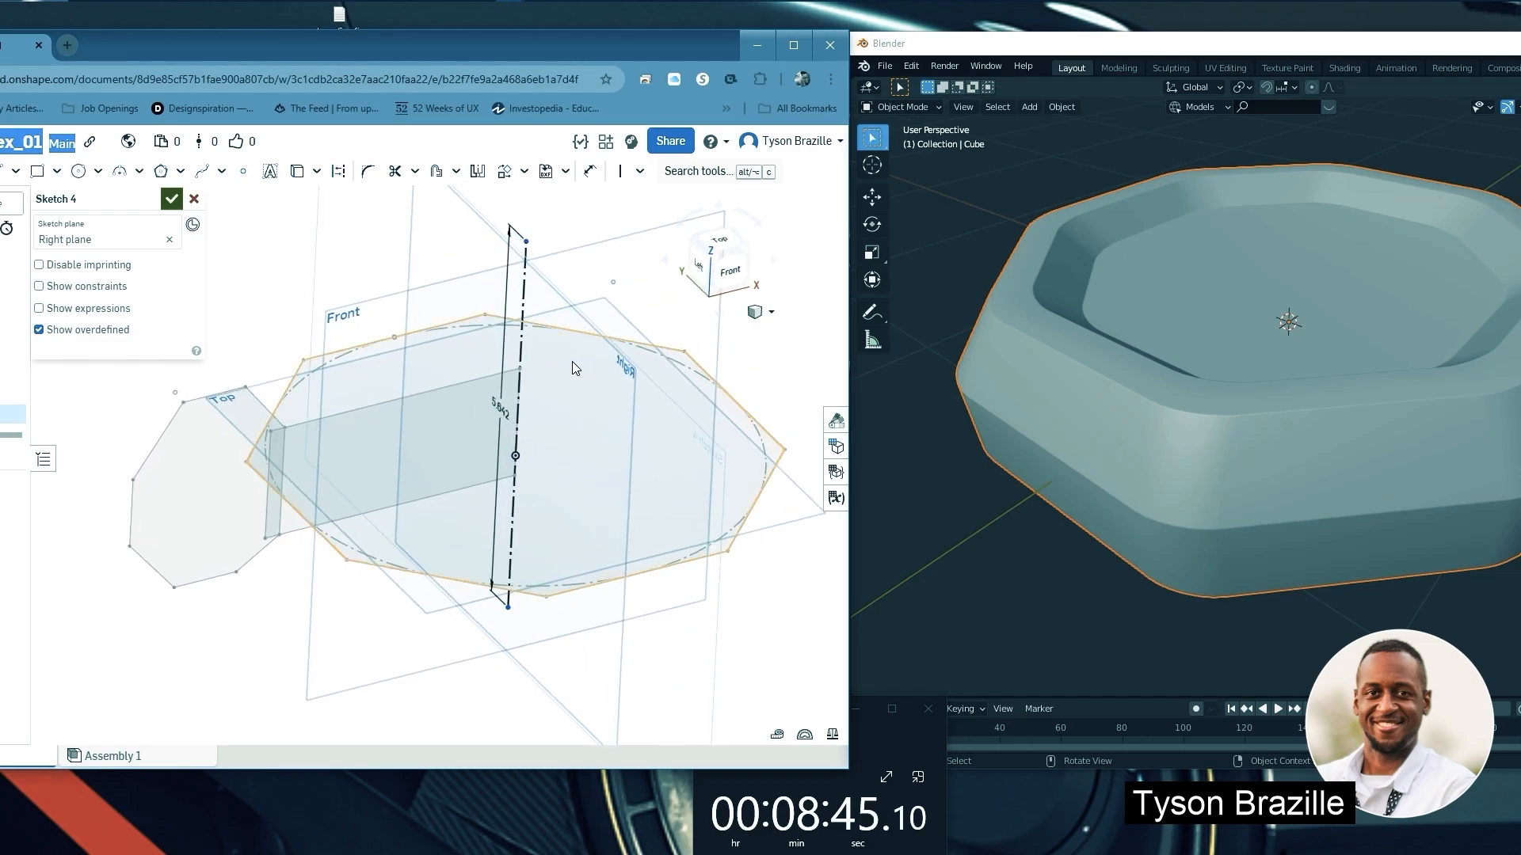
{"action": "scroll", "coordinate": [572, 361], "scroll_direction": "up", "scroll_amount": 1}
{"action": "left_click", "coordinate": [171, 199]}
Start a new solid sweep and pick the smaller octagonal sketch region as the profile
{"action": "scroll", "coordinate": [495, 356], "scroll_direction": "down", "scroll_amount": 2}
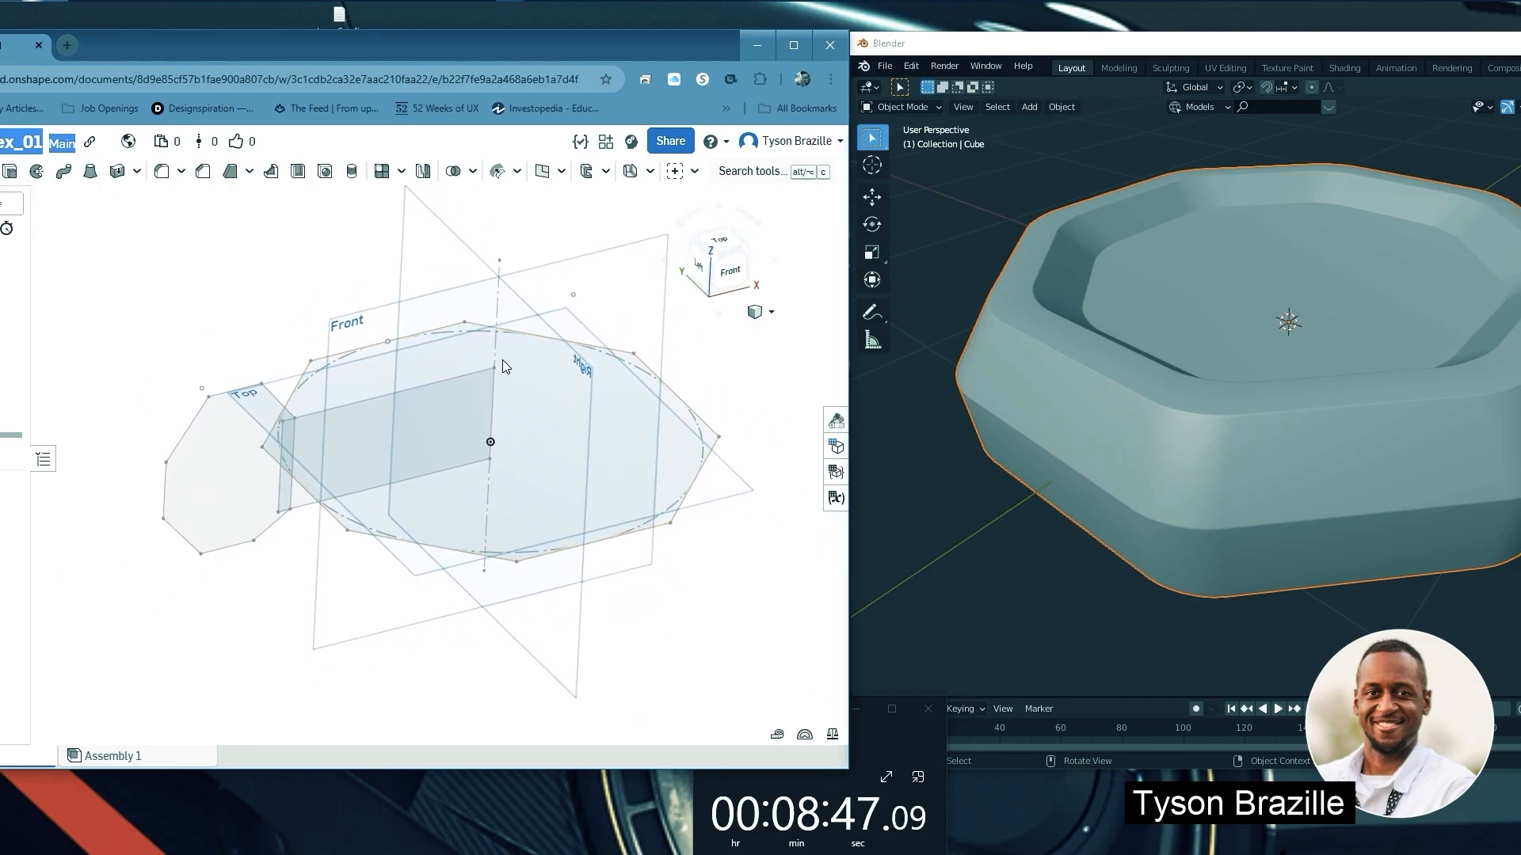
{"action": "middle_click_drag", "start_coordinate": [502, 360], "coordinate": [517, 355]}
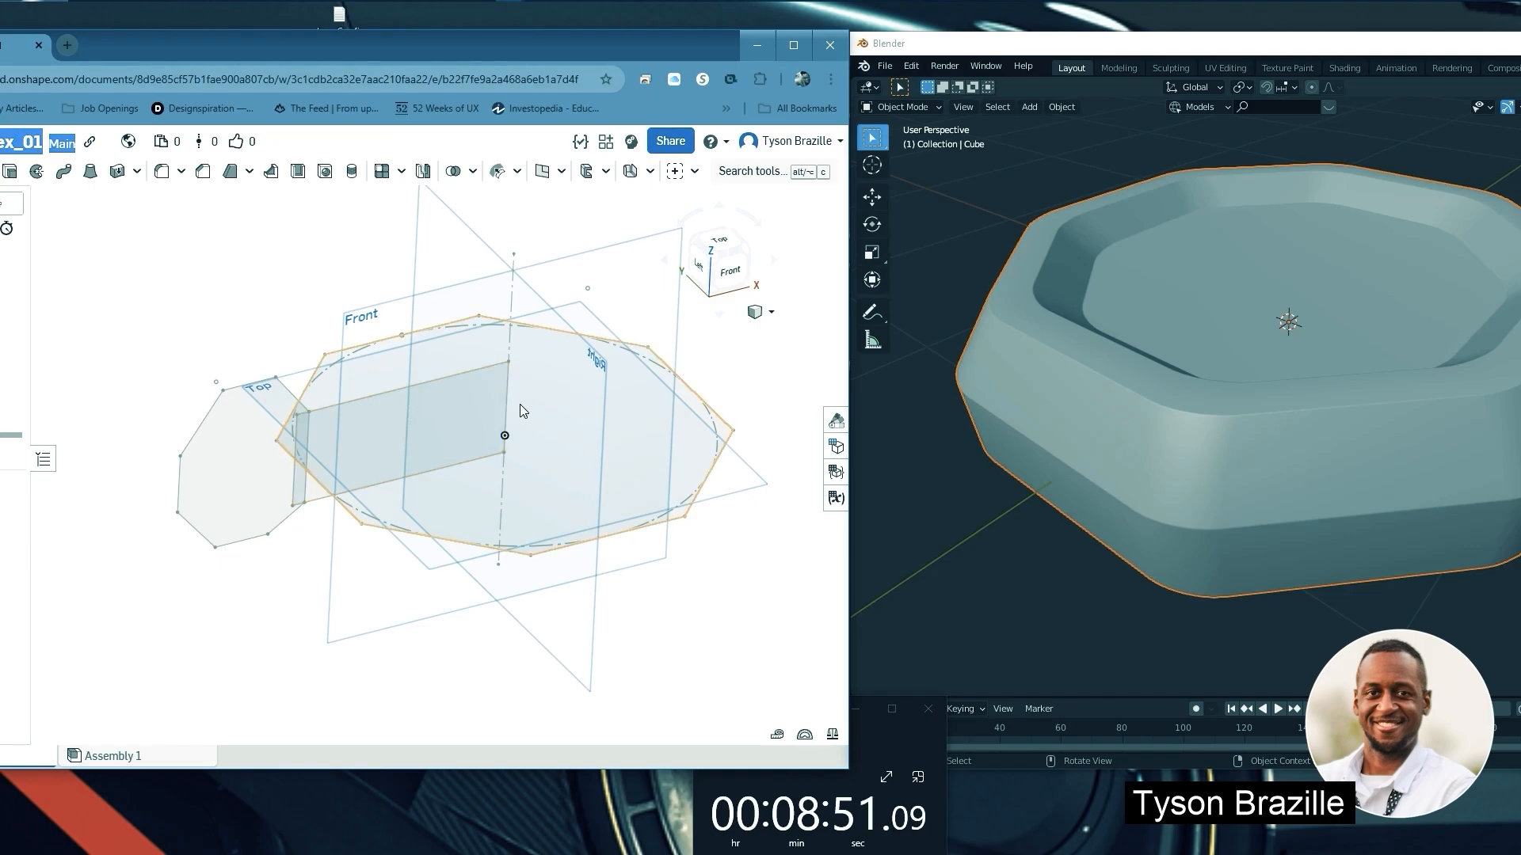
{"action": "scroll", "coordinate": [546, 408], "scroll_direction": "up", "scroll_amount": 3}
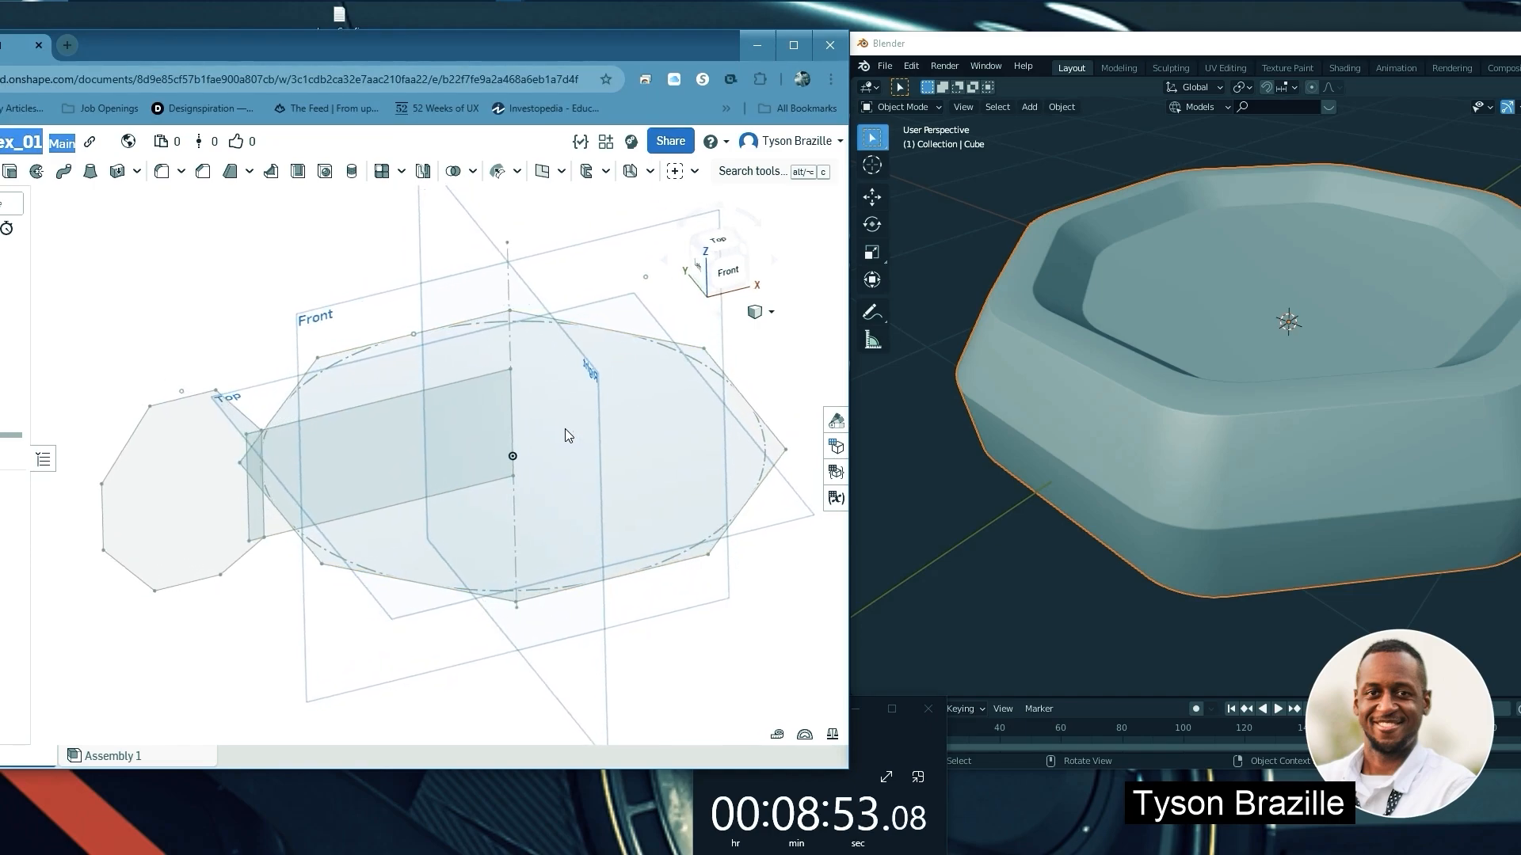
{"action": "right_click_drag", "start_coordinate": [566, 430], "coordinate": [567, 430]}
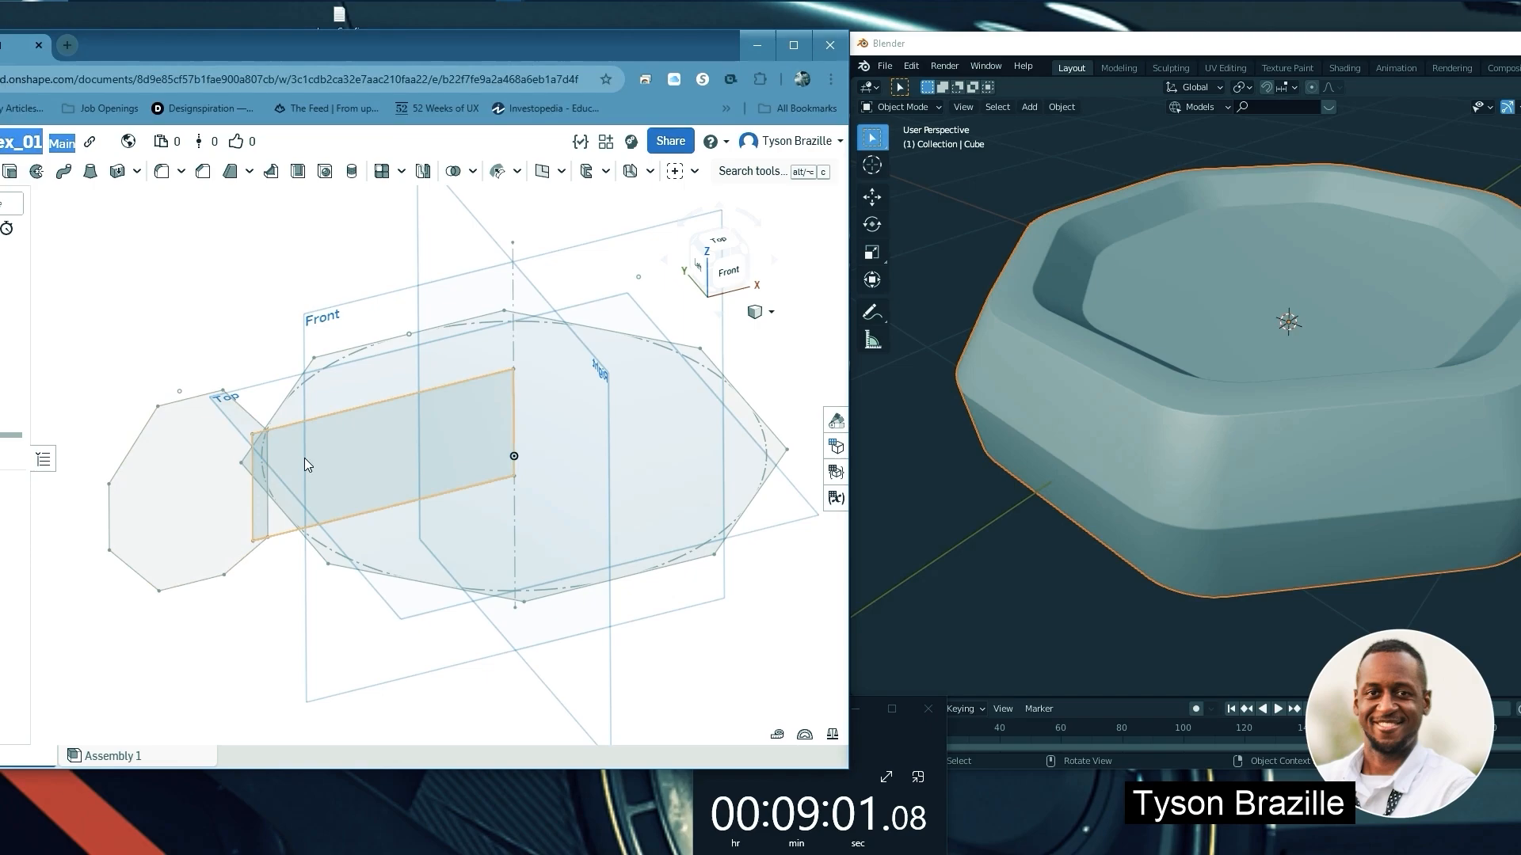
{"action": "left_click", "coordinate": [64, 171]}
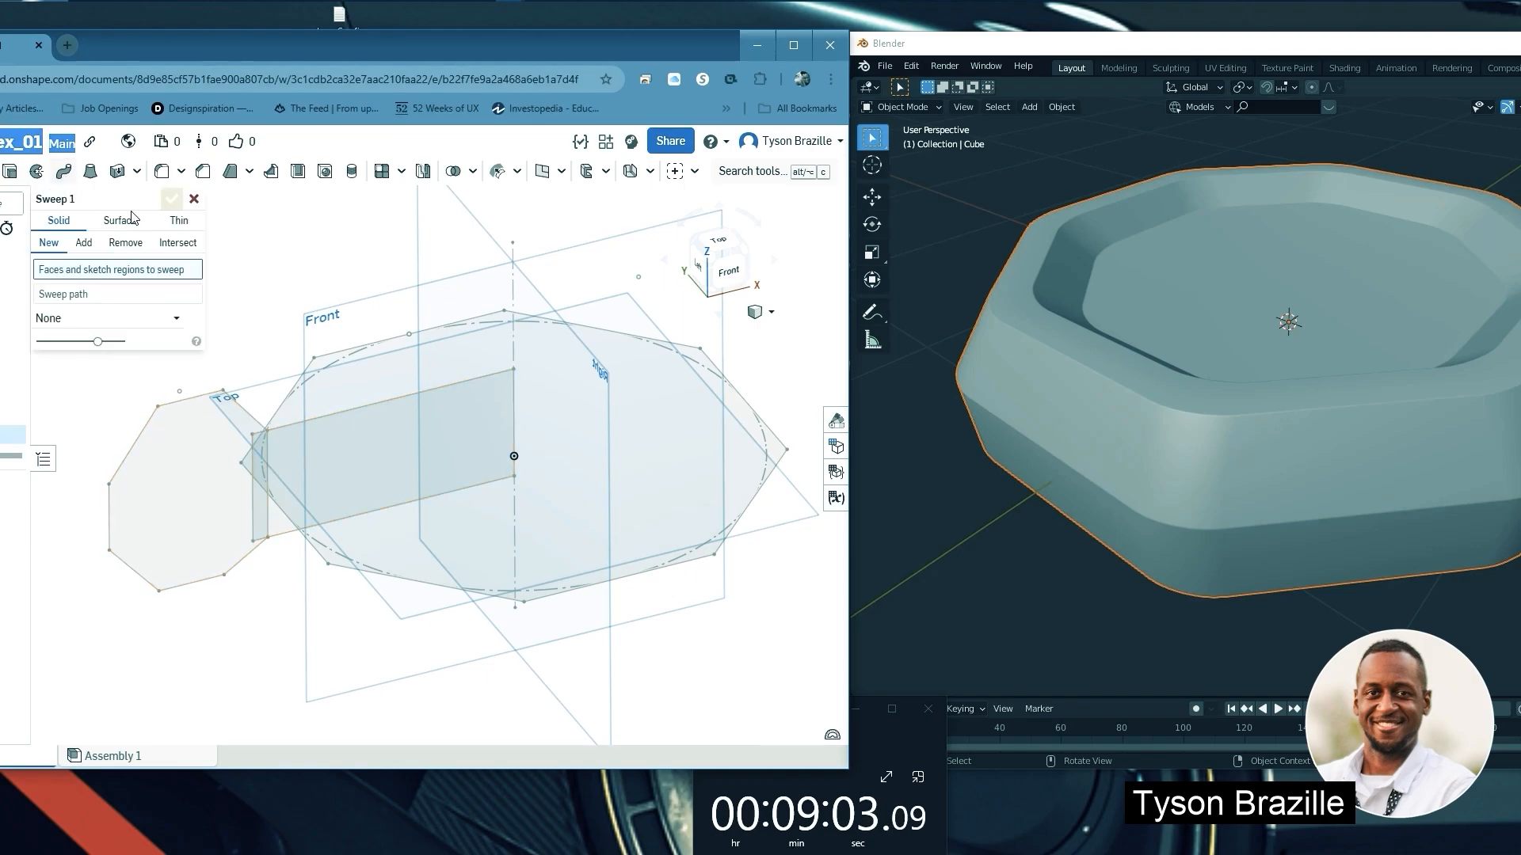
{"action": "middle_click_drag", "start_coordinate": [115, 412], "coordinate": [175, 413]}
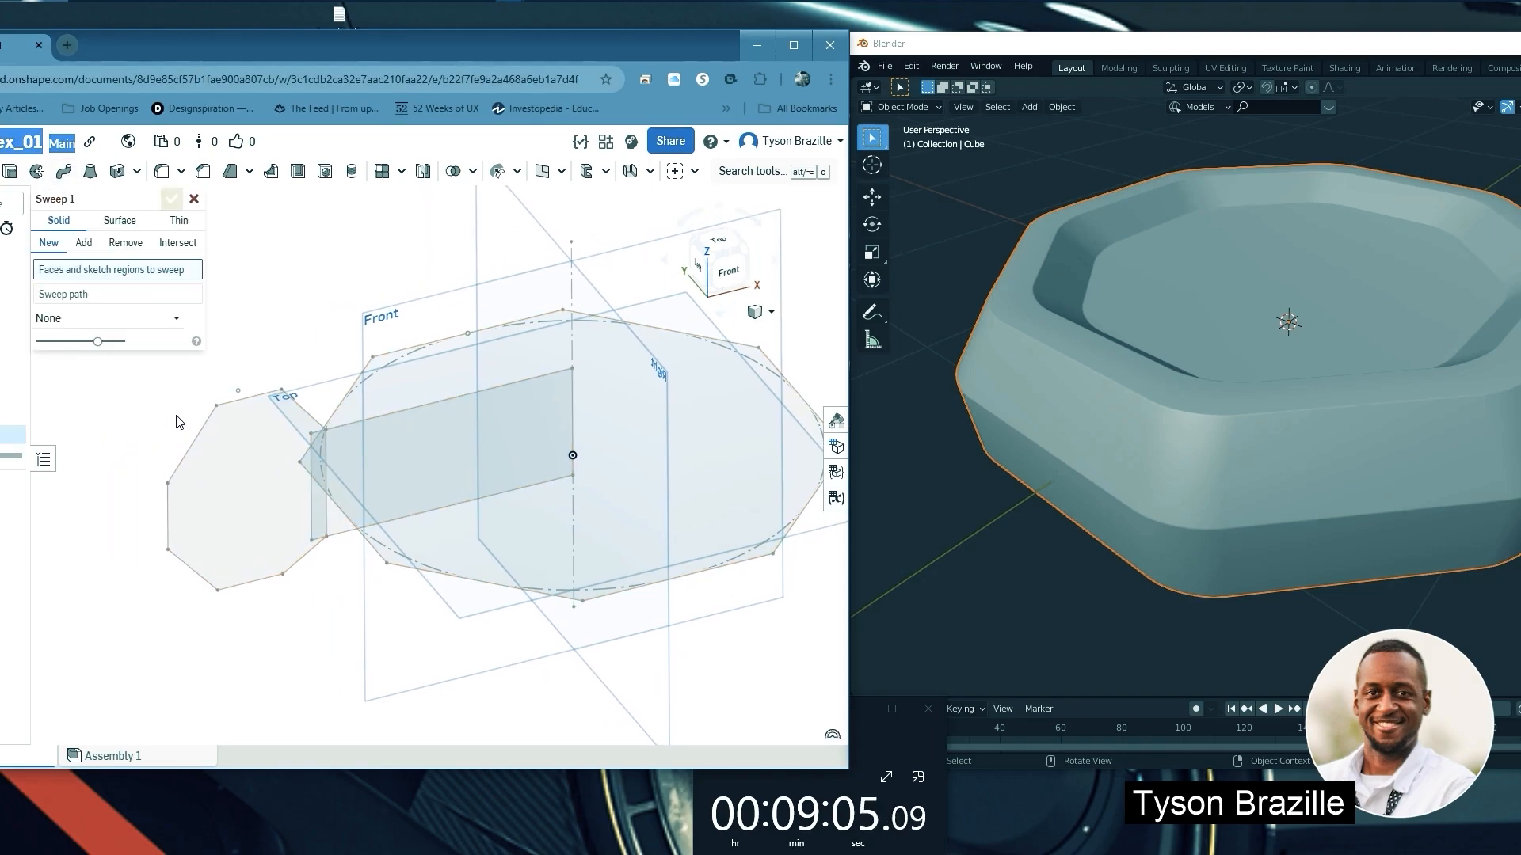
{"action": "left_click", "coordinate": [309, 456]}
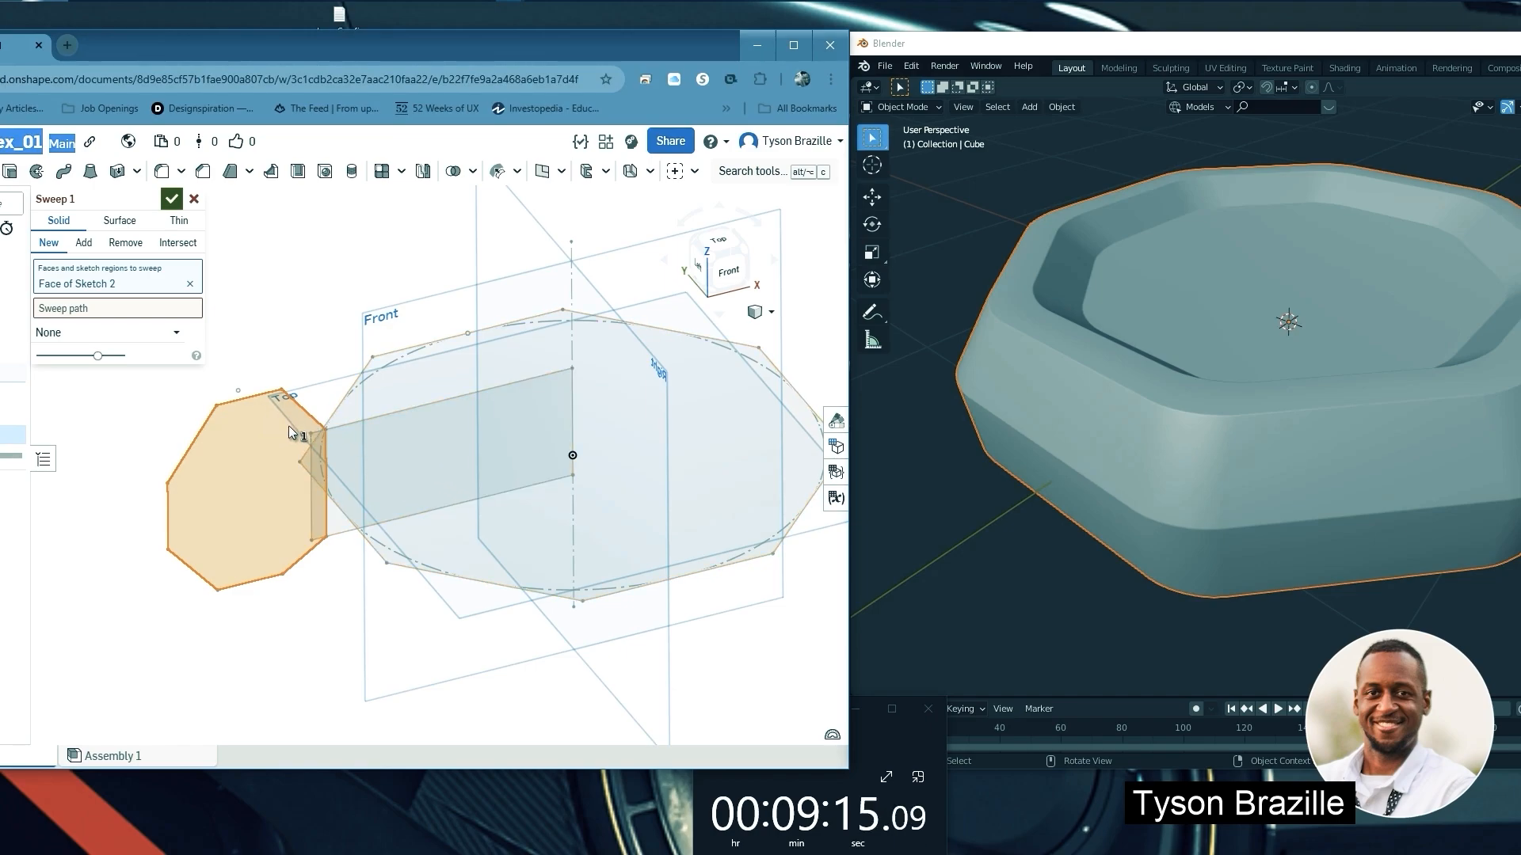
Choose four consecutive edges of the large octagon as the sweep path, starting with the edge nearest the profile
{"action": "middle_click_drag", "start_coordinate": [288, 425], "coordinate": [286, 407]}
{"action": "right_click_drag", "start_coordinate": [308, 441], "coordinate": [319, 449]}
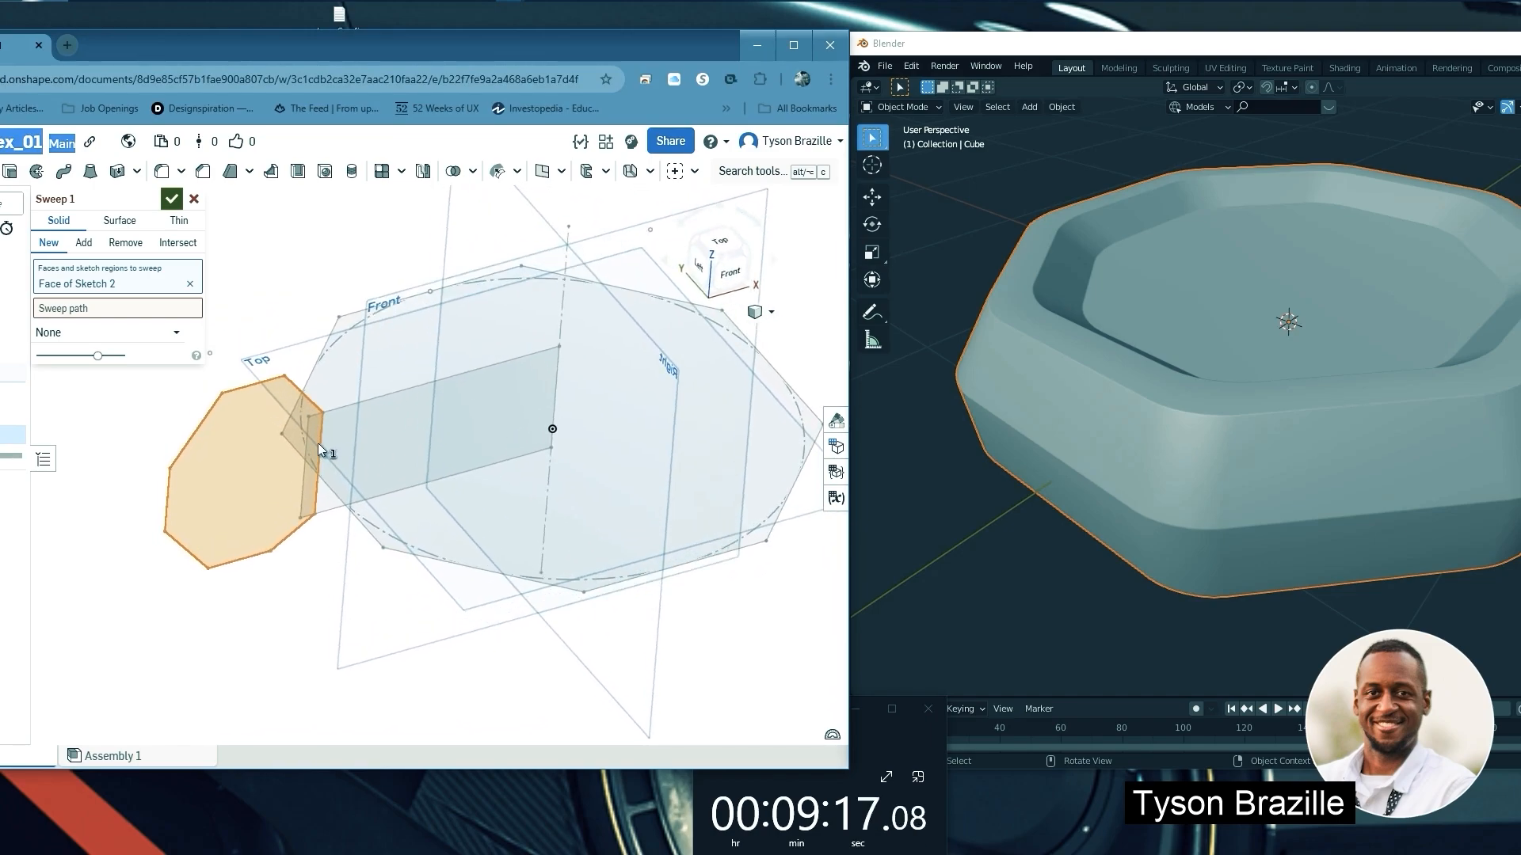
{"action": "middle_click_drag", "start_coordinate": [321, 426], "coordinate": [383, 454]}
{"action": "scroll", "coordinate": [321, 445], "scroll_direction": "up", "scroll_amount": 2}
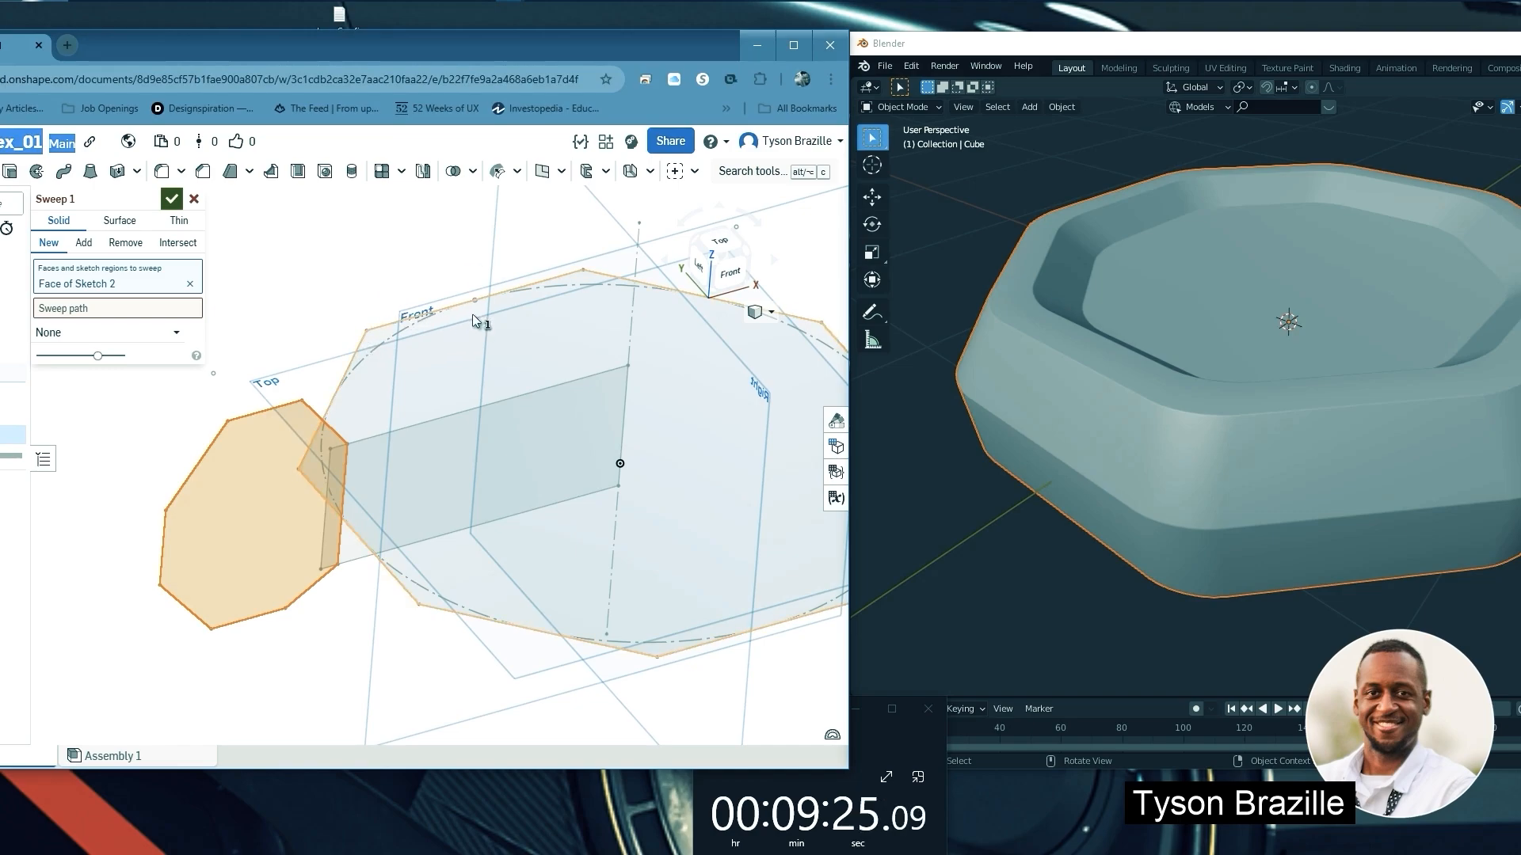
{"action": "middle_click_drag", "start_coordinate": [473, 311], "coordinate": [435, 298]}
{"action": "right_click_drag", "start_coordinate": [436, 297], "coordinate": [450, 326]}
{"action": "middle_click_drag", "start_coordinate": [450, 325], "coordinate": [450, 335]}
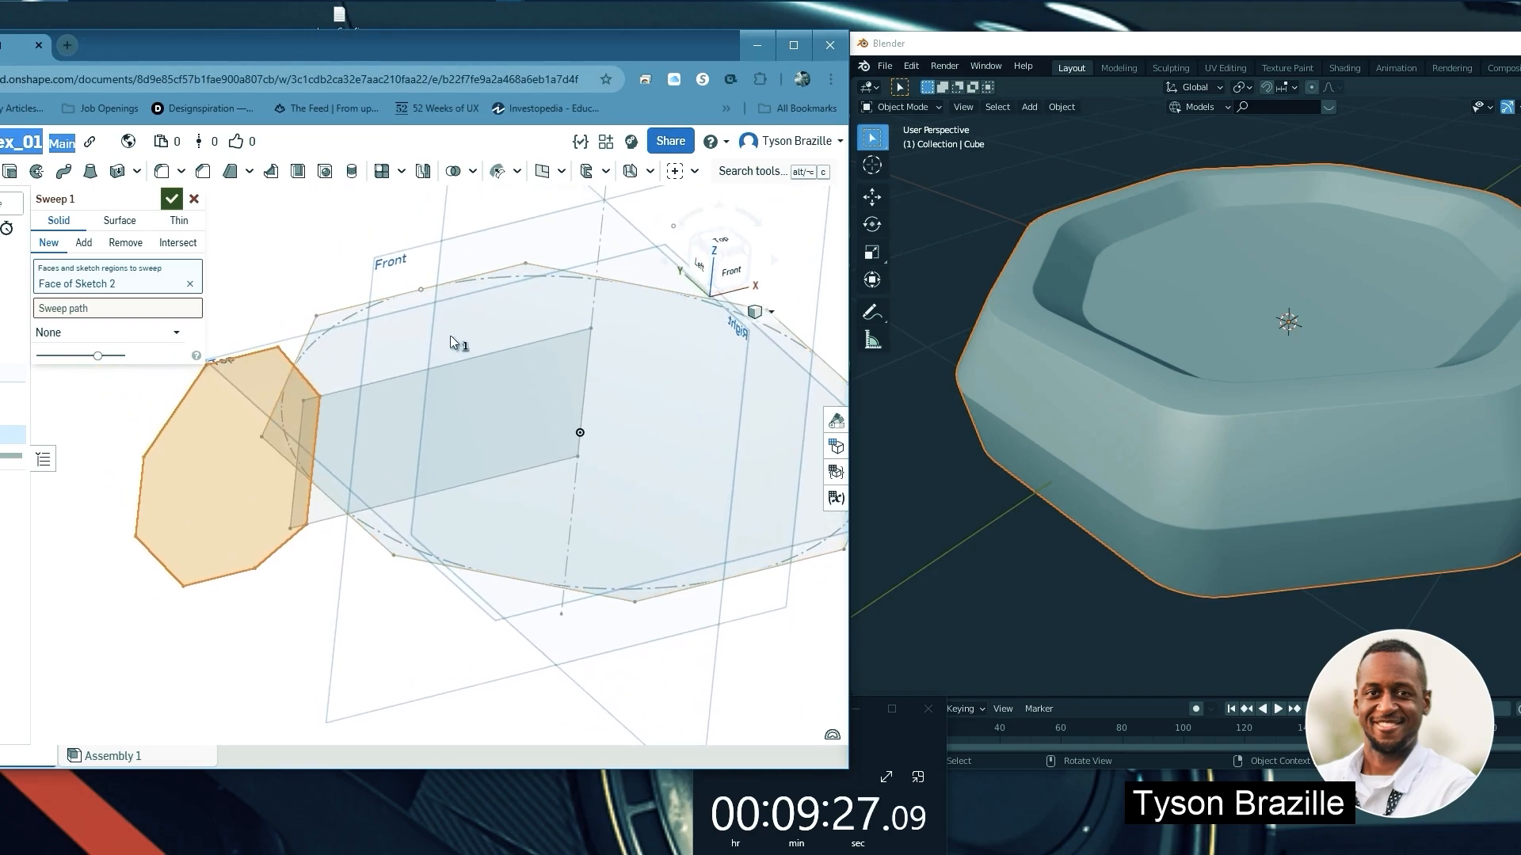
{"action": "right_click_drag", "start_coordinate": [450, 343], "coordinate": [486, 339]}
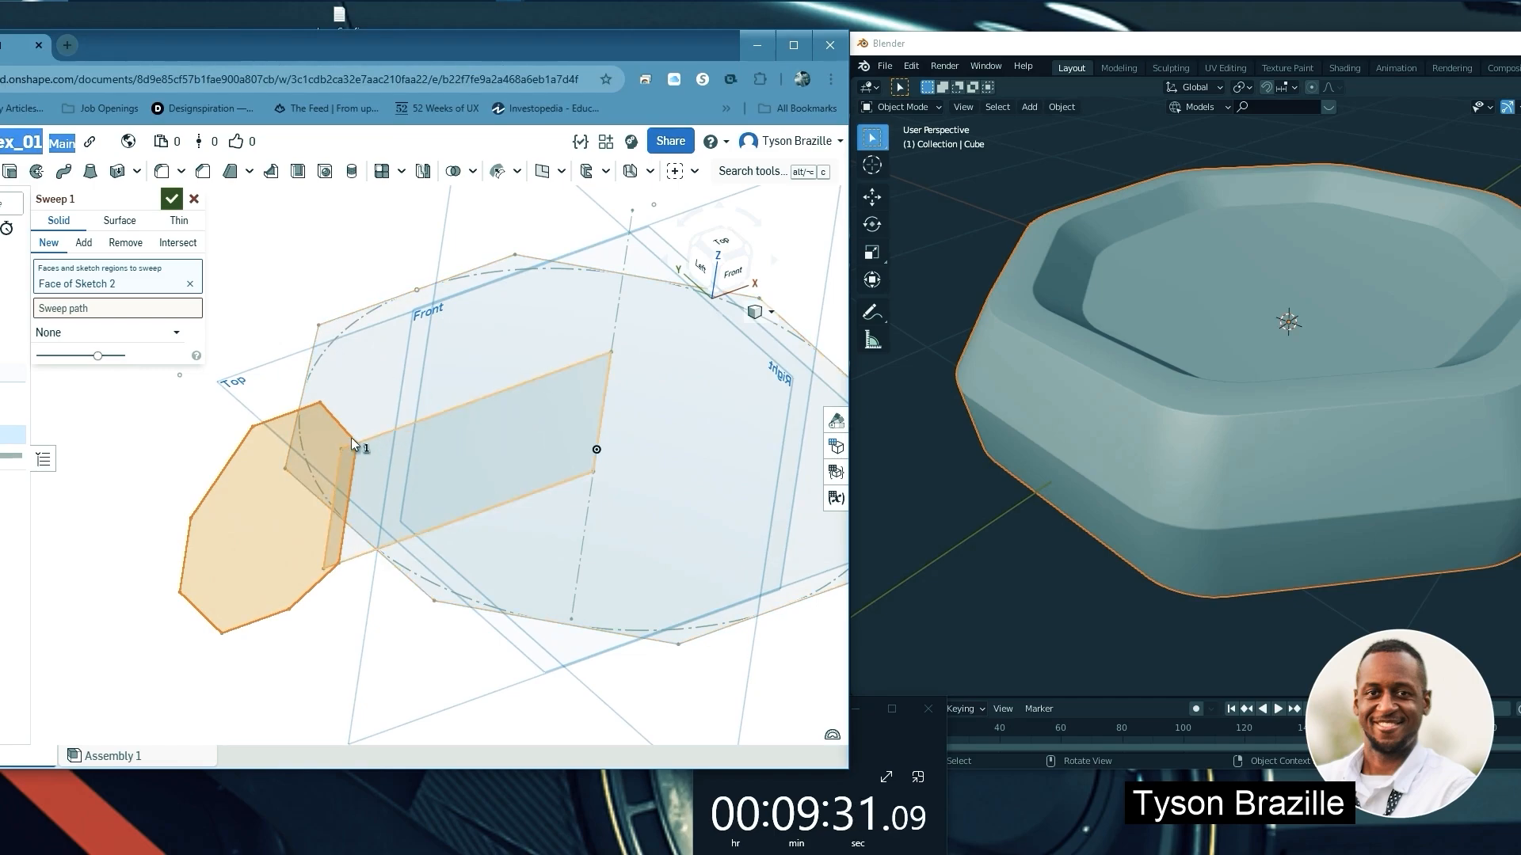
{"action": "mouse_move", "coordinate": [343, 419]}
{"action": "middle_mouse_down"}
{"action": "mouse_move", "coordinate": [323, 392]}
{"action": "mouse_move", "coordinate": [349, 359]}
{"action": "middle_mouse_up"}
{"action": "left_click", "coordinate": [120, 314]}
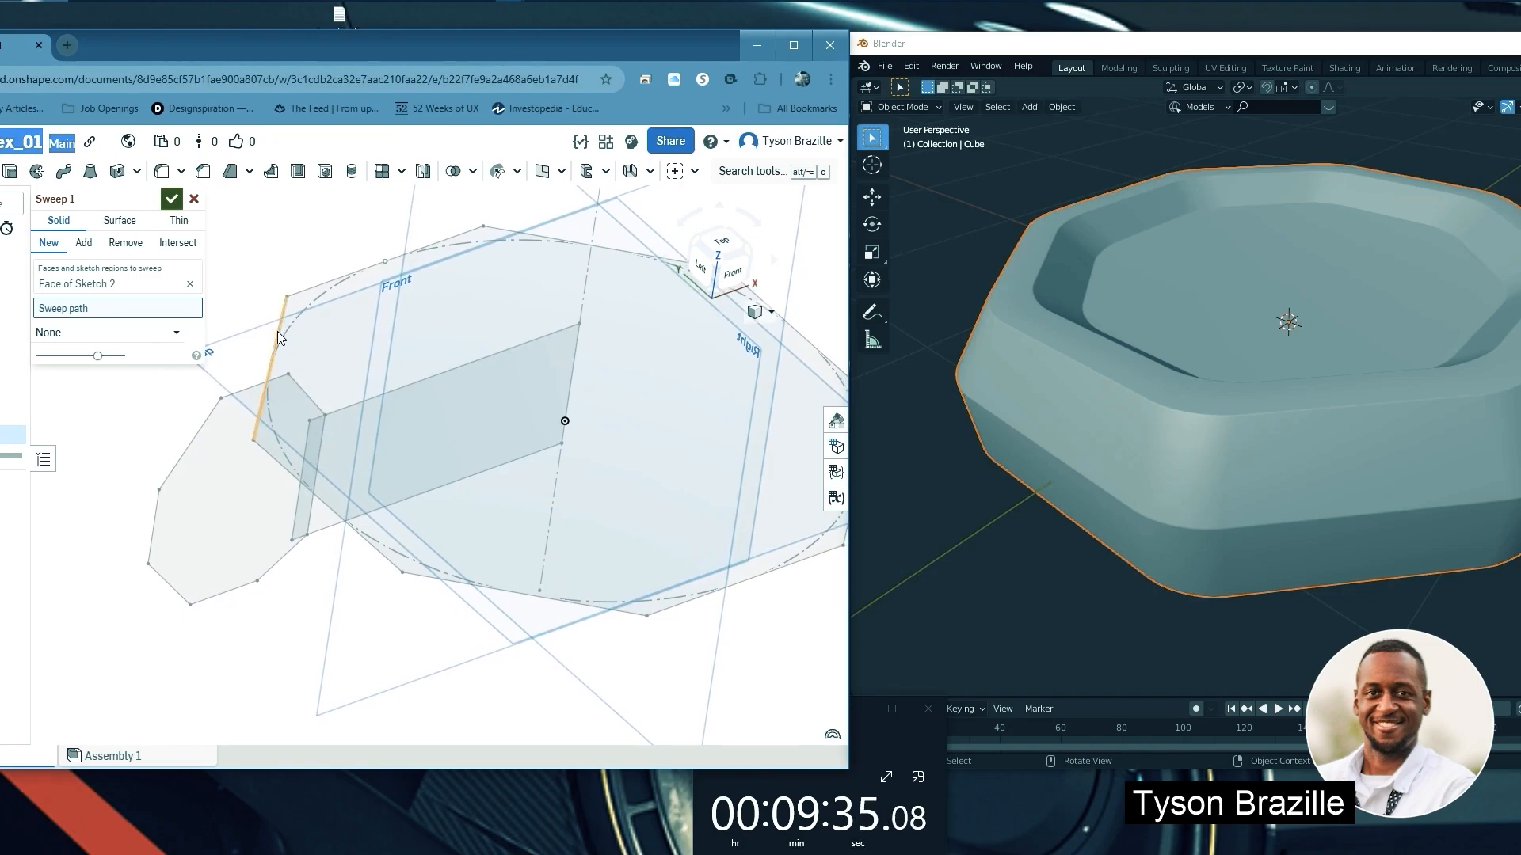
{"action": "left_click", "coordinate": [278, 331]}
{"action": "left_click", "coordinate": [315, 285]}
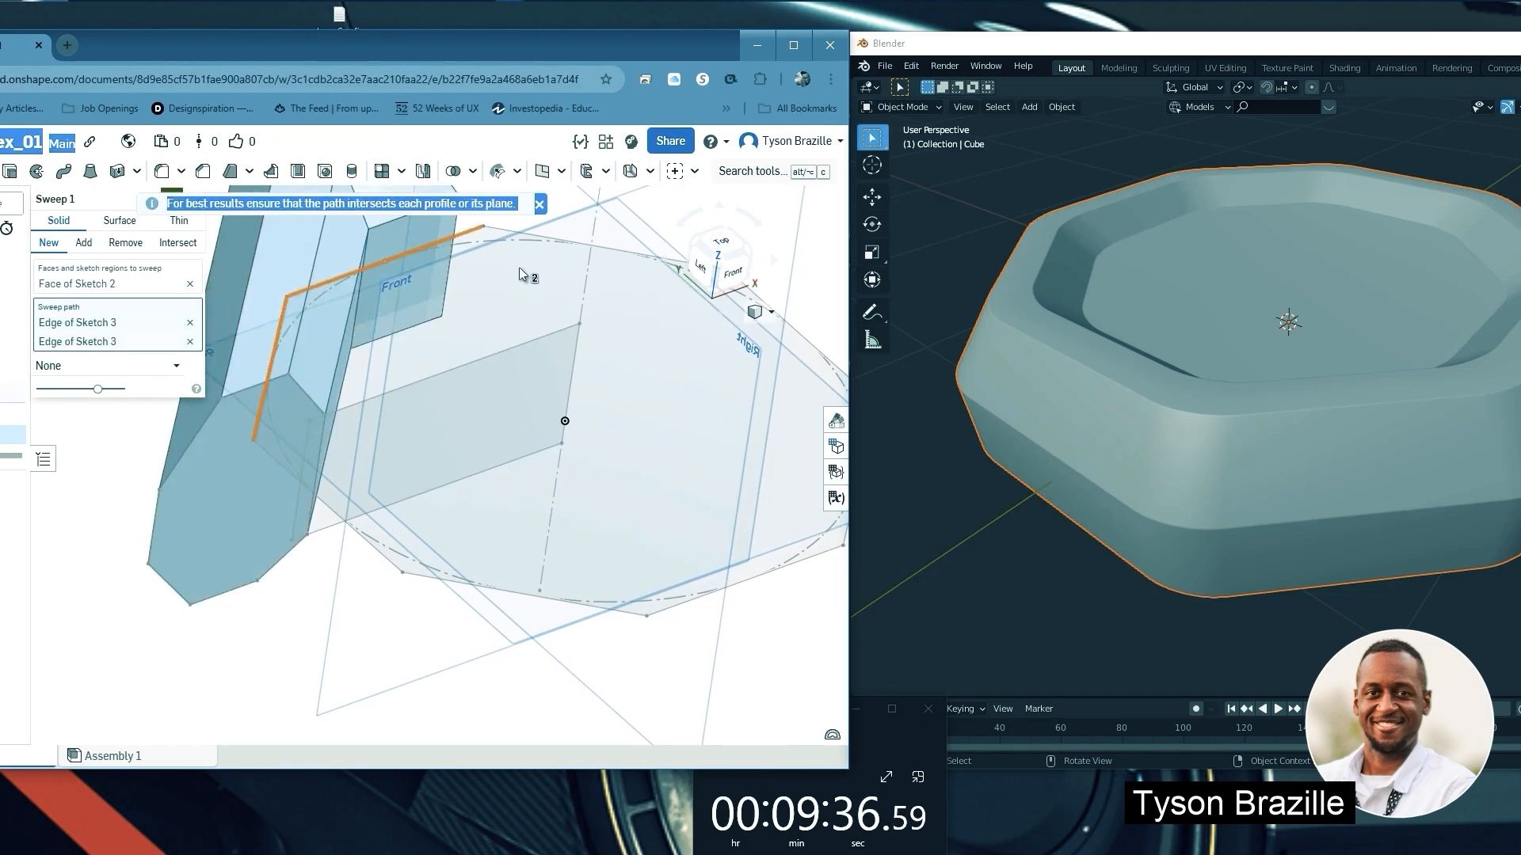
{"action": "left_click", "coordinate": [568, 235]}
{"action": "right_click_drag", "start_coordinate": [547, 266], "coordinate": [648, 302]}
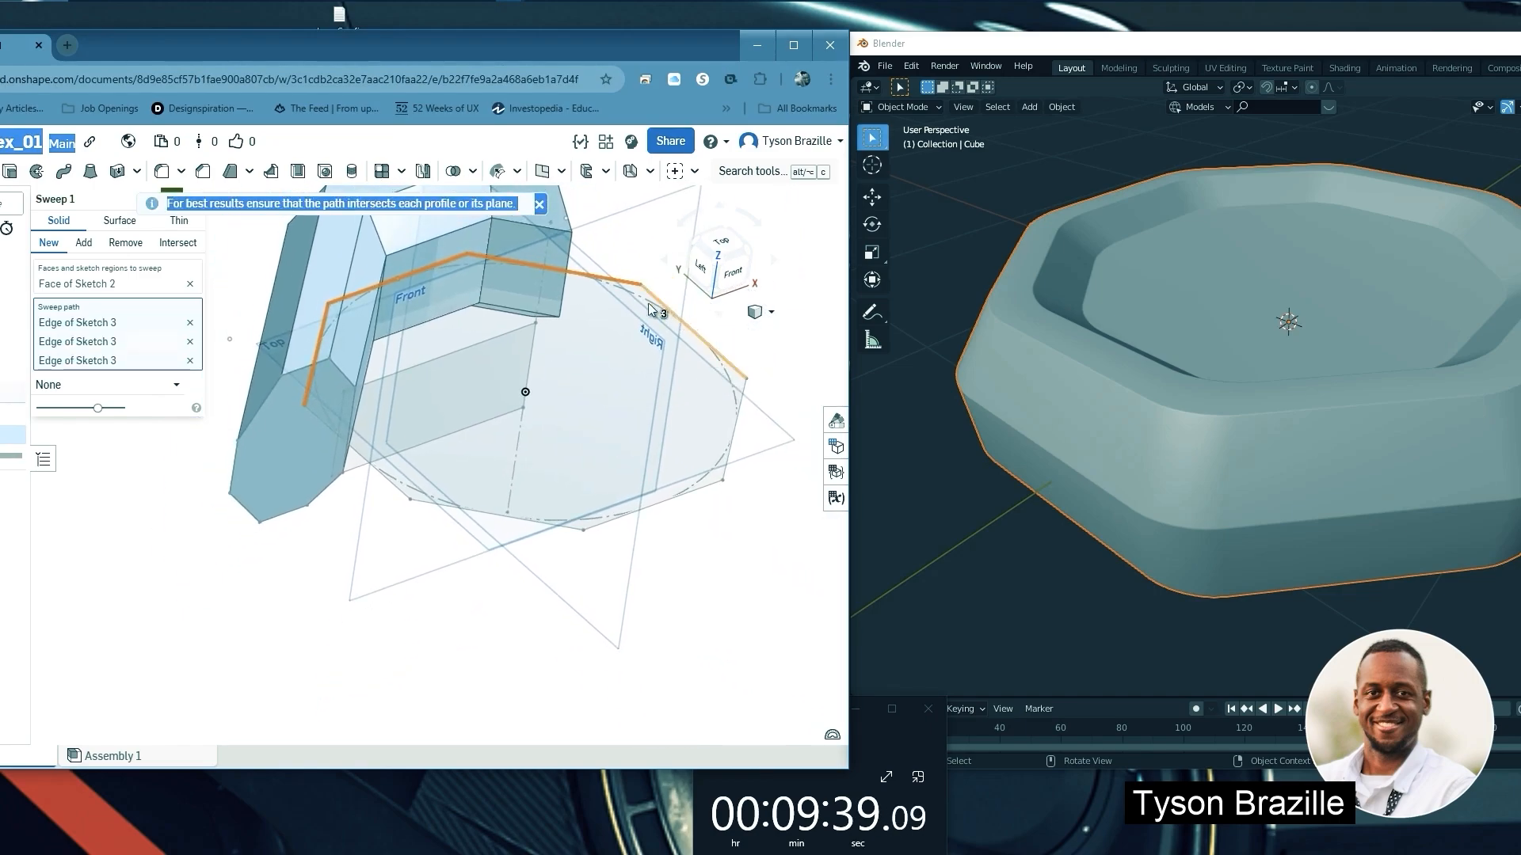
{"action": "left_click", "coordinate": [653, 291]}
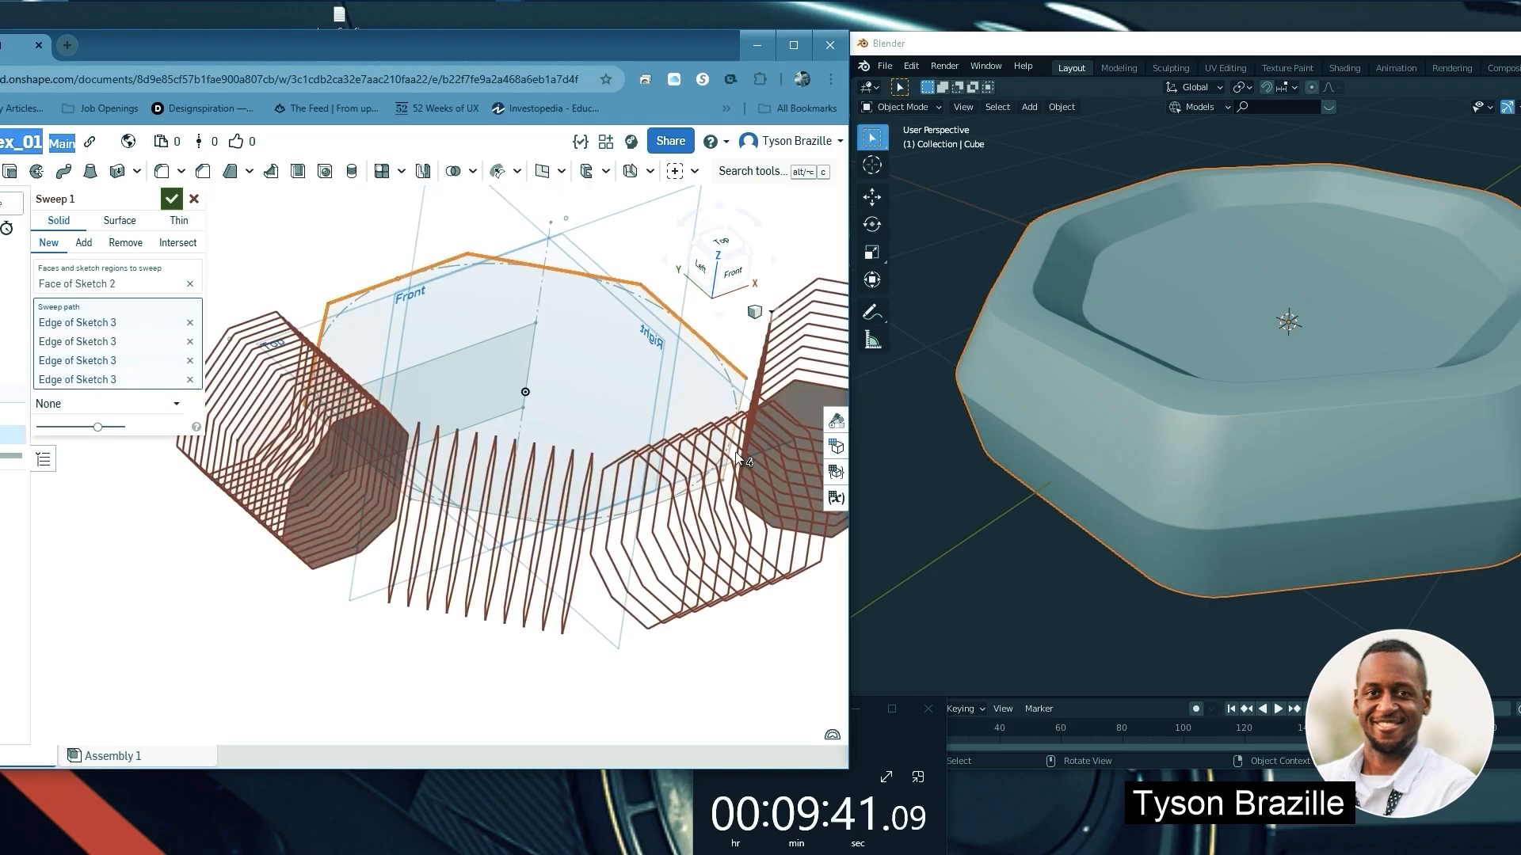
Add the remaining four edges of the large octagon to close the sweep path, and complete the sweep
{"action": "mouse_move", "coordinate": [515, 375]}
{"action": "right_mouse_down"}
{"action": "mouse_move", "coordinate": [473, 364]}
{"action": "mouse_move", "coordinate": [485, 391]}
{"action": "mouse_move", "coordinate": [589, 421]}
{"action": "right_mouse_up"}
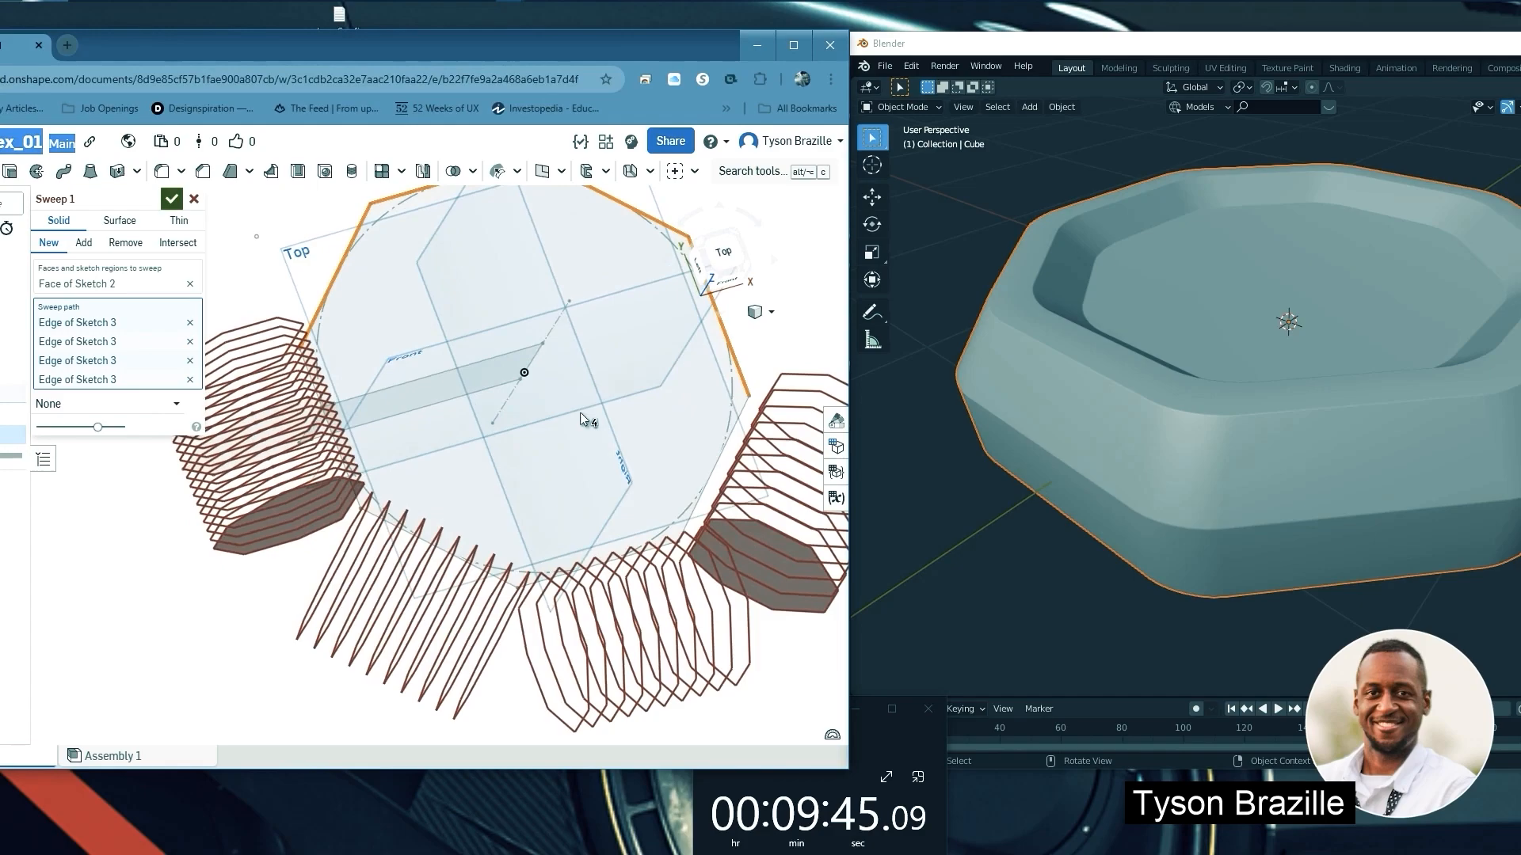
{"action": "left_click", "coordinate": [631, 564]}
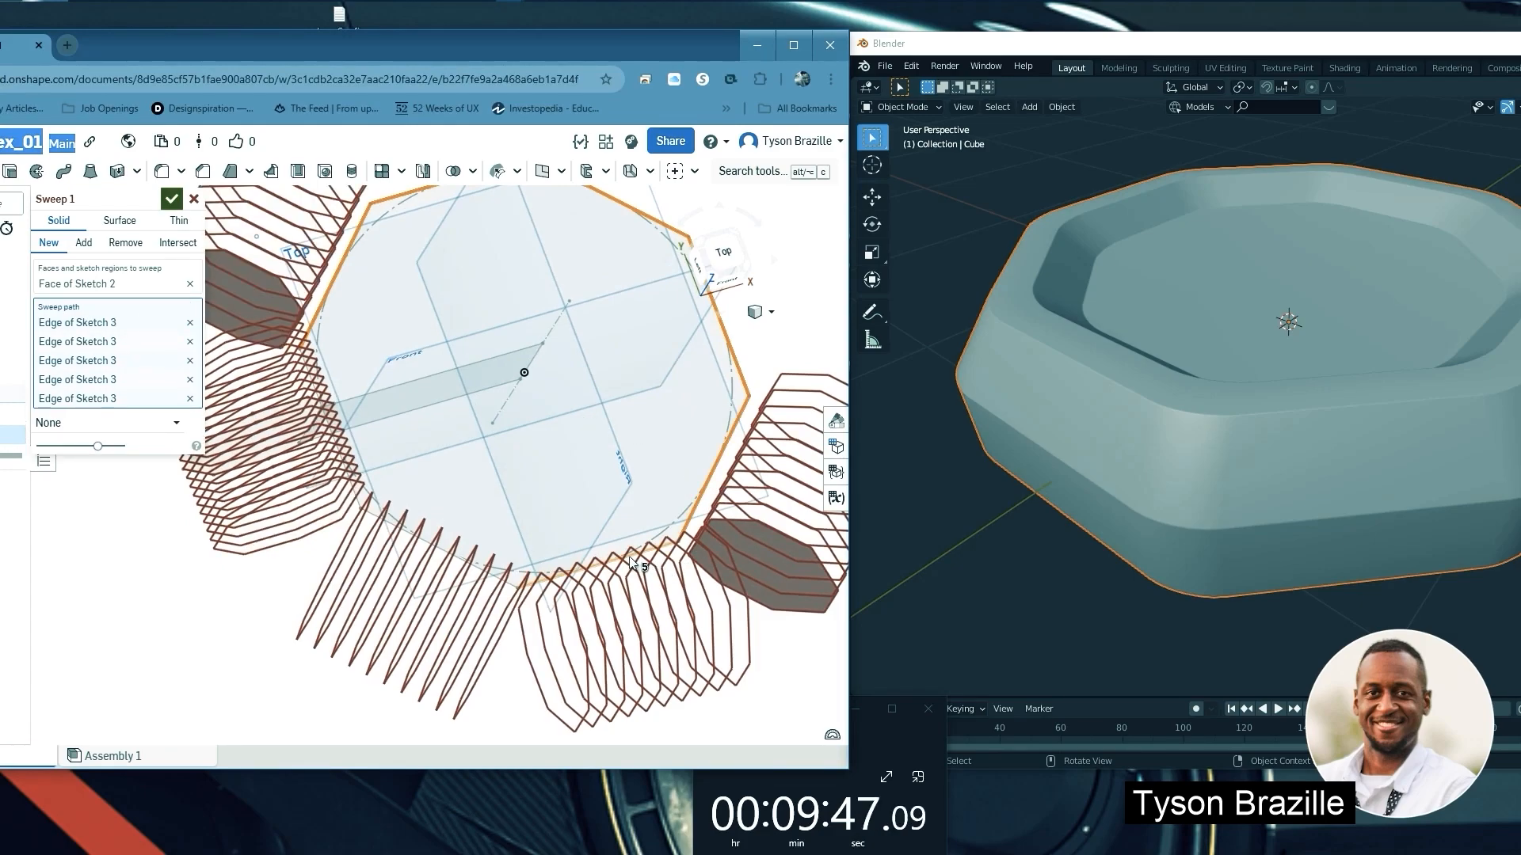
{"action": "left_click", "coordinate": [631, 558]}
{"action": "left_click", "coordinate": [461, 559]}
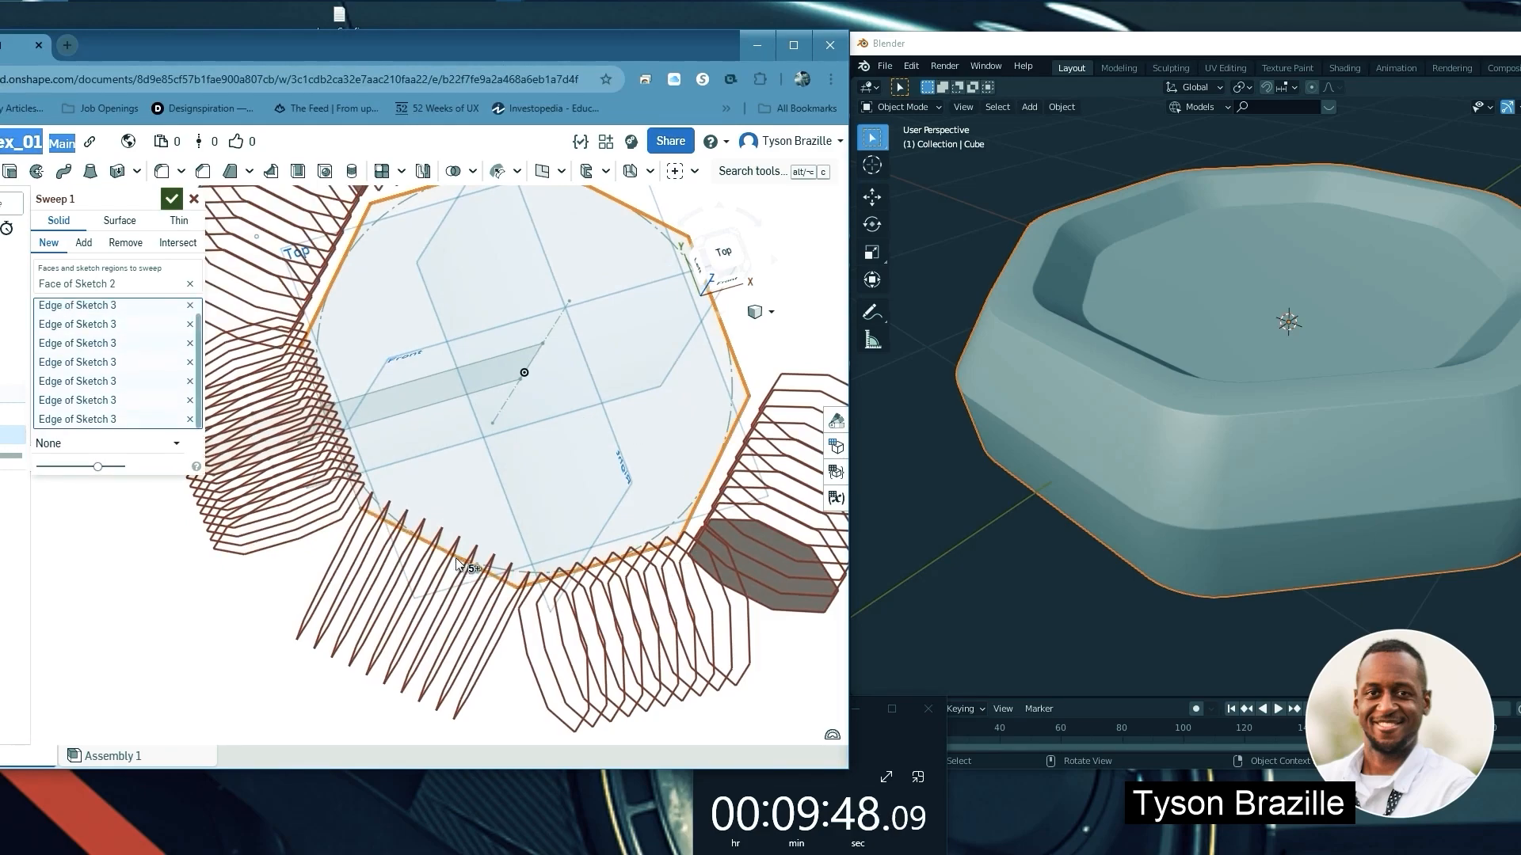
{"action": "left_click", "coordinate": [366, 501]}
{"action": "mouse_move", "coordinate": [560, 465]}
{"action": "right_mouse_down"}
{"action": "mouse_move", "coordinate": [520, 412]}
{"action": "mouse_move", "coordinate": [431, 401]}
{"action": "mouse_move", "coordinate": [489, 404]}
{"action": "mouse_move", "coordinate": [472, 418]}
{"action": "mouse_move", "coordinate": [488, 371]}
{"action": "mouse_move", "coordinate": [464, 383]}
{"action": "mouse_move", "coordinate": [456, 363]}
{"action": "mouse_move", "coordinate": [468, 390]}
{"action": "right_mouse_up"}
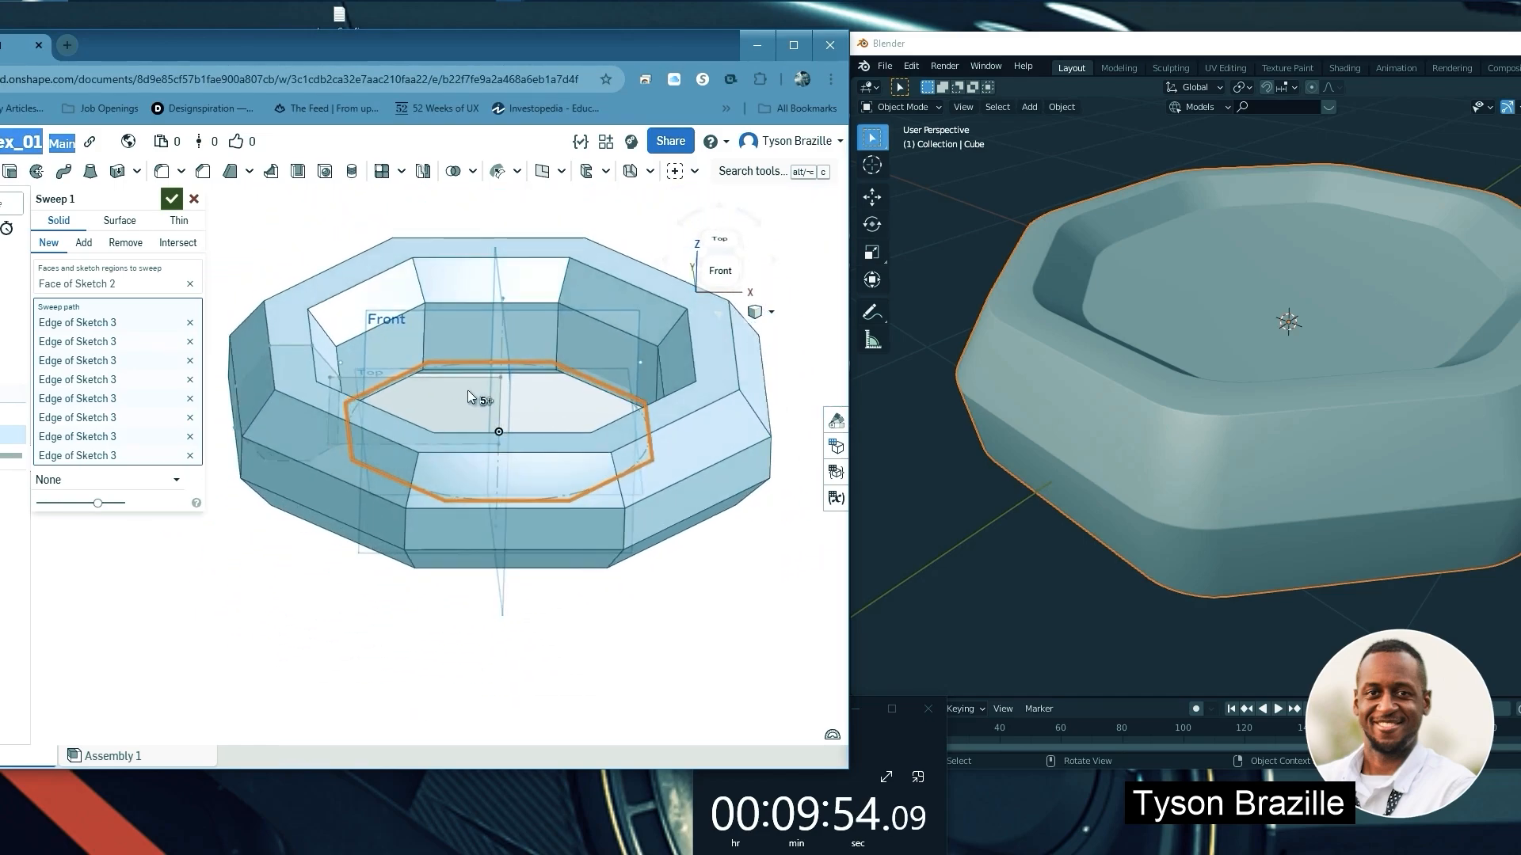
{"action": "left_click", "coordinate": [172, 200]}
Compare the swept octagonal ring with the reference tray in Blender from above and at an angle
{"action": "right_click_drag", "start_coordinate": [397, 353], "coordinate": [471, 382]}
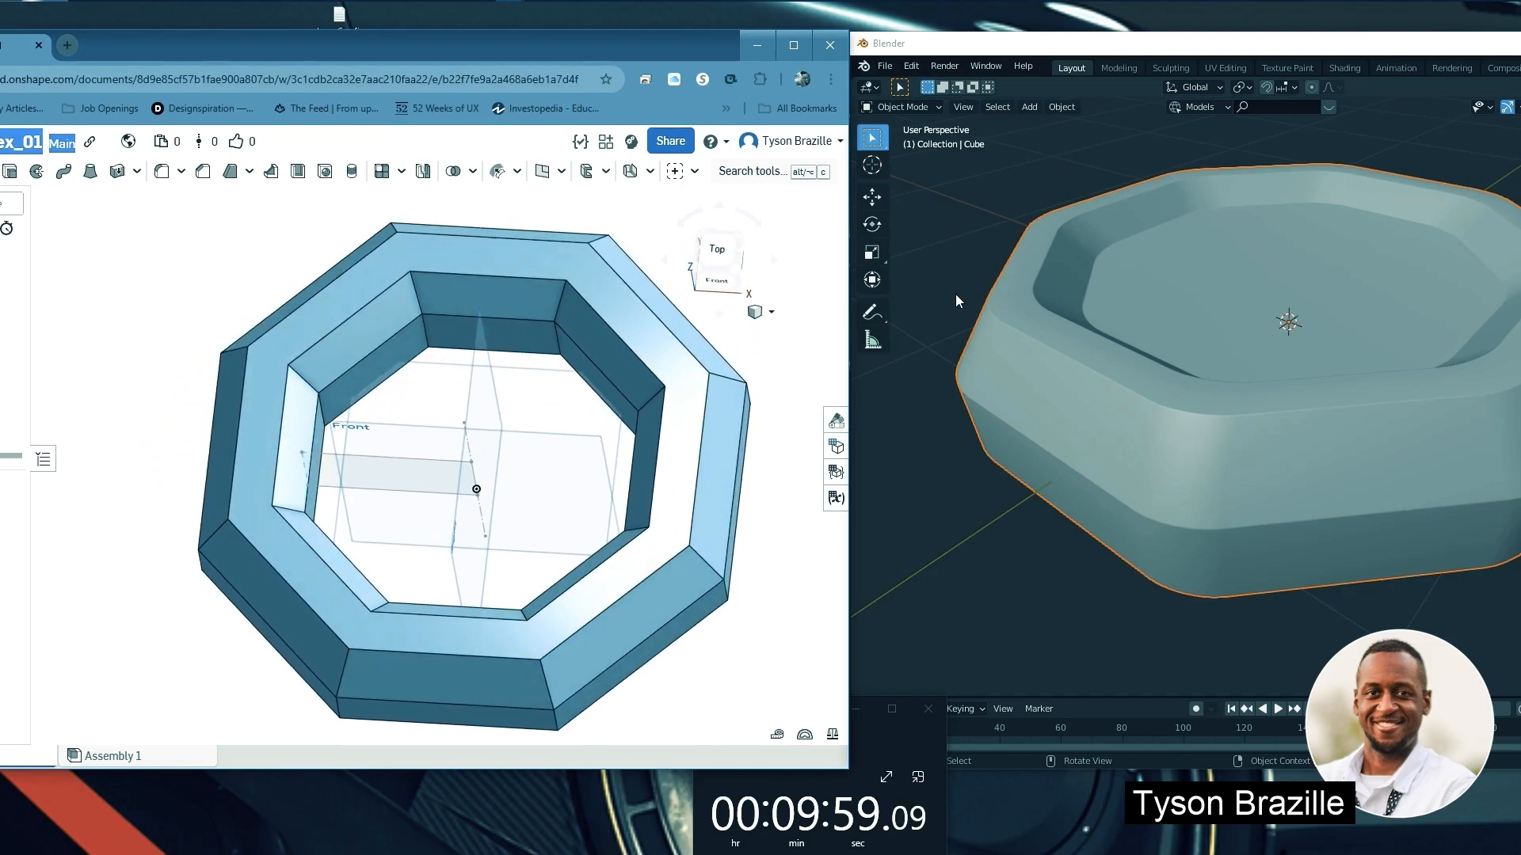
{"action": "right_click", "coordinate": [1079, 358]}
{"action": "middle_click_drag", "start_coordinate": [1055, 216], "coordinate": [1049, 357]}
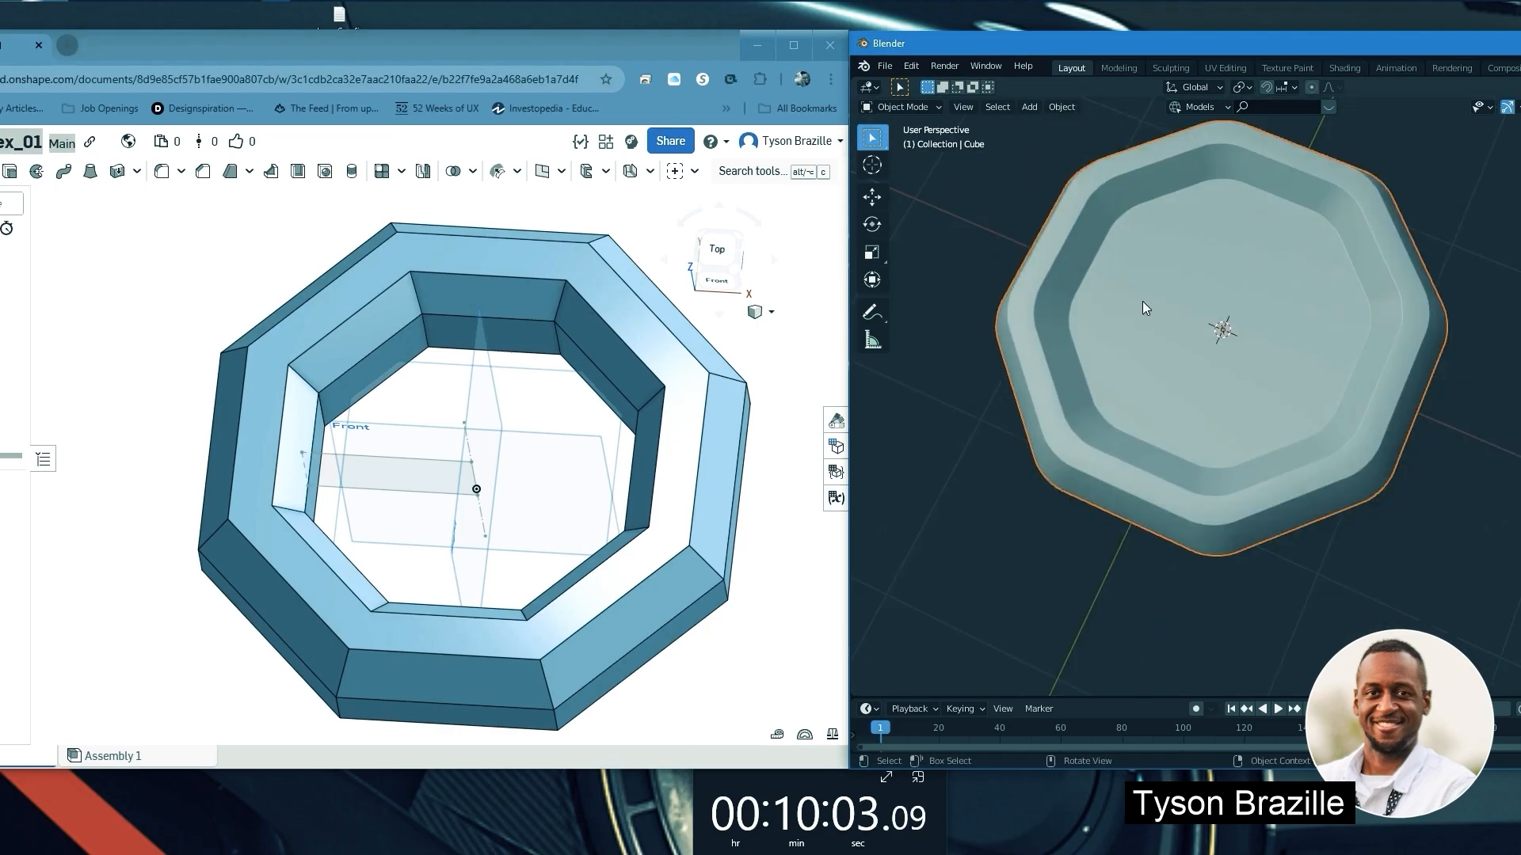
{"action": "scroll", "coordinate": [1142, 301], "scroll_direction": "up", "scroll_amount": 2}
{"action": "scroll", "coordinate": [1142, 302], "scroll_direction": "down", "scroll_amount": 2}
{"action": "scroll", "coordinate": [1142, 301], "scroll_direction": "up", "scroll_amount": 2}
{"action": "middle_click_drag", "start_coordinate": [1142, 301], "coordinate": [1123, 254]}
{"action": "right_click_drag", "start_coordinate": [584, 407], "coordinate": [410, 434]}
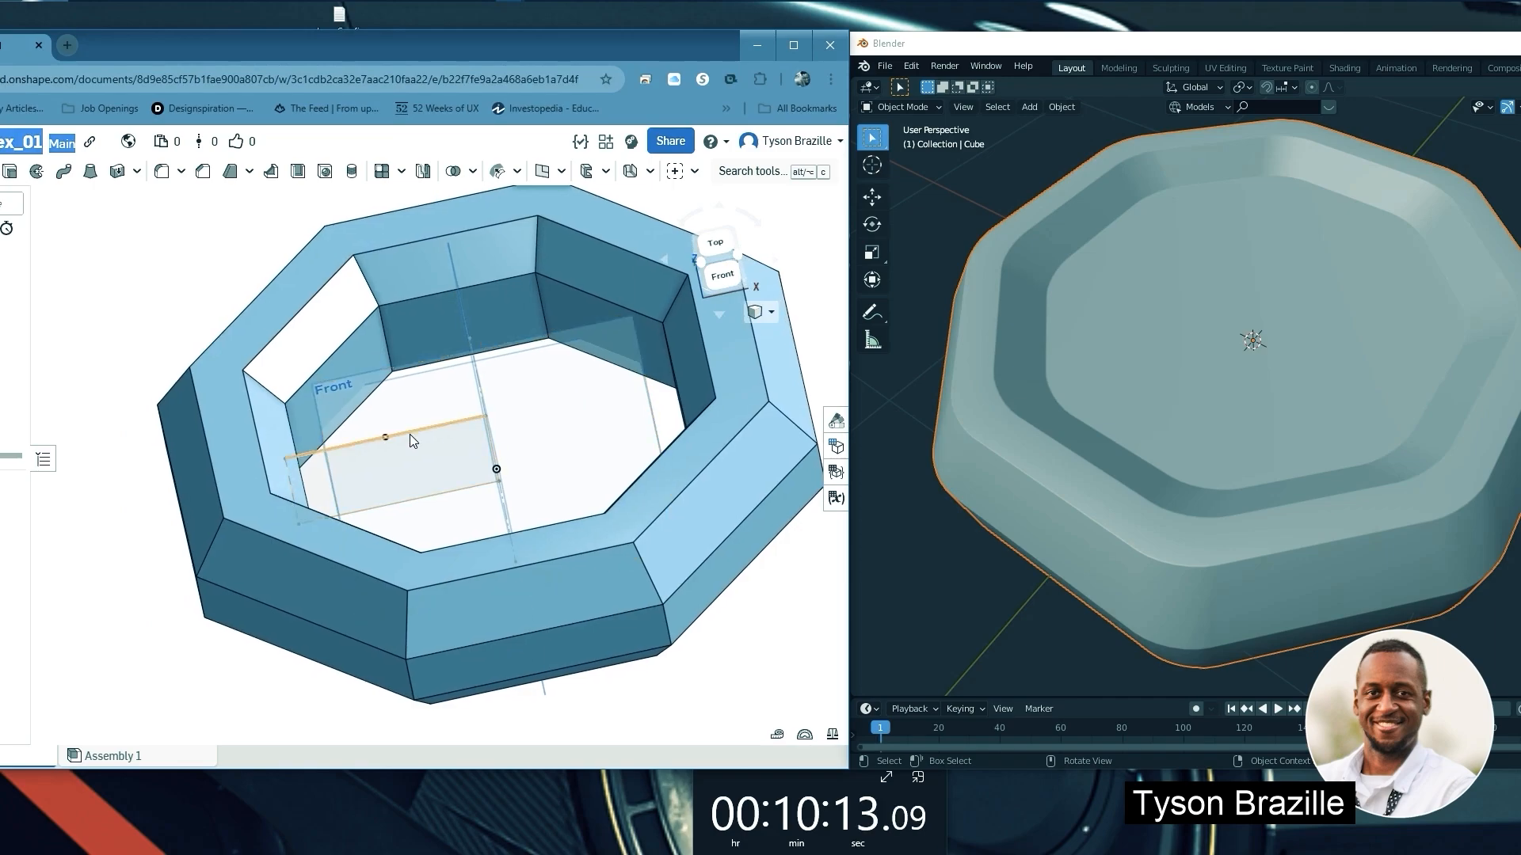
{"action": "left_click", "coordinate": [407, 464]}
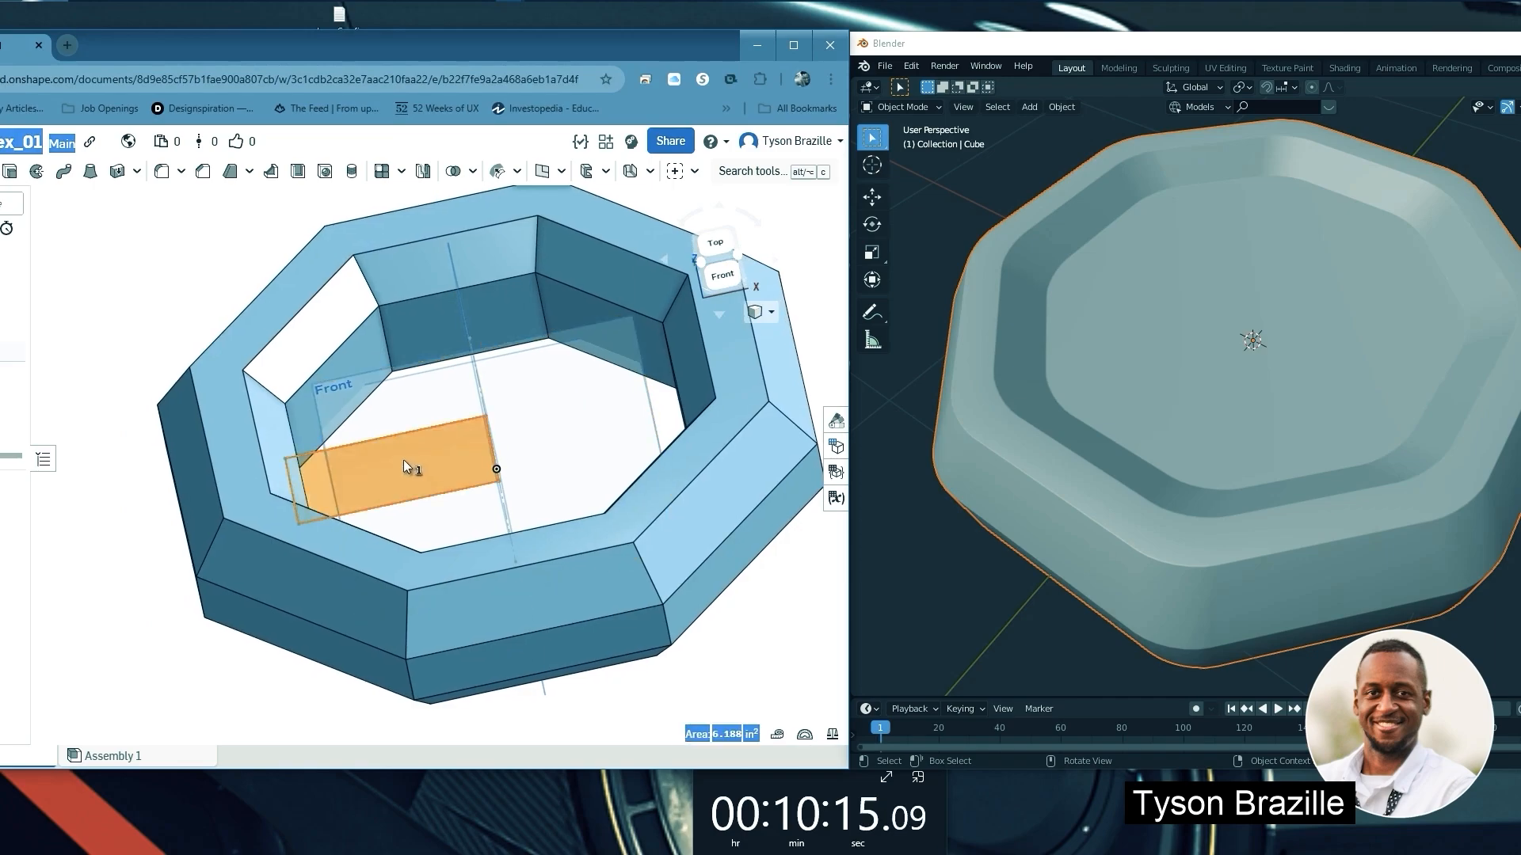
{"action": "left_click", "coordinate": [62, 181]}
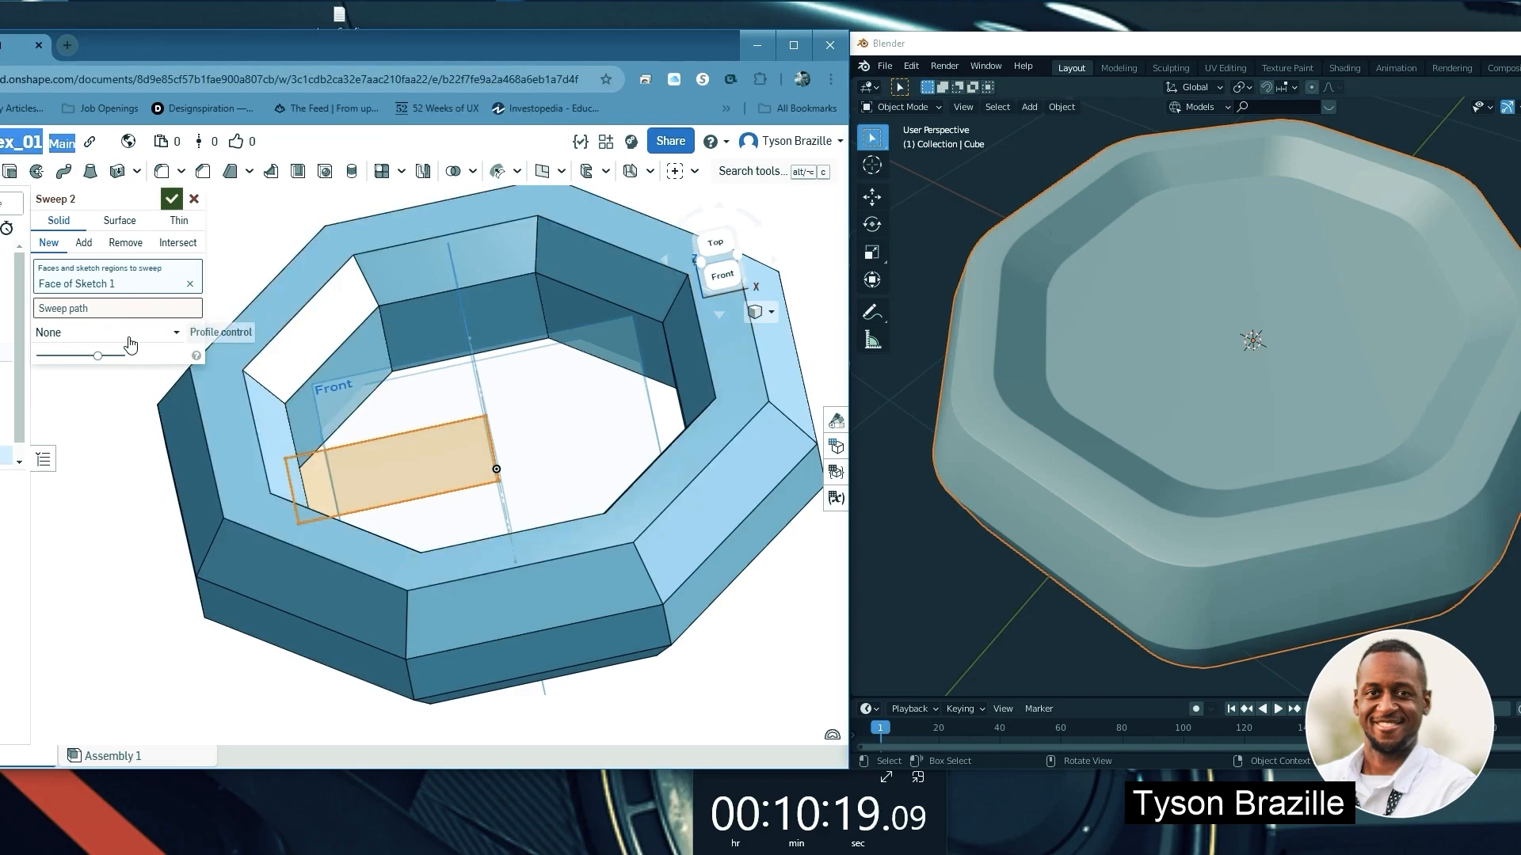
{"action": "left_click", "coordinate": [126, 310]}
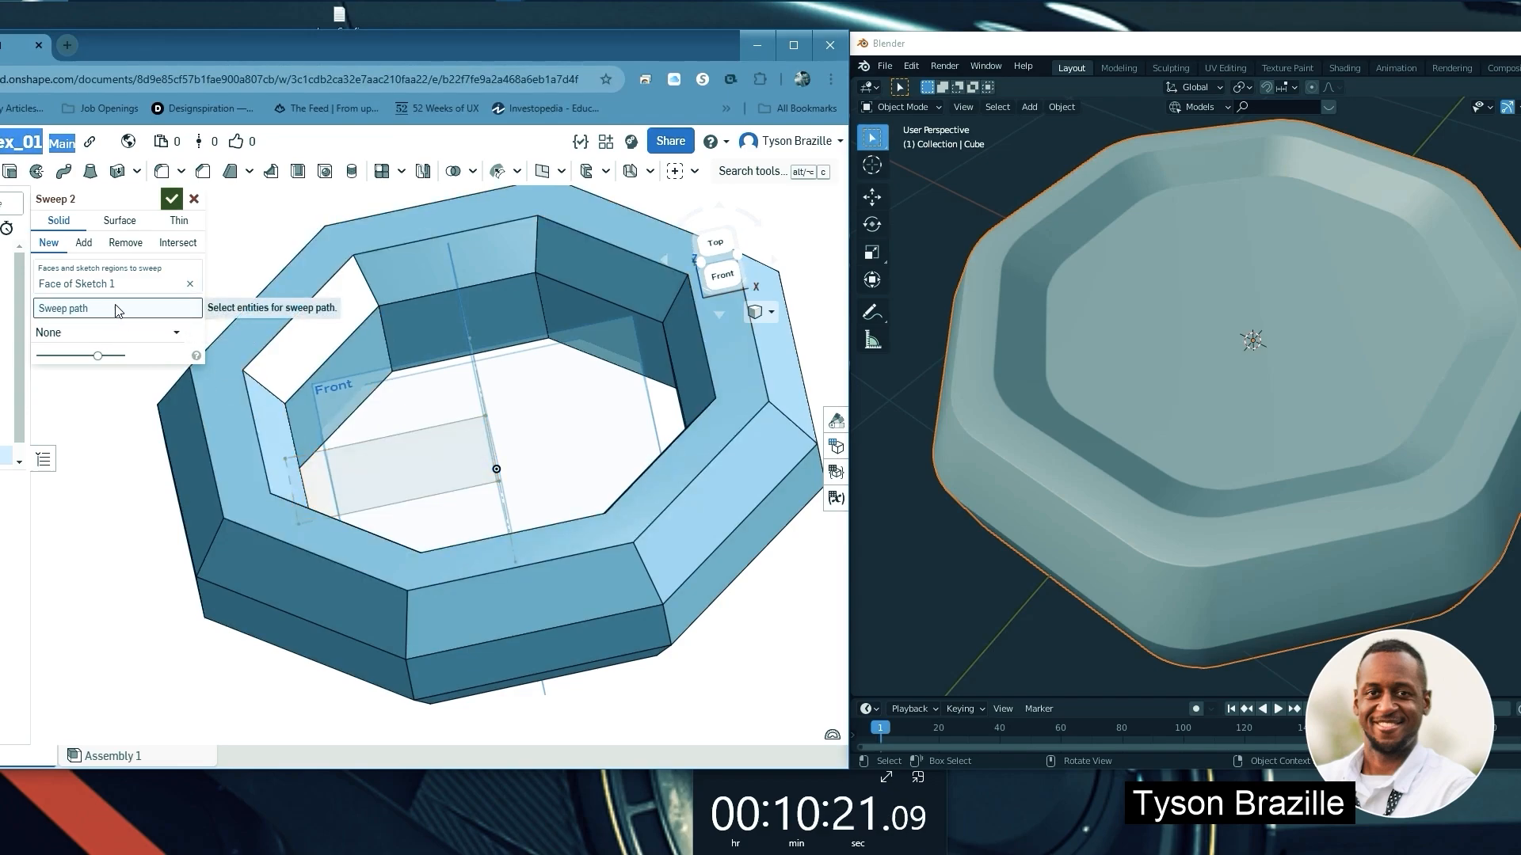
{"action": "left_click", "coordinate": [193, 199]}
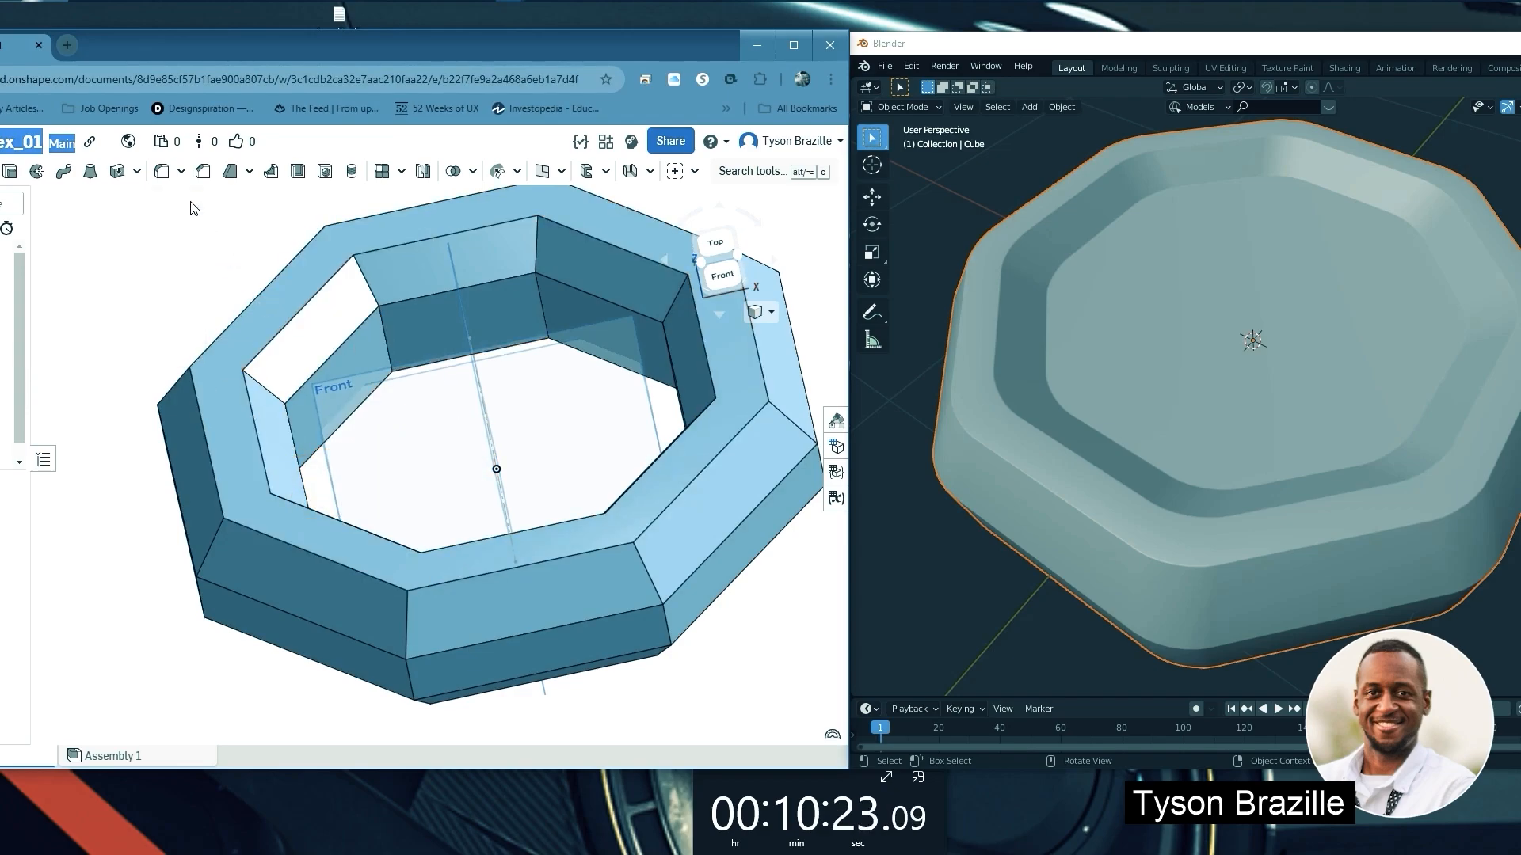
Revolve the rectangular Front plane region fully around the vertical construction line, adding it to the ring with Merge with all enabled
{"action": "right_click_drag", "start_coordinate": [321, 344], "coordinate": [347, 335]}
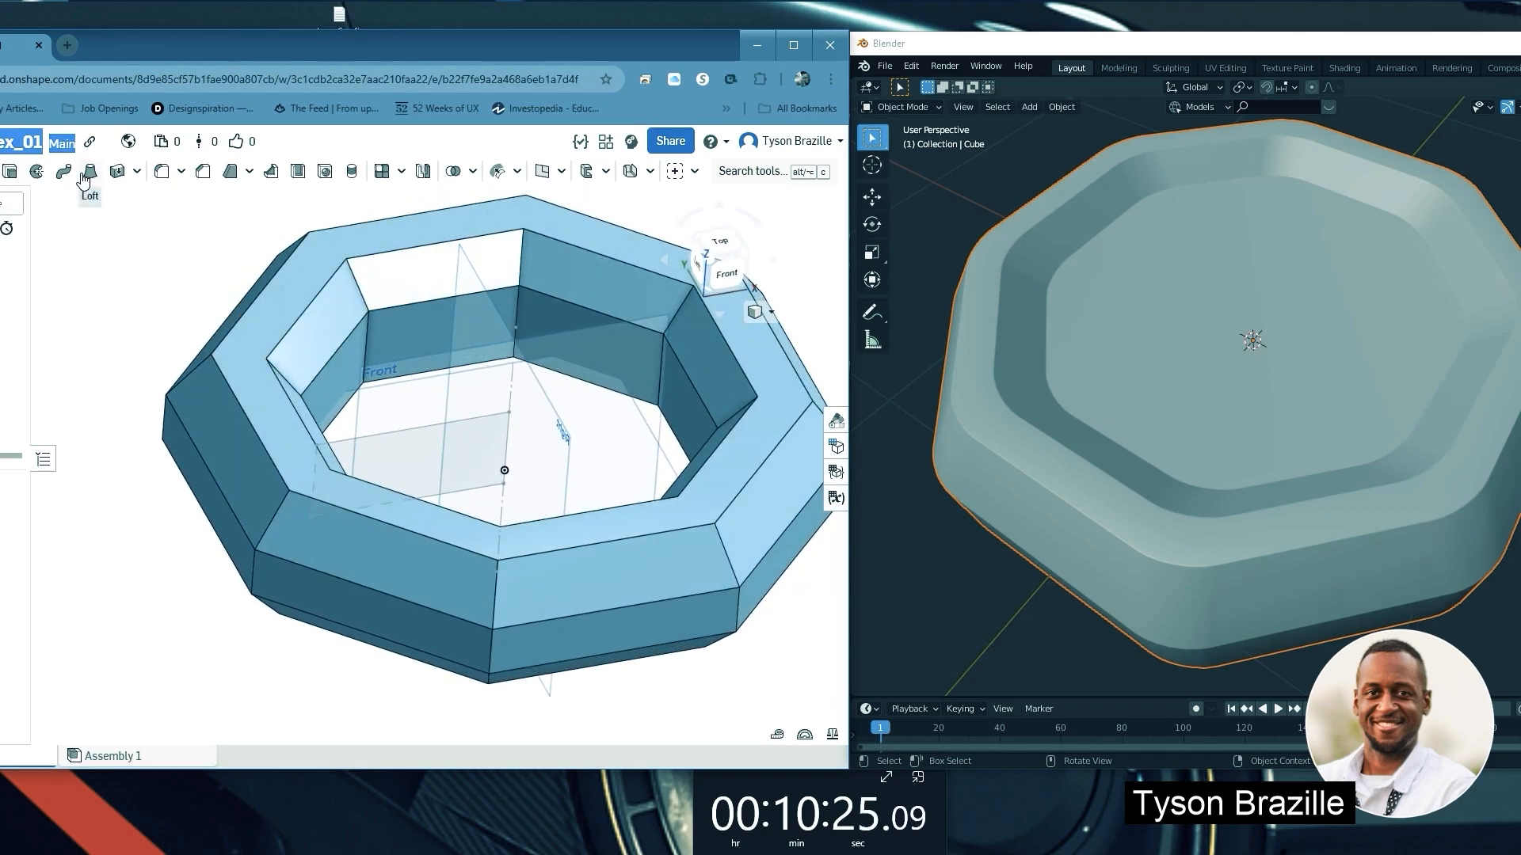
{"action": "left_click", "coordinate": [37, 171]}
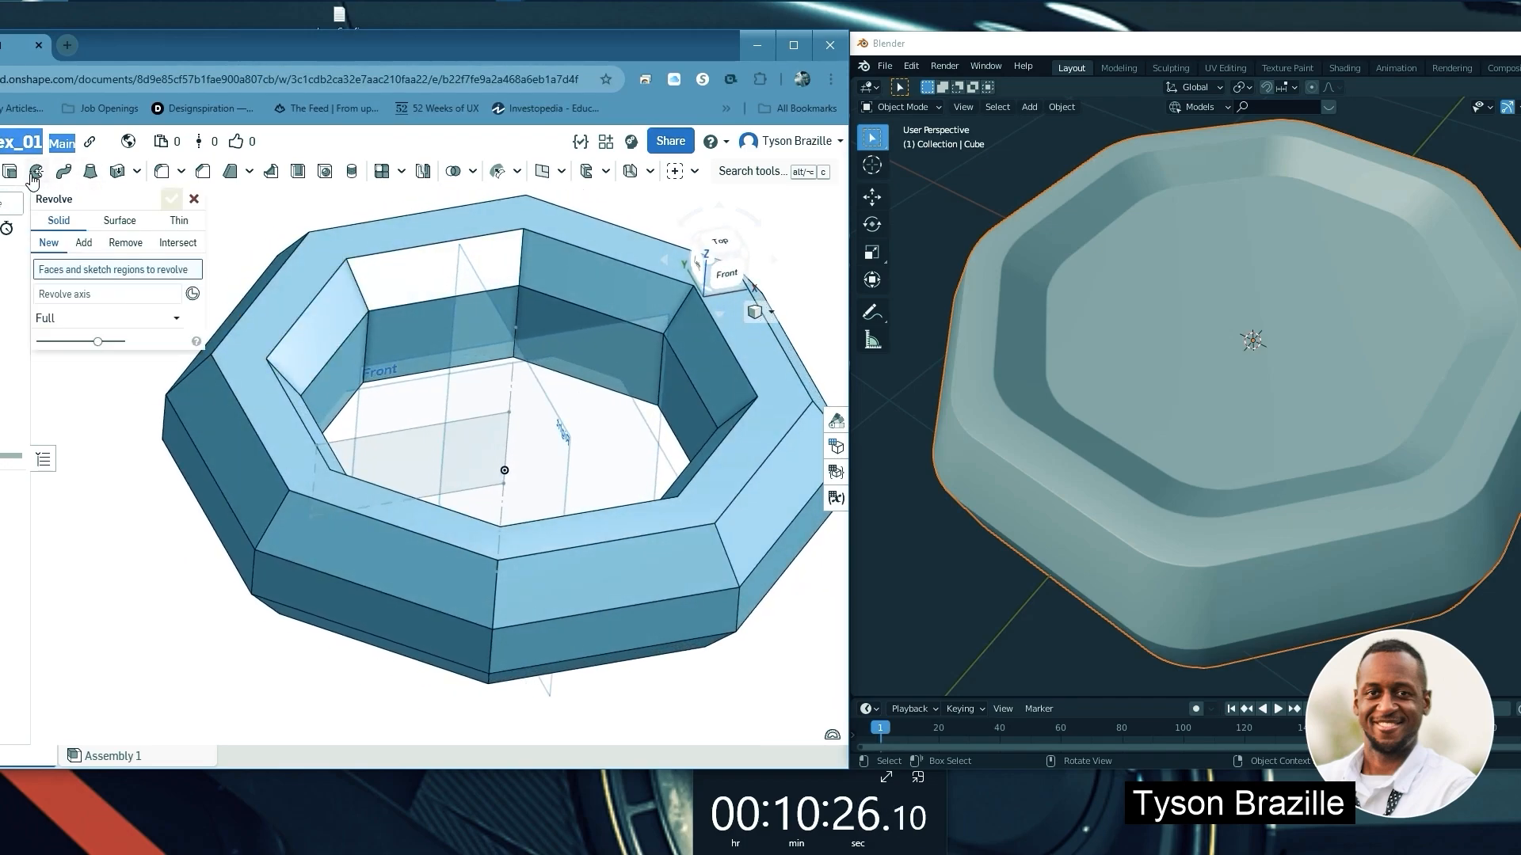
{"action": "left_click", "coordinate": [434, 449]}
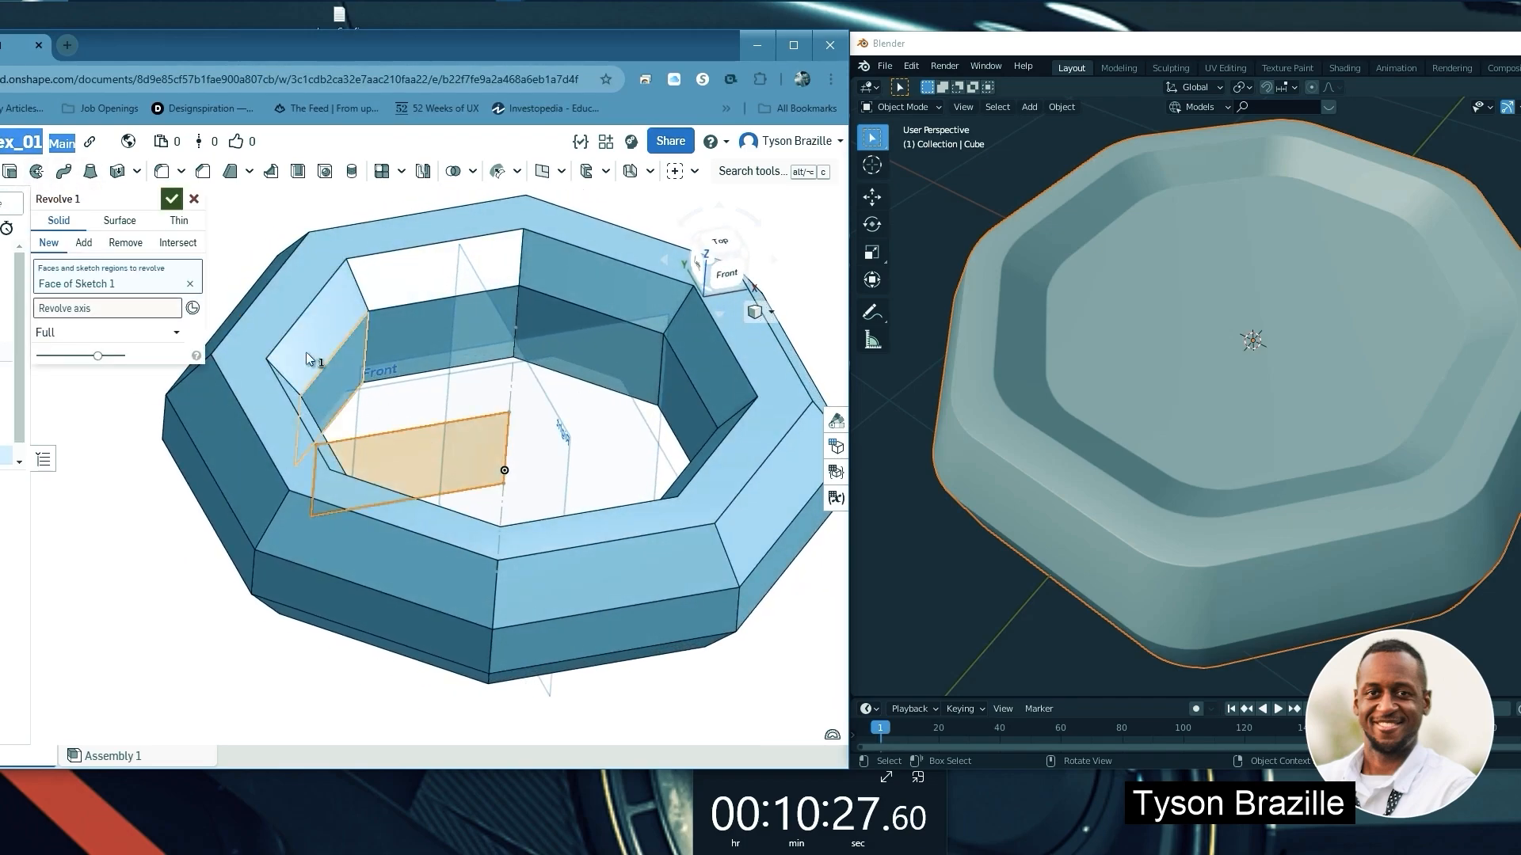
{"action": "left_click", "coordinate": [510, 384]}
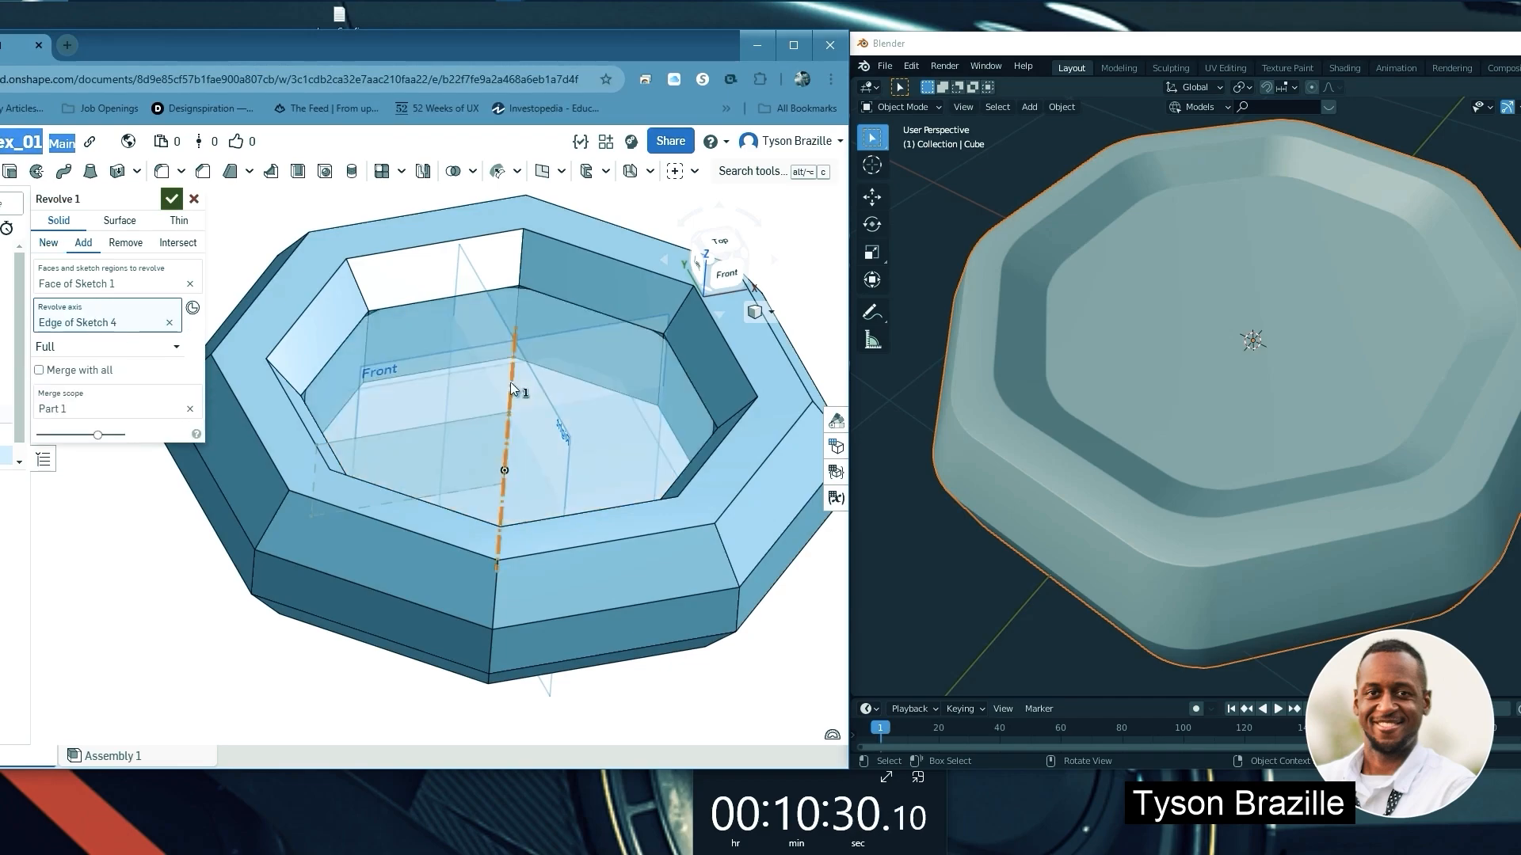
{"action": "left_click", "coordinate": [44, 376]}
{"action": "right_click_drag", "start_coordinate": [511, 366], "coordinate": [496, 418]}
{"action": "left_click", "coordinate": [172, 199]}
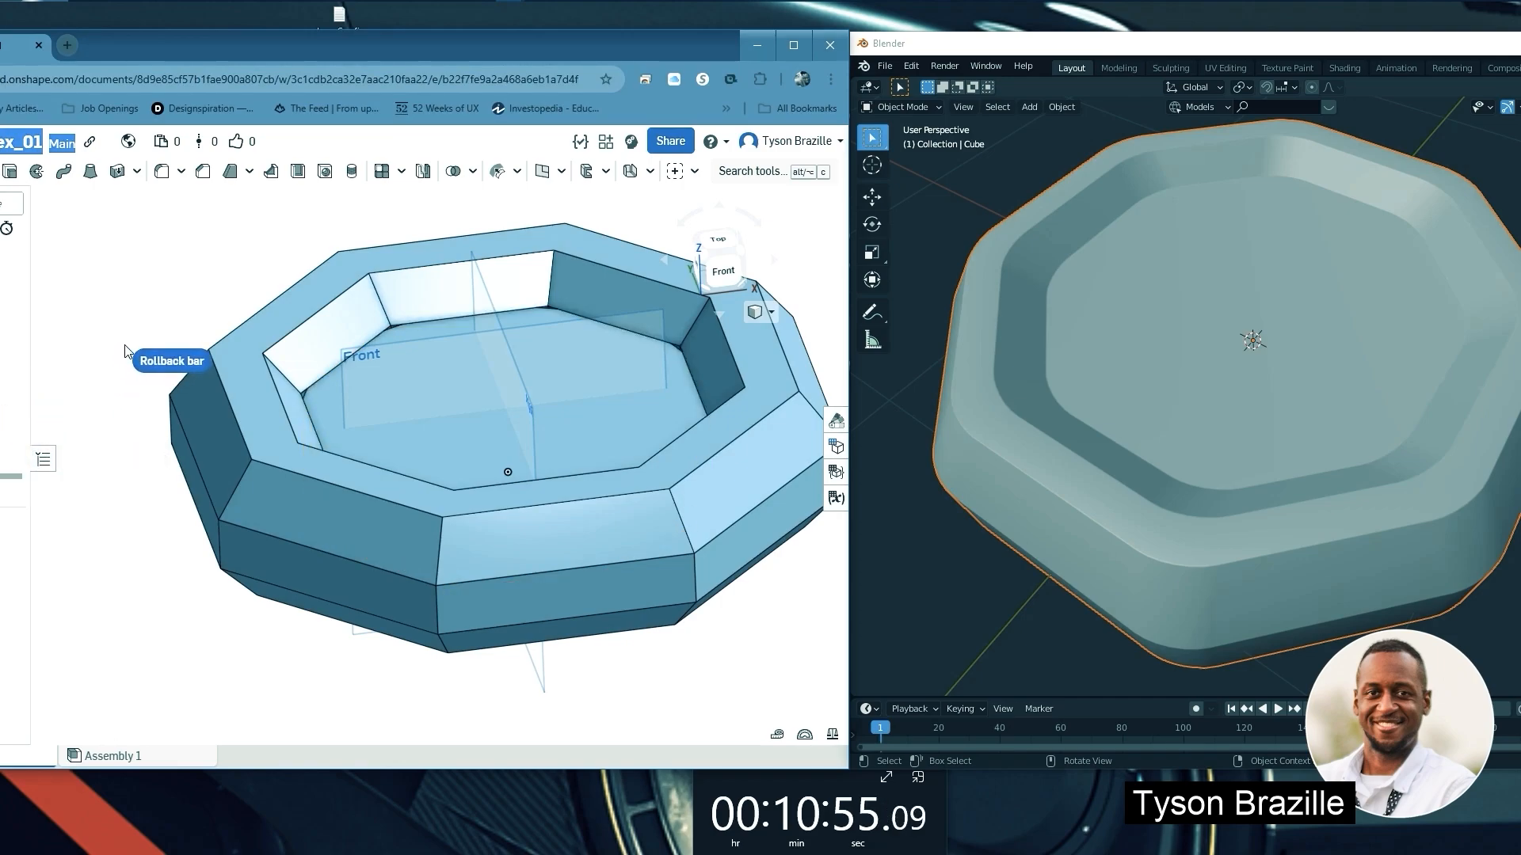
Edit the floor's rectangle sketch on the Front plane, set its width to 3.925 in and accept the sketch
{"action": "scroll", "coordinate": [387, 382], "scroll_direction": "down", "scroll_amount": 2}
{"action": "mouse_move", "coordinate": [402, 387]}
{"action": "right_mouse_down"}
{"action": "mouse_move", "coordinate": [449, 391]}
{"action": "mouse_move", "coordinate": [412, 392]}
{"action": "right_mouse_up"}
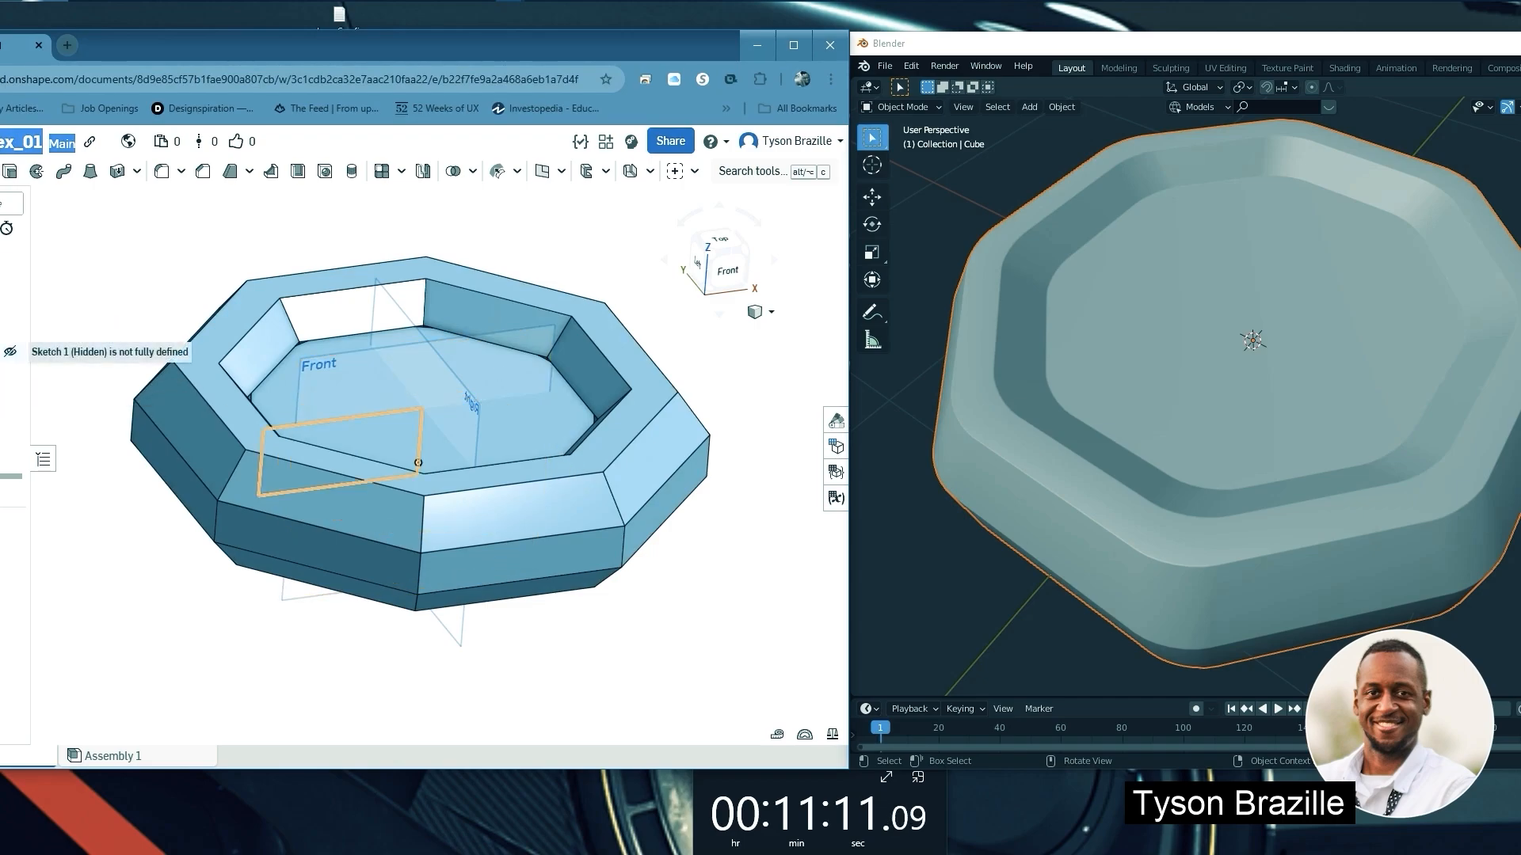
{"action": "right_click", "coordinate": [12, 352]}
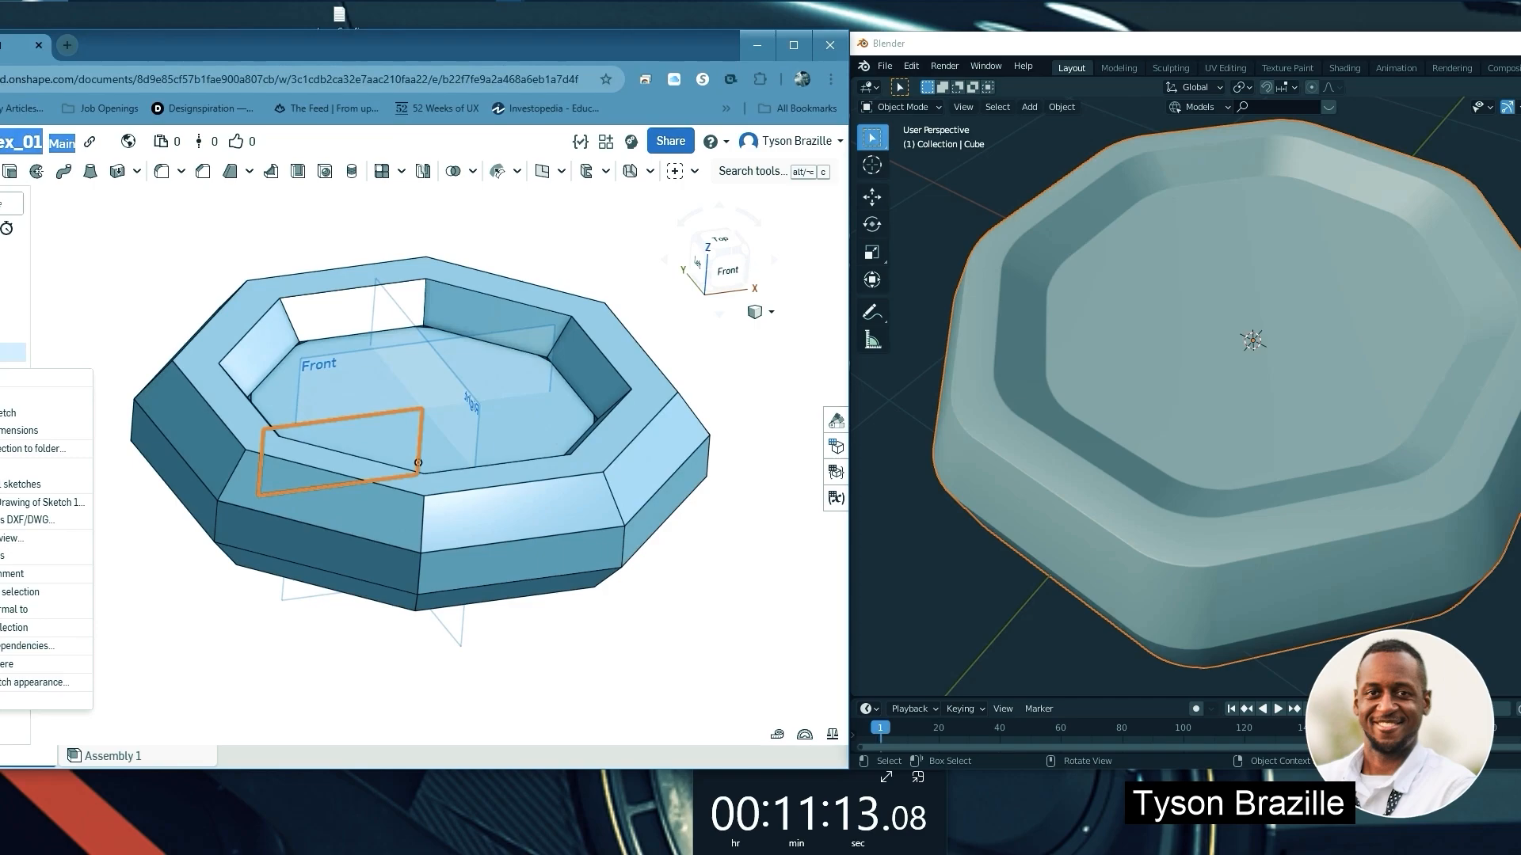
{"action": "left_click", "coordinate": [12, 395]}
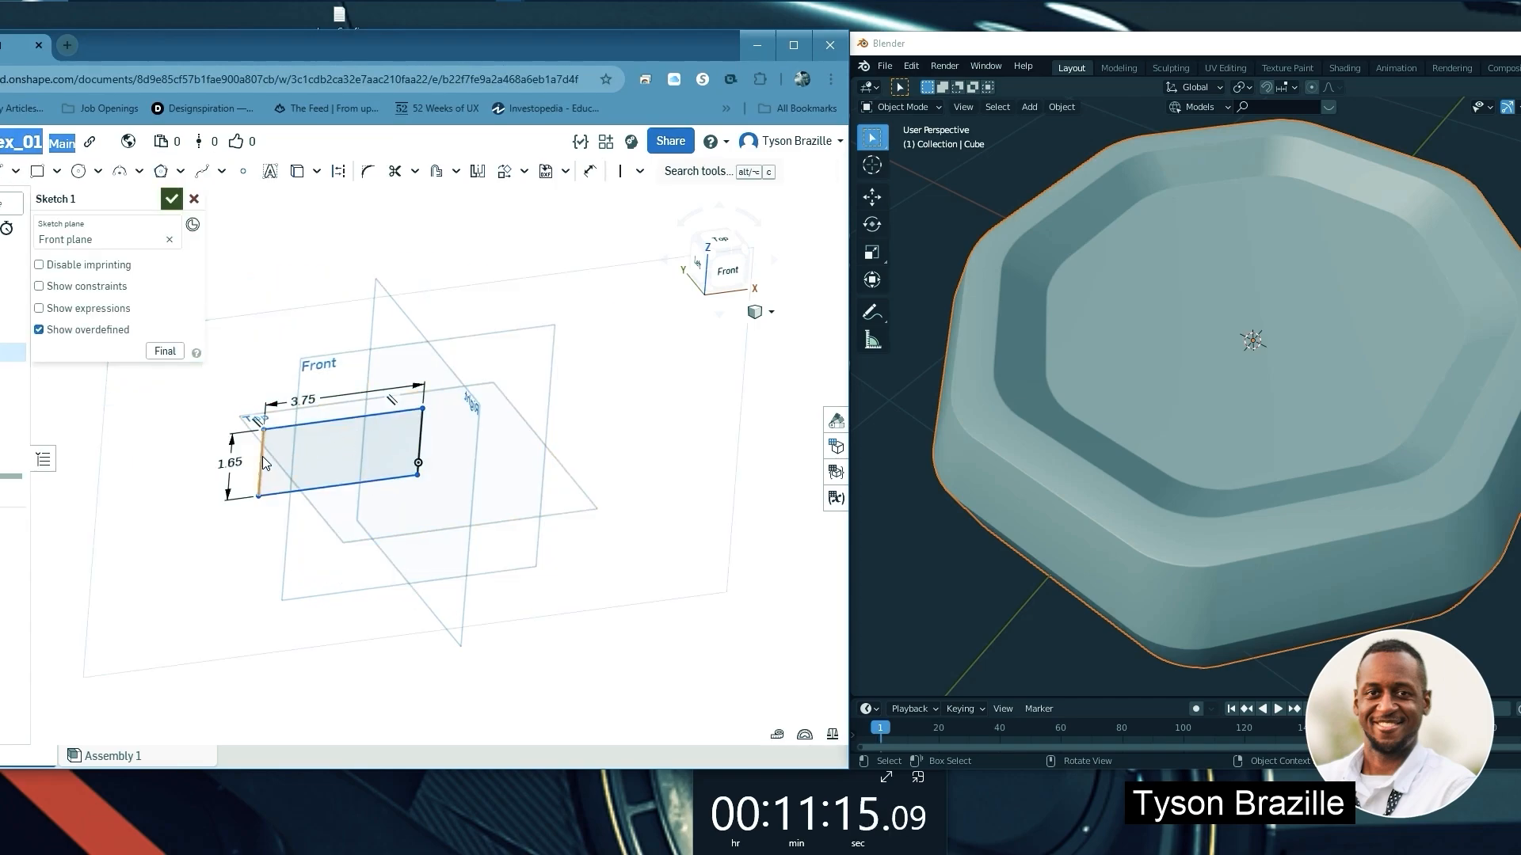
{"action": "double_click", "coordinate": [313, 396]}
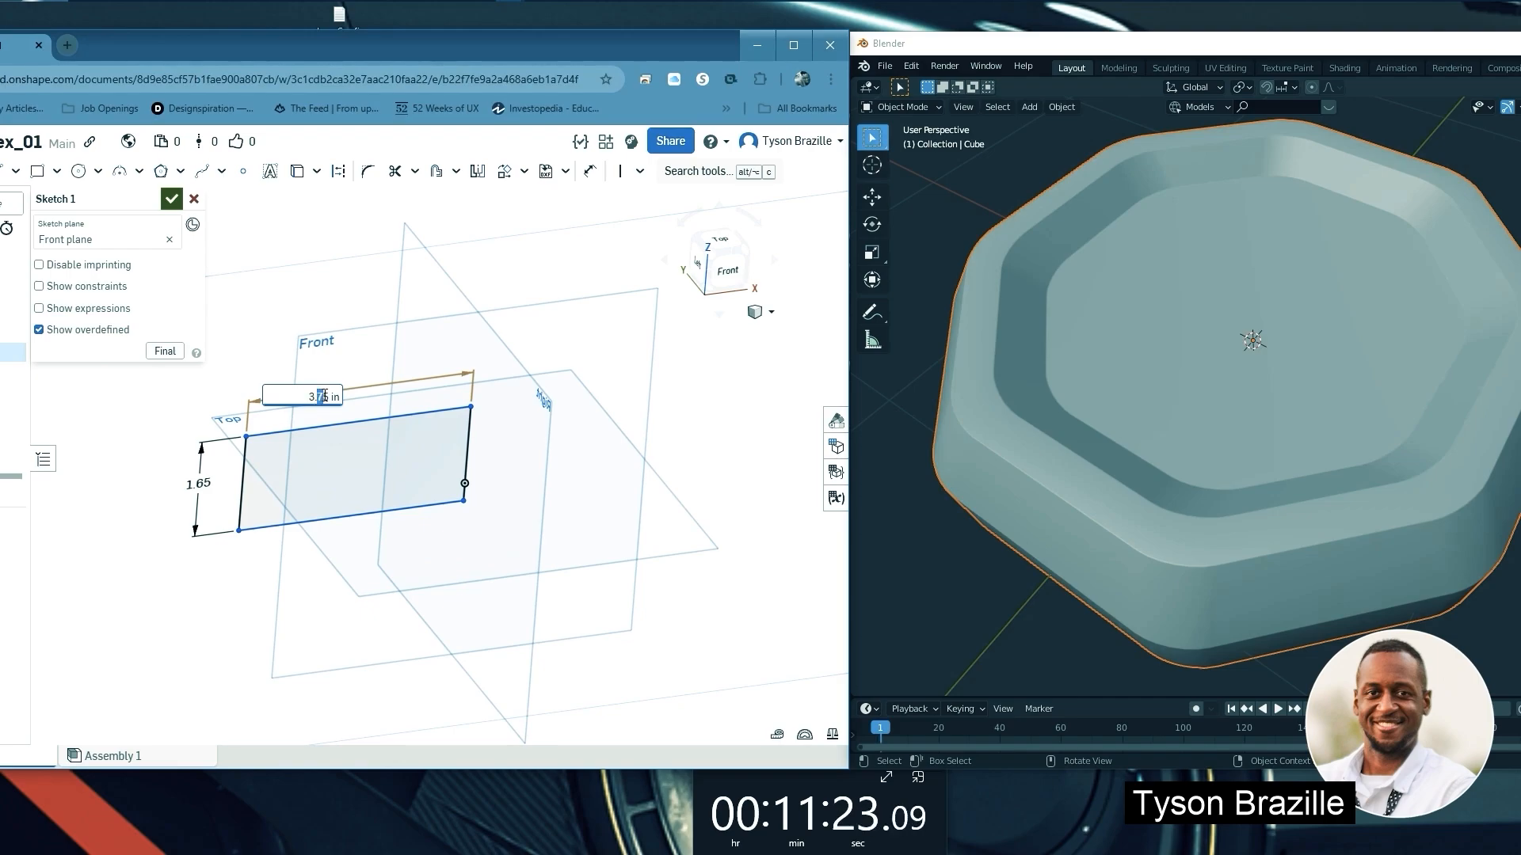
{"action": "type", "text": "92"}
{"action": "key", "text": "Return"}
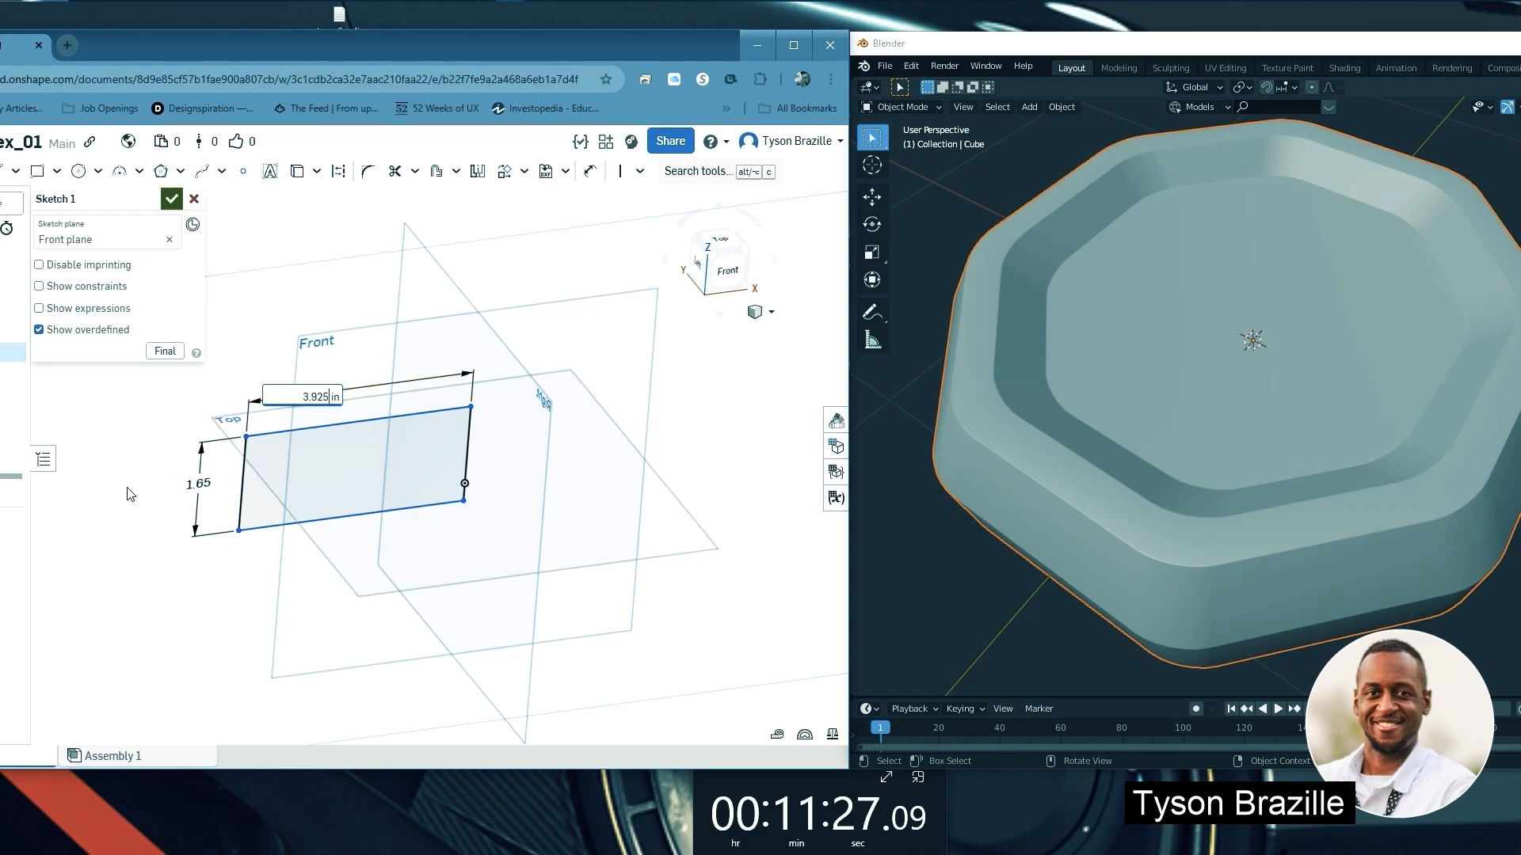
{"action": "left_click", "coordinate": [171, 199]}
{"action": "mouse_move", "coordinate": [550, 345]}
{"action": "right_mouse_down"}
{"action": "mouse_move", "coordinate": [491, 377]}
{"action": "mouse_move", "coordinate": [536, 359]}
{"action": "mouse_move", "coordinate": [550, 323]}
{"action": "mouse_move", "coordinate": [554, 349]}
{"action": "mouse_move", "coordinate": [537, 356]}
{"action": "right_mouse_up"}
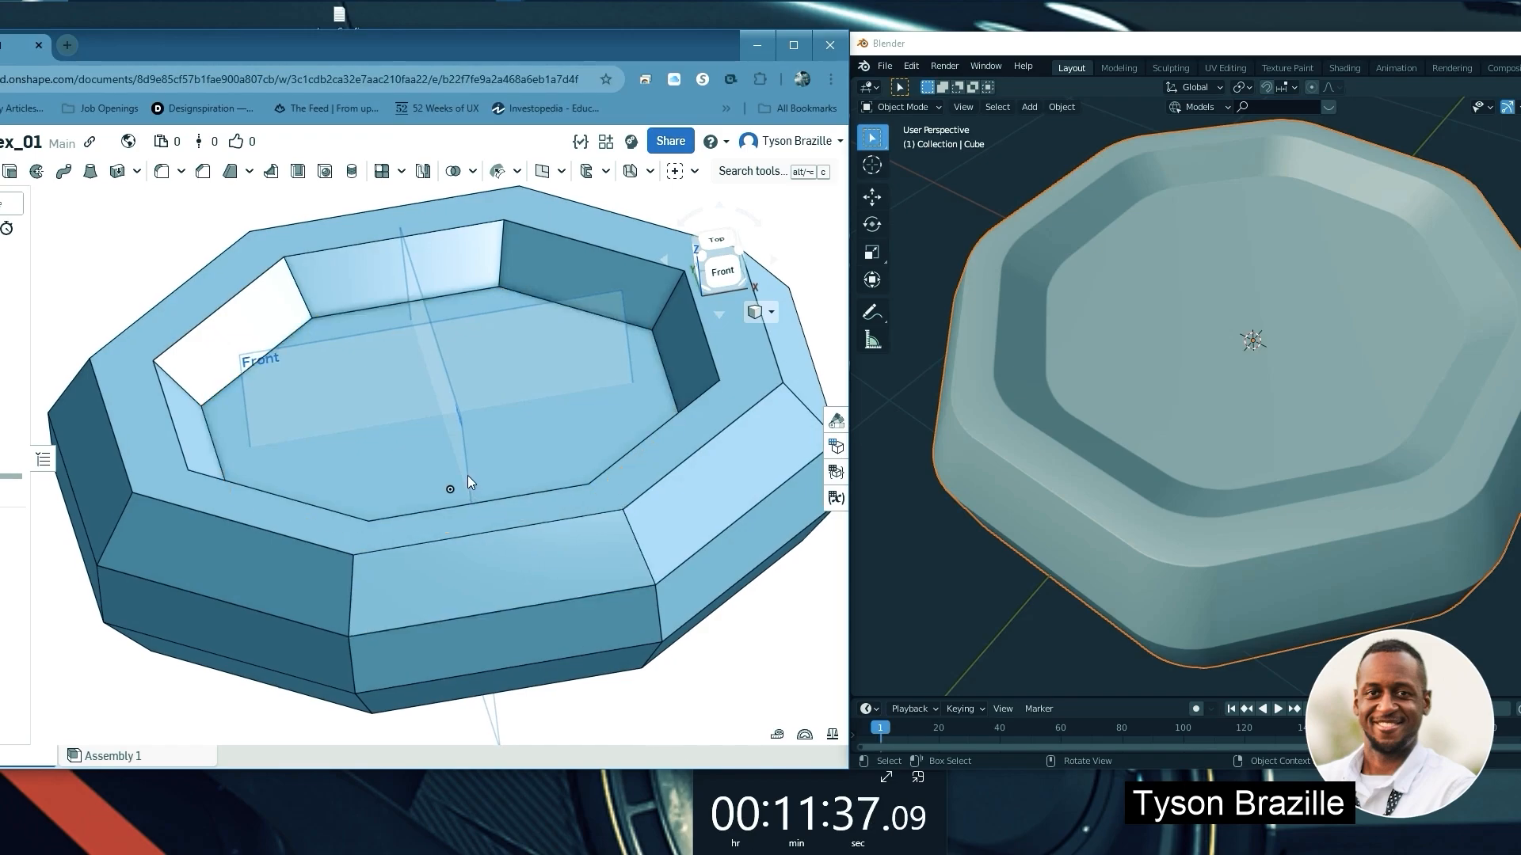
Start an edge fillet on the tray and compare its edges with the rounded edges of the Blender reference at a low angle
{"action": "right_click_drag", "start_coordinate": [467, 475], "coordinate": [499, 391]}
{"action": "key", "text": "shift+7"}
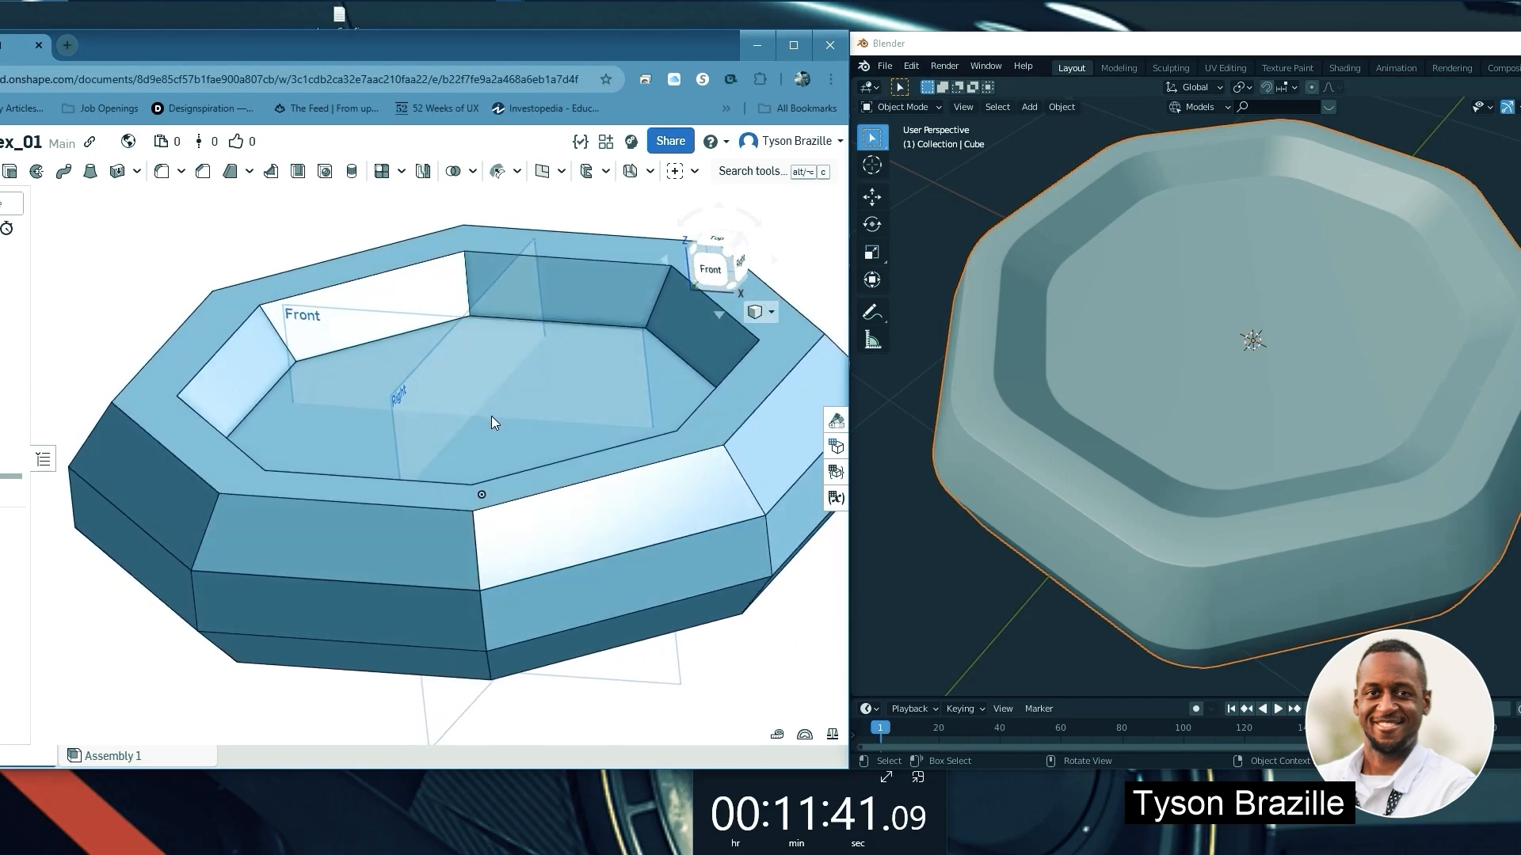
{"action": "left_click", "coordinate": [162, 176]}
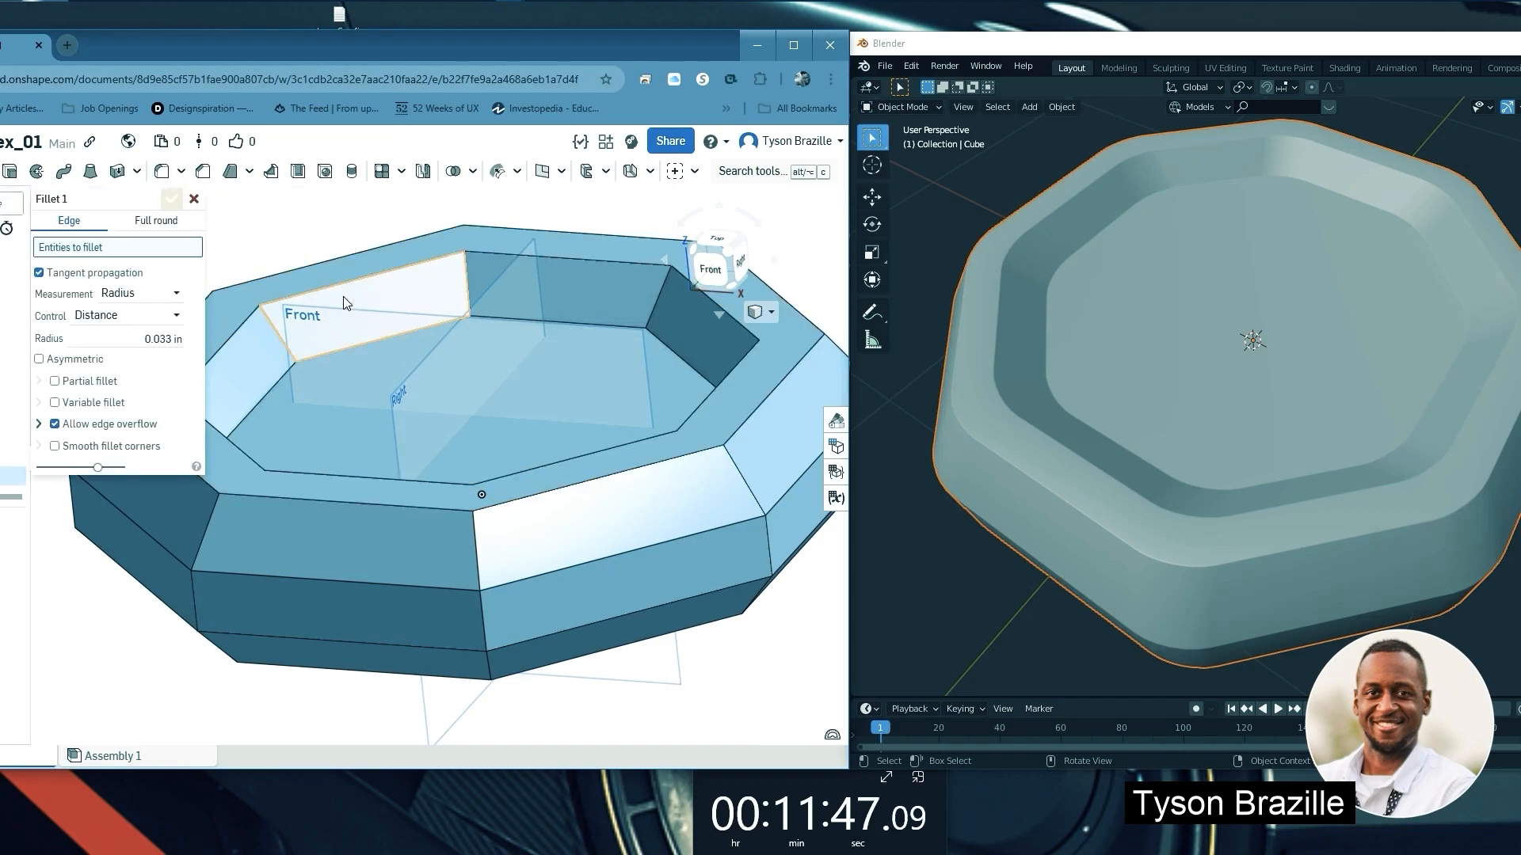
{"action": "middle_click_drag", "start_coordinate": [341, 295], "coordinate": [426, 301]}
{"action": "right_click_drag", "start_coordinate": [426, 301], "coordinate": [413, 384]}
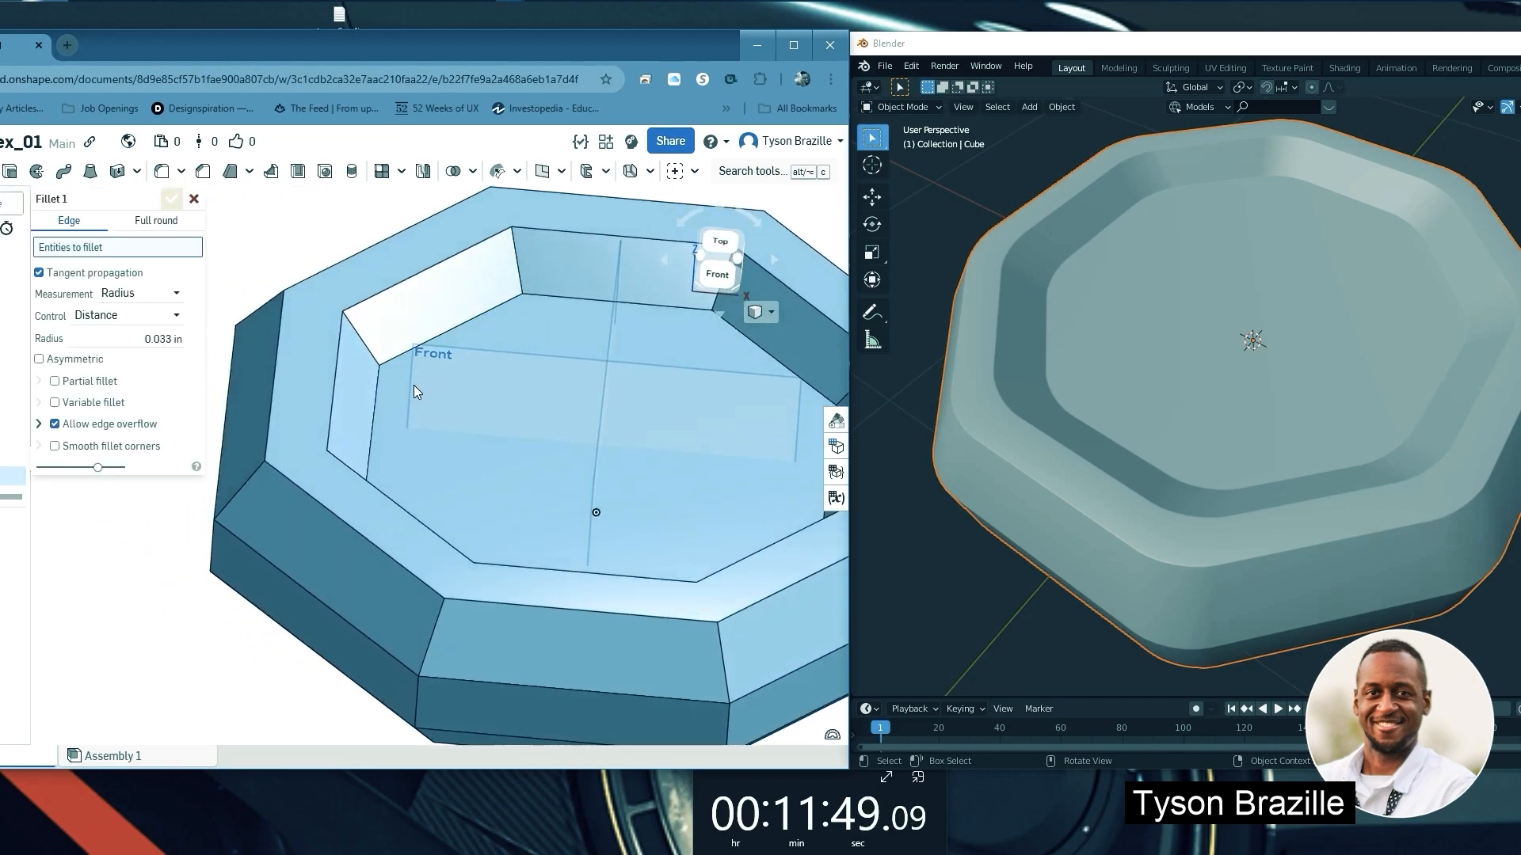
{"action": "left_click", "coordinate": [1111, 385]}
{"action": "middle_click_drag", "start_coordinate": [1171, 341], "coordinate": [1141, 434]}
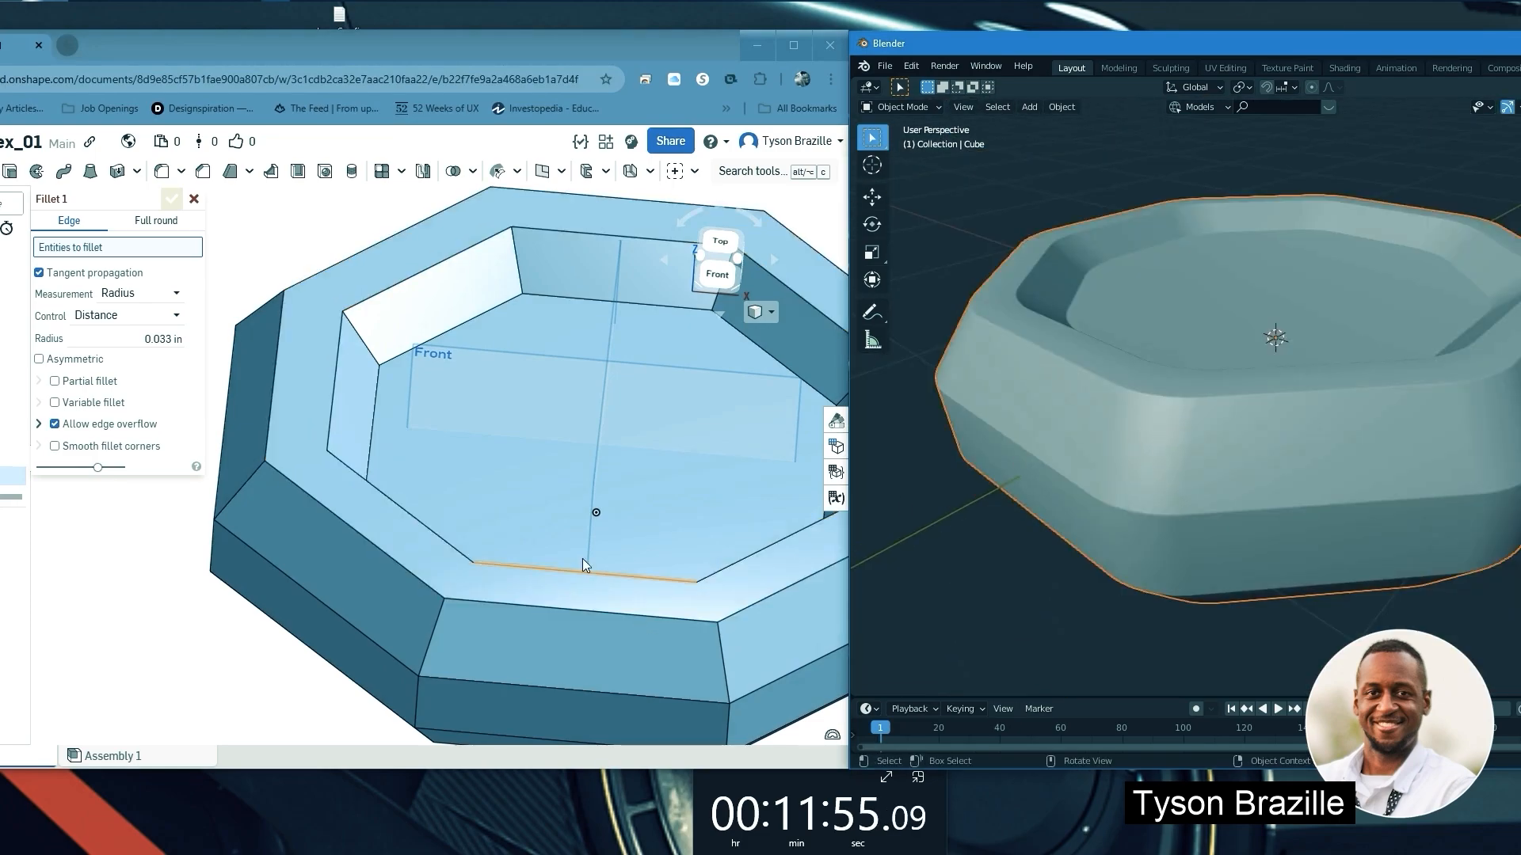
{"action": "right_click_drag", "start_coordinate": [583, 564], "coordinate": [511, 464]}
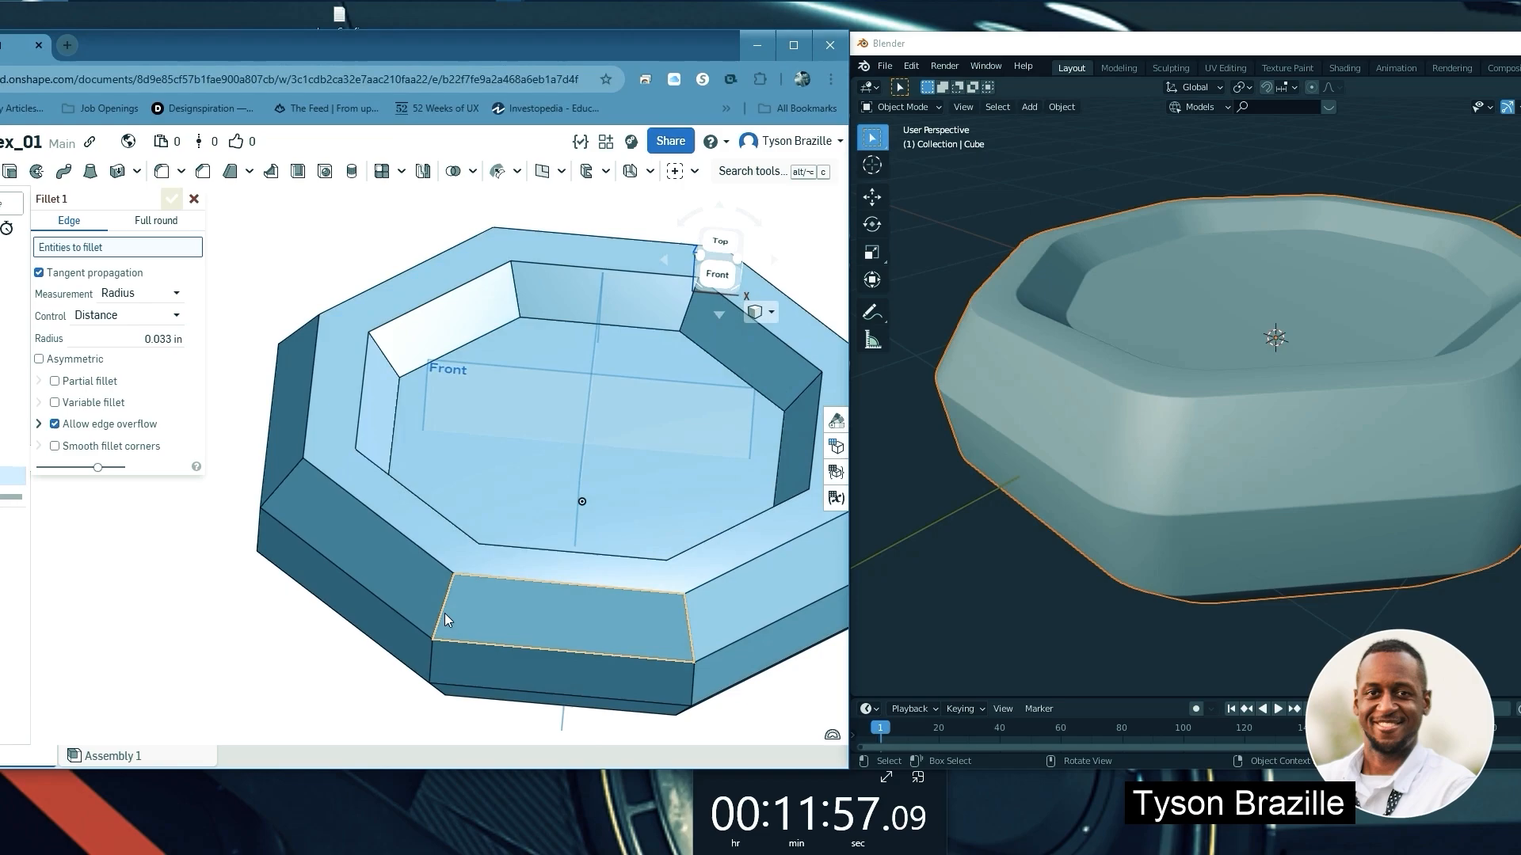
{"action": "scroll", "coordinate": [448, 602], "scroll_direction": "up", "scroll_amount": 3}
{"action": "right_click_drag", "start_coordinate": [435, 650], "coordinate": [518, 349]}
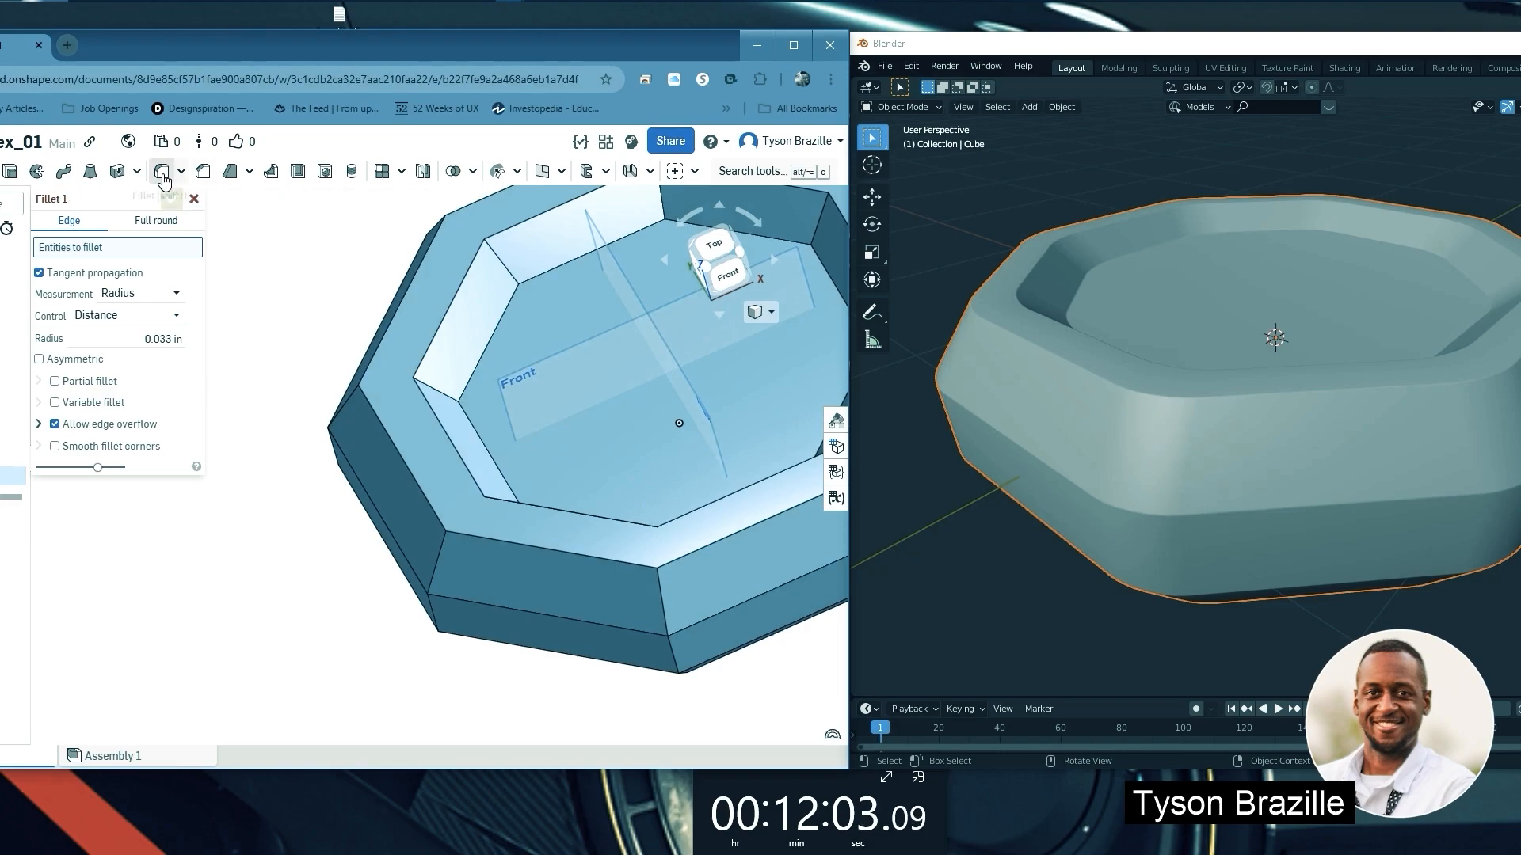
{"action": "scroll", "coordinate": [387, 393], "scroll_direction": "up", "scroll_amount": 2}
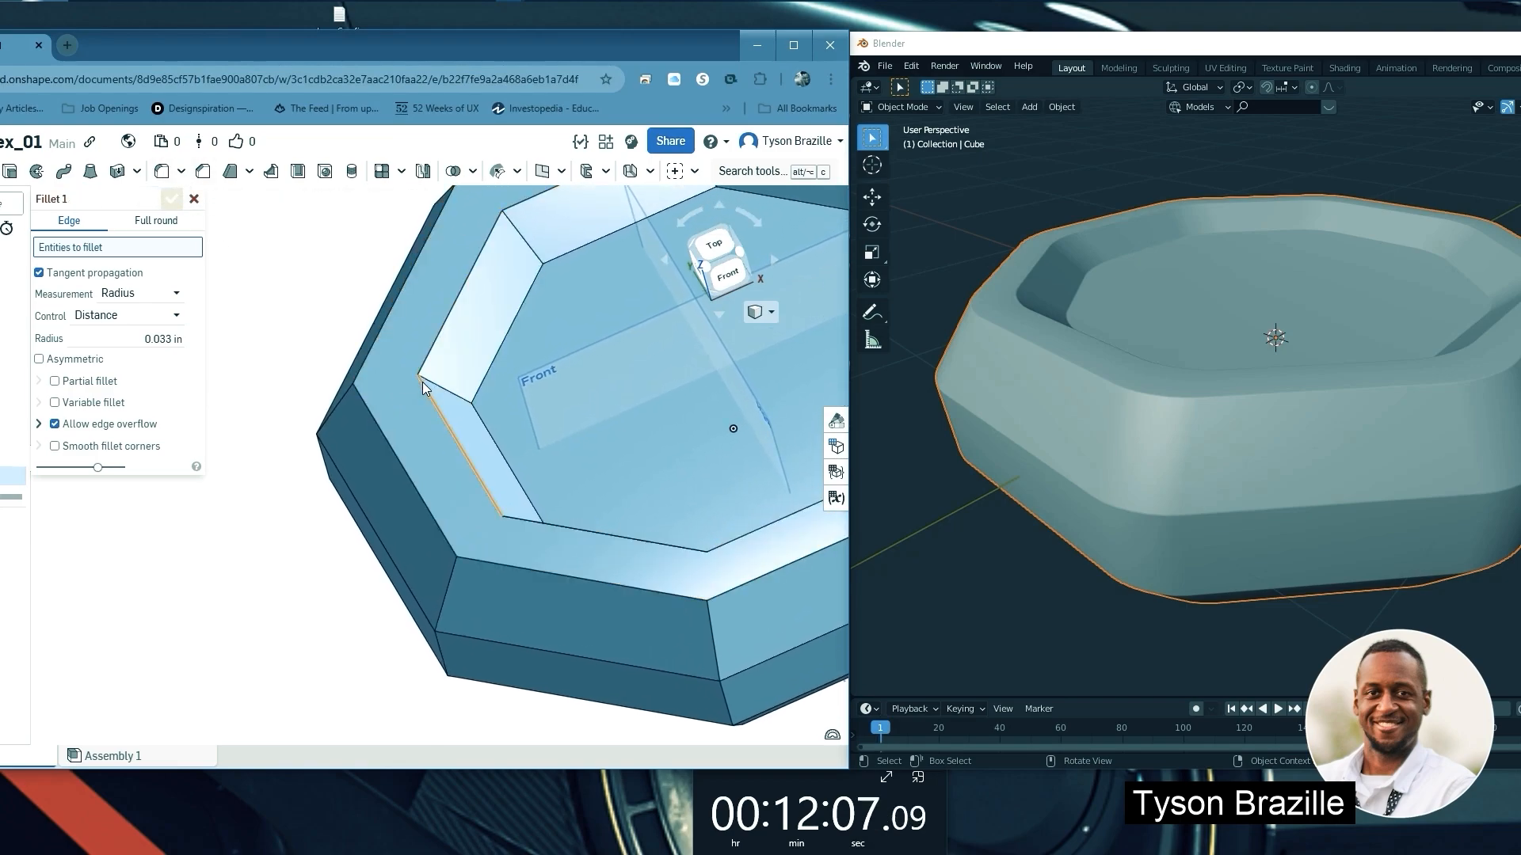
{"action": "left_click", "coordinate": [421, 382]}
{"action": "left_click", "coordinate": [426, 347]}
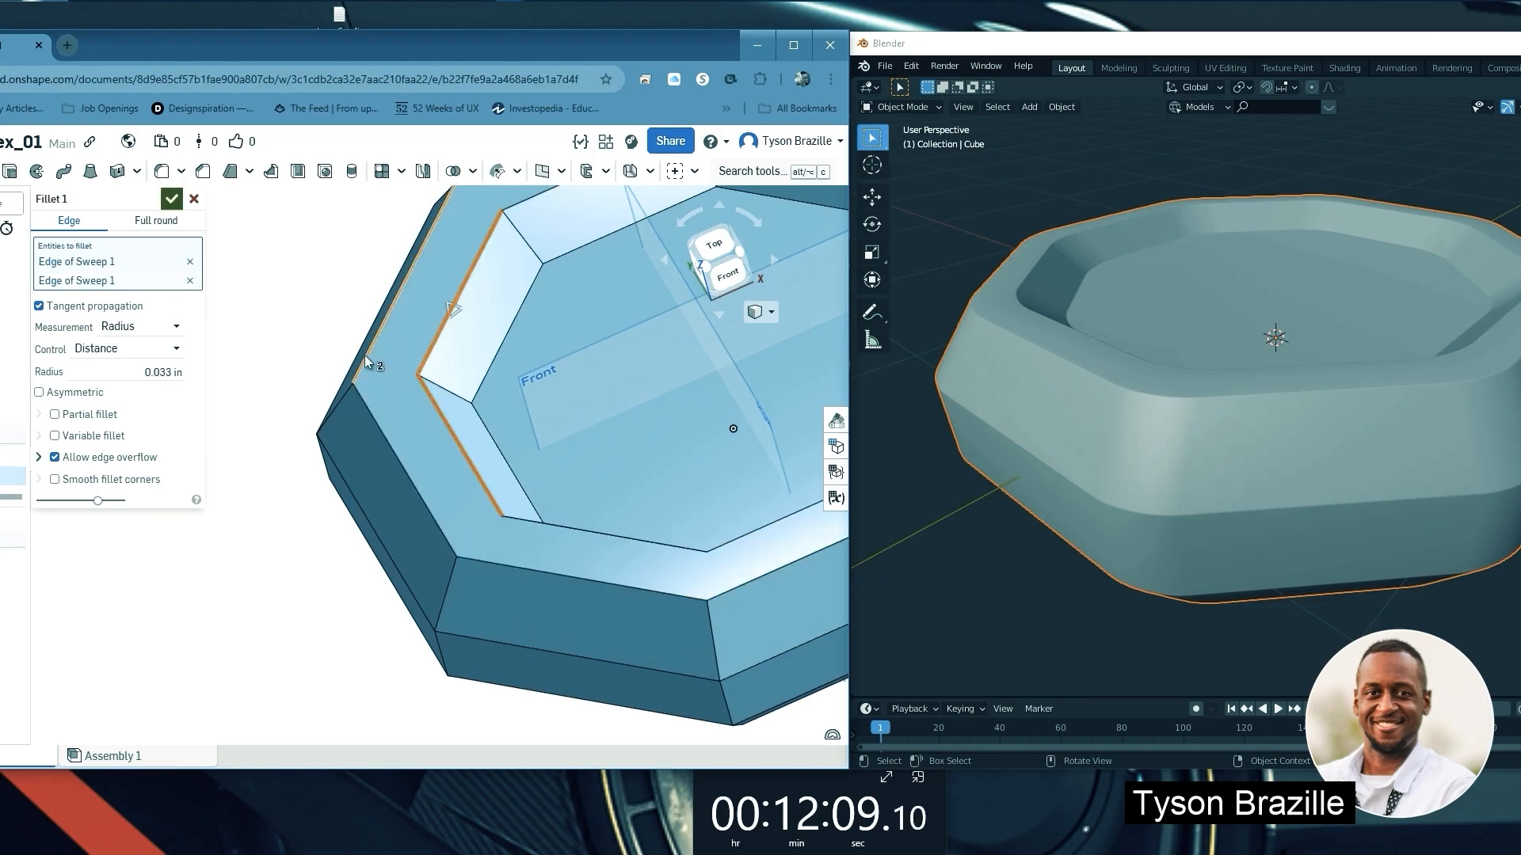
{"action": "scroll", "coordinate": [361, 353], "scroll_direction": "down", "scroll_amount": 2}
{"action": "scroll", "coordinate": [499, 236], "scroll_direction": "up", "scroll_amount": 2}
{"action": "left_click", "coordinate": [496, 236]}
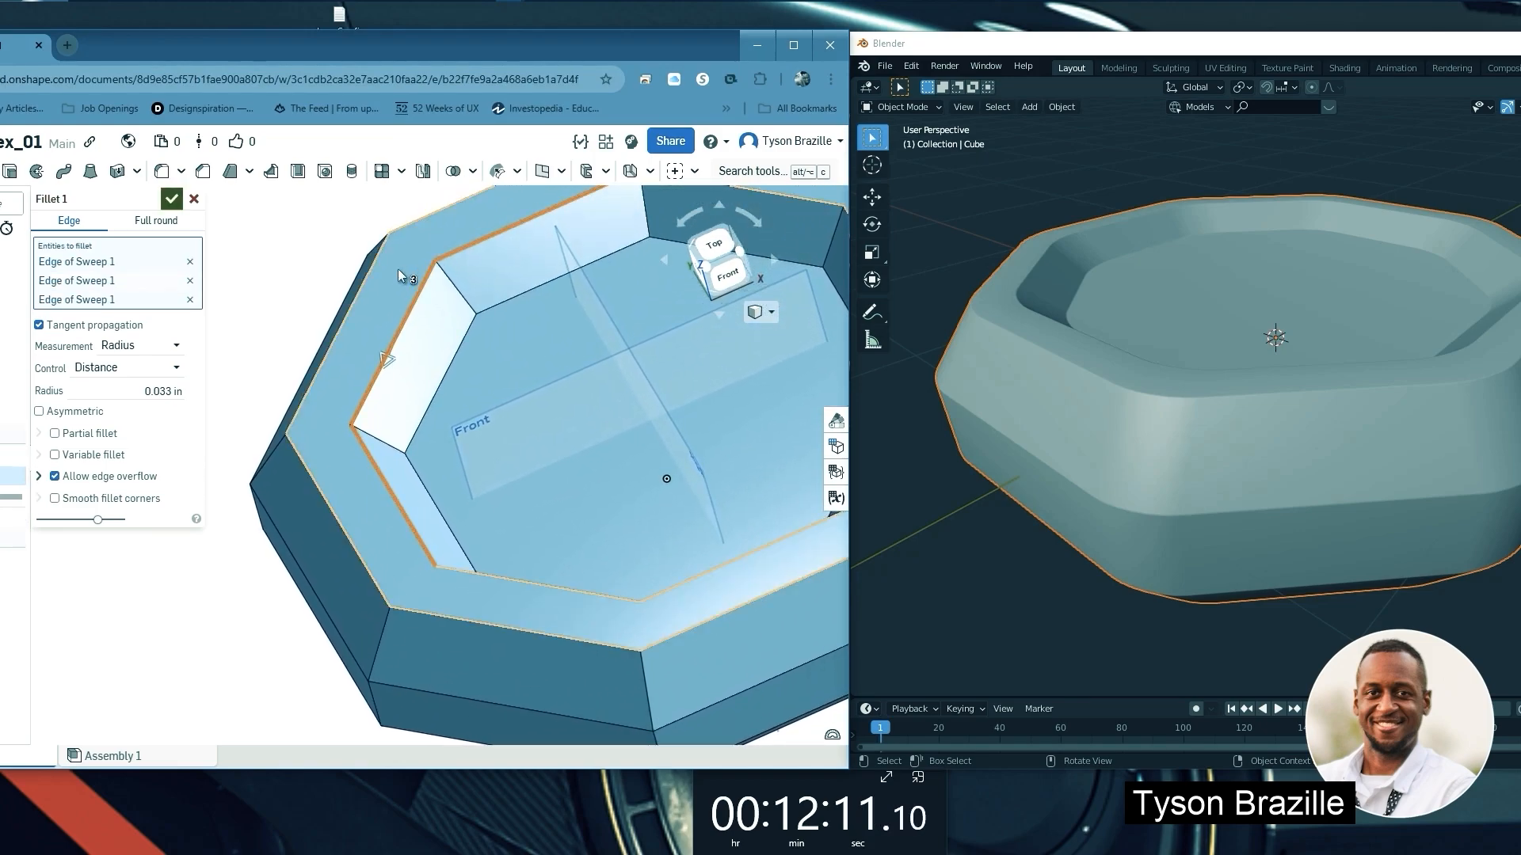
{"action": "scroll", "coordinate": [397, 269], "scroll_direction": "down", "scroll_amount": 2}
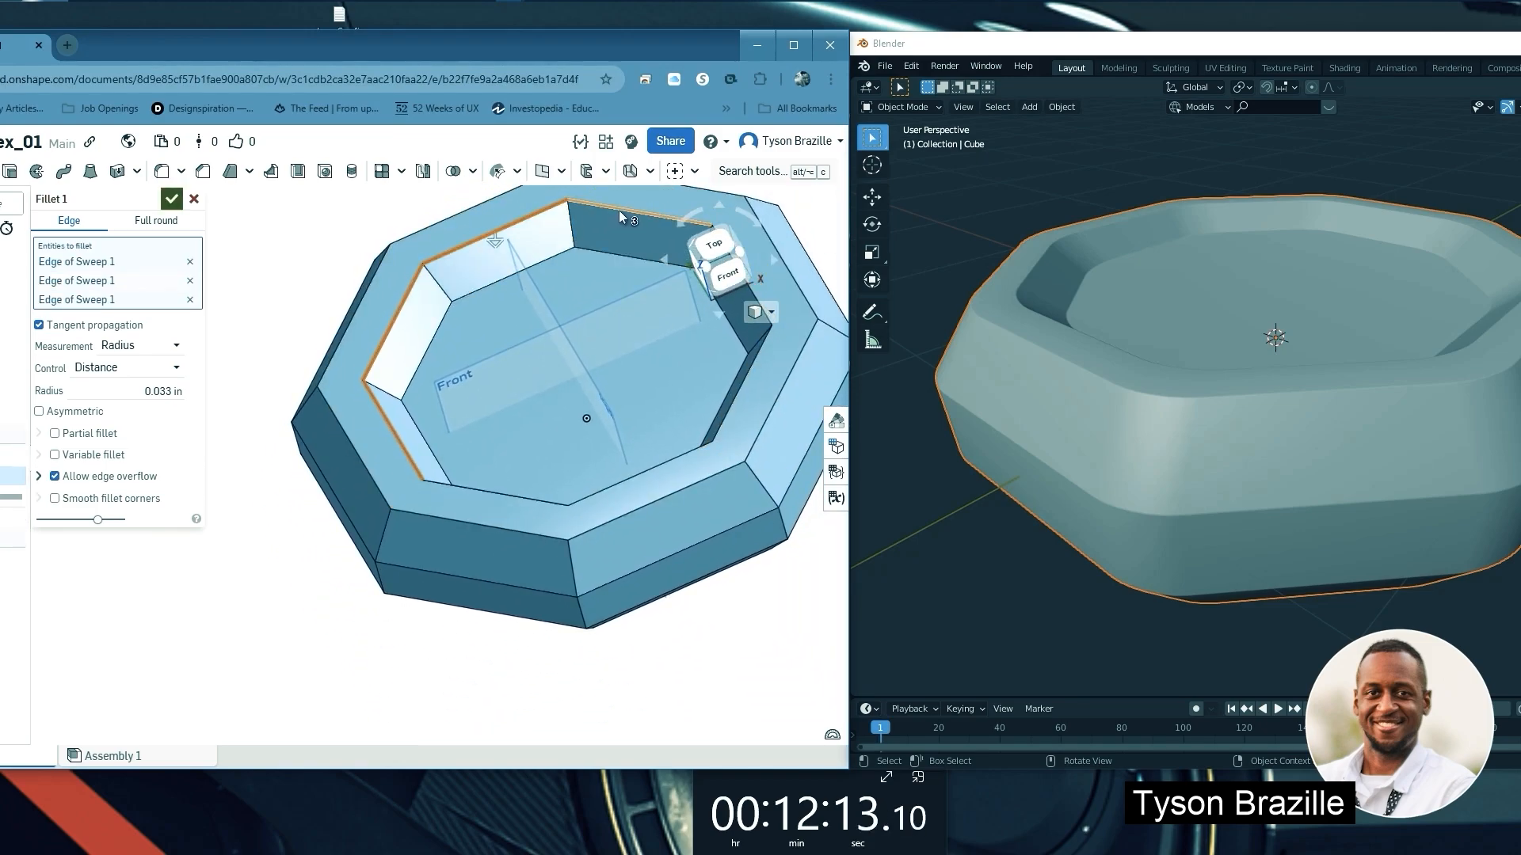
{"action": "left_click", "coordinate": [190, 300]}
{"action": "left_click", "coordinate": [190, 281]}
{"action": "left_click", "coordinate": [190, 261]}
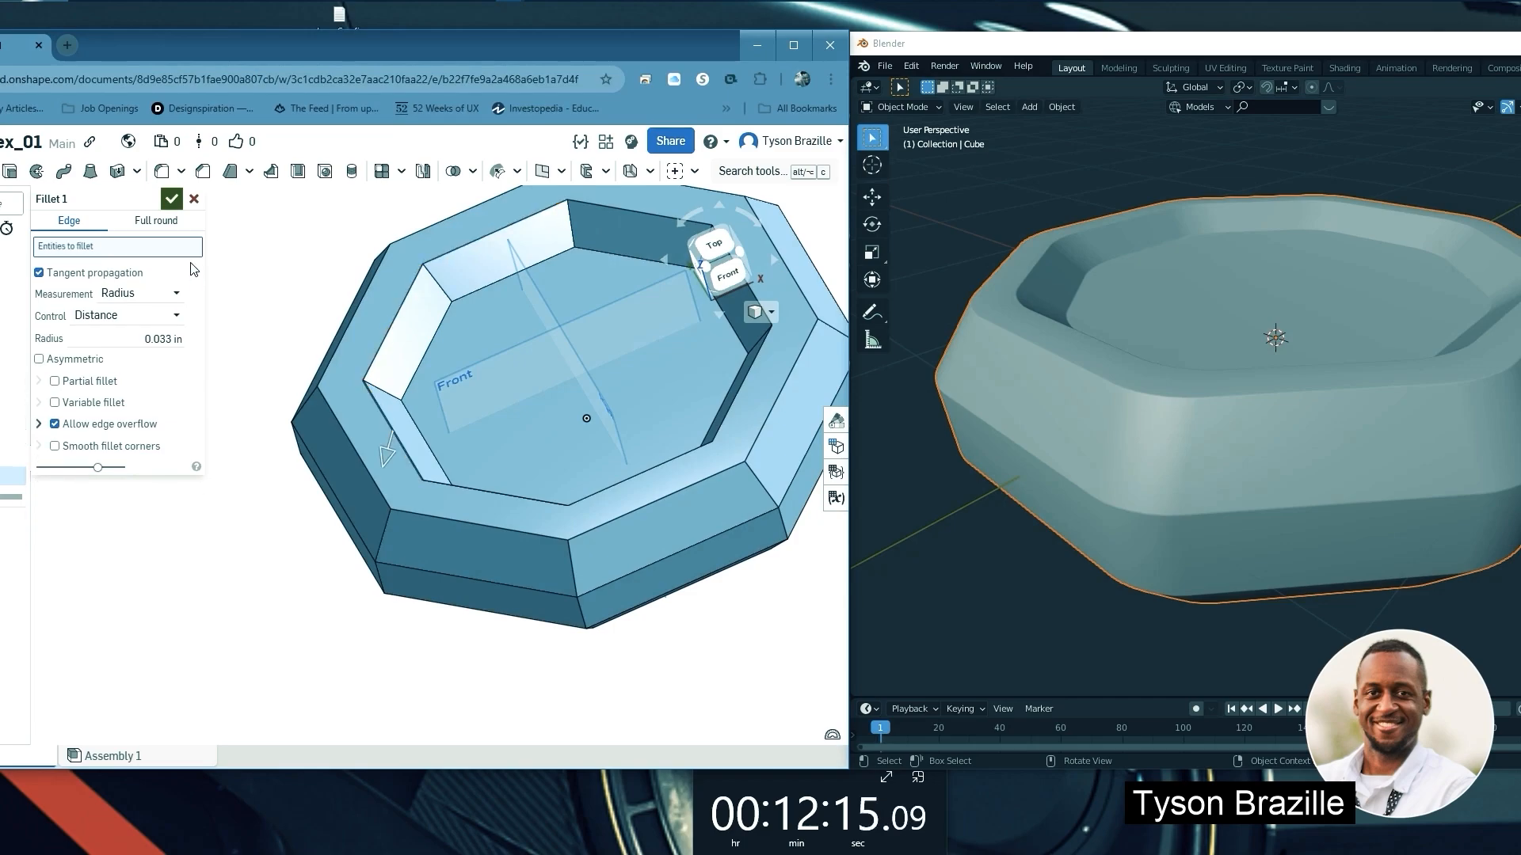
{"action": "left_click", "coordinate": [377, 318]}
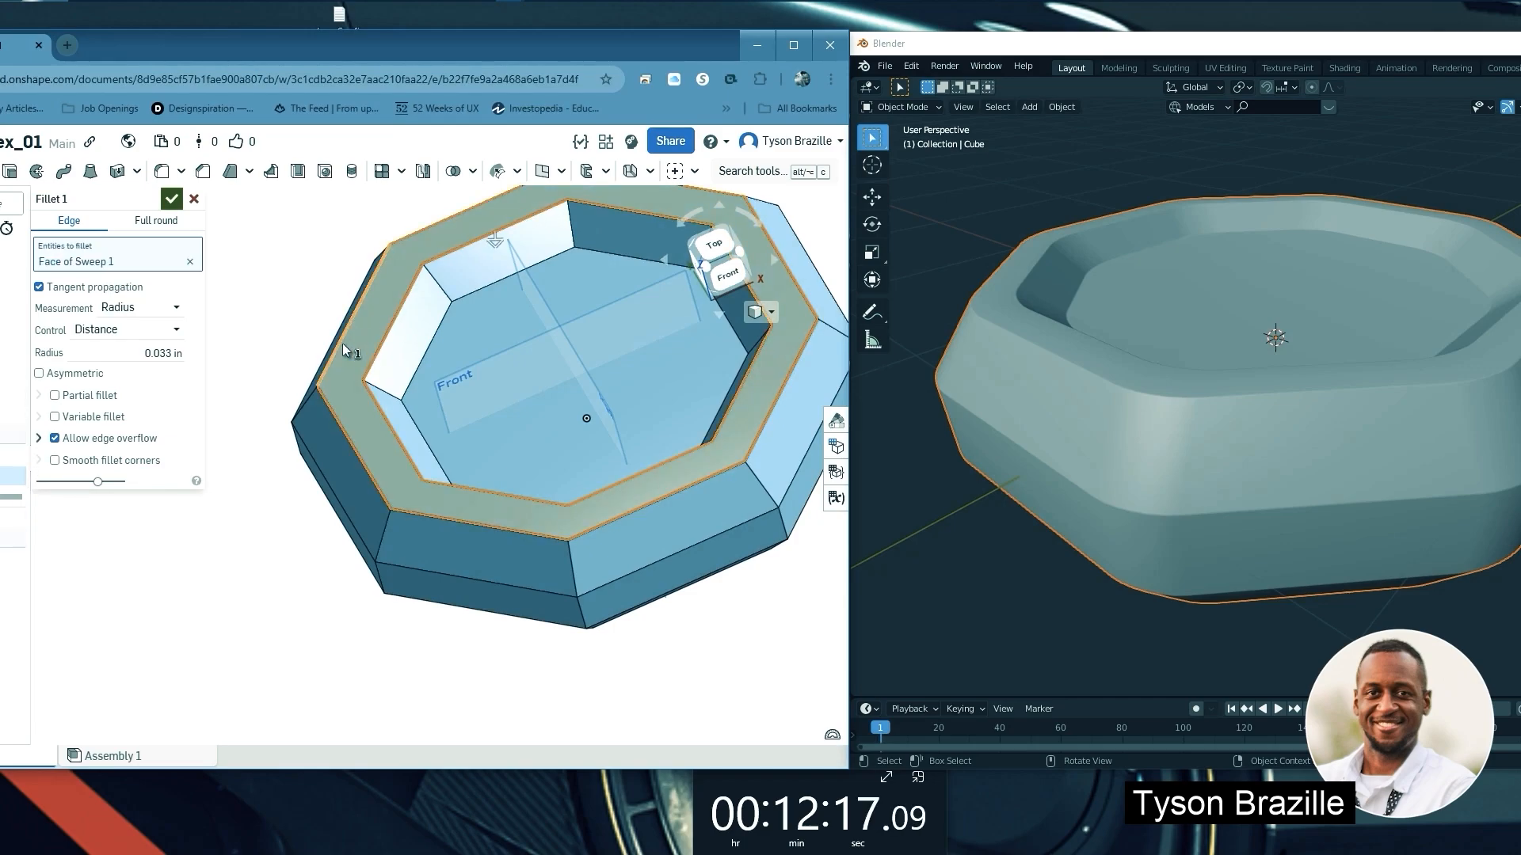
{"action": "scroll", "coordinate": [342, 343], "scroll_direction": "down", "scroll_amount": 2}
{"action": "scroll", "coordinate": [419, 293], "scroll_direction": "up", "scroll_amount": 2}
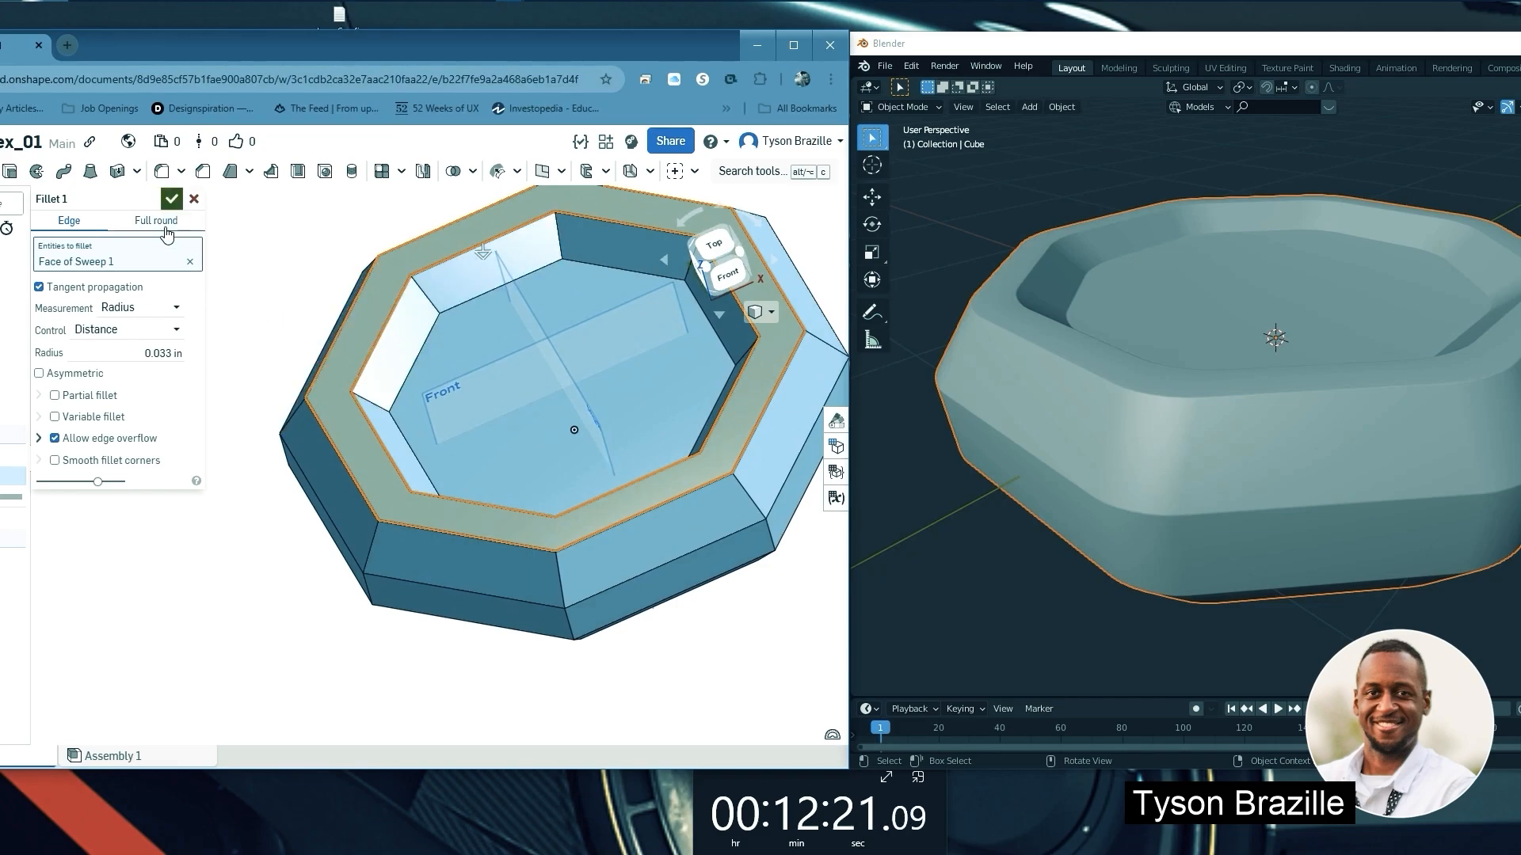
{"action": "left_click", "coordinate": [190, 261]}
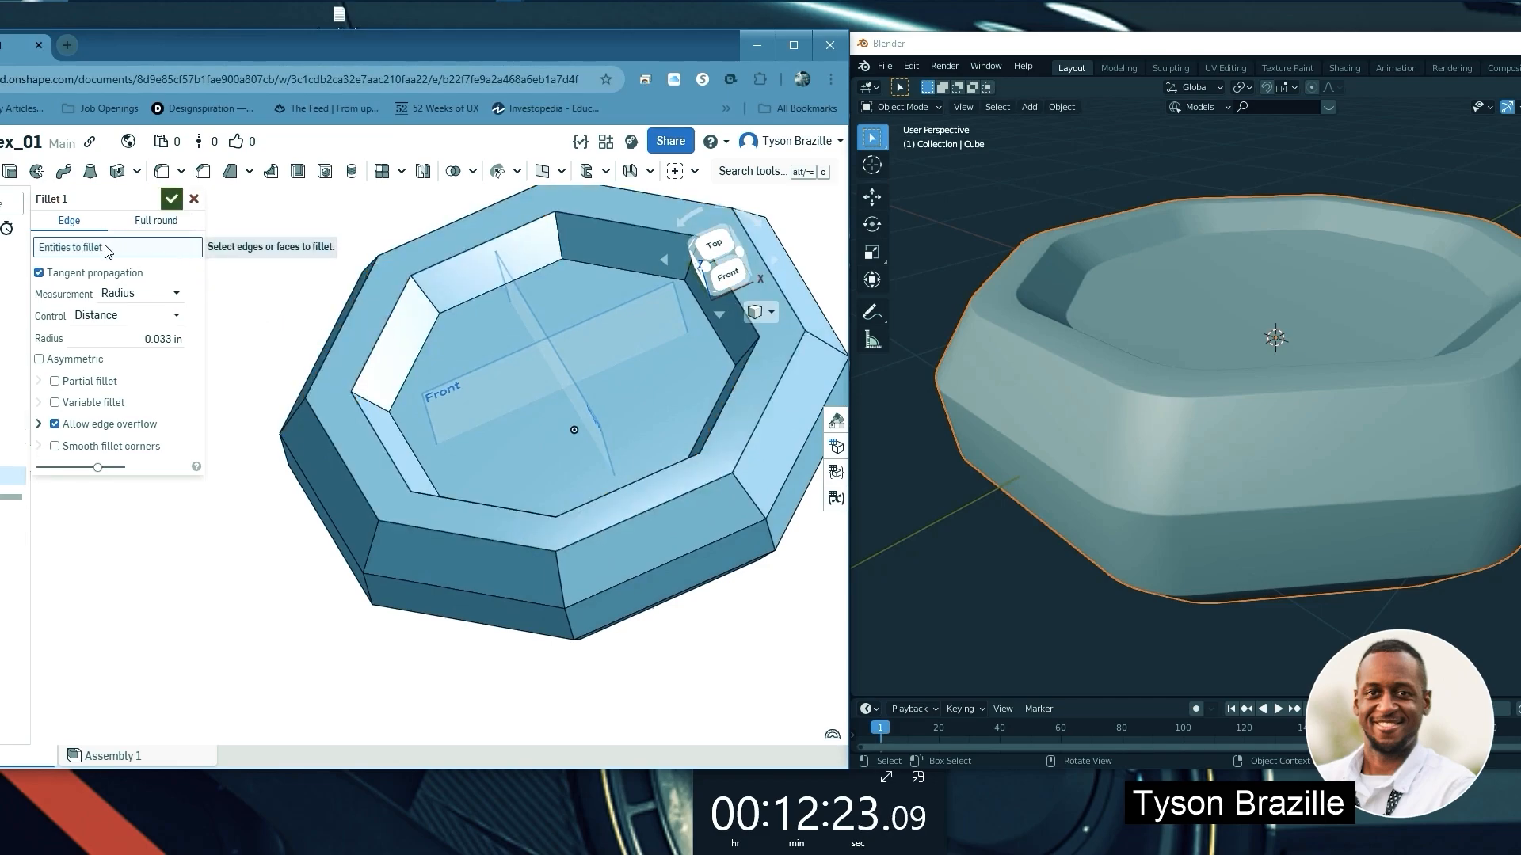
Select all eight inner edges of the top rim, around the tray opening, for the fillet
{"action": "scroll", "coordinate": [360, 345], "scroll_direction": "up", "scroll_amount": 2}
{"action": "left_click", "coordinate": [358, 373]}
{"action": "scroll", "coordinate": [482, 287], "scroll_direction": "down", "scroll_amount": 2}
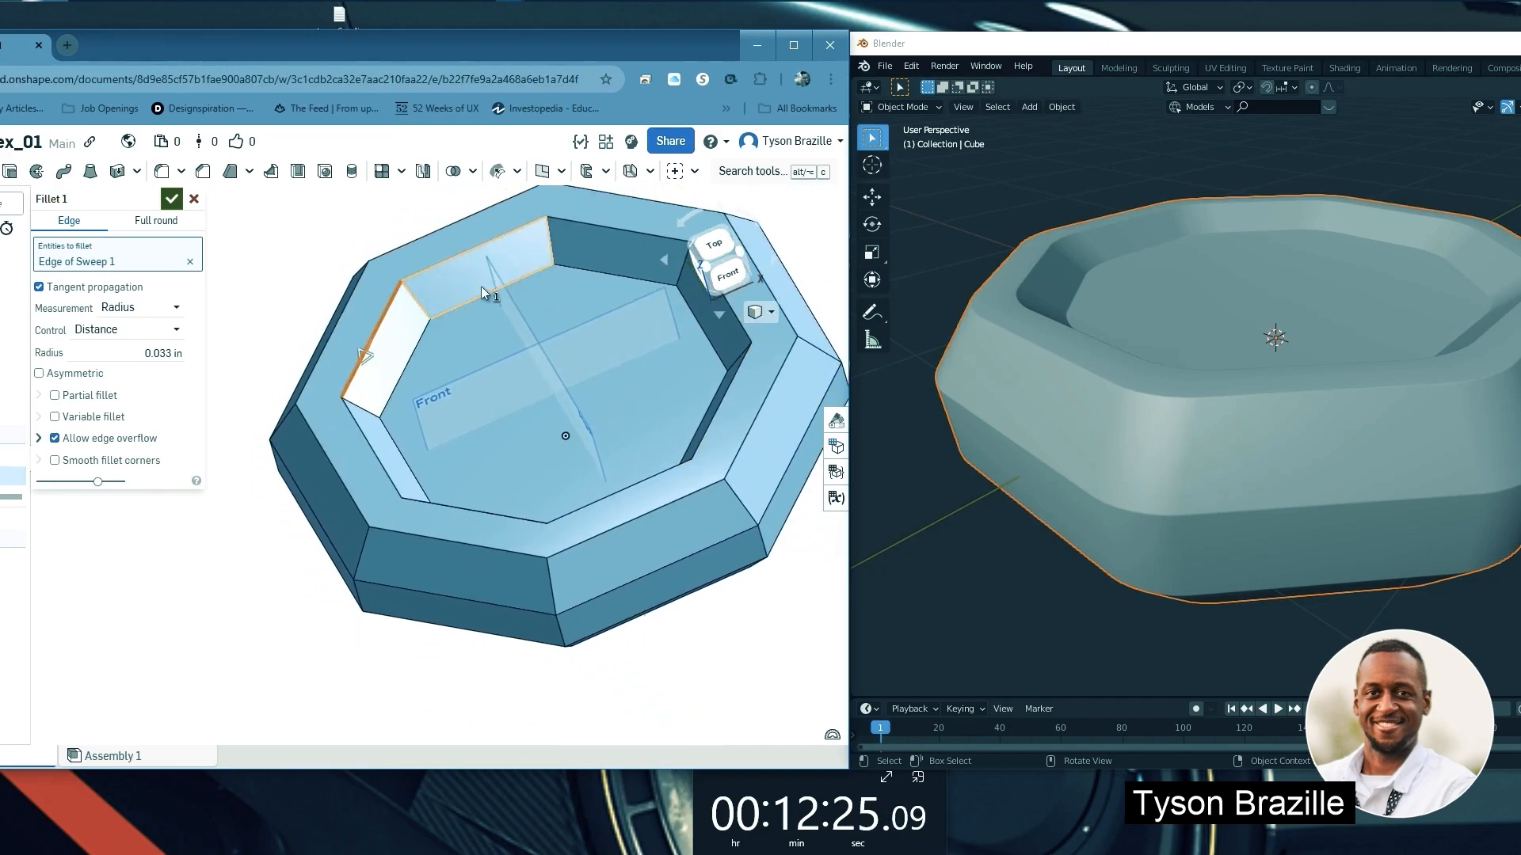
{"action": "left_click", "coordinate": [491, 239]}
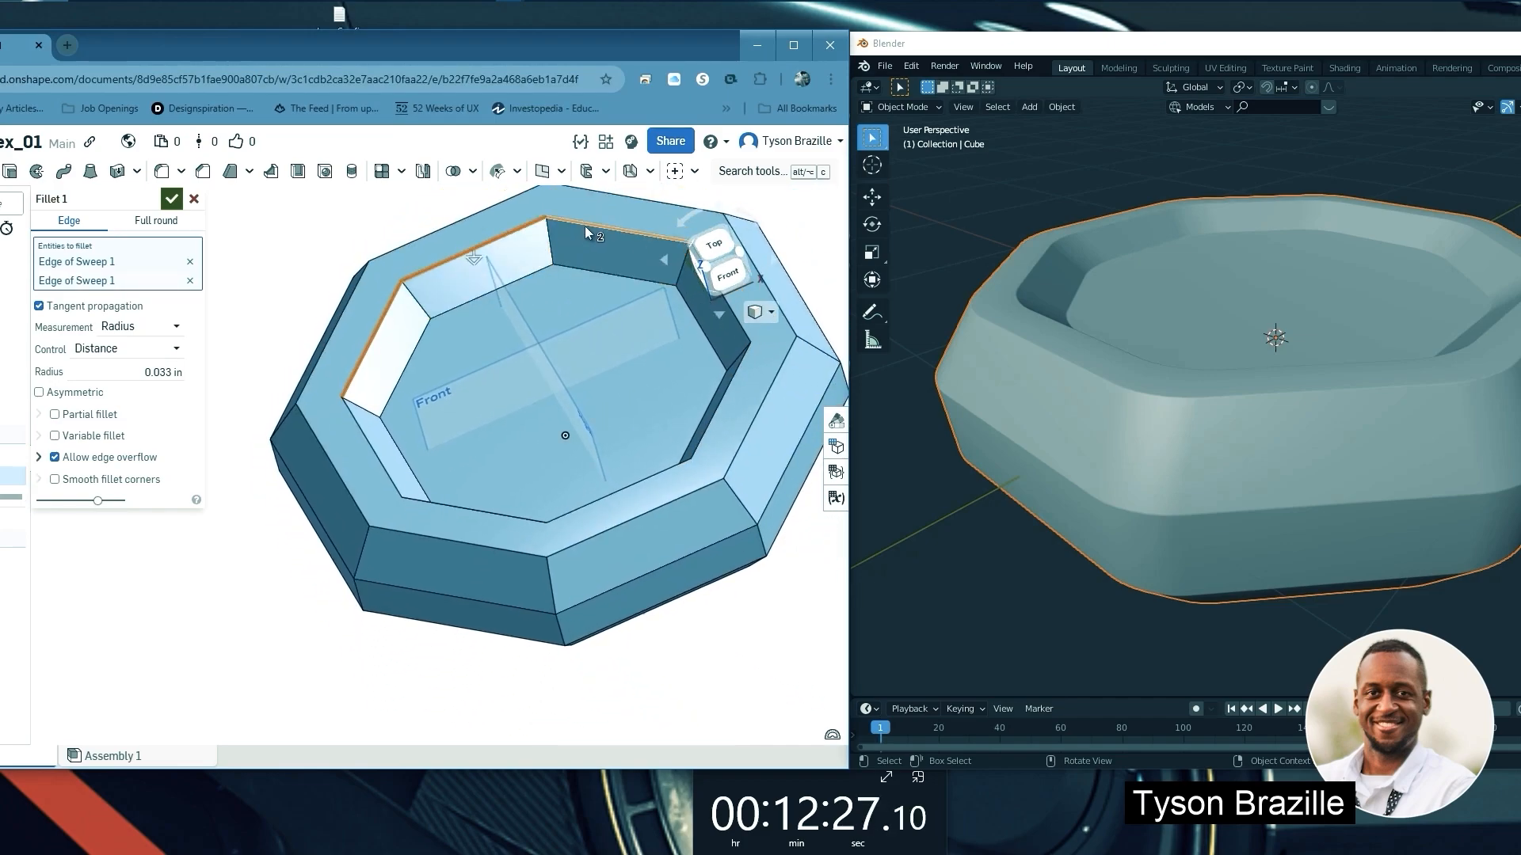
{"action": "left_click", "coordinate": [585, 226]}
{"action": "scroll", "coordinate": [459, 266], "scroll_direction": "down", "scroll_amount": 1}
{"action": "left_click", "coordinate": [703, 311]}
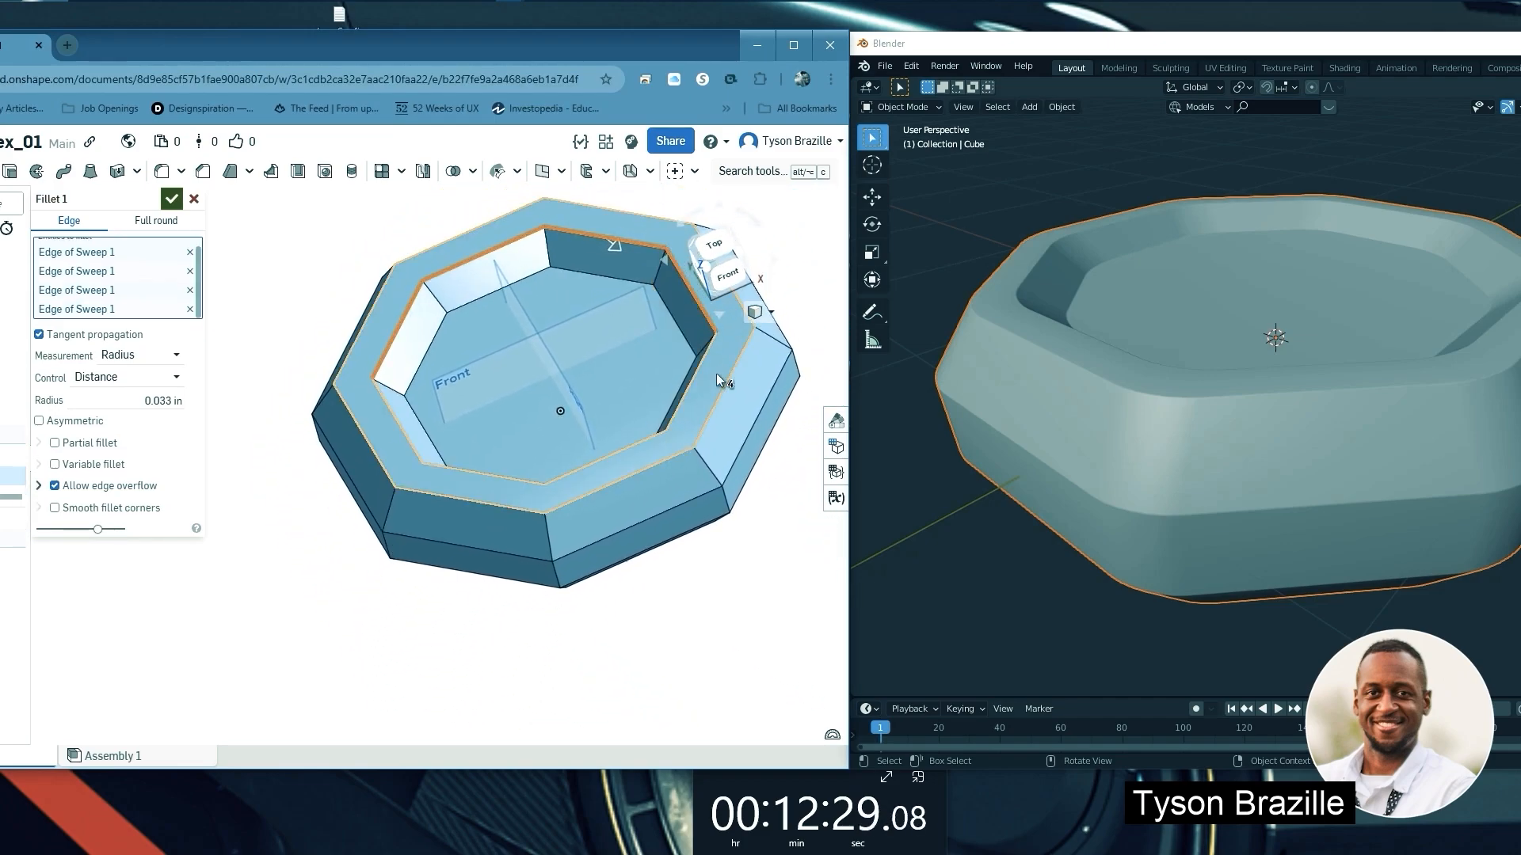
{"action": "left_click", "coordinate": [701, 379]}
{"action": "left_click", "coordinate": [659, 434]}
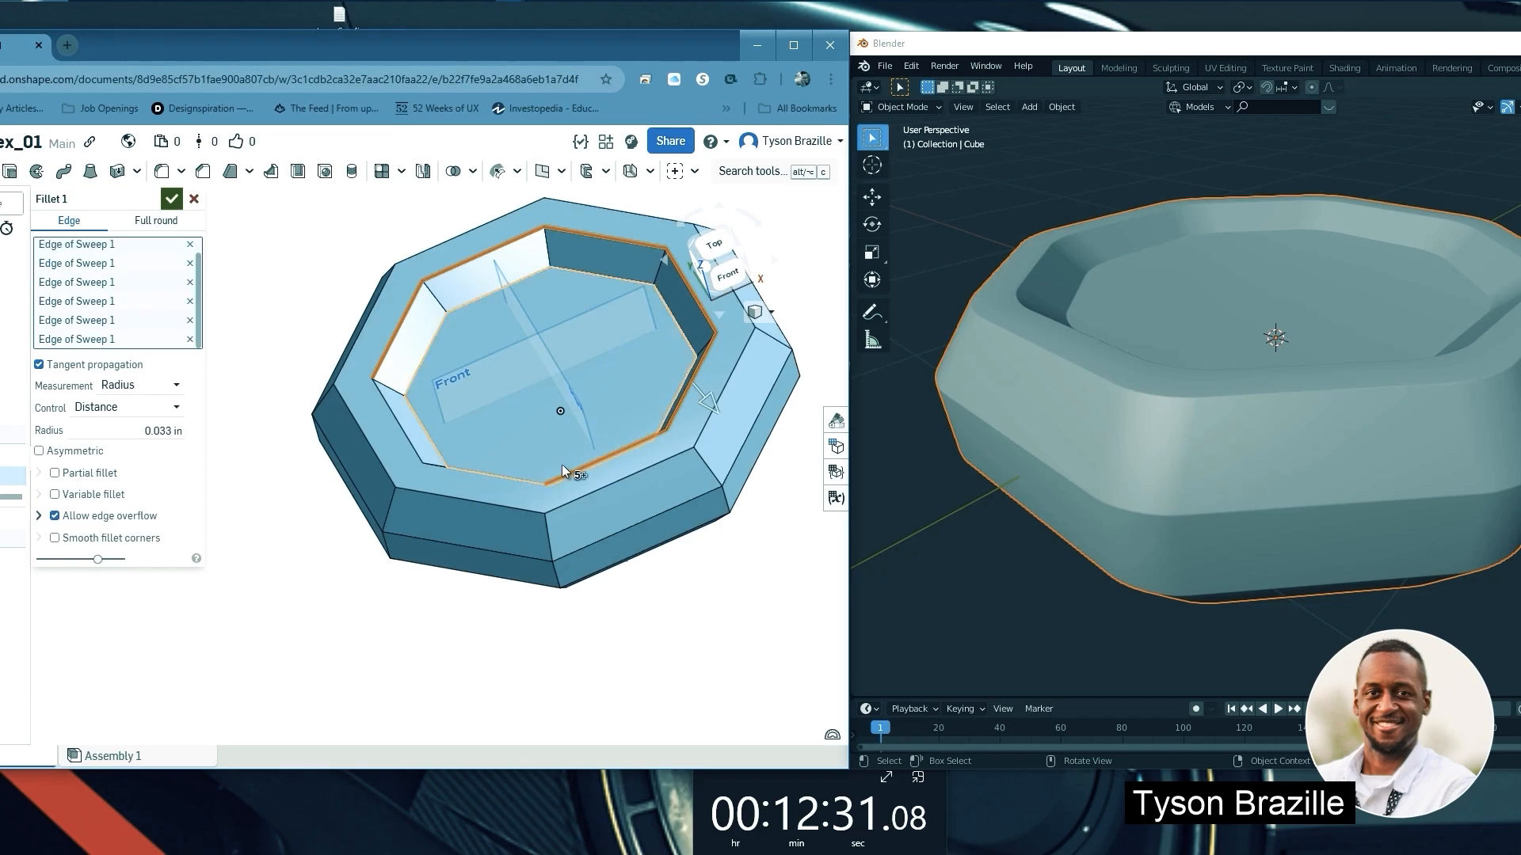
{"action": "left_click", "coordinate": [523, 478]}
{"action": "left_click", "coordinate": [390, 411]}
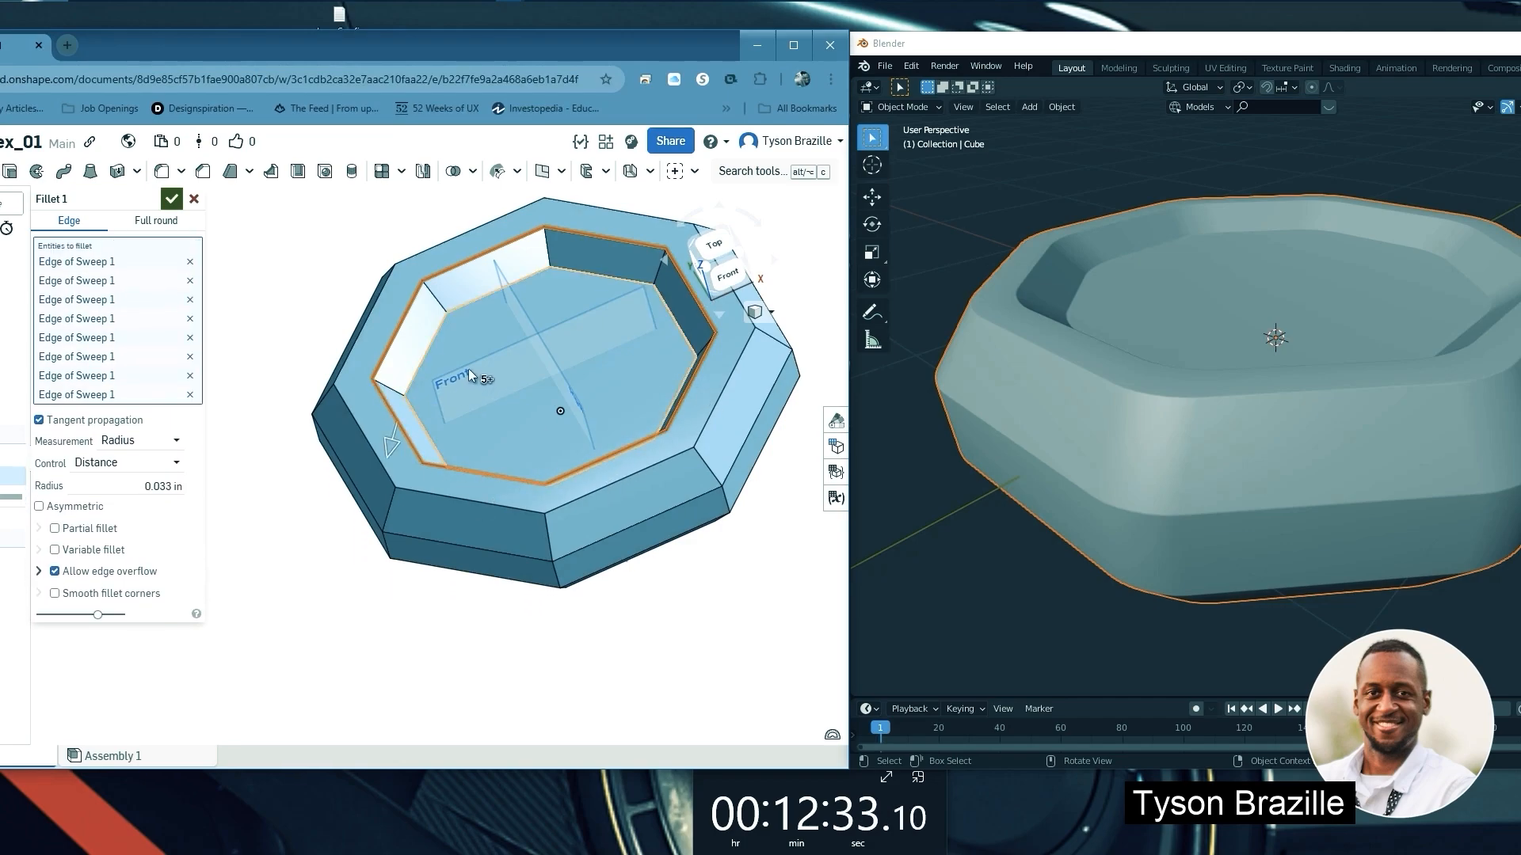
Add the inner edges of the ring's bottom face, around the recess on the underside, to the fillet selection
{"action": "right_click_drag", "start_coordinate": [468, 368], "coordinate": [493, 467]}
{"action": "left_click", "coordinate": [495, 466]}
{"action": "left_click", "coordinate": [576, 459]}
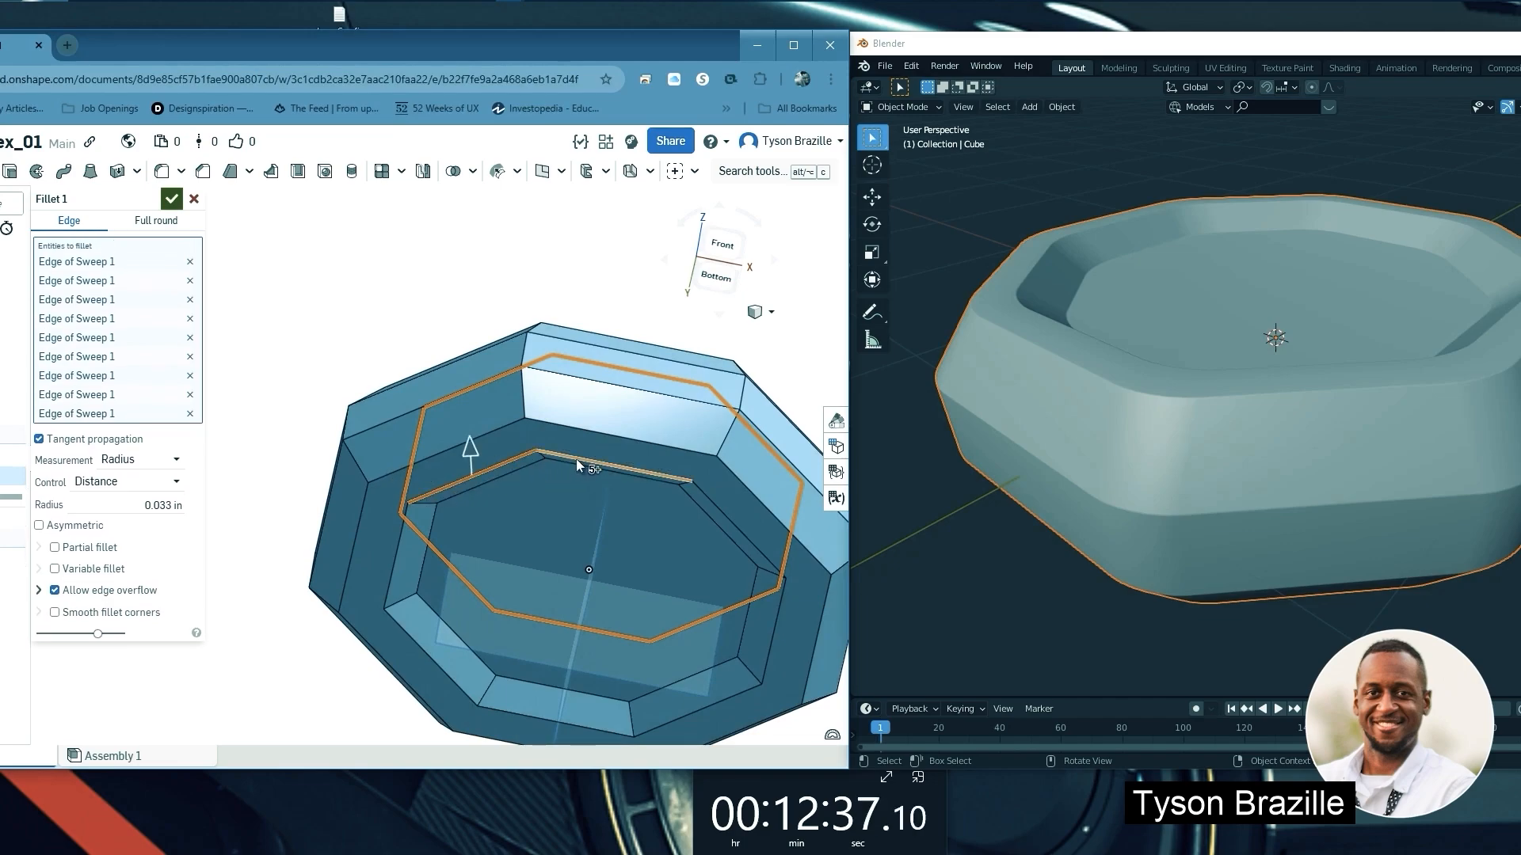
{"action": "left_click", "coordinate": [730, 700]}
{"action": "left_click", "coordinate": [456, 686]}
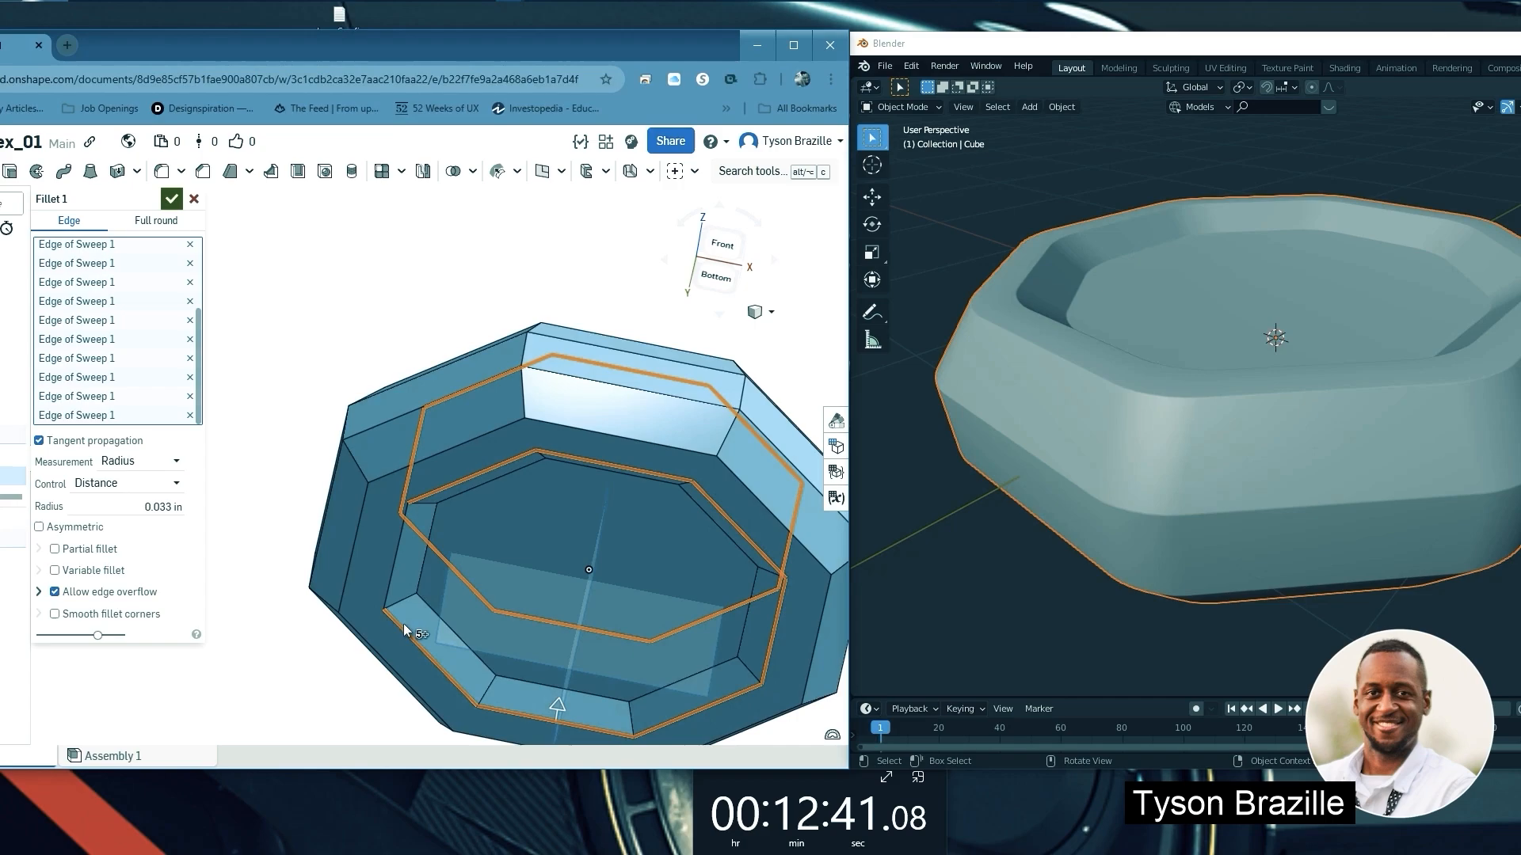
Add the outer edges all around the top rim to the fillet selection
{"action": "right_click_drag", "start_coordinate": [456, 346], "coordinate": [461, 421]}
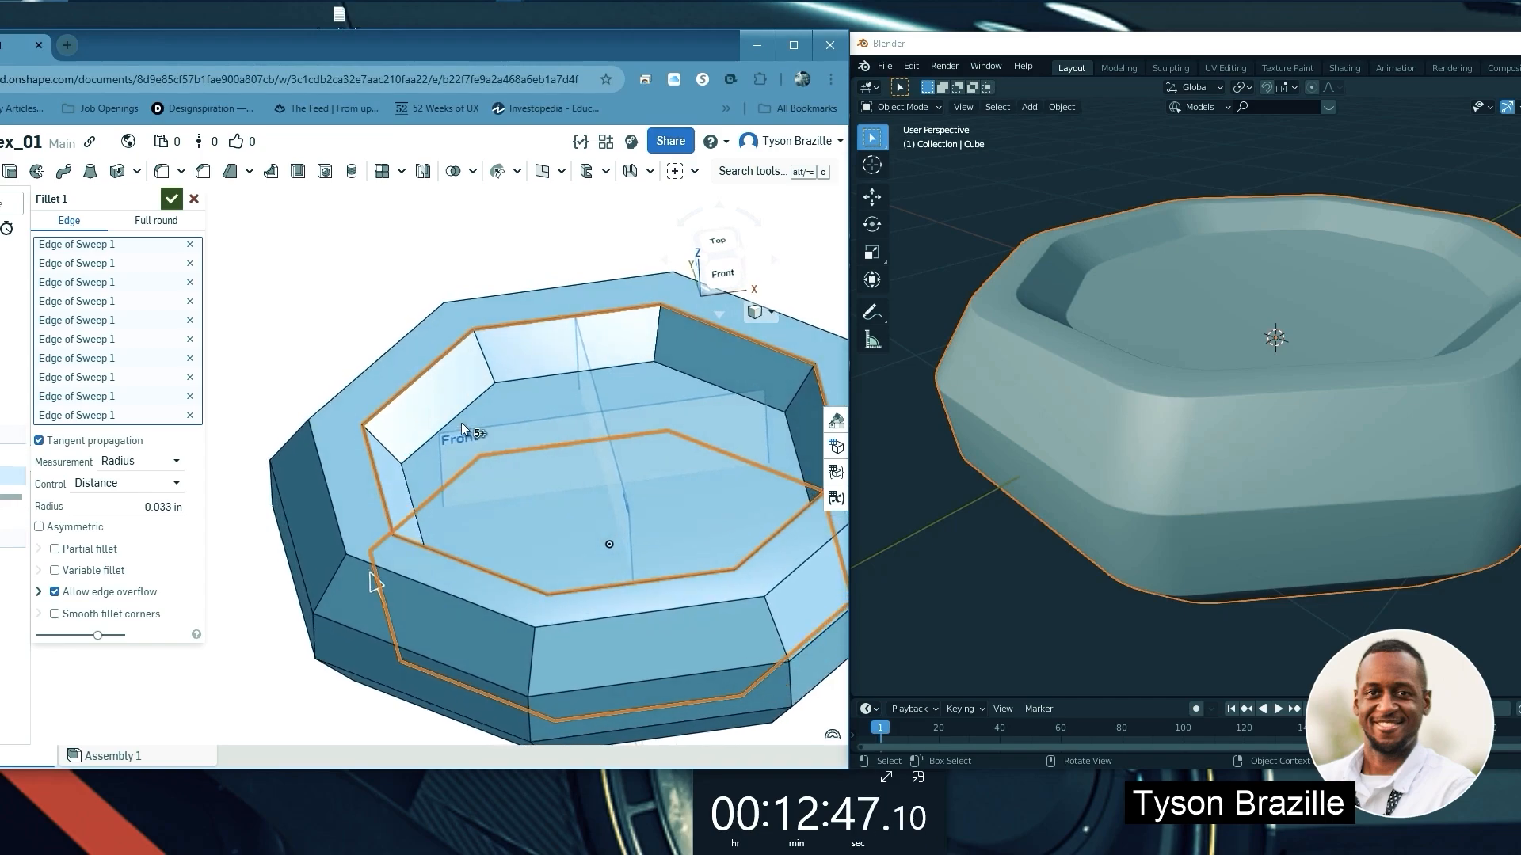
{"action": "left_click", "coordinate": [331, 507]}
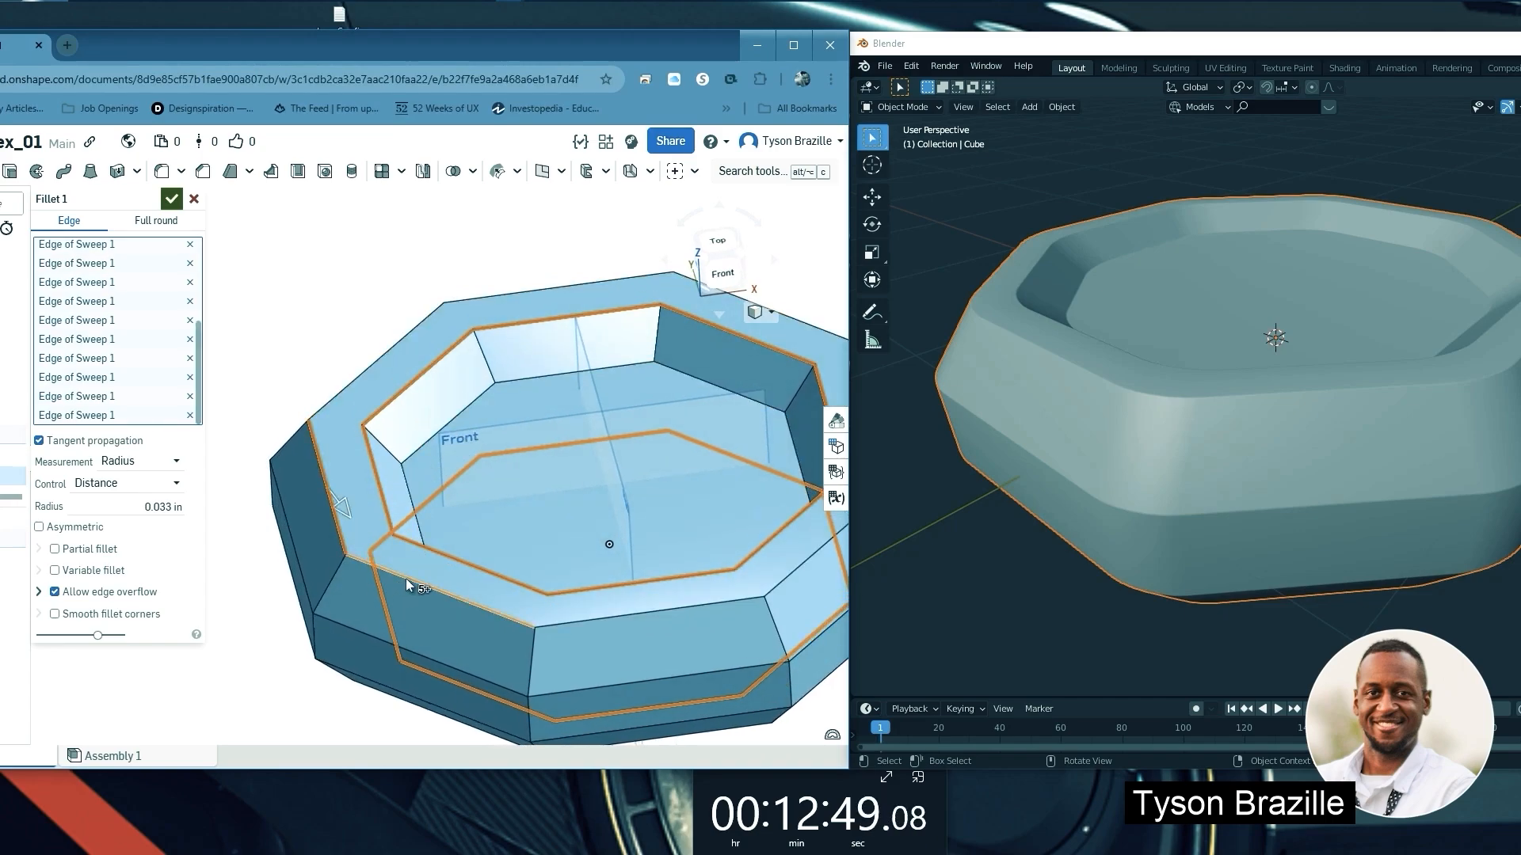
{"action": "left_click", "coordinate": [406, 578]}
{"action": "left_click", "coordinate": [572, 621]}
{"action": "left_click", "coordinate": [781, 590]}
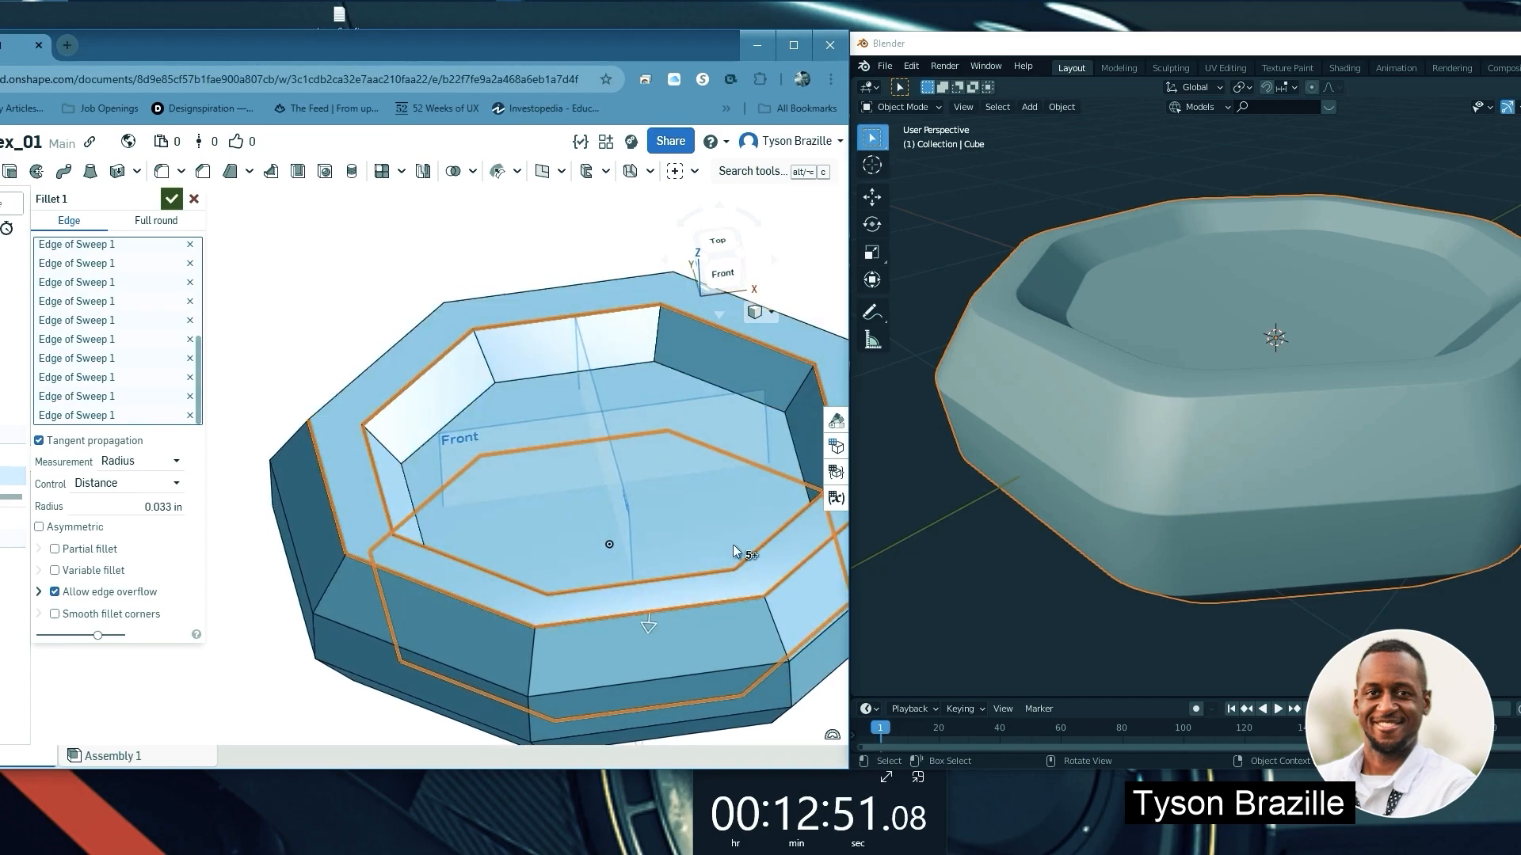
{"action": "mouse_move", "coordinate": [454, 404]}
{"action": "right_mouse_down"}
{"action": "mouse_move", "coordinate": [517, 416]}
{"action": "mouse_move", "coordinate": [448, 420]}
{"action": "right_mouse_up"}
{"action": "right_click_drag", "start_coordinate": [448, 297], "coordinate": [477, 329]}
{"action": "left_click", "coordinate": [618, 249]}
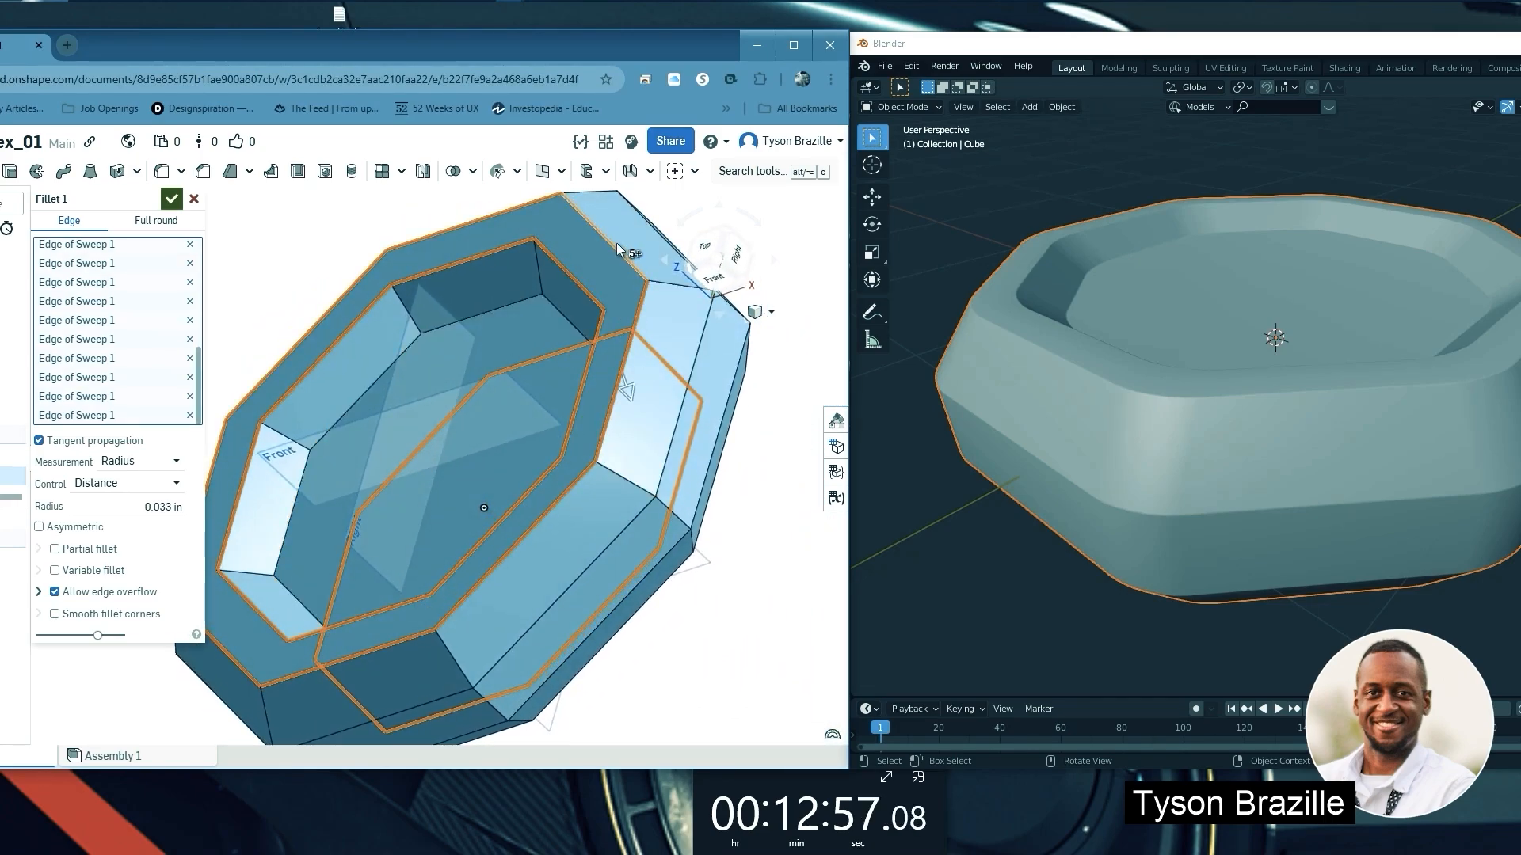
Add the outer edges all around the ring's bottom face to the fillet selection
{"action": "right_click_drag", "start_coordinate": [613, 249], "coordinate": [630, 389]}
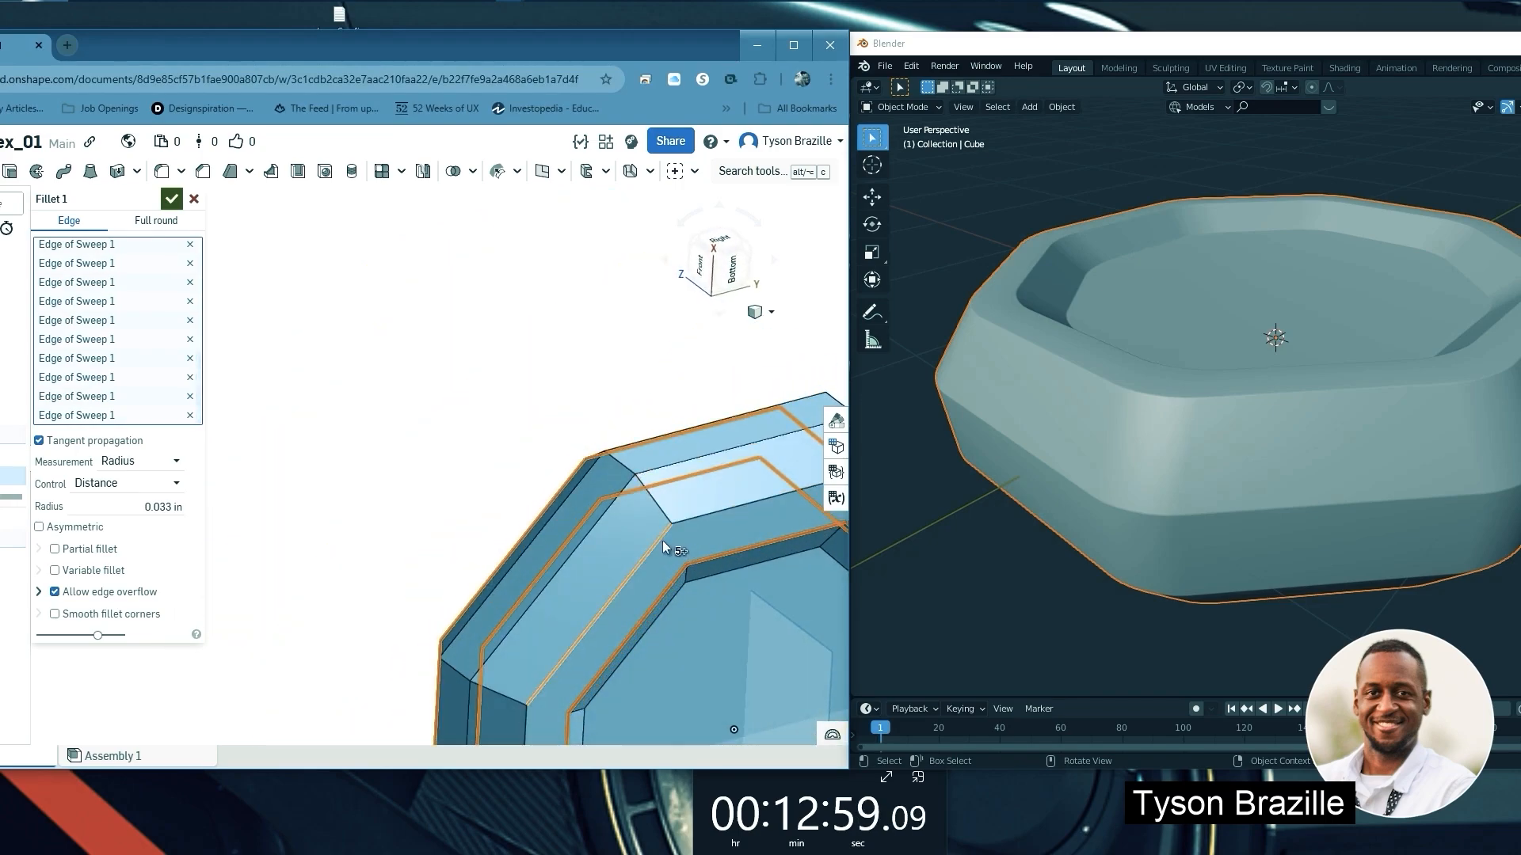
{"action": "left_click", "coordinate": [662, 540]}
{"action": "left_click", "coordinate": [697, 517]}
{"action": "scroll", "coordinate": [453, 444], "scroll_direction": "down", "scroll_amount": 2}
{"action": "scroll", "coordinate": [747, 471], "scroll_direction": "up", "scroll_amount": 2}
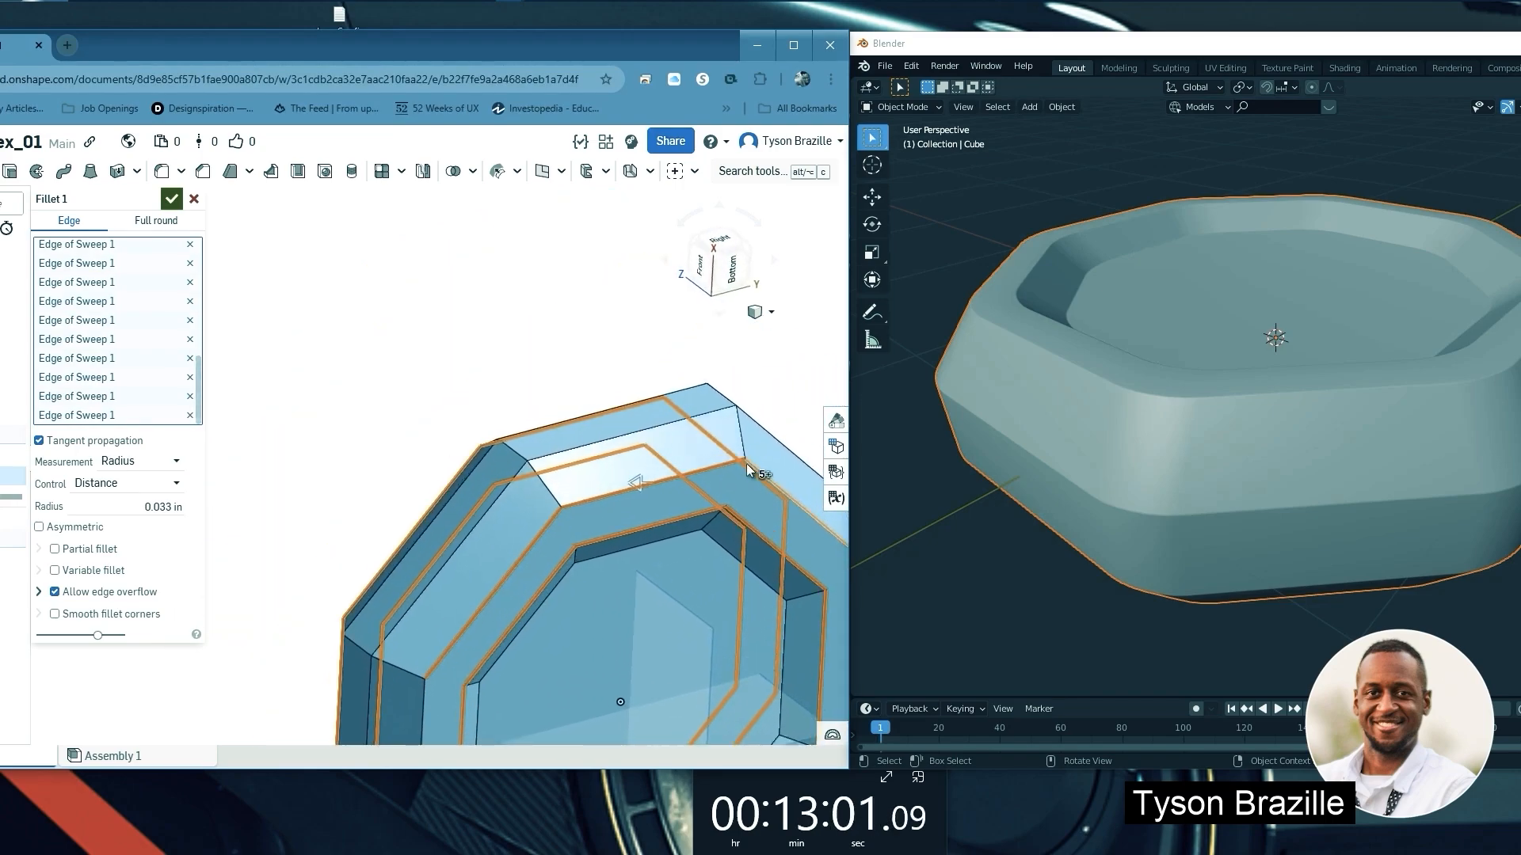
{"action": "right_click_drag", "start_coordinate": [541, 425], "coordinate": [632, 493]}
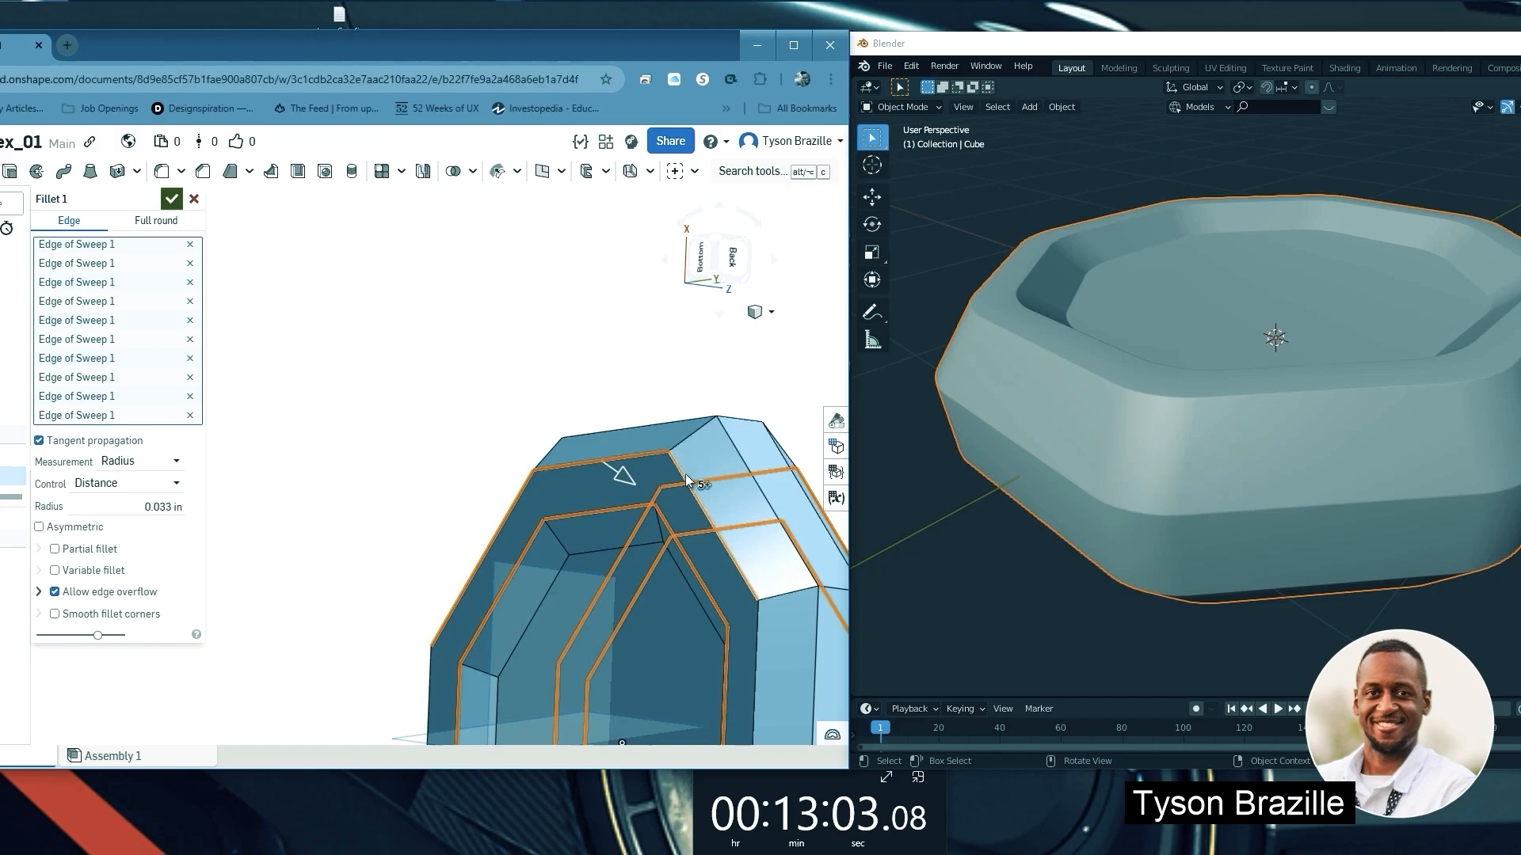
{"action": "scroll", "coordinate": [530, 343], "scroll_direction": "down", "scroll_amount": 2}
{"action": "scroll", "coordinate": [716, 550], "scroll_direction": "up", "scroll_amount": 2}
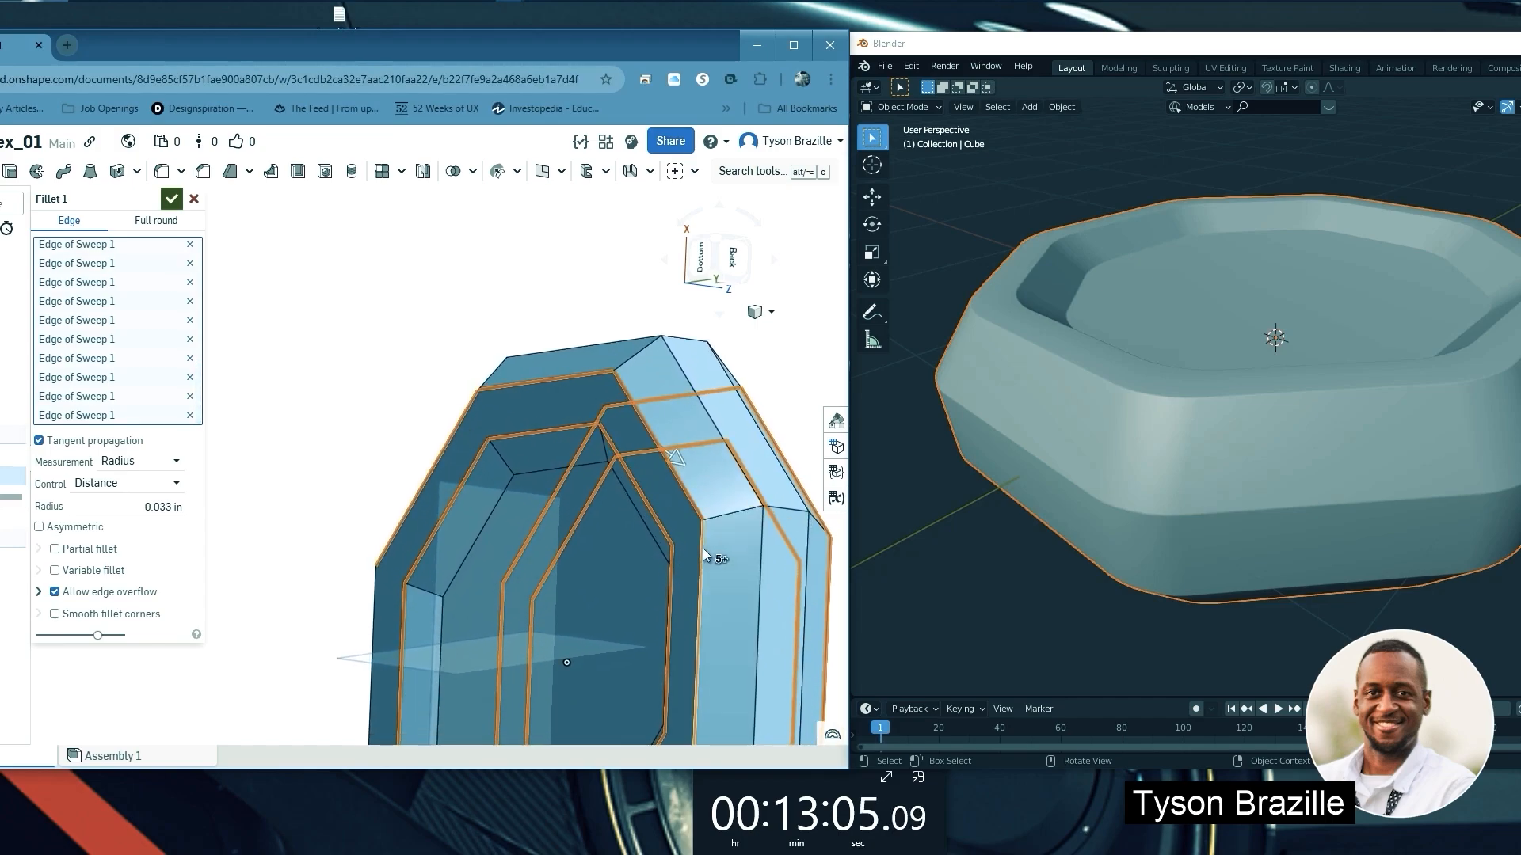
{"action": "scroll", "coordinate": [673, 443], "scroll_direction": "down", "scroll_amount": 4}
{"action": "scroll", "coordinate": [644, 565], "scroll_direction": "up", "scroll_amount": 2}
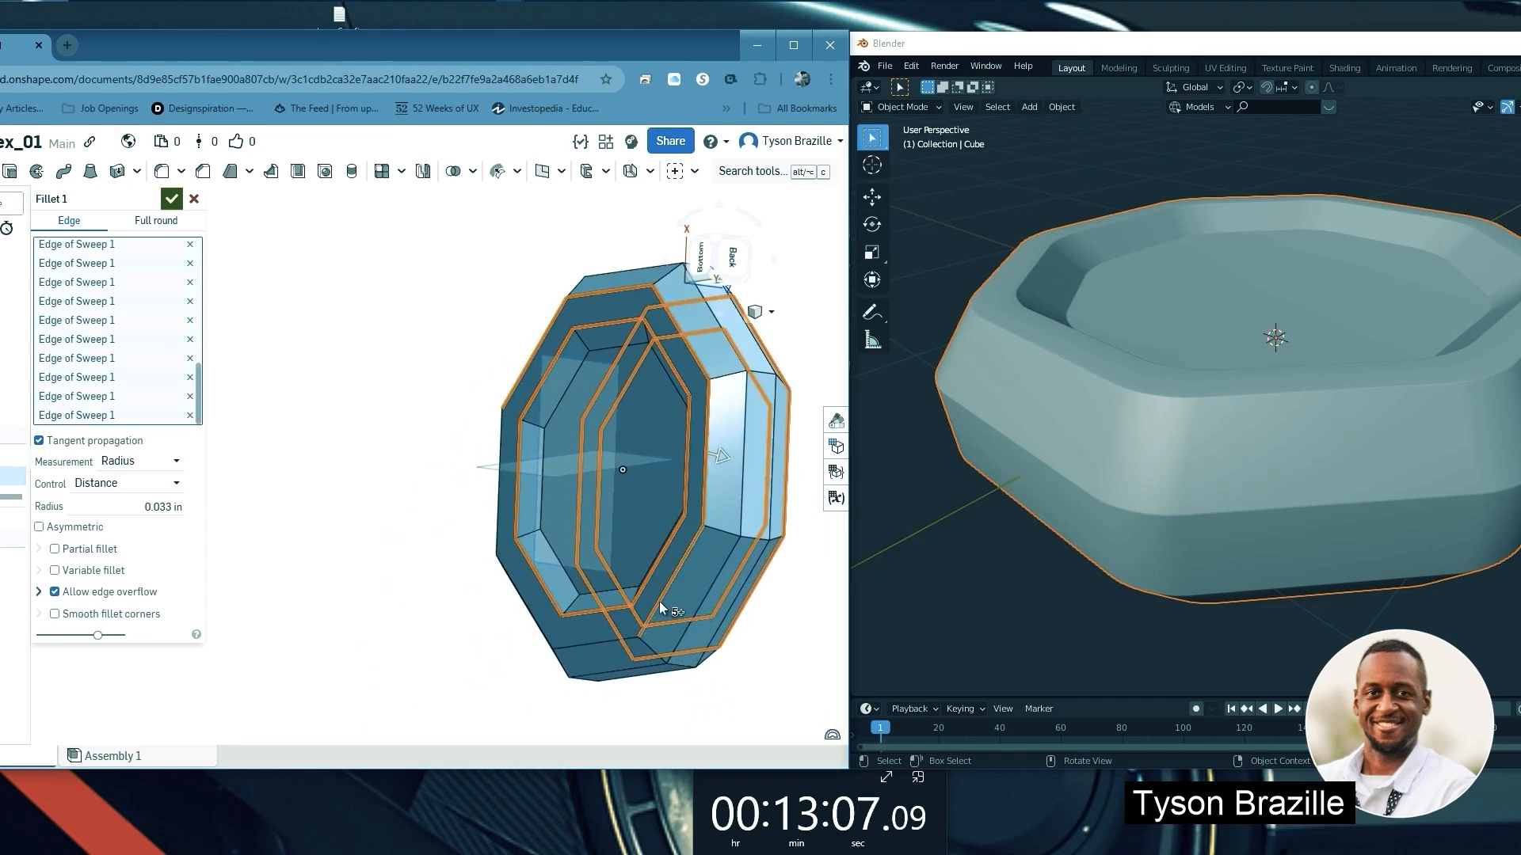
{"action": "right_click_drag", "start_coordinate": [598, 640], "coordinate": [558, 583]}
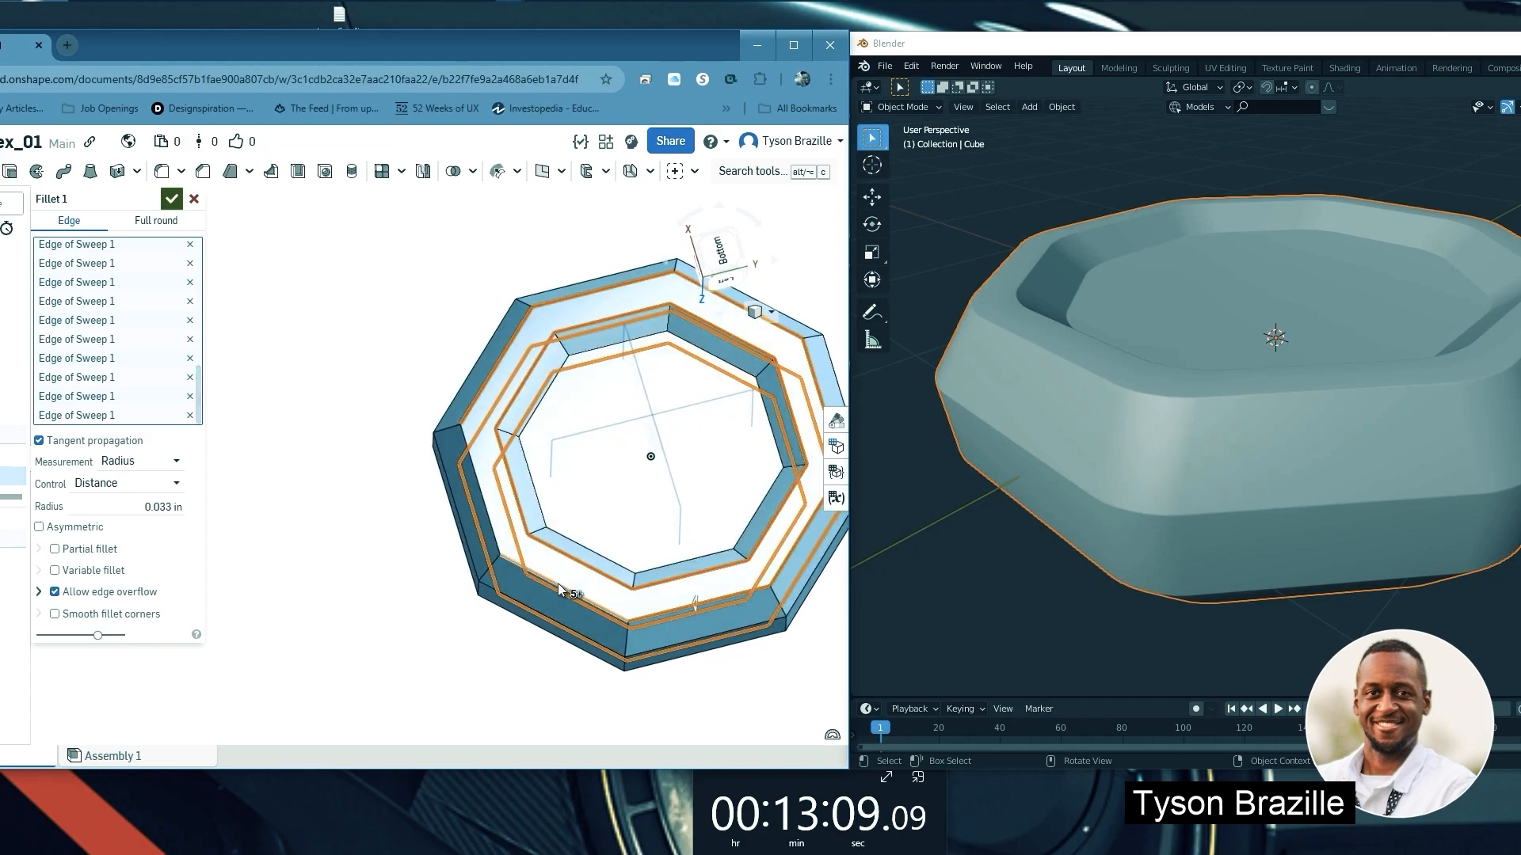
Examine the fillet preview up close at an outer corner of the tray's top rim
{"action": "right_click_drag", "start_coordinate": [487, 516], "coordinate": [485, 458]}
{"action": "scroll", "coordinate": [485, 458], "scroll_direction": "down", "scroll_amount": 3}
{"action": "scroll", "coordinate": [643, 415], "scroll_direction": "up", "scroll_amount": 4}
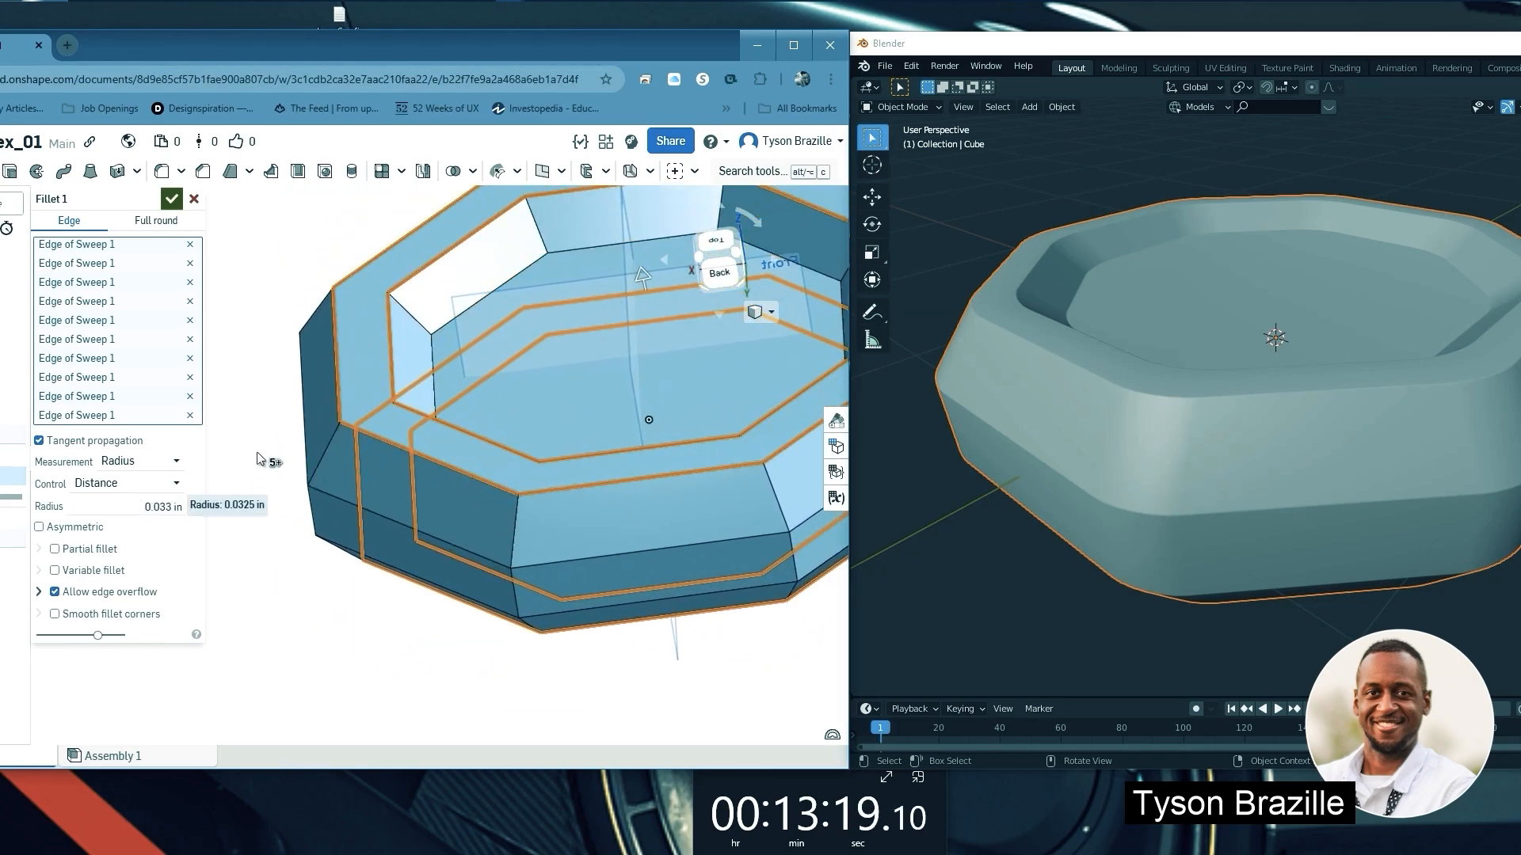
{"action": "scroll", "coordinate": [321, 430], "scroll_direction": "up", "scroll_amount": 10}
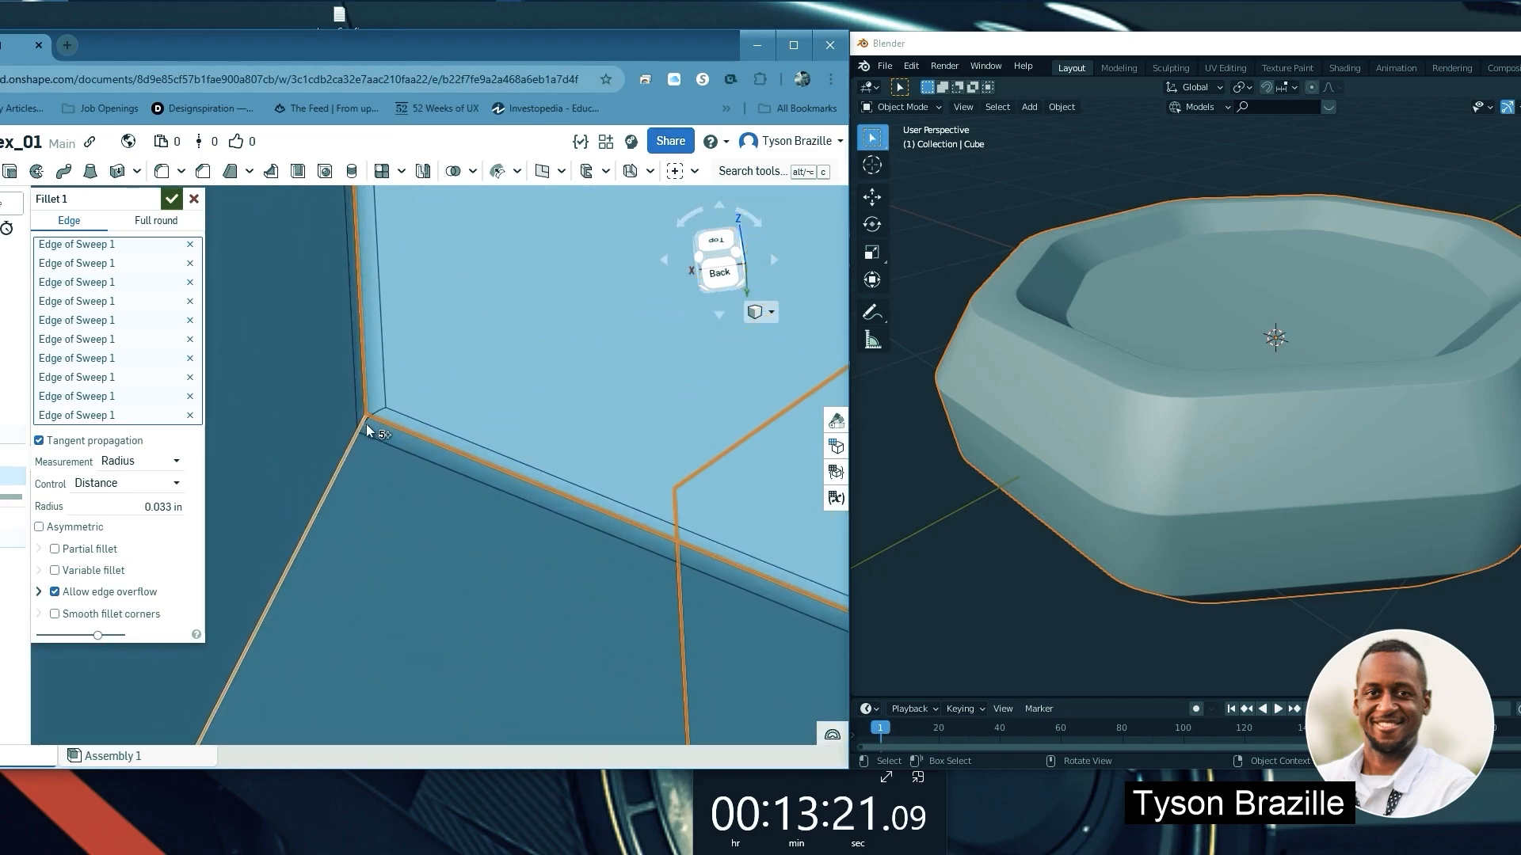
{"action": "scroll", "coordinate": [372, 428], "scroll_direction": "up", "scroll_amount": 2}
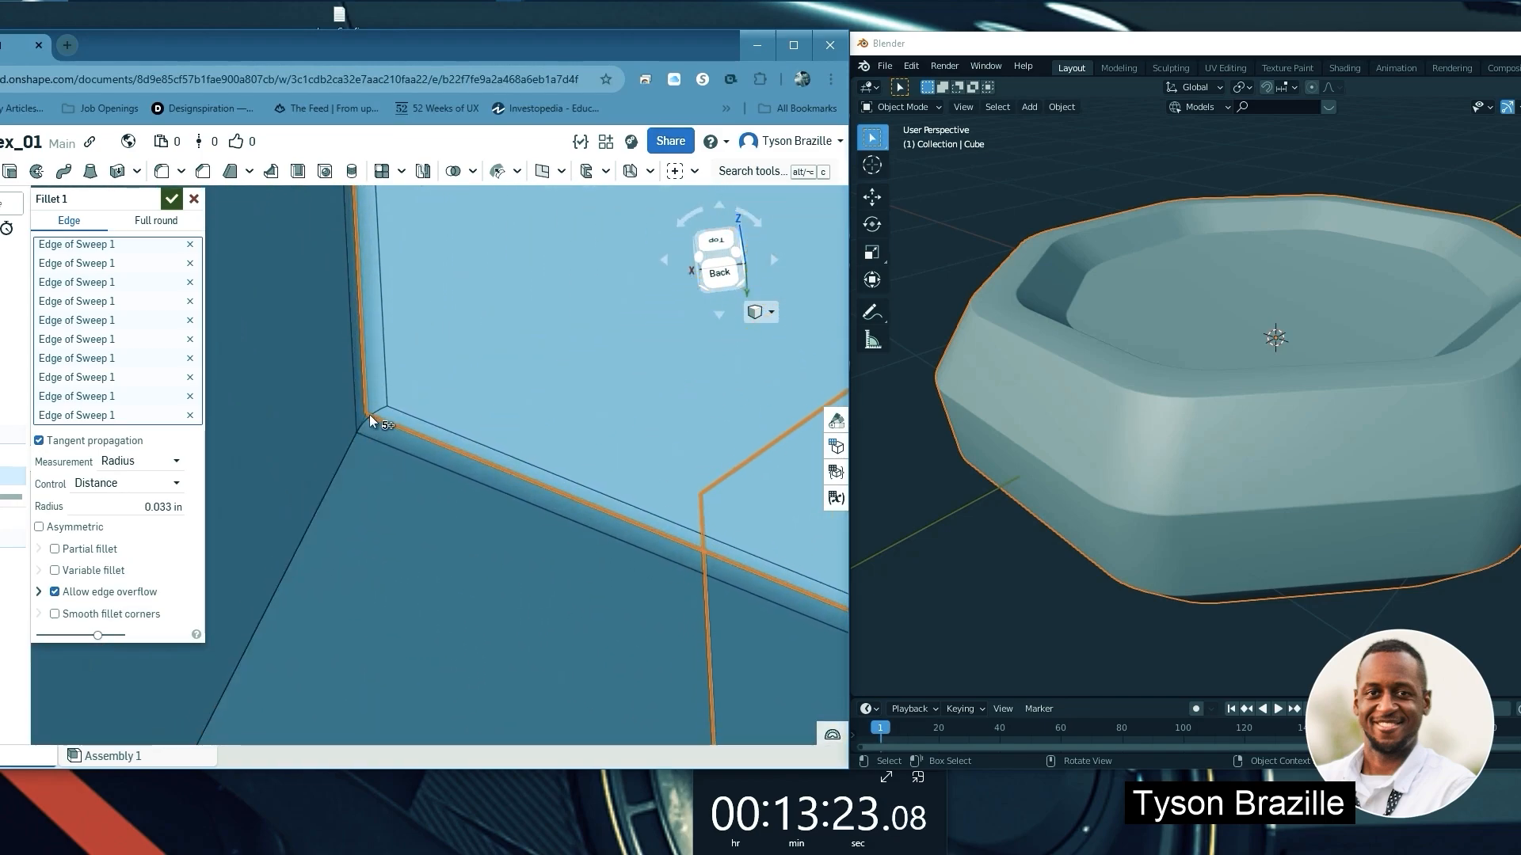
{"action": "scroll", "coordinate": [370, 417], "scroll_direction": "down", "scroll_amount": 8}
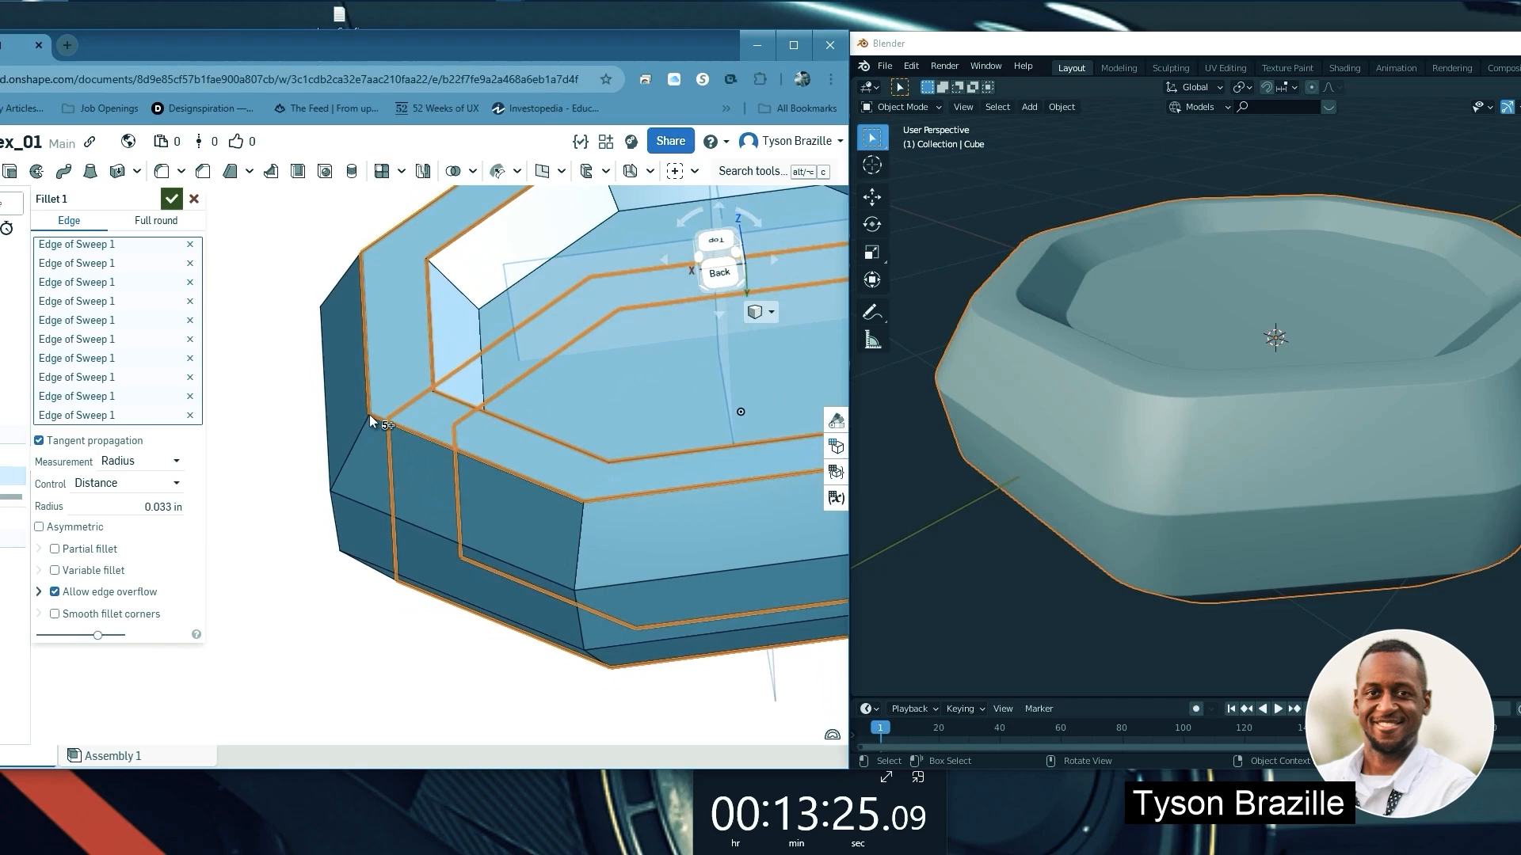
{"action": "scroll", "coordinate": [370, 413], "scroll_direction": "down", "scroll_amount": 5}
{"action": "scroll", "coordinate": [371, 412], "scroll_direction": "up", "scroll_amount": 5}
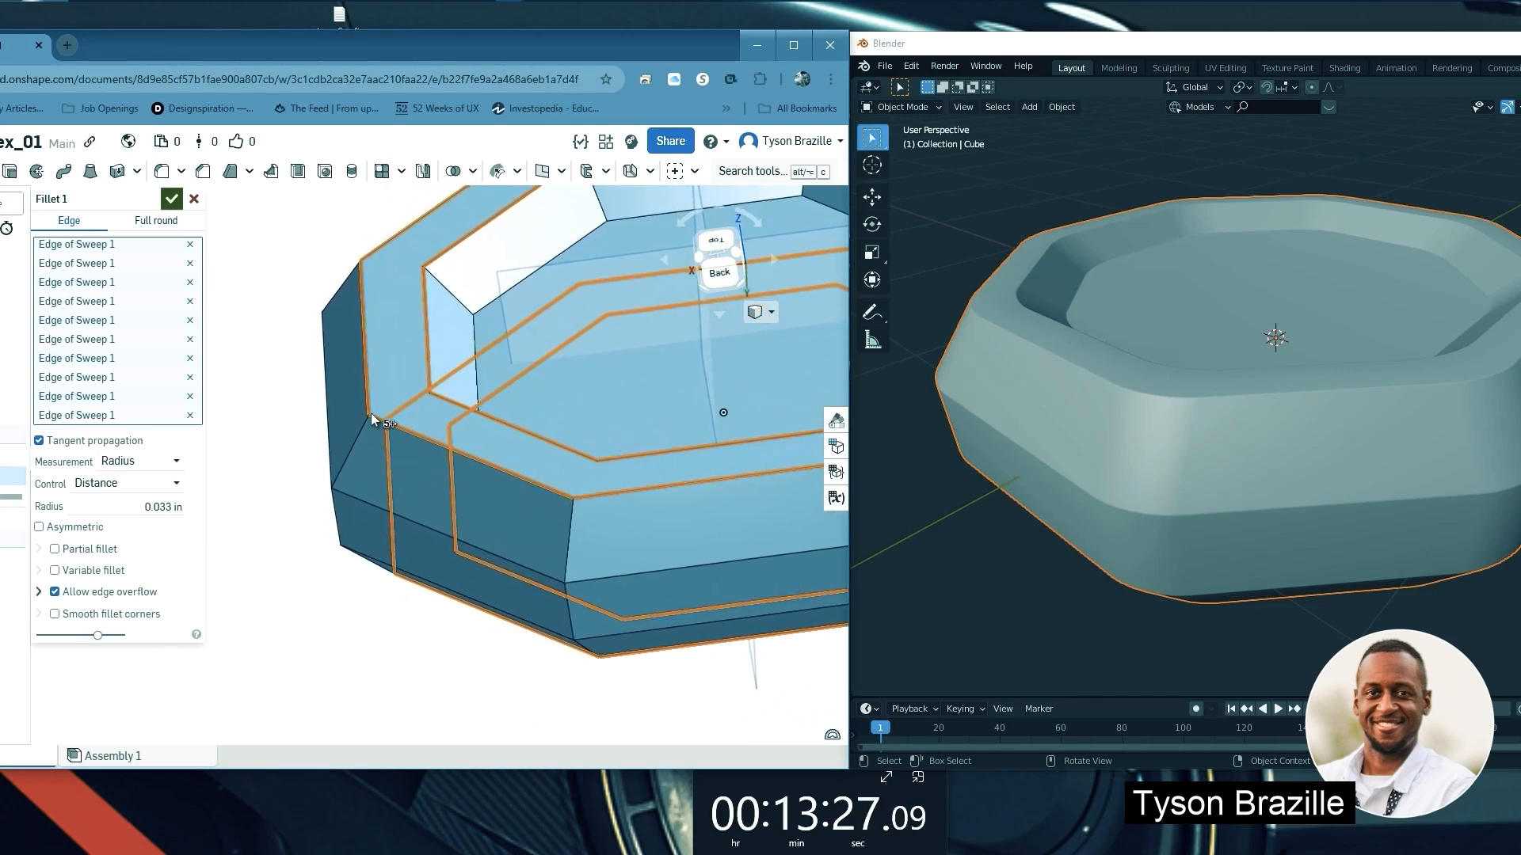
{"action": "scroll", "coordinate": [371, 414], "scroll_direction": "up", "scroll_amount": 3}
{"action": "scroll", "coordinate": [370, 416], "scroll_direction": "down", "scroll_amount": 8}
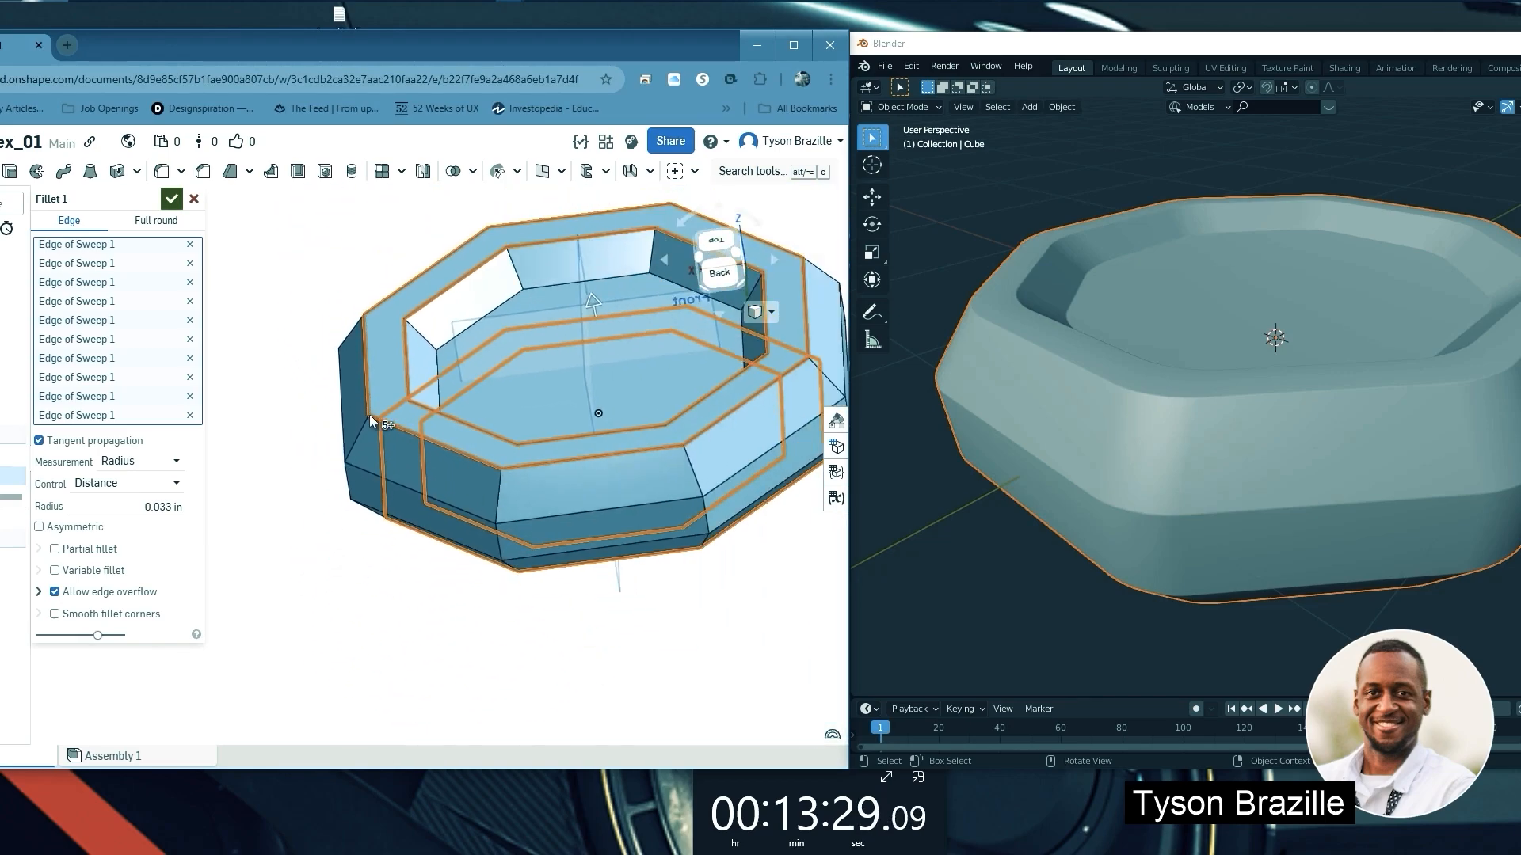
{"action": "mouse_move", "coordinate": [476, 468]}
{"action": "right_mouse_down"}
{"action": "mouse_move", "coordinate": [480, 361]}
{"action": "mouse_move", "coordinate": [484, 475]}
{"action": "mouse_move", "coordinate": [470, 456]}
{"action": "right_mouse_up"}
{"action": "scroll", "coordinate": [355, 401], "scroll_direction": "up", "scroll_amount": 5}
{"action": "scroll", "coordinate": [407, 398], "scroll_direction": "up", "scroll_amount": 5}
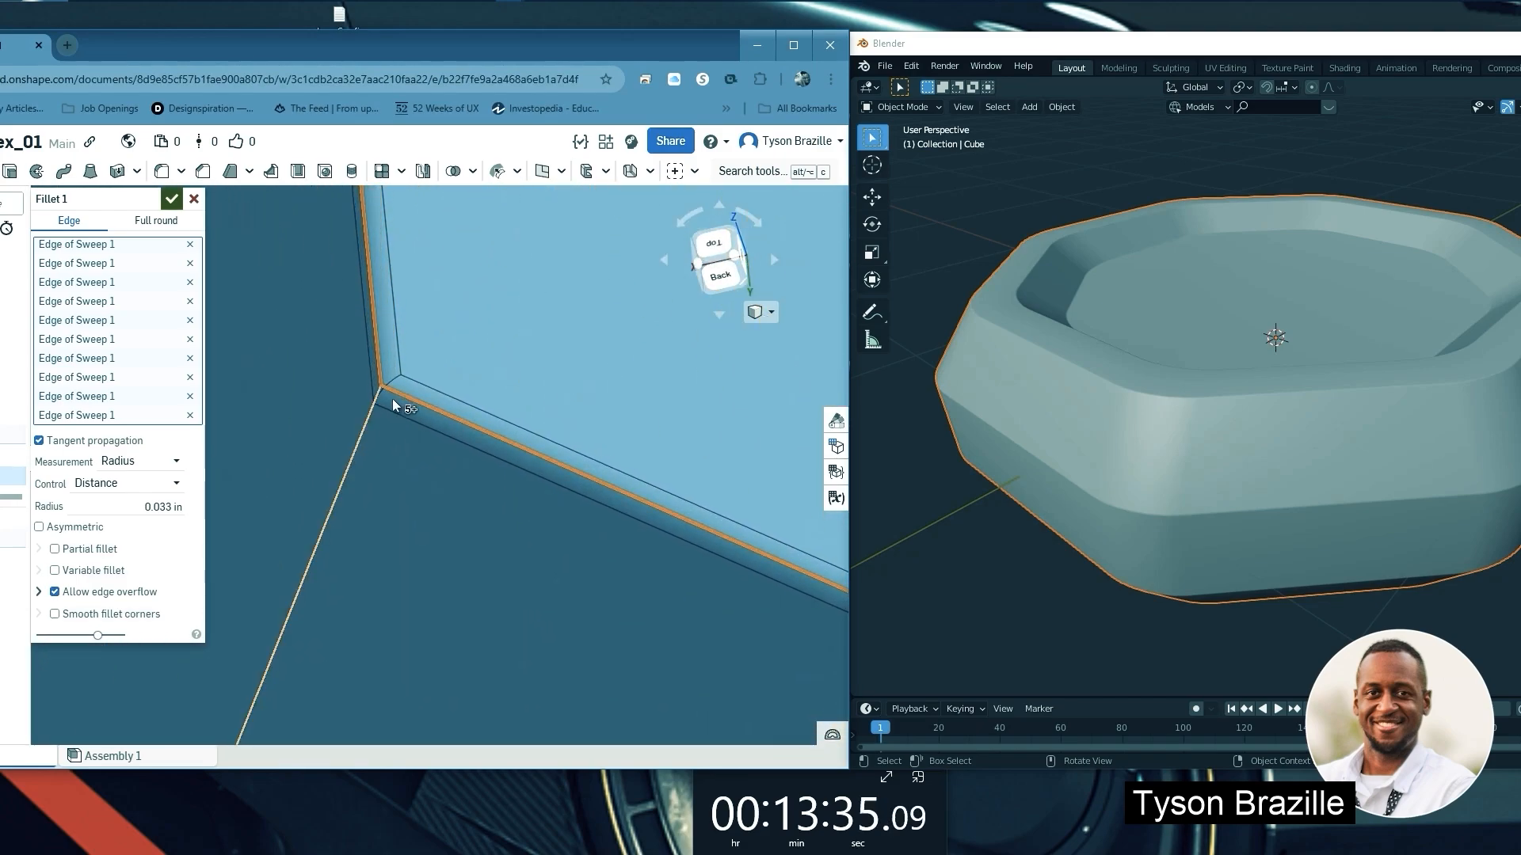
{"action": "scroll", "coordinate": [380, 396], "scroll_direction": "down", "scroll_amount": 5}
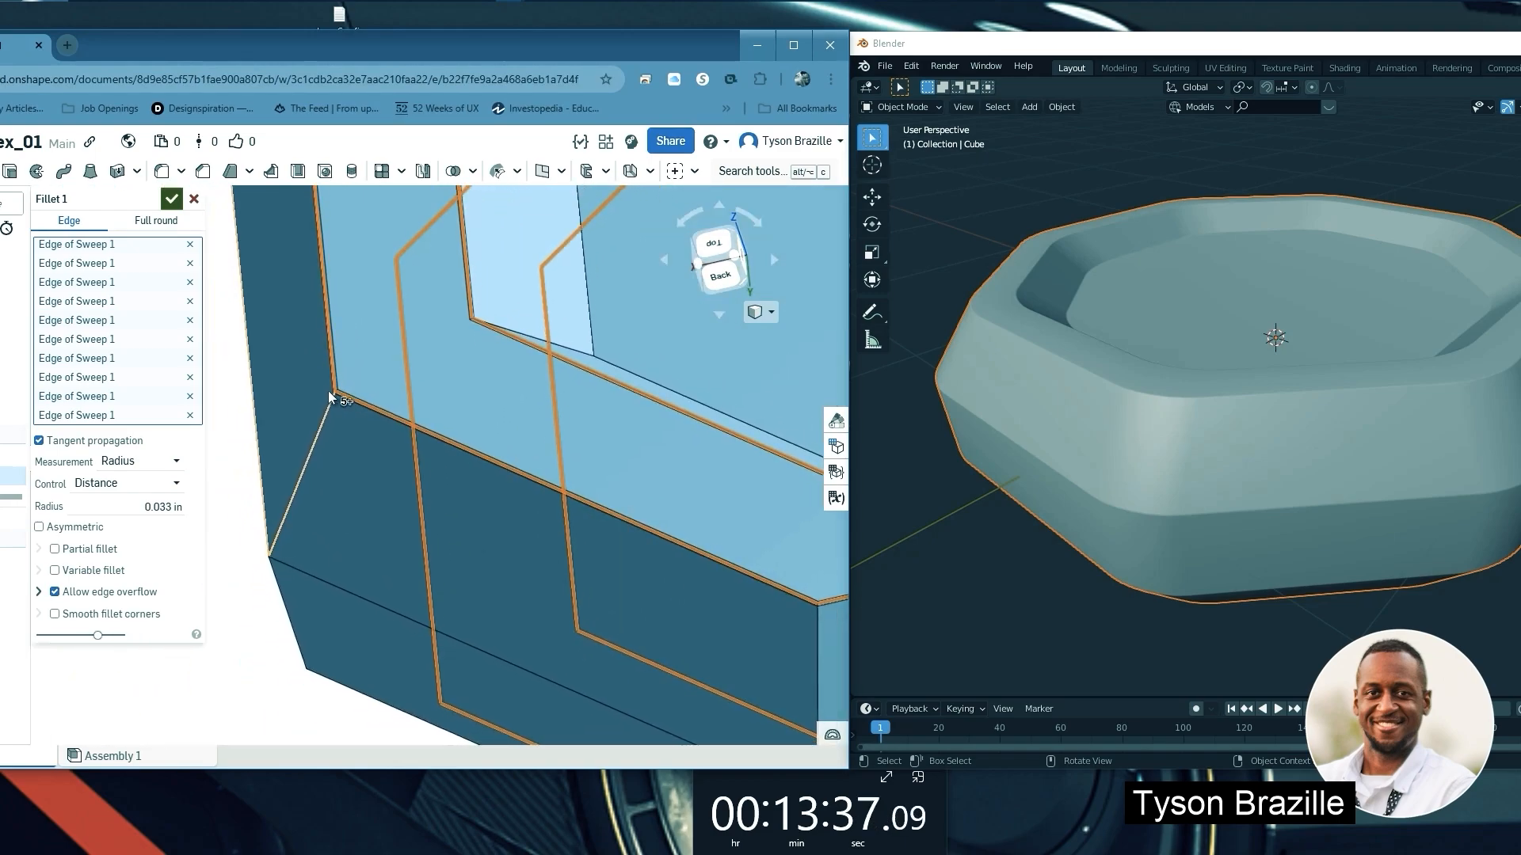
{"action": "scroll", "coordinate": [1130, 408], "scroll_direction": "up", "scroll_amount": 6}
{"action": "scroll", "coordinate": [1125, 399], "scroll_direction": "down", "scroll_amount": 6}
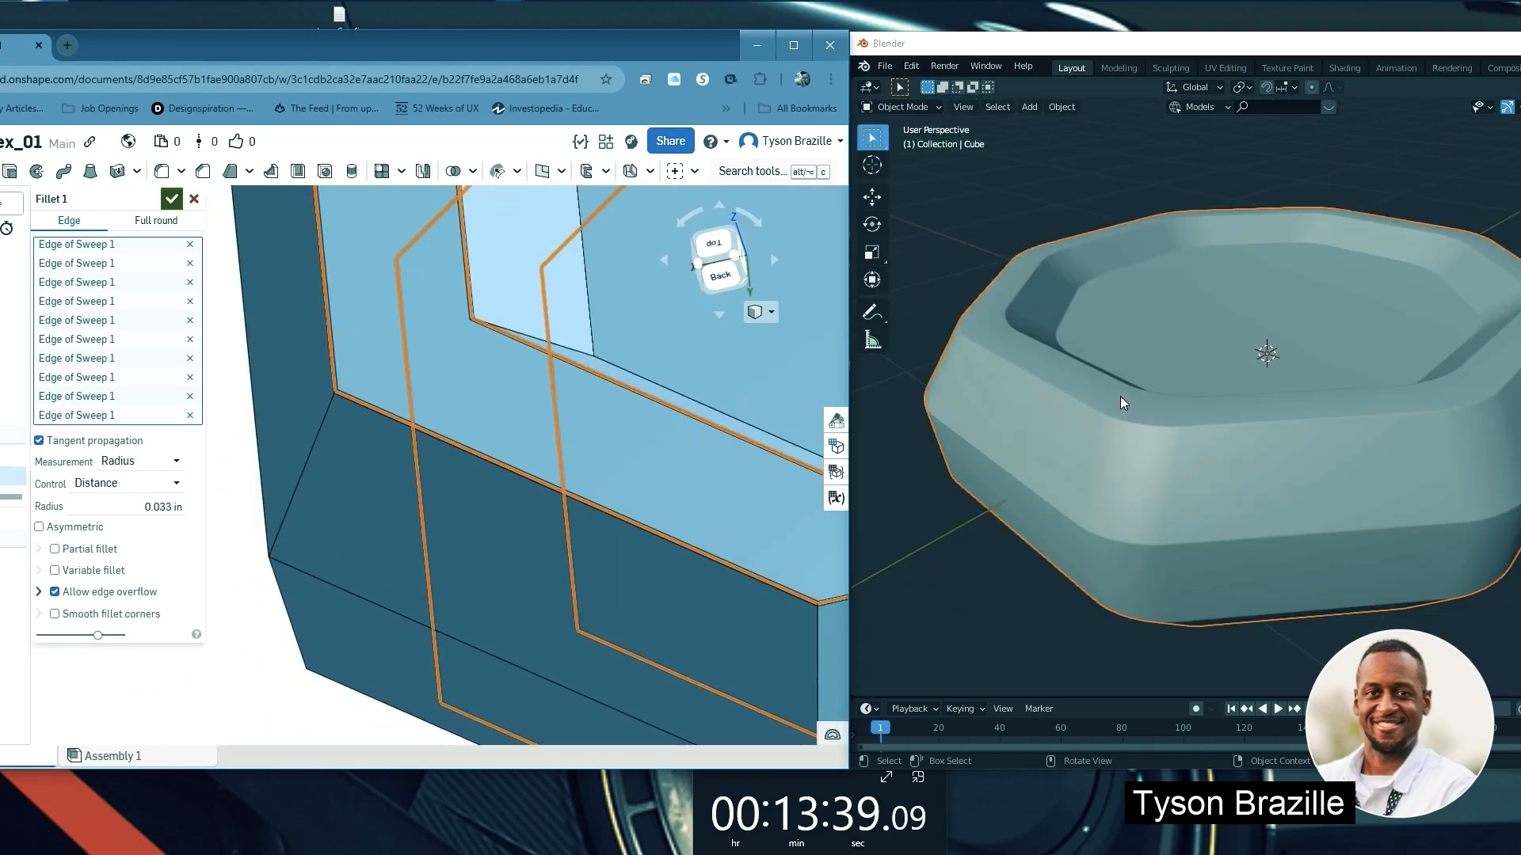
Compare the tray's rim with the rounded rim of the Blender reference, and accept the edge fillet
{"action": "left_click", "coordinate": [1122, 393]}
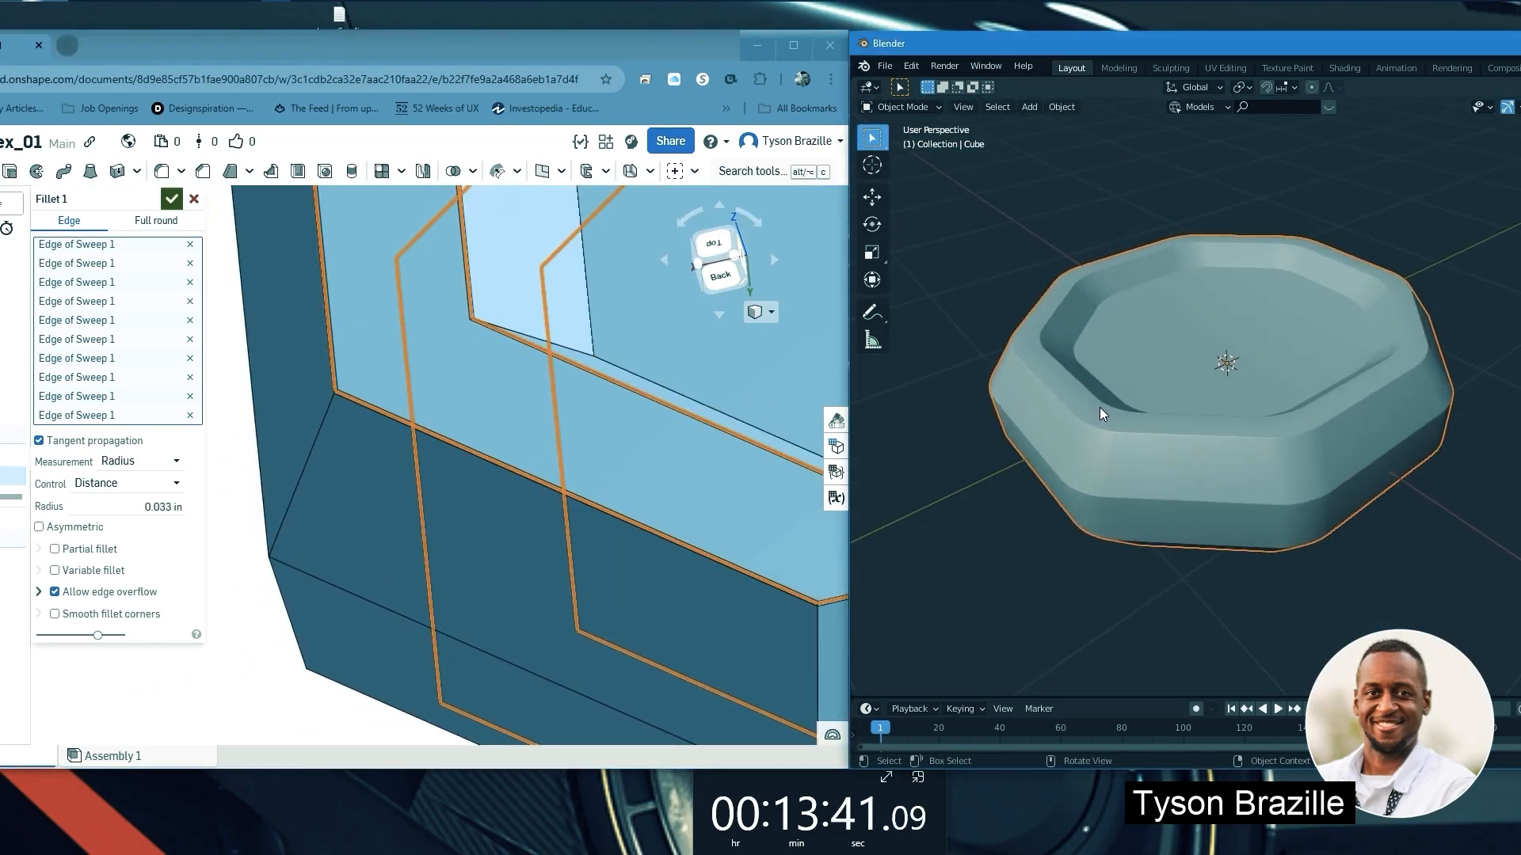
{"action": "scroll", "coordinate": [1126, 372], "scroll_direction": "up", "scroll_amount": 6}
{"action": "scroll", "coordinate": [1130, 364], "scroll_direction": "down", "scroll_amount": 6}
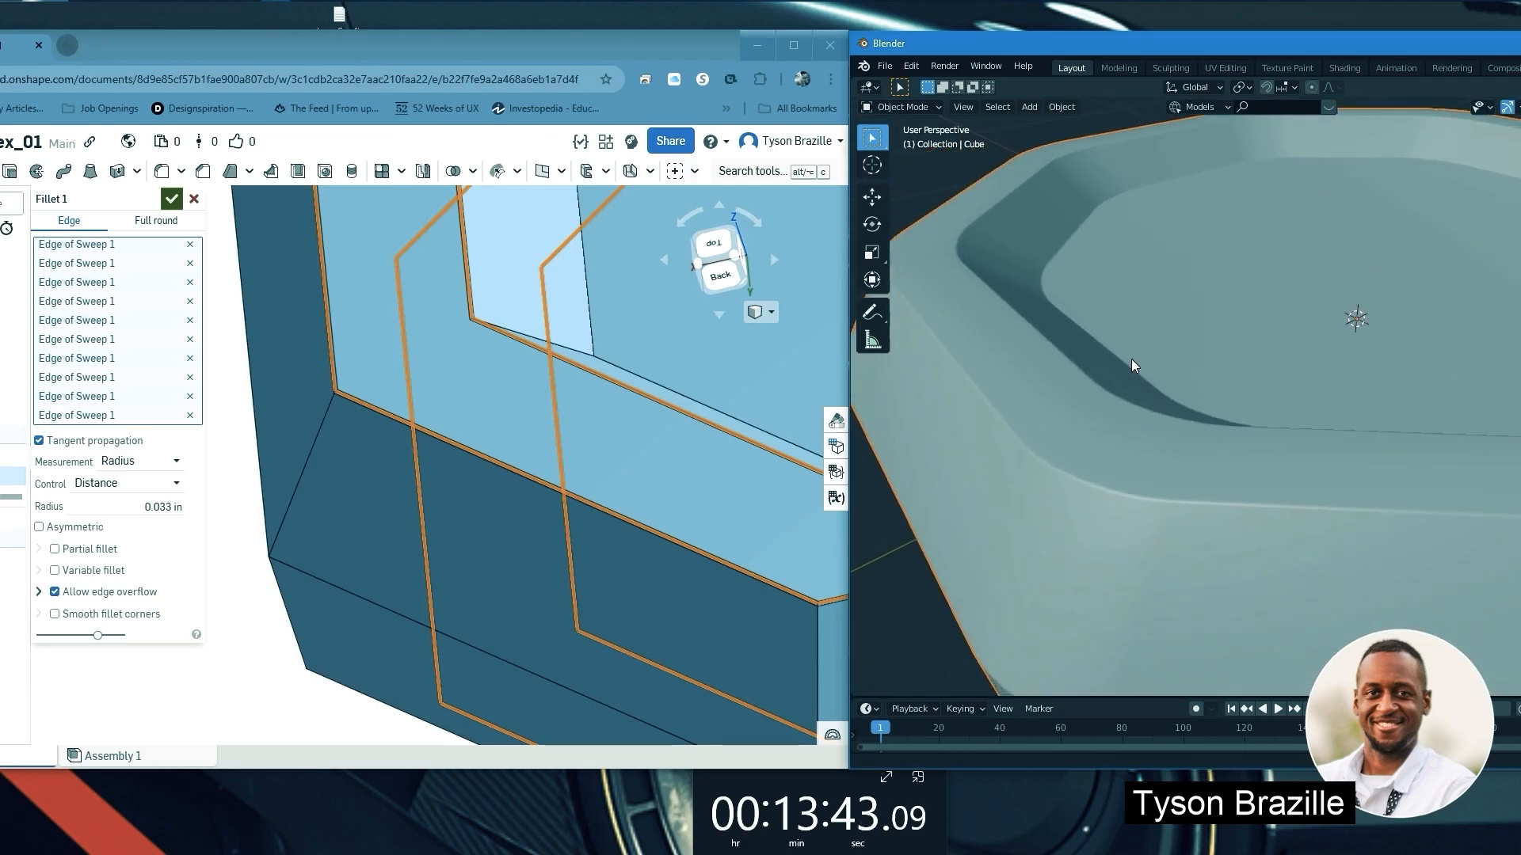
{"action": "scroll", "coordinate": [515, 432], "scroll_direction": "down", "scroll_amount": 5}
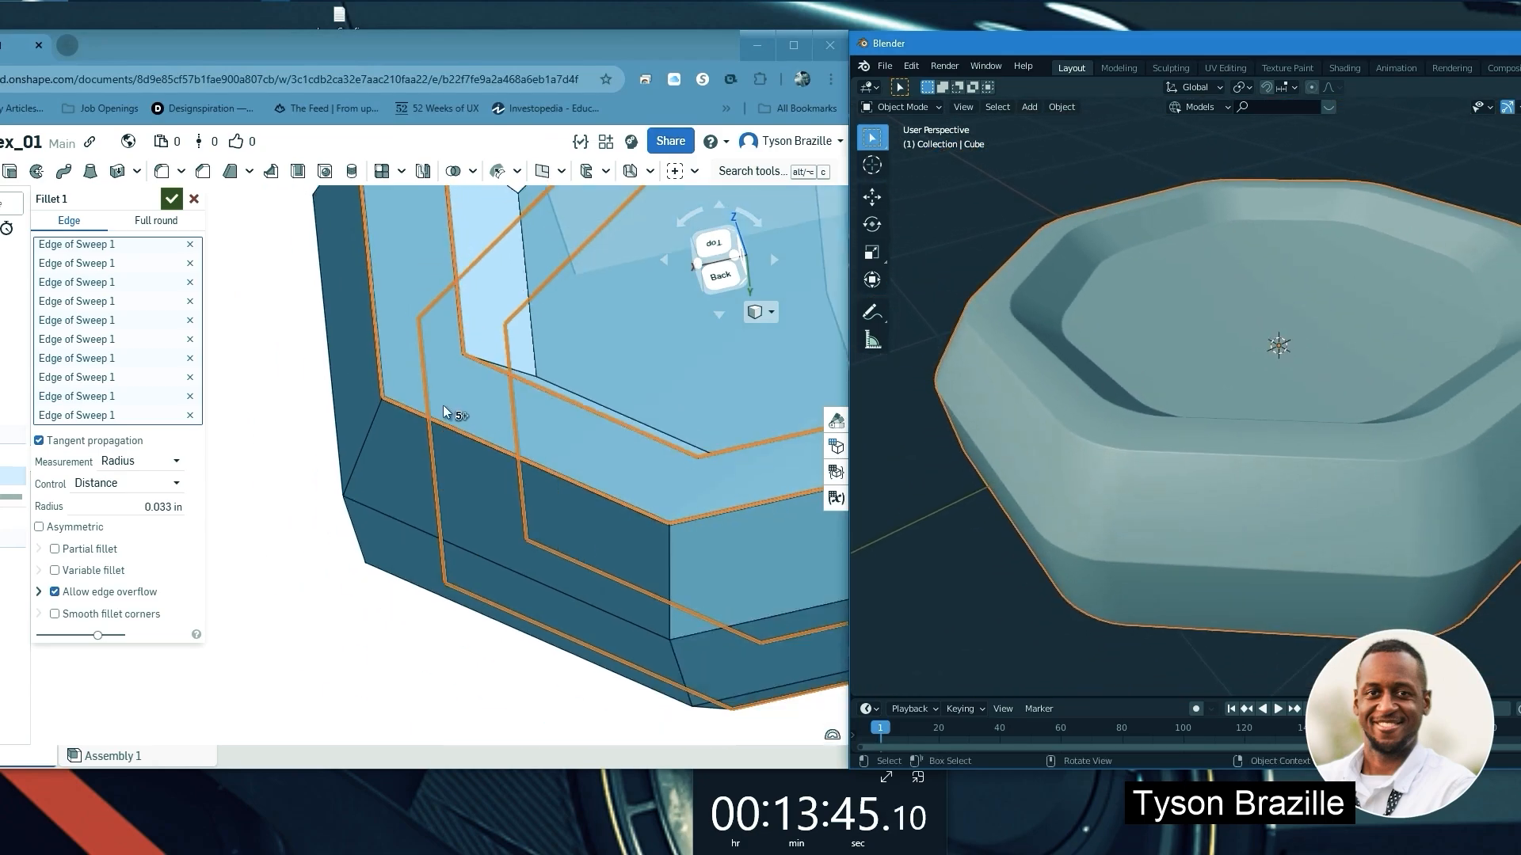
{"action": "middle_click_drag", "start_coordinate": [520, 375], "coordinate": [412, 480]}
{"action": "scroll", "coordinate": [430, 301], "scroll_direction": "down", "scroll_amount": 2}
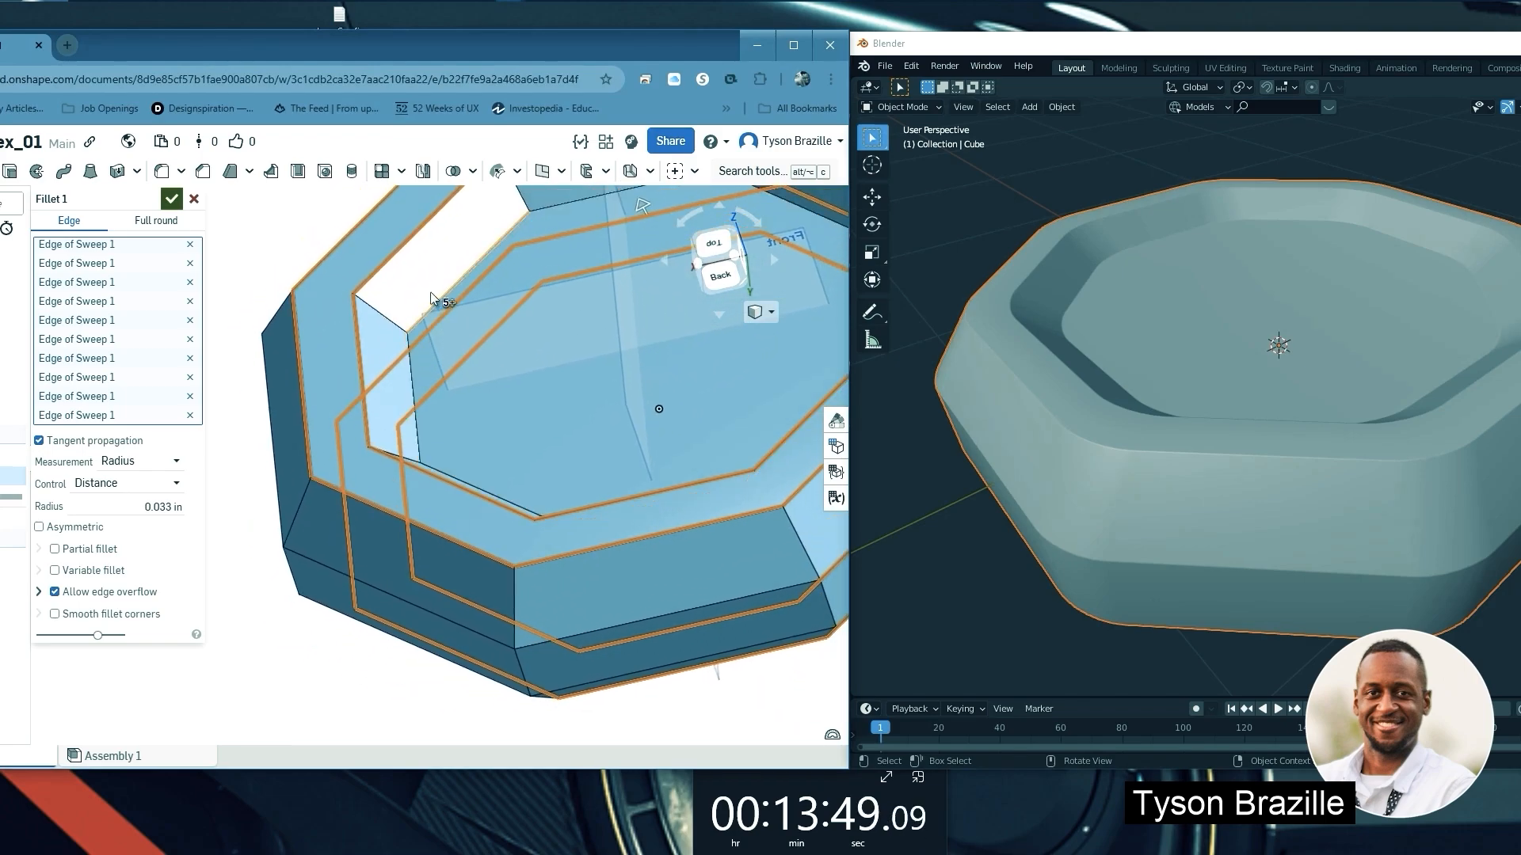
{"action": "scroll", "coordinate": [436, 333], "scroll_direction": "up", "scroll_amount": 2}
{"action": "middle_click_drag", "start_coordinate": [499, 447], "coordinate": [478, 482]}
{"action": "scroll", "coordinate": [448, 444], "scroll_direction": "down", "scroll_amount": 2}
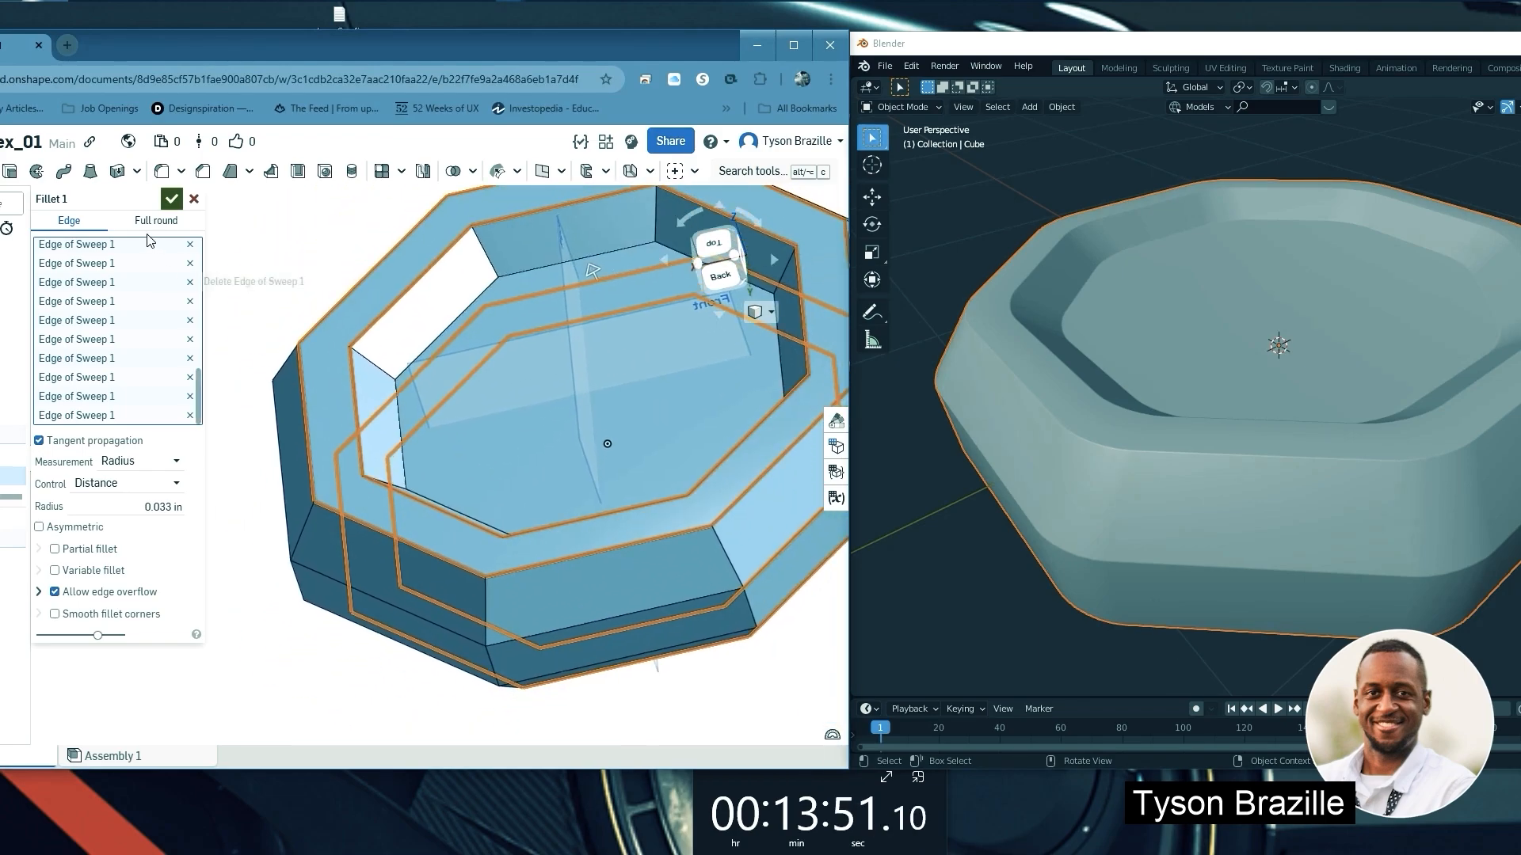
{"action": "left_click", "coordinate": [171, 198]}
Start a second fillet on one slanted outer corner edge below the top rim, with a radius of 2 in
{"action": "scroll", "coordinate": [342, 419], "scroll_direction": "down", "scroll_amount": 2}
{"action": "right_click_drag", "start_coordinate": [467, 425], "coordinate": [321, 407]}
{"action": "scroll", "coordinate": [260, 401], "scroll_direction": "up", "scroll_amount": 3}
{"action": "scroll", "coordinate": [260, 402], "scroll_direction": "up", "scroll_amount": 1}
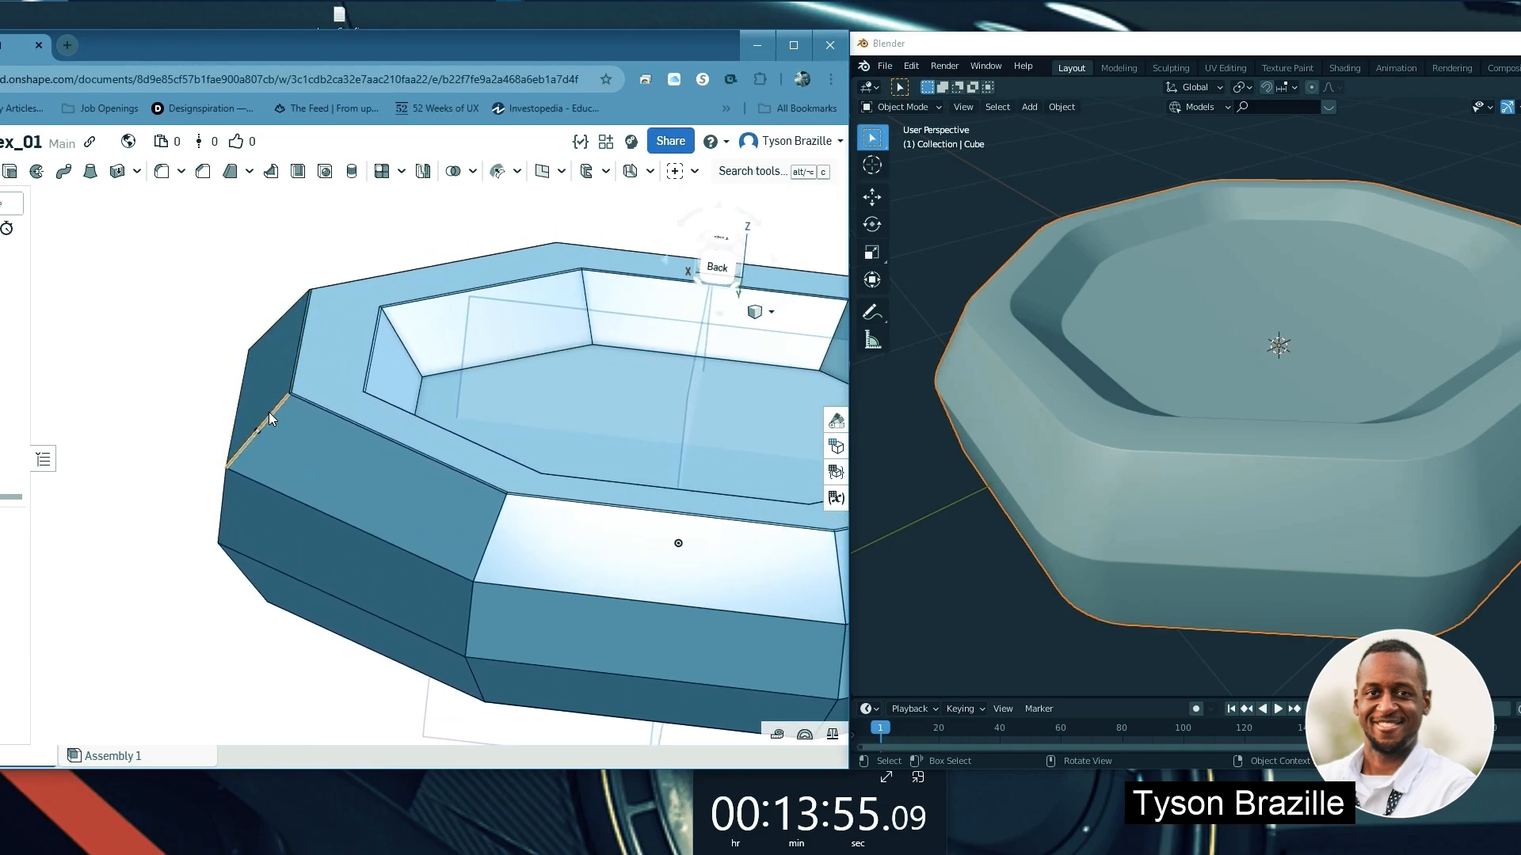
{"action": "left_click", "coordinate": [161, 172]}
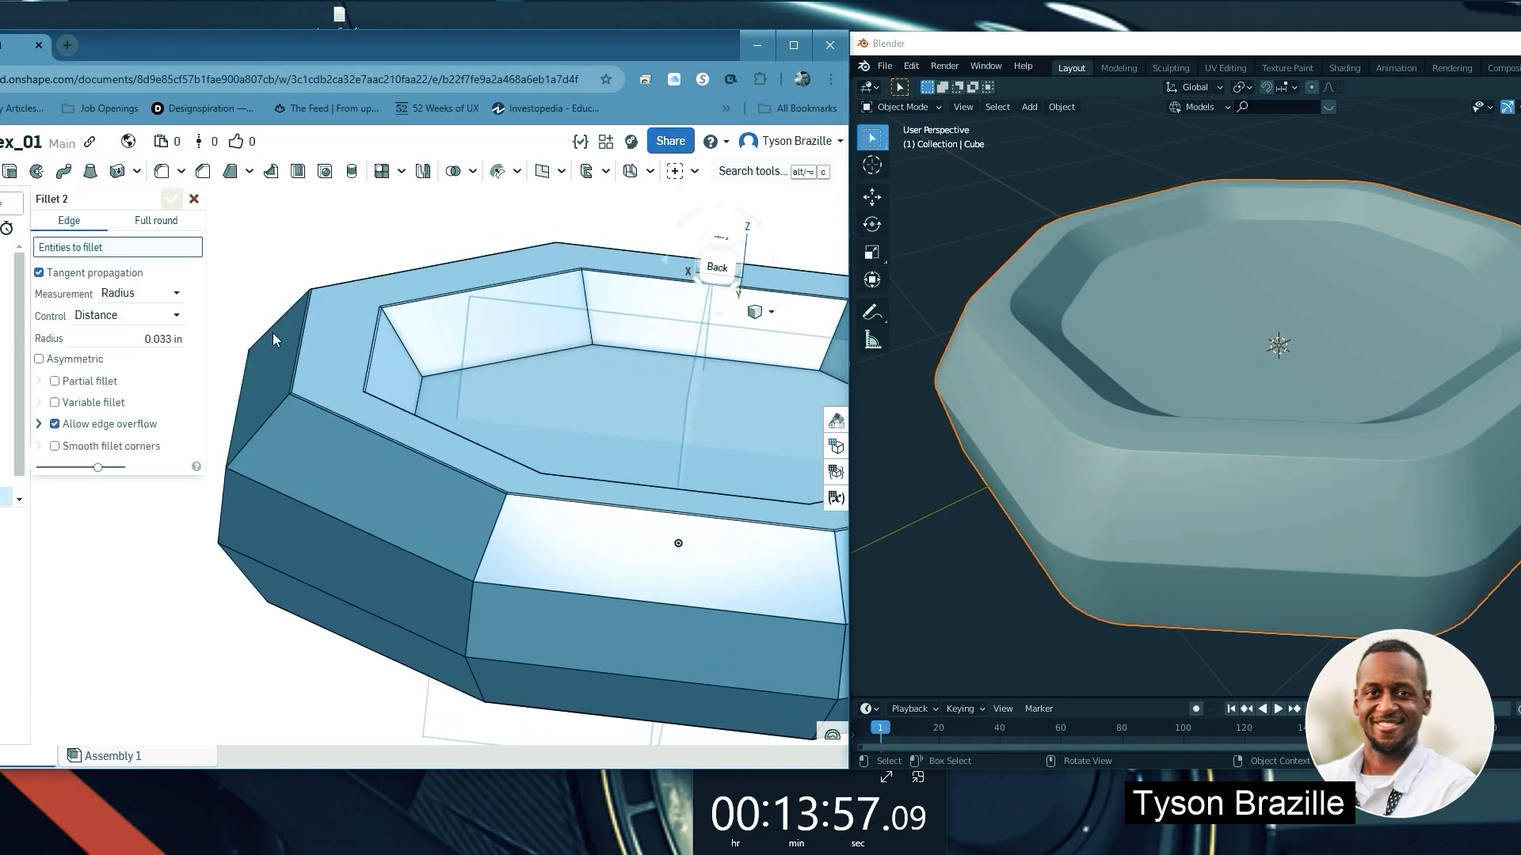
{"action": "left_click", "coordinate": [261, 429]}
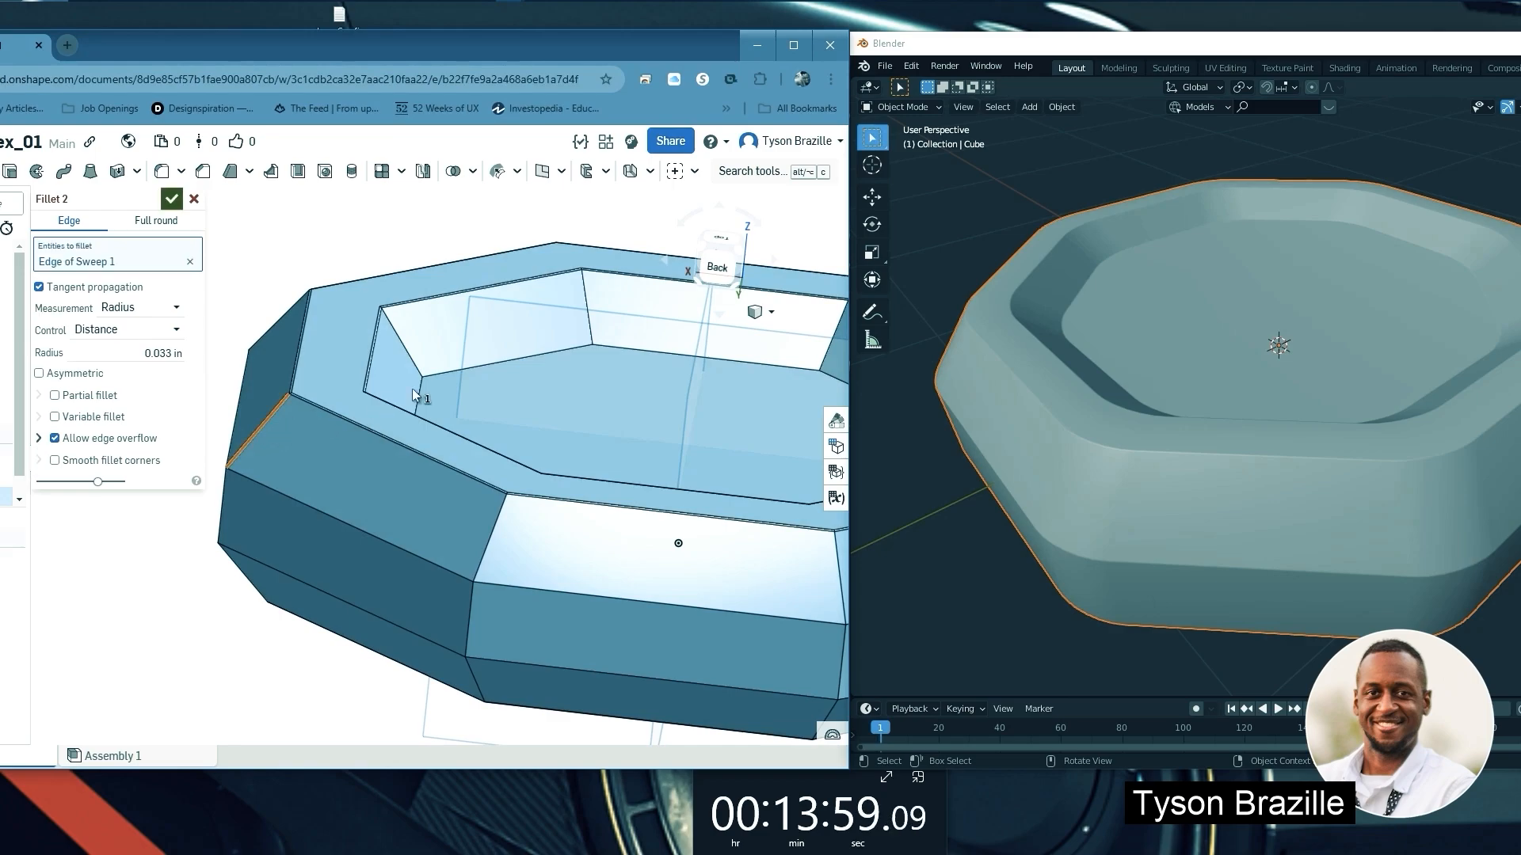
{"action": "scroll", "coordinate": [354, 388], "scroll_direction": "up", "scroll_amount": 5}
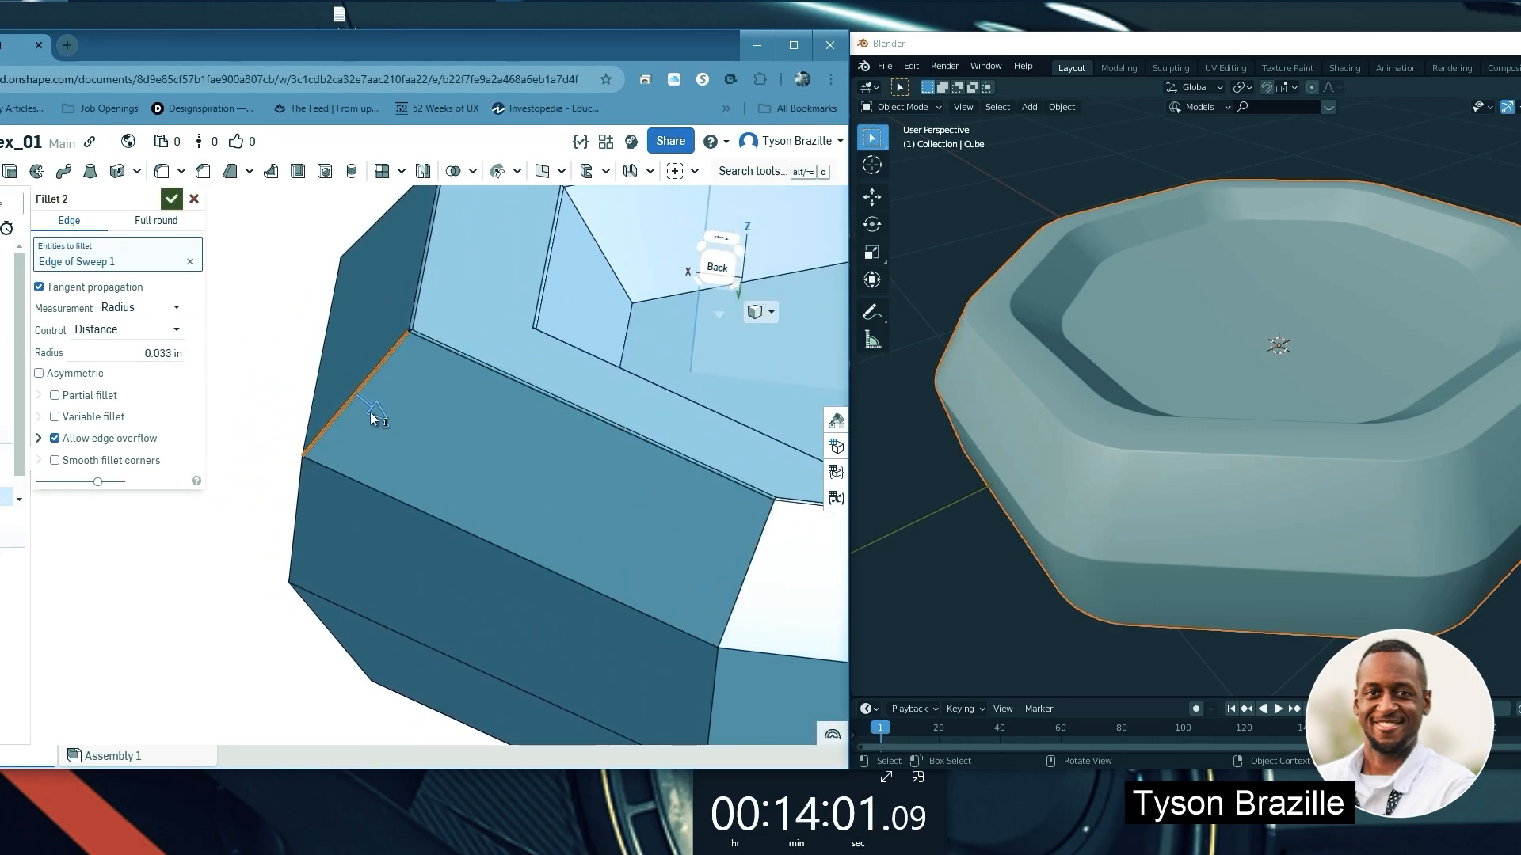
{"action": "left_click_drag", "start_coordinate": [382, 416], "coordinate": [391, 415]}
{"action": "scroll", "coordinate": [423, 406], "scroll_direction": "down", "scroll_amount": 2}
{"action": "middle_click_drag", "start_coordinate": [524, 384], "coordinate": [492, 418]}
{"action": "mouse_move", "coordinate": [438, 343]}
{"action": "right_mouse_down"}
{"action": "mouse_move", "coordinate": [410, 379]}
{"action": "mouse_move", "coordinate": [425, 364]}
{"action": "right_mouse_up"}
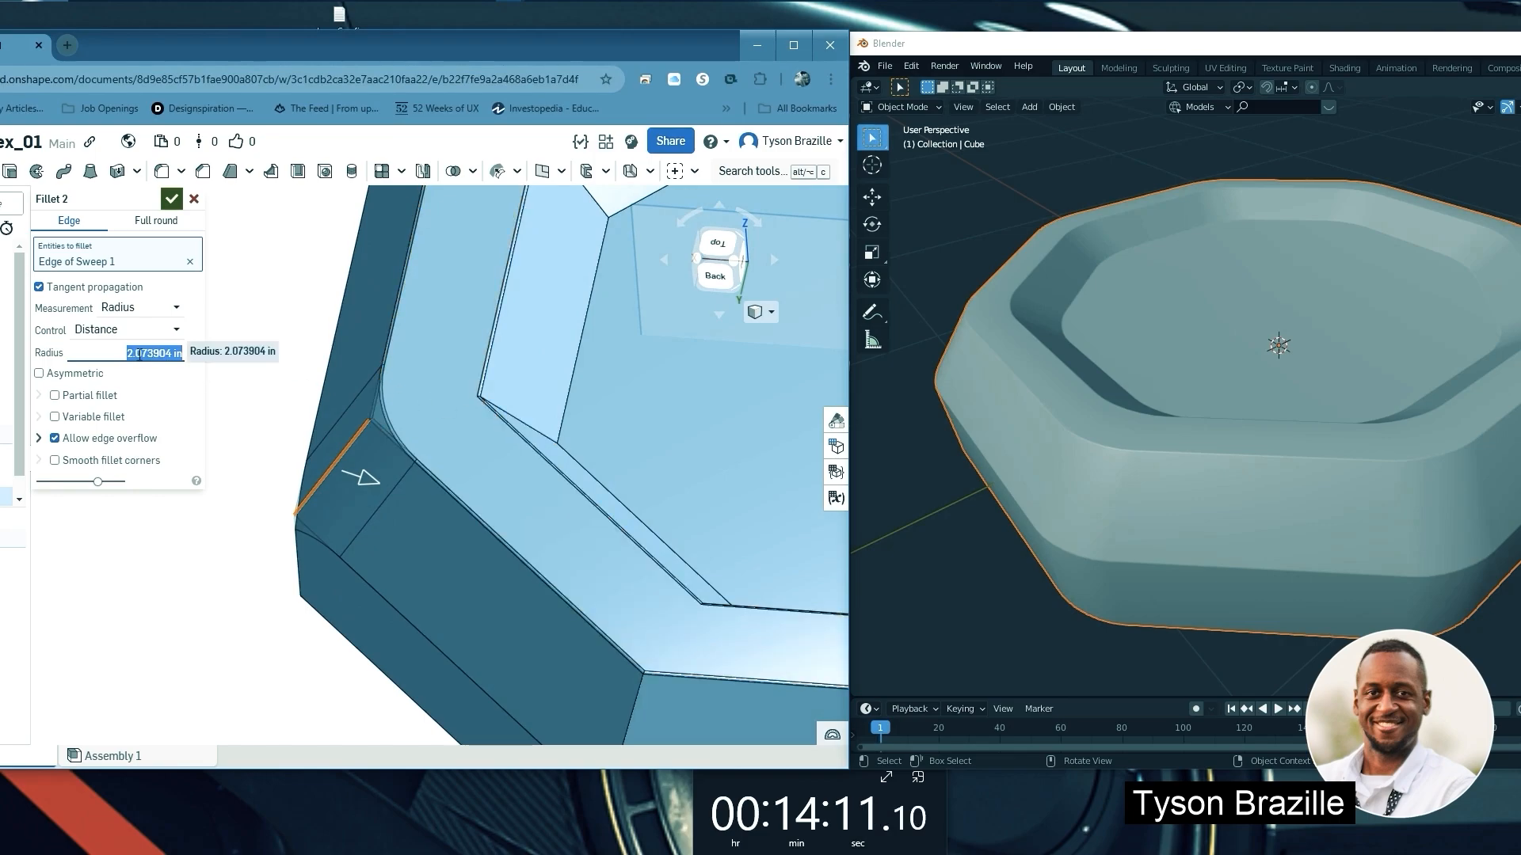
Add the eight inner corner edges between the side walls of the tray opening to the 2 in fillet
{"action": "left_click", "coordinate": [508, 415]}
{"action": "scroll", "coordinate": [406, 353], "scroll_direction": "down", "scroll_amount": 2}
{"action": "scroll", "coordinate": [400, 353], "scroll_direction": "down", "scroll_amount": 2}
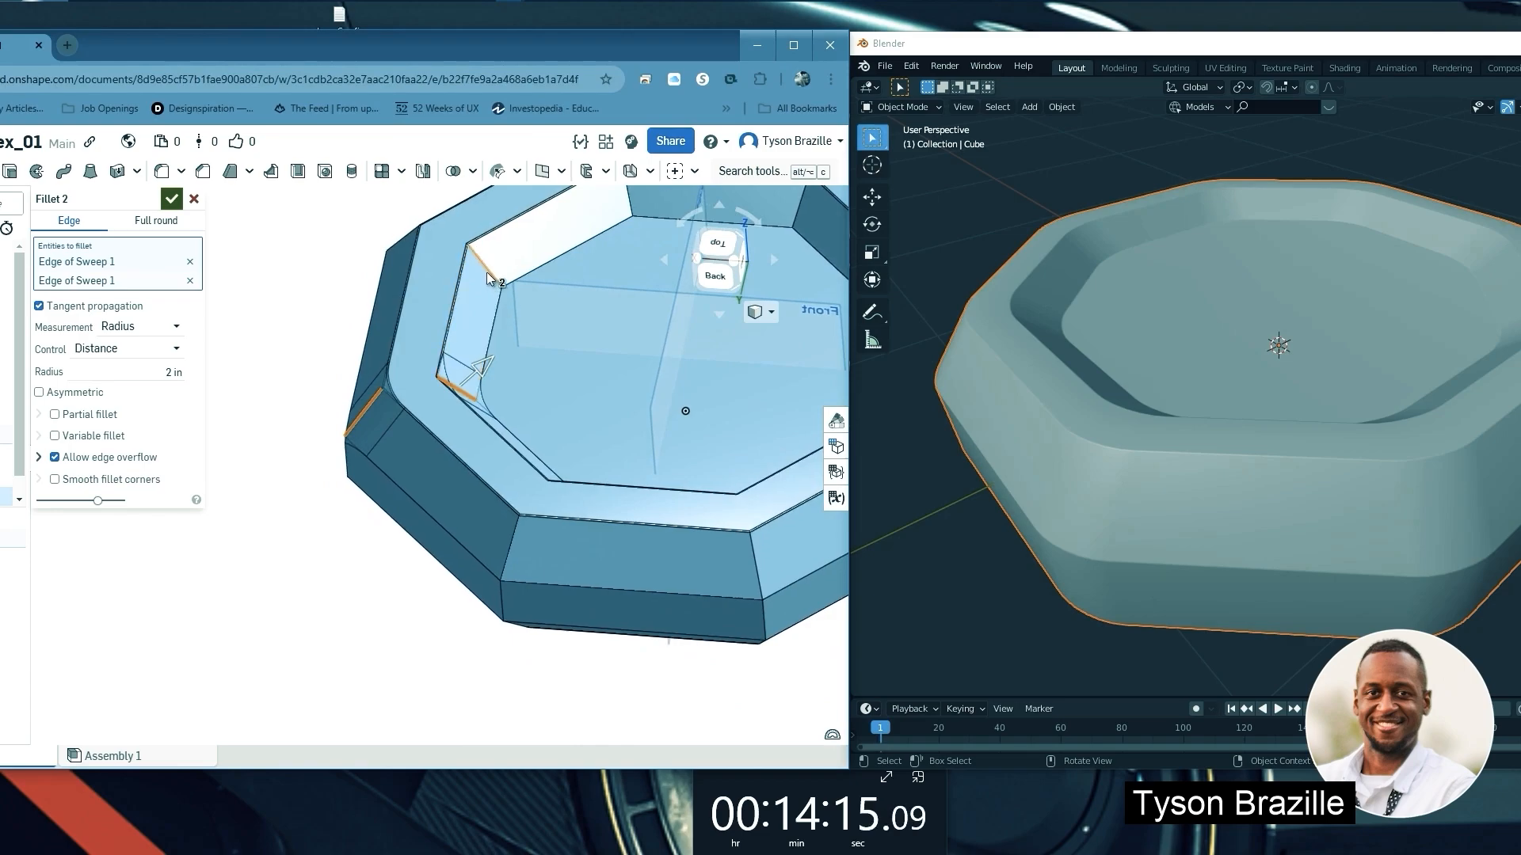
{"action": "left_click", "coordinate": [486, 271]}
{"action": "scroll", "coordinate": [420, 321], "scroll_direction": "down", "scroll_amount": 3}
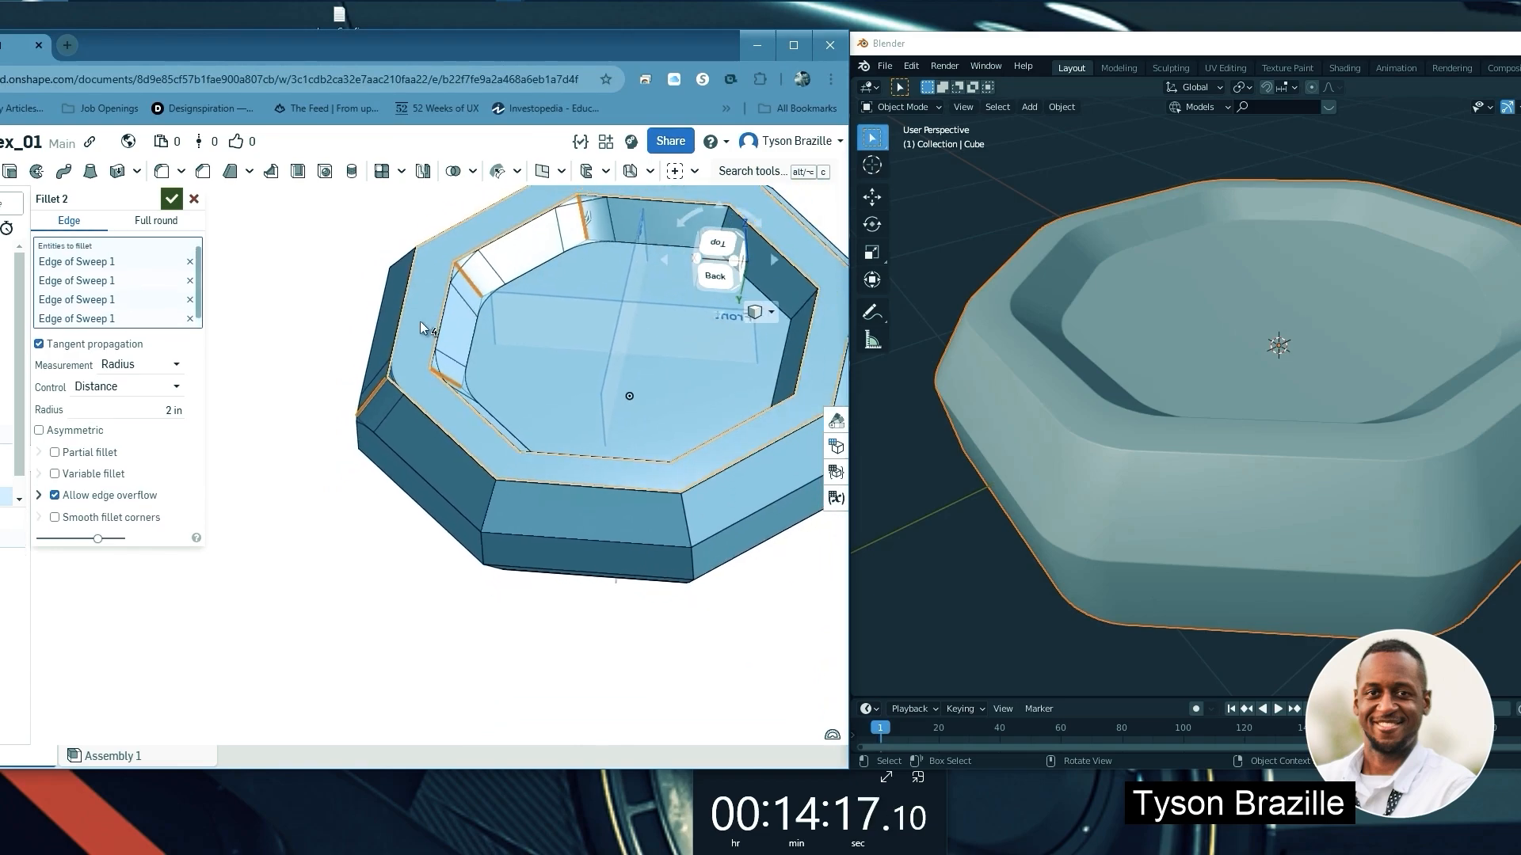
{"action": "left_click", "coordinate": [564, 277]}
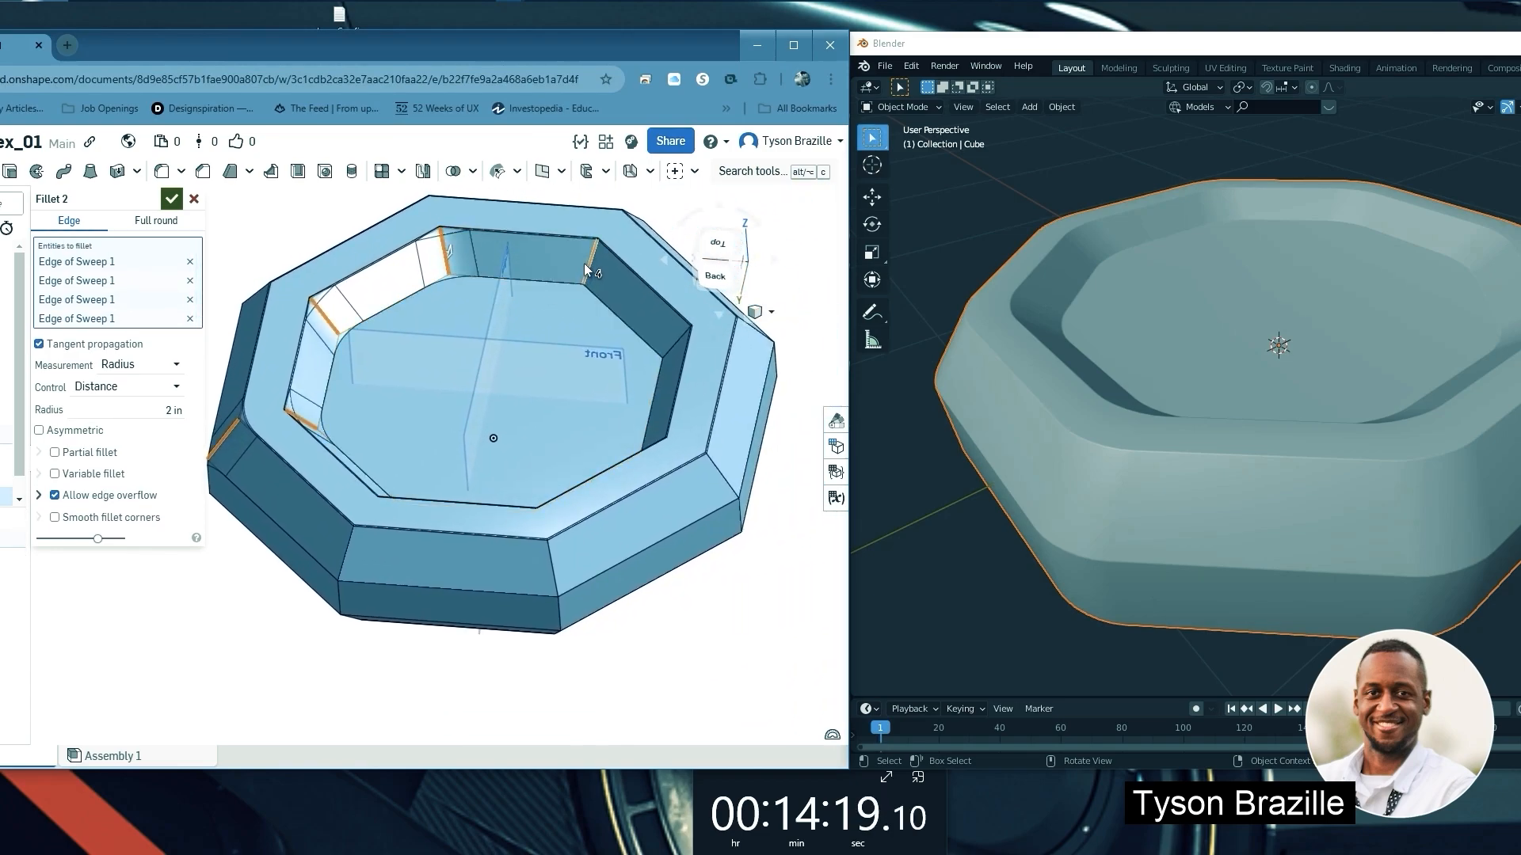
{"action": "left_click", "coordinate": [586, 264]}
{"action": "left_click", "coordinate": [665, 350]}
{"action": "right_click_drag", "start_coordinate": [670, 356], "coordinate": [717, 554]}
{"action": "left_click", "coordinate": [701, 444]}
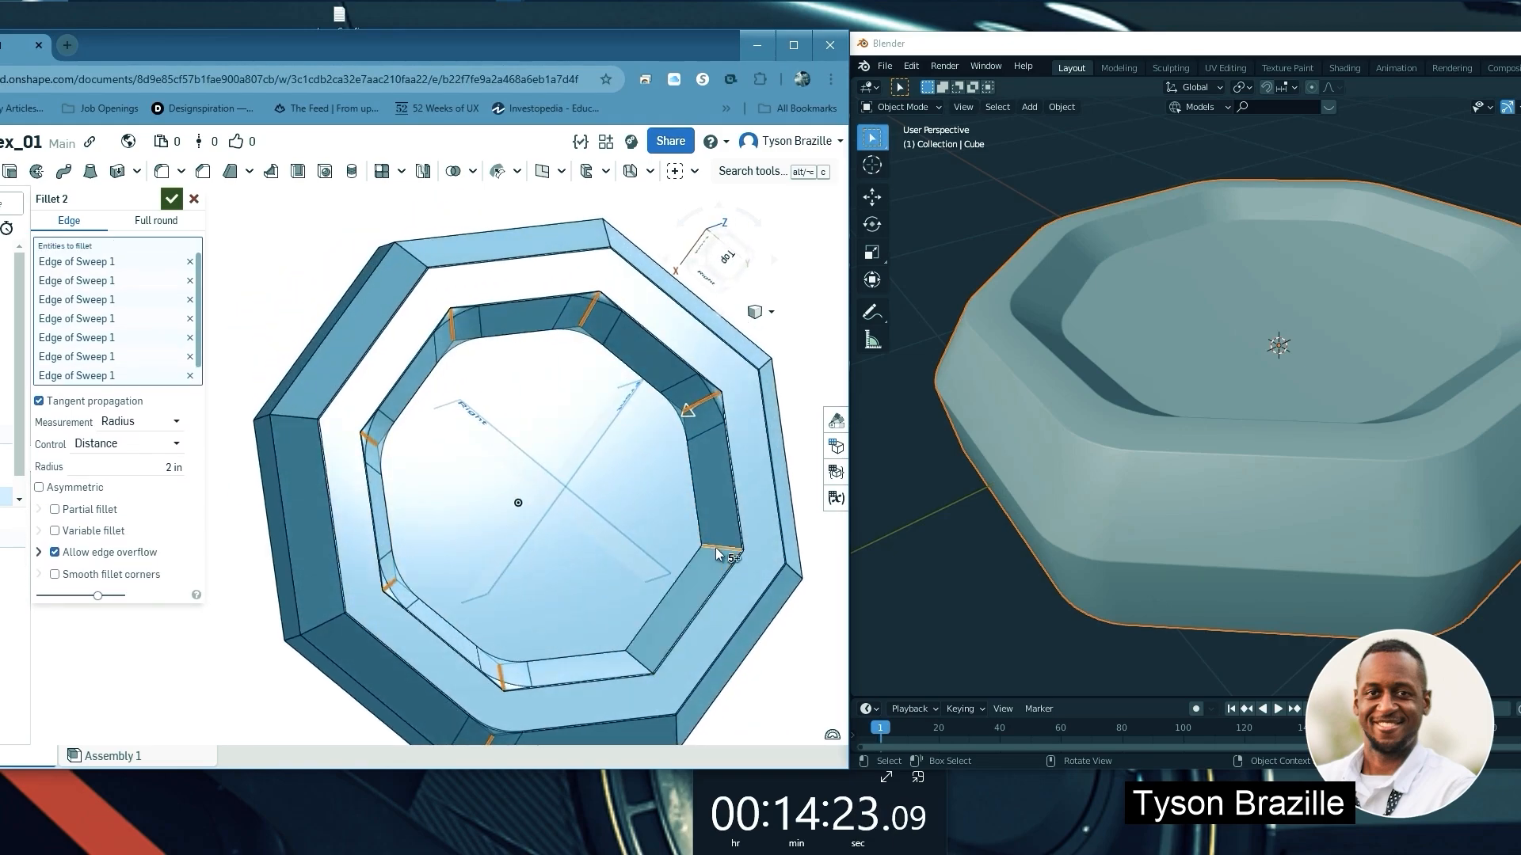
{"action": "left_click", "coordinate": [717, 553]}
{"action": "left_click", "coordinate": [634, 654]}
Add the eight corner edges between the side walls of the underside recess to the 2 in fillet
{"action": "right_click_drag", "start_coordinate": [704, 629], "coordinate": [590, 498]}
{"action": "scroll", "coordinate": [442, 485], "scroll_direction": "down", "scroll_amount": 3}
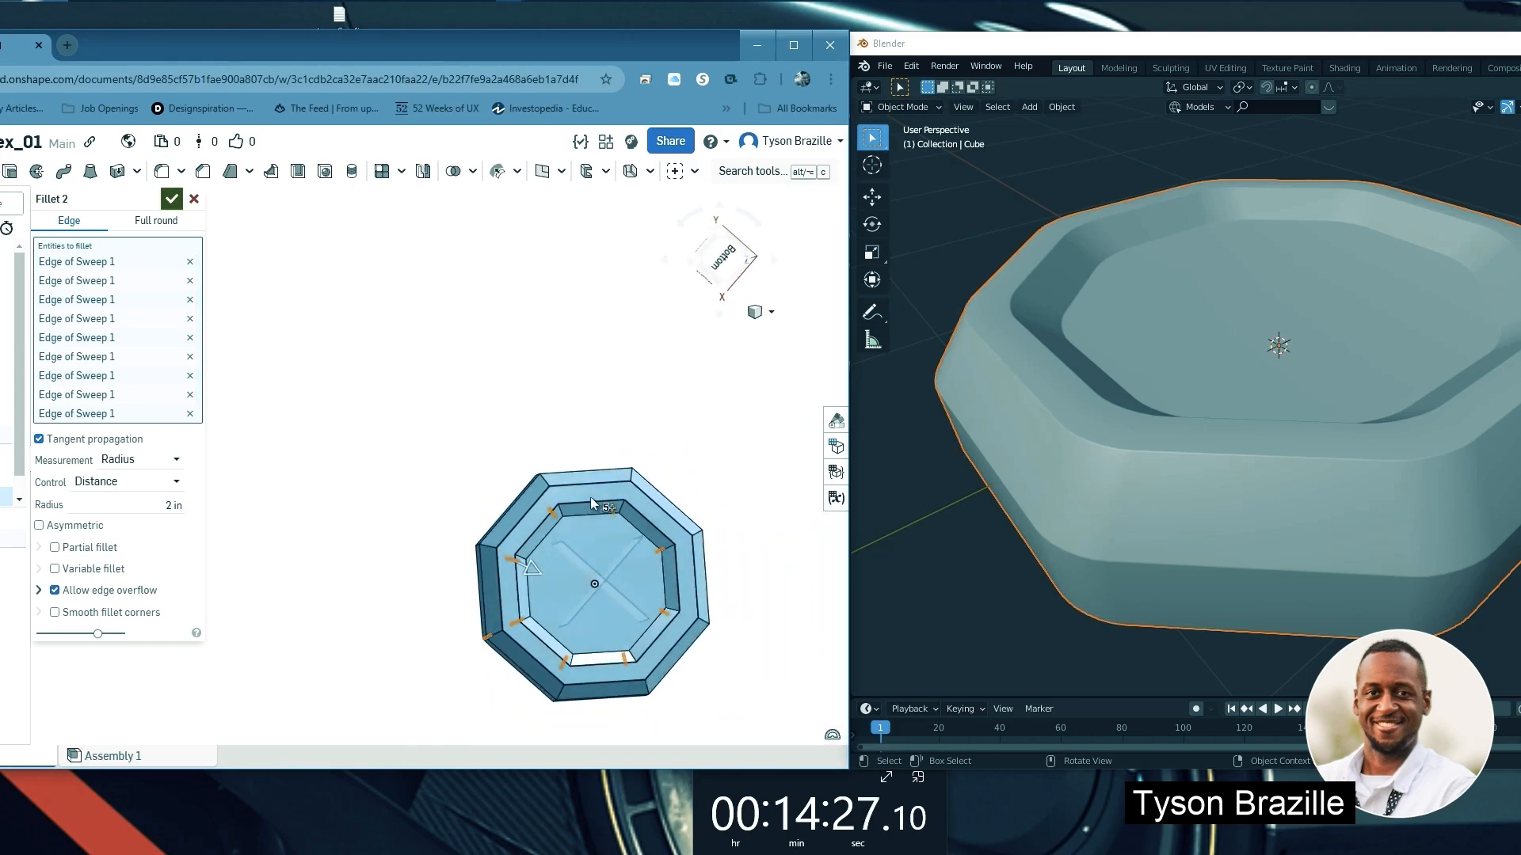
{"action": "scroll", "coordinate": [591, 500], "scroll_direction": "up", "scroll_amount": 5}
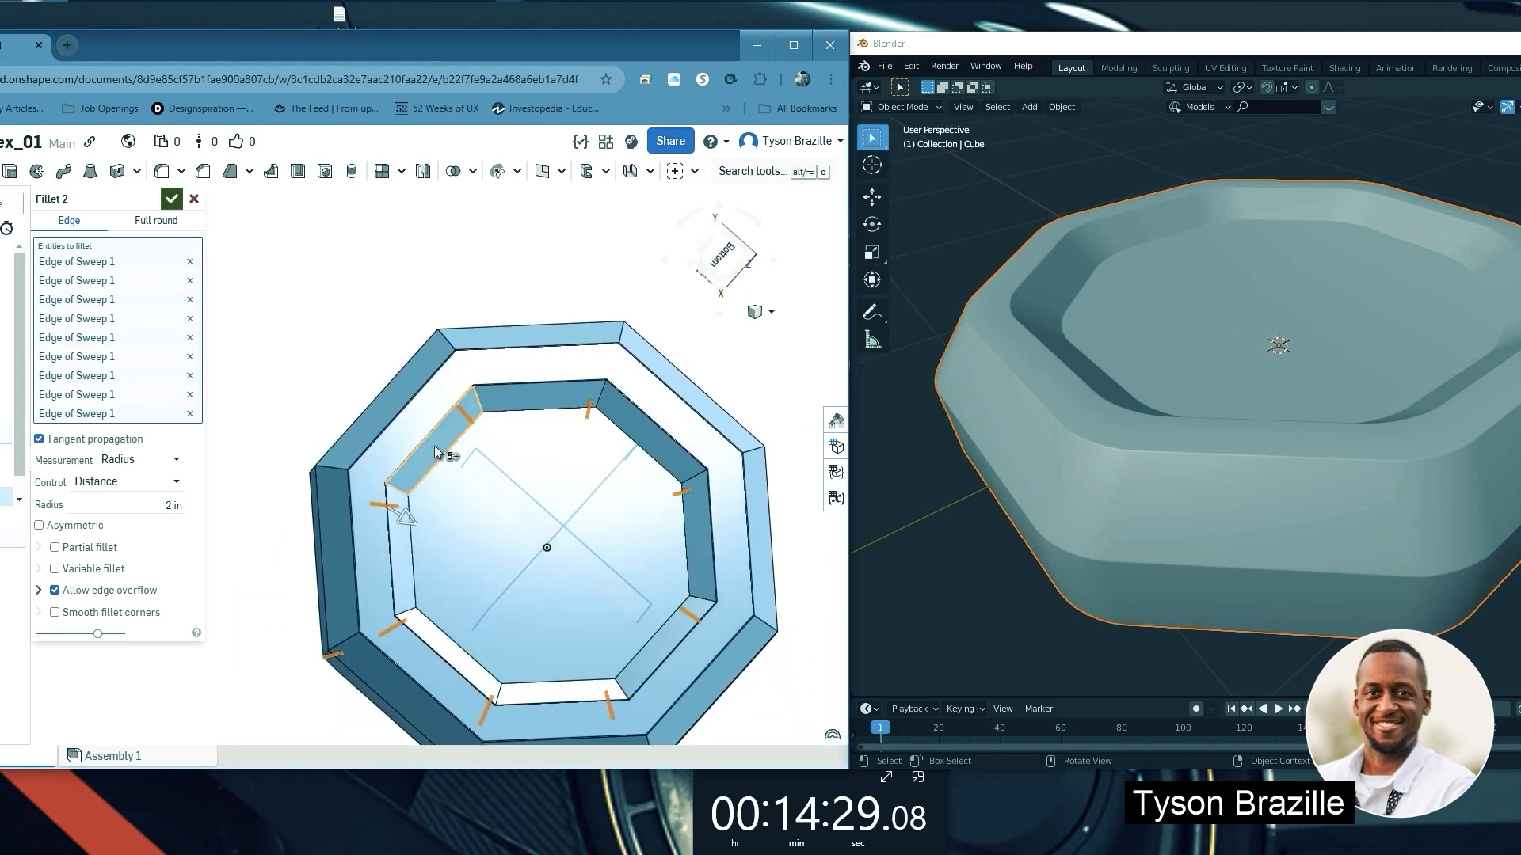
{"action": "scroll", "coordinate": [434, 447], "scroll_direction": "up", "scroll_amount": 1}
{"action": "left_click", "coordinate": [422, 495]}
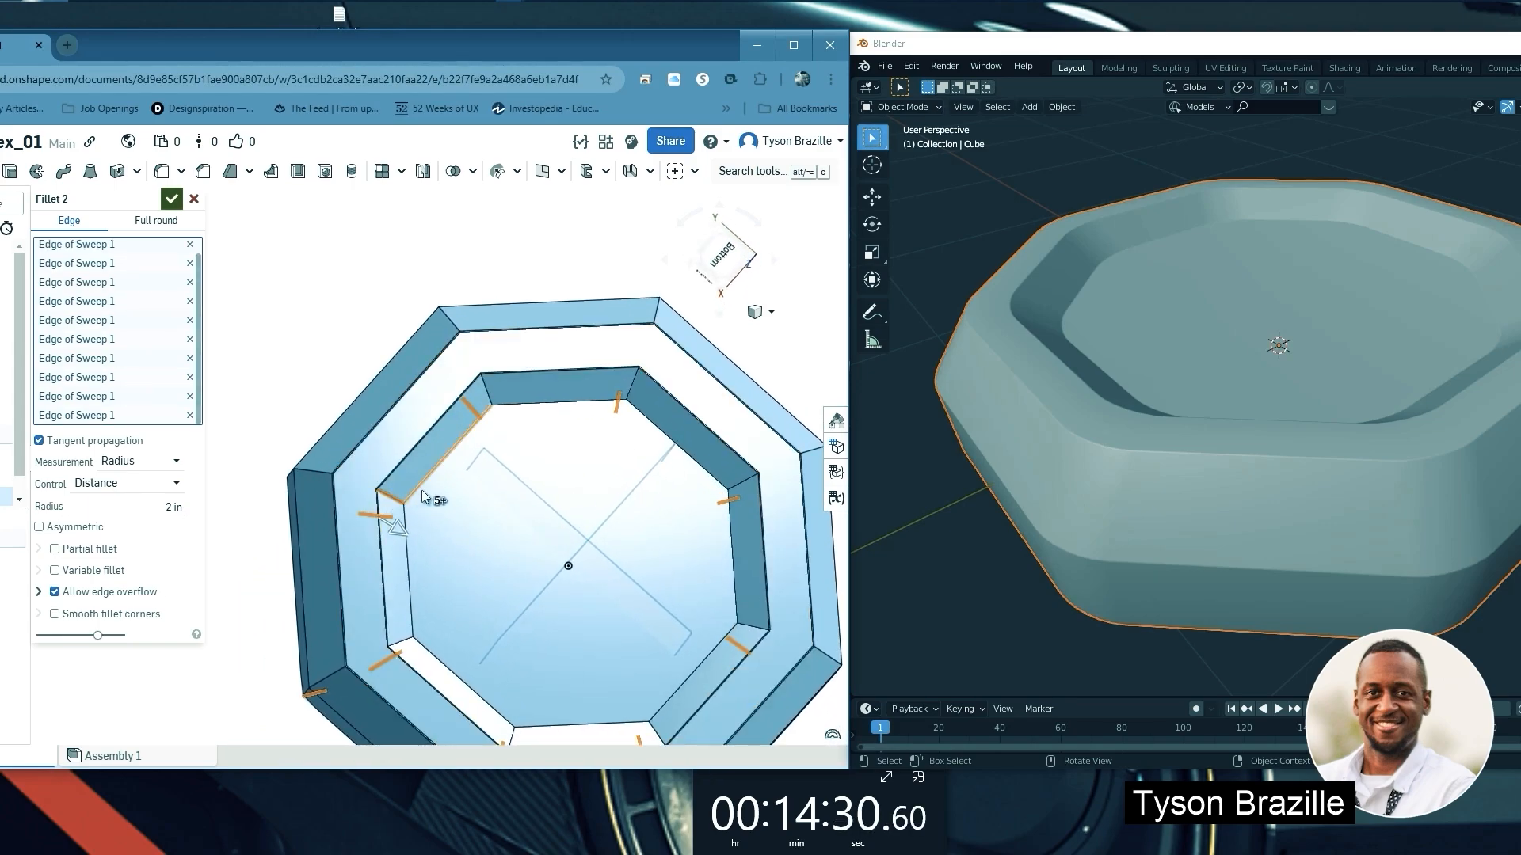
{"action": "left_click", "coordinate": [489, 396]}
{"action": "left_click", "coordinate": [630, 389]}
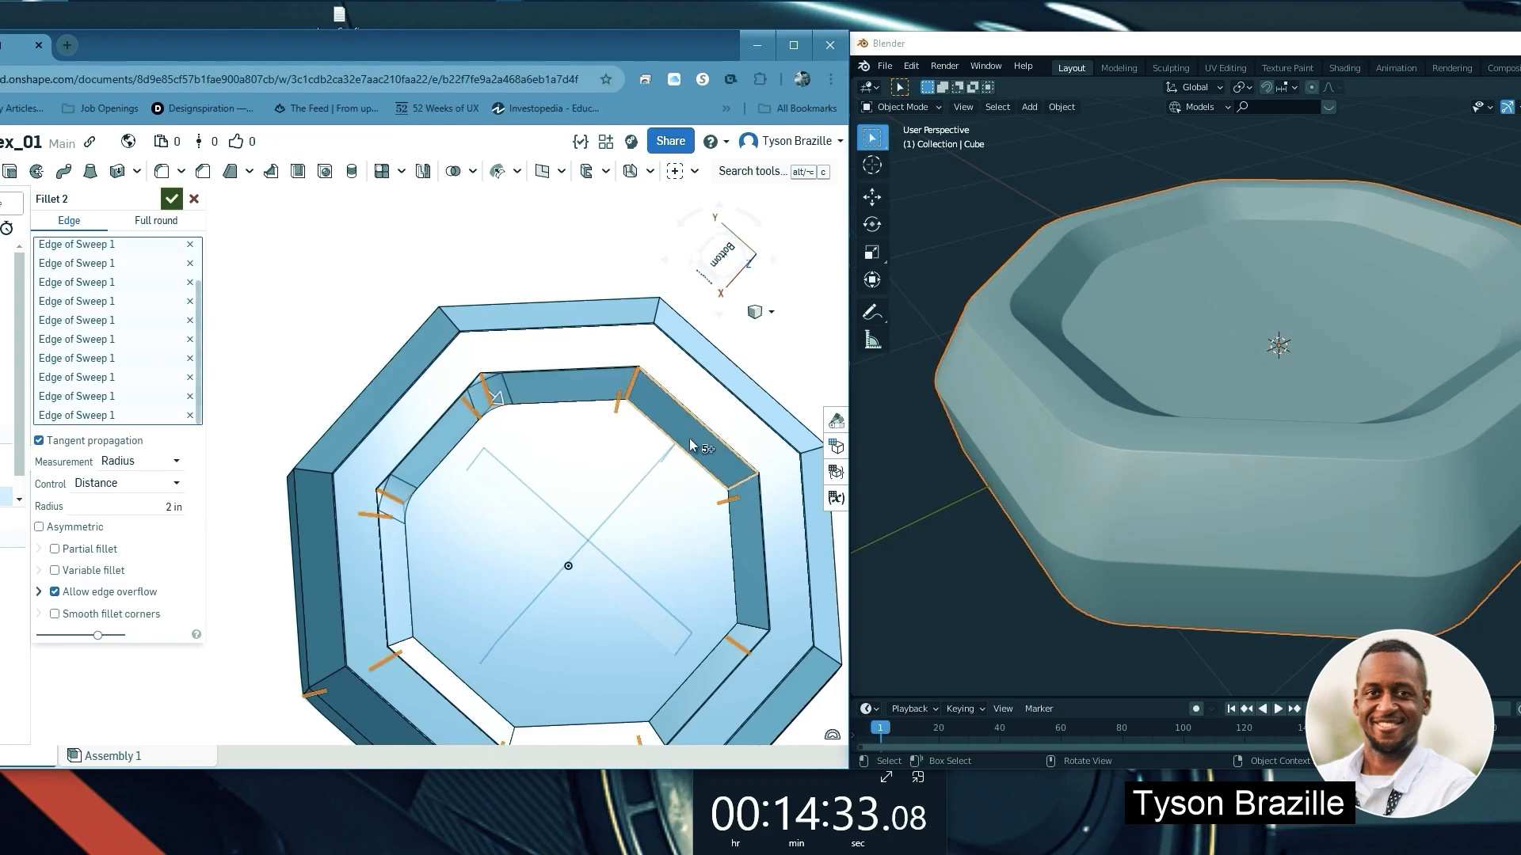
{"action": "left_click", "coordinate": [750, 482]}
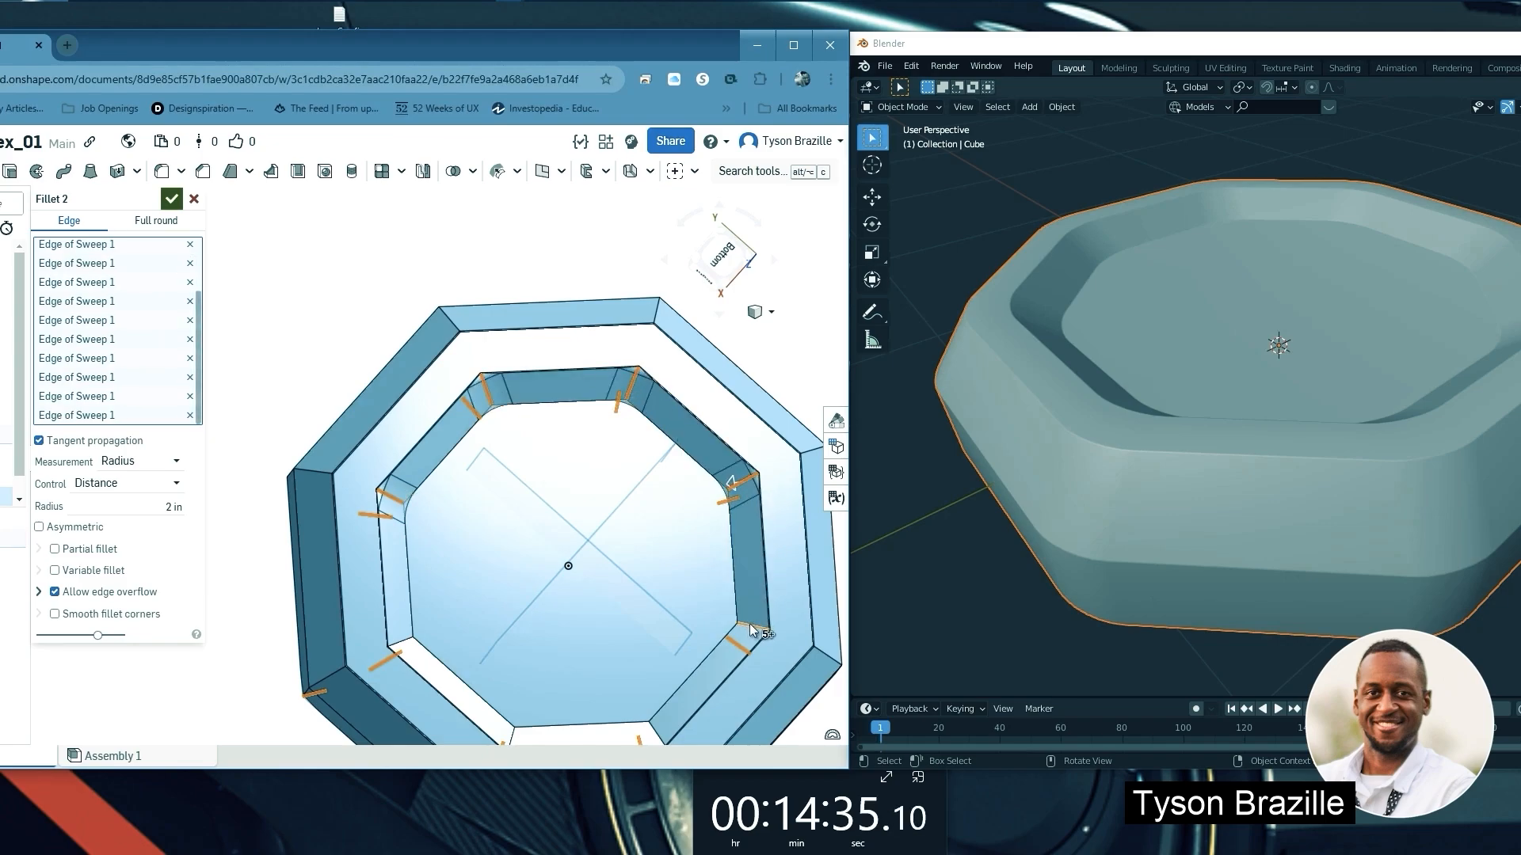
{"action": "left_click", "coordinate": [750, 629]}
{"action": "scroll", "coordinate": [587, 624], "scroll_direction": "down", "scroll_amount": 3}
{"action": "scroll", "coordinate": [622, 707], "scroll_direction": "up", "scroll_amount": 5}
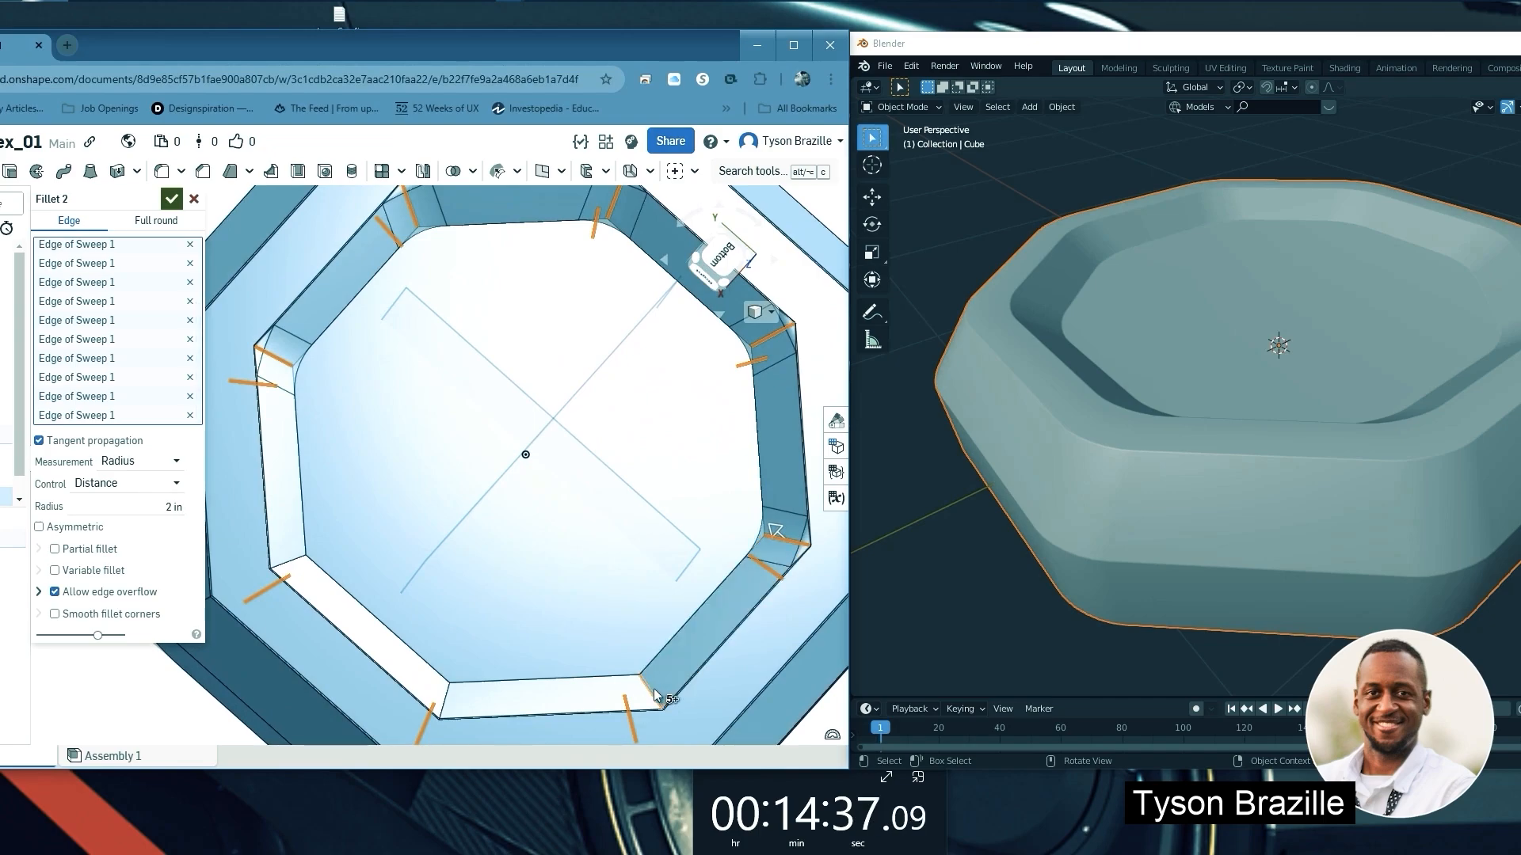
{"action": "left_click", "coordinate": [654, 695]}
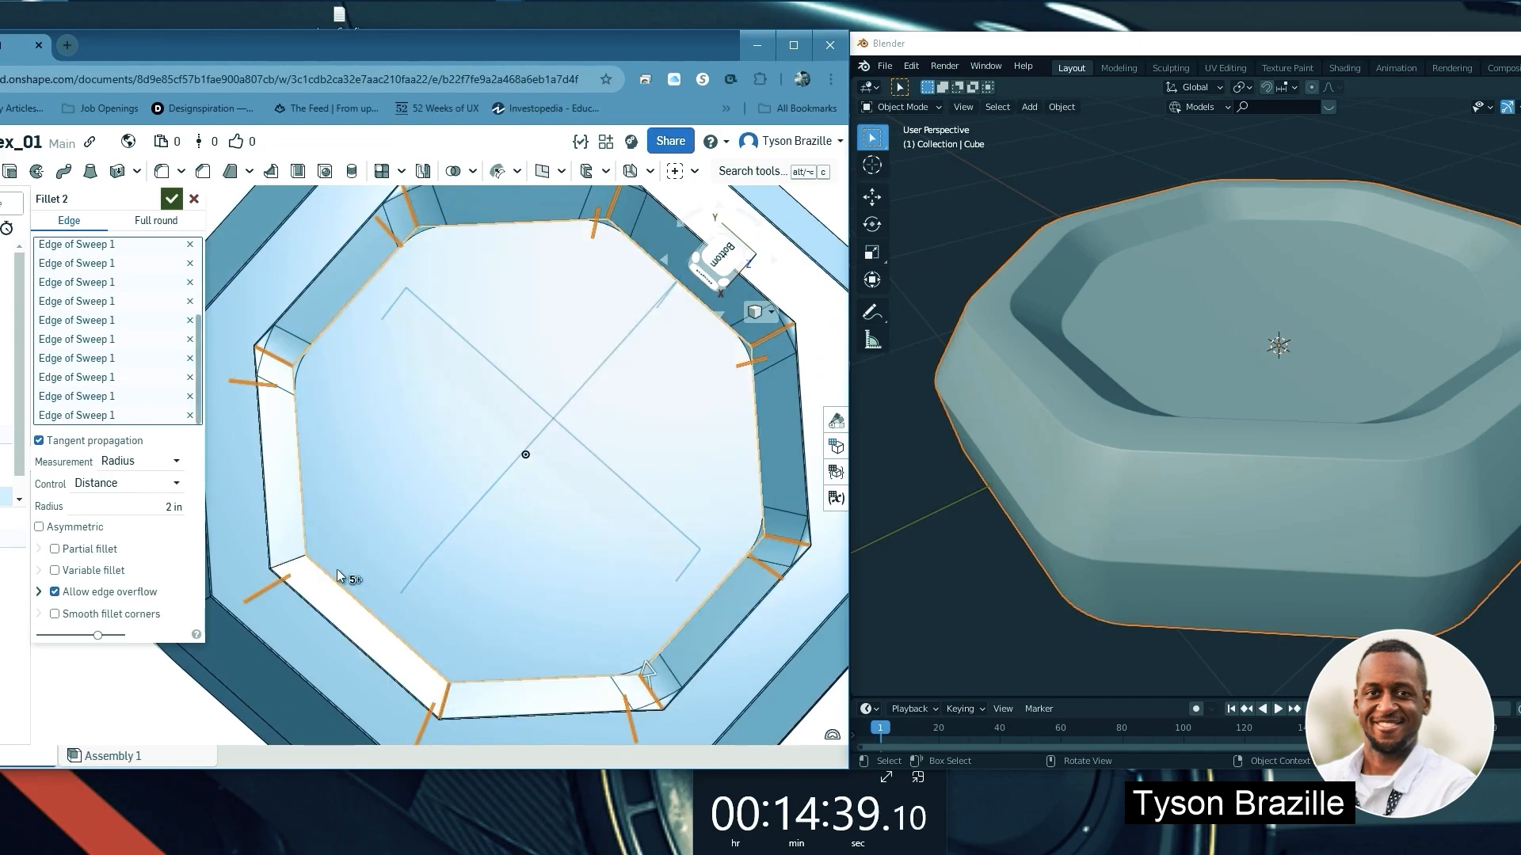
{"action": "left_click", "coordinate": [289, 569]}
{"action": "scroll", "coordinate": [352, 483], "scroll_direction": "down", "scroll_amount": 5}
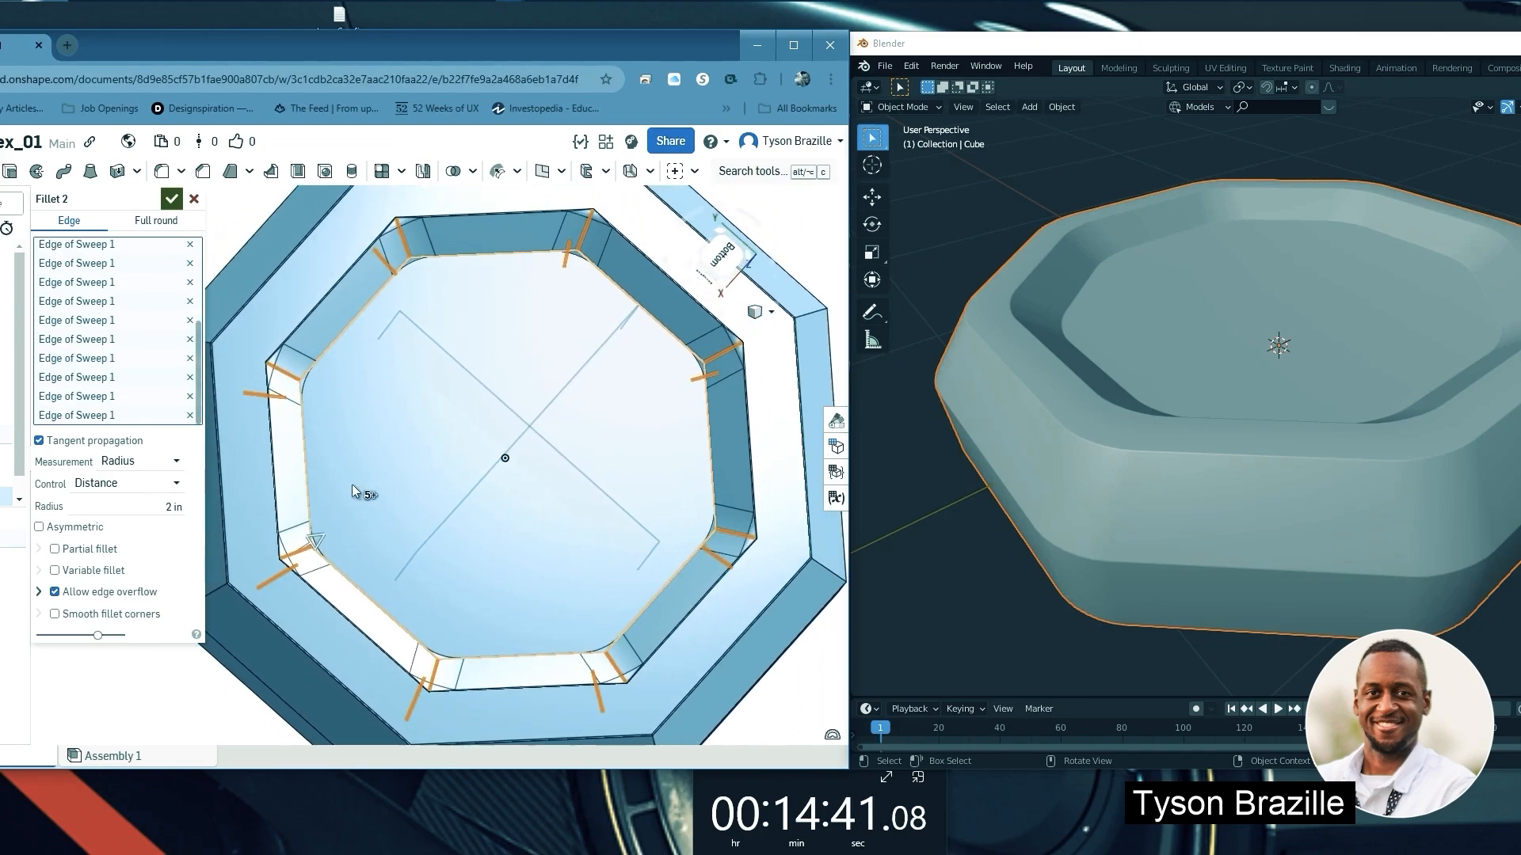
Add the outer corner edges along the back side of the tray to the 2 in fillet
{"action": "right_click_drag", "start_coordinate": [397, 404], "coordinate": [442, 368]}
{"action": "middle_click_drag", "start_coordinate": [207, 277], "coordinate": [597, 377]}
{"action": "right_click_drag", "start_coordinate": [377, 420], "coordinate": [477, 360]}
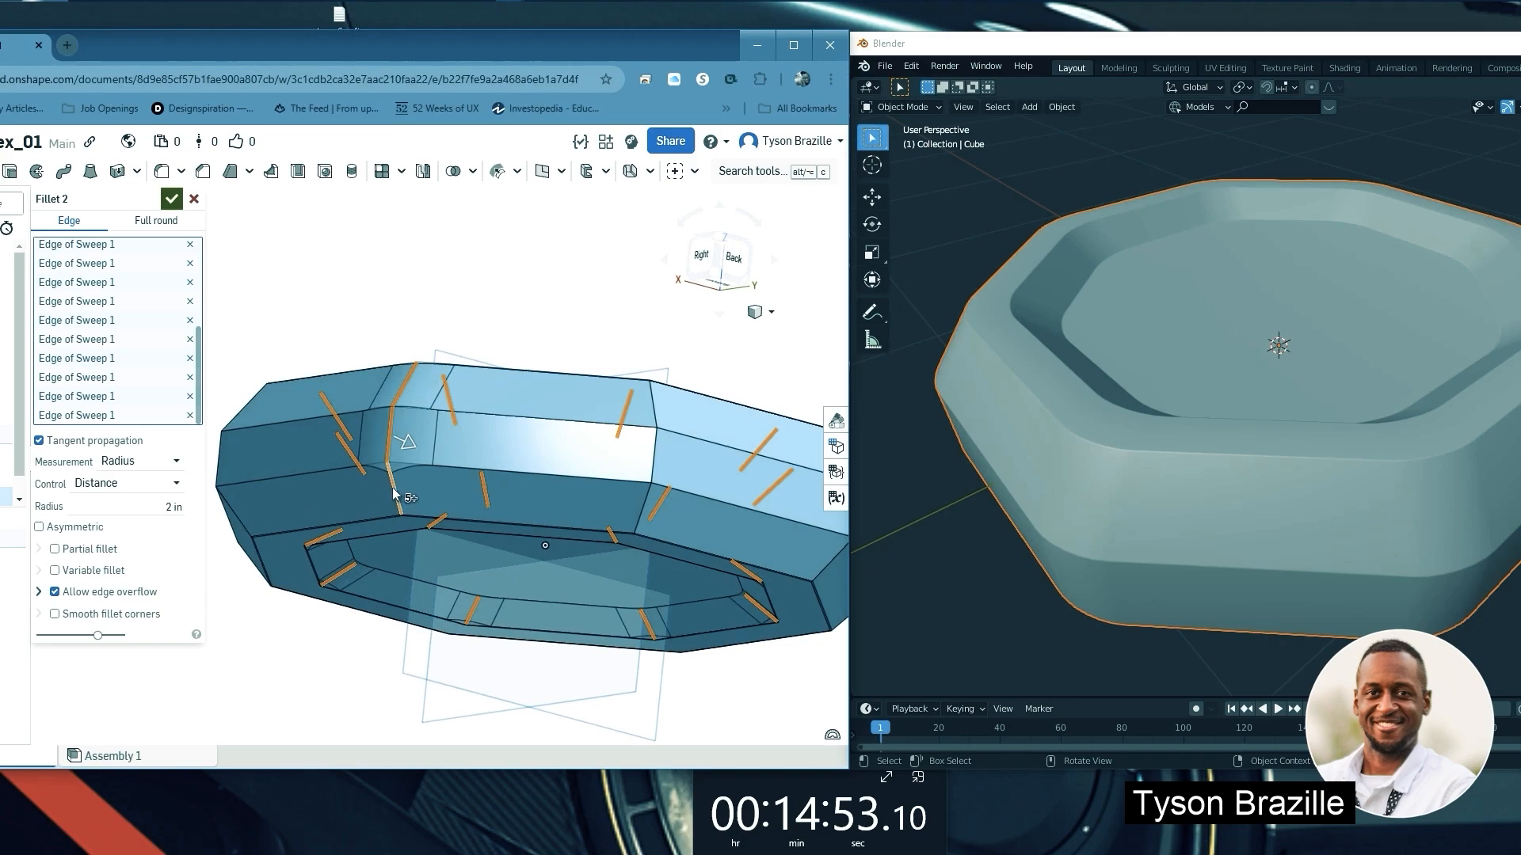
{"action": "right_click_drag", "start_coordinate": [619, 445], "coordinate": [656, 410]}
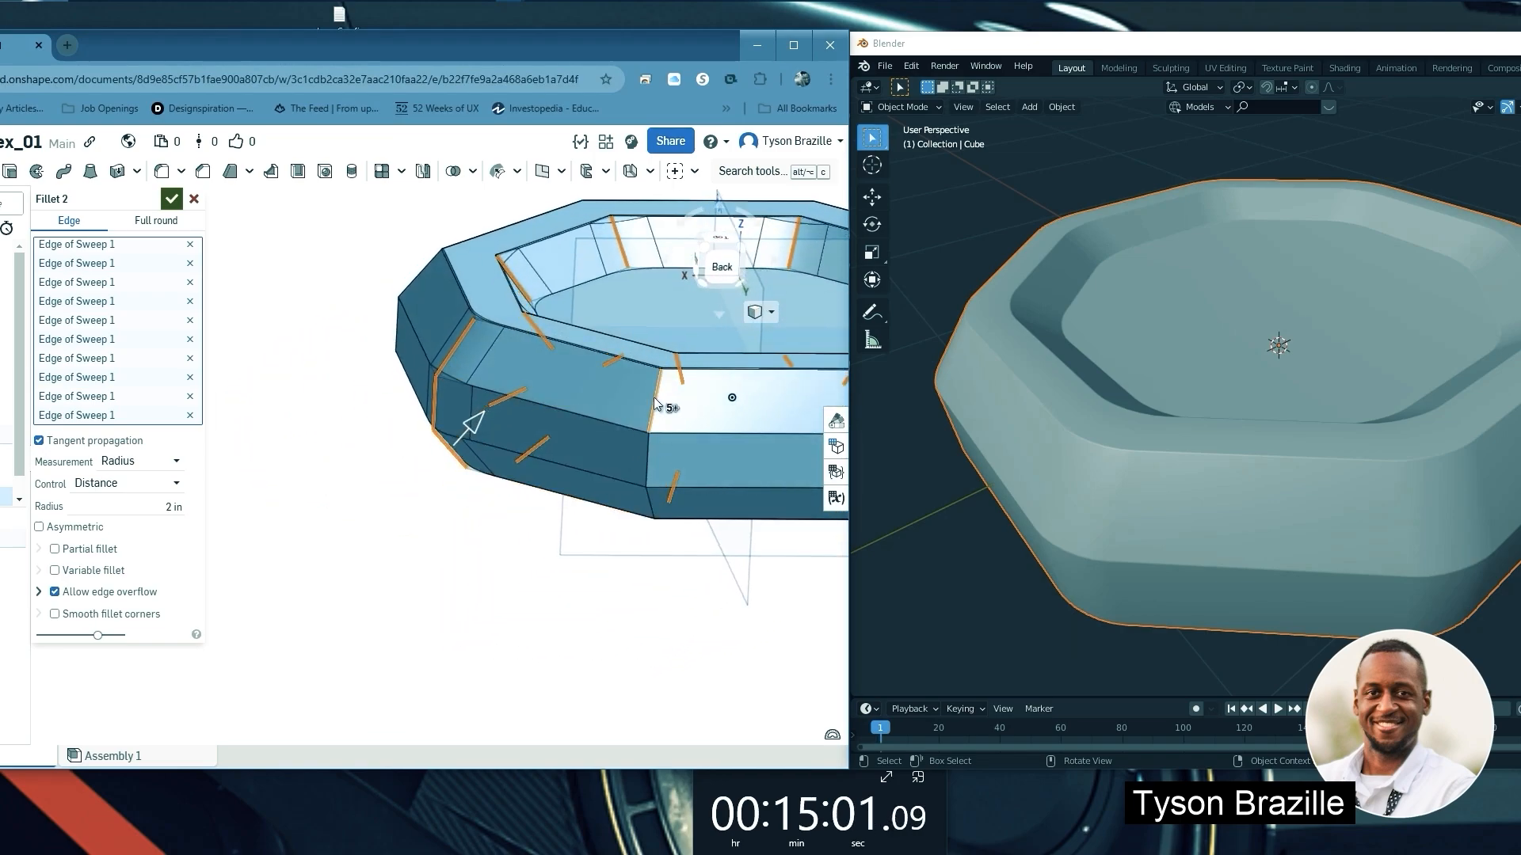
{"action": "left_click", "coordinate": [655, 404]}
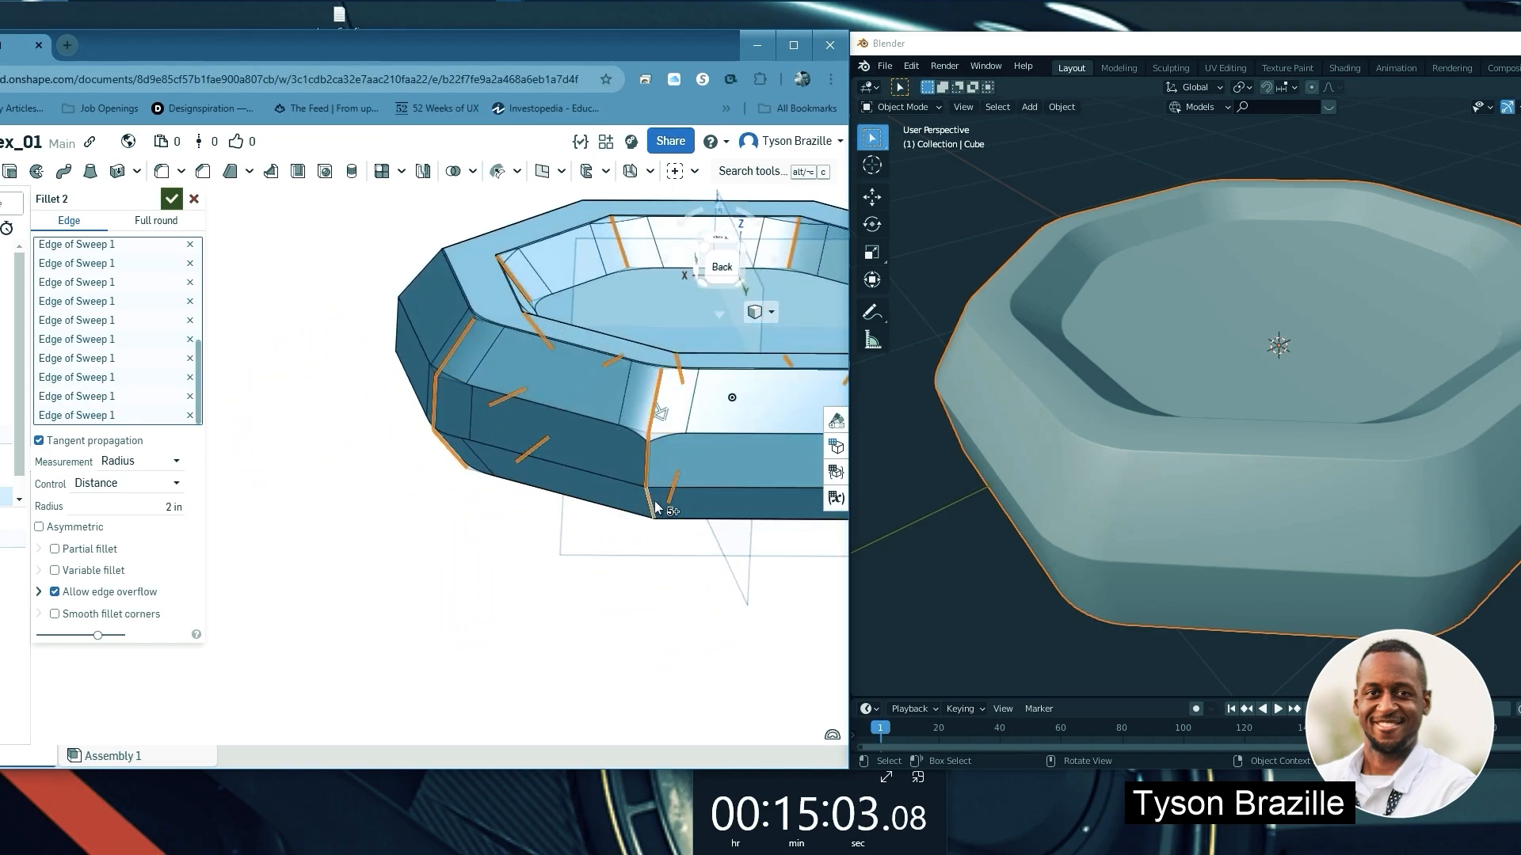
{"action": "right_click_drag", "start_coordinate": [700, 448], "coordinate": [683, 416]}
{"action": "scroll", "coordinate": [682, 416], "scroll_direction": "up", "scroll_amount": 3}
{"action": "middle_click_drag", "start_coordinate": [723, 450], "coordinate": [444, 455]}
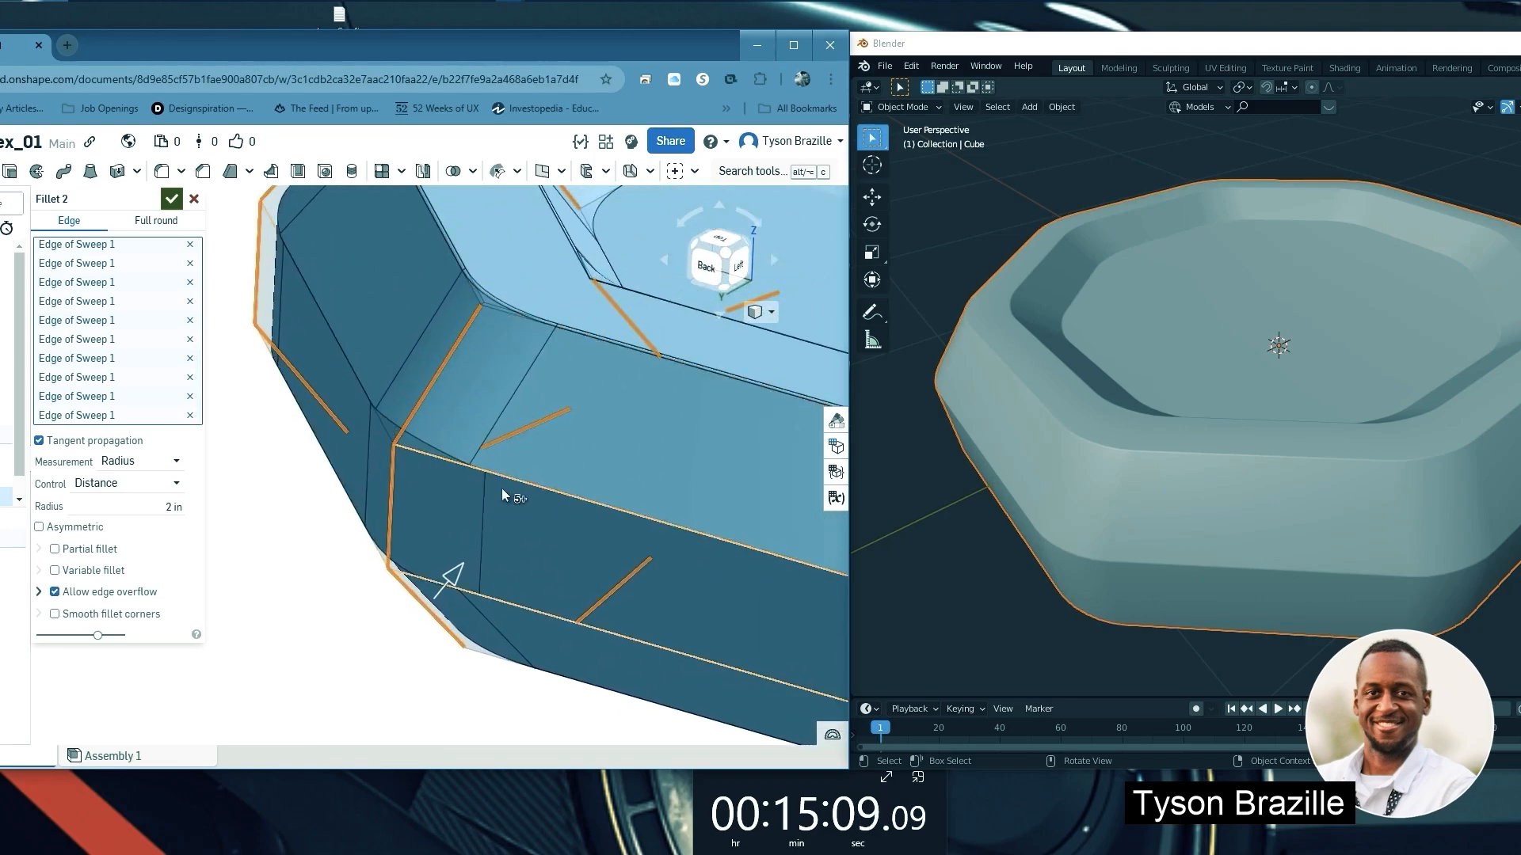
{"action": "scroll", "coordinate": [472, 439], "scroll_direction": "down", "scroll_amount": 5}
{"action": "middle_click_drag", "start_coordinate": [503, 451], "coordinate": [492, 487]}
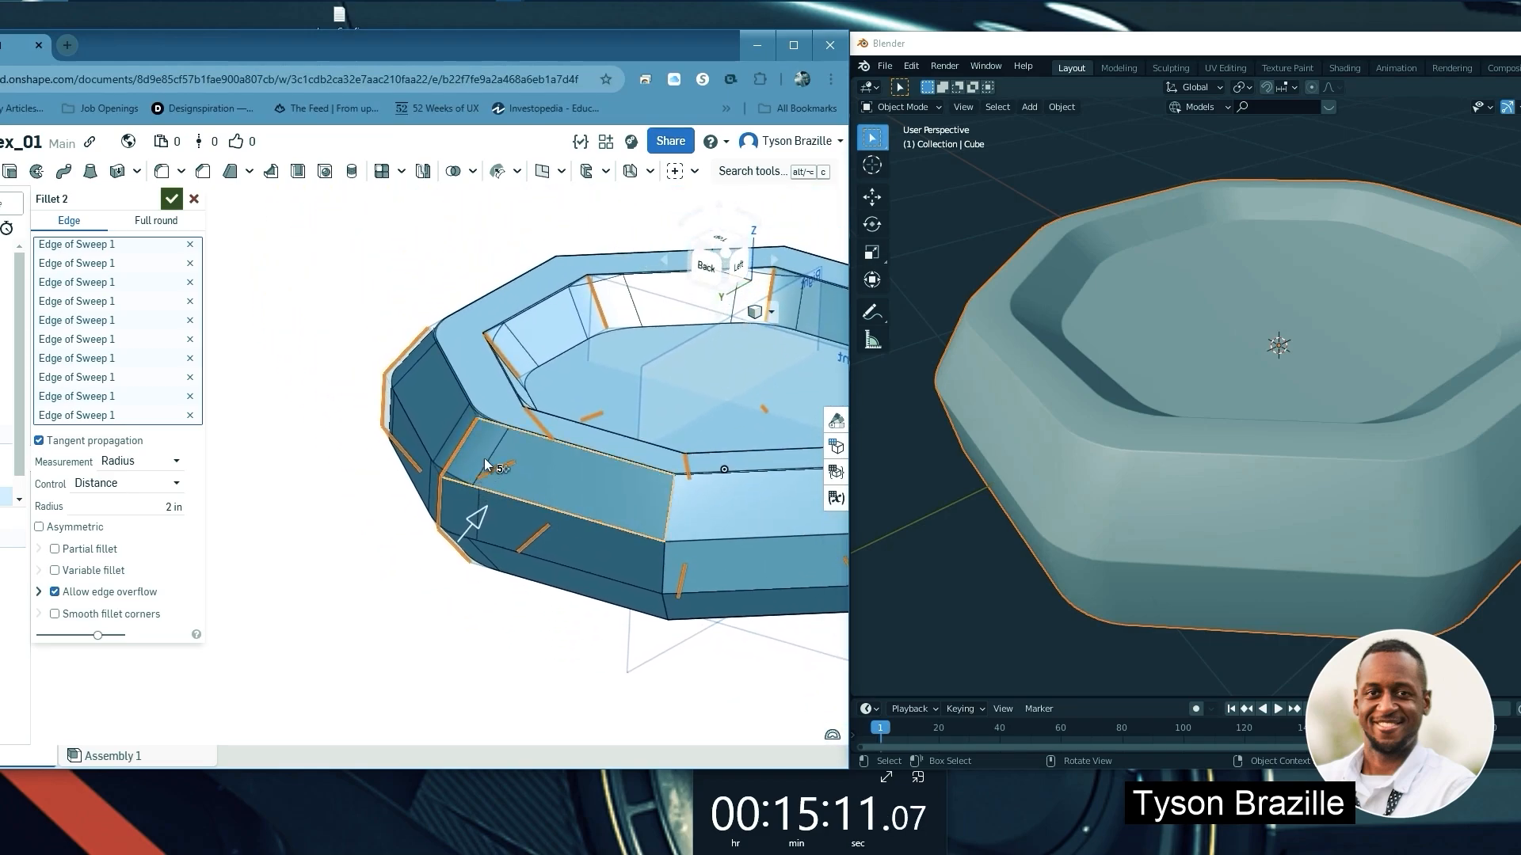
Add the outer corner edges on the left side of the tray to the 2 in fillet
{"action": "right_click_drag", "start_coordinate": [483, 458], "coordinate": [578, 469]}
{"action": "scroll", "coordinate": [535, 470], "scroll_direction": "up", "scroll_amount": 2}
{"action": "left_click", "coordinate": [571, 473]}
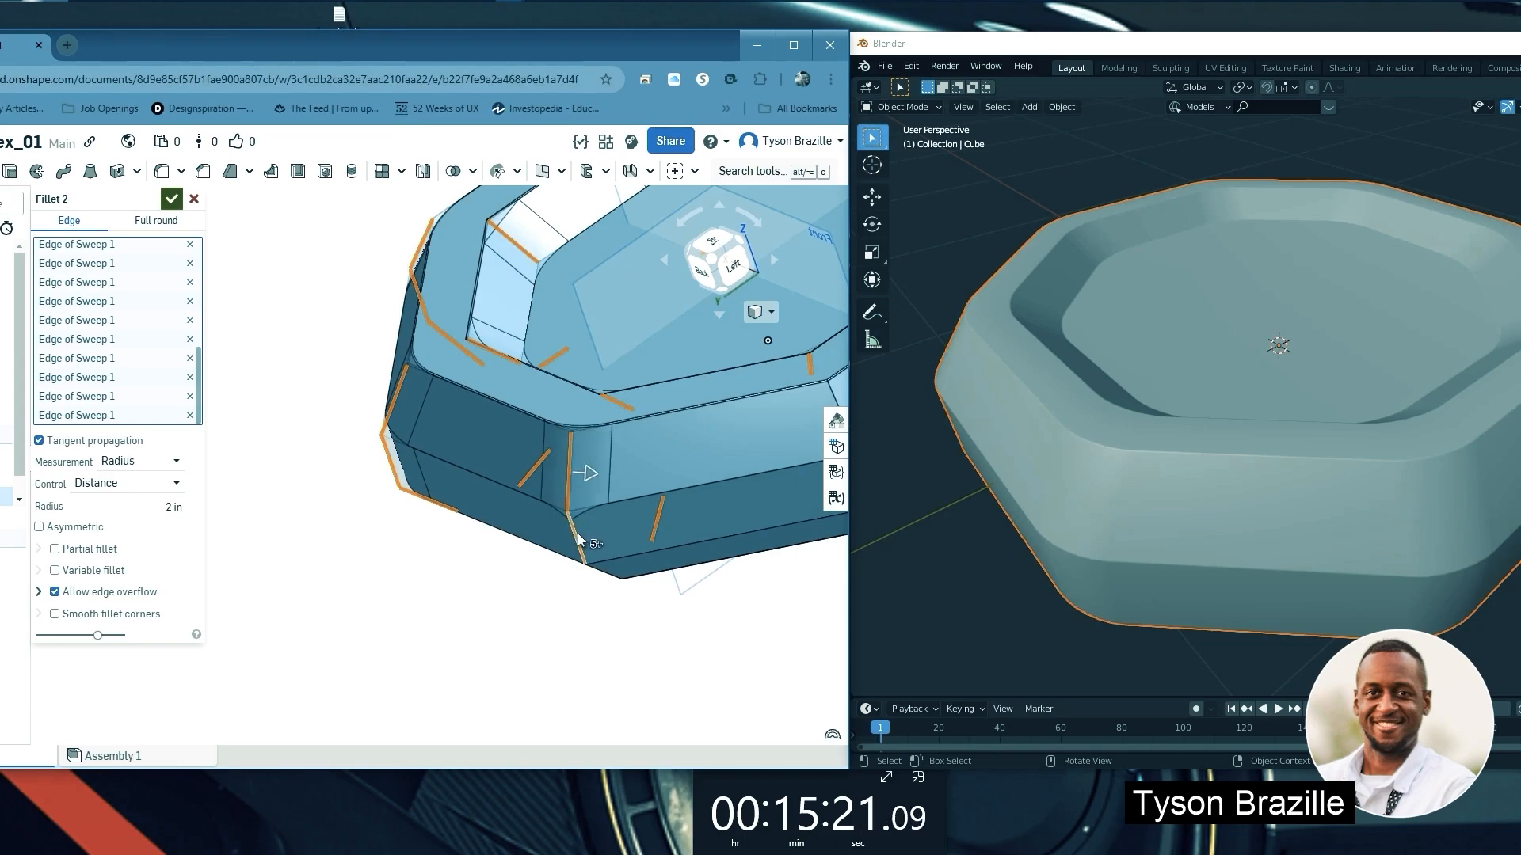
{"action": "right_click_drag", "start_coordinate": [579, 541], "coordinate": [592, 501]}
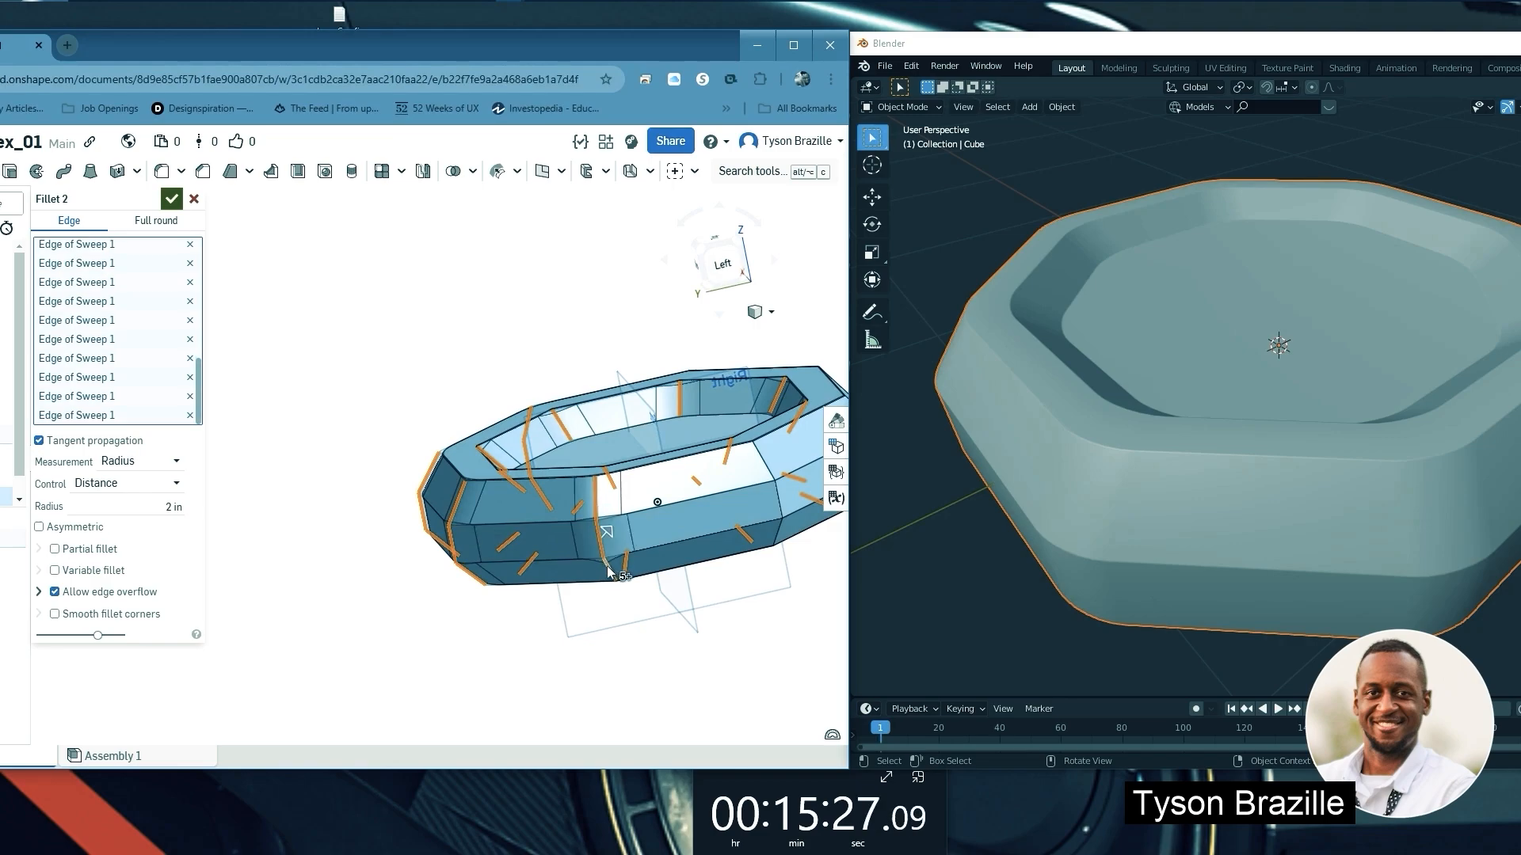
Add the edges of the two outer corners at the front of the tray to the 2 in fillet
{"action": "right_click_drag", "start_coordinate": [684, 515], "coordinate": [374, 462]}
{"action": "scroll", "coordinate": [349, 458], "scroll_direction": "up", "scroll_amount": 4}
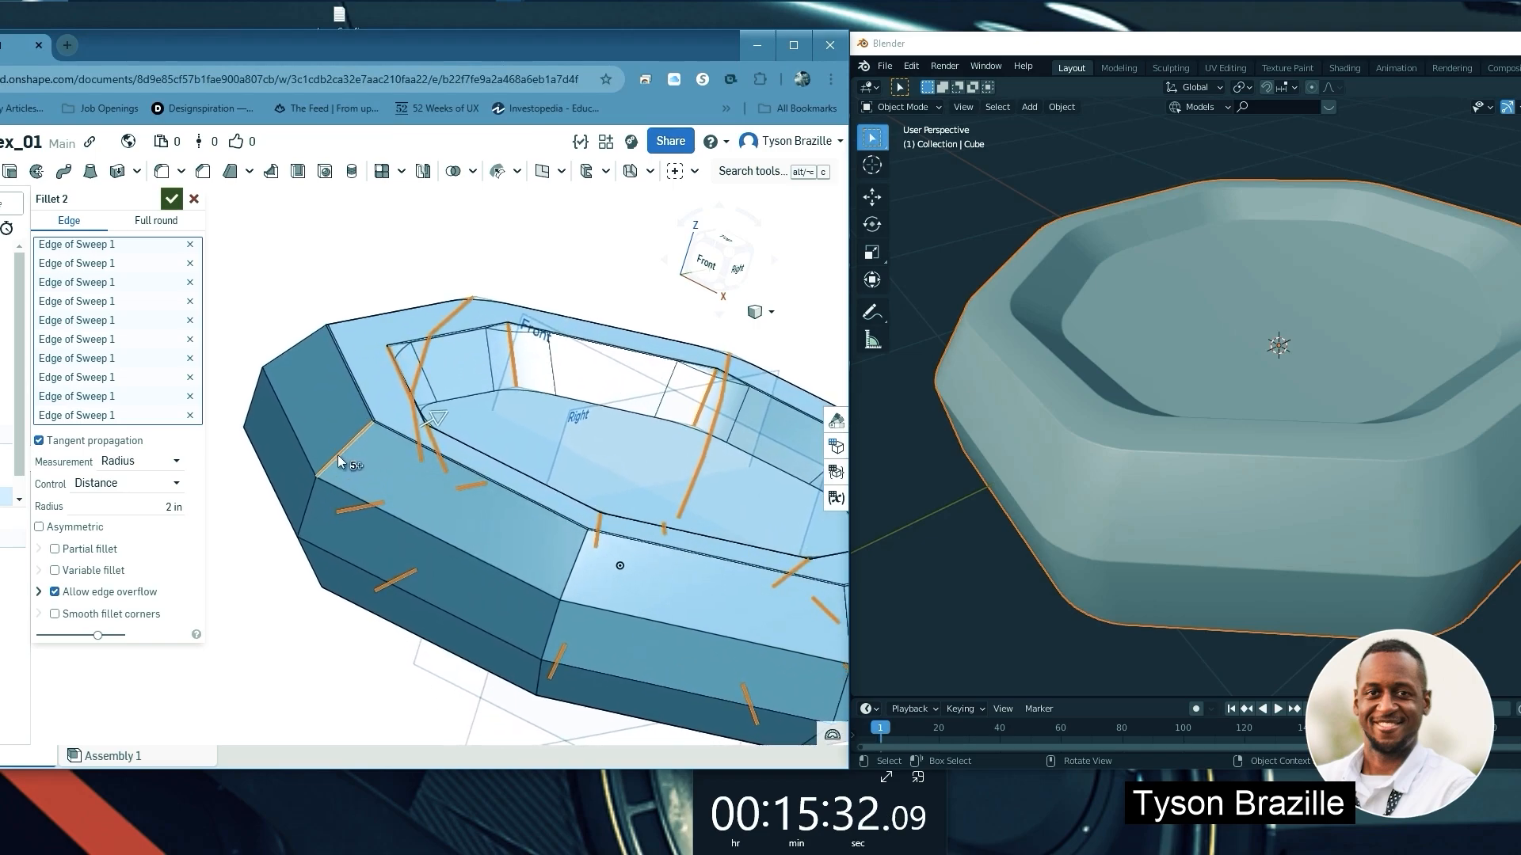
{"action": "left_click", "coordinate": [302, 503]}
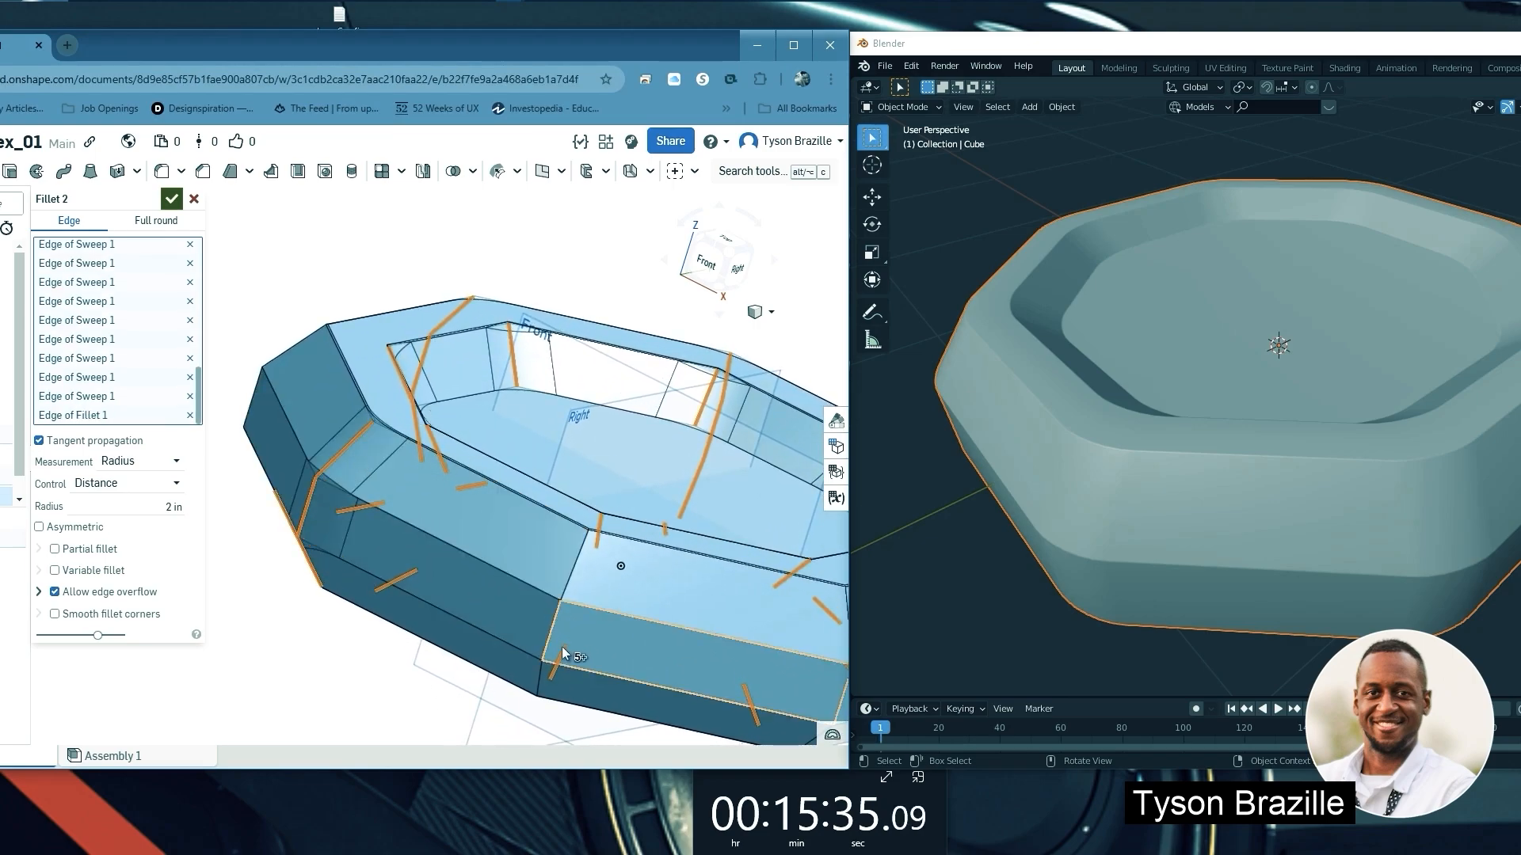
{"action": "left_click", "coordinate": [553, 627]}
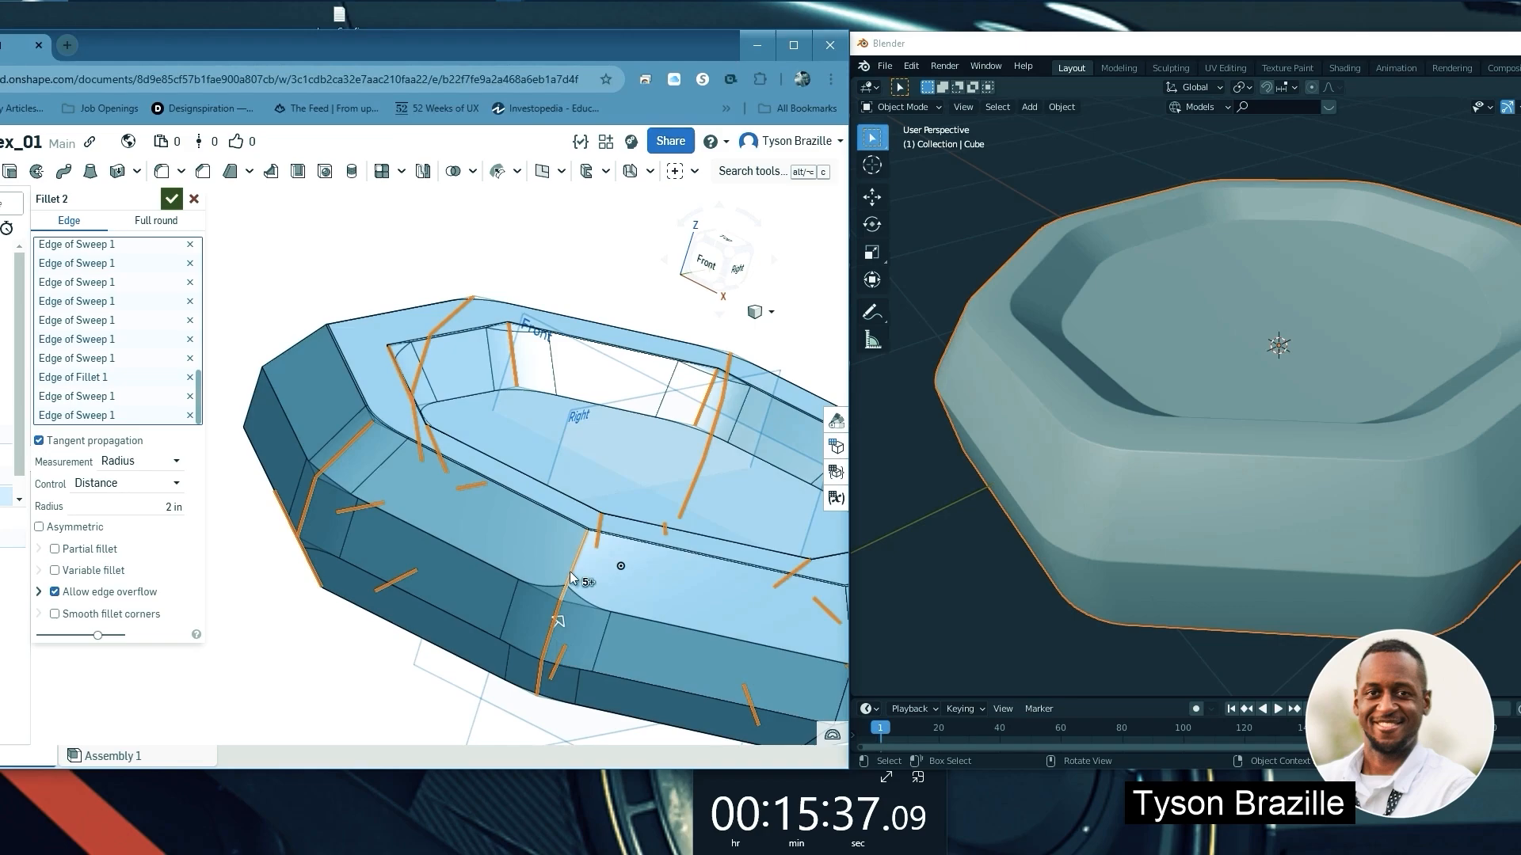
{"action": "left_click", "coordinate": [569, 572]}
Add the remaining outer corner edges around the right side of the tray, and accept the 2 in fillet
{"action": "mouse_move", "coordinate": [397, 444]}
{"action": "right_mouse_down"}
{"action": "mouse_move", "coordinate": [431, 455]}
{"action": "mouse_move", "coordinate": [378, 428]}
{"action": "right_mouse_up"}
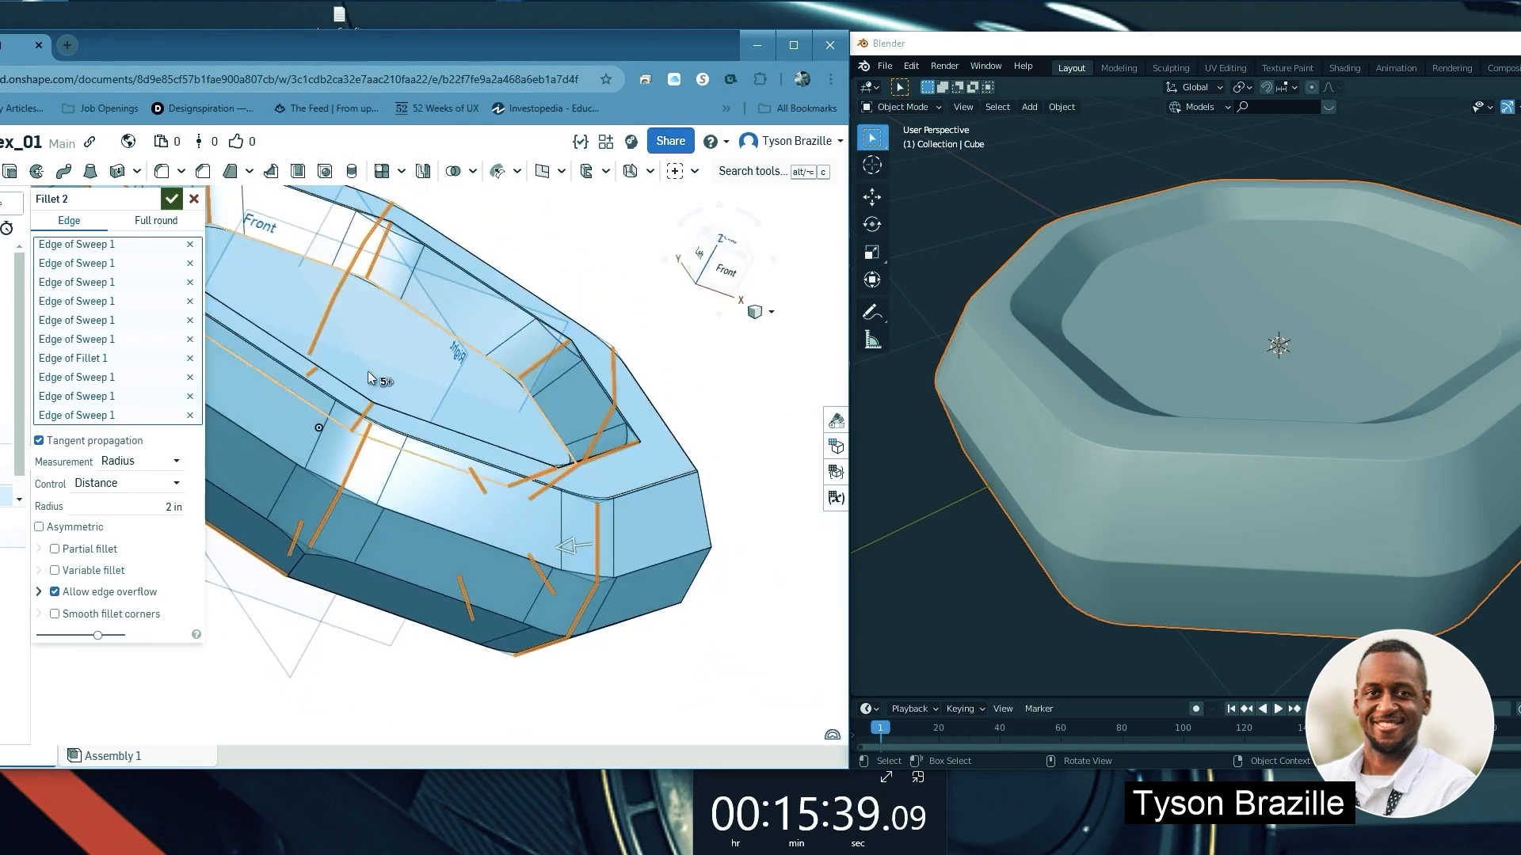
{"action": "right_click_drag", "start_coordinate": [368, 371], "coordinate": [558, 460]}
{"action": "left_click", "coordinate": [386, 480]}
{"action": "left_click", "coordinate": [419, 459]}
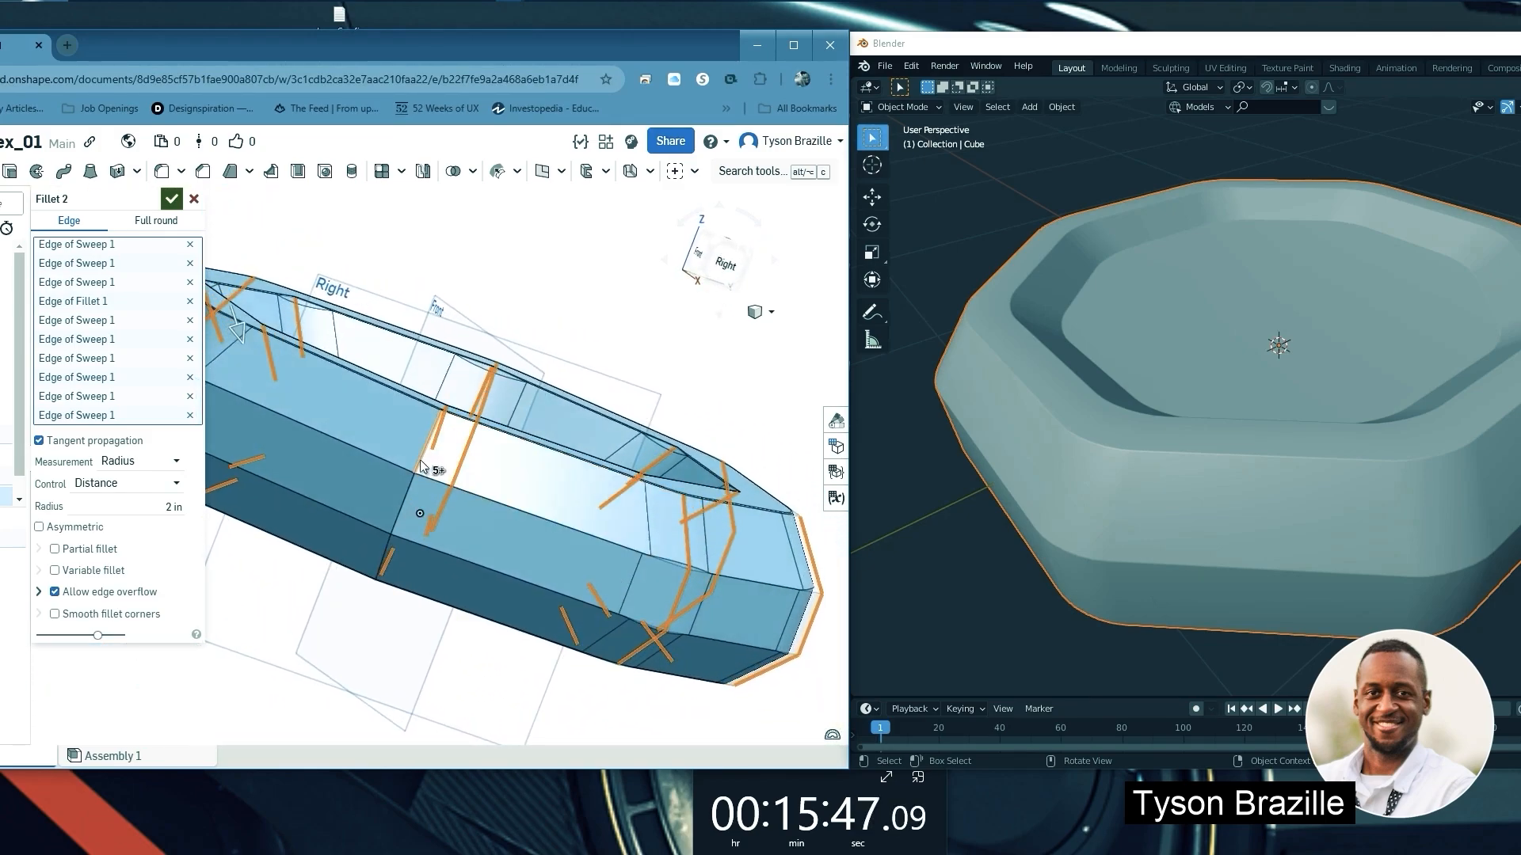
{"action": "left_click", "coordinate": [407, 495]}
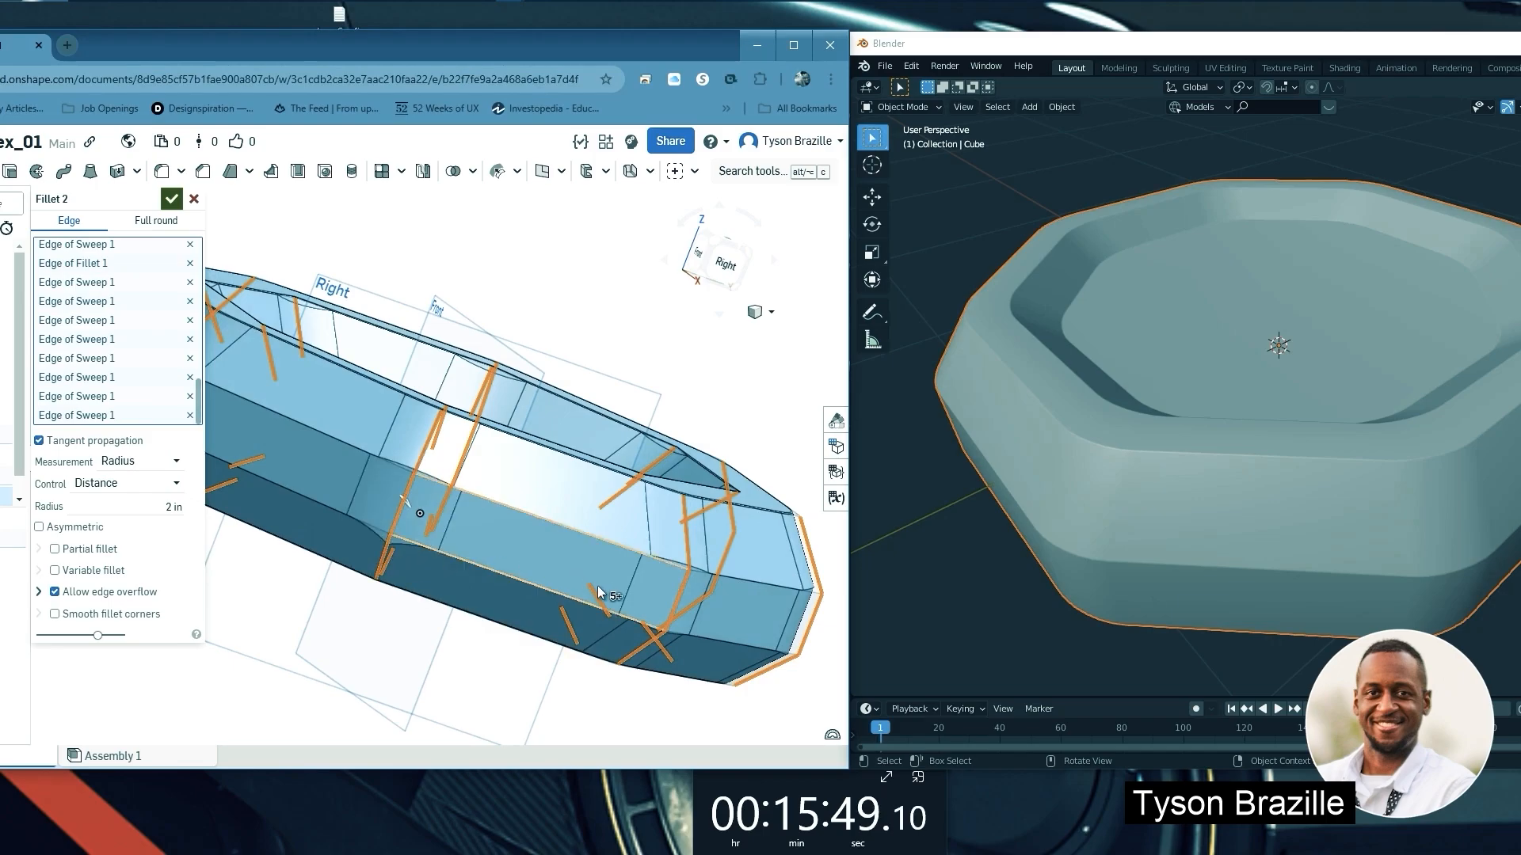
{"action": "right_click_drag", "start_coordinate": [633, 651], "coordinate": [463, 368]}
{"action": "left_click", "coordinate": [172, 200]}
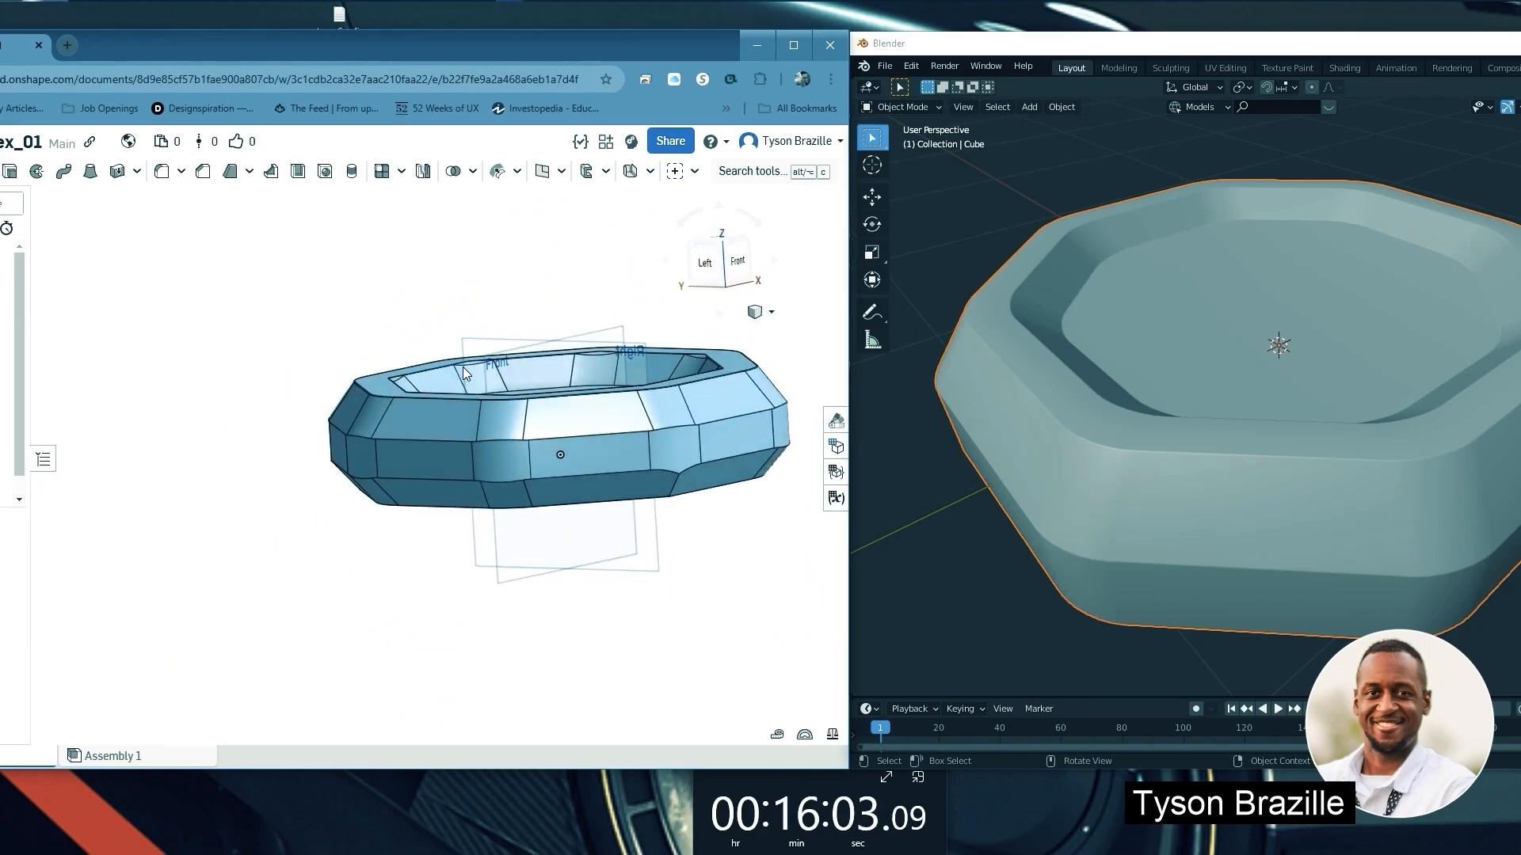
Inspect the rounded corners from below, and reopen Fillet 2 for editing to examine its edges around the tray
{"action": "scroll", "coordinate": [530, 457], "scroll_direction": "up", "scroll_amount": 2}
{"action": "right_click_drag", "start_coordinate": [668, 407], "coordinate": [633, 383]}
{"action": "scroll", "coordinate": [634, 383], "scroll_direction": "up", "scroll_amount": 1}
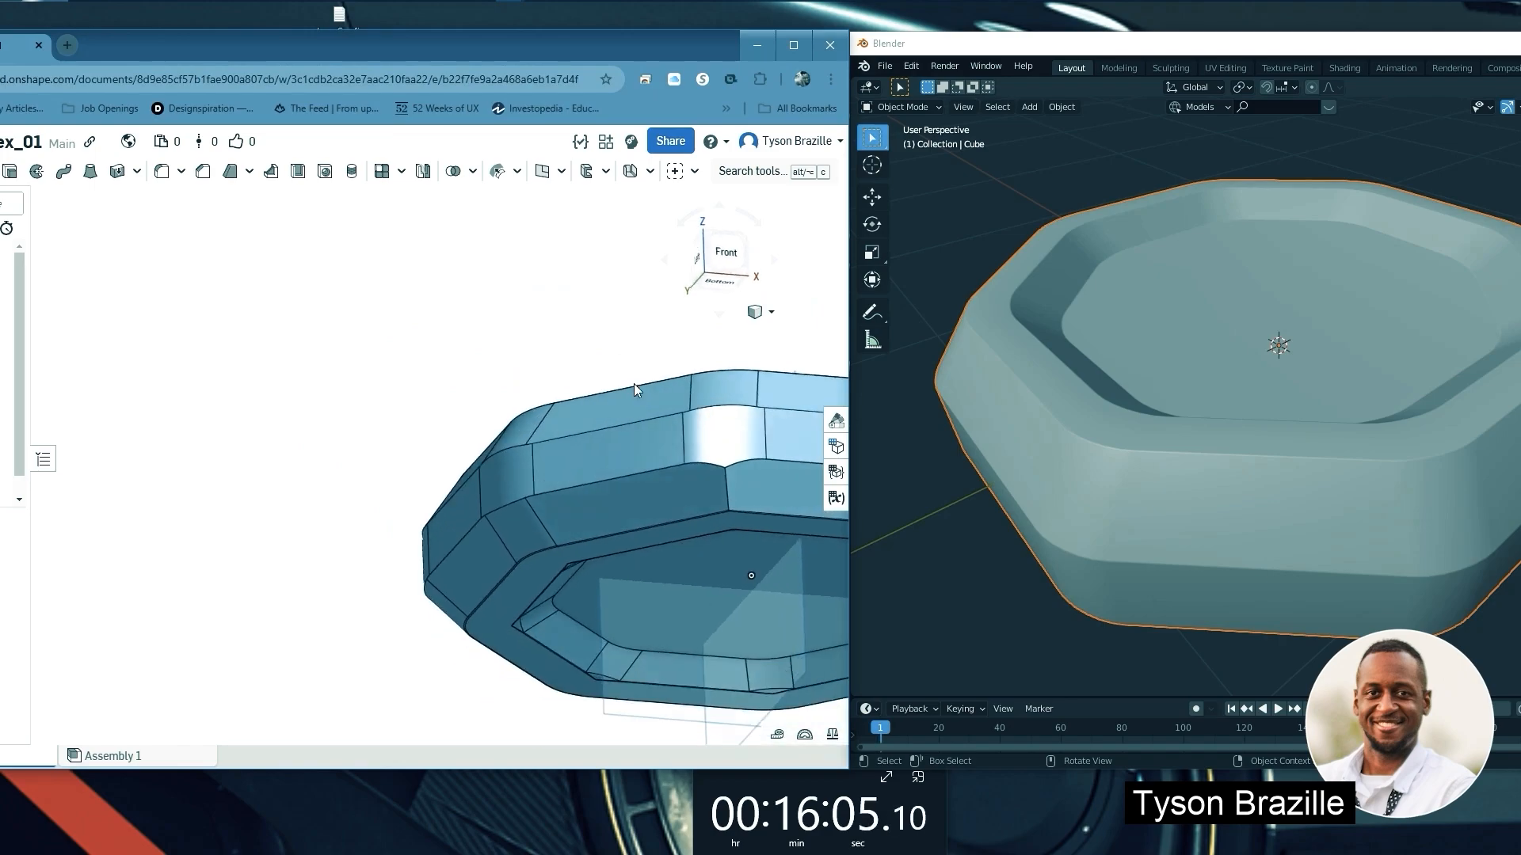
{"action": "right_click", "coordinate": [33, 496]}
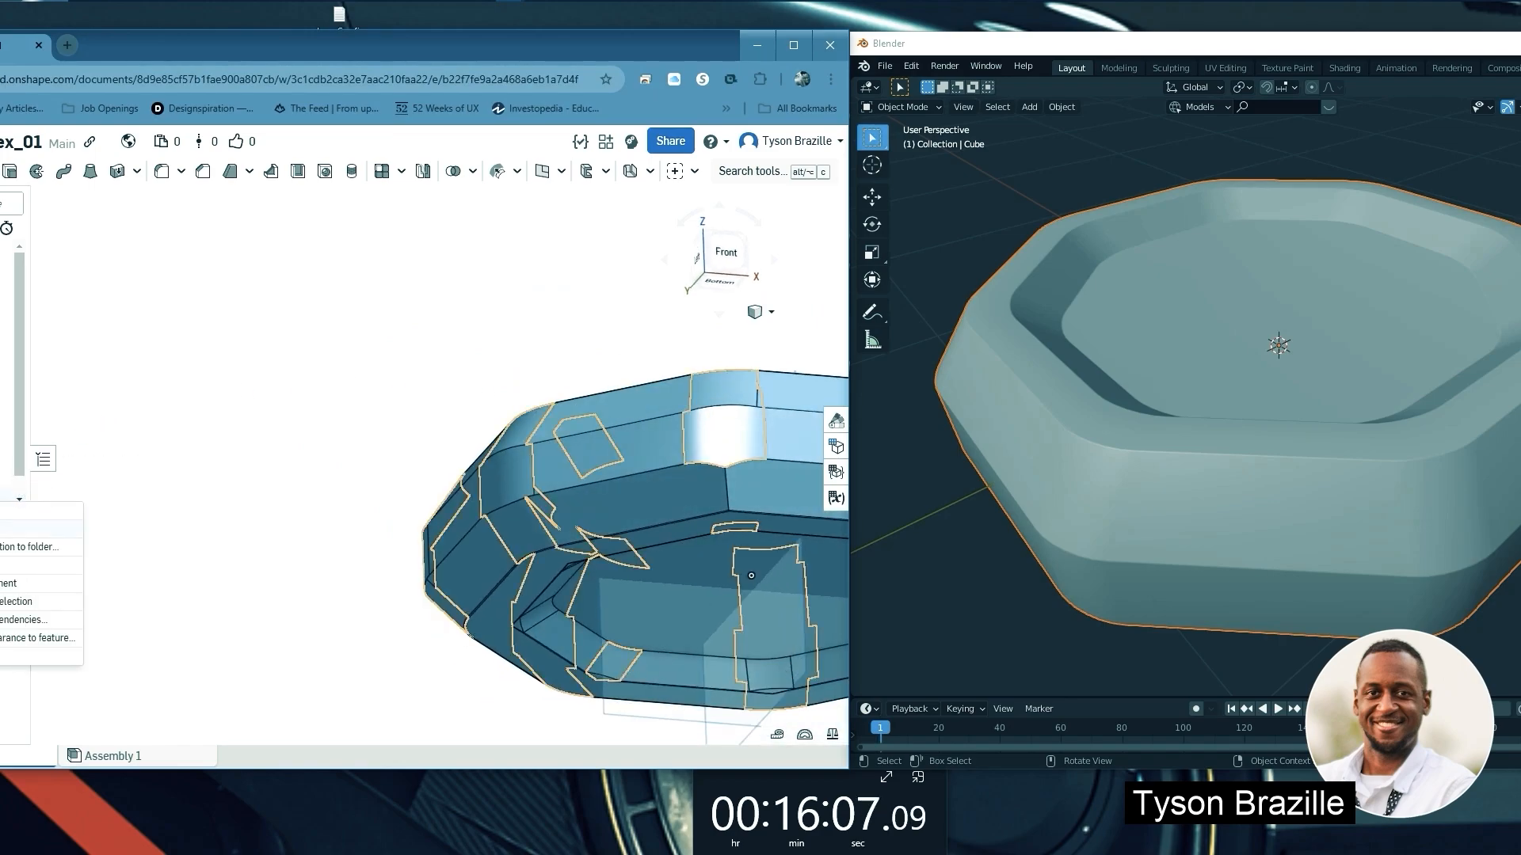
{"action": "left_click", "coordinate": [32, 545]}
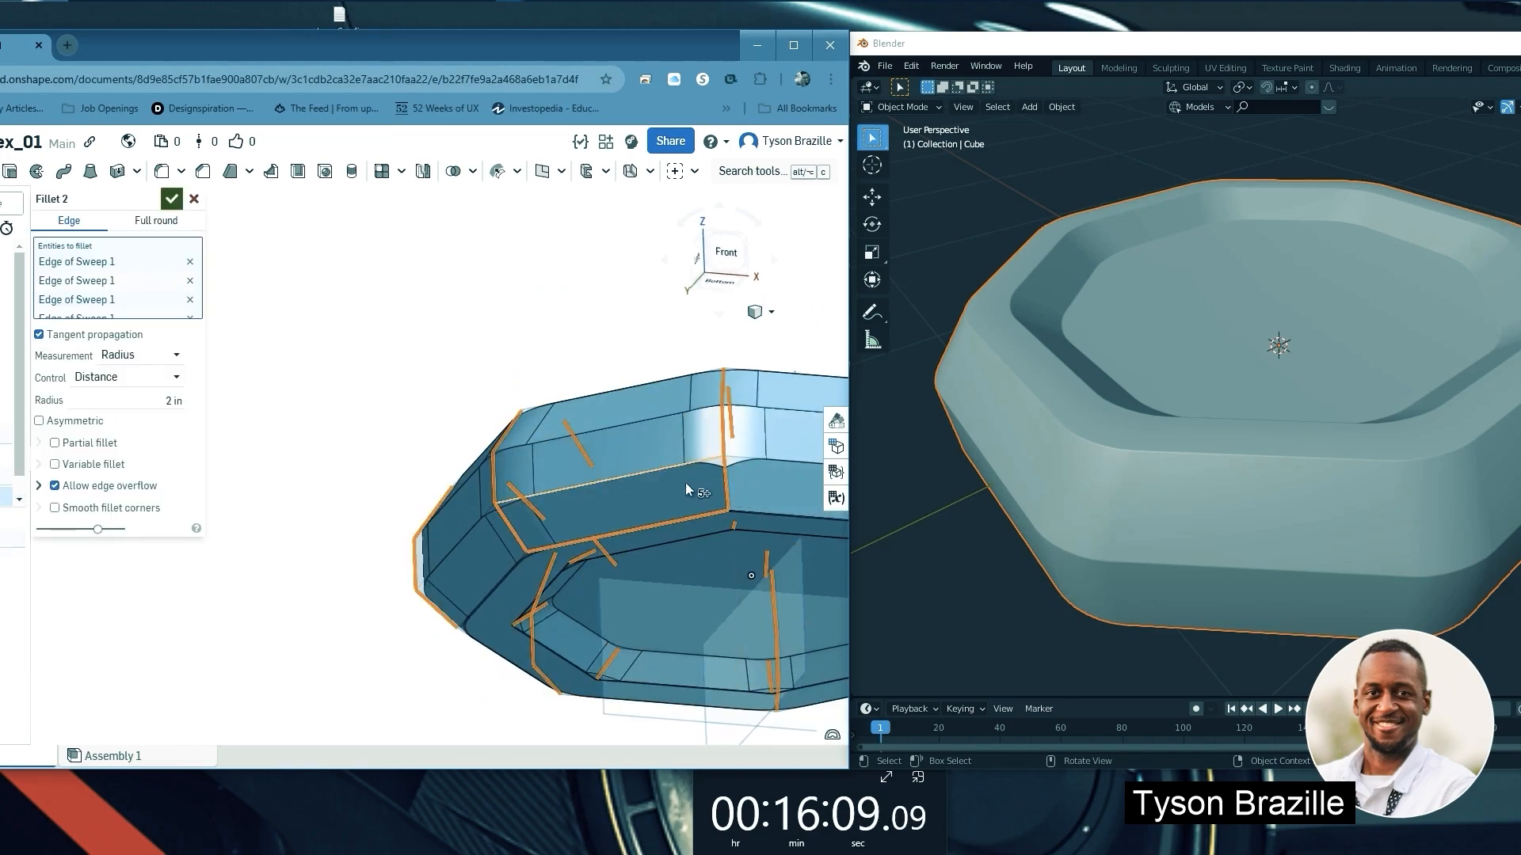
{"action": "scroll", "coordinate": [389, 417], "scroll_direction": "down", "scroll_amount": 2}
{"action": "right_click_drag", "start_coordinate": [666, 449], "coordinate": [577, 531]}
{"action": "right_click_drag", "start_coordinate": [522, 487], "coordinate": [373, 473]}
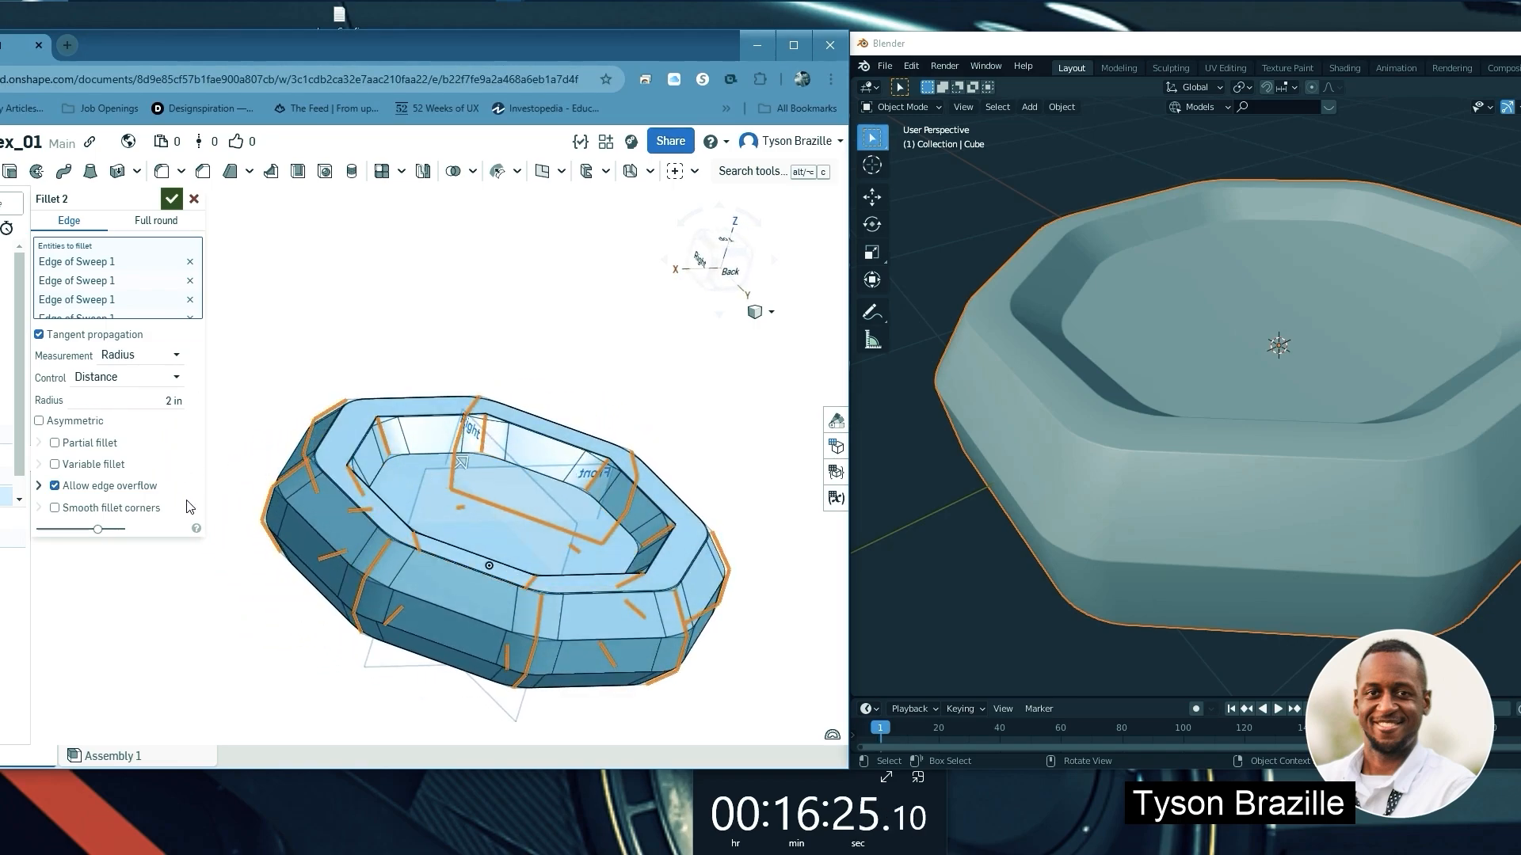
Try the Variable fillet and Partial fillet options on the corner fillet, turning each off again
{"action": "left_click", "coordinate": [111, 472]}
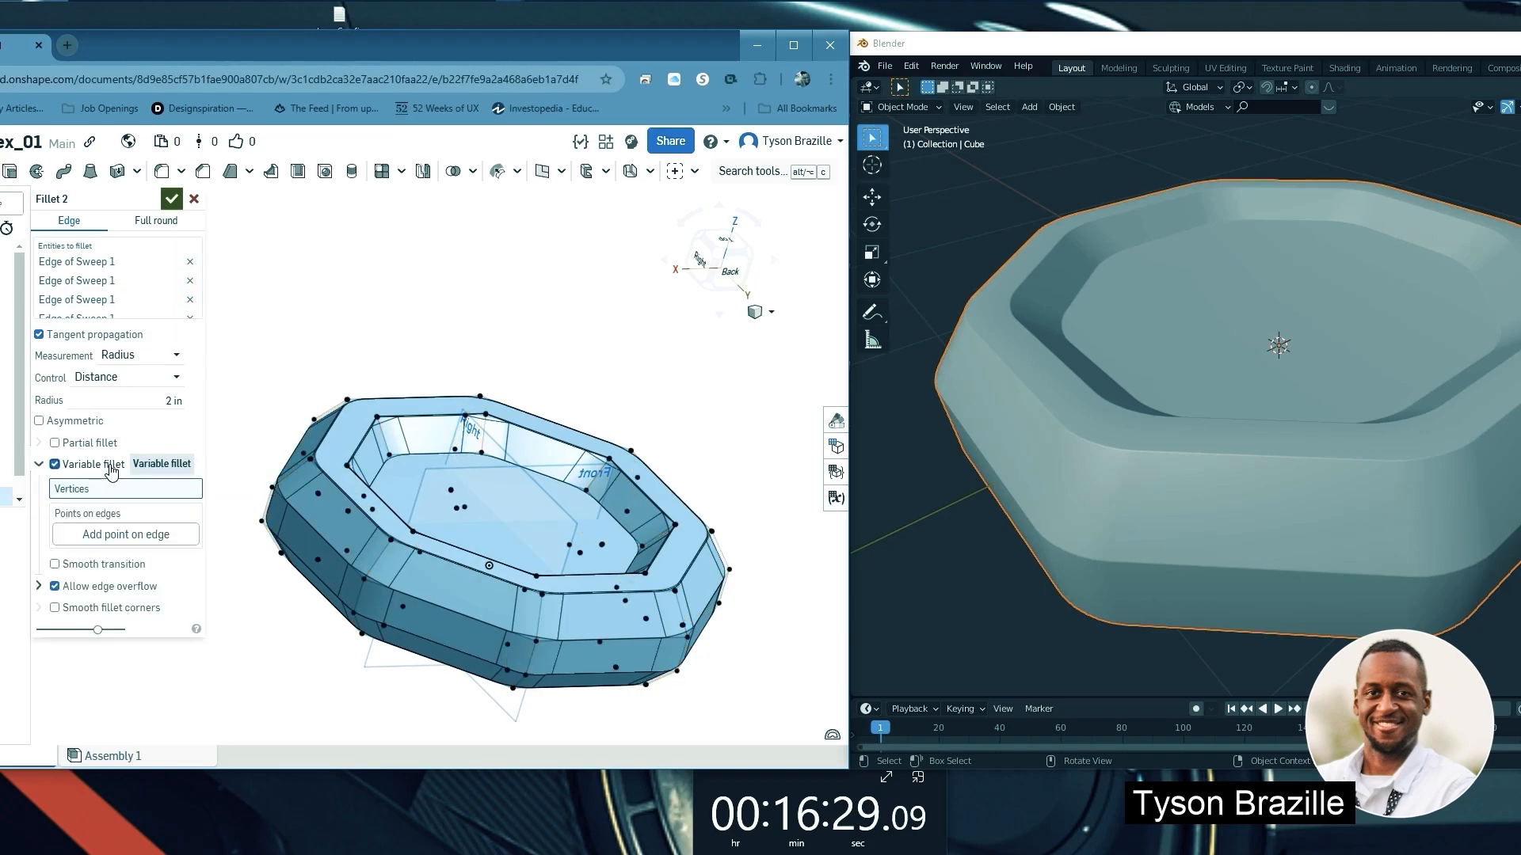
{"action": "left_click", "coordinate": [55, 465]}
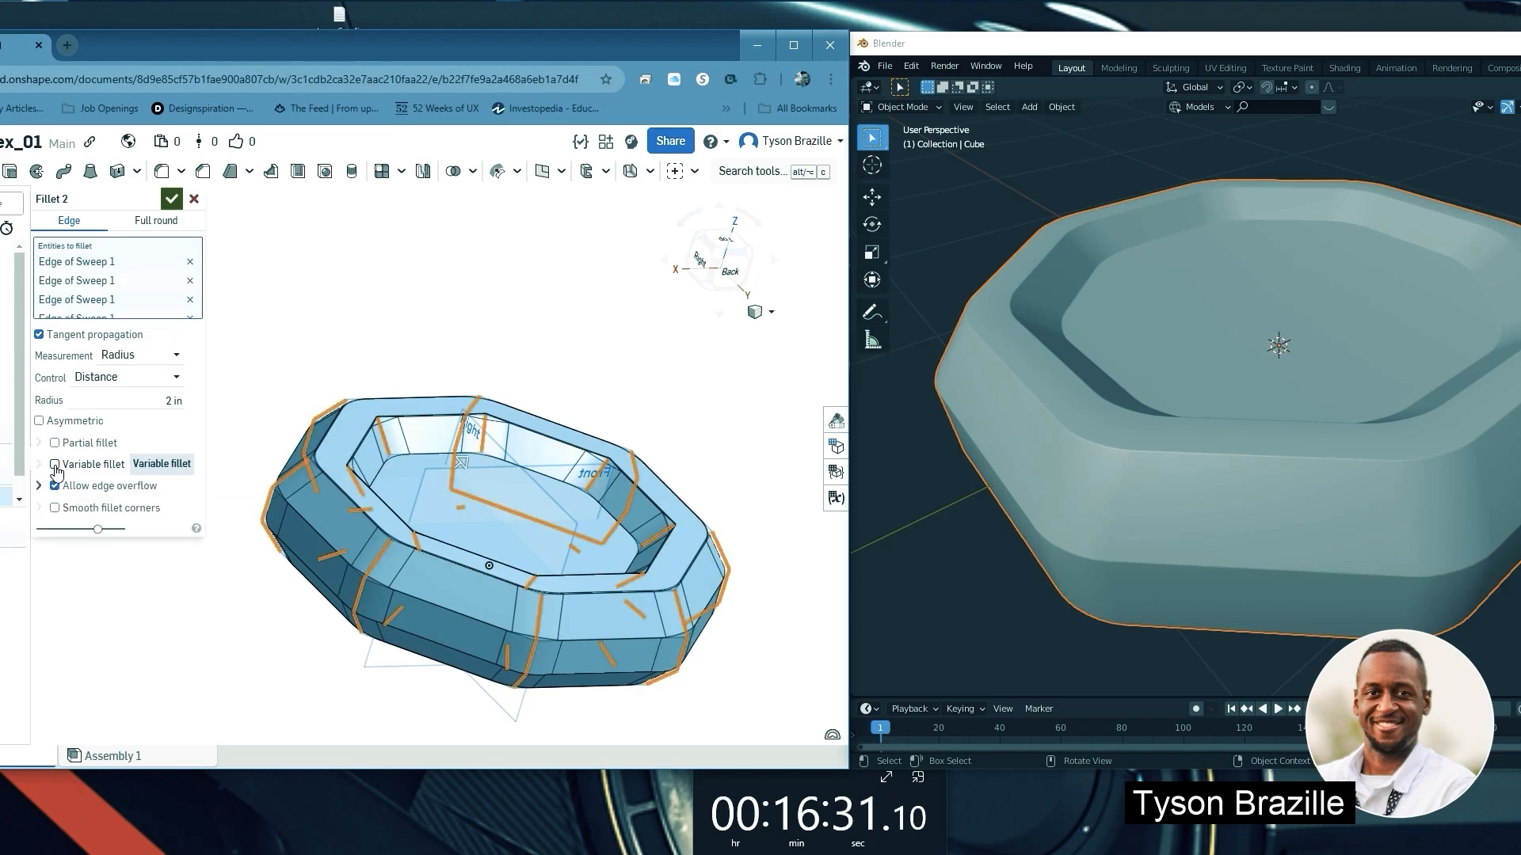
{"action": "left_click", "coordinate": [54, 444]}
{"action": "left_click", "coordinate": [55, 444]}
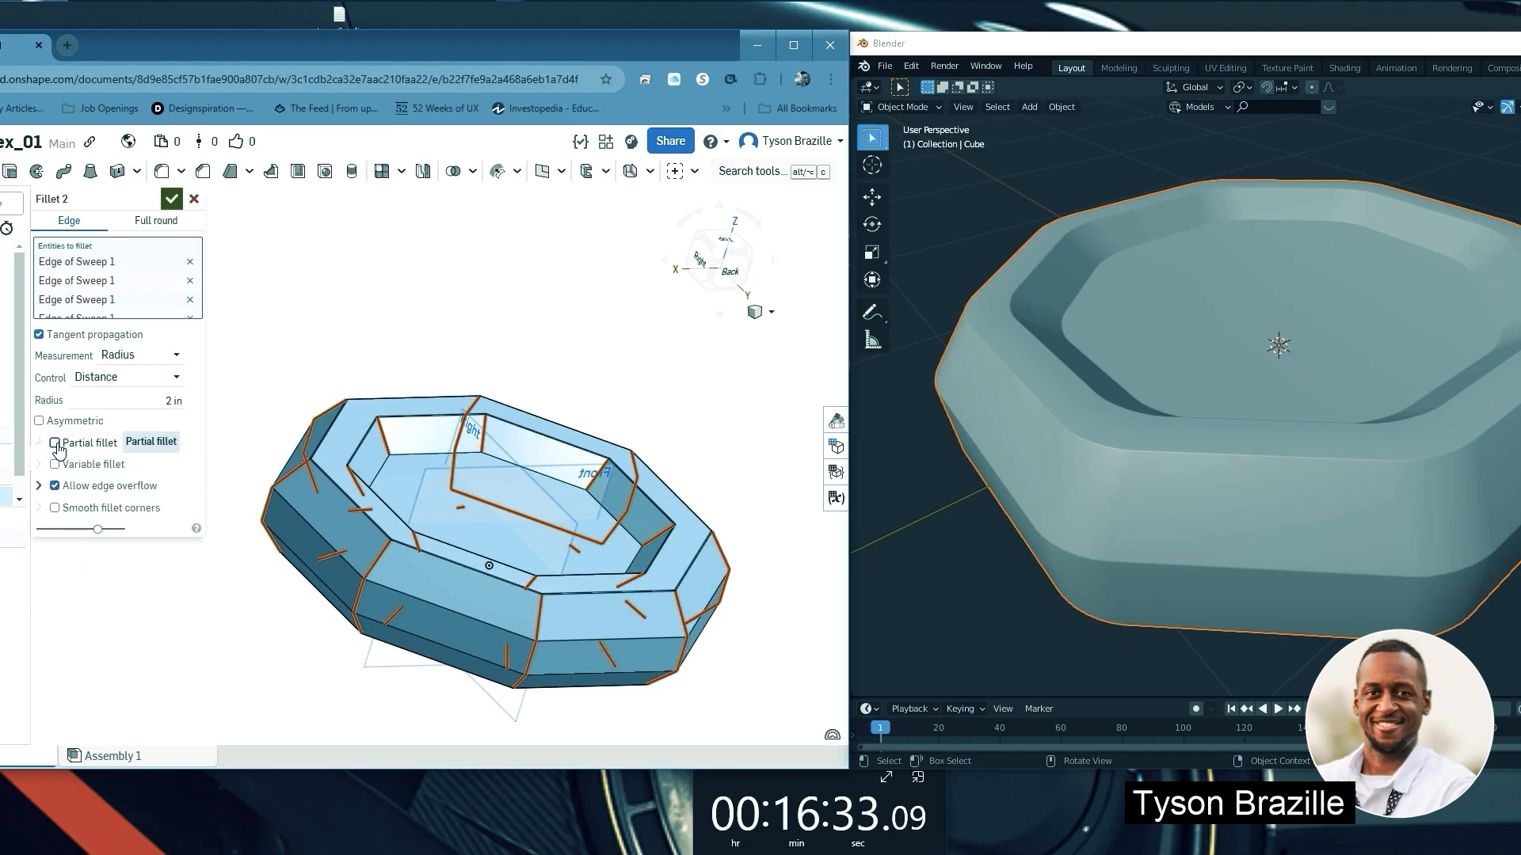
Check the Edges to keep option of Fillet 2, and compare the preview with Allow edge overflow off and on
{"action": "left_click", "coordinate": [39, 486]}
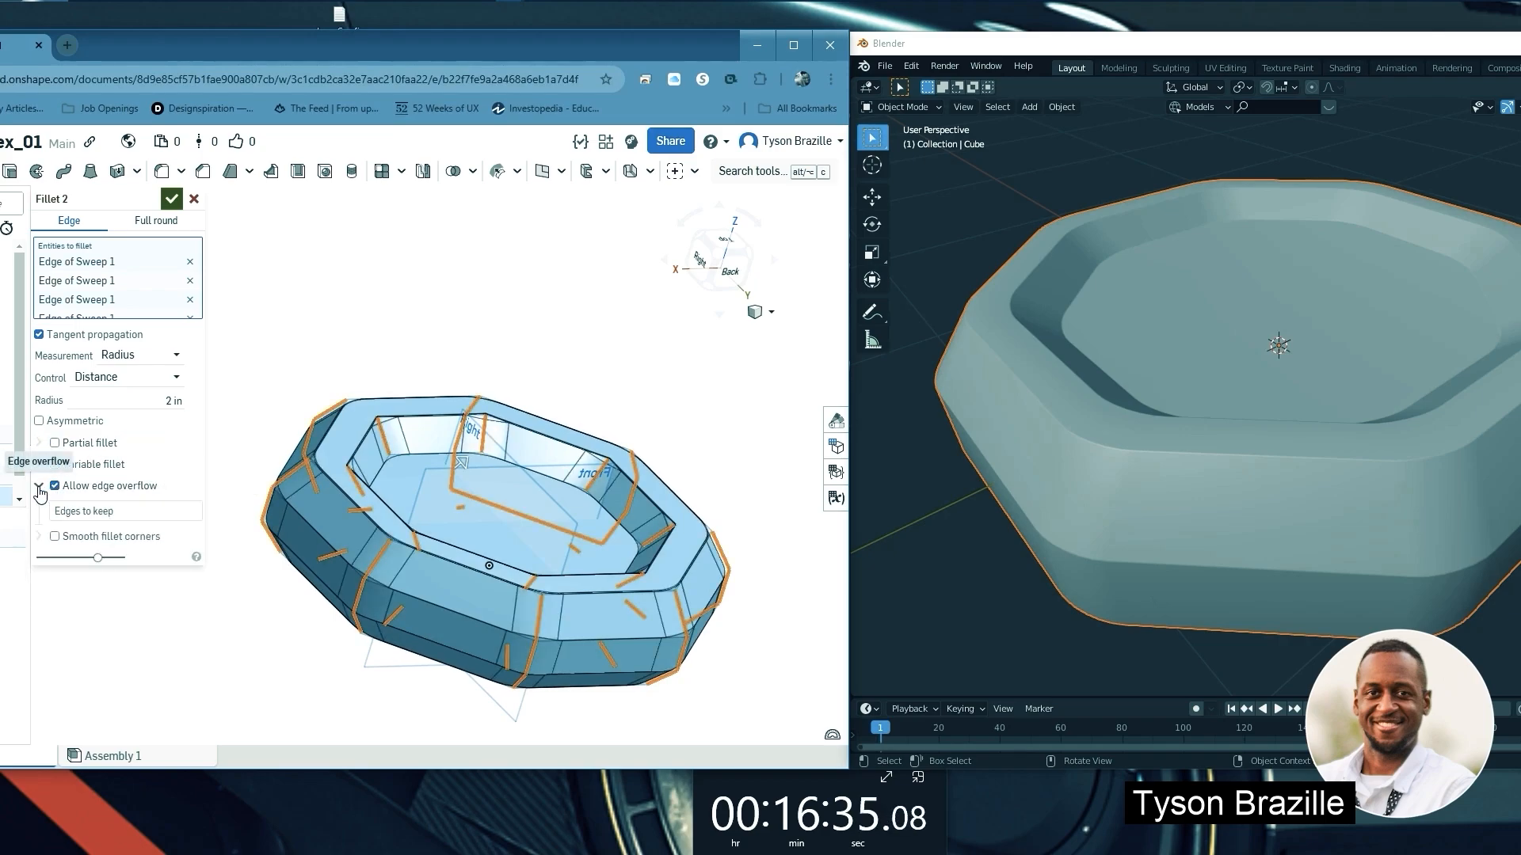
{"action": "left_click", "coordinate": [67, 517]}
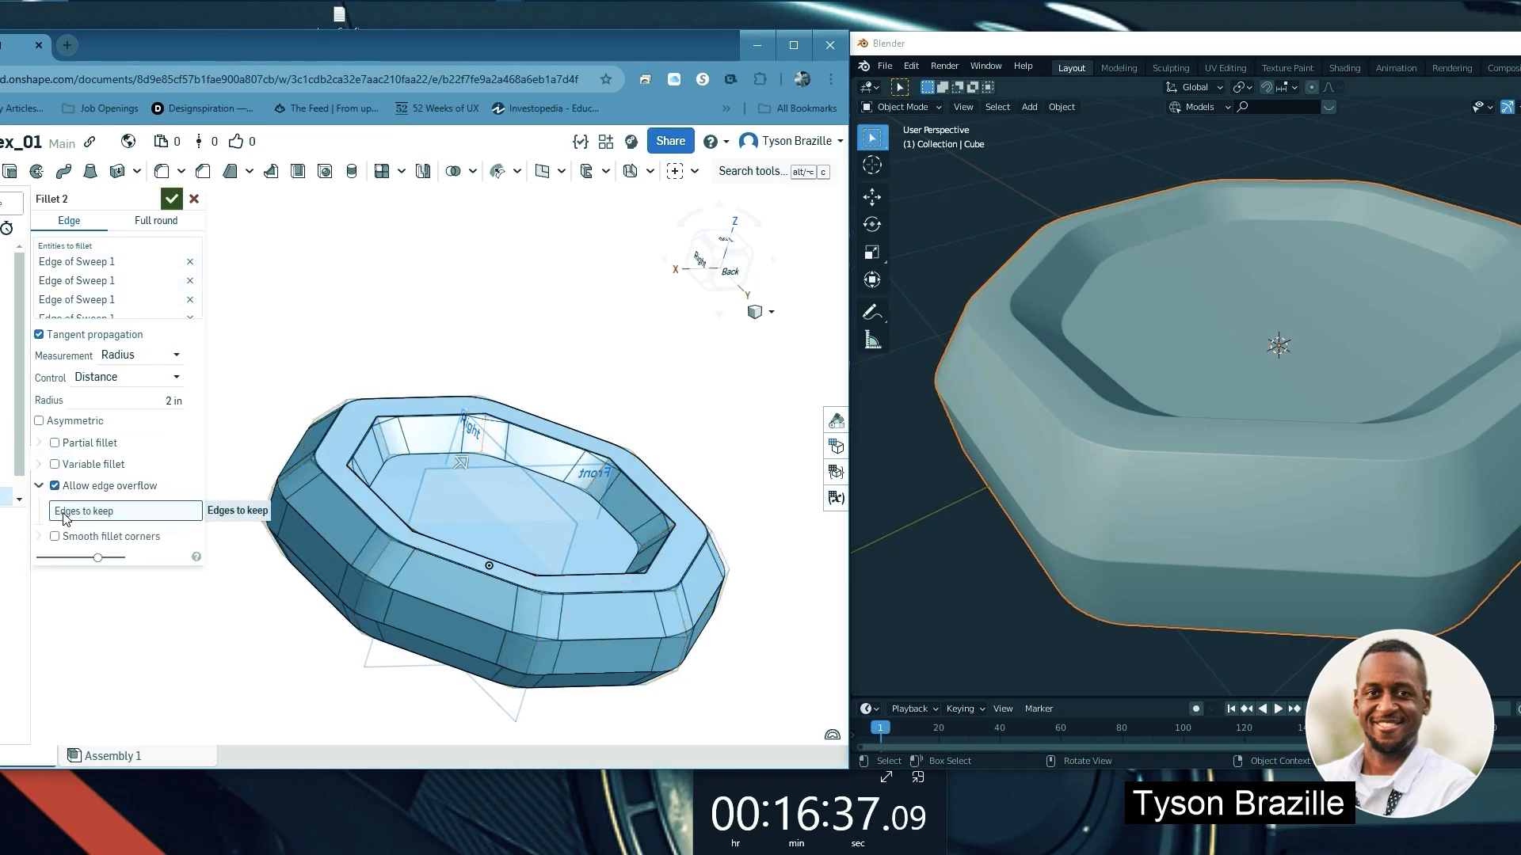
{"action": "left_click", "coordinate": [55, 486]}
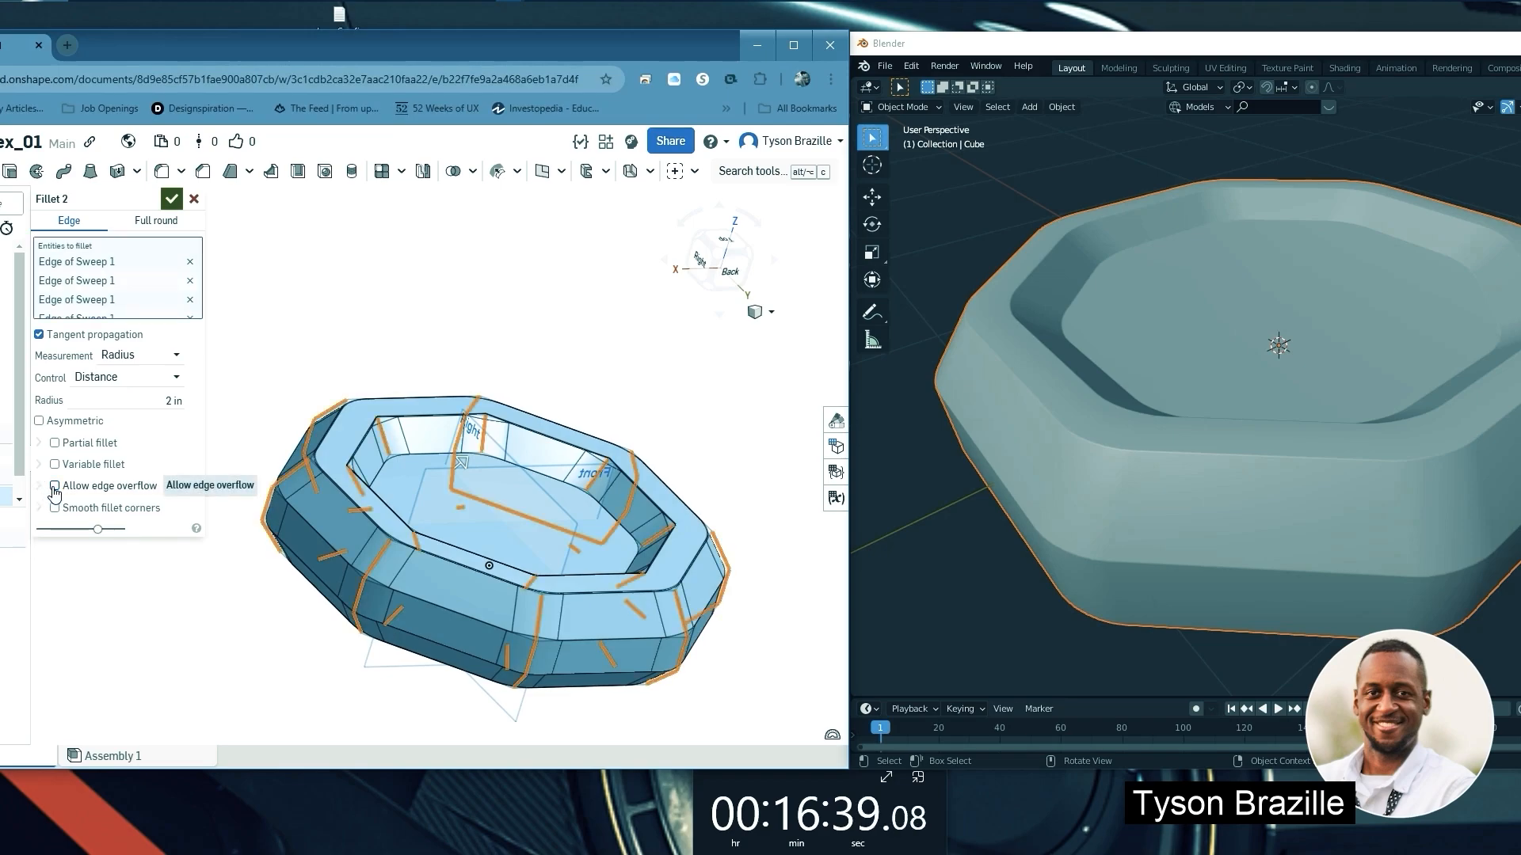
{"action": "left_click", "coordinate": [55, 486]}
{"action": "left_click", "coordinate": [55, 486]}
{"action": "left_click", "coordinate": [55, 486]}
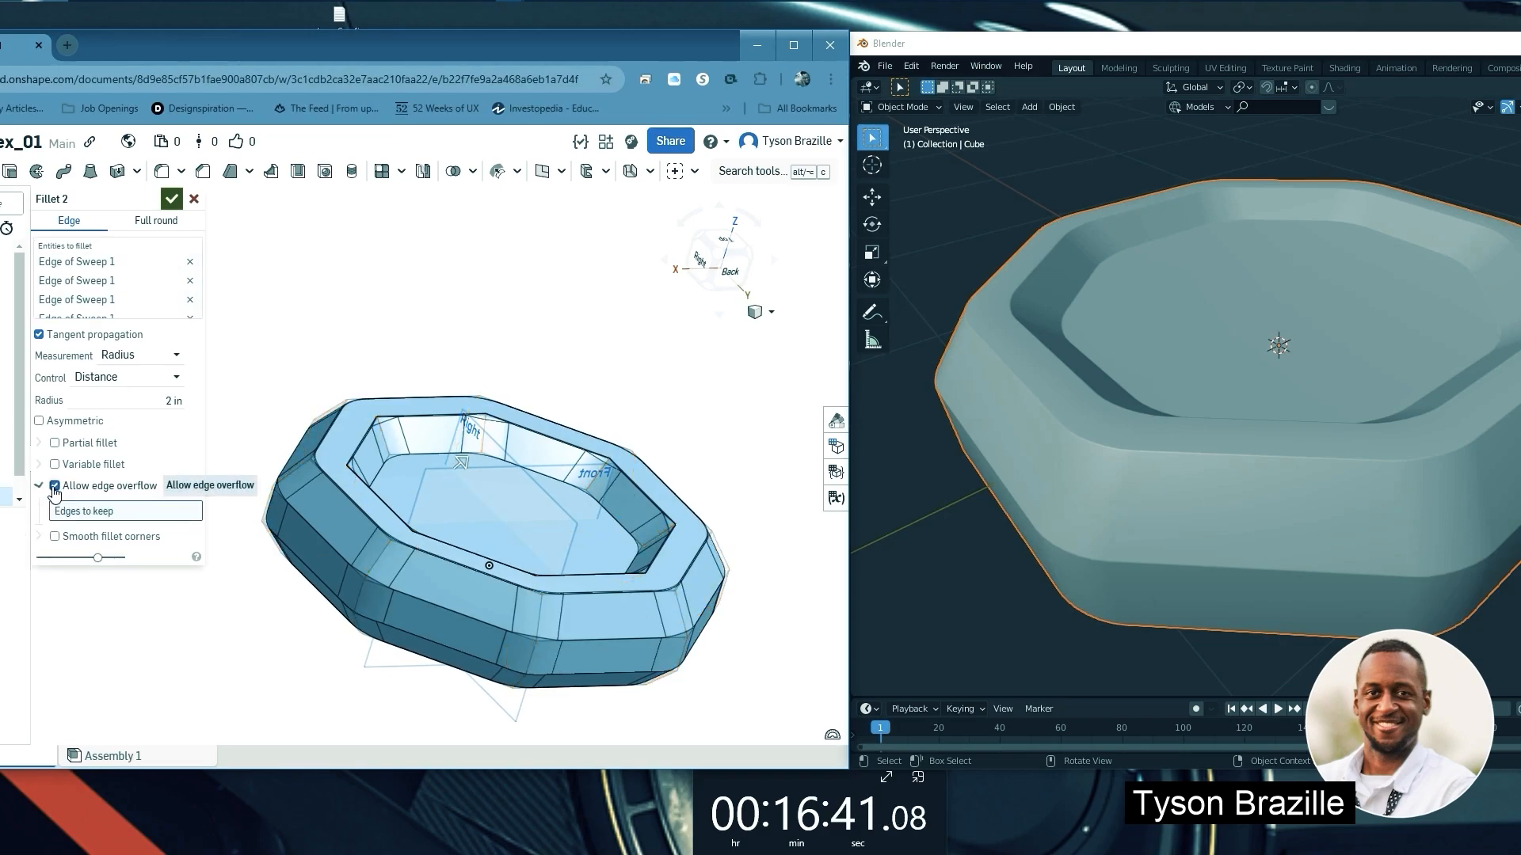
Try Fillet 2 without tangent propagation, and check its available measurement types
{"action": "left_click", "coordinate": [39, 486]}
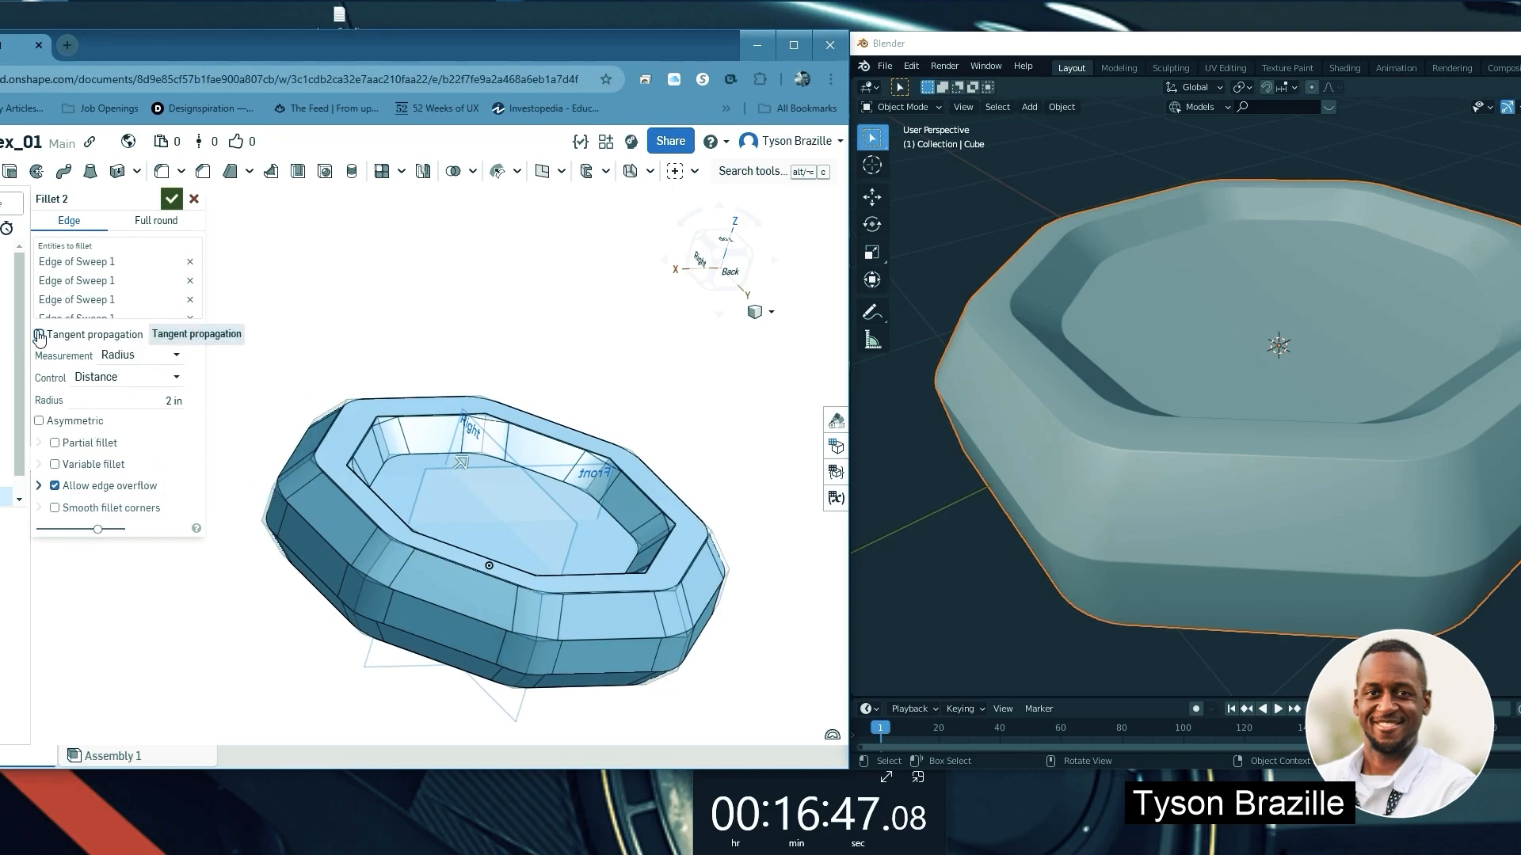
{"action": "left_click", "coordinate": [177, 360]}
{"action": "left_click", "coordinate": [202, 357]}
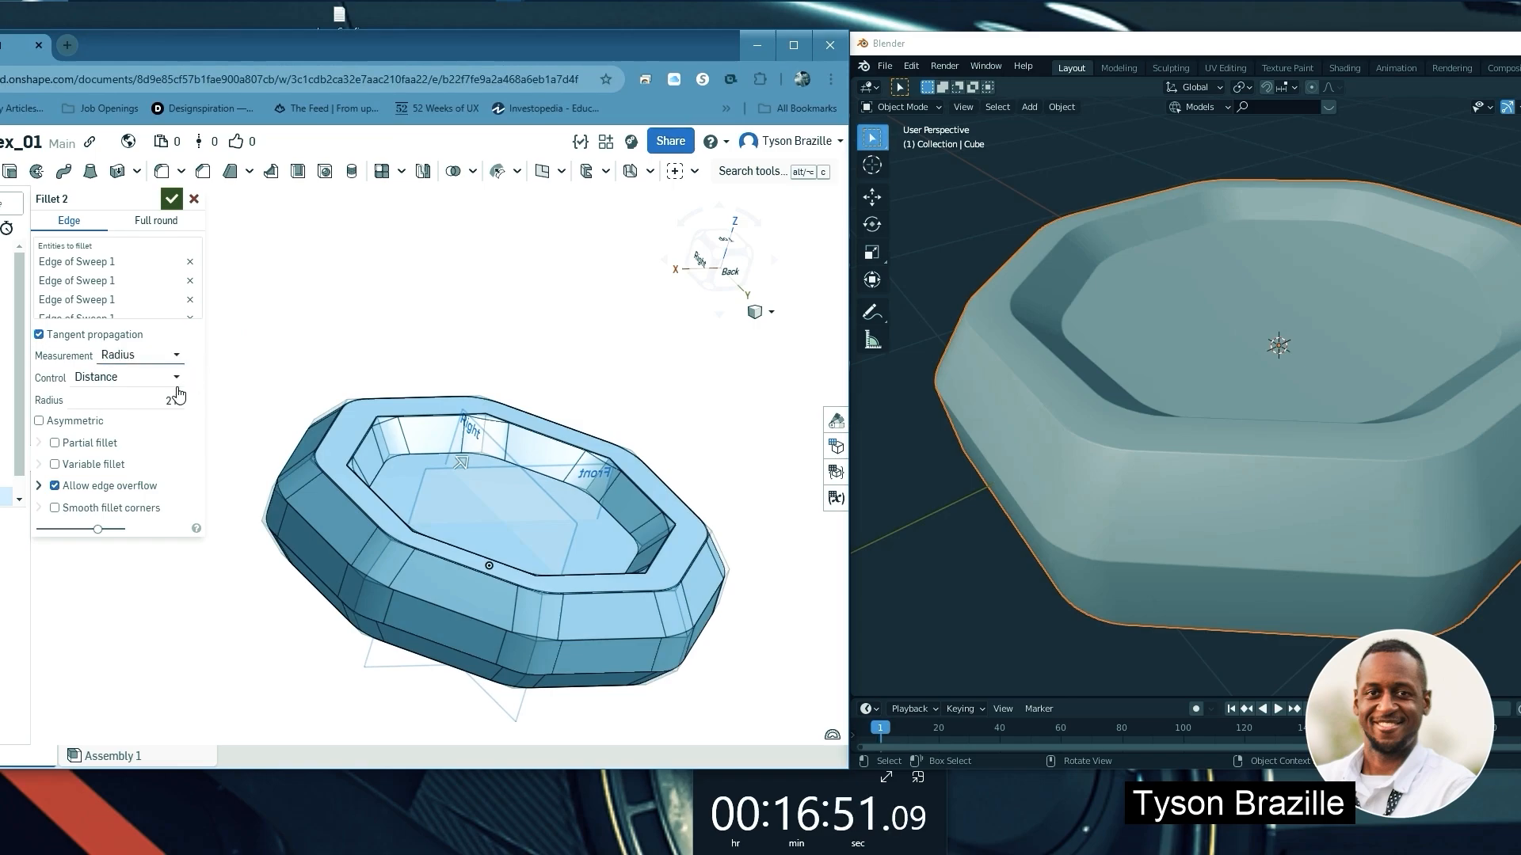
Try the Conic and Curvature controls on Fillet 2, and return its control to Distance
{"action": "left_click", "coordinate": [176, 376]}
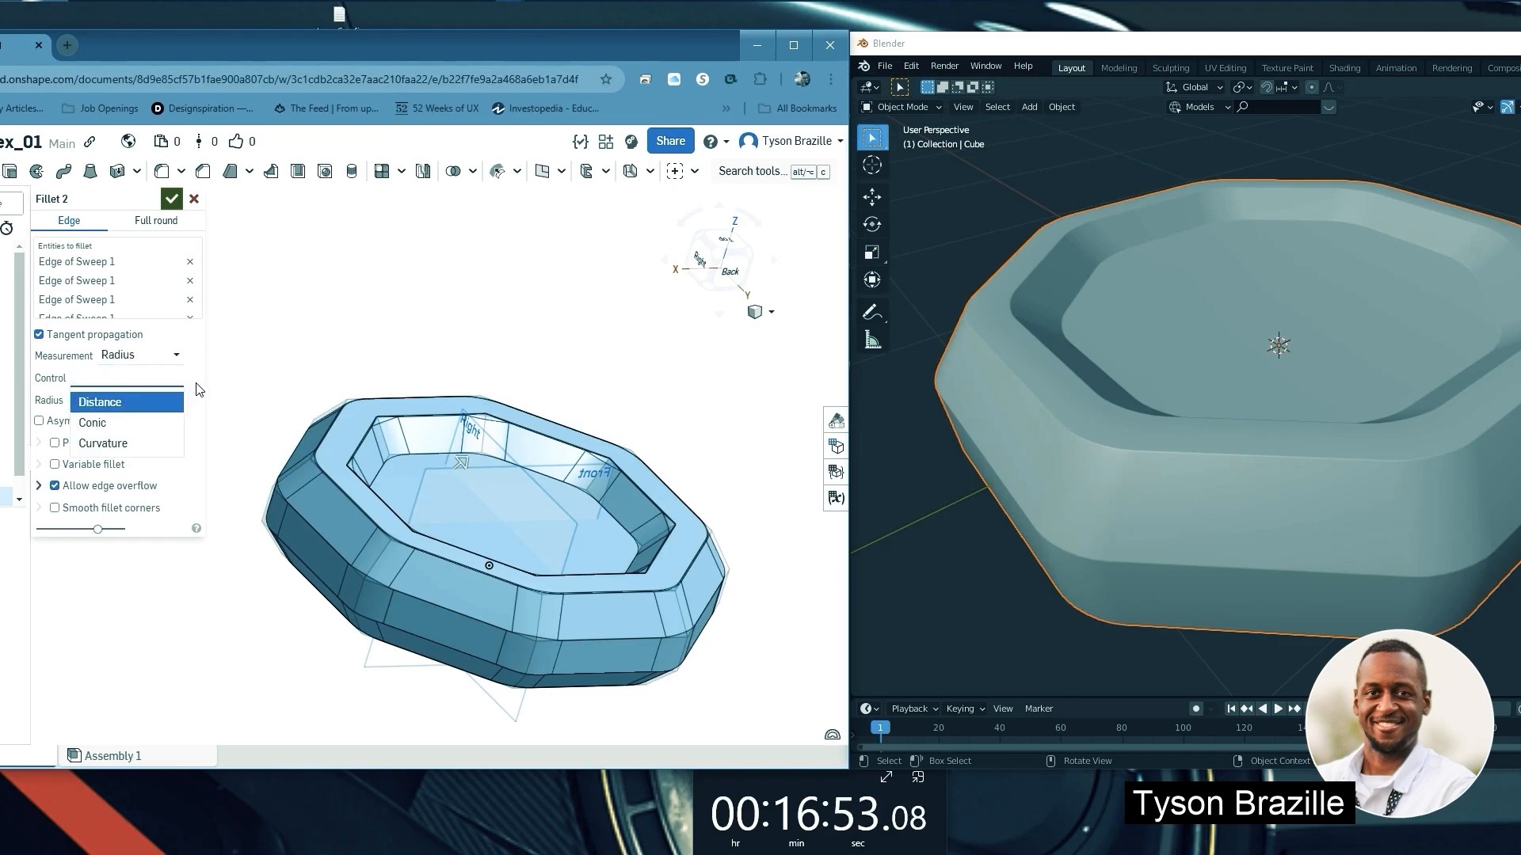
{"action": "left_click", "coordinate": [198, 388]}
{"action": "left_click", "coordinate": [176, 377]}
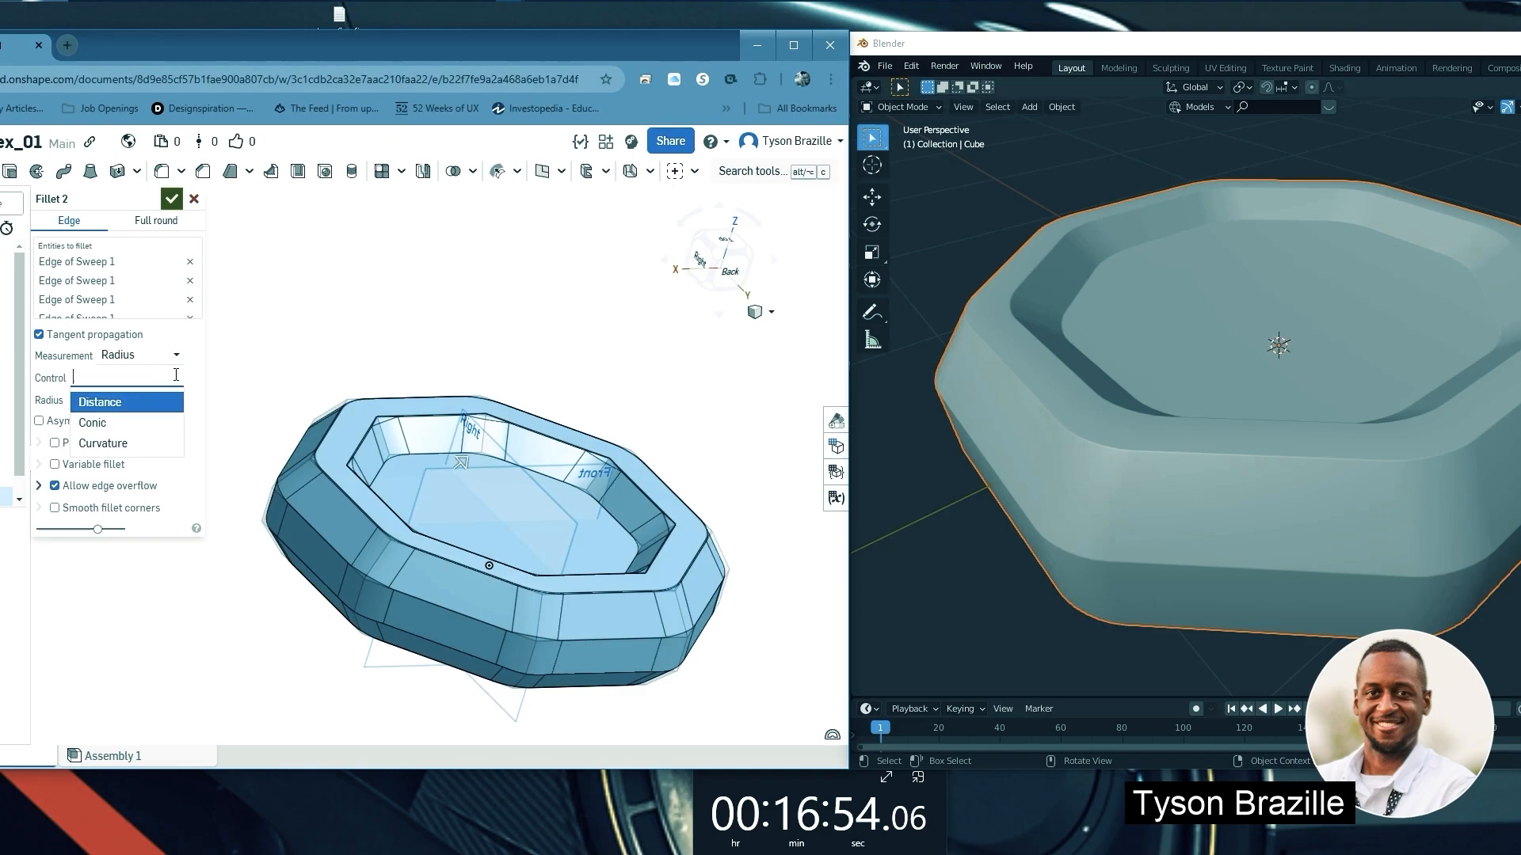
{"action": "left_click", "coordinate": [140, 425]}
{"action": "left_click", "coordinate": [177, 380]}
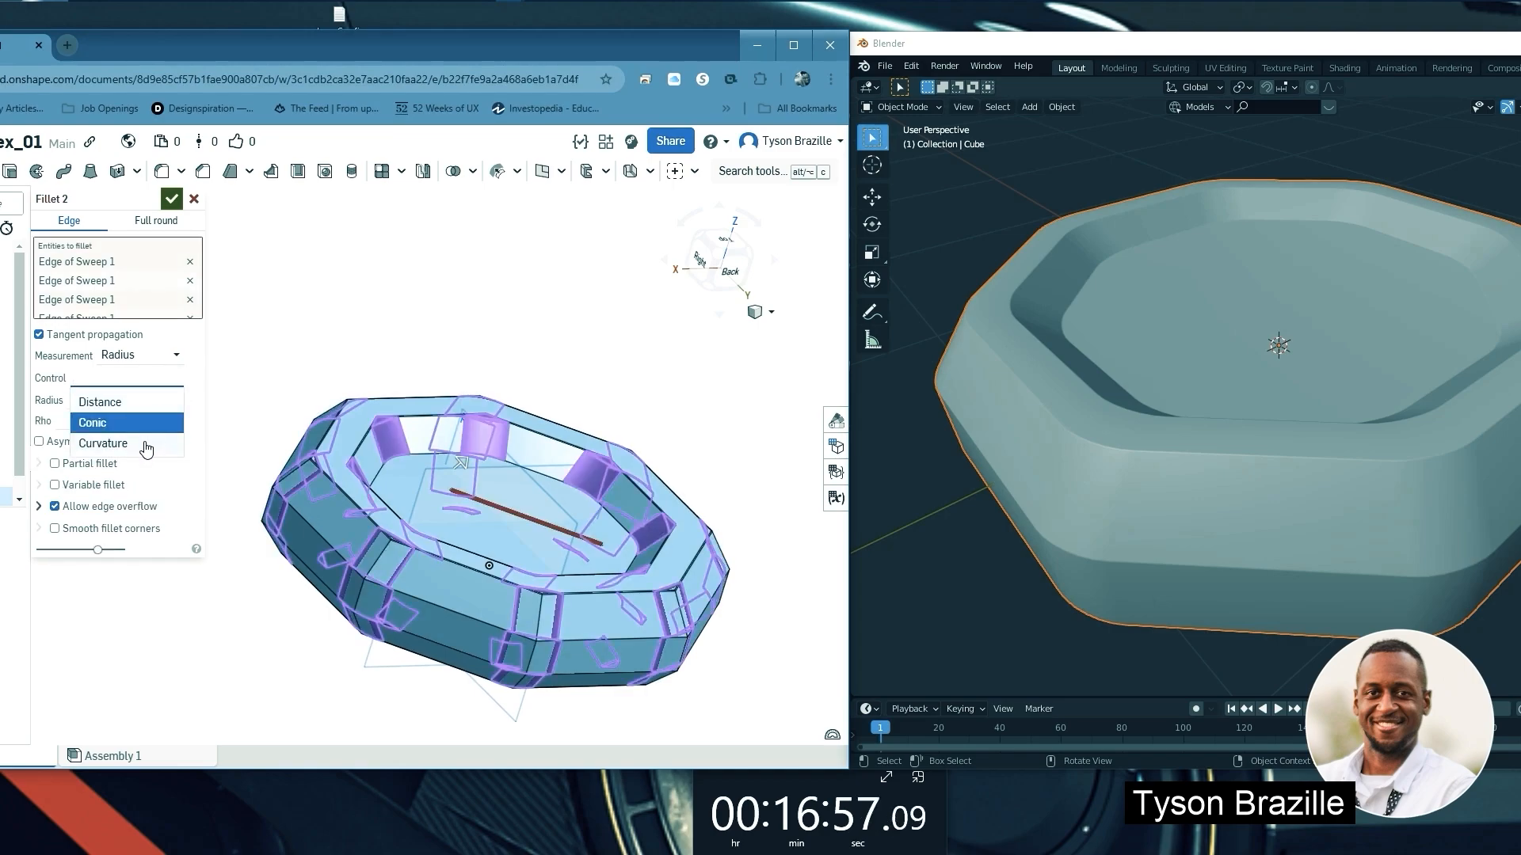
{"action": "left_click", "coordinate": [147, 445]}
{"action": "left_click", "coordinate": [159, 378]}
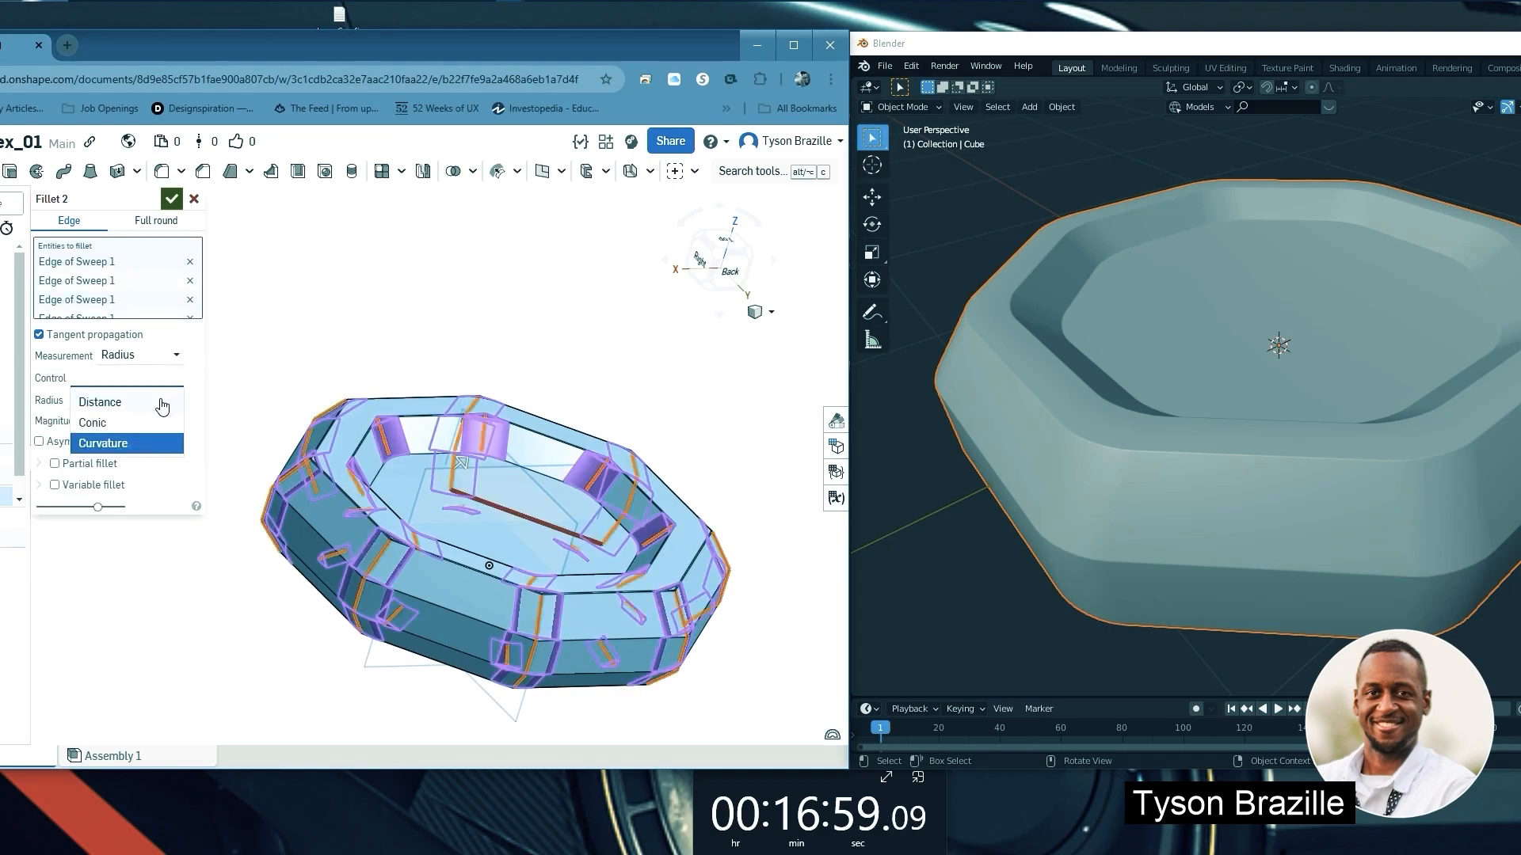
{"action": "left_click", "coordinate": [119, 403]}
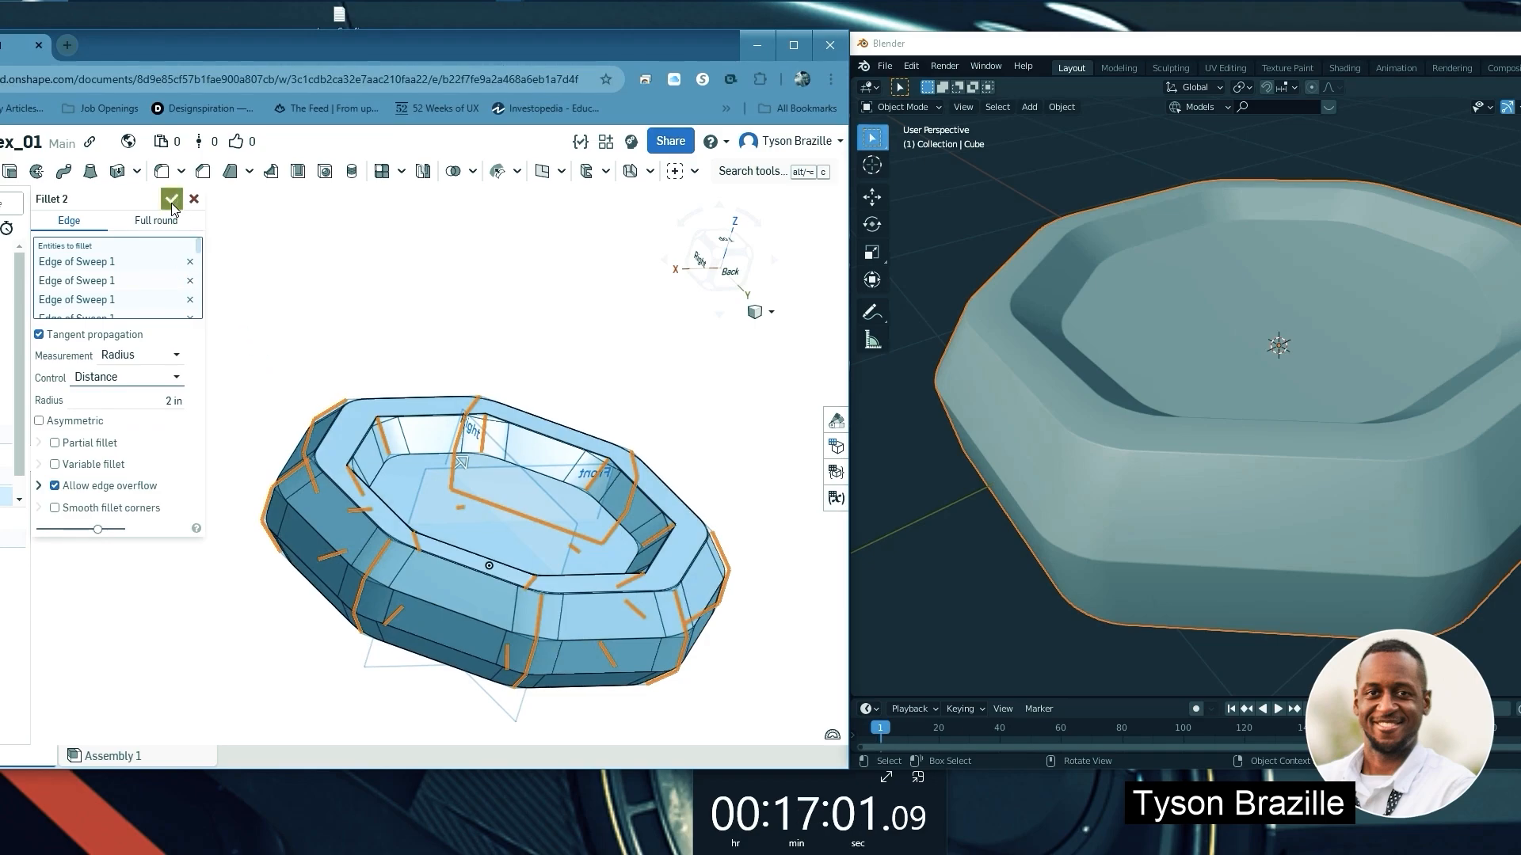
Switch Fillet 2 to Full round, try two adjacent inner wall faces as side faces, and clear both selections
{"action": "left_click", "coordinate": [154, 226]}
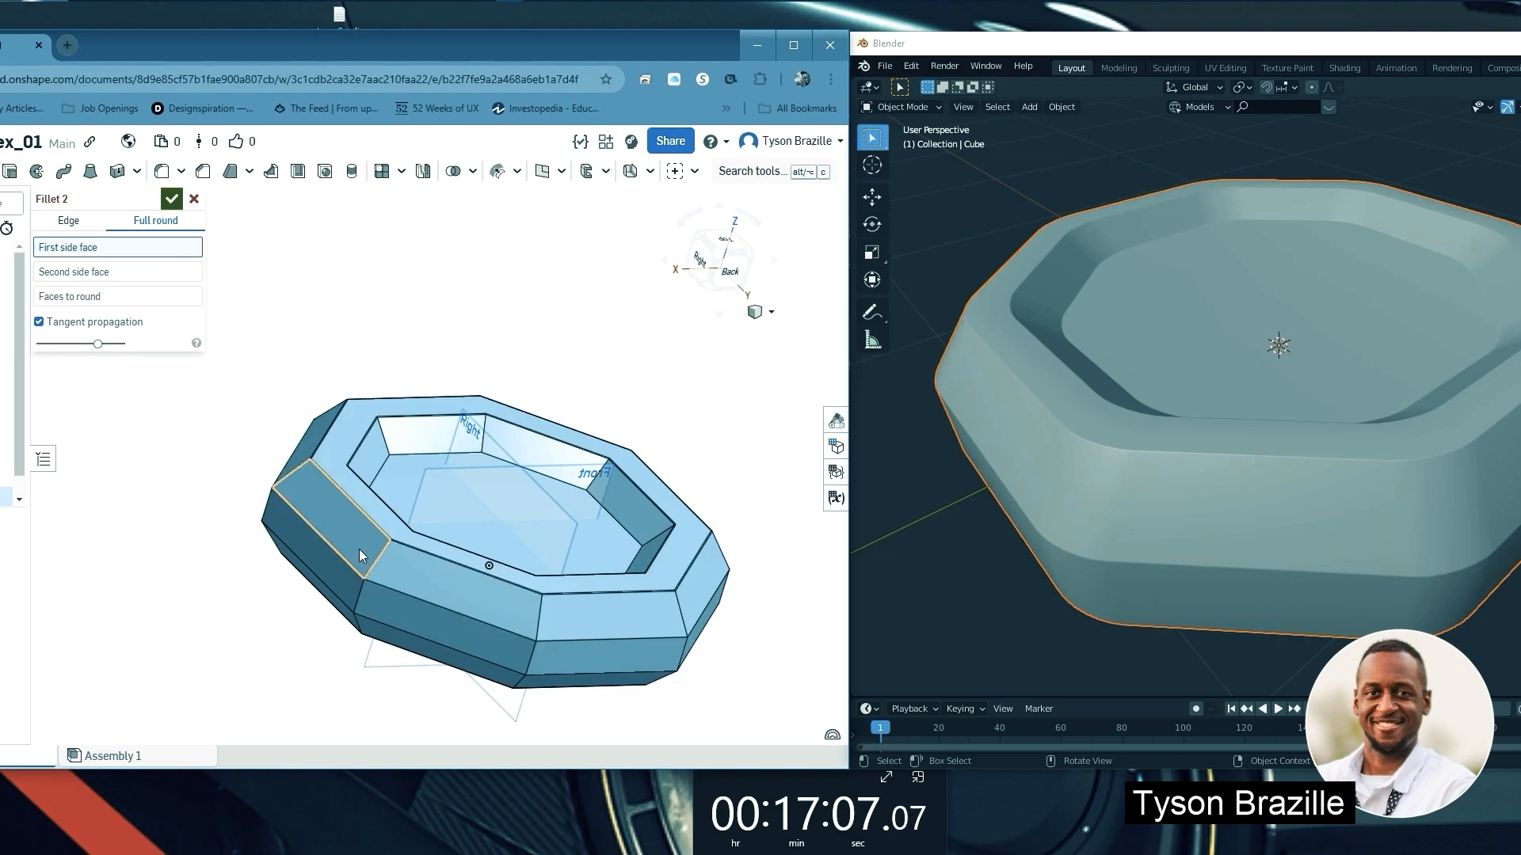
{"action": "left_click", "coordinate": [368, 454]}
{"action": "left_click", "coordinate": [395, 443]}
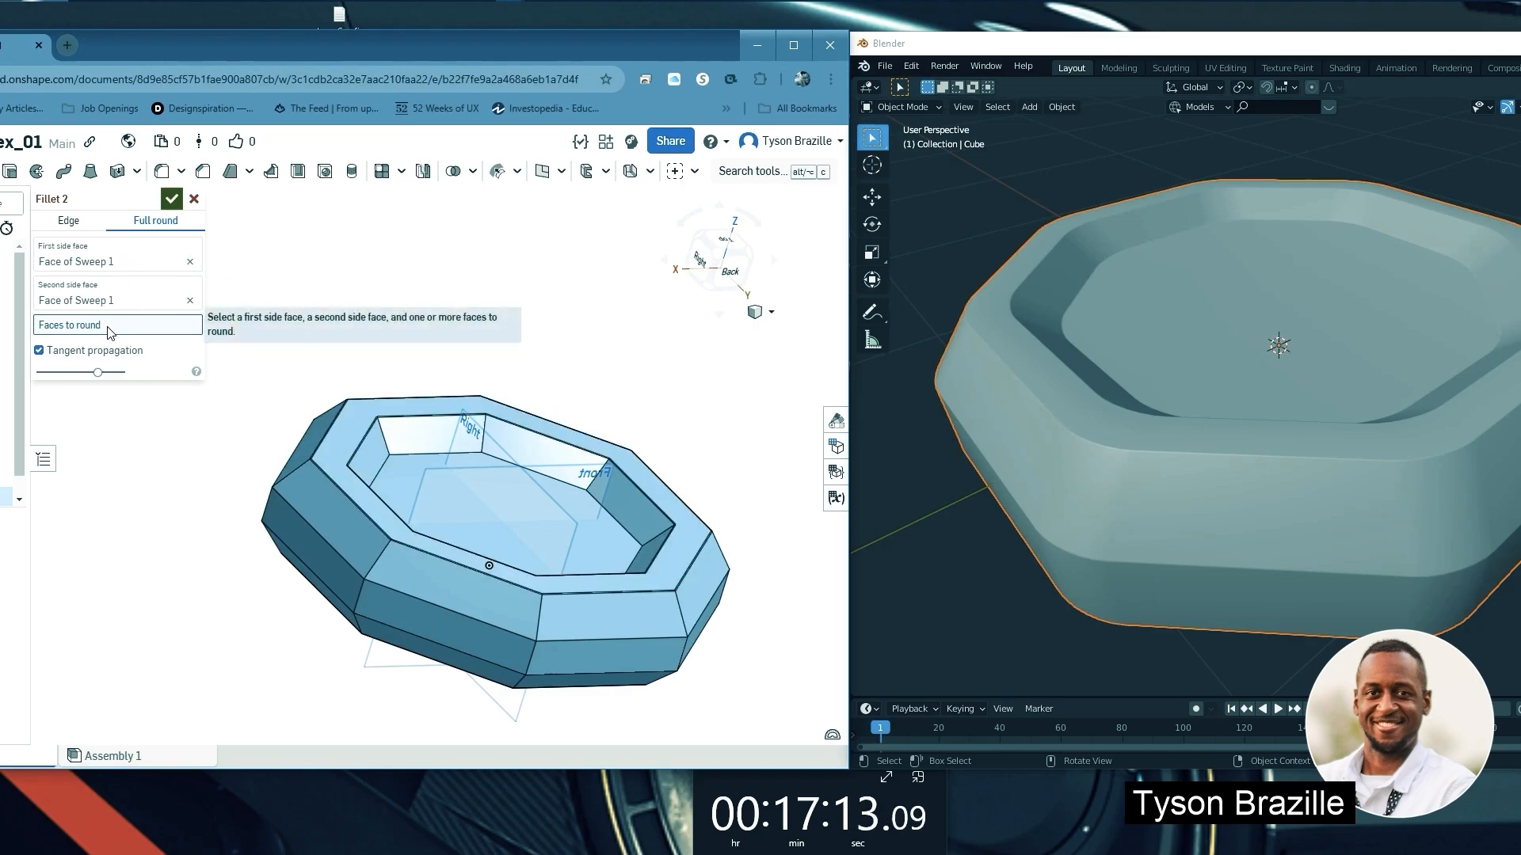
{"action": "left_click", "coordinate": [190, 262]}
{"action": "left_click", "coordinate": [190, 294]}
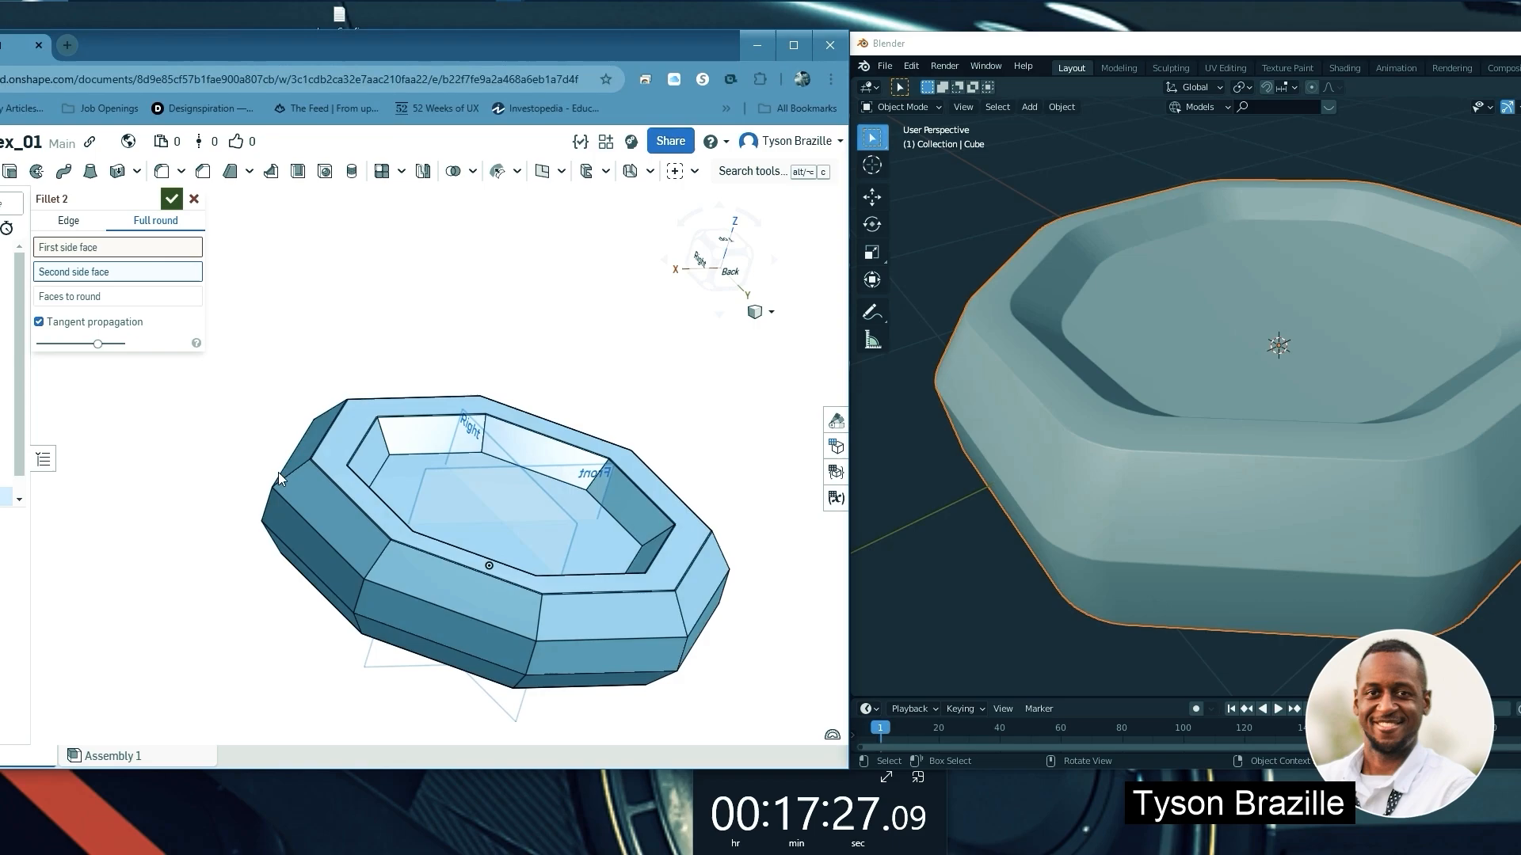
Try adjacent inner wall faces as the faces to round in Fillet 2, and remove all selected faces
{"action": "mouse_move", "coordinate": [359, 472]}
{"action": "right_mouse_down"}
{"action": "mouse_move", "coordinate": [409, 474]}
{"action": "mouse_move", "coordinate": [367, 463]}
{"action": "right_mouse_up"}
{"action": "left_click", "coordinate": [367, 463]}
{"action": "left_click", "coordinate": [410, 426]}
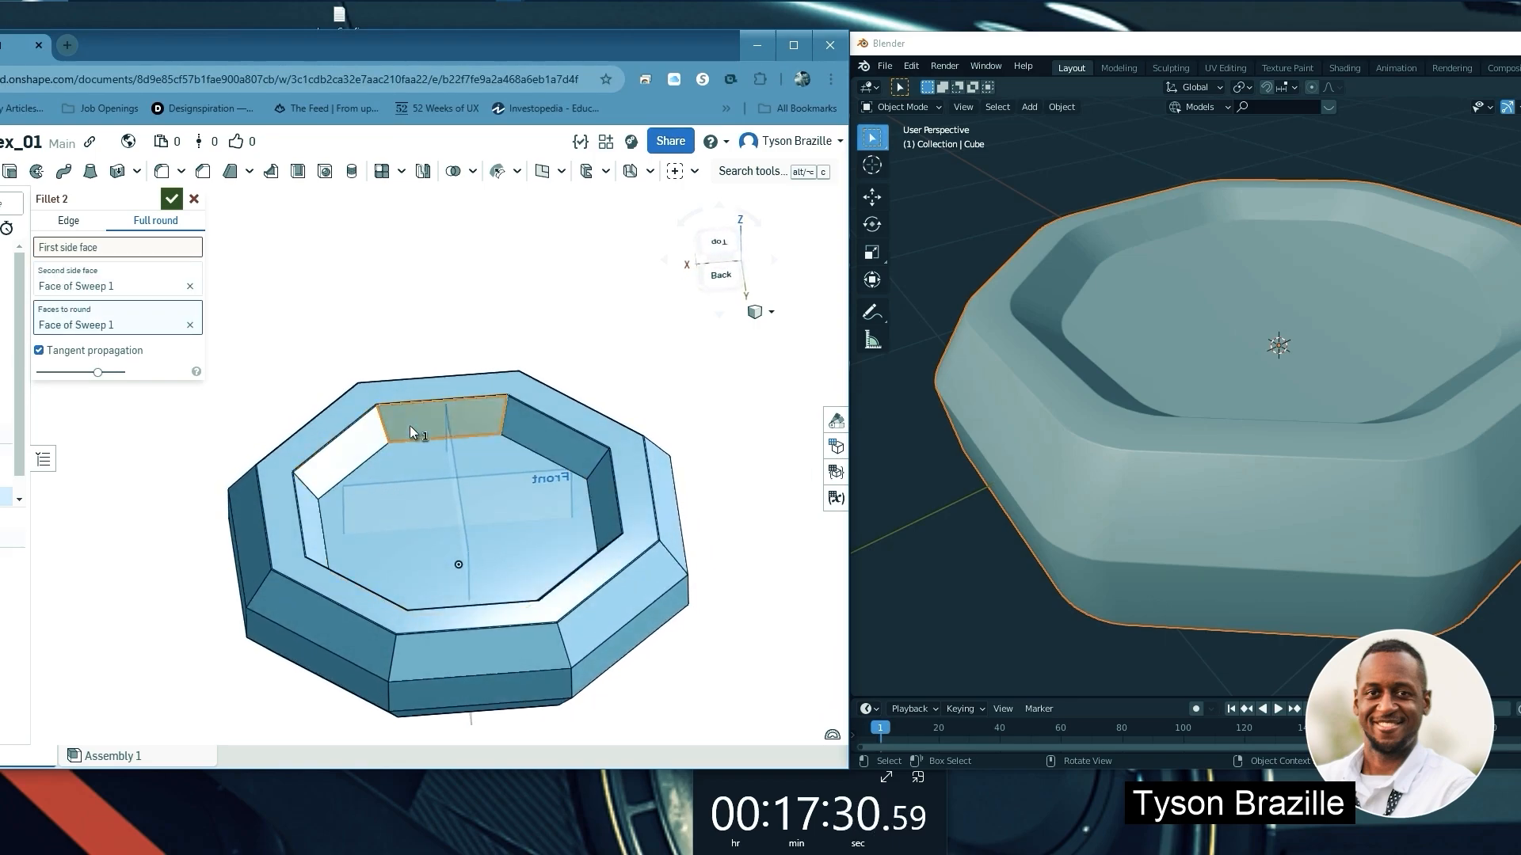
{"action": "left_click", "coordinate": [359, 459]}
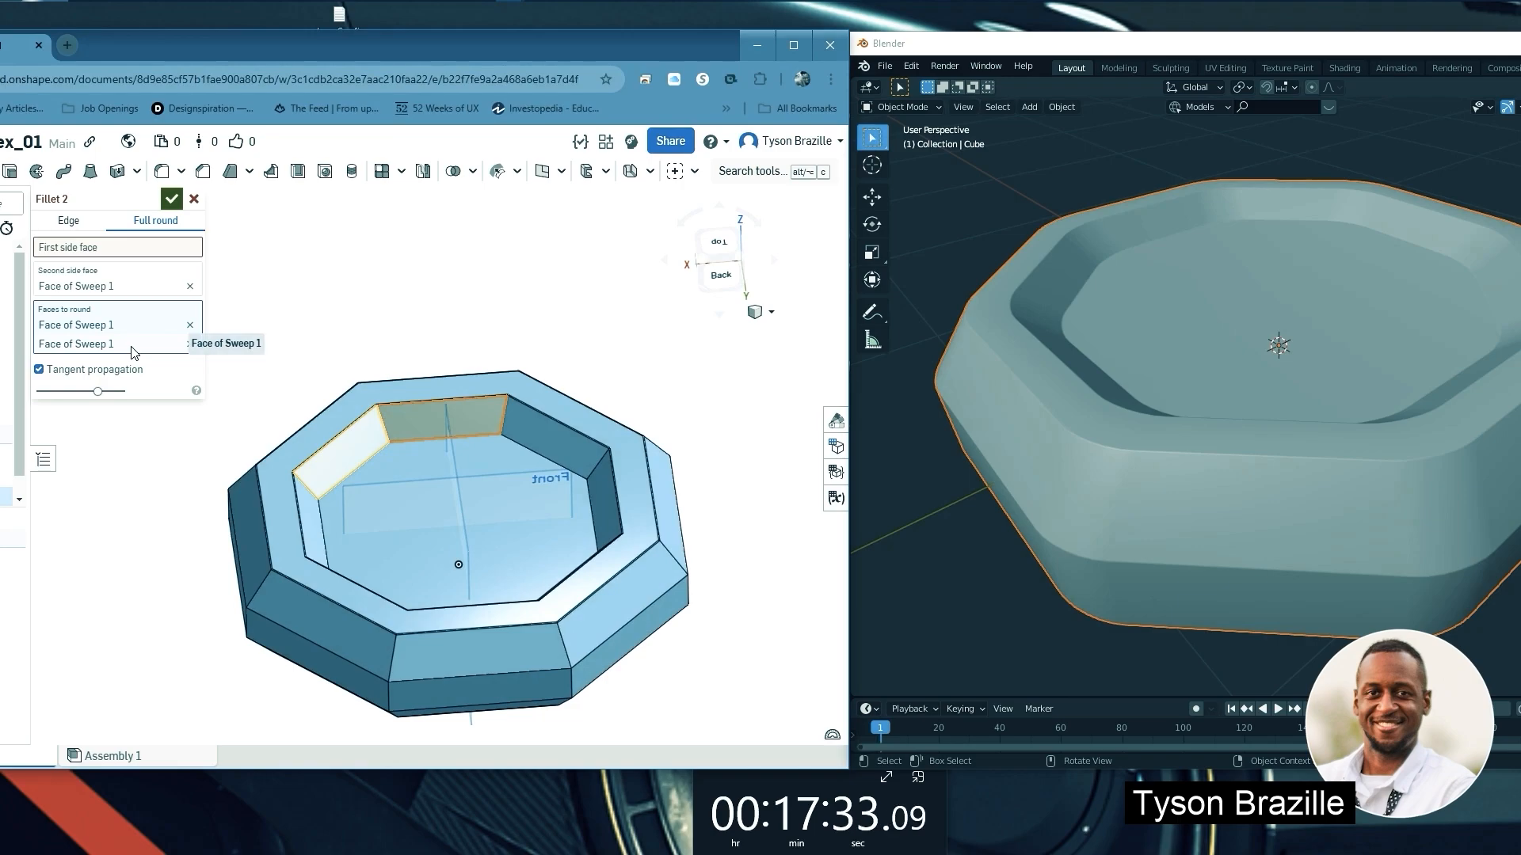
{"action": "left_click", "coordinate": [190, 324]}
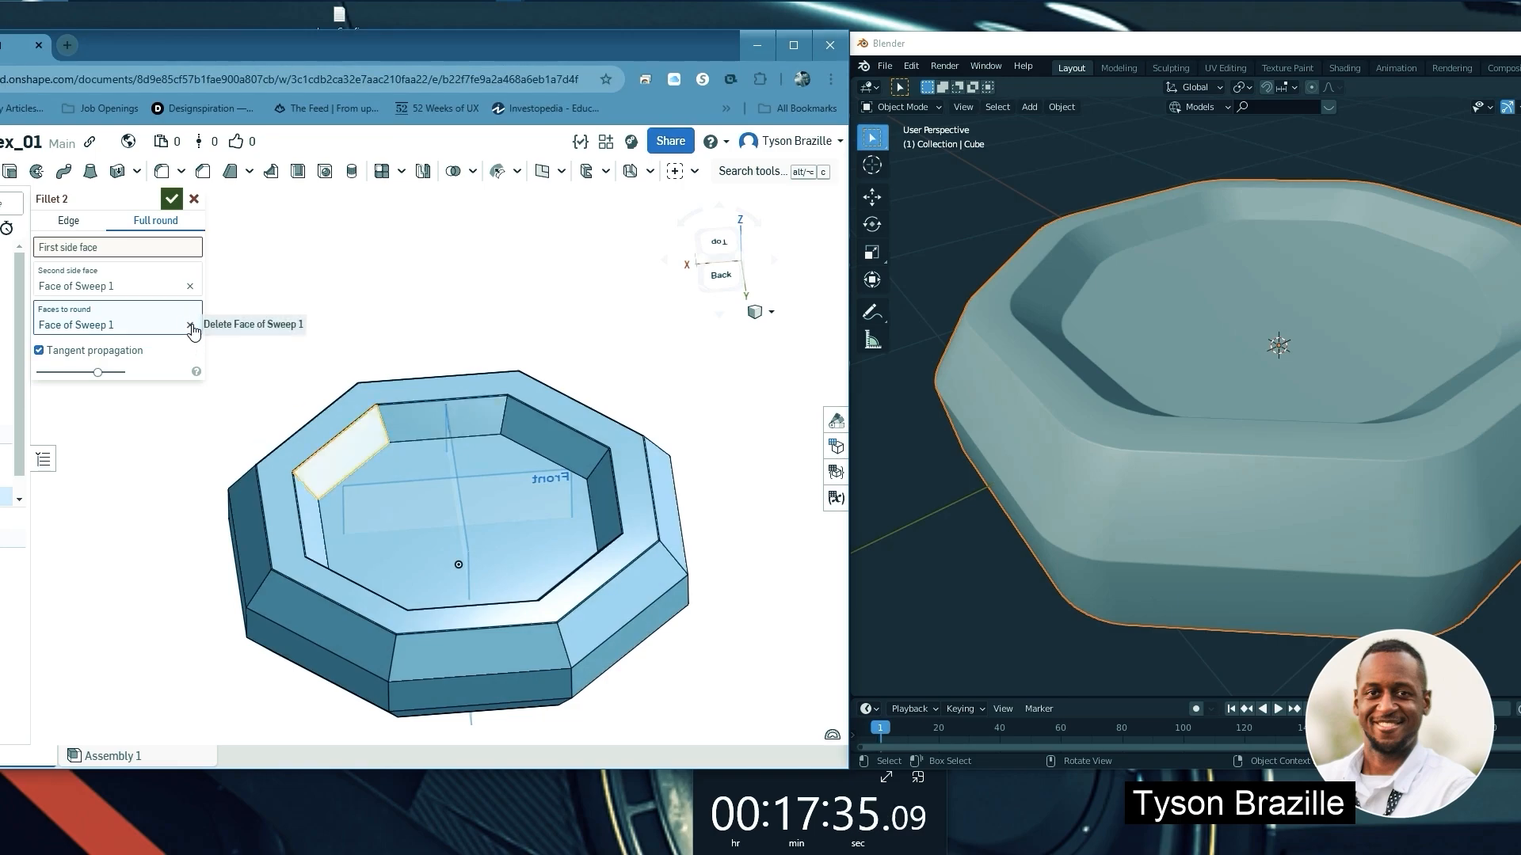
{"action": "left_click", "coordinate": [190, 324]}
{"action": "left_click", "coordinate": [190, 286]}
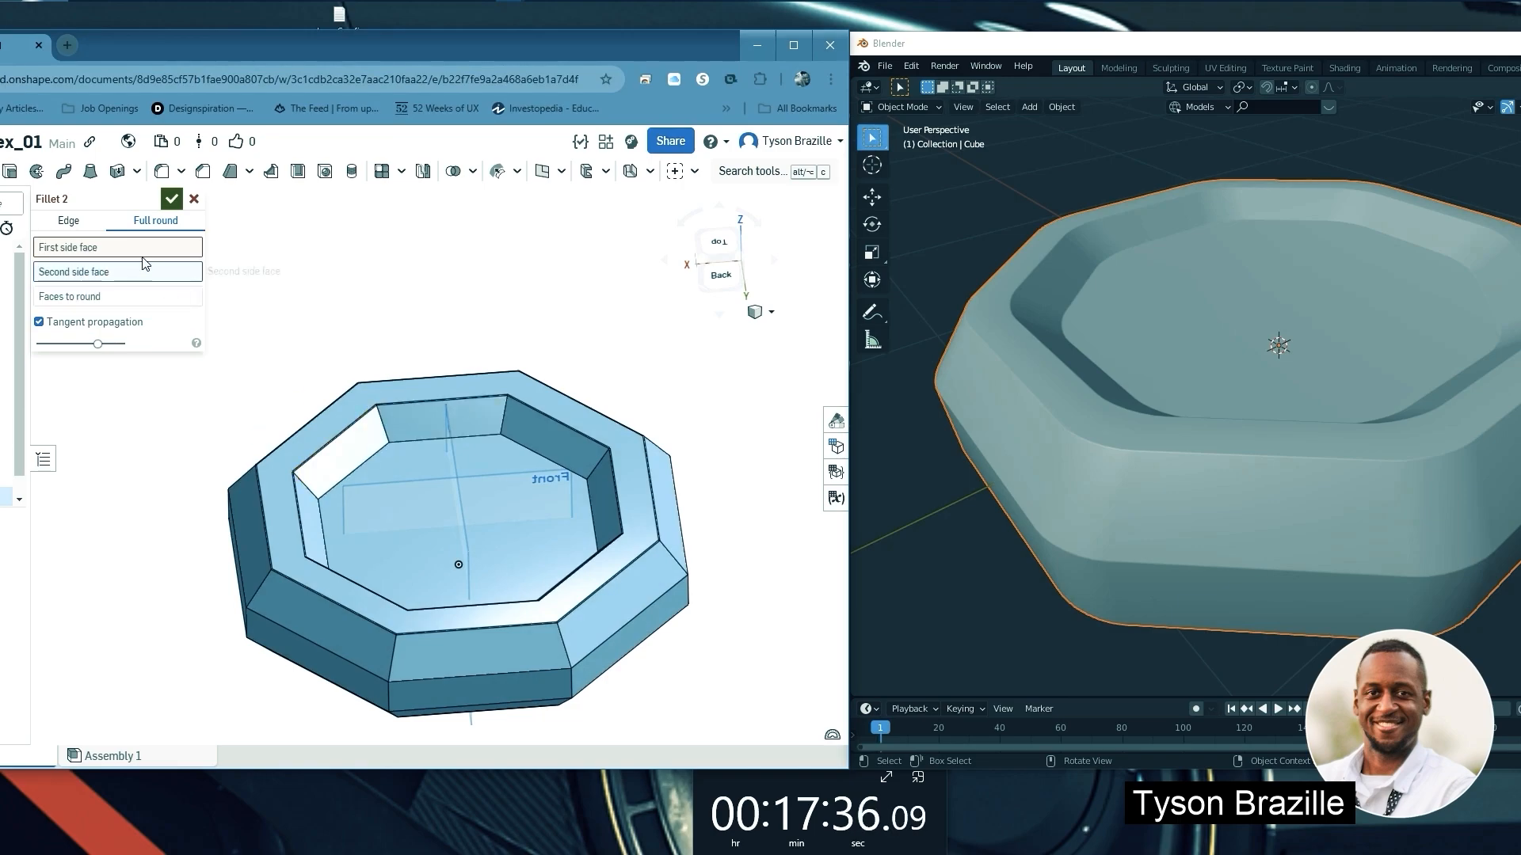
Try a full round across two adjacent inner walls and the top rim face, and clear the three selections
{"action": "left_click", "coordinate": [391, 427]}
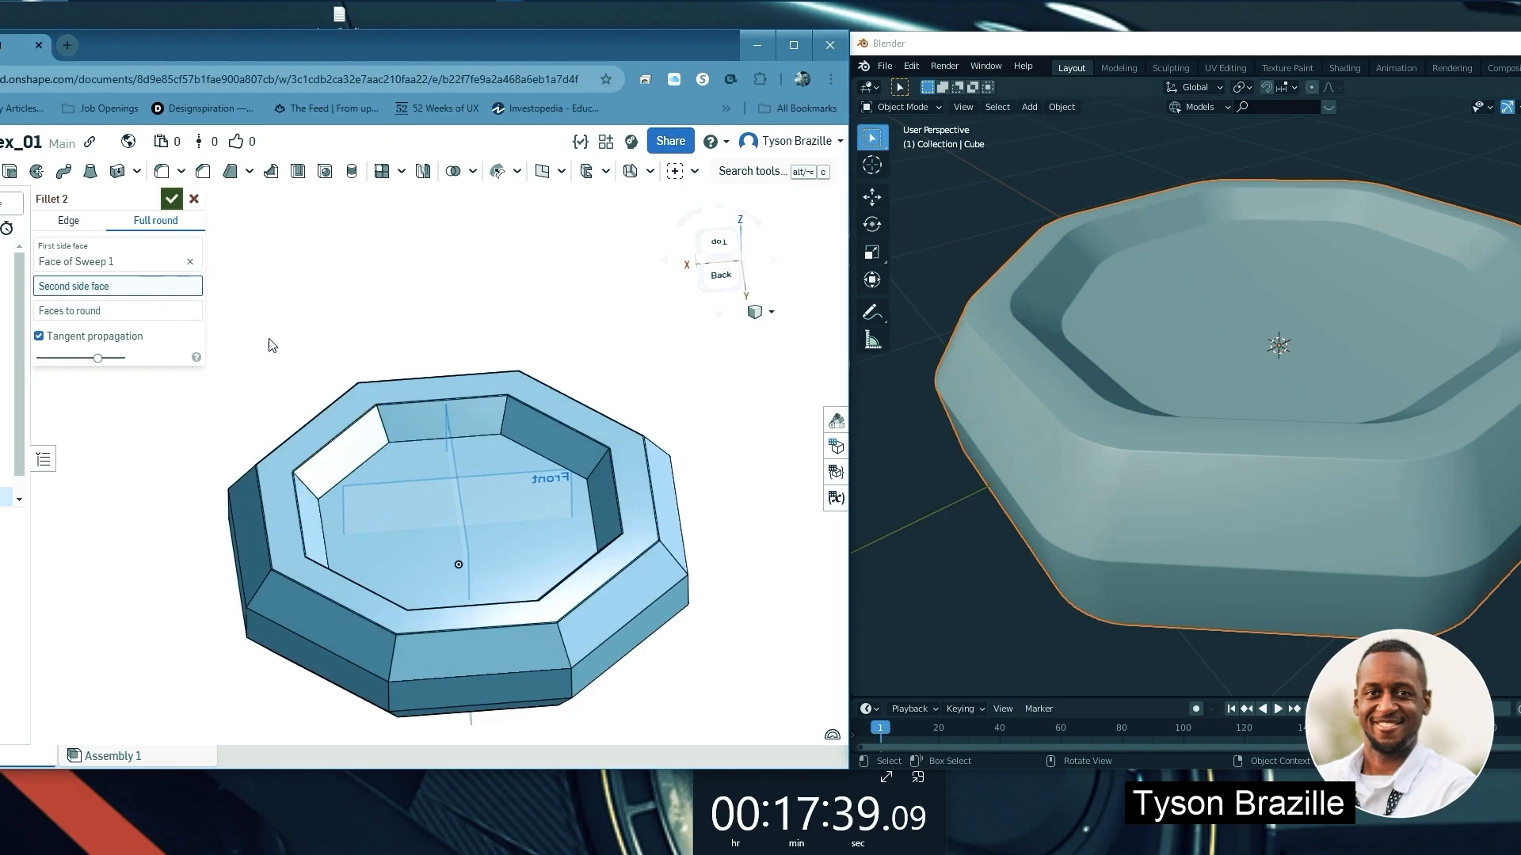
{"action": "left_click", "coordinate": [405, 426]}
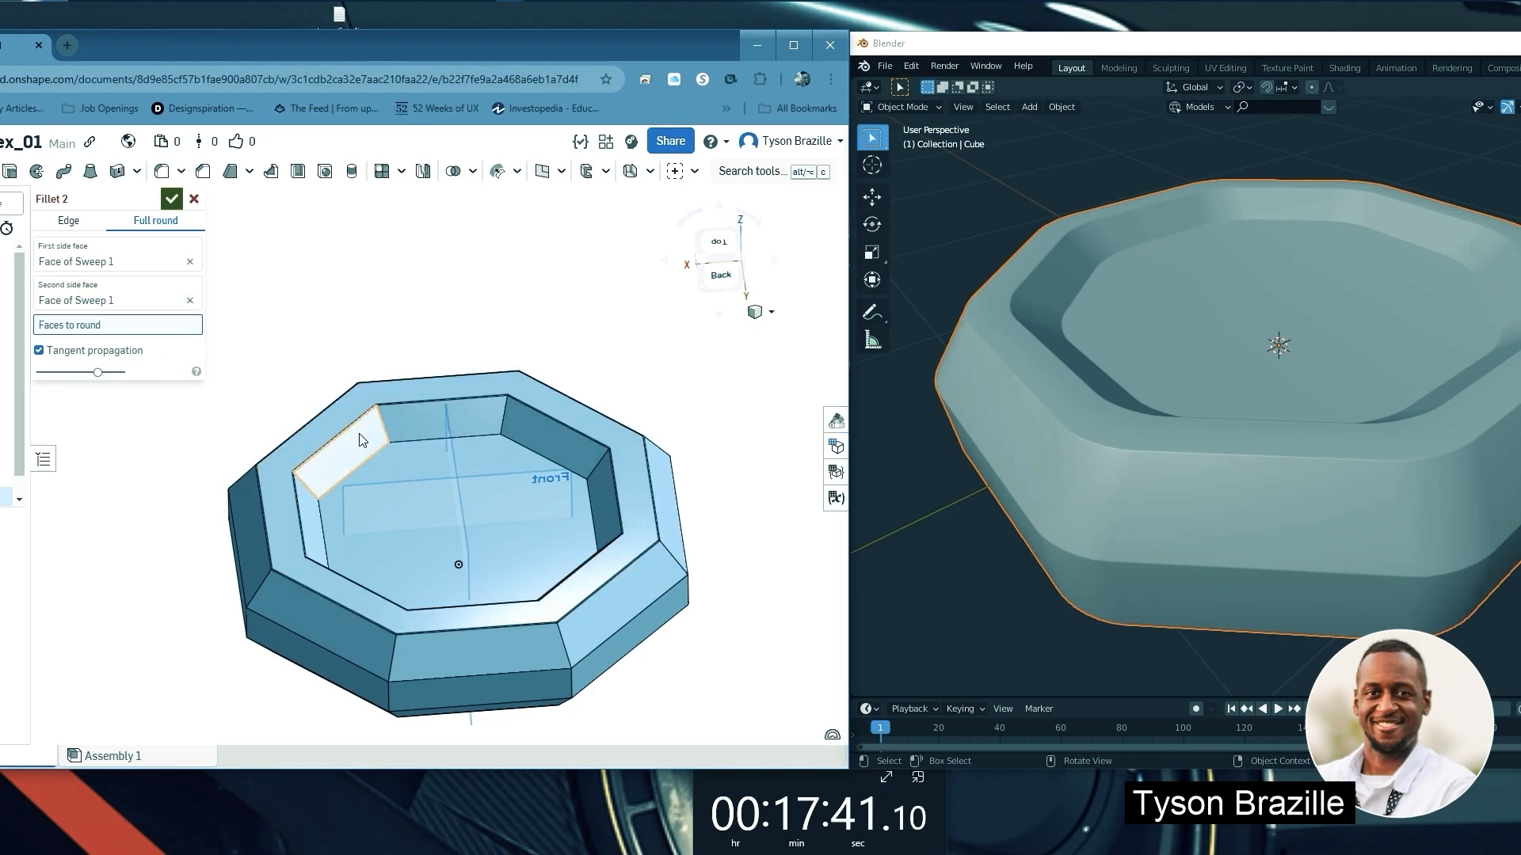
{"action": "right_click_drag", "start_coordinate": [361, 443], "coordinate": [439, 427]}
{"action": "left_click", "coordinate": [360, 406]}
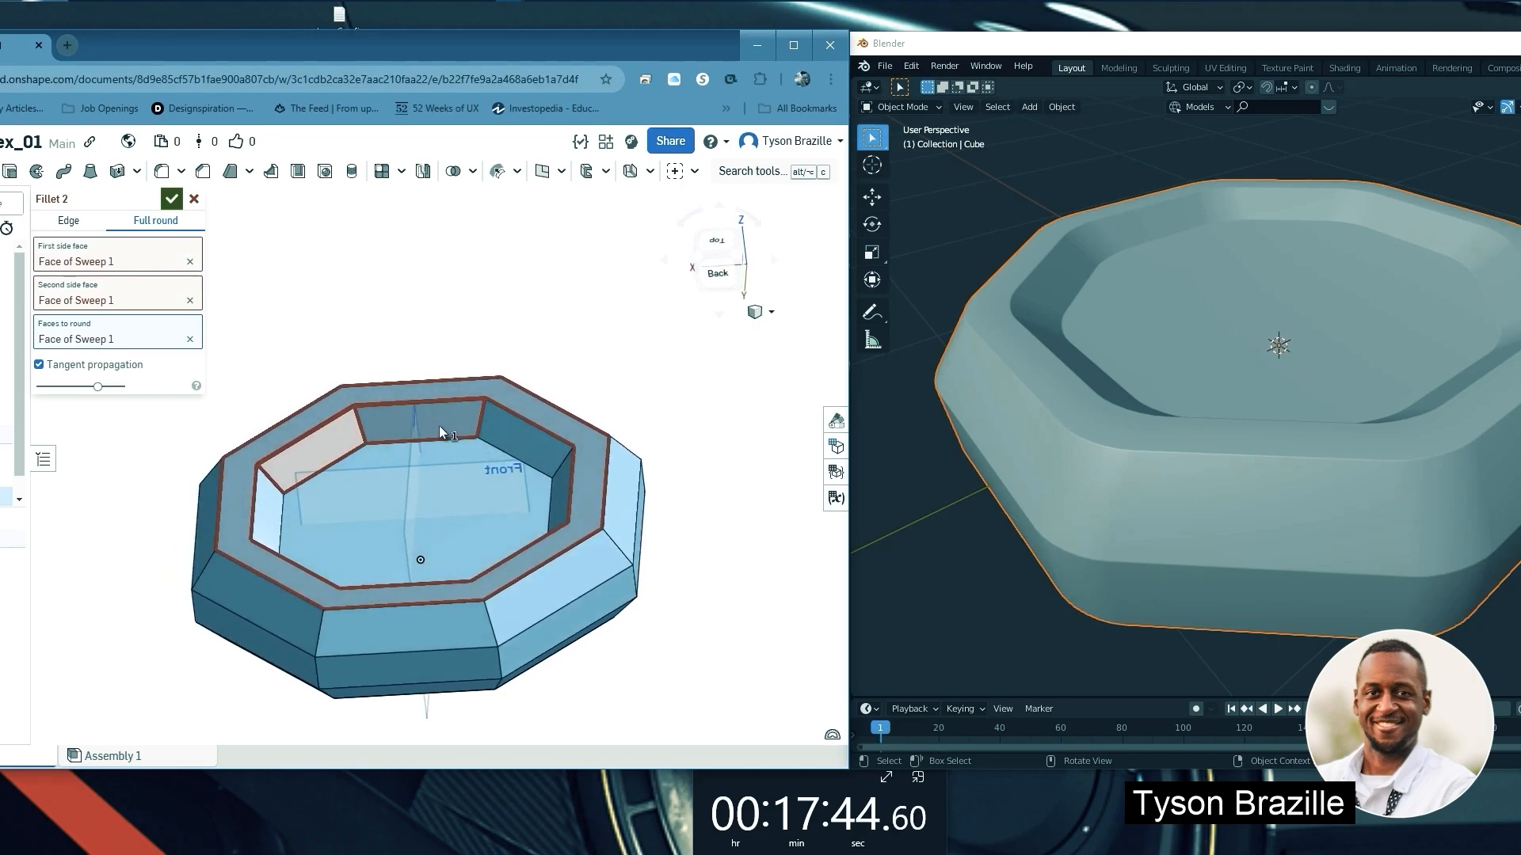
{"action": "left_click", "coordinate": [190, 339]}
{"action": "left_click", "coordinate": [190, 300]}
{"action": "left_click", "coordinate": [190, 262]}
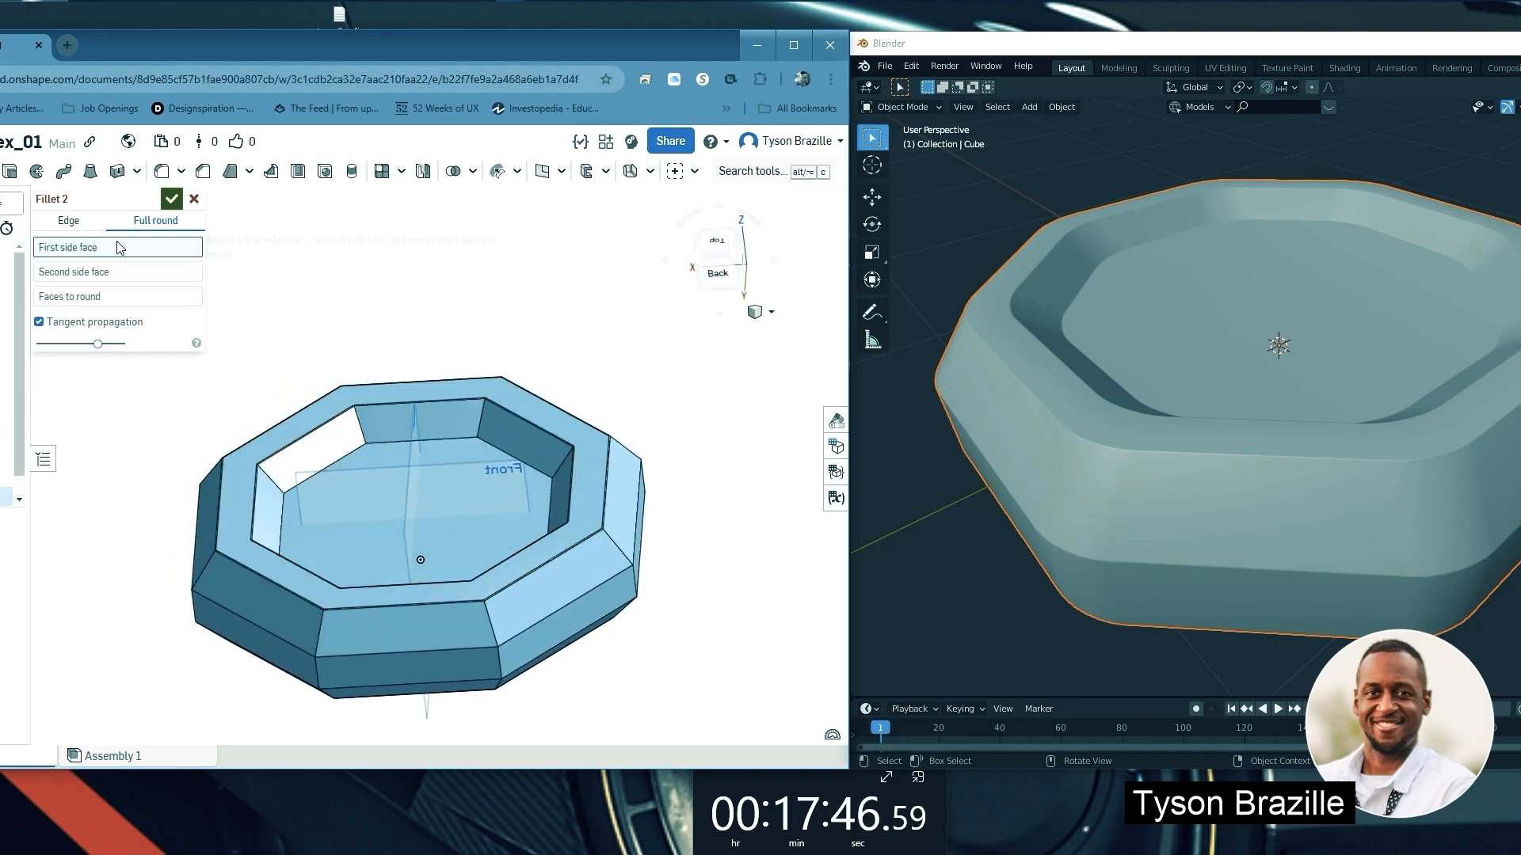
Return Fillet 2 to the Edge type with its 2 in radius and accept it
{"action": "left_click", "coordinate": [67, 226]}
{"action": "right_click_drag", "start_coordinate": [441, 495], "coordinate": [226, 341]}
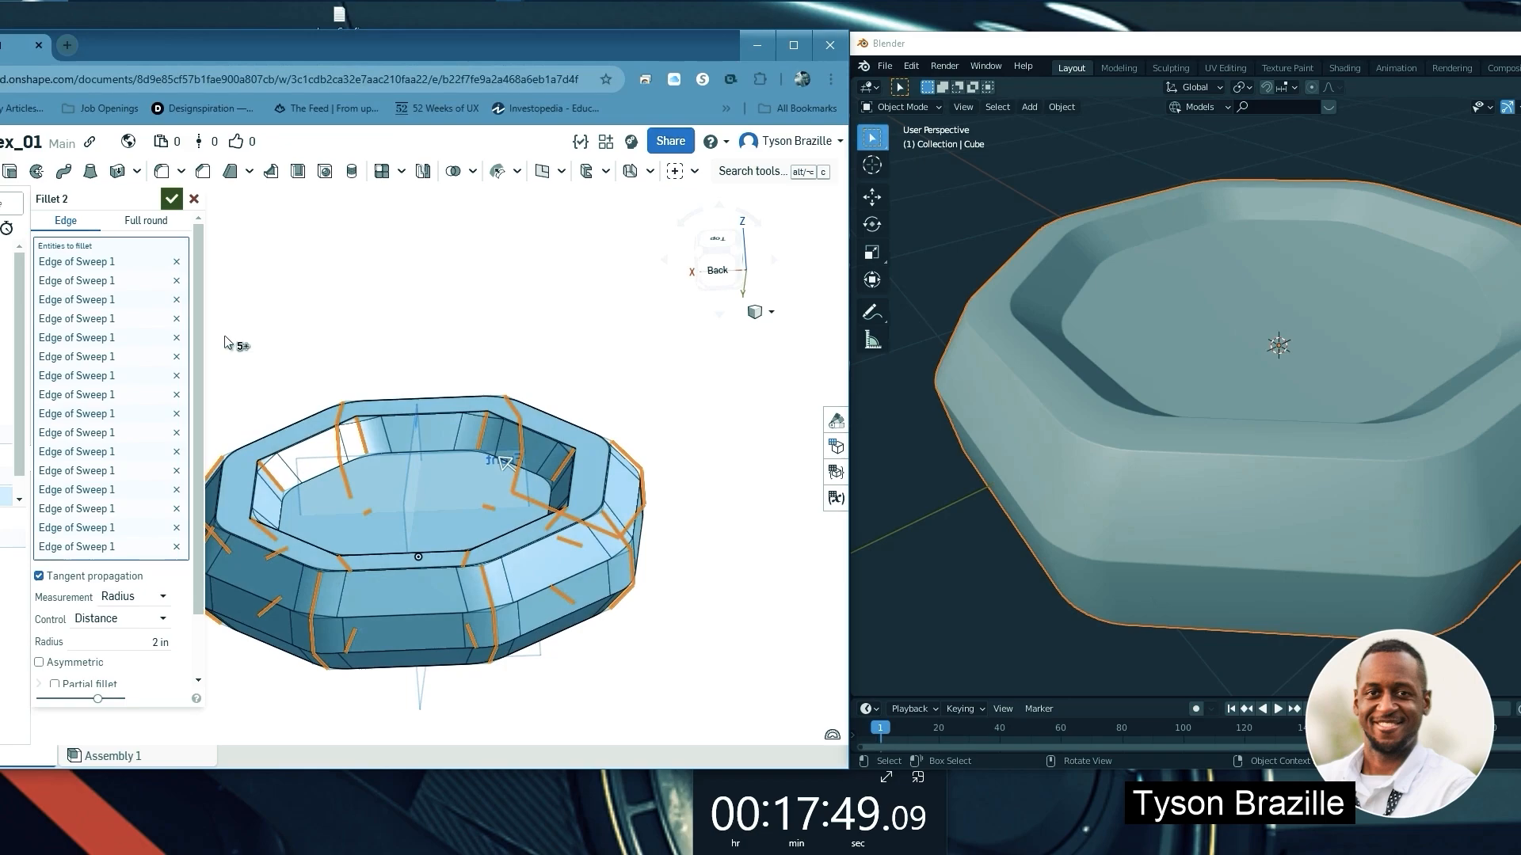
{"action": "left_click", "coordinate": [171, 198]}
Inspect the tray's rounded corners and delete the Fillet 2 feature
{"action": "right_click_drag", "start_coordinate": [416, 434], "coordinate": [443, 459]}
{"action": "scroll", "coordinate": [538, 423], "scroll_direction": "up", "scroll_amount": 4}
{"action": "scroll", "coordinate": [518, 441], "scroll_direction": "down", "scroll_amount": 4}
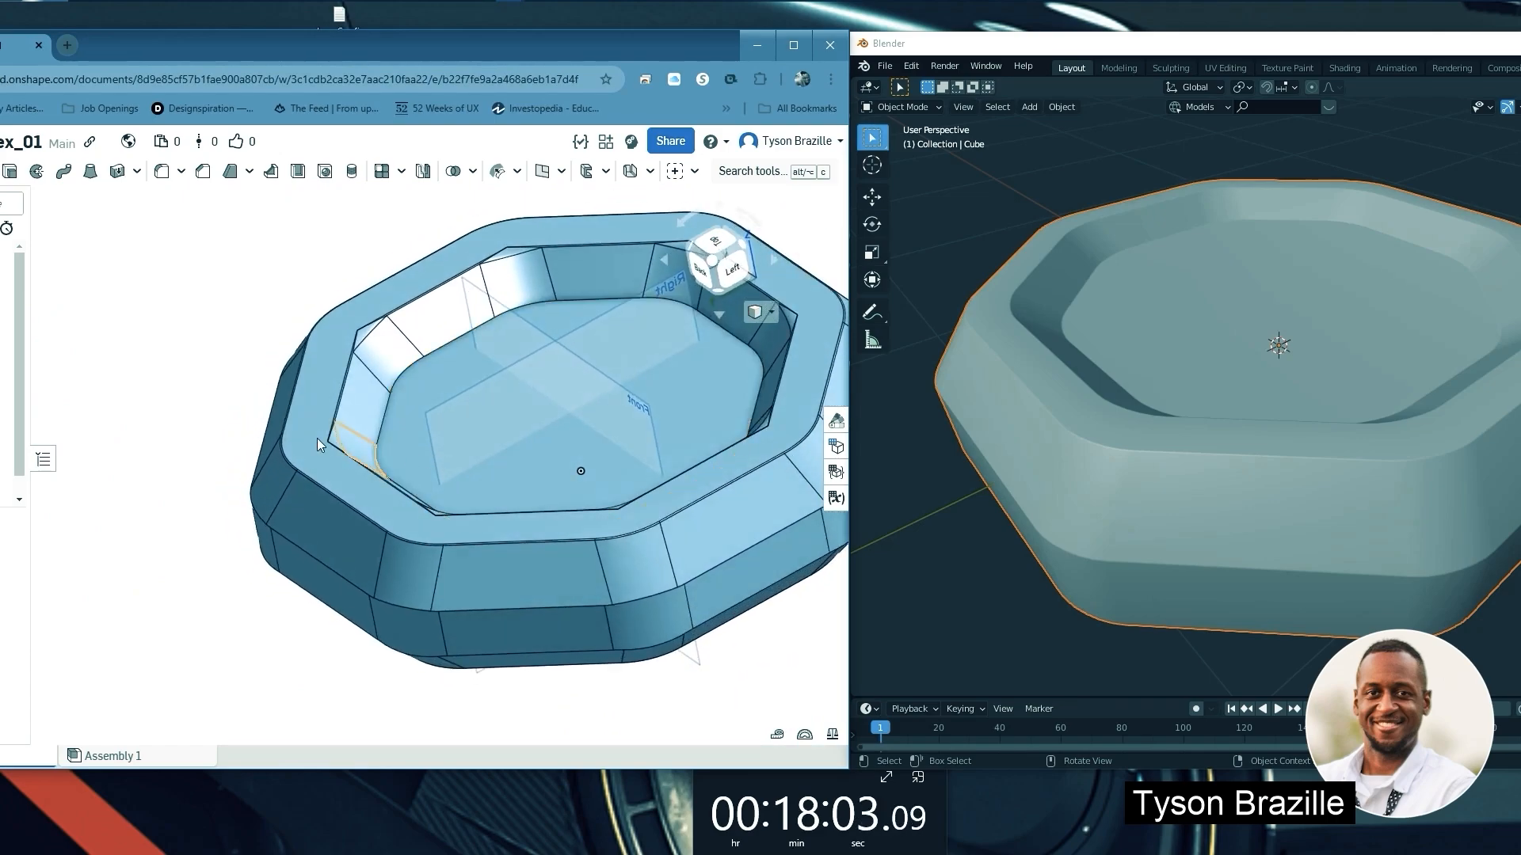
{"action": "right_click", "coordinate": [33, 496]}
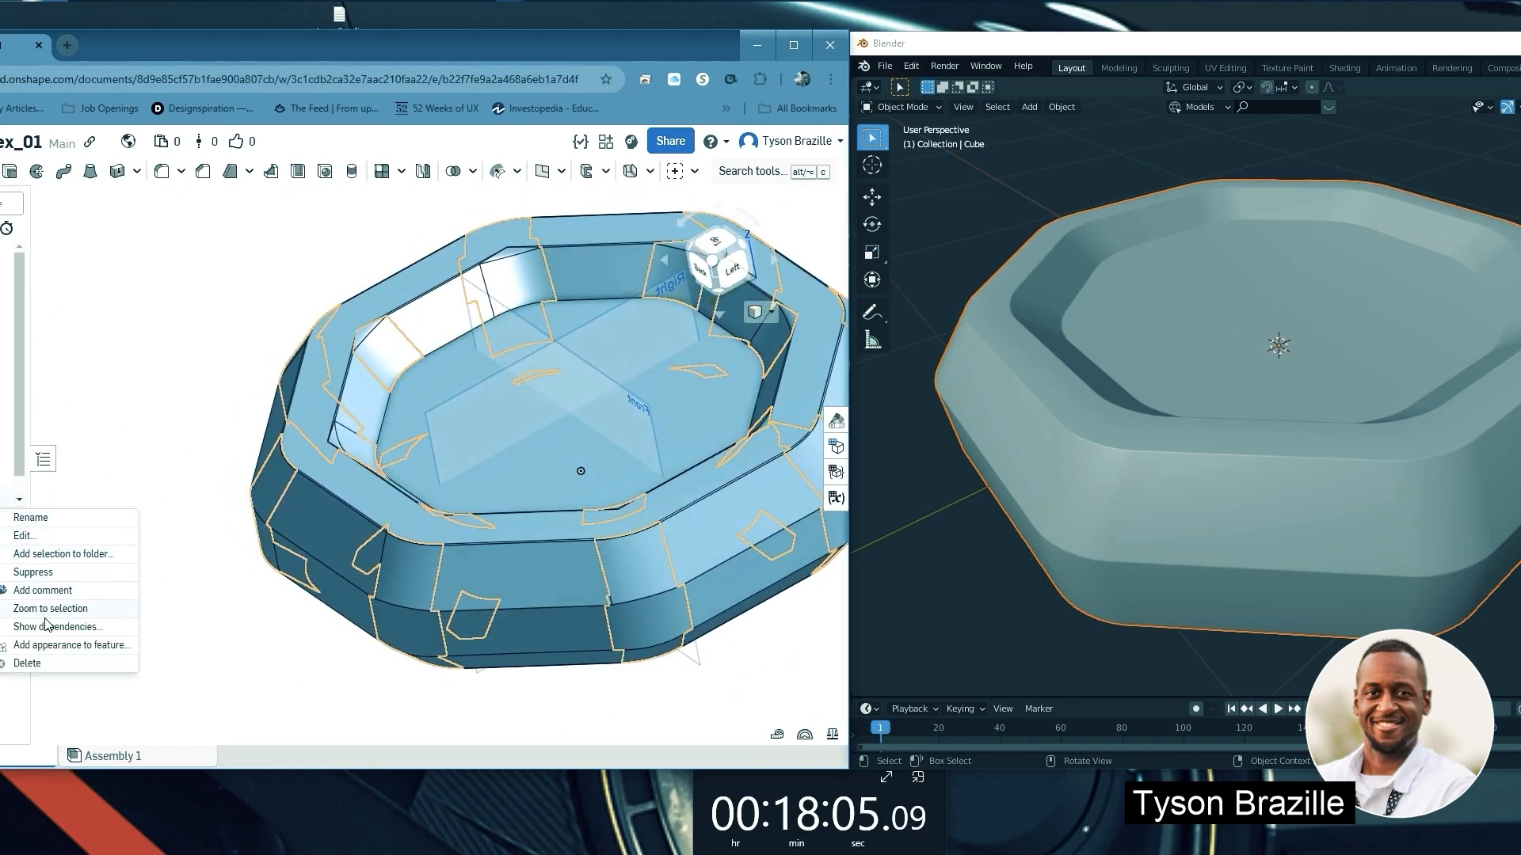
{"action": "left_click", "coordinate": [53, 672]}
Open Sketch 3, the octagon on the Top plane, for editing and view it normal to its plane
{"action": "right_click_drag", "start_coordinate": [368, 515], "coordinate": [440, 475]}
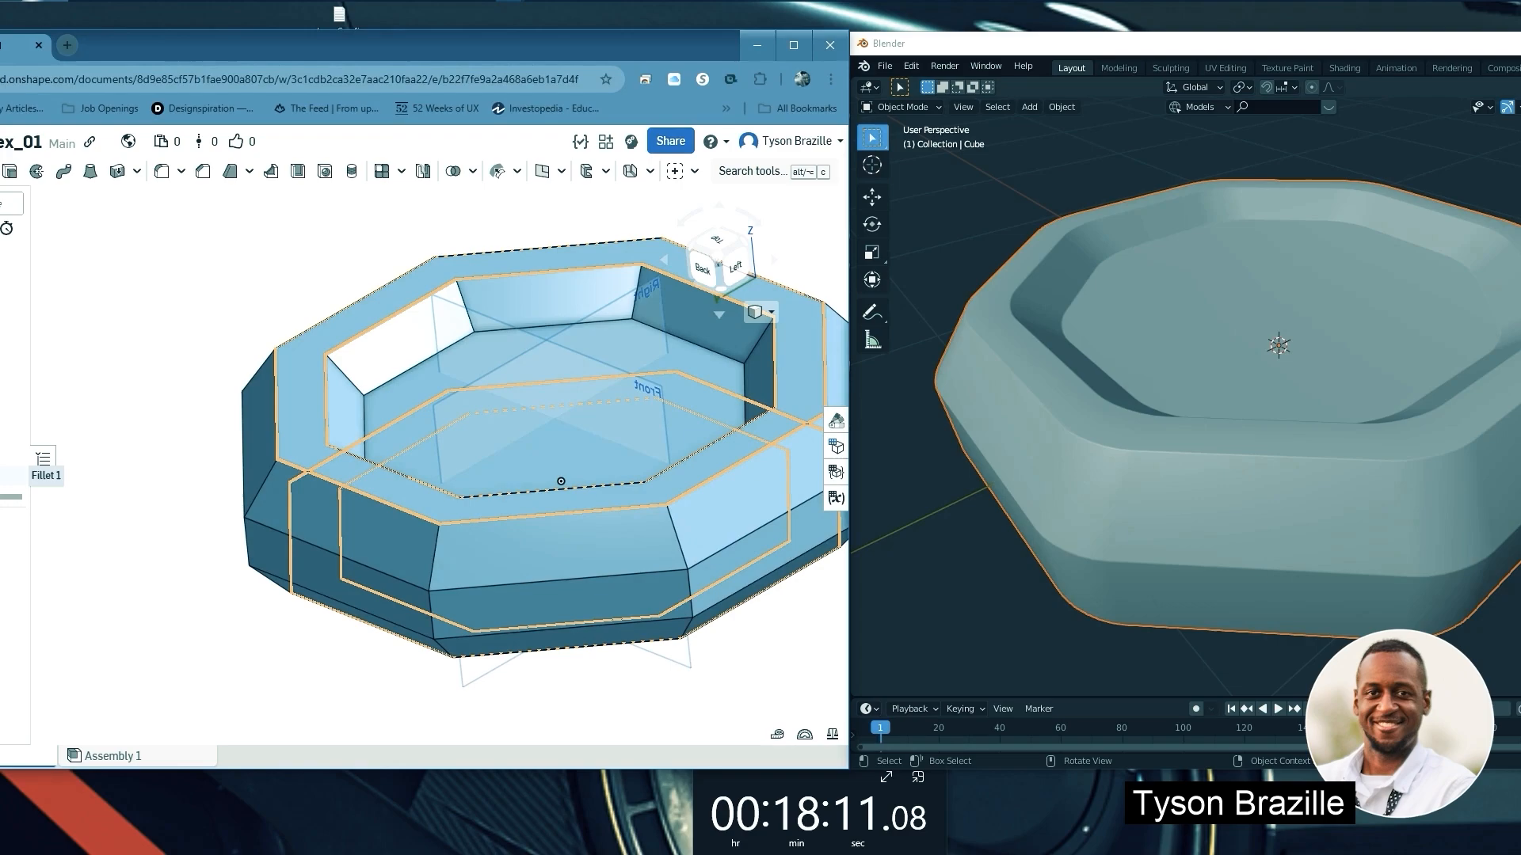
{"action": "middle_click_drag", "start_coordinate": [368, 448], "coordinate": [309, 445]}
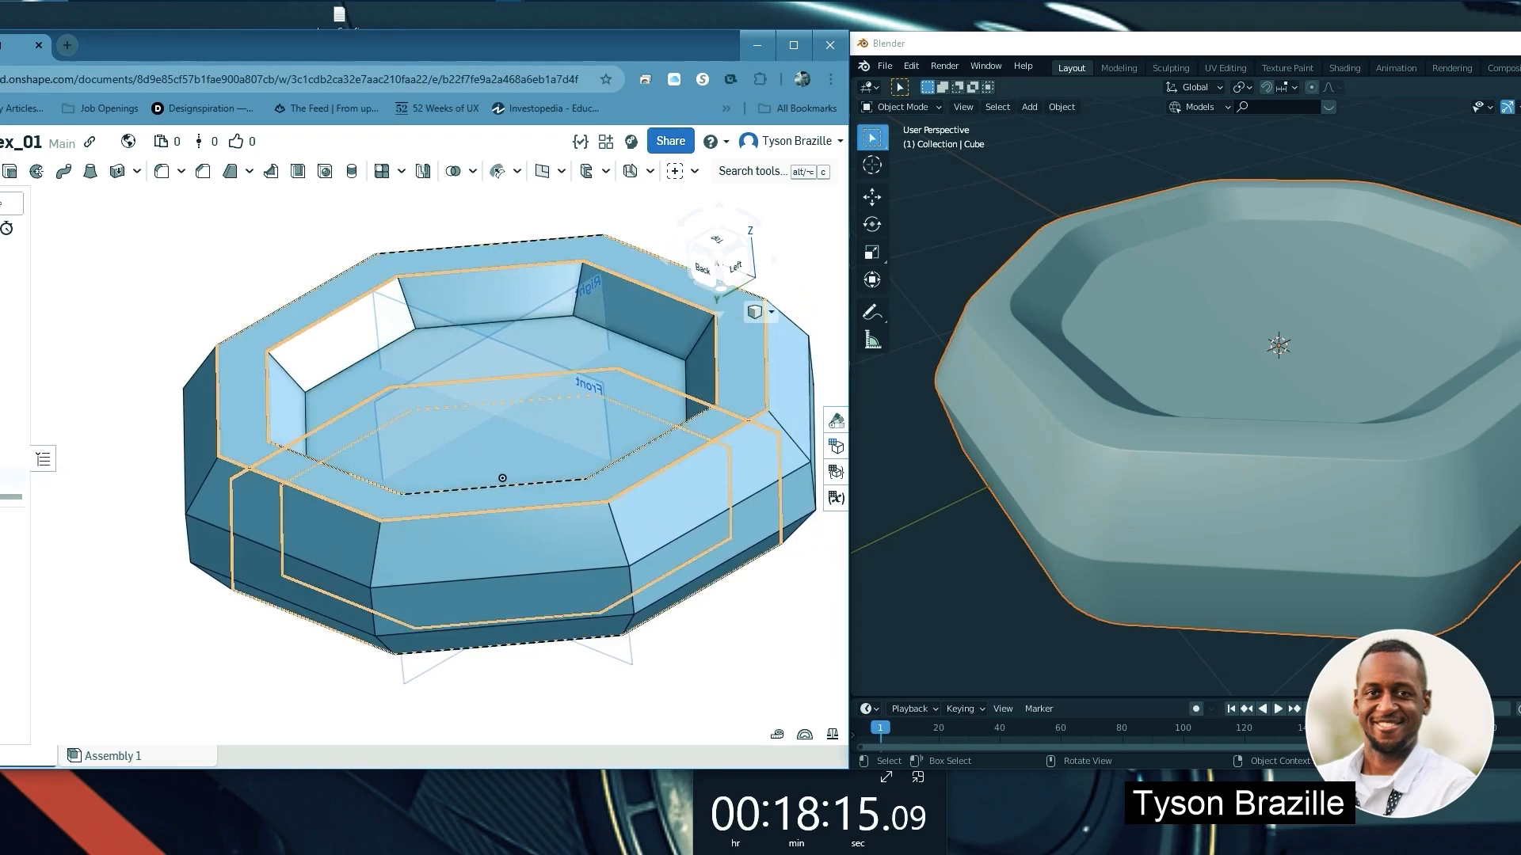
{"action": "middle_click_drag", "start_coordinate": [358, 428], "coordinate": [349, 427]}
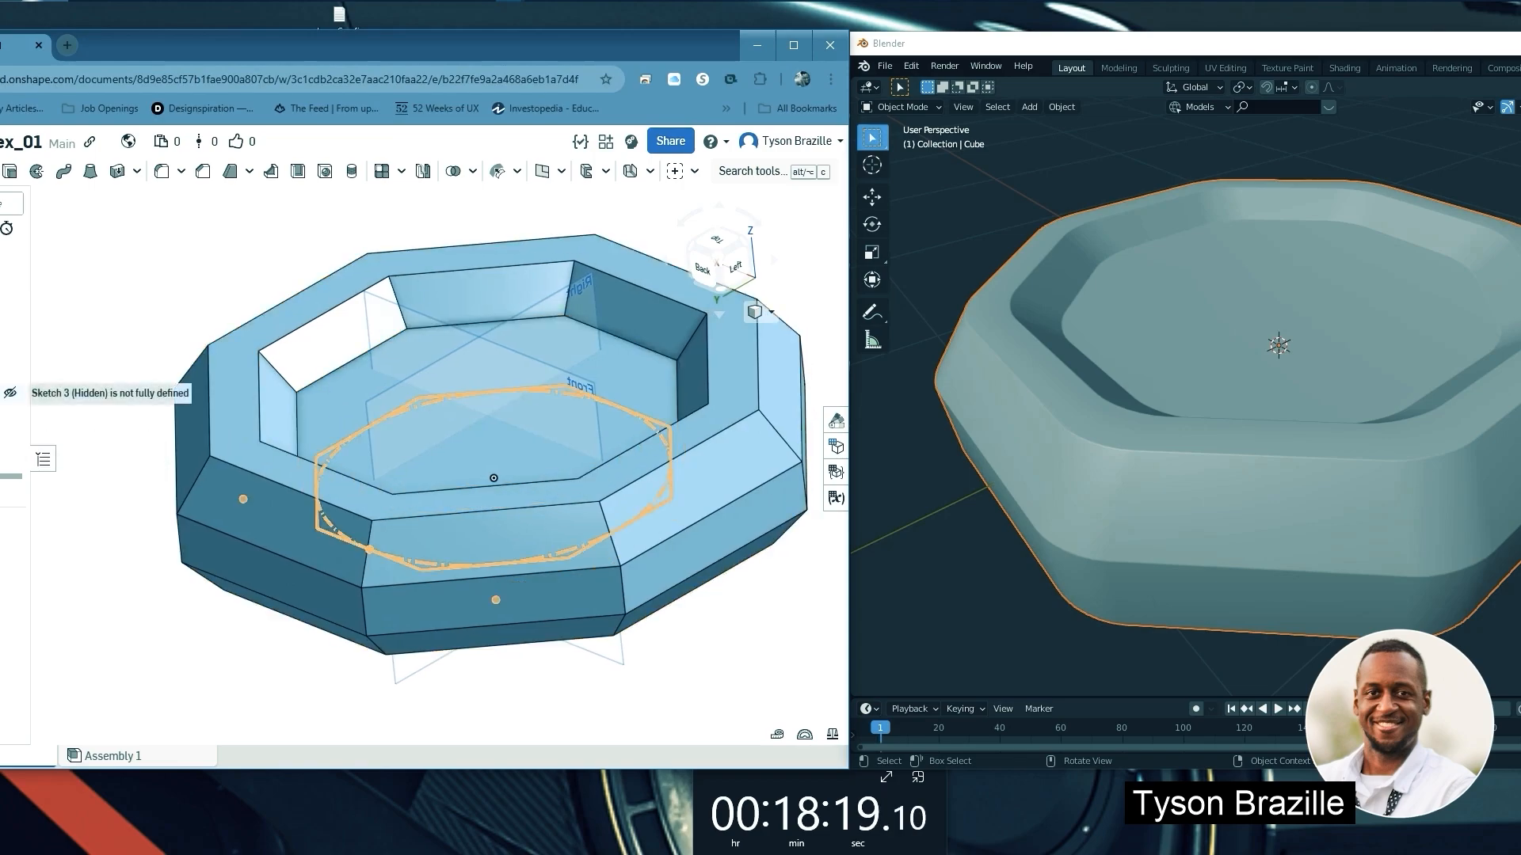
{"action": "right_click", "coordinate": [12, 396]}
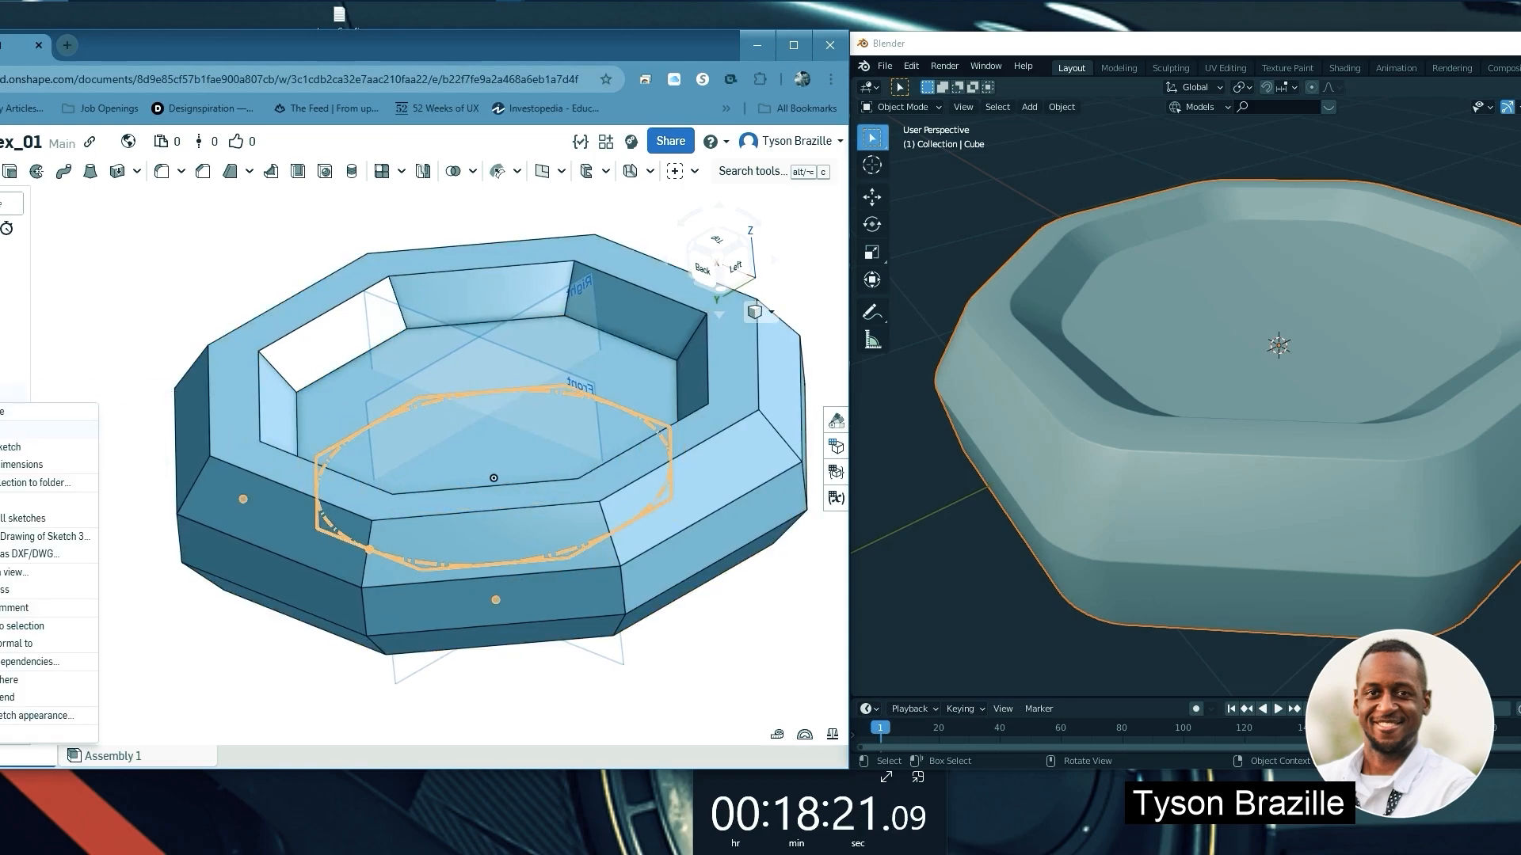
{"action": "left_click", "coordinate": [12, 429]}
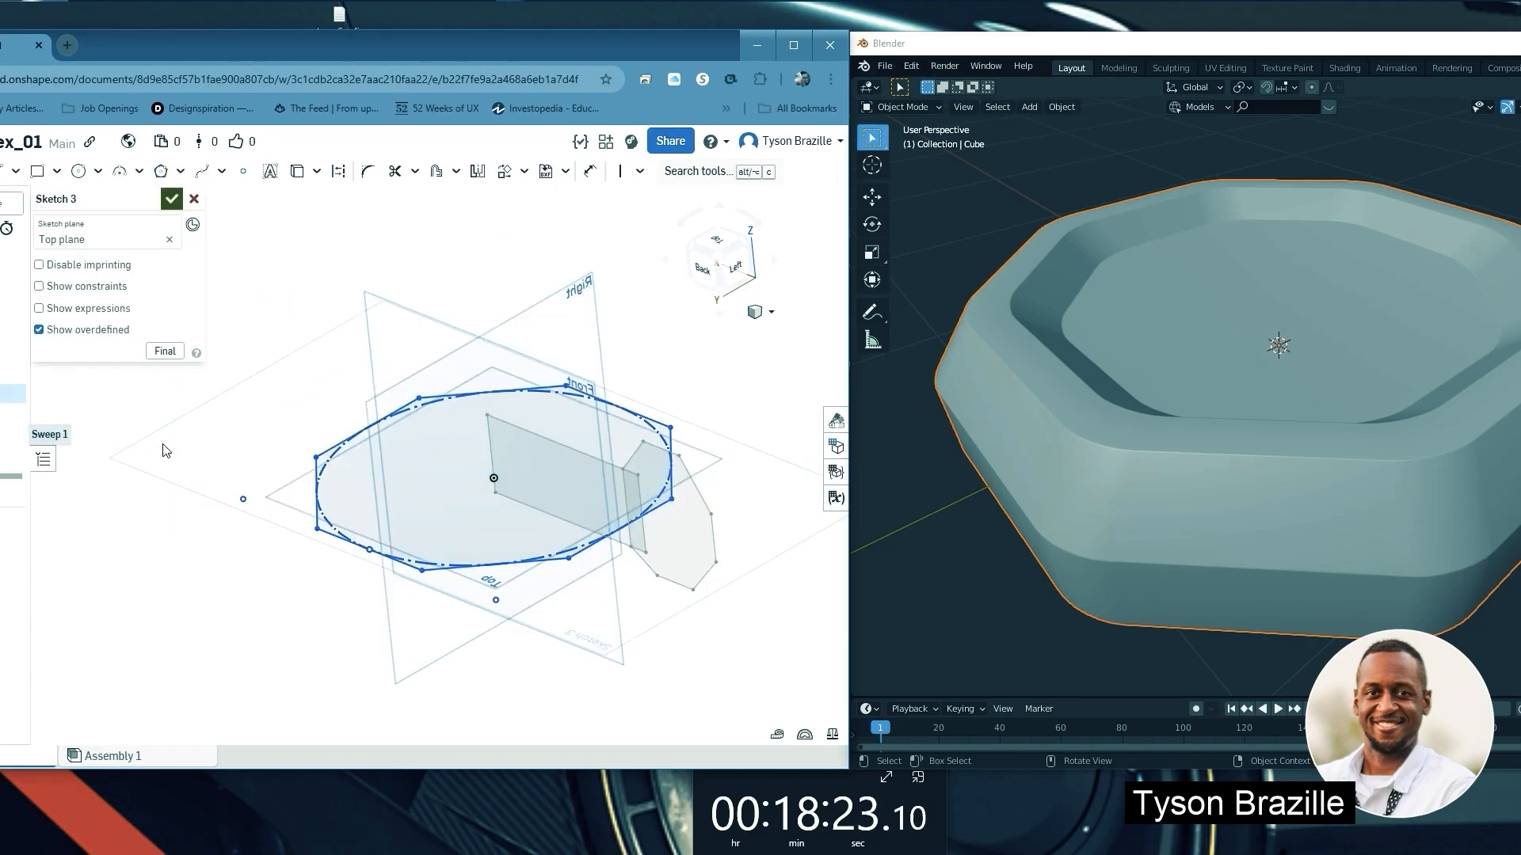
{"action": "key", "text": "n"}
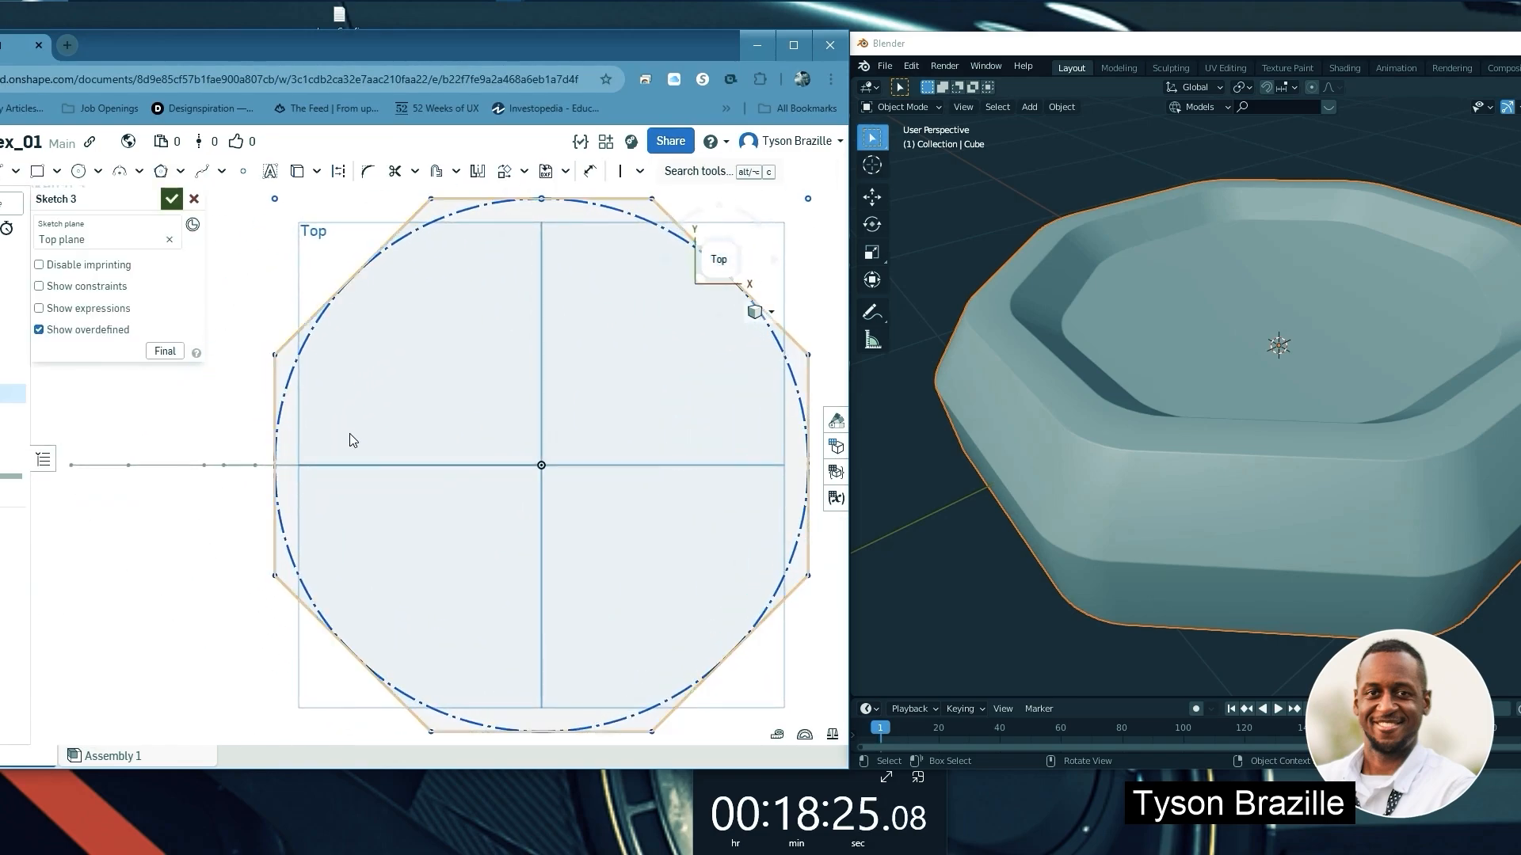
{"action": "scroll", "coordinate": [261, 431], "scroll_direction": "down", "scroll_amount": 3}
{"action": "scroll", "coordinate": [270, 425], "scroll_direction": "up", "scroll_amount": 2}
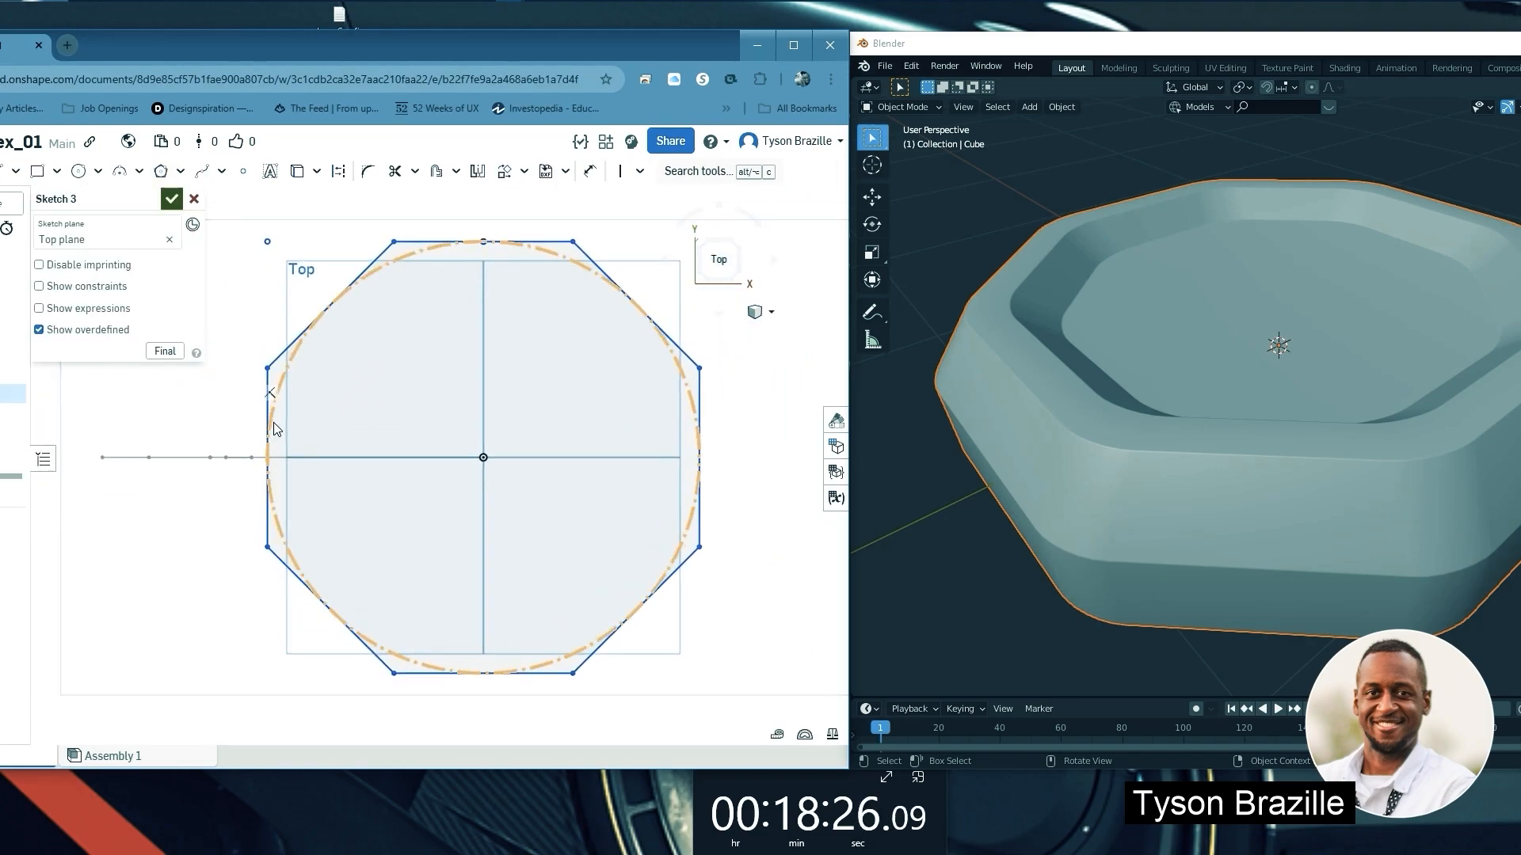
Try a sketch fillet between the octagon's left vertical side and upper-left slanted side, enlarging the radius to about 3.28
{"action": "left_click", "coordinate": [368, 173]}
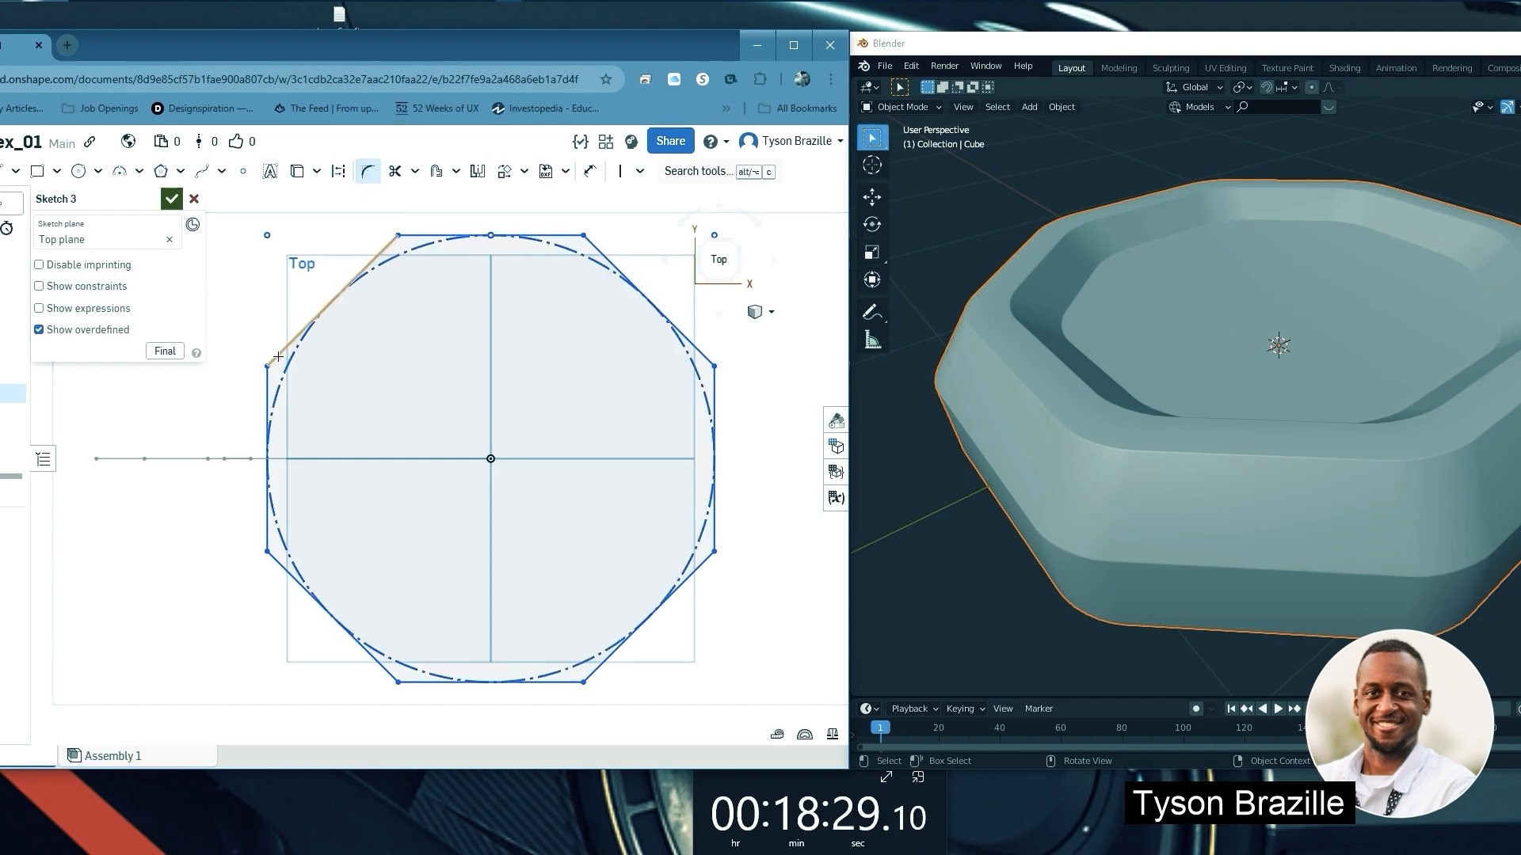
{"action": "left_click", "coordinate": [278, 356]}
{"action": "left_click", "coordinate": [268, 388]}
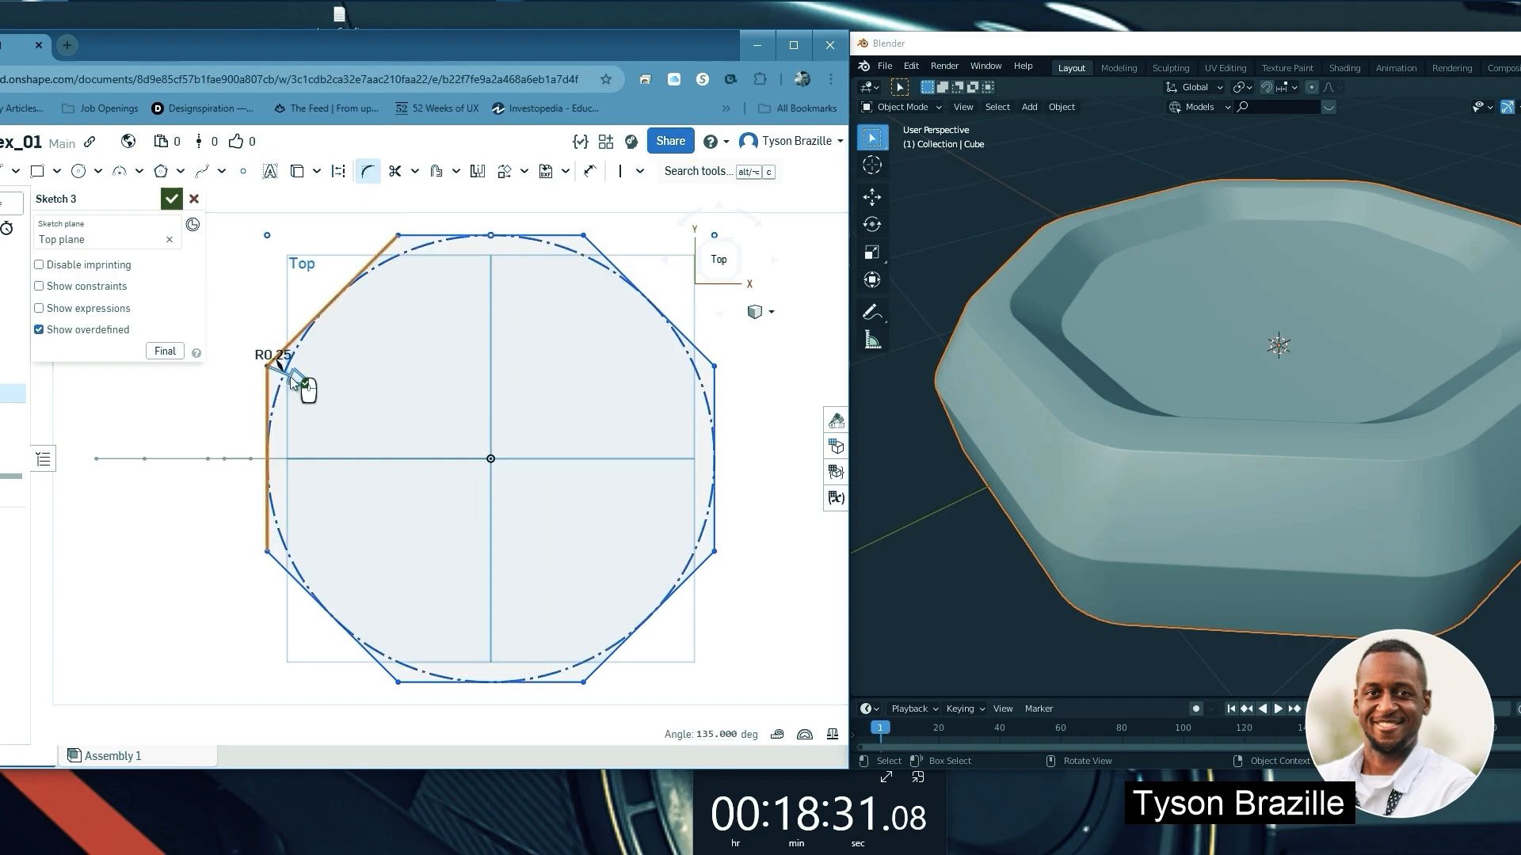
{"action": "scroll", "coordinate": [286, 380], "scroll_direction": "up", "scroll_amount": 3}
{"action": "mouse_move", "coordinate": [285, 382]}
{"action": "left_mouse_down"}
{"action": "mouse_move", "coordinate": [274, 365]}
{"action": "mouse_move", "coordinate": [316, 383]}
{"action": "left_mouse_up"}
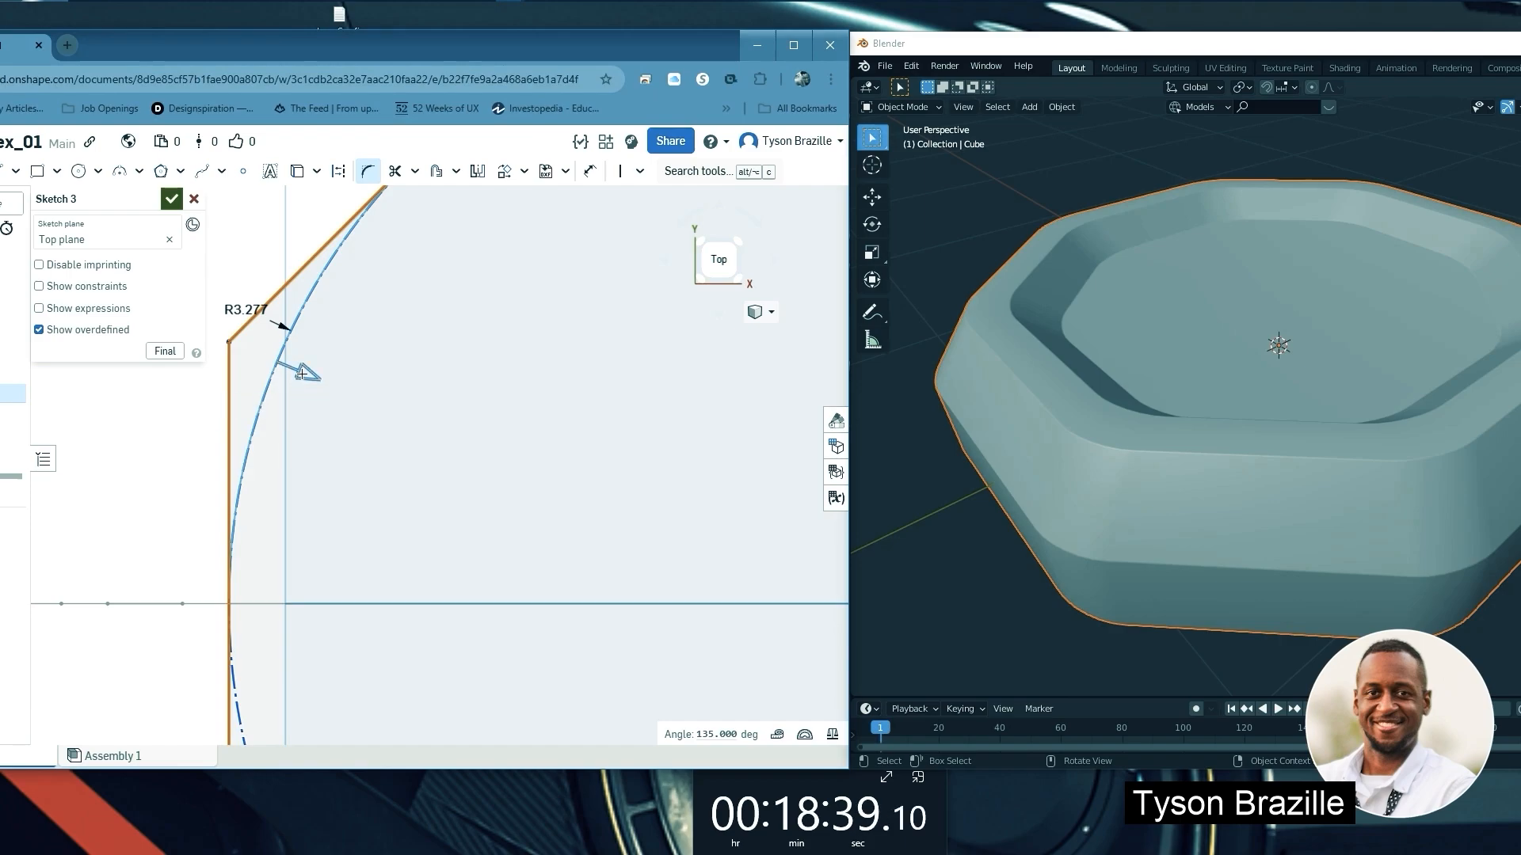
Try reducing the octagon's corner fillet to a radius of about 1.7, and cancel the fillet
{"action": "scroll", "coordinate": [293, 376], "scroll_direction": "down", "scroll_amount": 5}
{"action": "scroll", "coordinate": [253, 394], "scroll_direction": "up", "scroll_amount": 3}
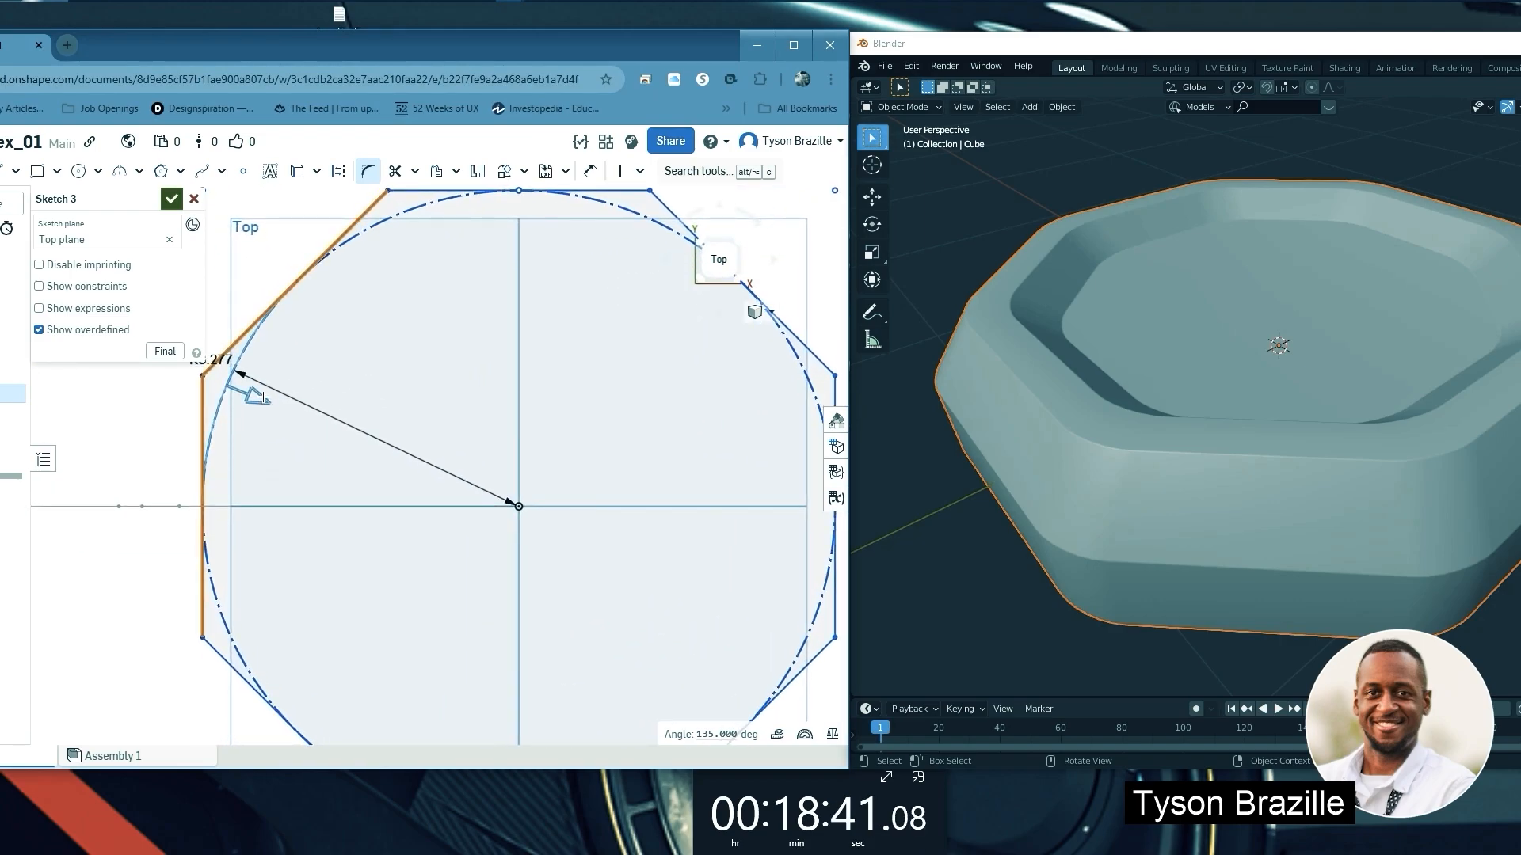
{"action": "left_click_drag", "start_coordinate": [256, 399], "coordinate": [247, 400]}
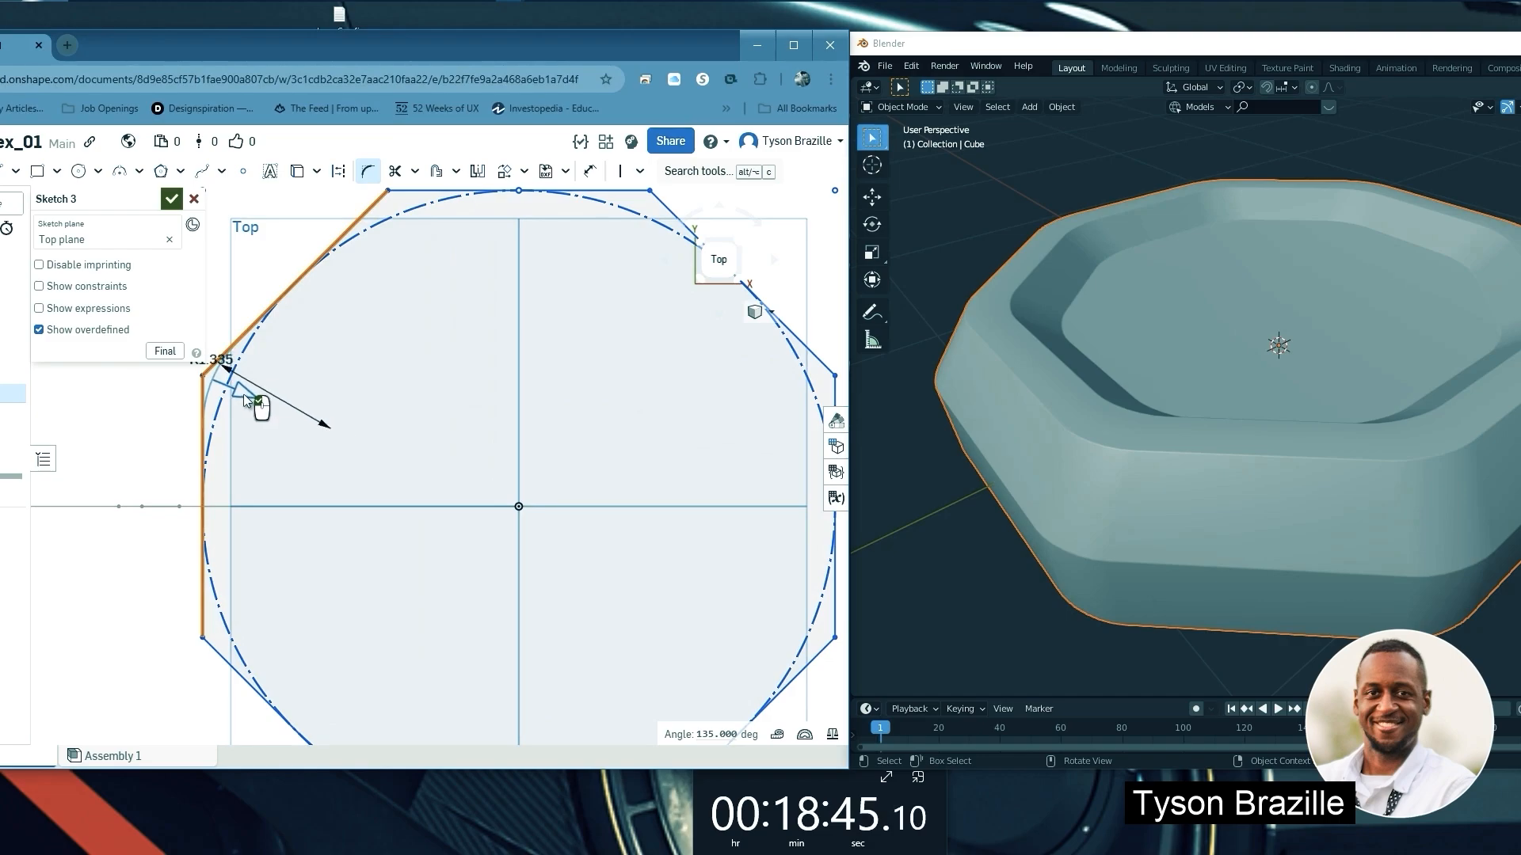
{"action": "scroll", "coordinate": [159, 386], "scroll_direction": "up", "scroll_amount": 5}
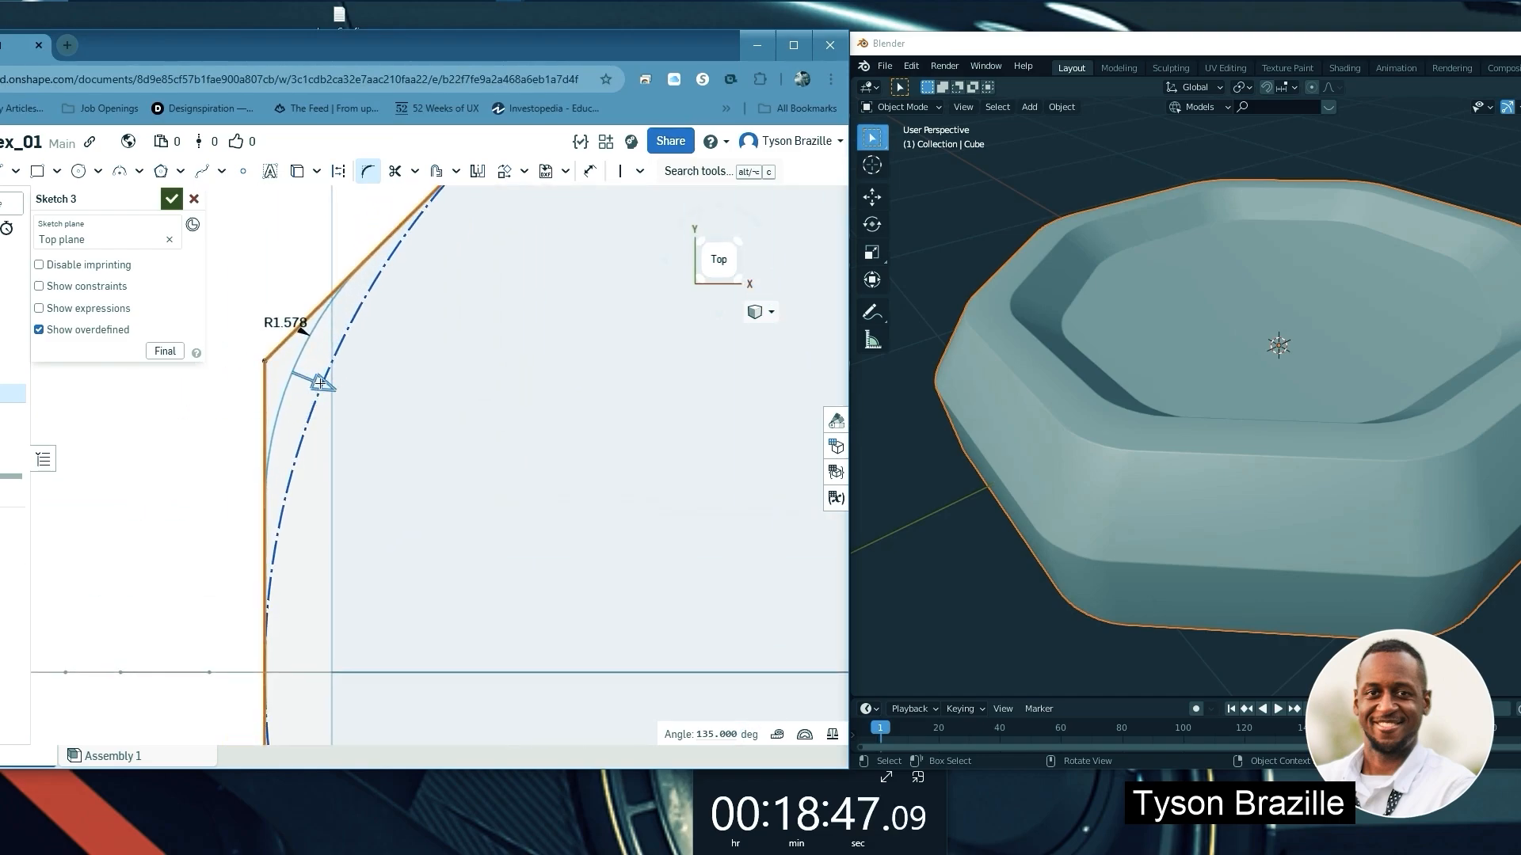
{"action": "left_click_drag", "start_coordinate": [323, 384], "coordinate": [329, 388]}
{"action": "scroll", "coordinate": [301, 390], "scroll_direction": "down", "scroll_amount": 5}
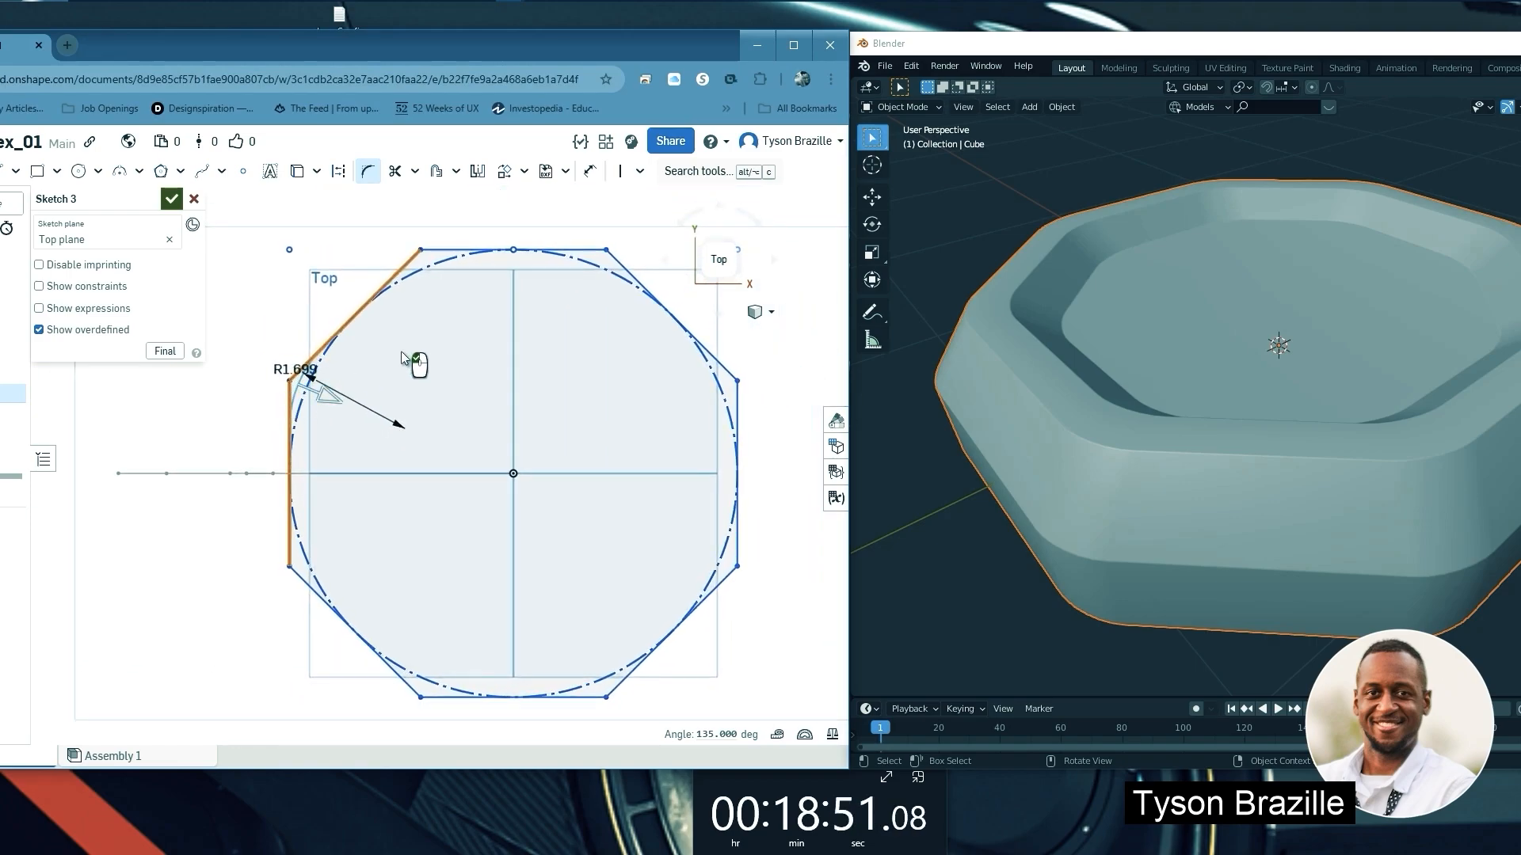
{"action": "scroll", "coordinate": [394, 333], "scroll_direction": "up", "scroll_amount": 4}
{"action": "scroll", "coordinate": [379, 282], "scroll_direction": "down", "scroll_amount": 3}
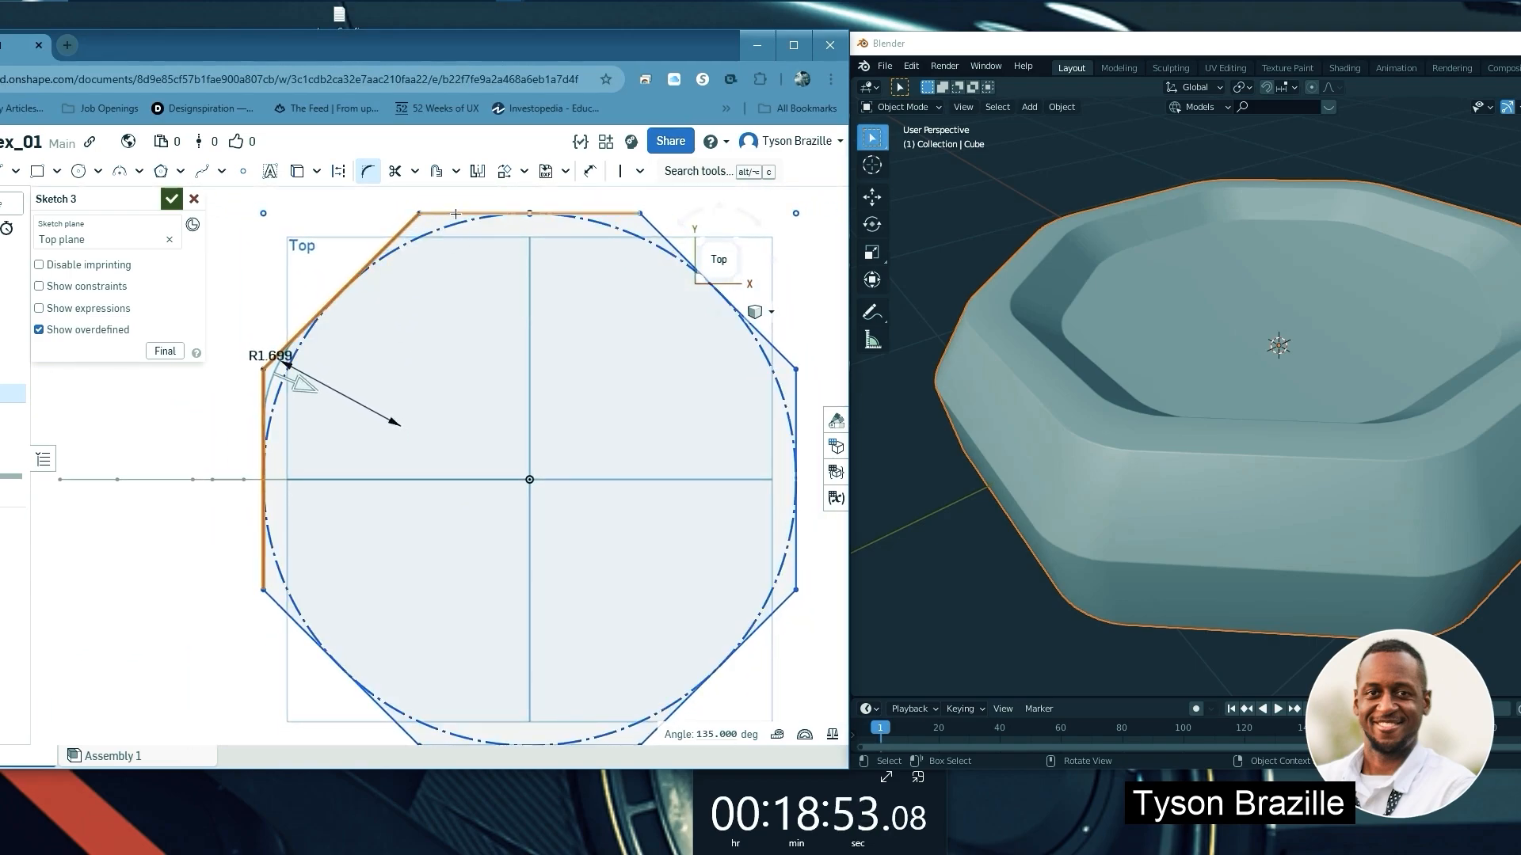
{"action": "key", "text": "Escape"}
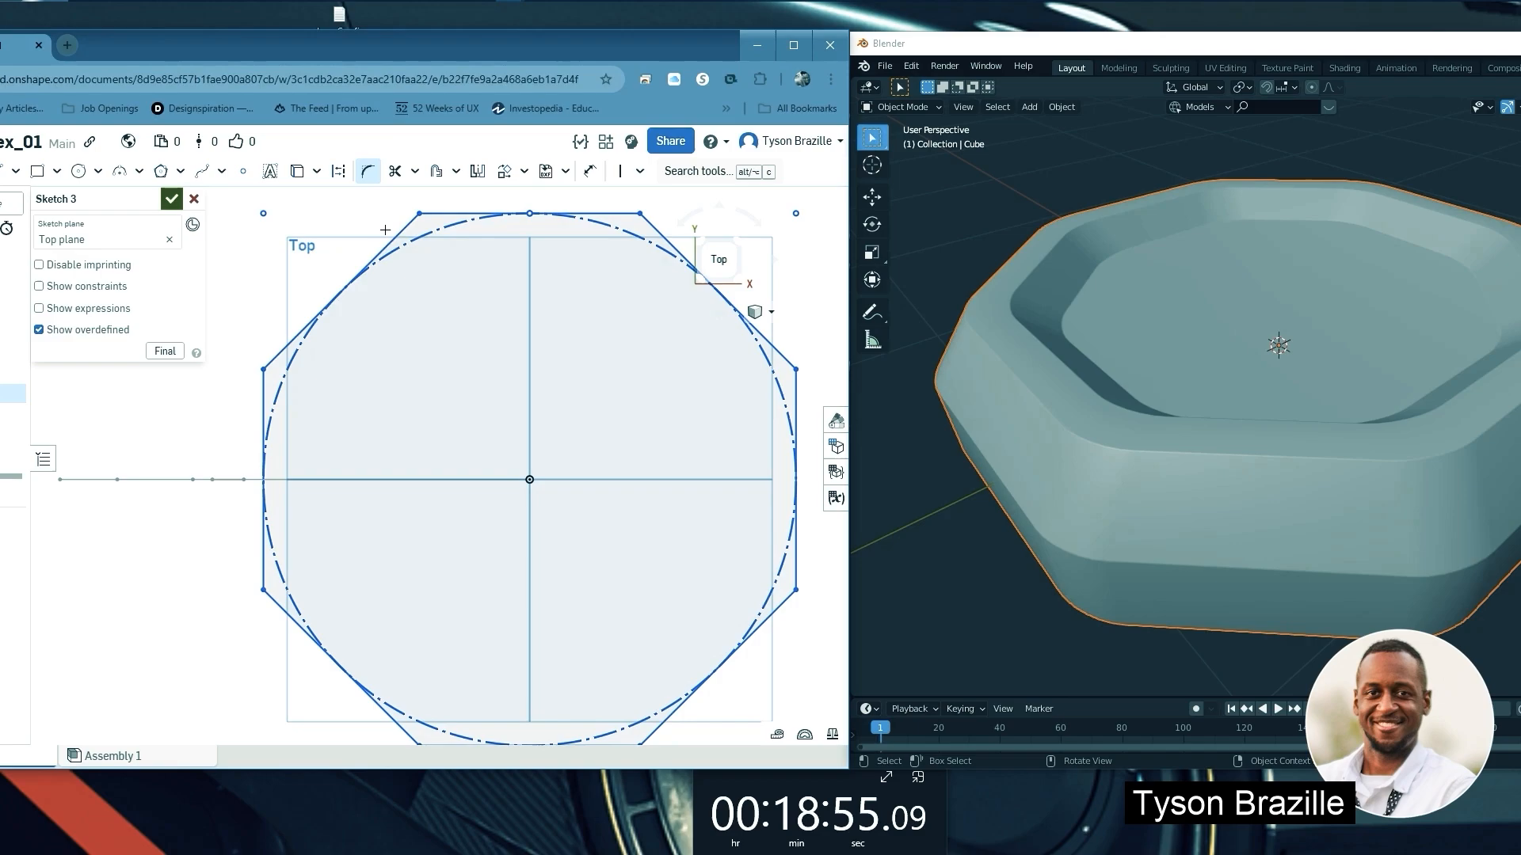
Fillet the octagon's corner between the left vertical side and the upper-left slanted side with a radius of about 1.7 in
{"action": "left_click", "coordinate": [264, 389]}
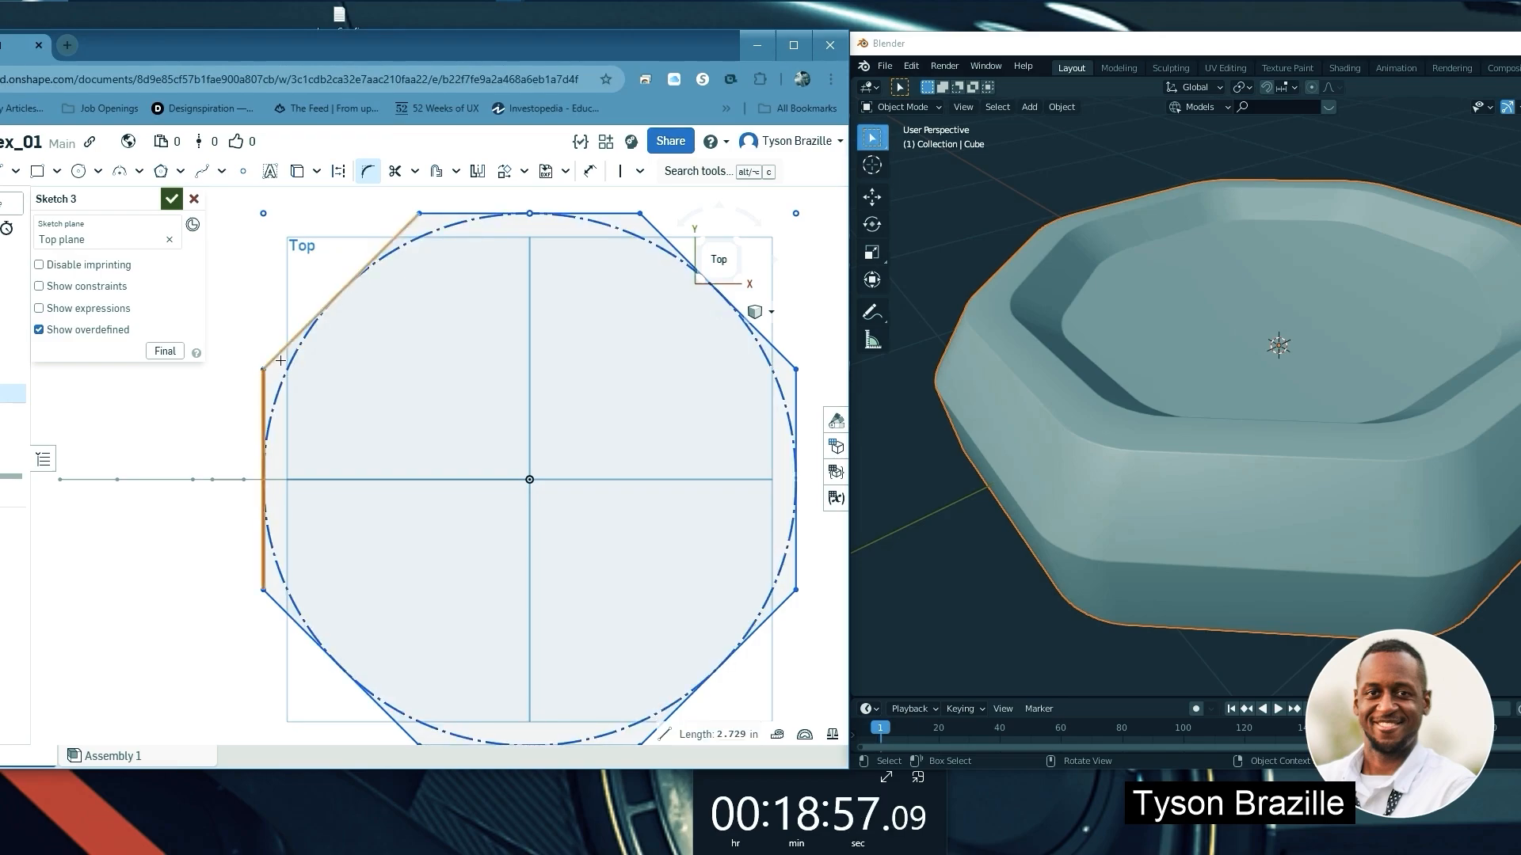
{"action": "left_click", "coordinate": [278, 355]}
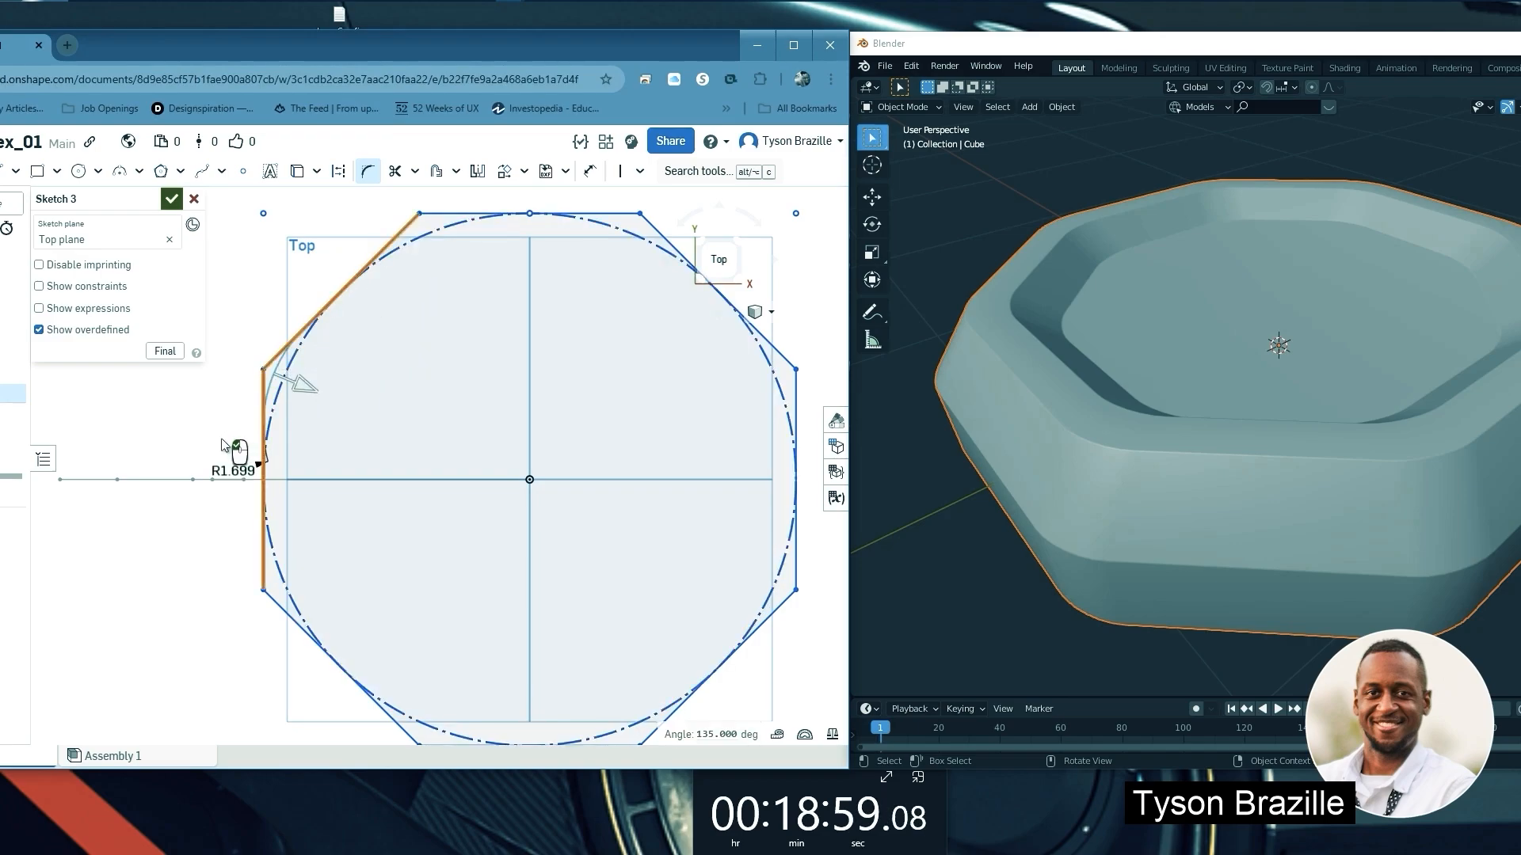
{"action": "left_click", "coordinate": [156, 417]}
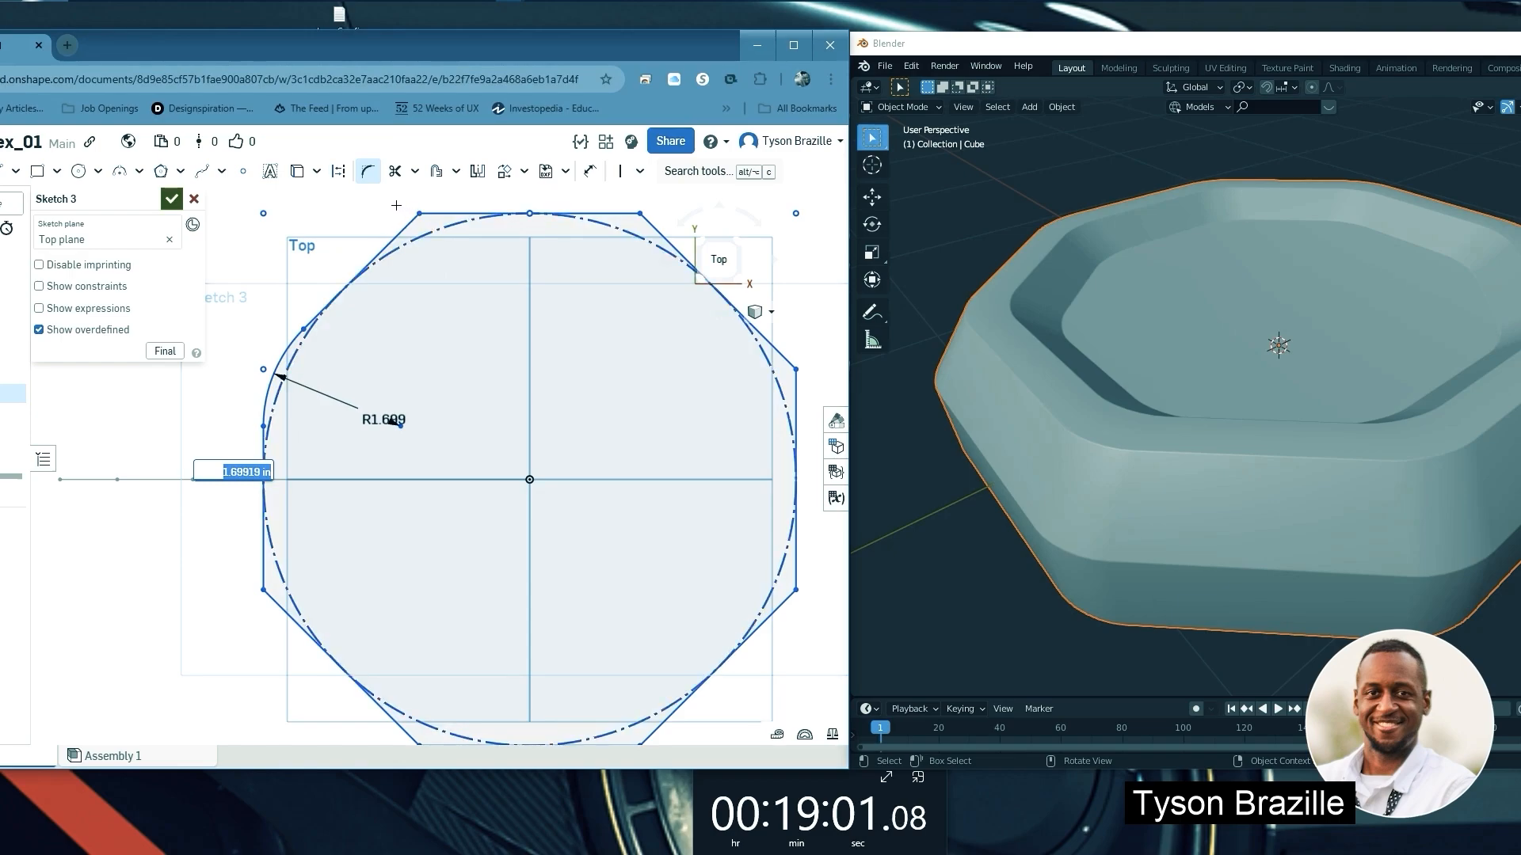
Fillet the corner between the upper-left slanted side and the top side, and try reducing the radius to about 0.9 in
{"action": "left_click", "coordinate": [404, 229]}
{"action": "left_click", "coordinate": [441, 222]}
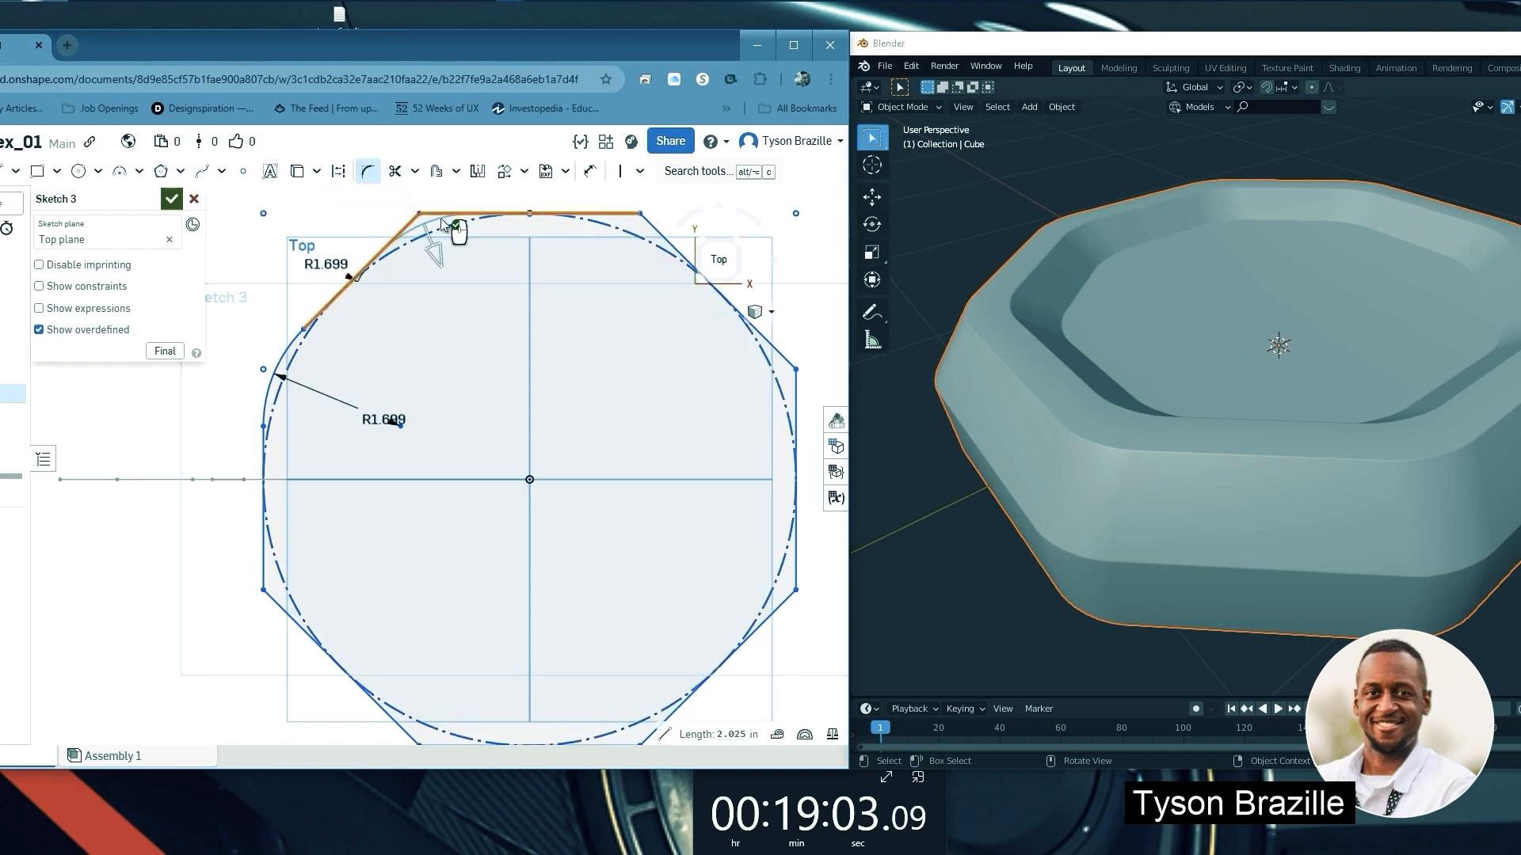
{"action": "left_click", "coordinate": [366, 219]}
{"action": "scroll", "coordinate": [286, 252], "scroll_direction": "down", "scroll_amount": 3}
{"action": "scroll", "coordinate": [547, 241], "scroll_direction": "up", "scroll_amount": 3}
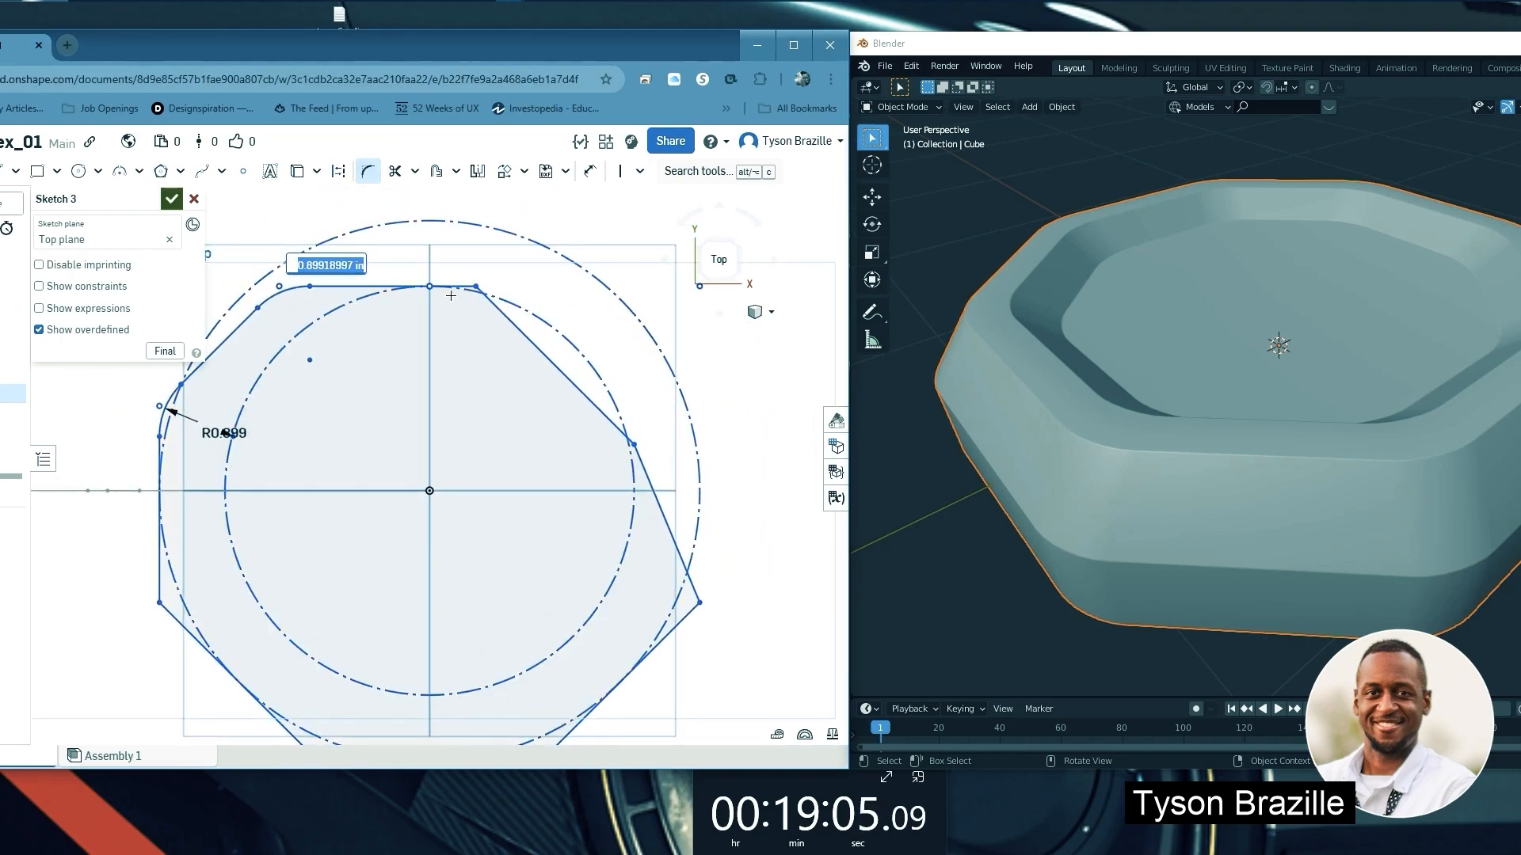
{"action": "scroll", "coordinate": [451, 296], "scroll_direction": "down", "scroll_amount": 3}
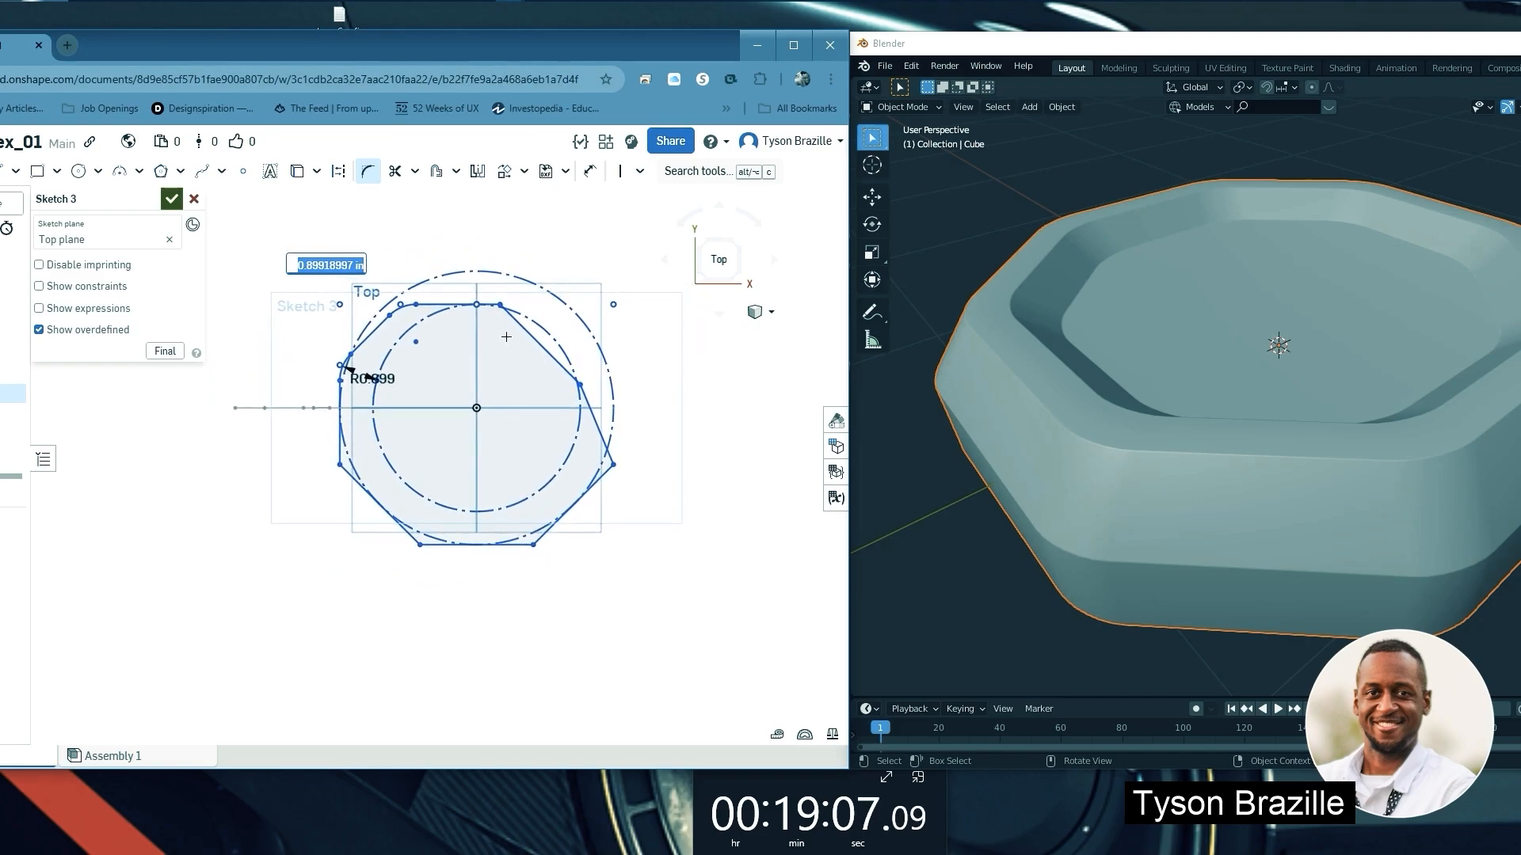
{"action": "scroll", "coordinate": [502, 277], "scroll_direction": "up", "scroll_amount": 3}
{"action": "scroll", "coordinate": [502, 277], "scroll_direction": "down", "scroll_amount": 3}
{"action": "scroll", "coordinate": [345, 353], "scroll_direction": "up", "scroll_amount": 3}
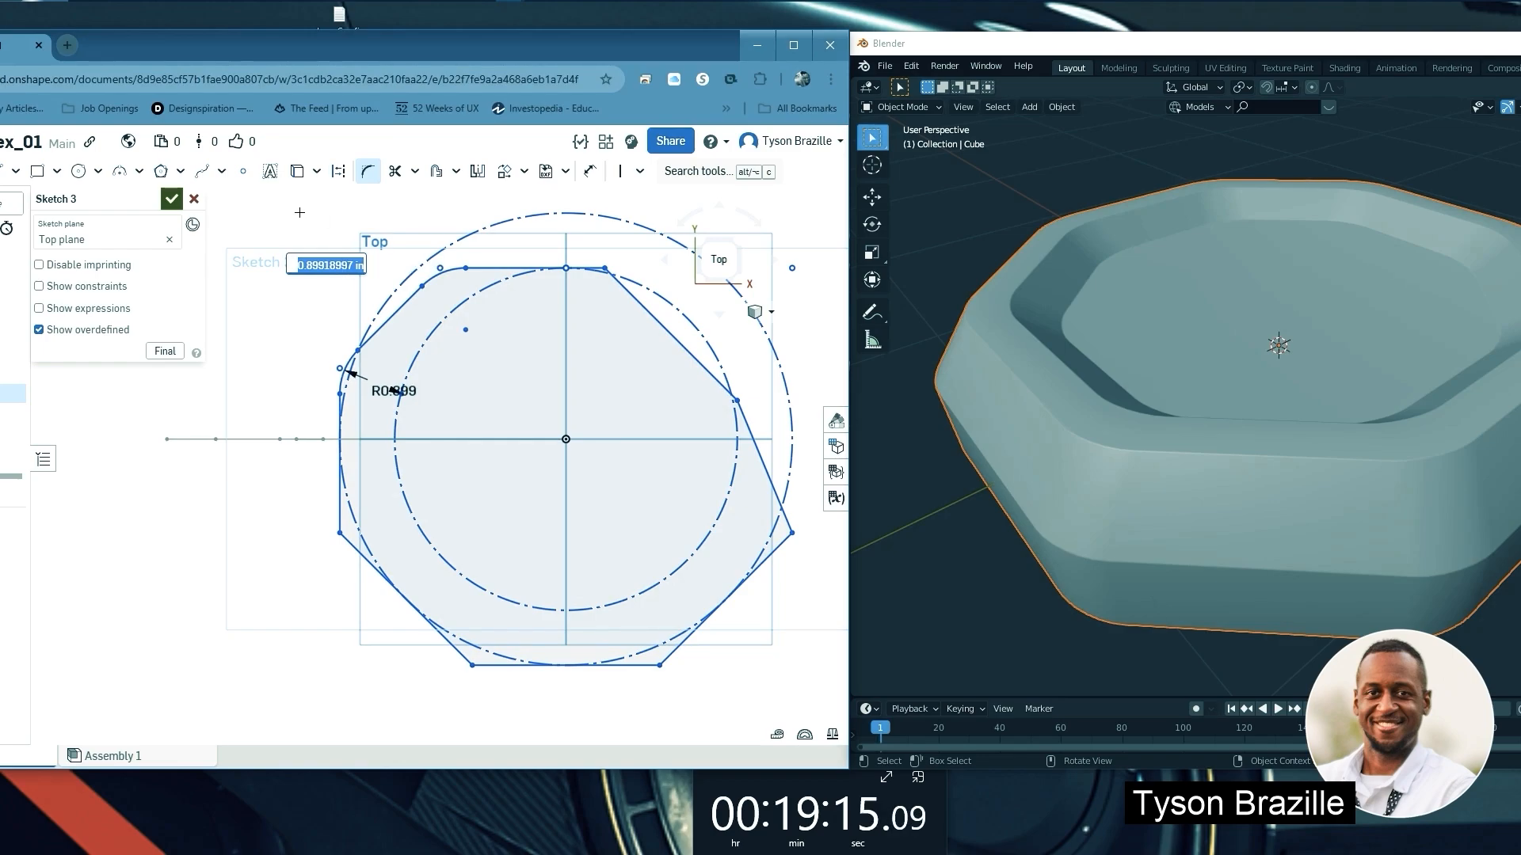
Undo the last radius reductions of the octagon's upper-left corner fillets
{"action": "key", "text": "Escape"}
{"action": "key", "text": "ctrl+z"}
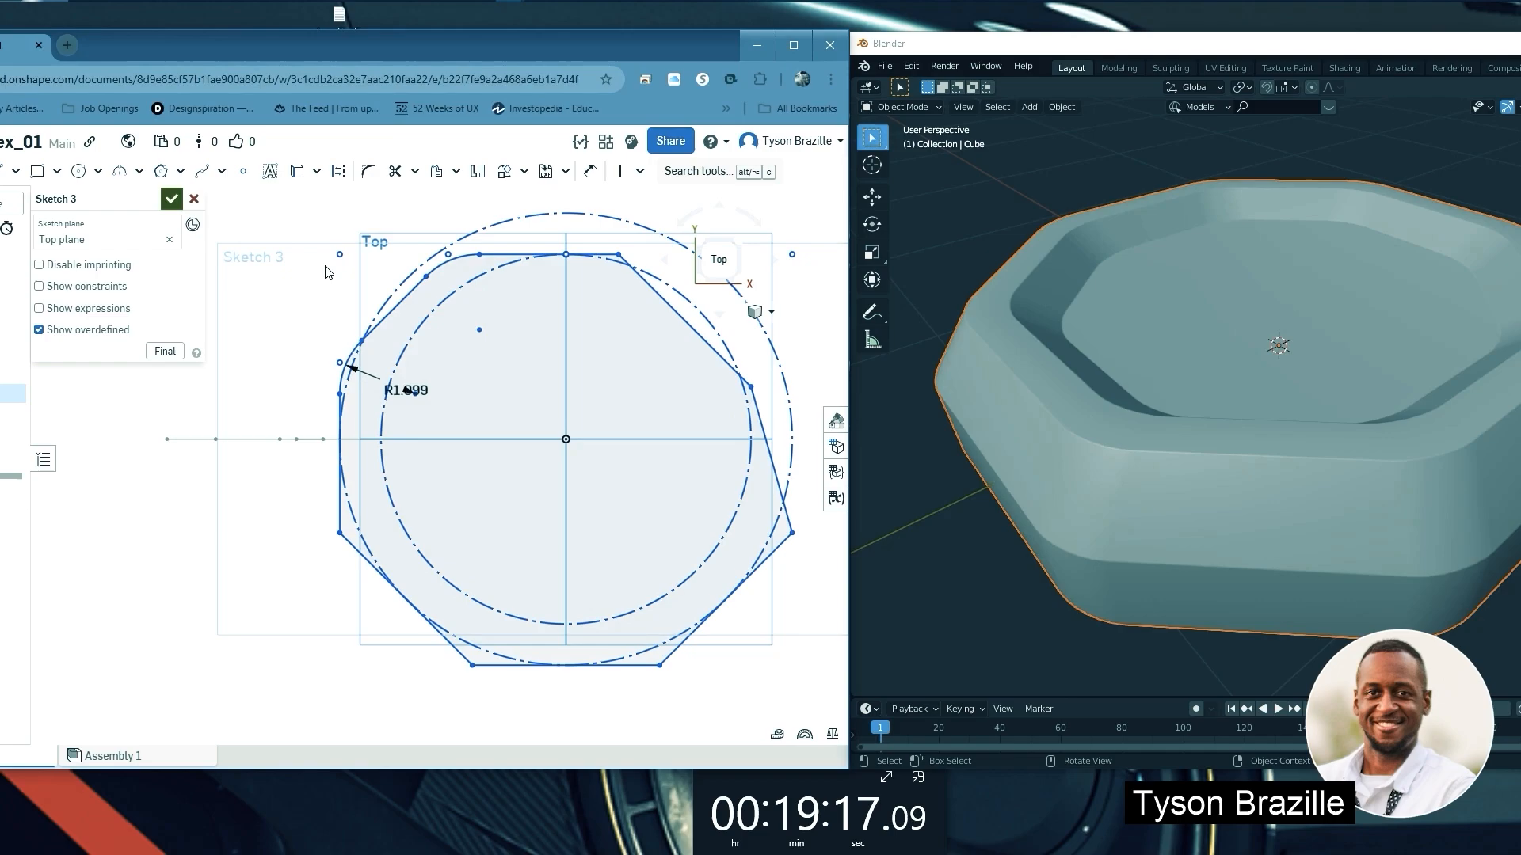
{"action": "key", "text": "ctrl+z"}
{"action": "scroll", "coordinate": [284, 373], "scroll_direction": "down", "scroll_amount": 2}
{"action": "scroll", "coordinate": [578, 245], "scroll_direction": "up", "scroll_amount": 5}
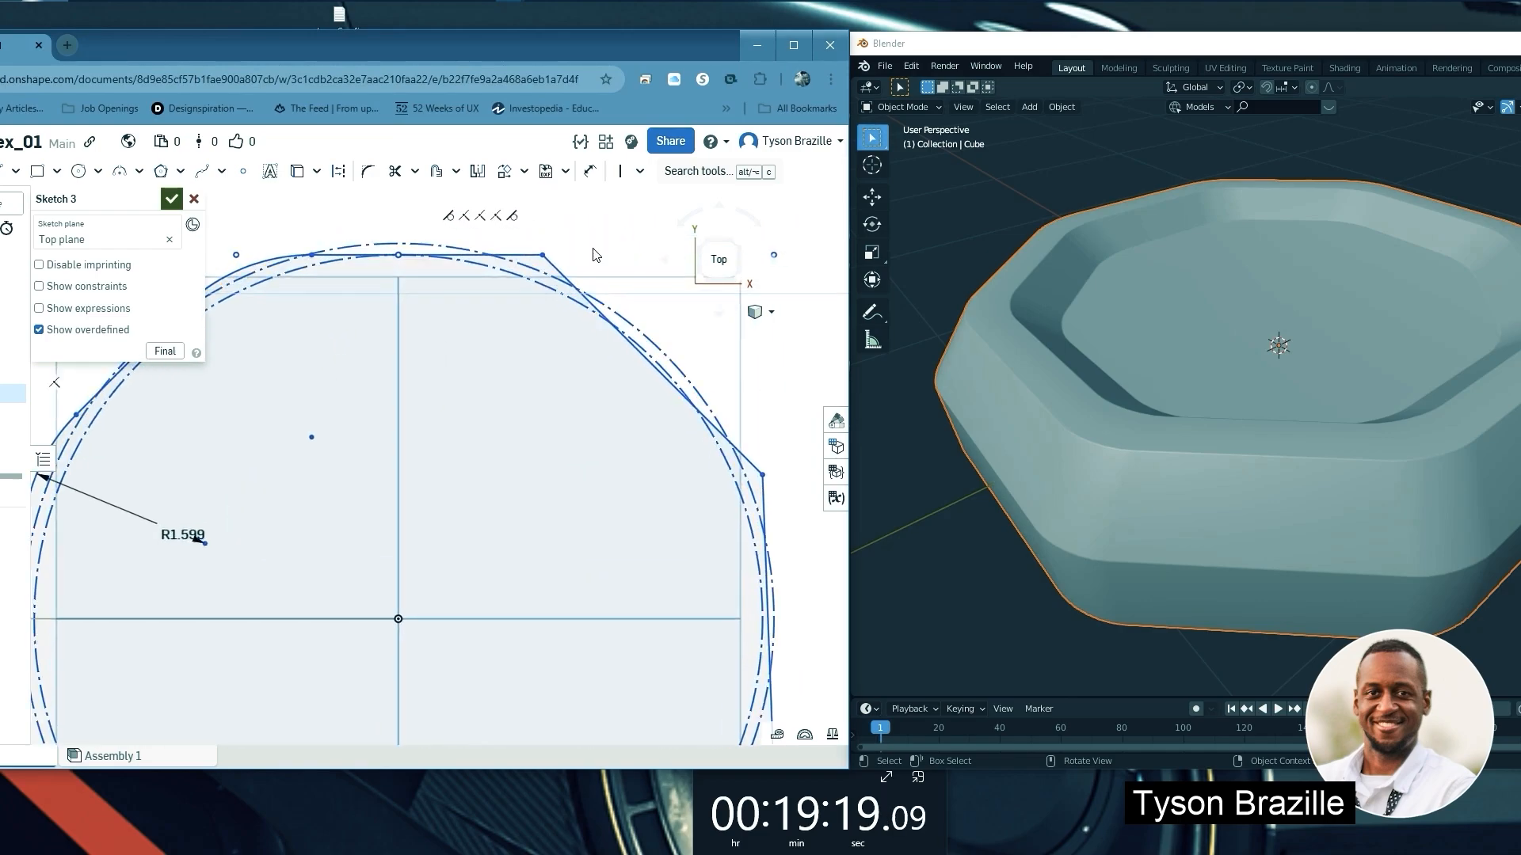
Fillet both ends of the octagon's upper-right slanted side with a radius of about 0.899 in
{"action": "left_click", "coordinate": [367, 172]}
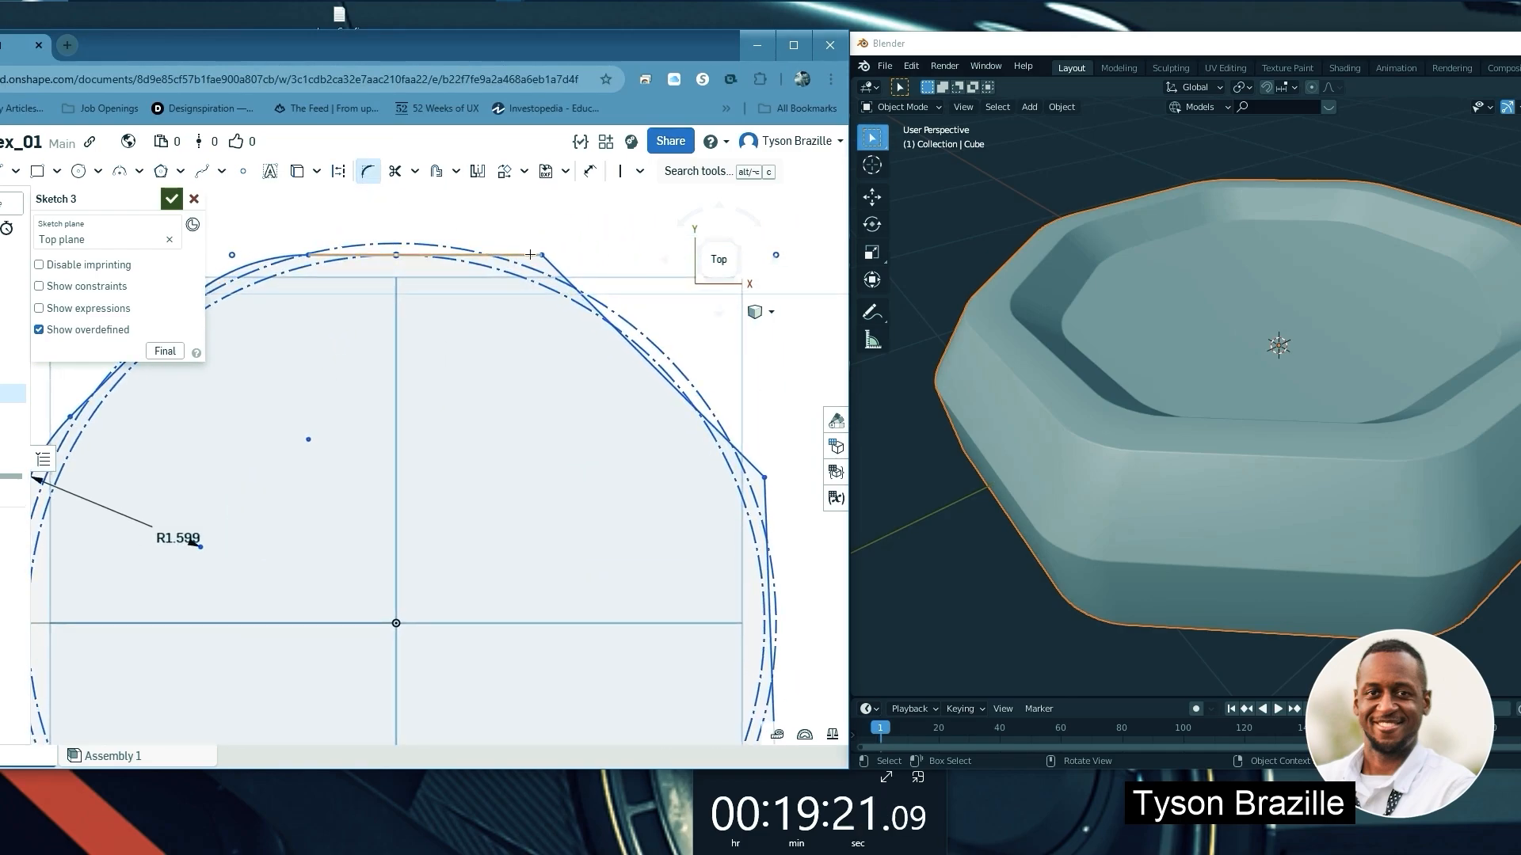
{"action": "left_click", "coordinate": [557, 270]}
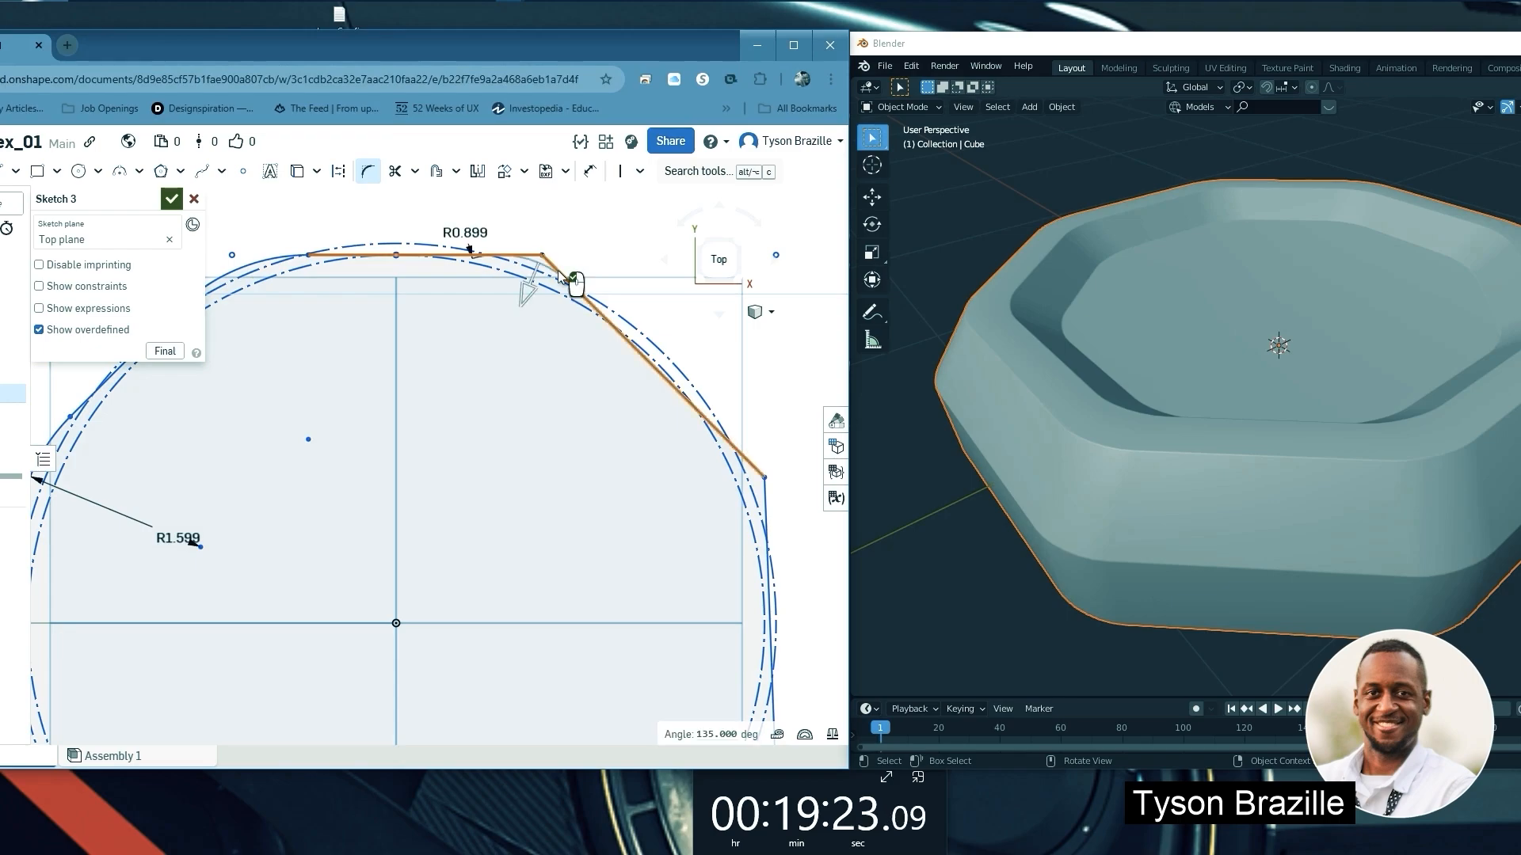
{"action": "left_click", "coordinate": [558, 269]}
{"action": "scroll", "coordinate": [590, 242], "scroll_direction": "down", "scroll_amount": 5}
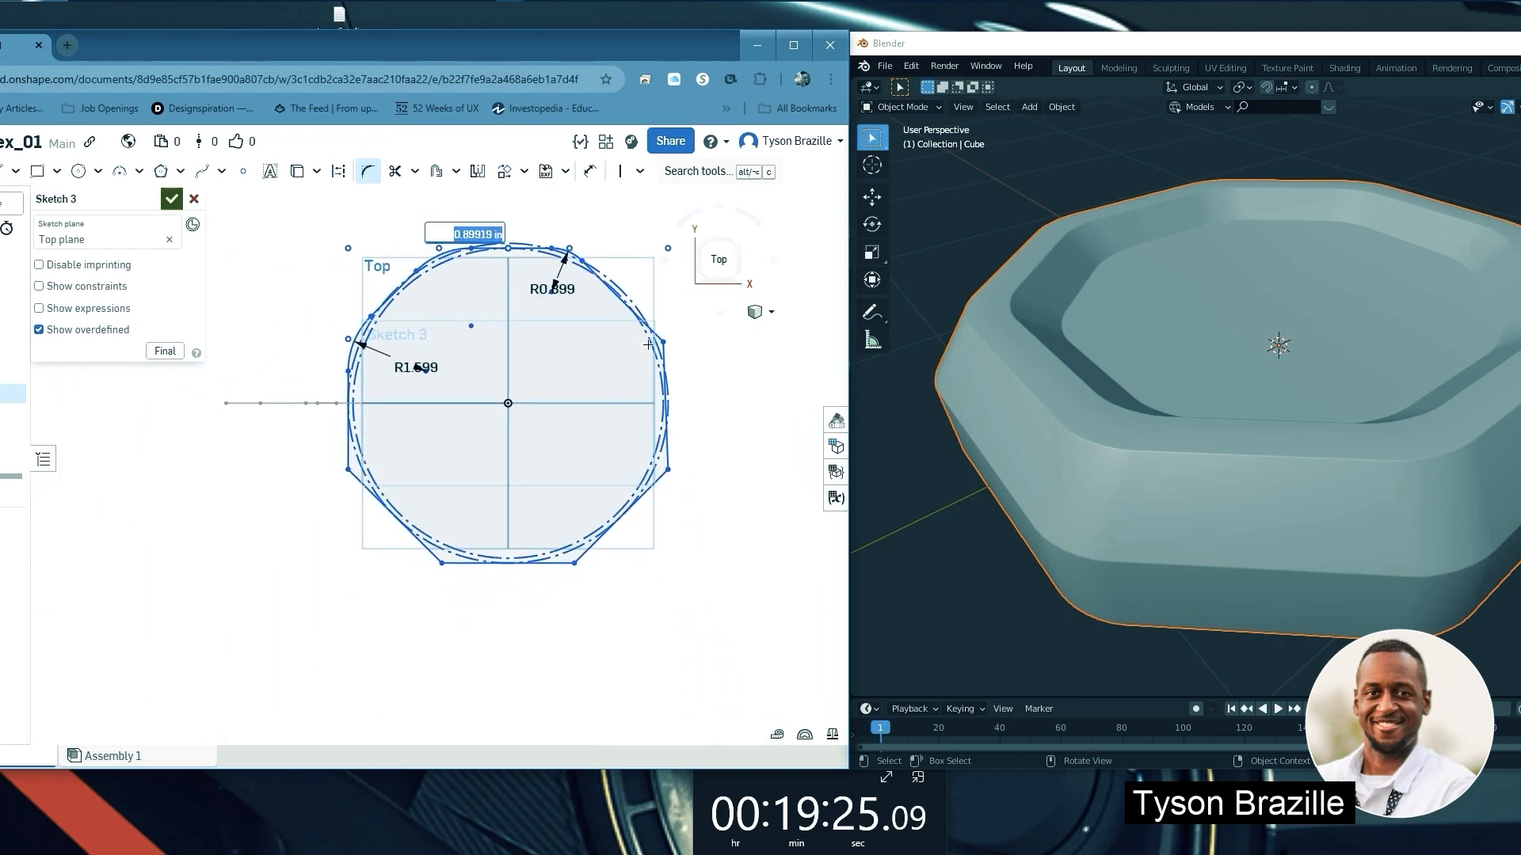
{"action": "scroll", "coordinate": [709, 342], "scroll_direction": "up", "scroll_amount": 1}
{"action": "scroll", "coordinate": [709, 341], "scroll_direction": "up", "scroll_amount": 2}
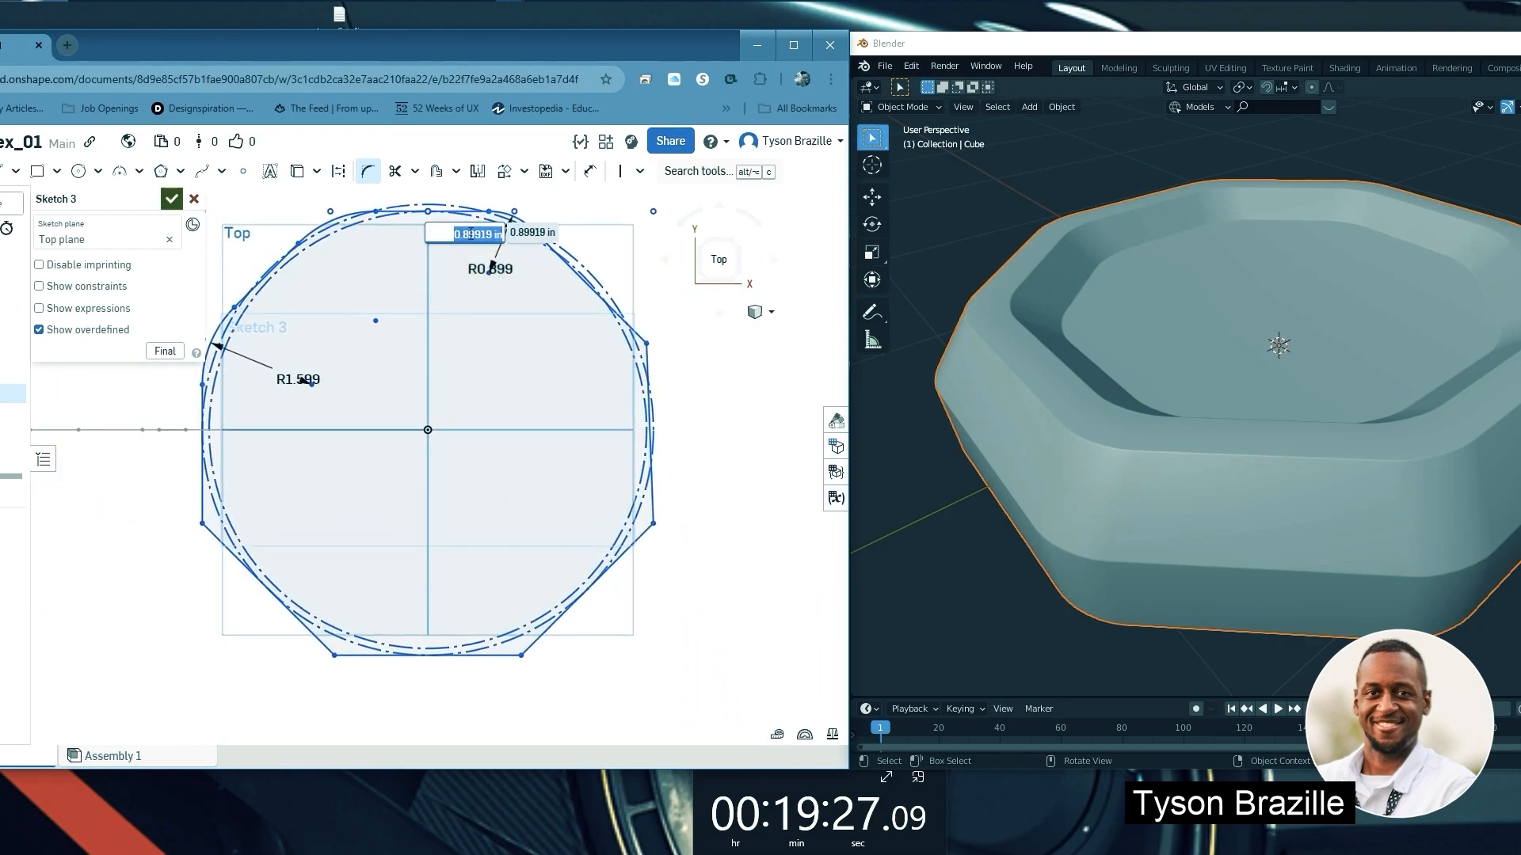
{"action": "scroll", "coordinate": [631, 330], "scroll_direction": "up", "scroll_amount": 3}
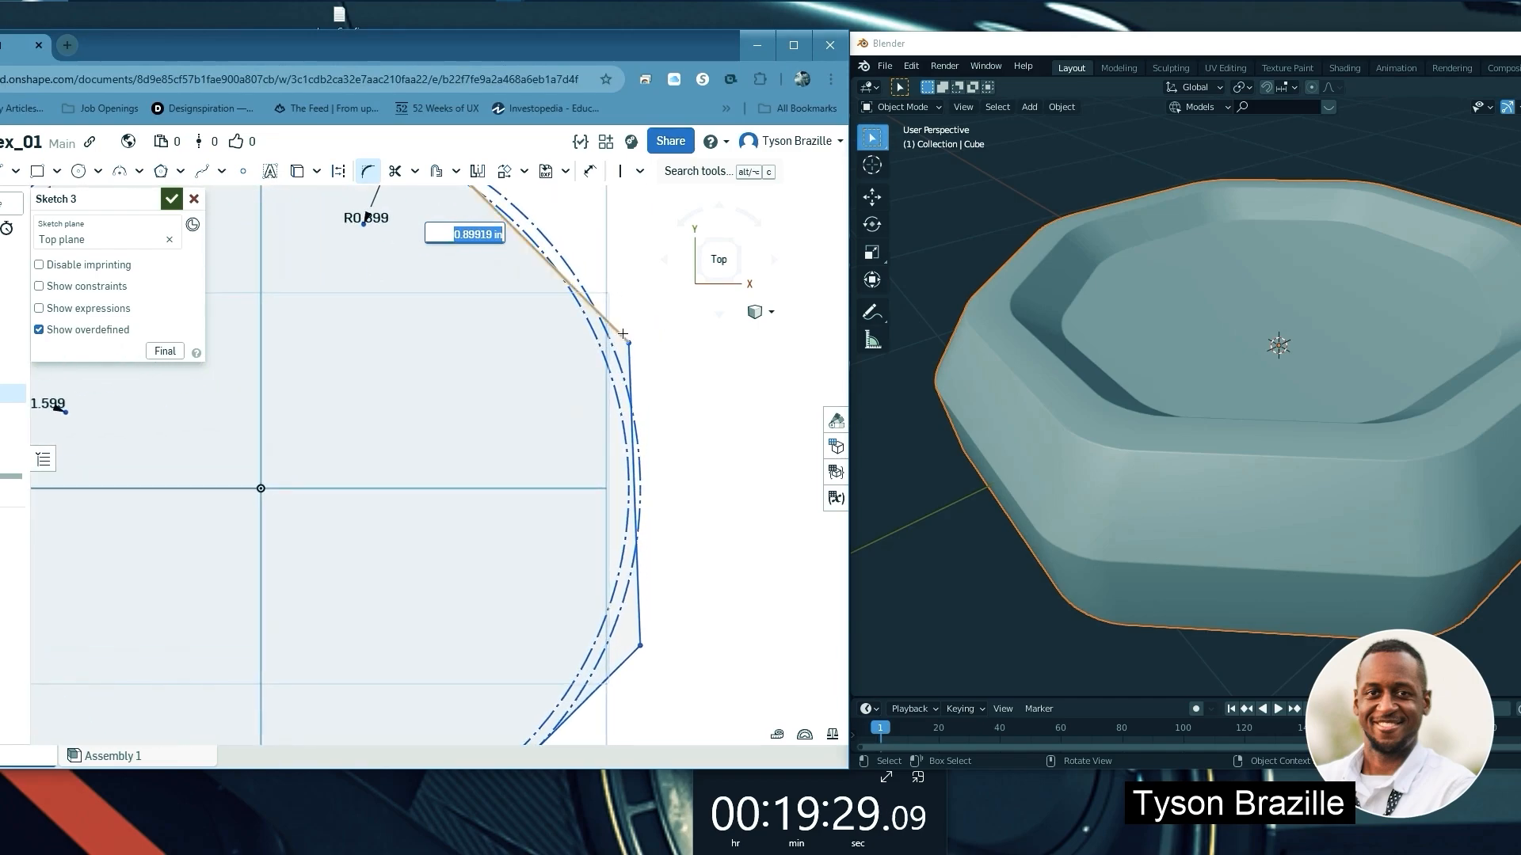
{"action": "left_click", "coordinate": [623, 334]}
{"action": "left_click", "coordinate": [664, 363]}
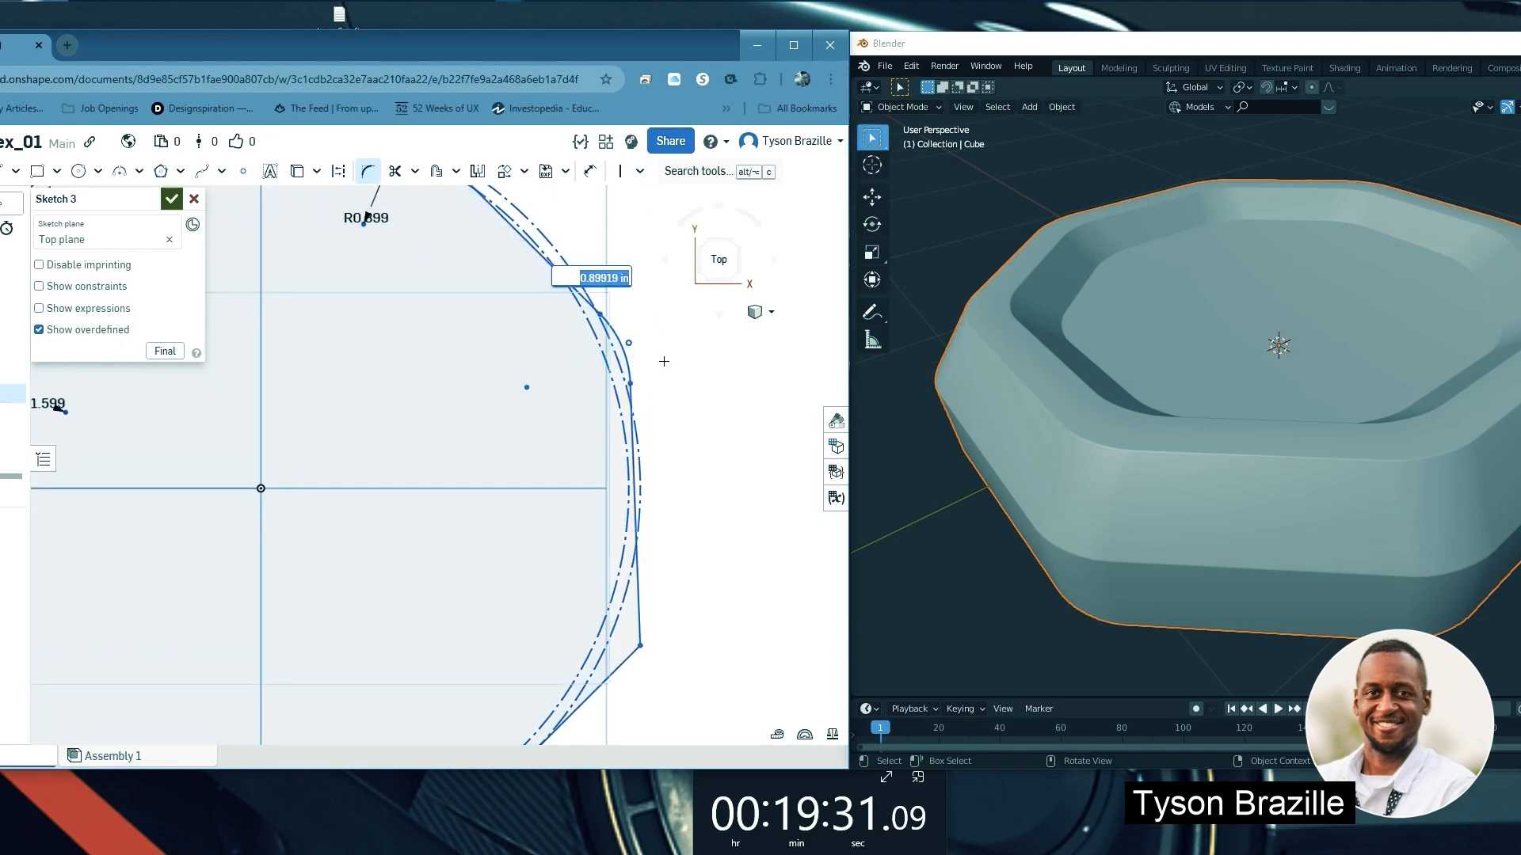
Fillet the octagon's four lower corners with a radius of about 0.899 in and accept Sketch 3
{"action": "scroll", "coordinate": [662, 339], "scroll_direction": "down", "scroll_amount": 4}
{"action": "scroll", "coordinate": [679, 441], "scroll_direction": "up", "scroll_amount": 1}
{"action": "left_click", "coordinate": [639, 474]}
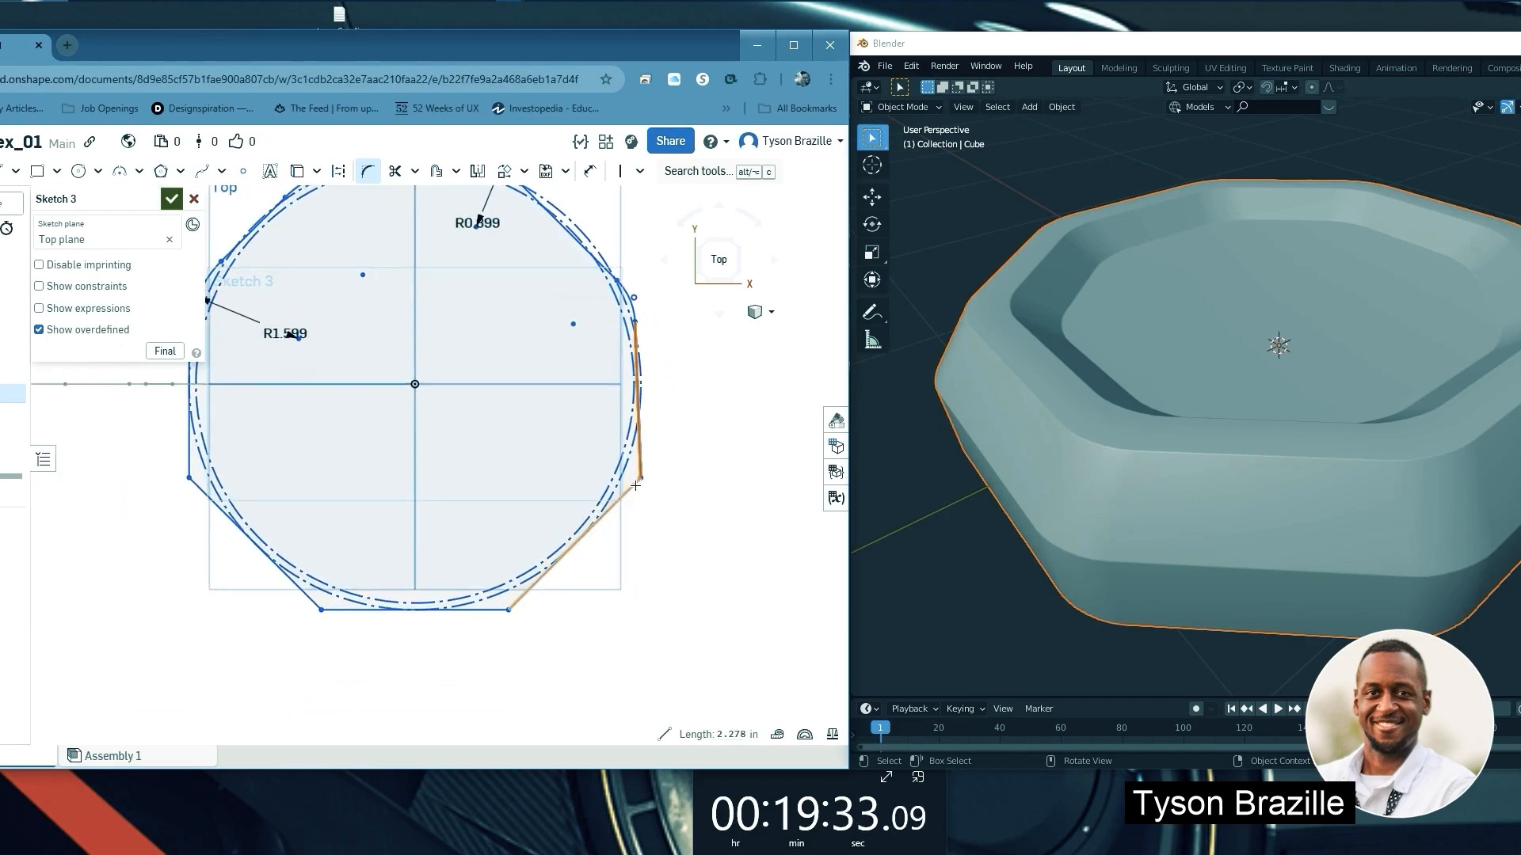
{"action": "left_click", "coordinate": [636, 491]}
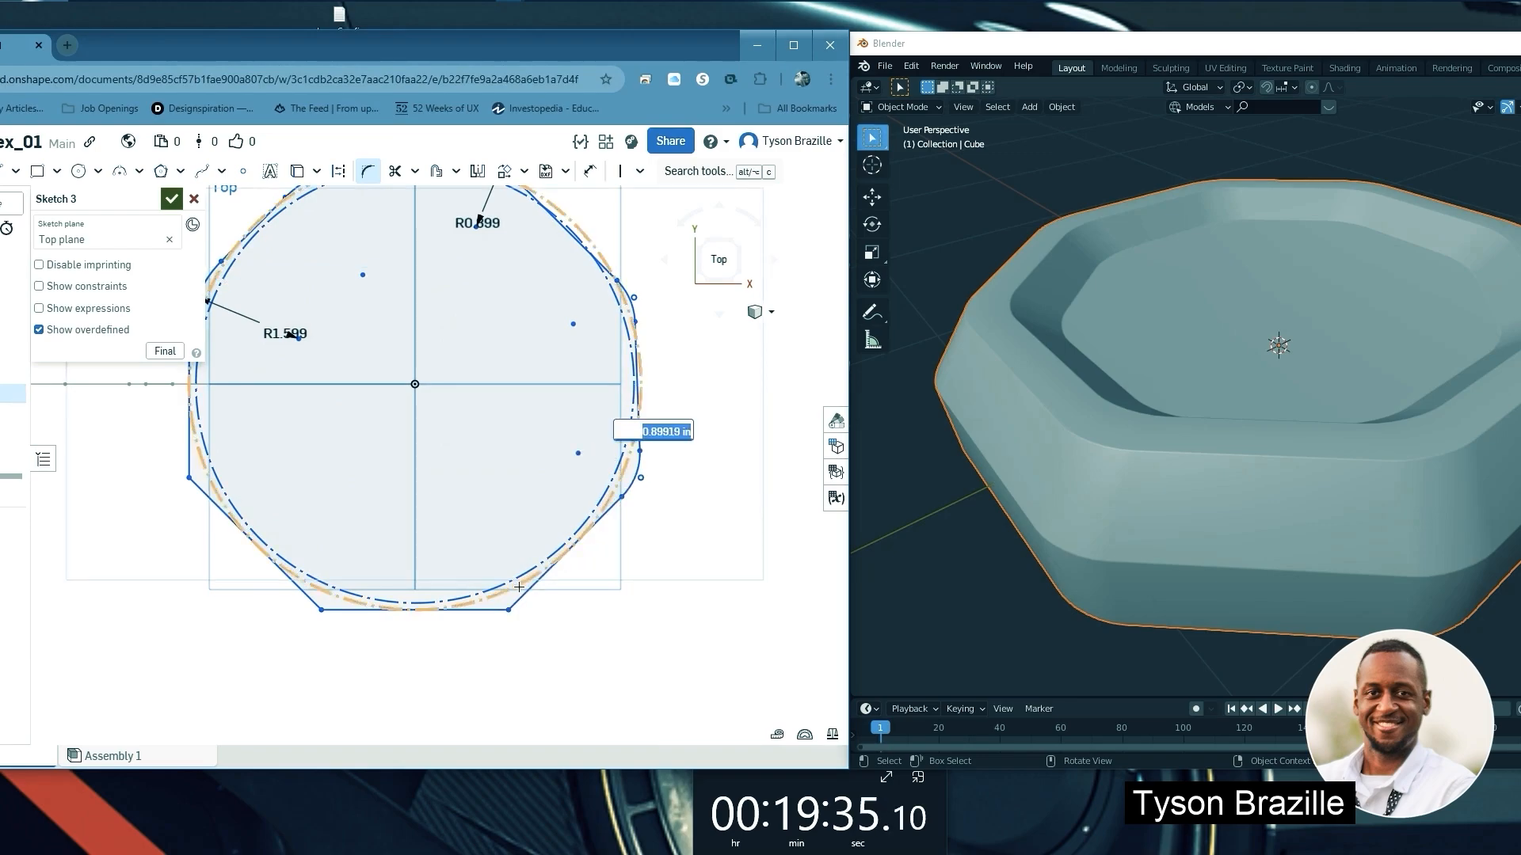
{"action": "left_click", "coordinate": [503, 613]}
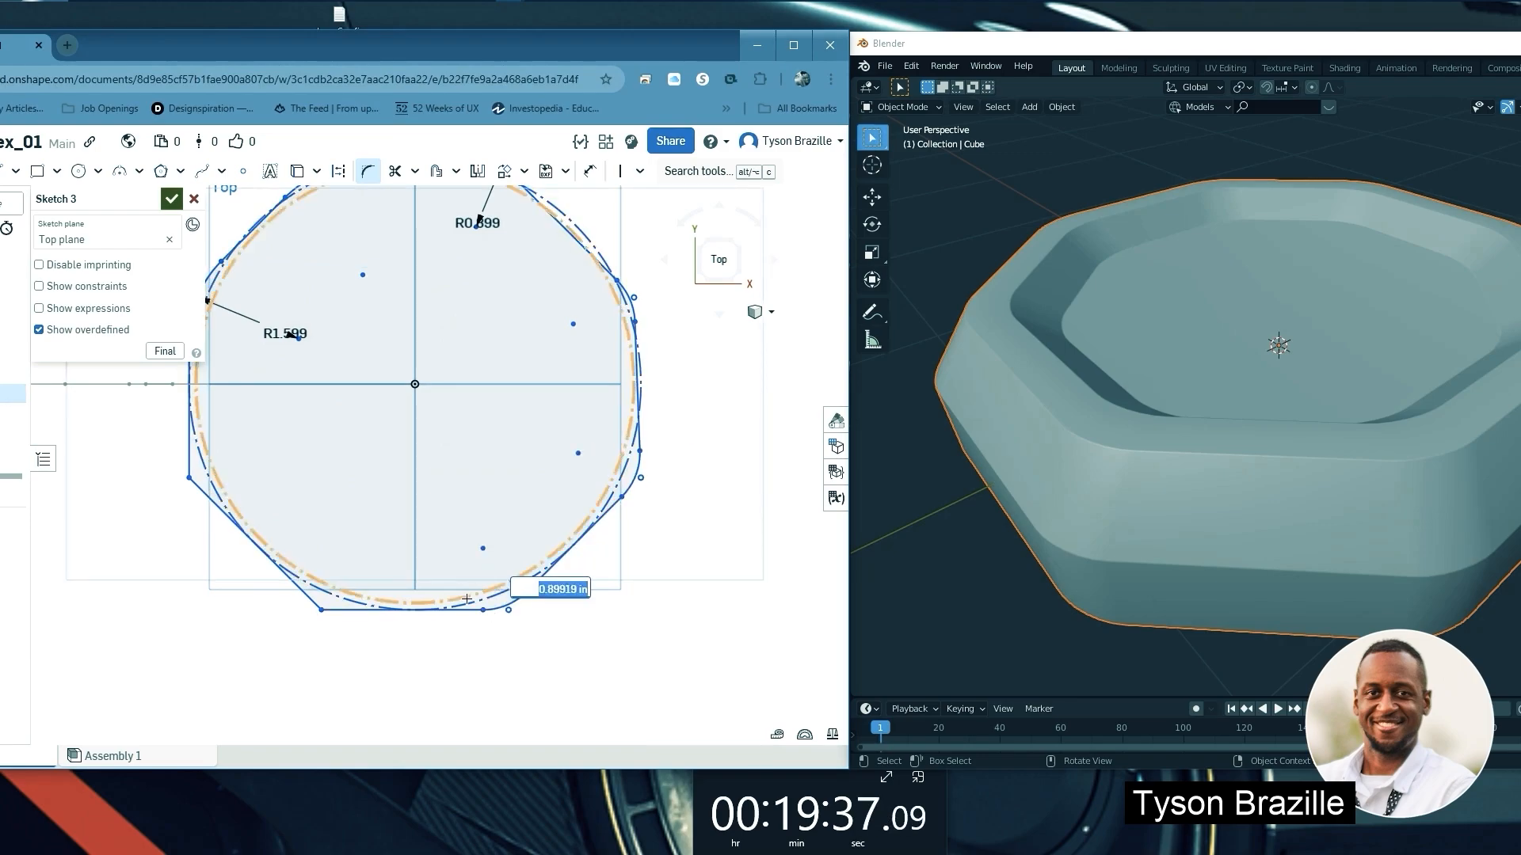
{"action": "left_click", "coordinate": [333, 613]}
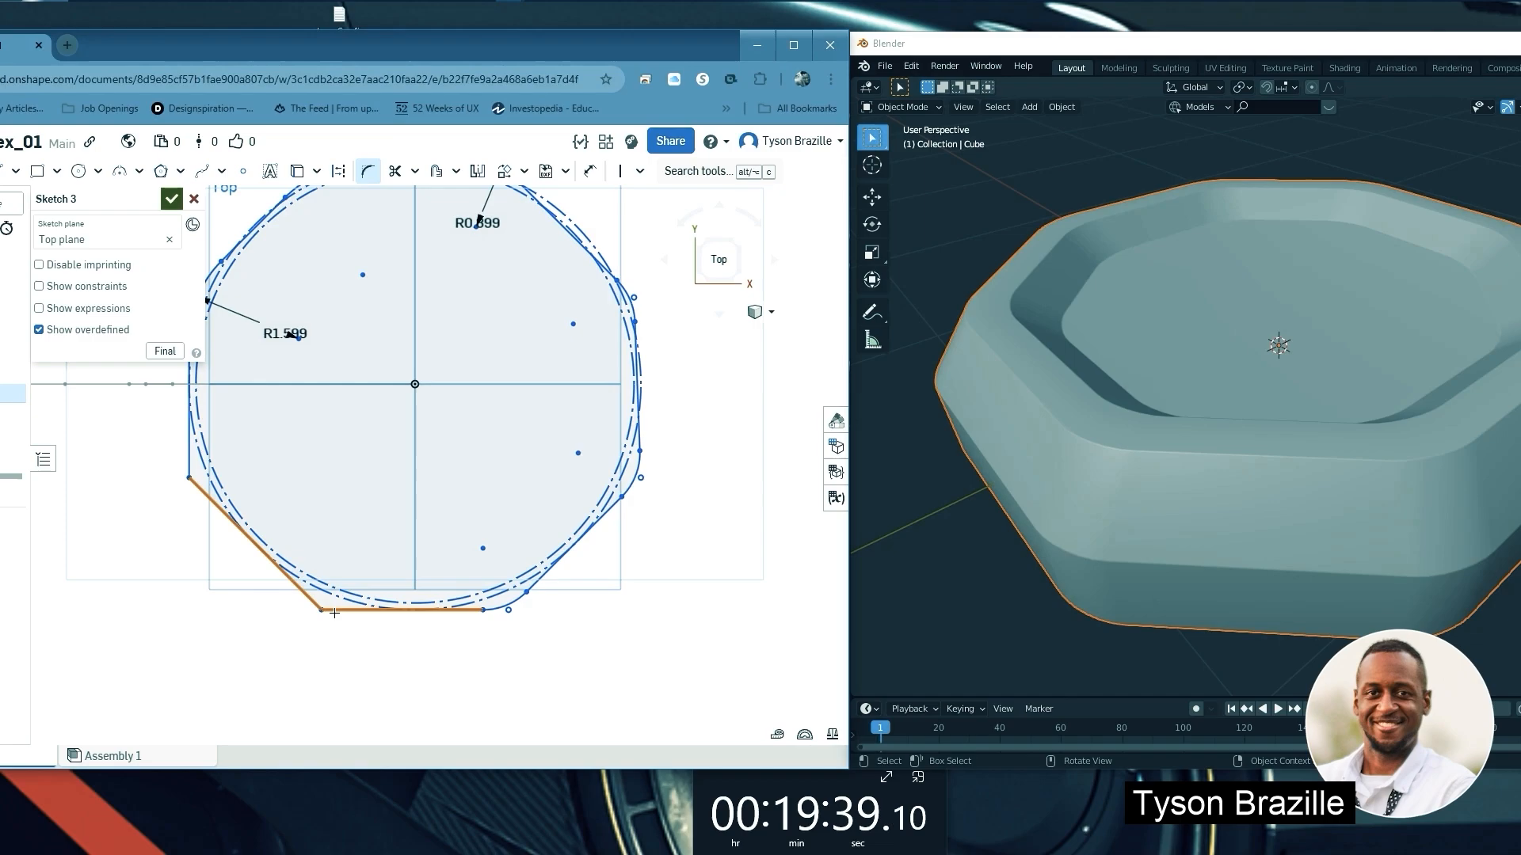
{"action": "left_click", "coordinate": [333, 613]}
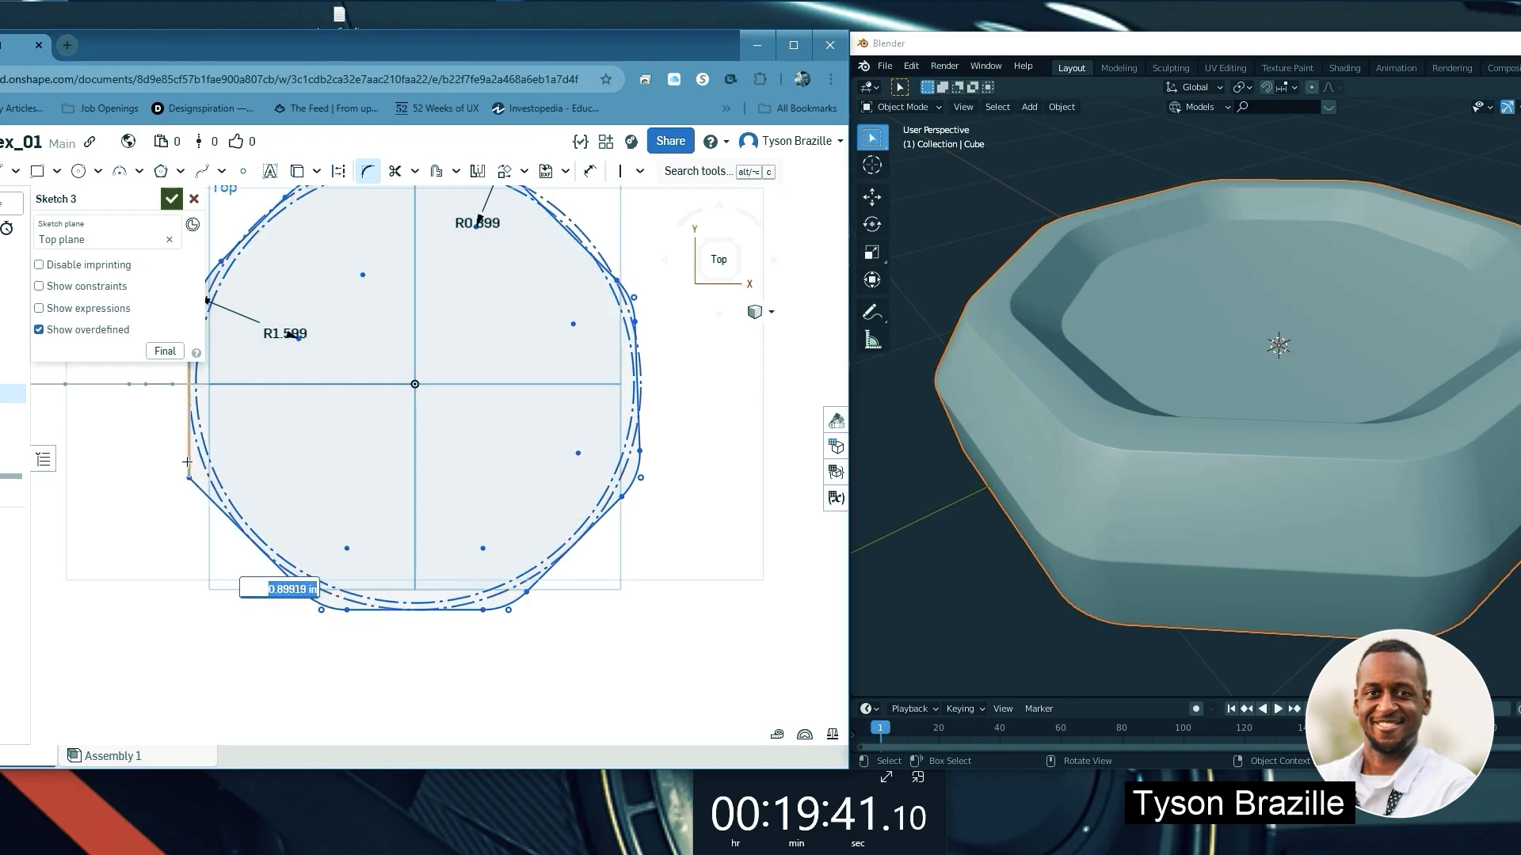
{"action": "left_click", "coordinate": [198, 489]}
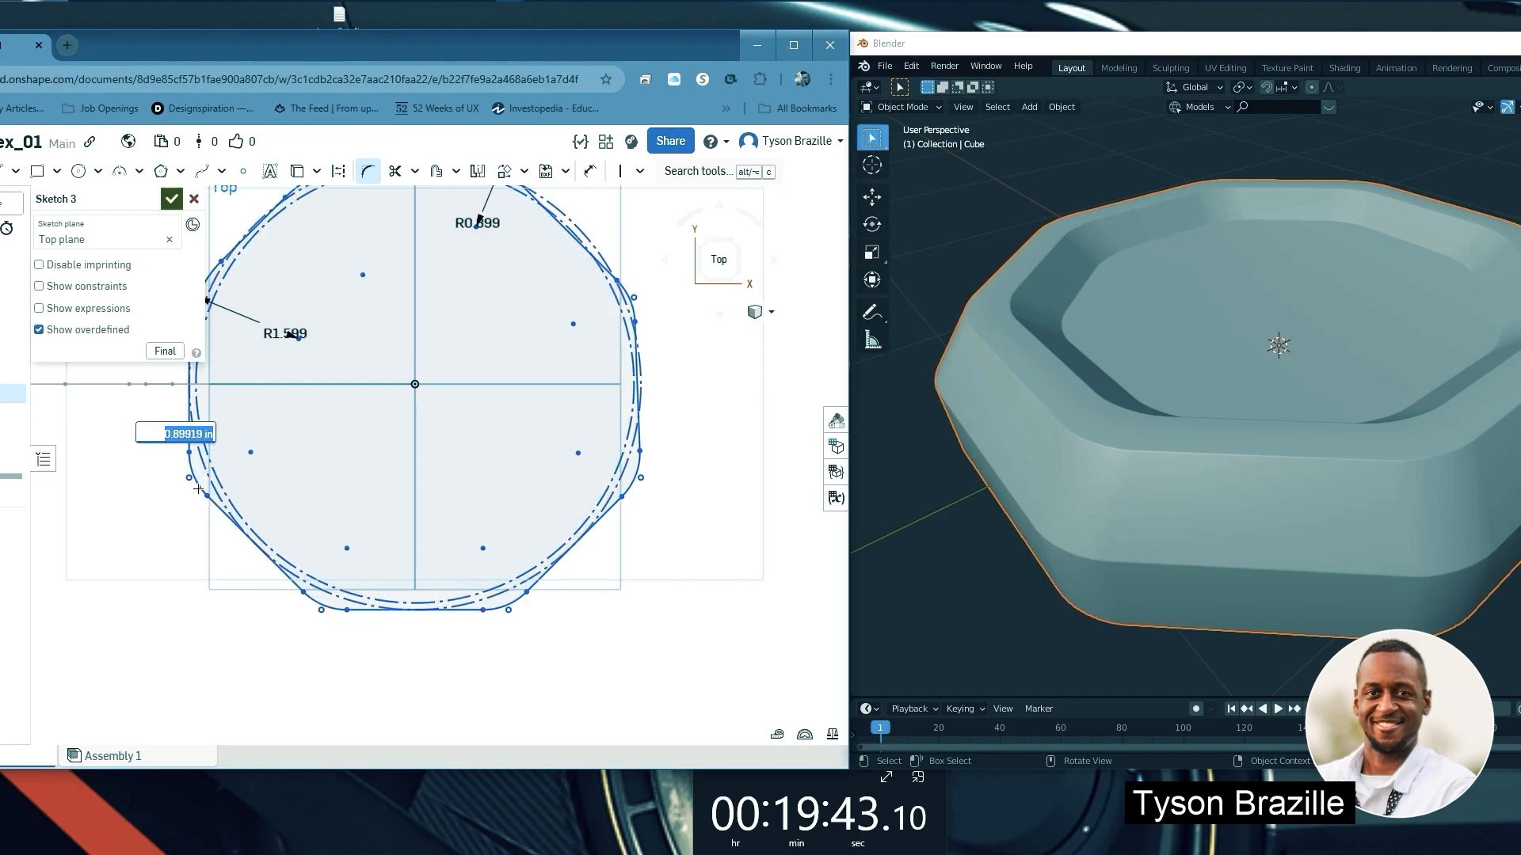
{"action": "scroll", "coordinate": [486, 620], "scroll_direction": "down", "scroll_amount": 2}
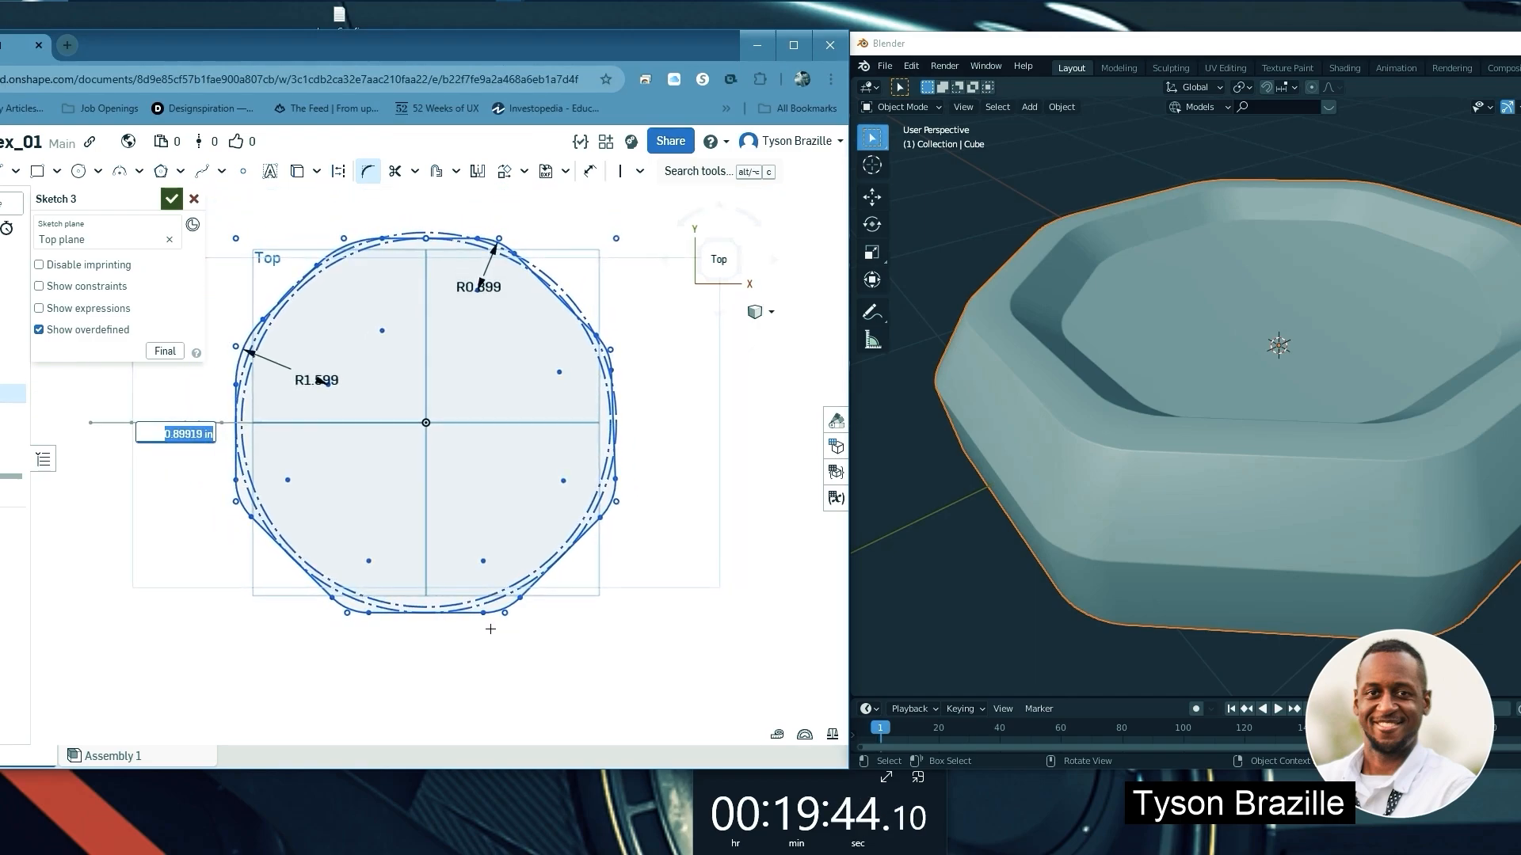
{"action": "left_click", "coordinate": [172, 200]}
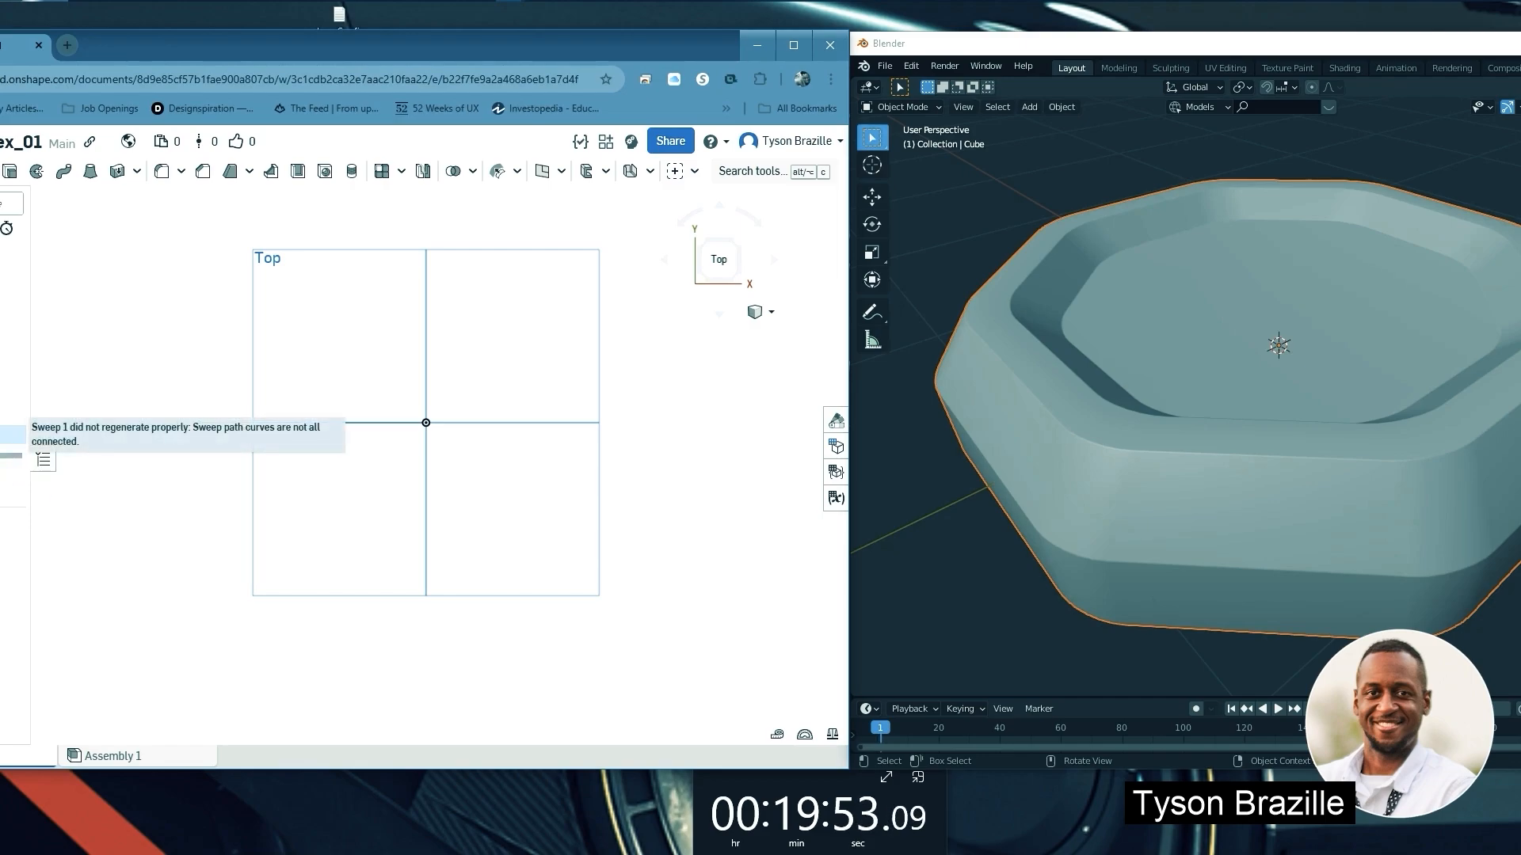
Open the failed Sweep 1 feature for editing and view the octagonal path at an angle
{"action": "right_click", "coordinate": [11, 435]}
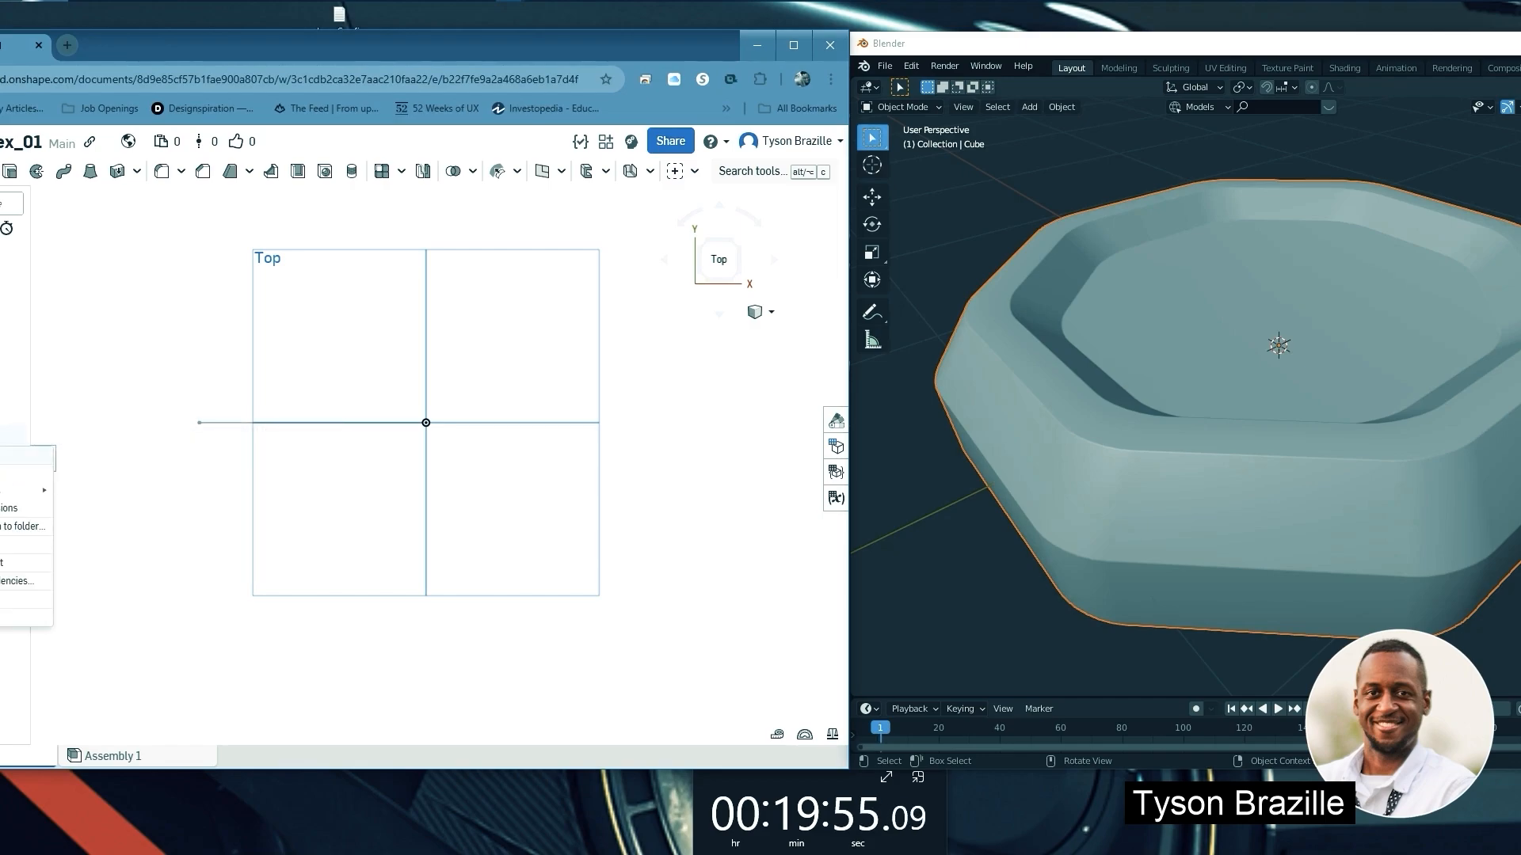
{"action": "left_click", "coordinate": [11, 467]}
{"action": "mouse_move", "coordinate": [340, 396]}
{"action": "right_mouse_down"}
{"action": "mouse_move", "coordinate": [353, 421]}
{"action": "mouse_move", "coordinate": [401, 411]}
{"action": "mouse_move", "coordinate": [244, 519]}
{"action": "right_mouse_up"}
{"action": "scroll", "coordinate": [244, 518], "scroll_direction": "up", "scroll_amount": 5}
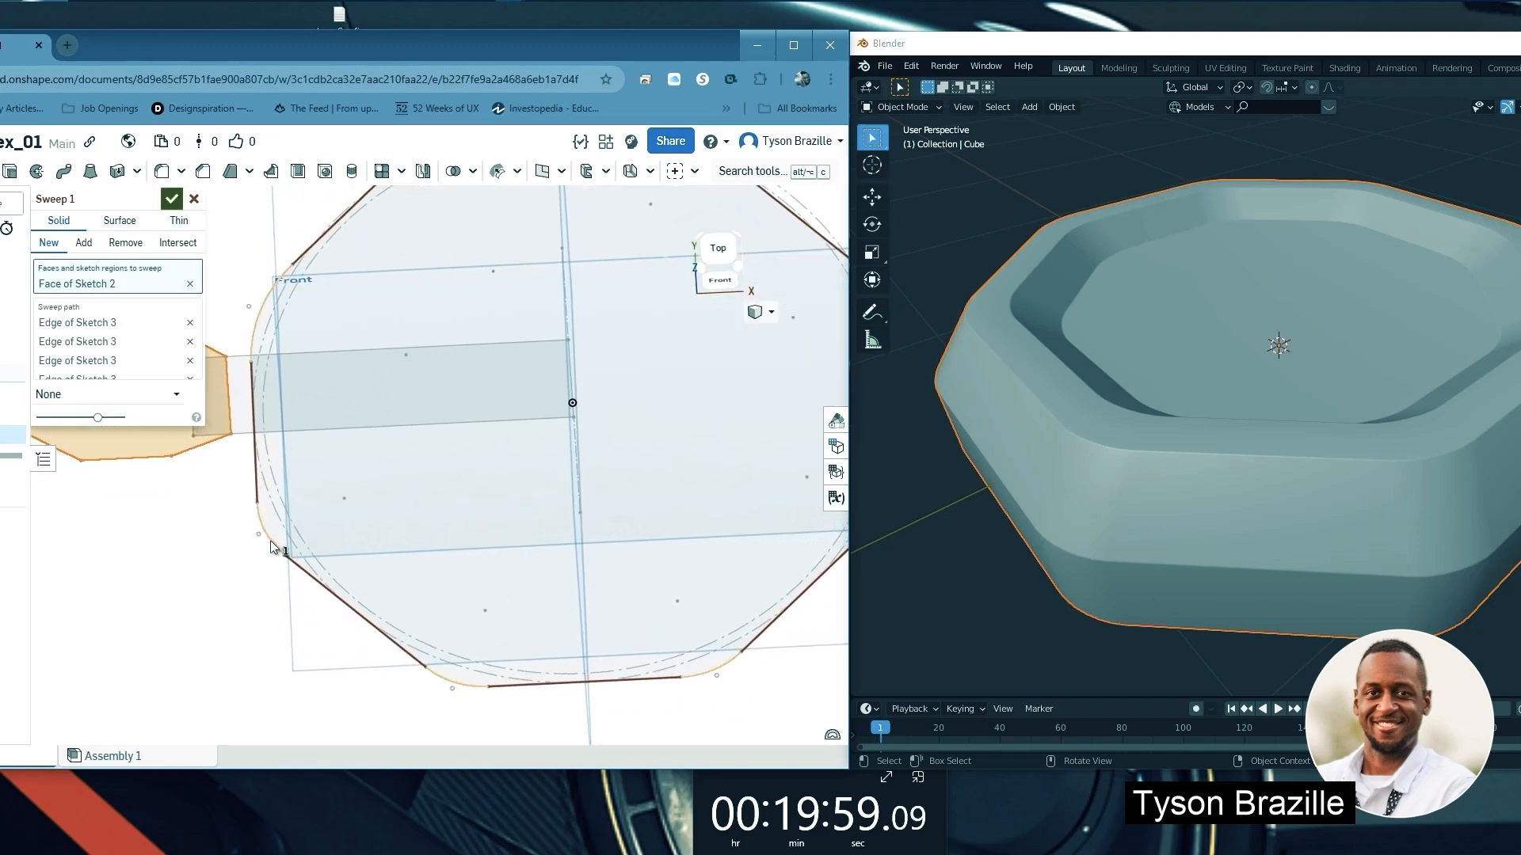
{"action": "left_click", "coordinate": [269, 540]}
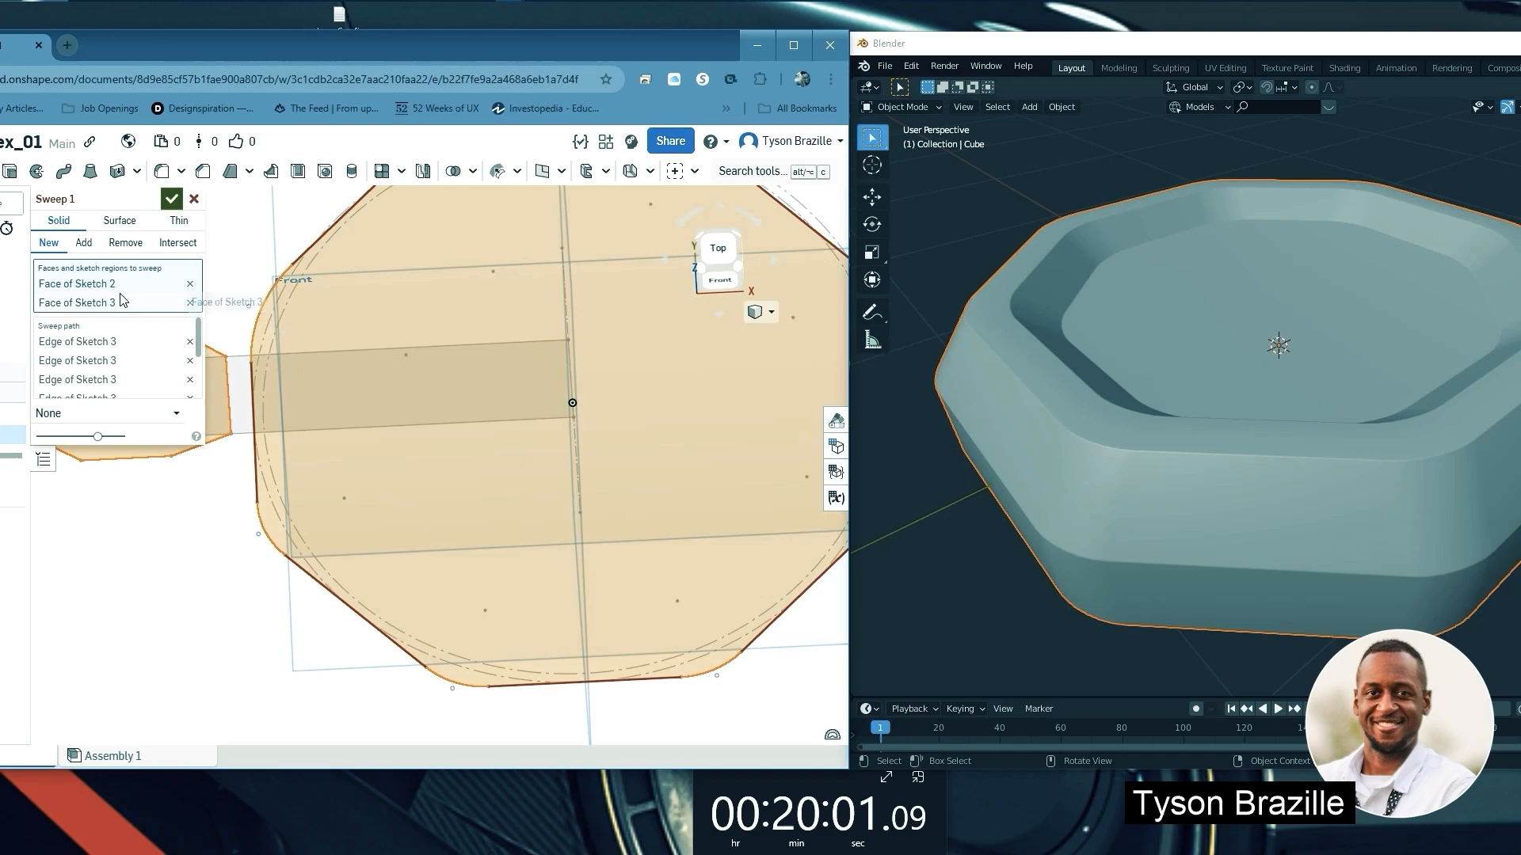
{"action": "left_click", "coordinate": [253, 346]}
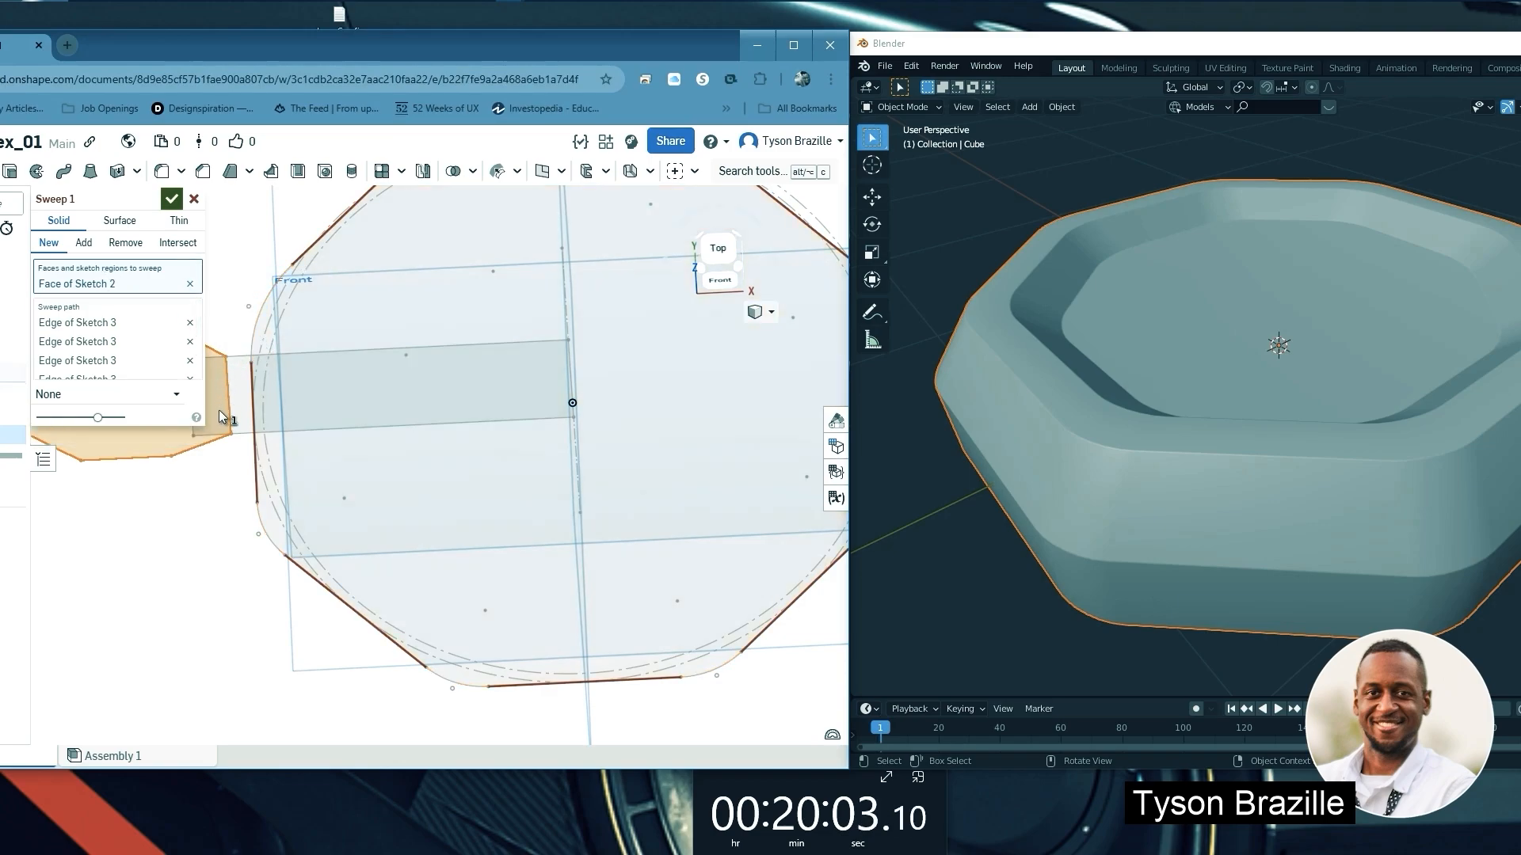
{"action": "scroll", "coordinate": [249, 349], "scroll_direction": "down", "scroll_amount": 3}
{"action": "left_click", "coordinate": [249, 350]}
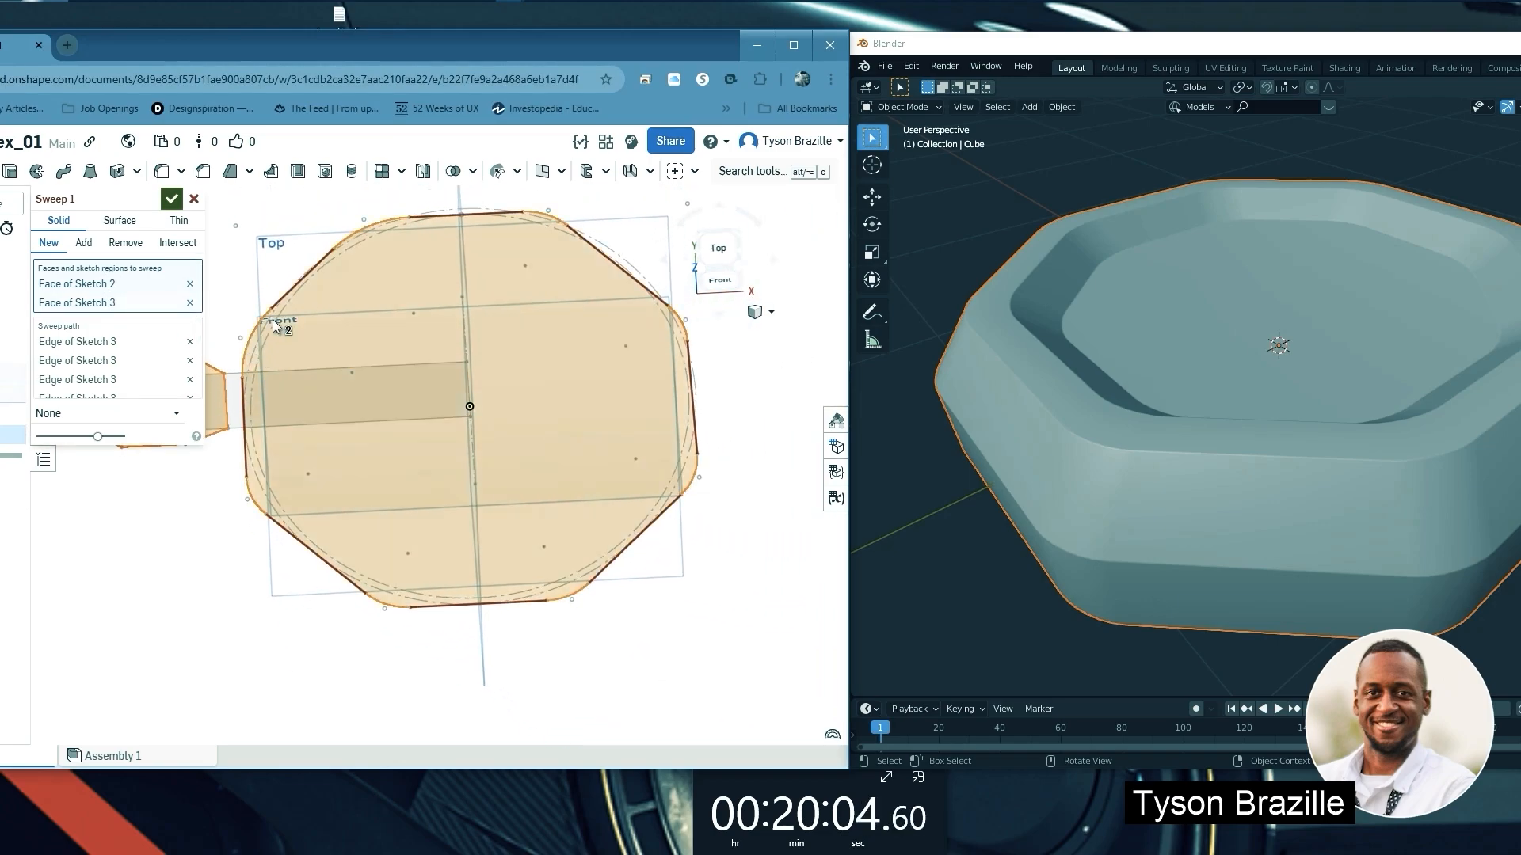
{"action": "left_click", "coordinate": [348, 234]}
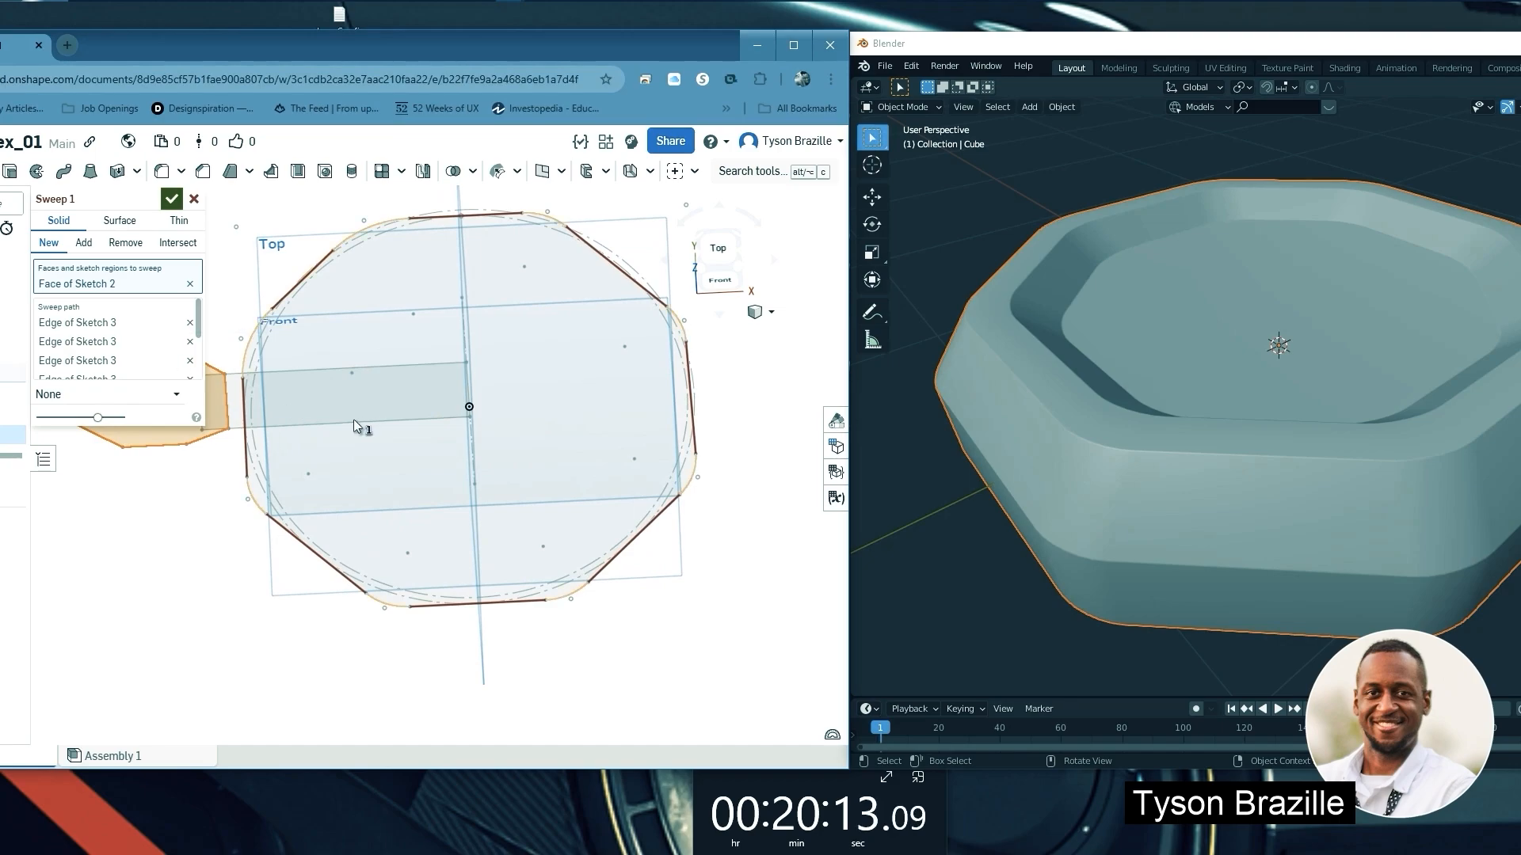
Add the fillet arcs of Sketch 3 to the sweep path so it forms one closed octagonal loop
{"action": "right_click_drag", "start_coordinate": [356, 416], "coordinate": [245, 345]}
{"action": "left_click", "coordinate": [249, 345]}
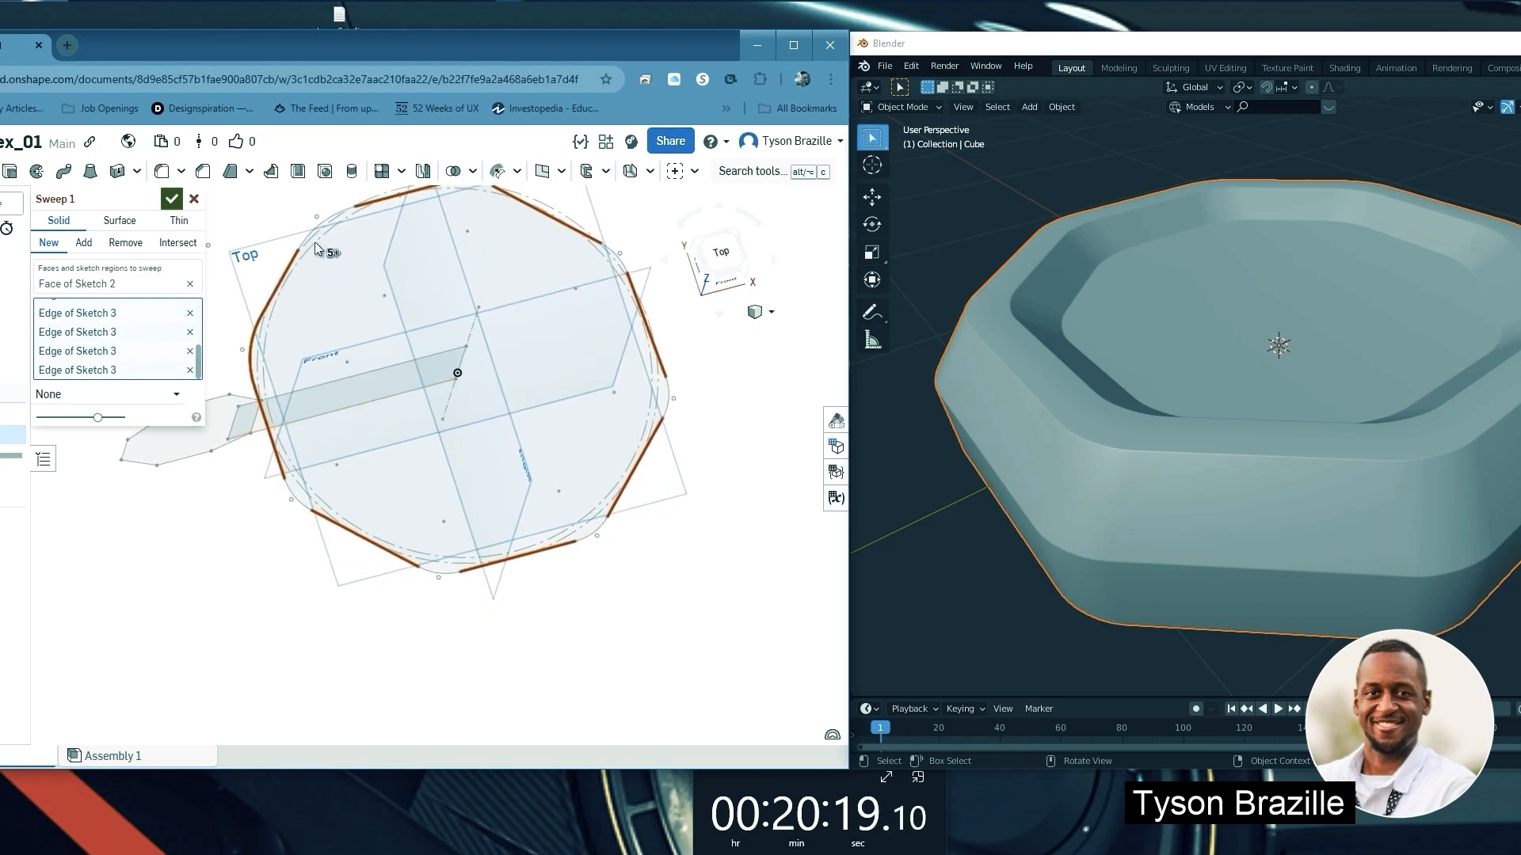
{"action": "right_click_drag", "start_coordinate": [459, 331], "coordinate": [451, 238]}
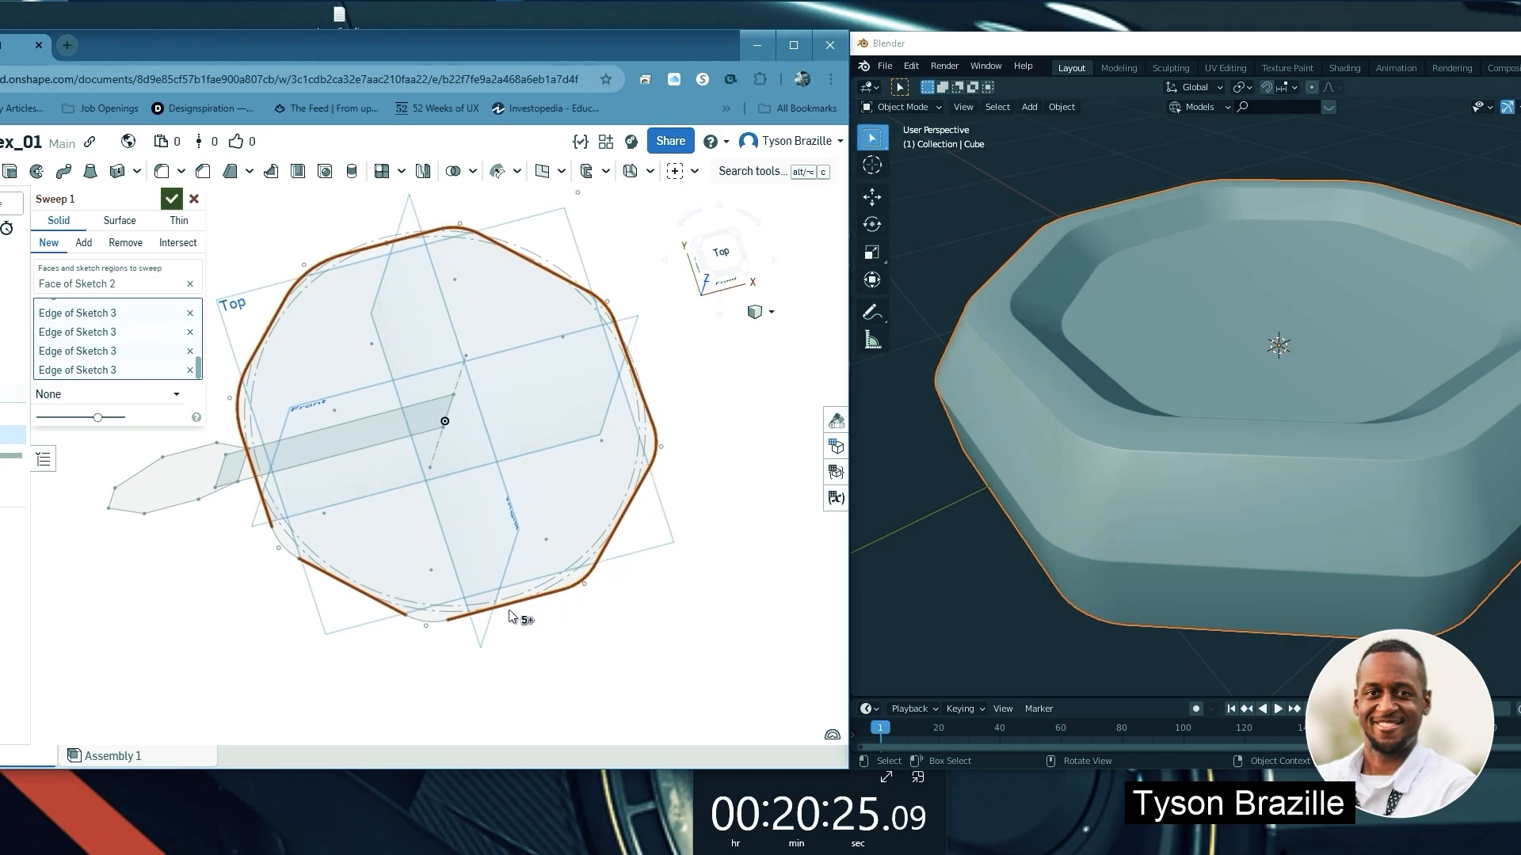
{"action": "left_click", "coordinate": [434, 626]}
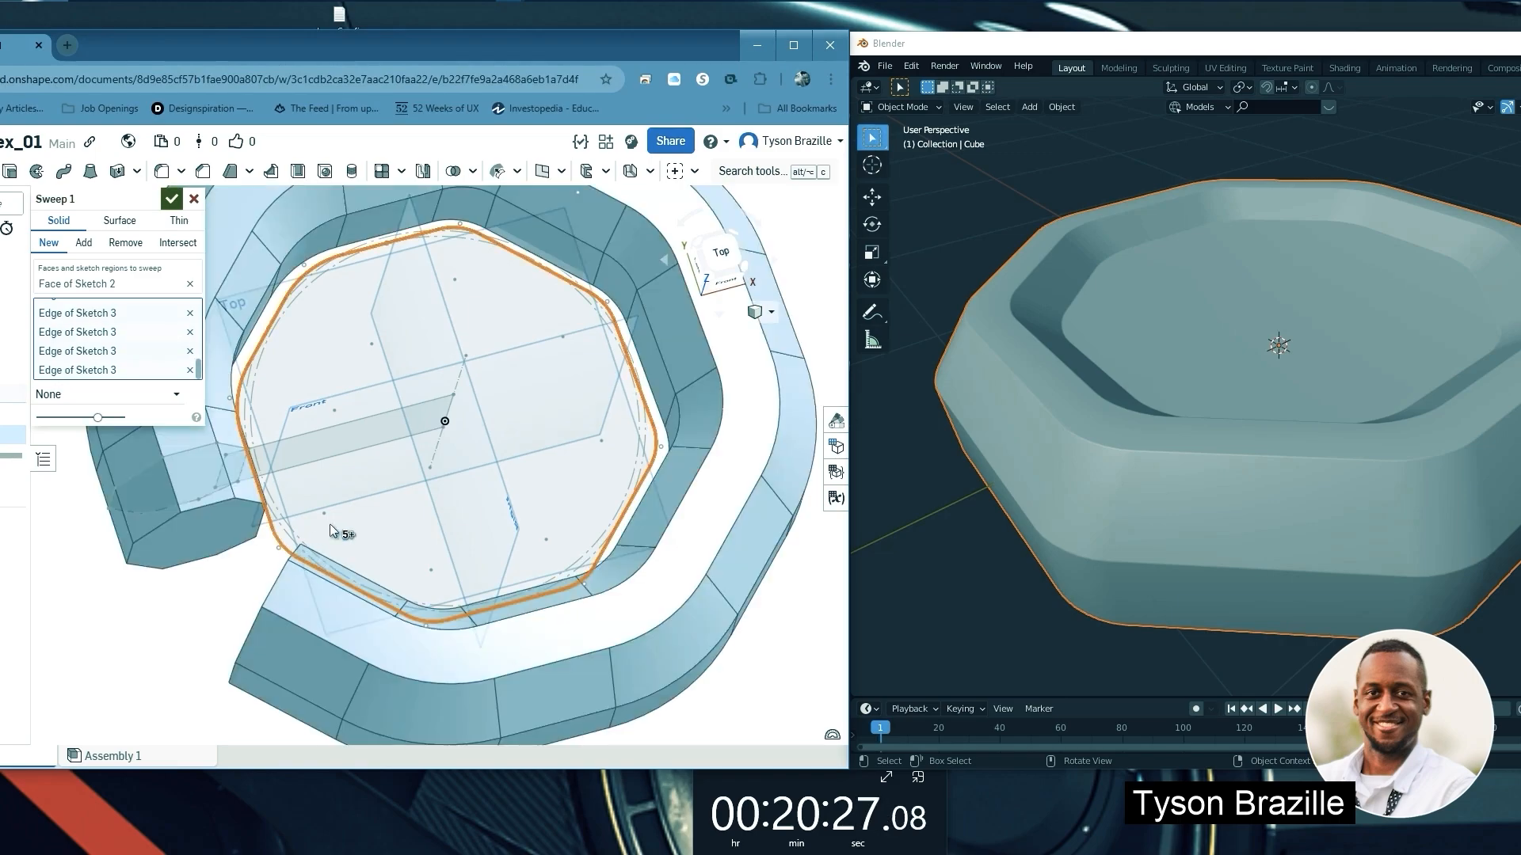
{"action": "right_click_drag", "start_coordinate": [330, 524], "coordinate": [420, 459]}
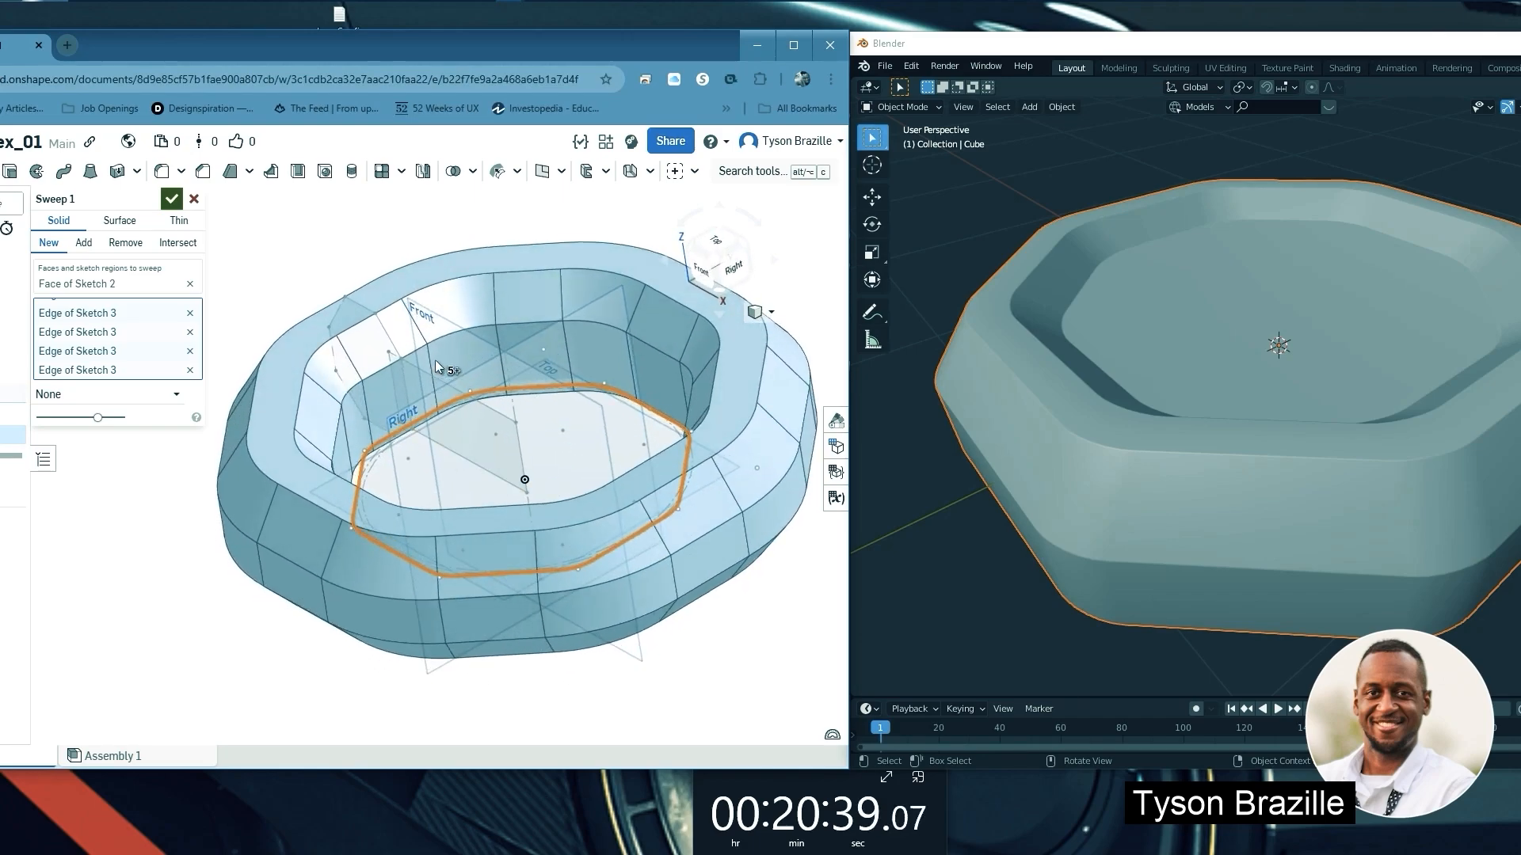
{"action": "right_click_drag", "start_coordinate": [434, 359], "coordinate": [488, 373]}
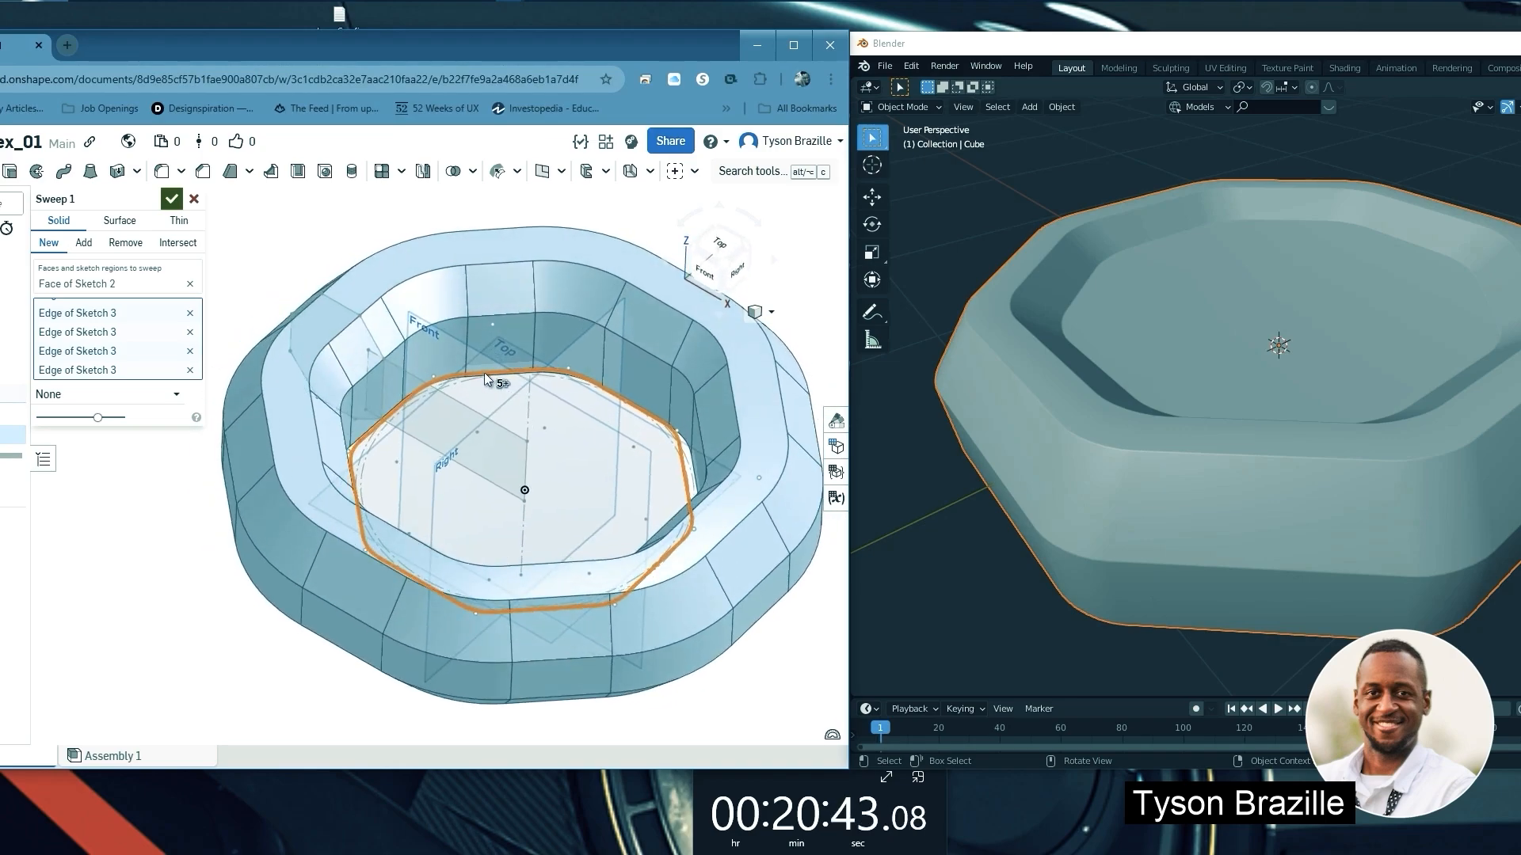
{"action": "middle_click_drag", "start_coordinate": [505, 369], "coordinate": [486, 348]}
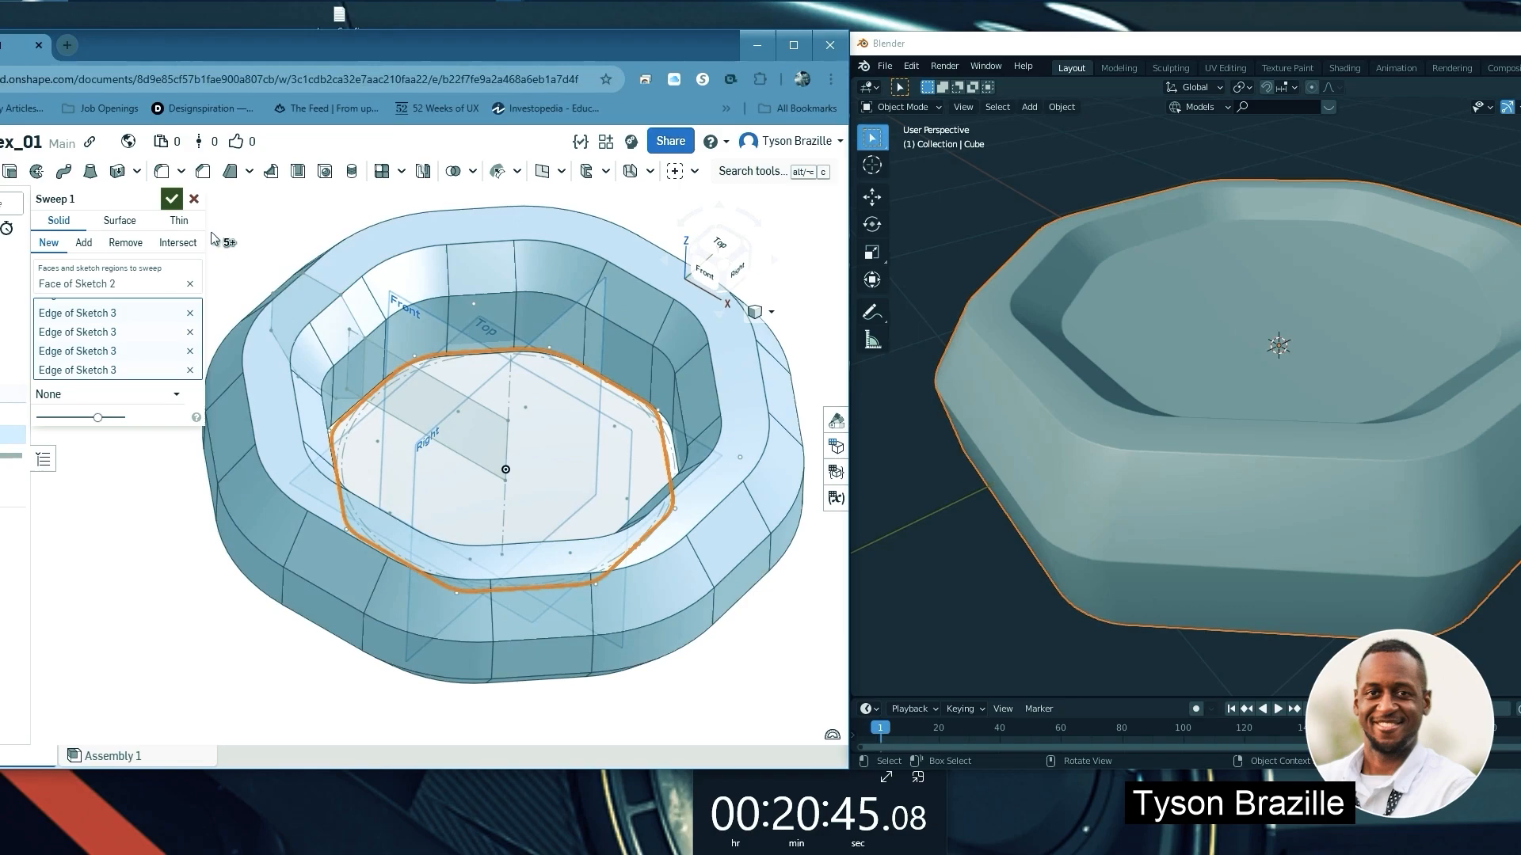
Accept the Sweep 1 edit and roll the feature history forward past Revolve 1 to the end
{"action": "left_click", "coordinate": [172, 199]}
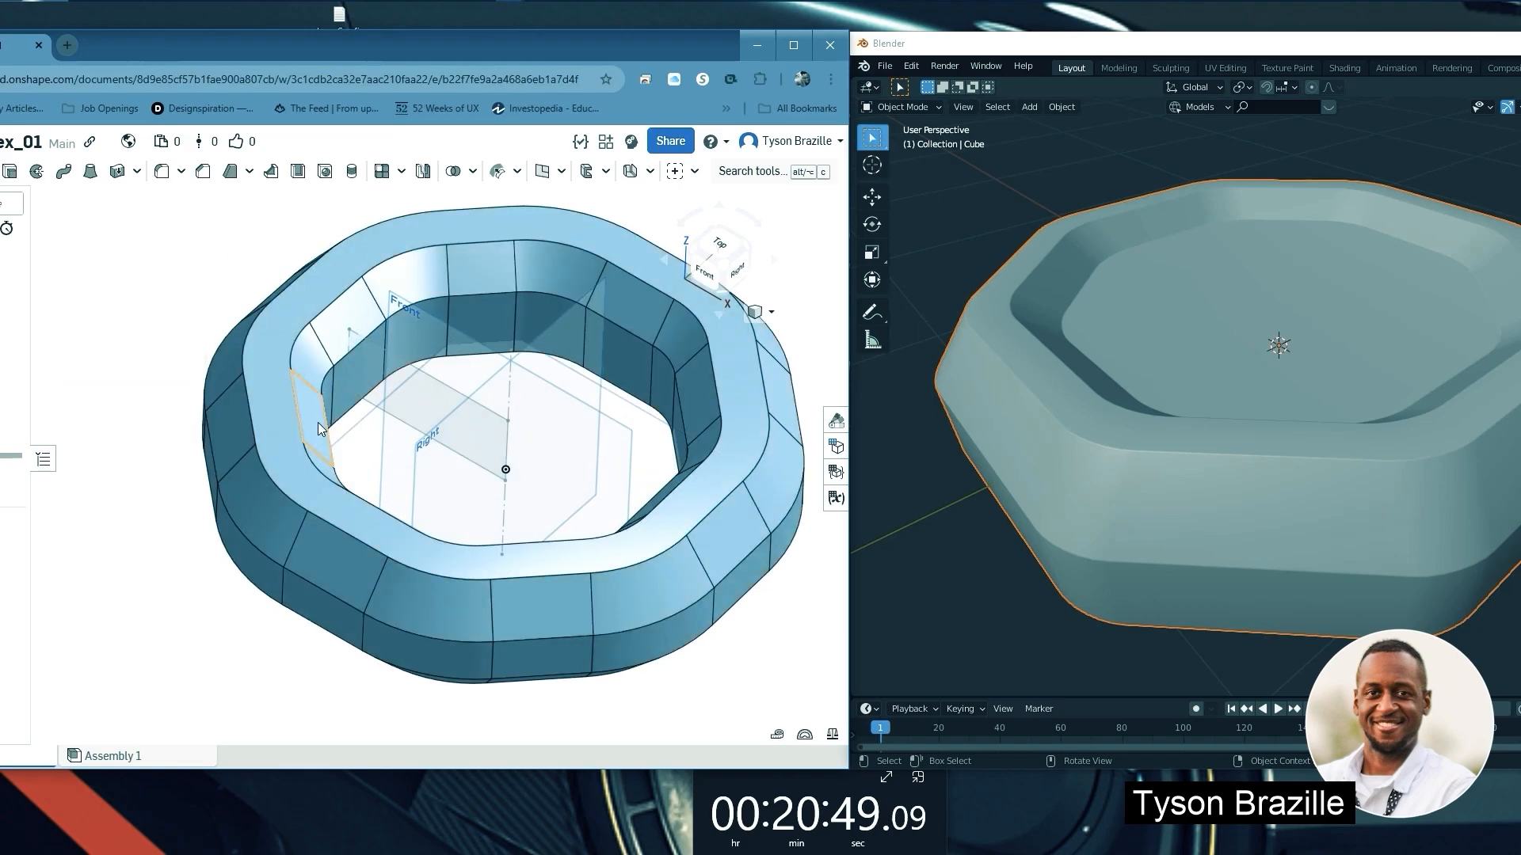
{"action": "middle_click_drag", "start_coordinate": [317, 422], "coordinate": [307, 430]}
{"action": "right_click_drag", "start_coordinate": [307, 430], "coordinate": [273, 415]}
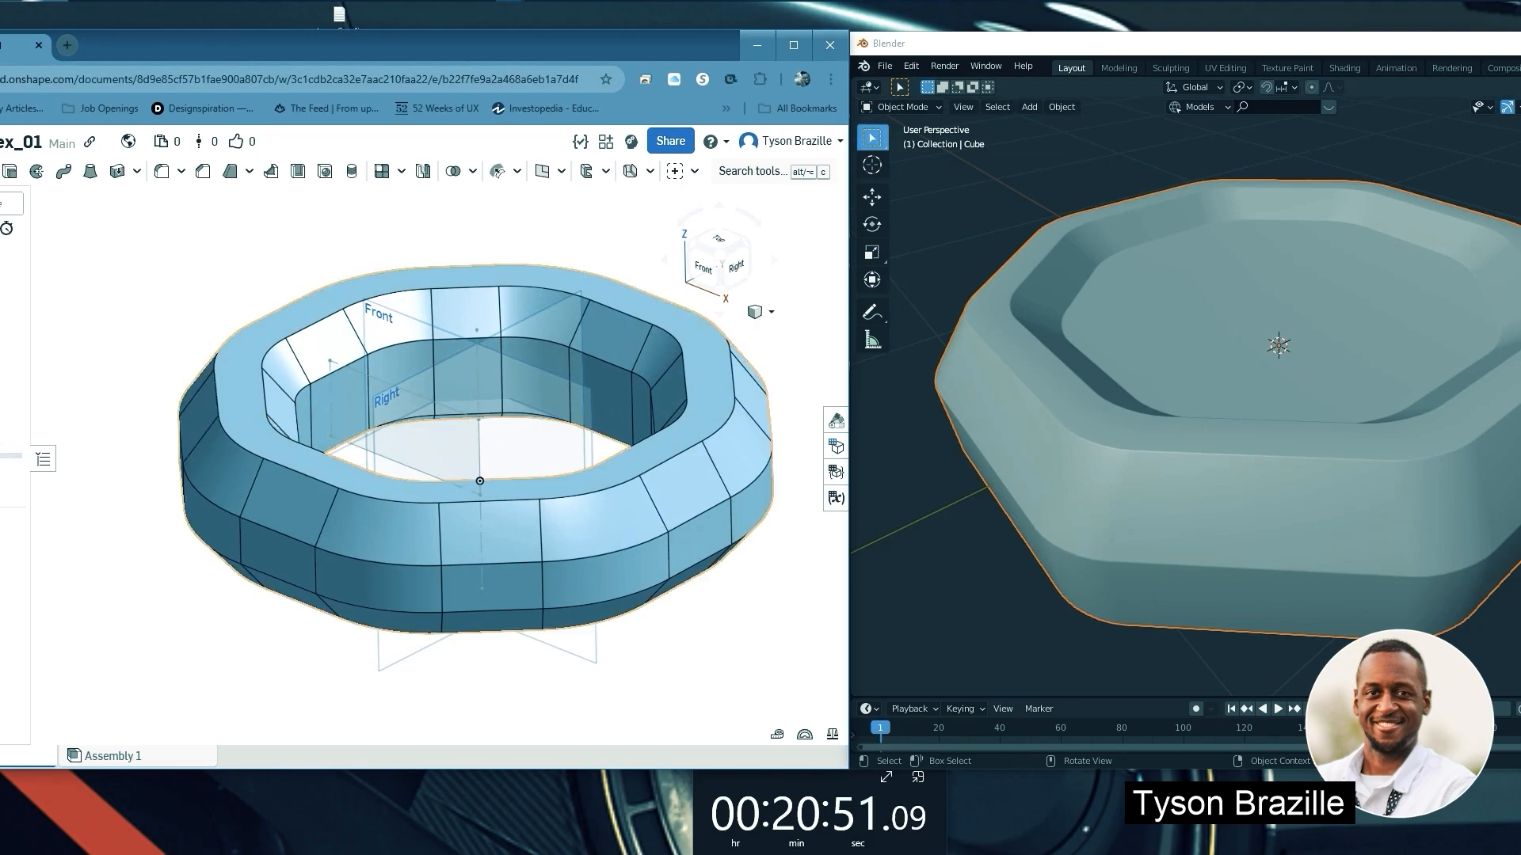
{"action": "left_click_drag", "start_coordinate": [11, 457], "coordinate": [11, 477]}
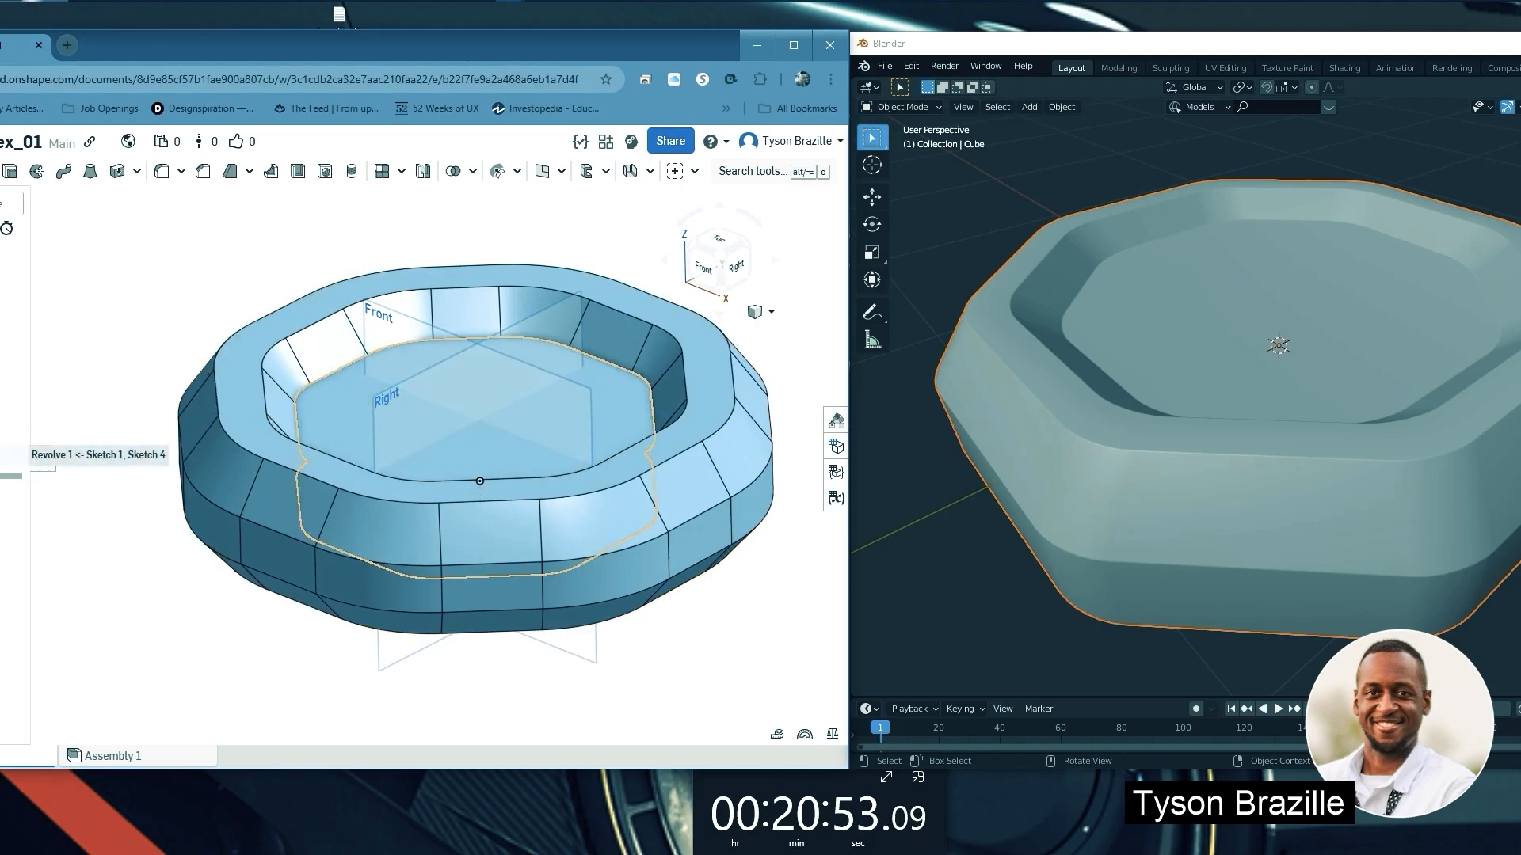
{"action": "right_click_drag", "start_coordinate": [438, 402], "coordinate": [376, 398]}
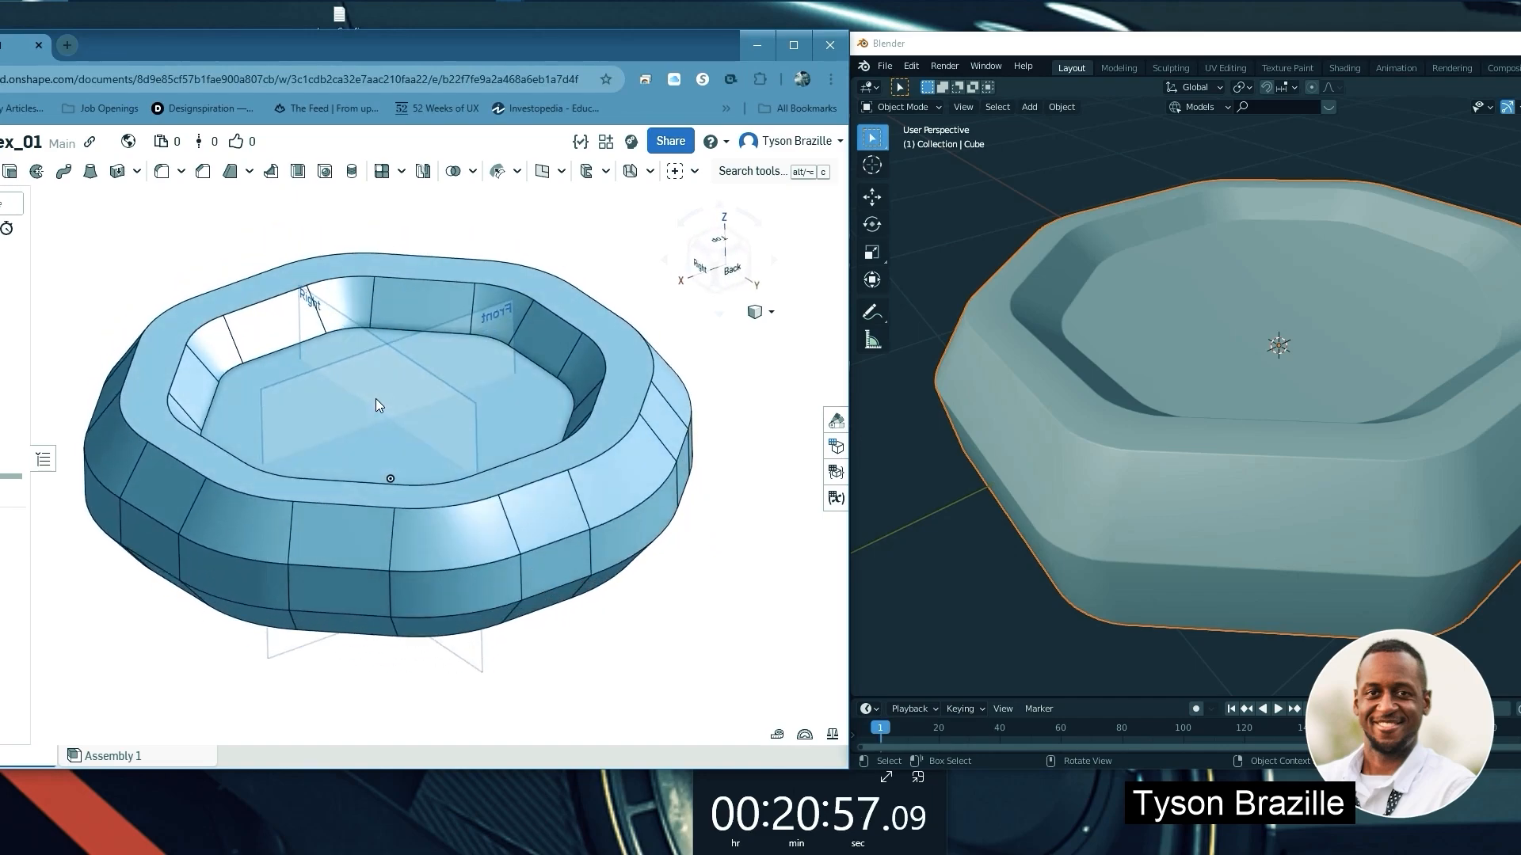
{"action": "left_click_drag", "start_coordinate": [11, 476], "coordinate": [11, 497]}
Compare the rounded corners and recessed floor of the Onshape tray with the Blender reference from above
{"action": "scroll", "coordinate": [354, 416], "scroll_direction": "up", "scroll_amount": 5}
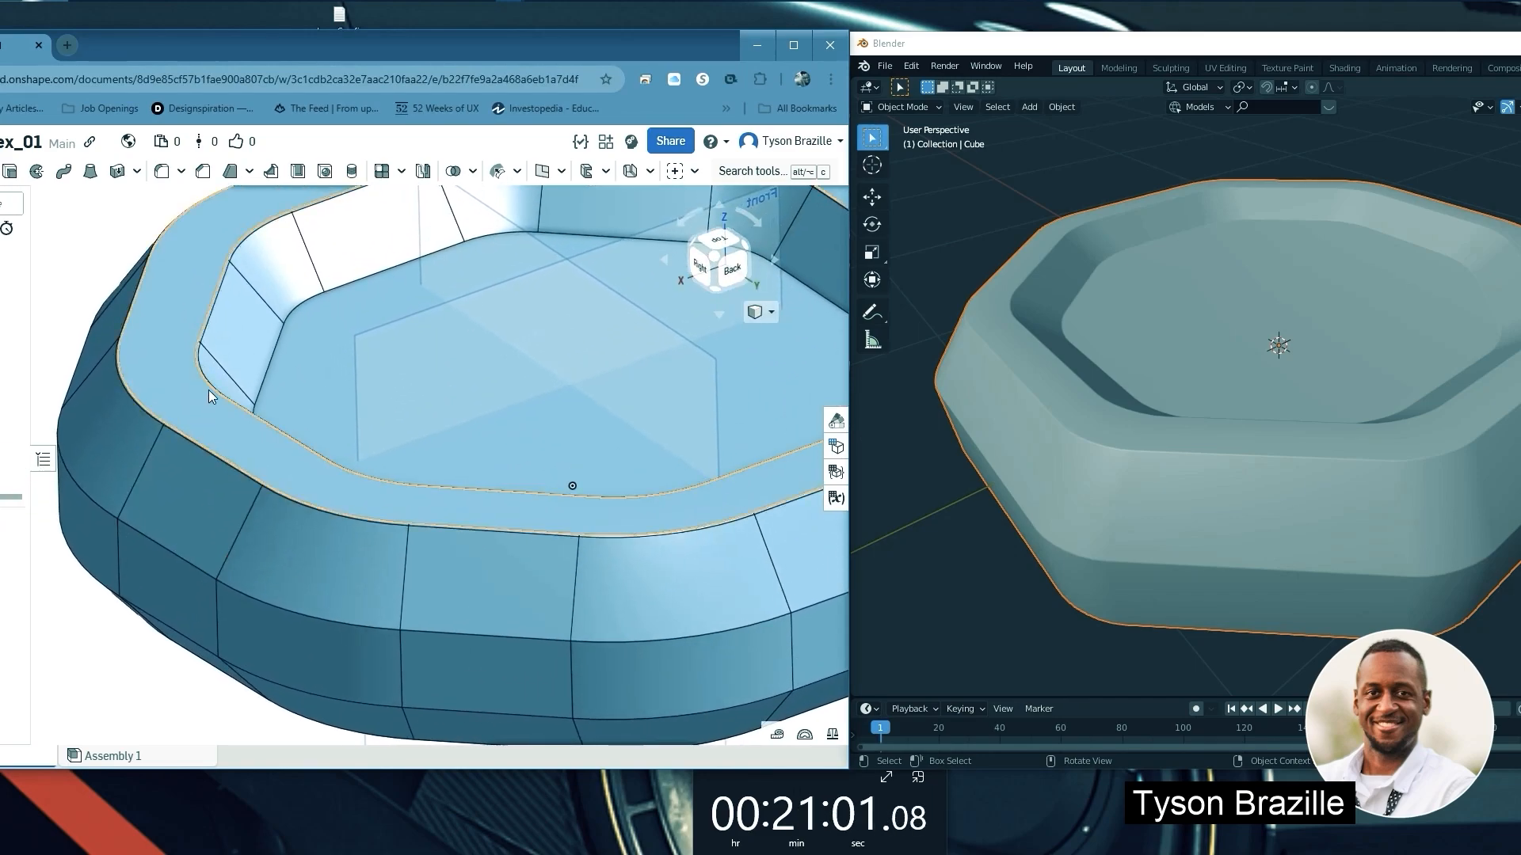
{"action": "right_click_drag", "start_coordinate": [332, 478], "coordinate": [513, 378]}
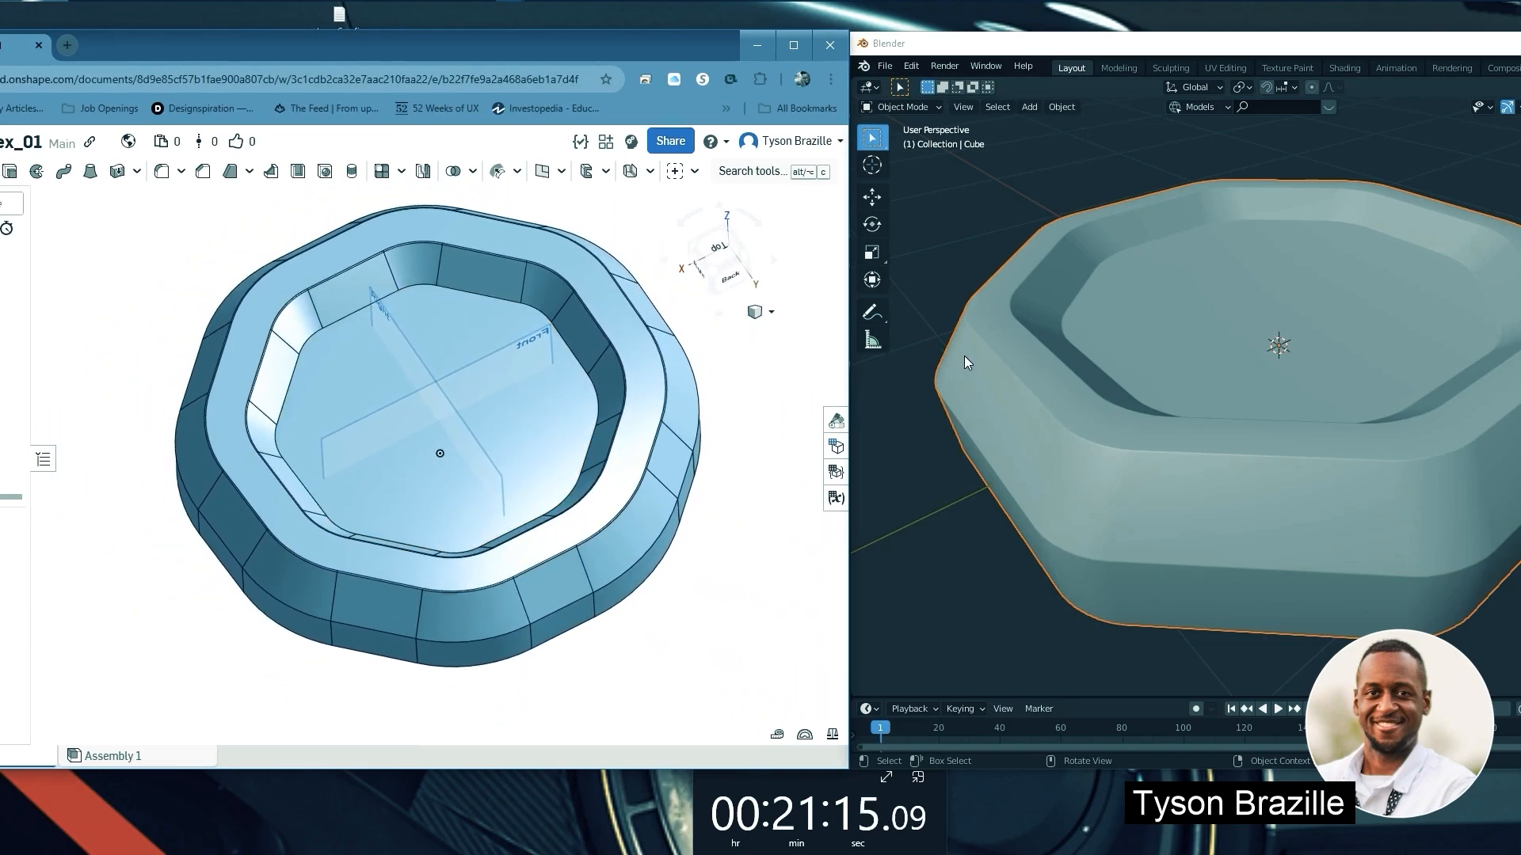
{"action": "left_click", "coordinate": [1150, 346]}
{"action": "right_click", "coordinate": [1158, 339]}
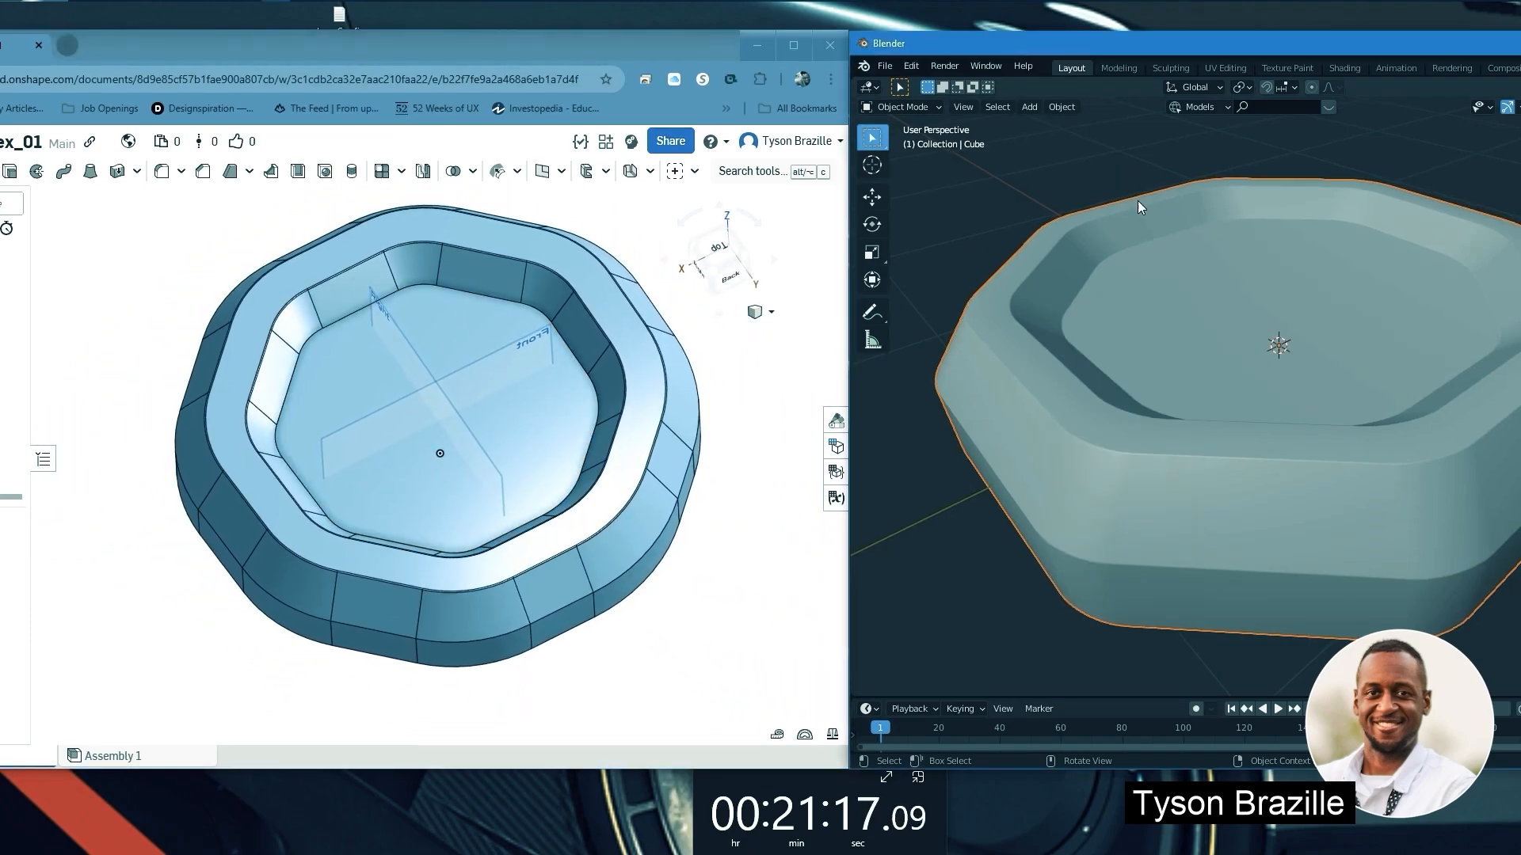
{"action": "middle_click_drag", "start_coordinate": [1137, 201], "coordinate": [1132, 334]}
{"action": "right_click_drag", "start_coordinate": [496, 415], "coordinate": [459, 364]}
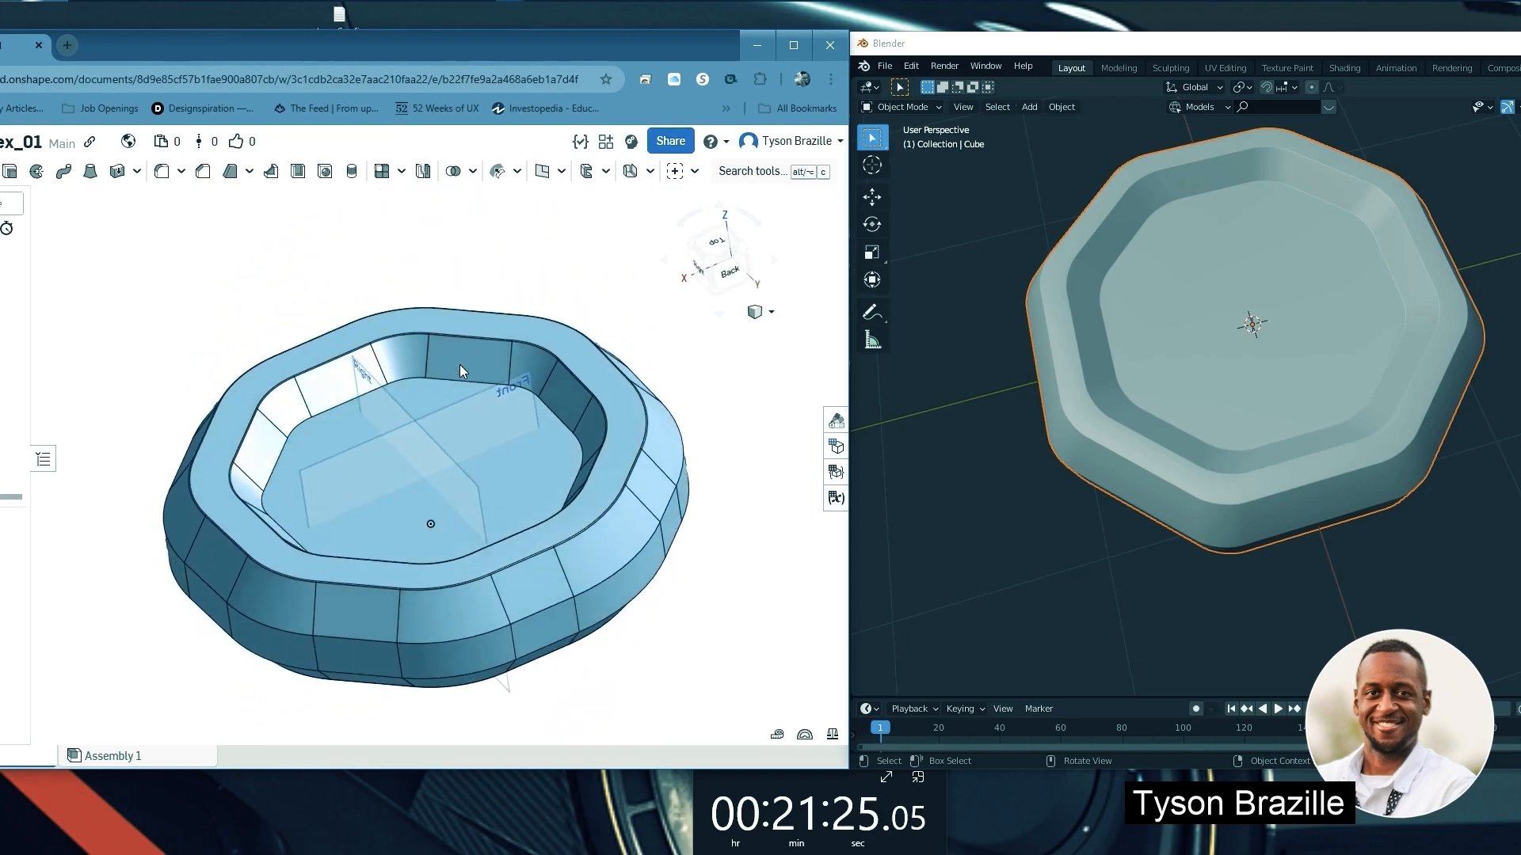
{"action": "middle_click_drag", "start_coordinate": [1120, 374], "coordinate": [1186, 293]}
{"action": "scroll", "coordinate": [1236, 266], "scroll_direction": "down", "scroll_amount": 3}
{"action": "scroll", "coordinate": [1297, 233], "scroll_direction": "up", "scroll_amount": 5}
{"action": "scroll", "coordinate": [1296, 238], "scroll_direction": "down", "scroll_amount": 2}
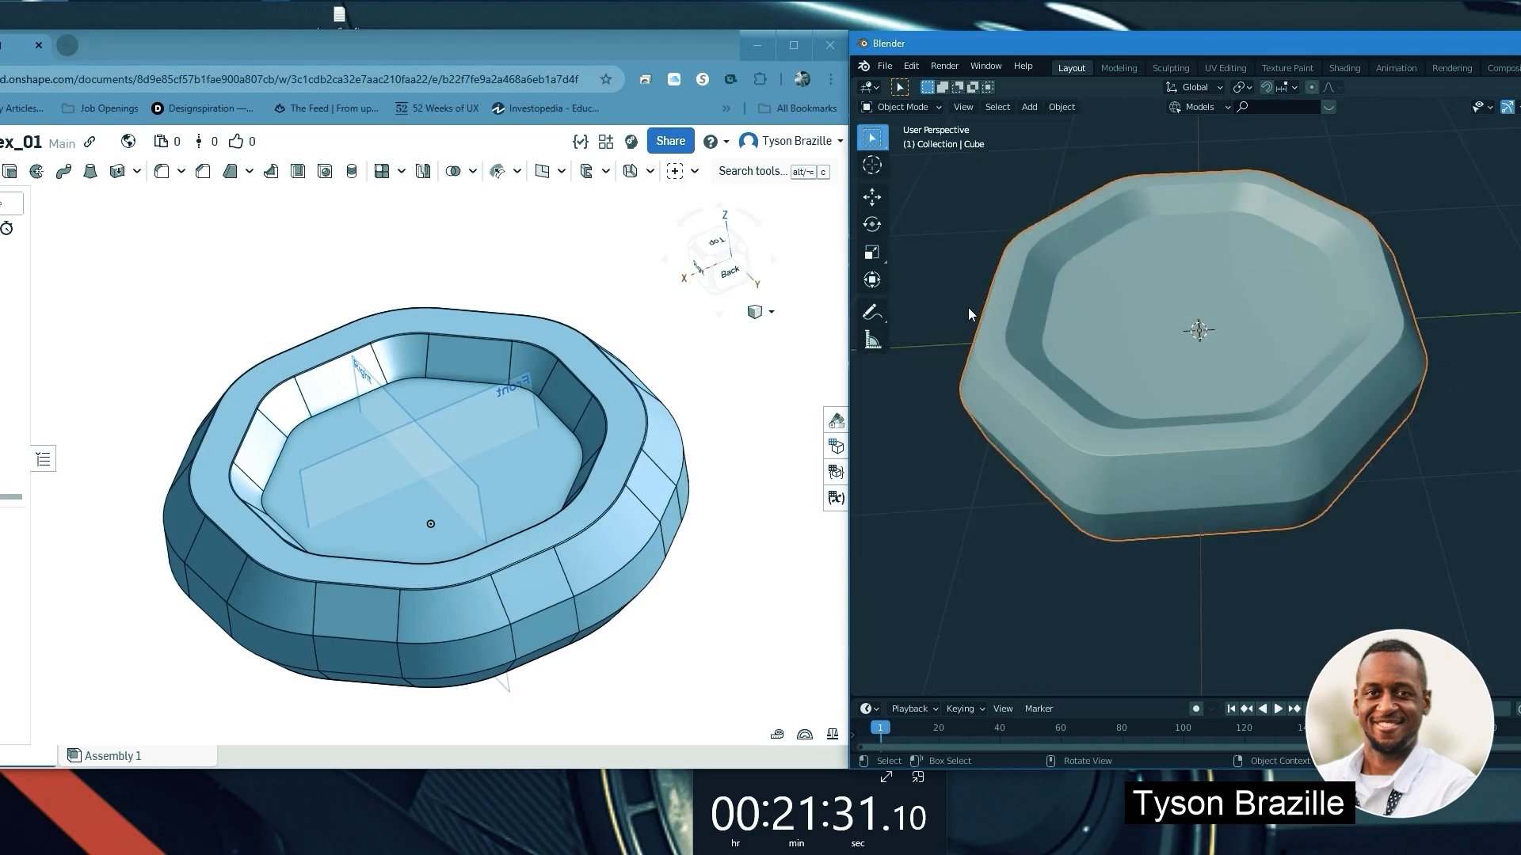
{"action": "mouse_move", "coordinate": [445, 418]}
{"action": "right_mouse_down"}
{"action": "mouse_move", "coordinate": [474, 397]}
{"action": "mouse_move", "coordinate": [447, 378]}
{"action": "mouse_move", "coordinate": [429, 425]}
{"action": "right_mouse_up"}
{"action": "right_click_drag", "start_coordinate": [447, 463], "coordinate": [412, 588]}
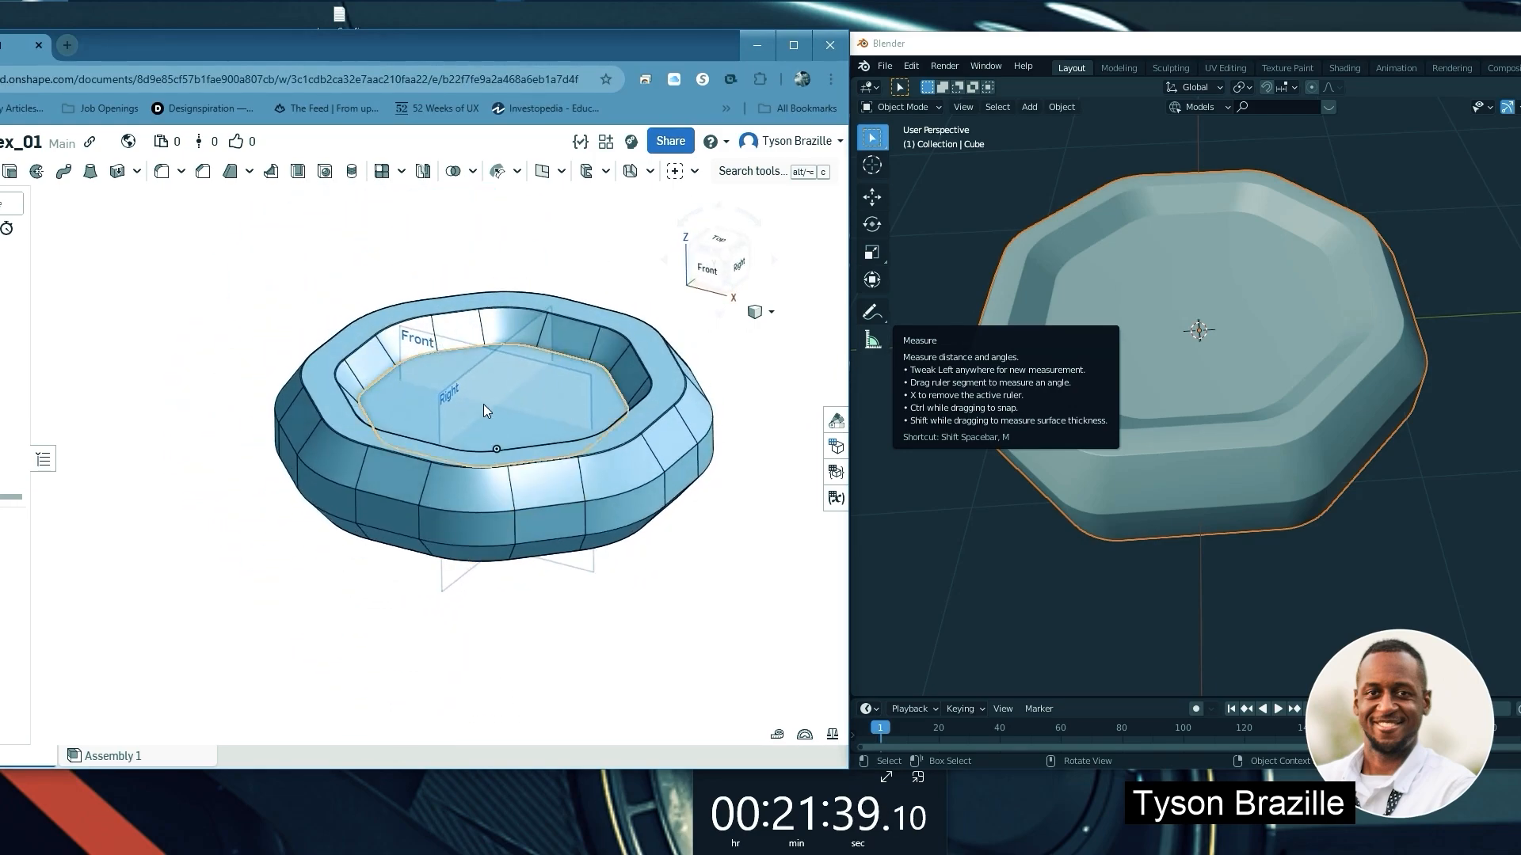
{"action": "scroll", "coordinate": [532, 373], "scroll_direction": "up", "scroll_amount": 5}
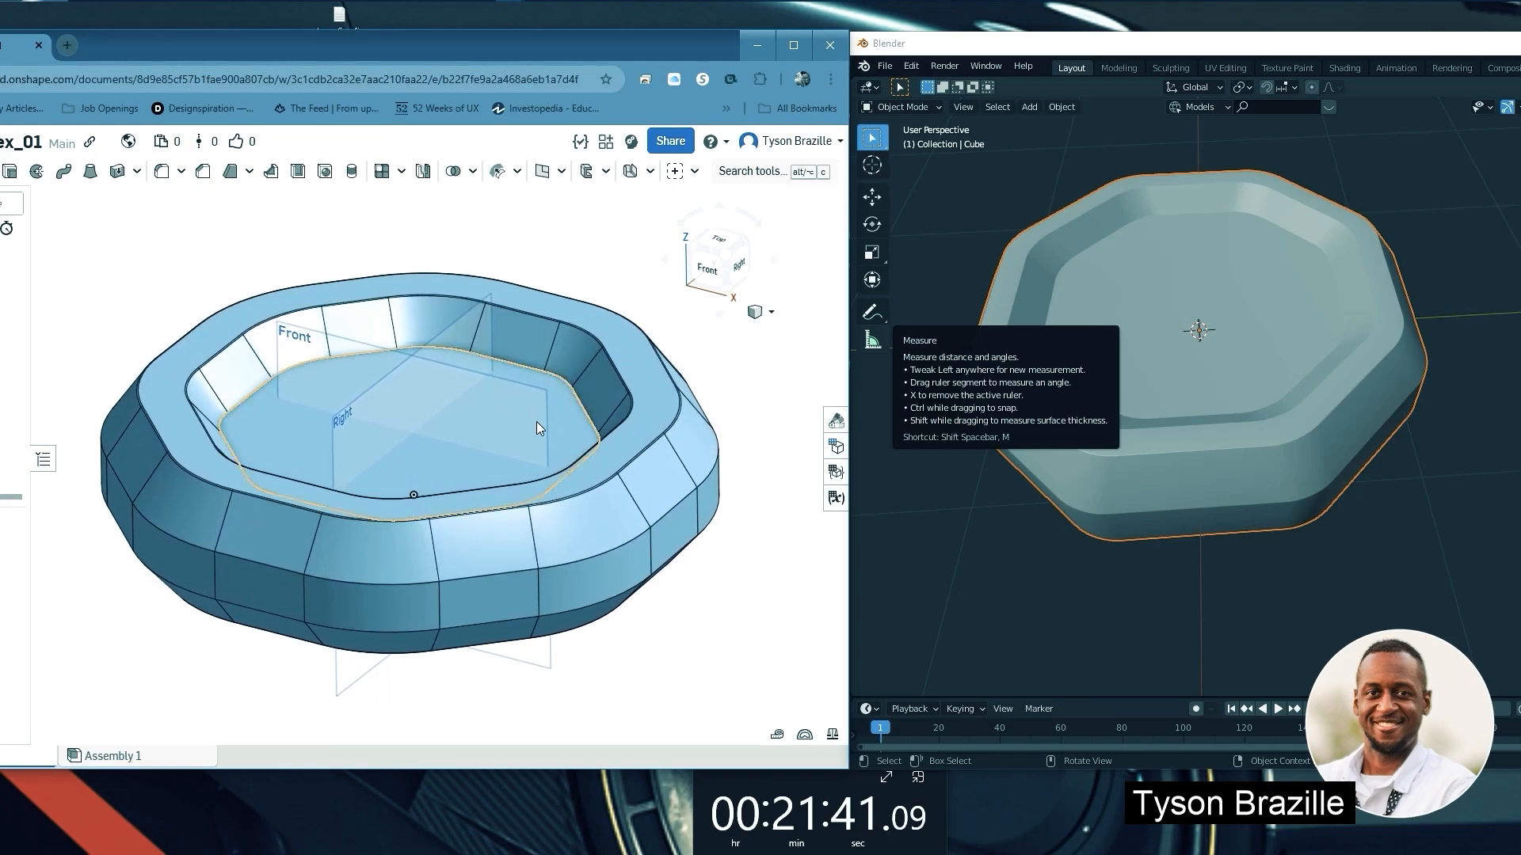
Compare the outer walls and overall shape of the Blender reference with the Onshape tray at a lower angle
{"action": "left_click", "coordinate": [1262, 332]}
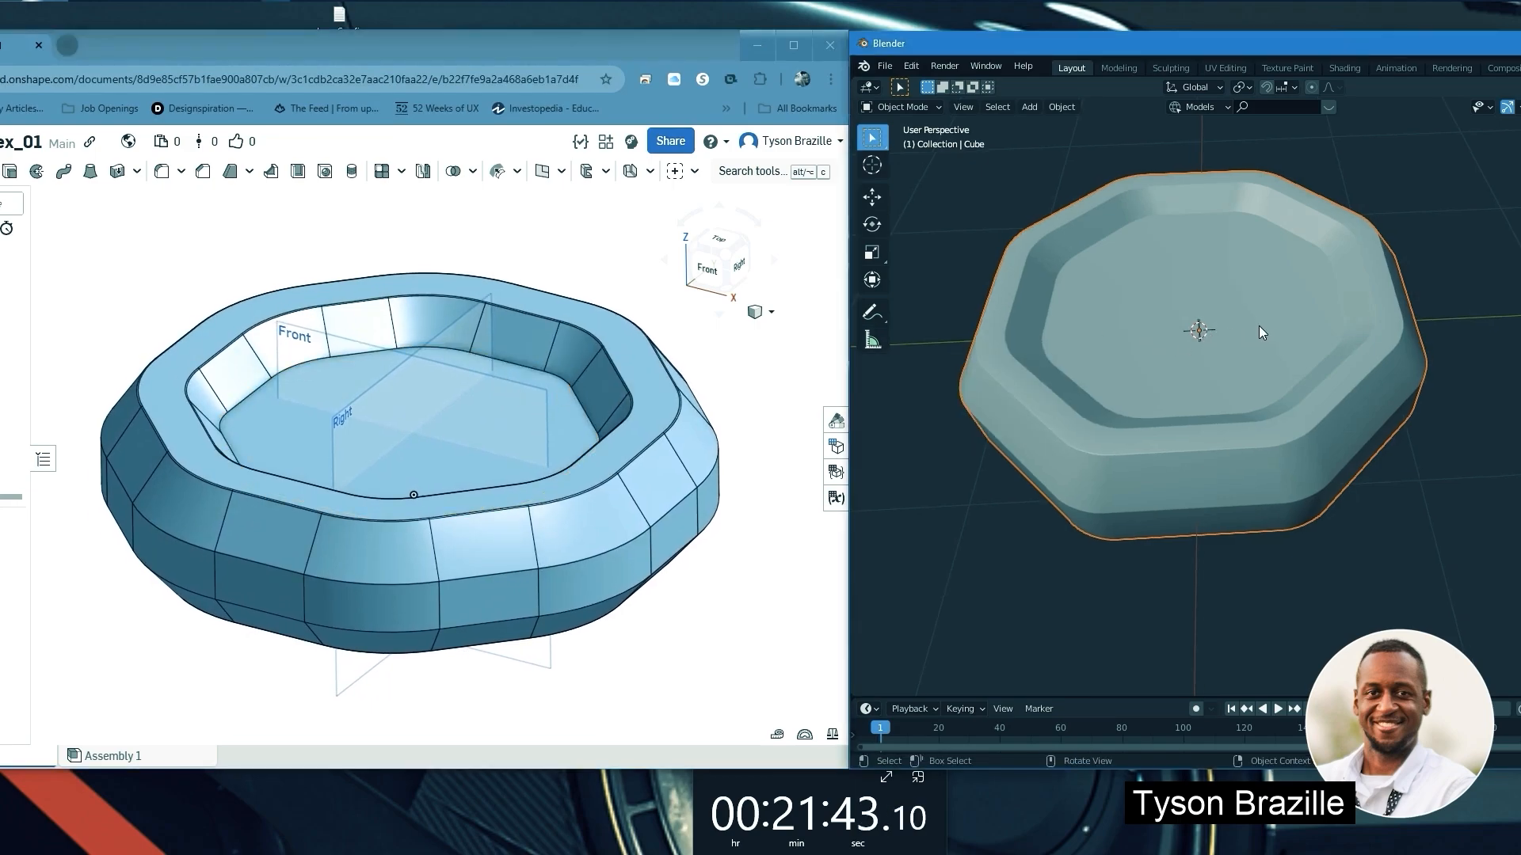
{"action": "scroll", "coordinate": [1214, 295], "scroll_direction": "up", "scroll_amount": 5}
{"action": "scroll", "coordinate": [1172, 309], "scroll_direction": "down", "scroll_amount": 5}
{"action": "middle_click_drag", "start_coordinate": [1203, 318], "coordinate": [1050, 306]}
{"action": "scroll", "coordinate": [1052, 297], "scroll_direction": "up", "scroll_amount": 4}
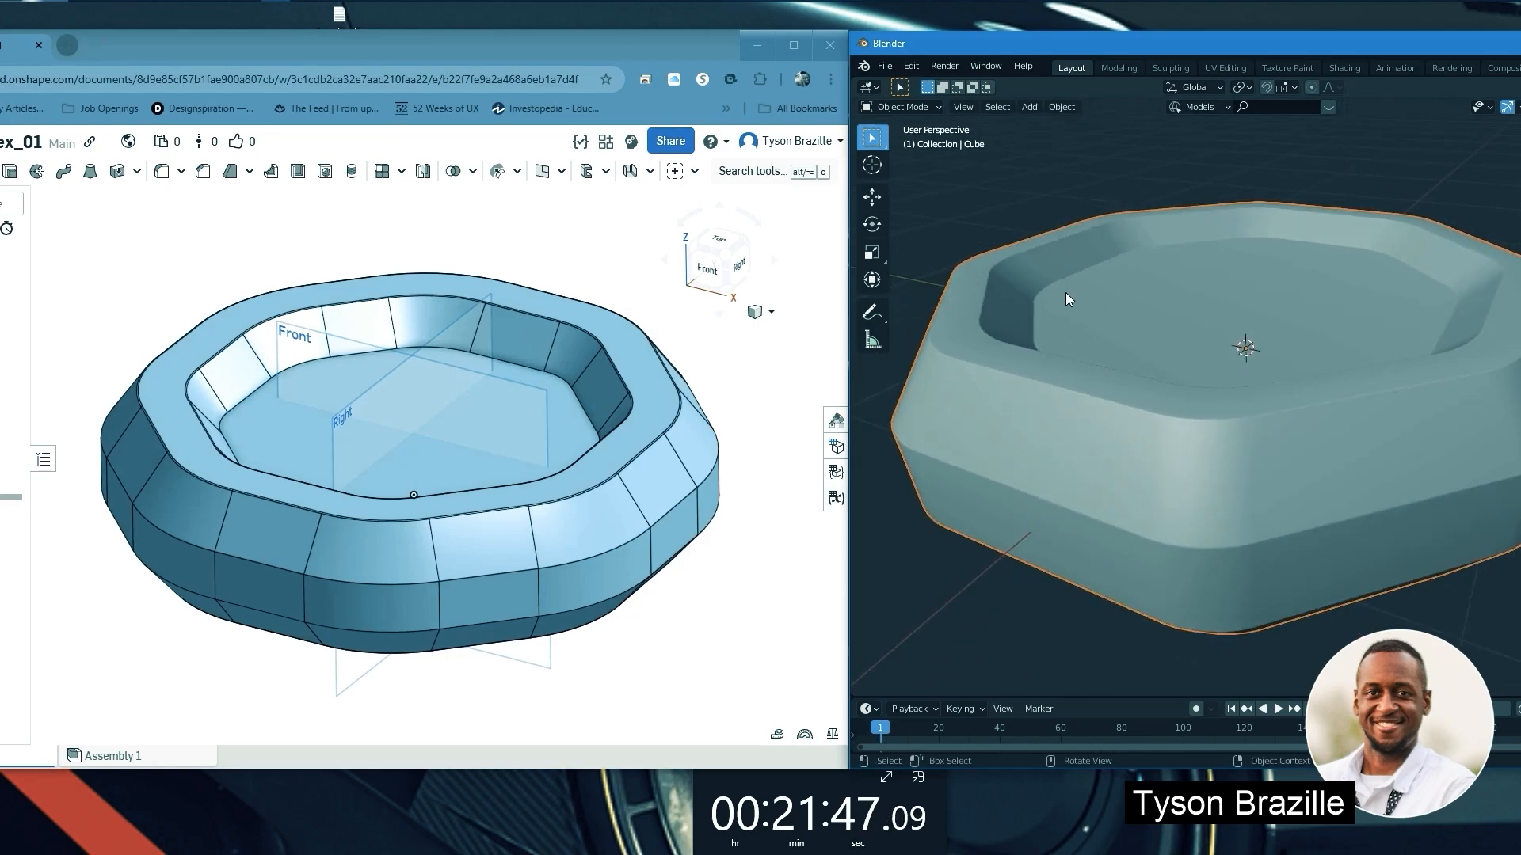
{"action": "scroll", "coordinate": [1108, 449], "scroll_direction": "up", "scroll_amount": 3}
{"action": "scroll", "coordinate": [1124, 448], "scroll_direction": "down", "scroll_amount": 3}
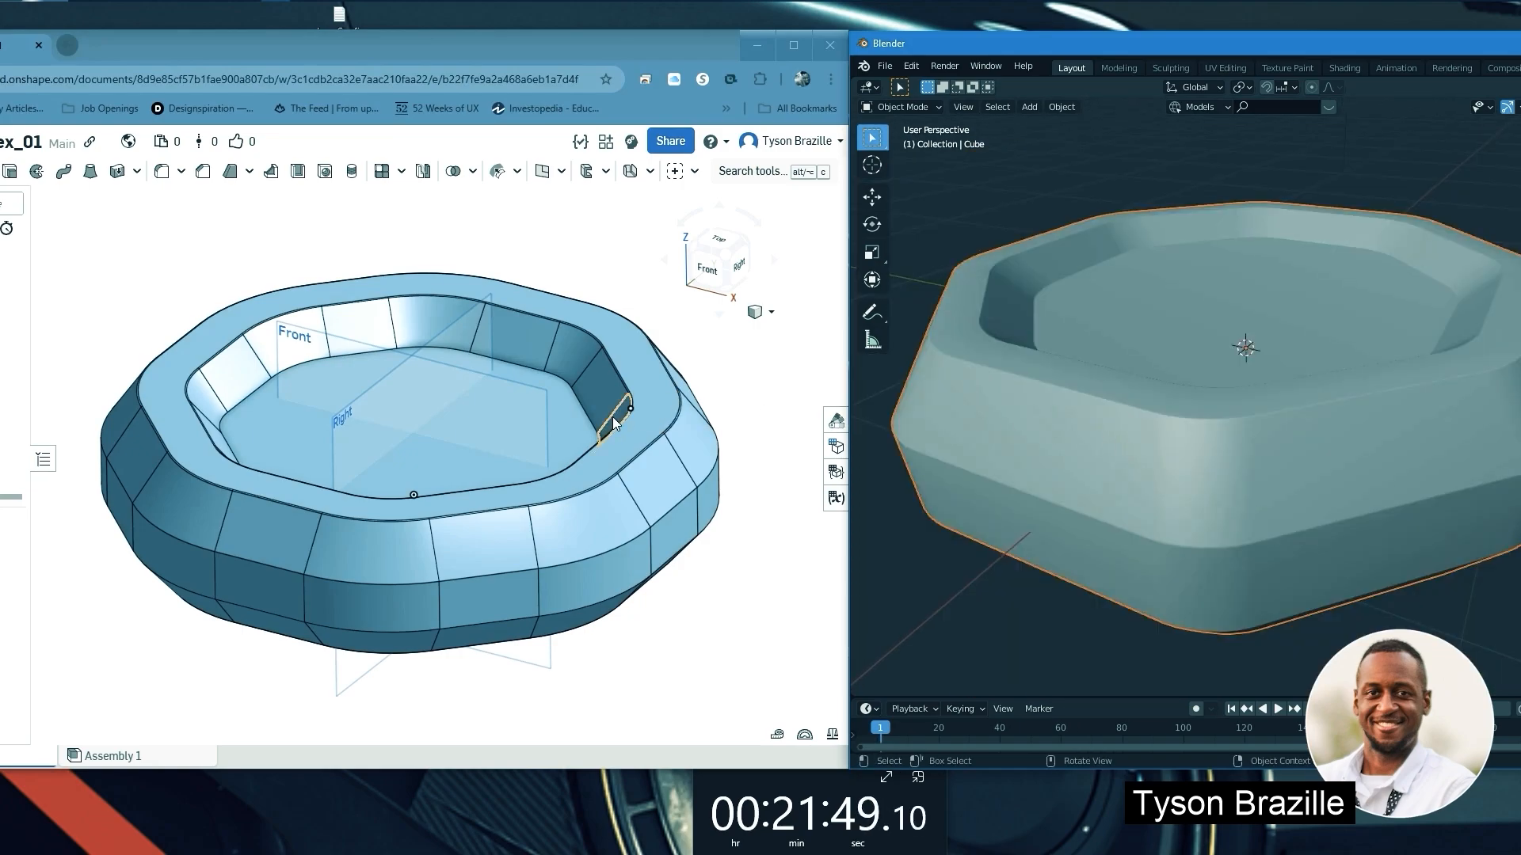
{"action": "scroll", "coordinate": [459, 412], "scroll_direction": "down", "scroll_amount": 2}
{"action": "scroll", "coordinate": [377, 411], "scroll_direction": "up", "scroll_amount": 2}
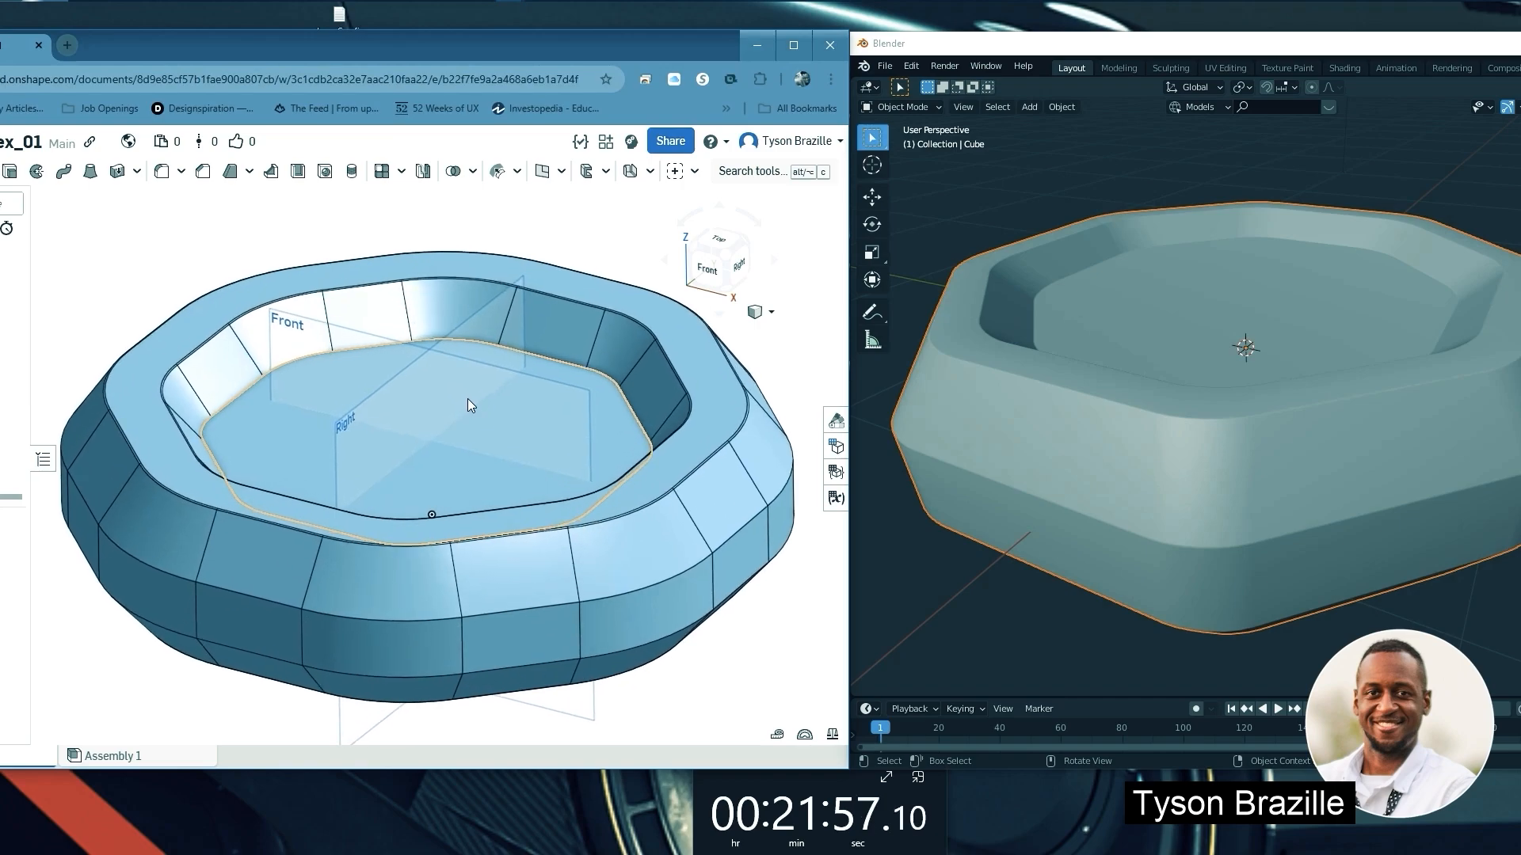
{"action": "scroll", "coordinate": [468, 405], "scroll_direction": "down", "scroll_amount": 2}
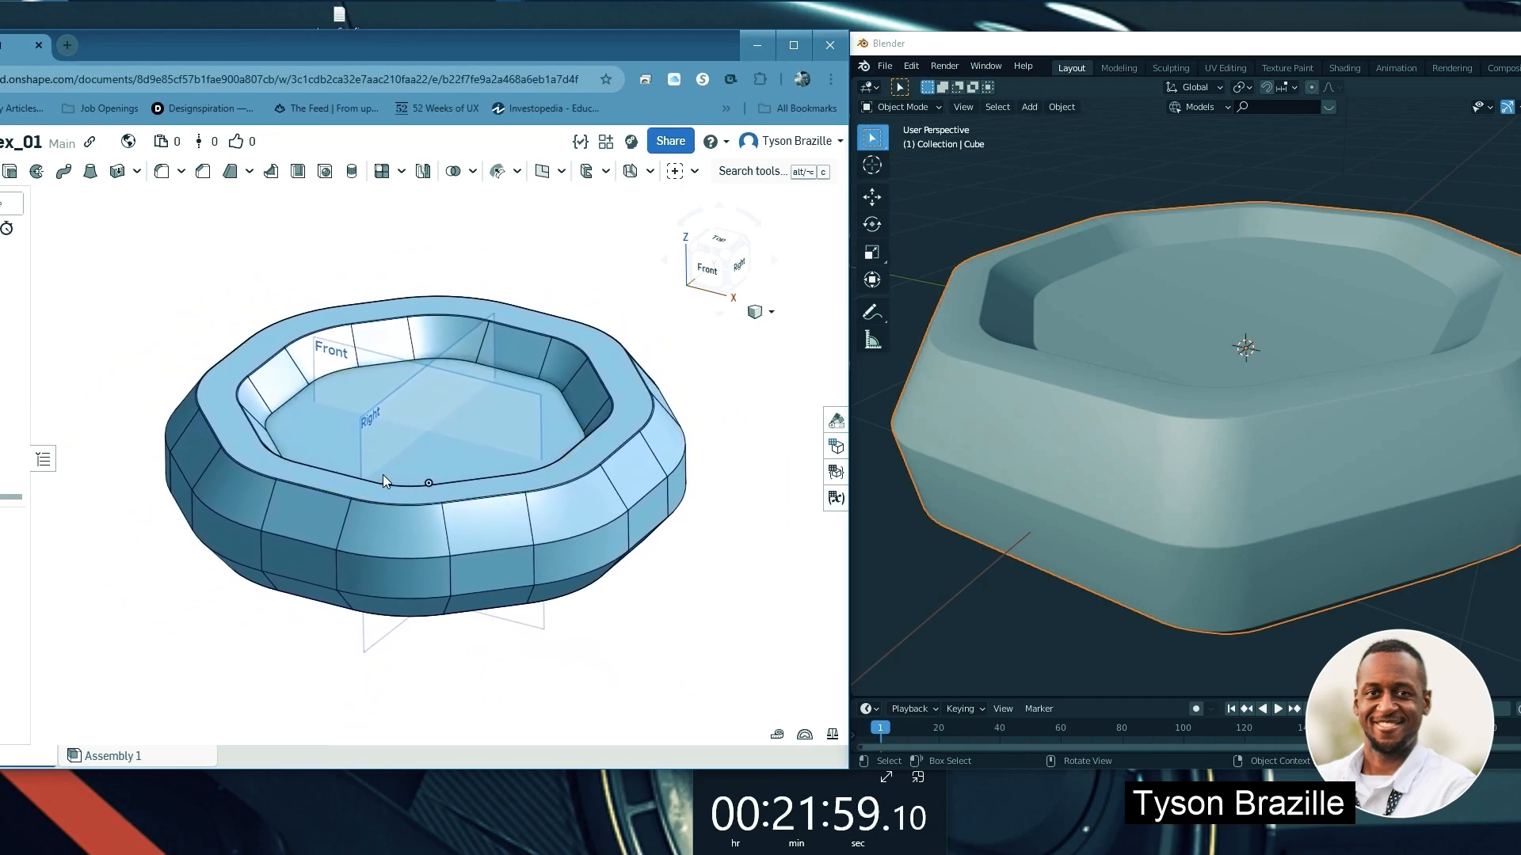
{"action": "right_click_drag", "start_coordinate": [502, 372], "coordinate": [502, 376]}
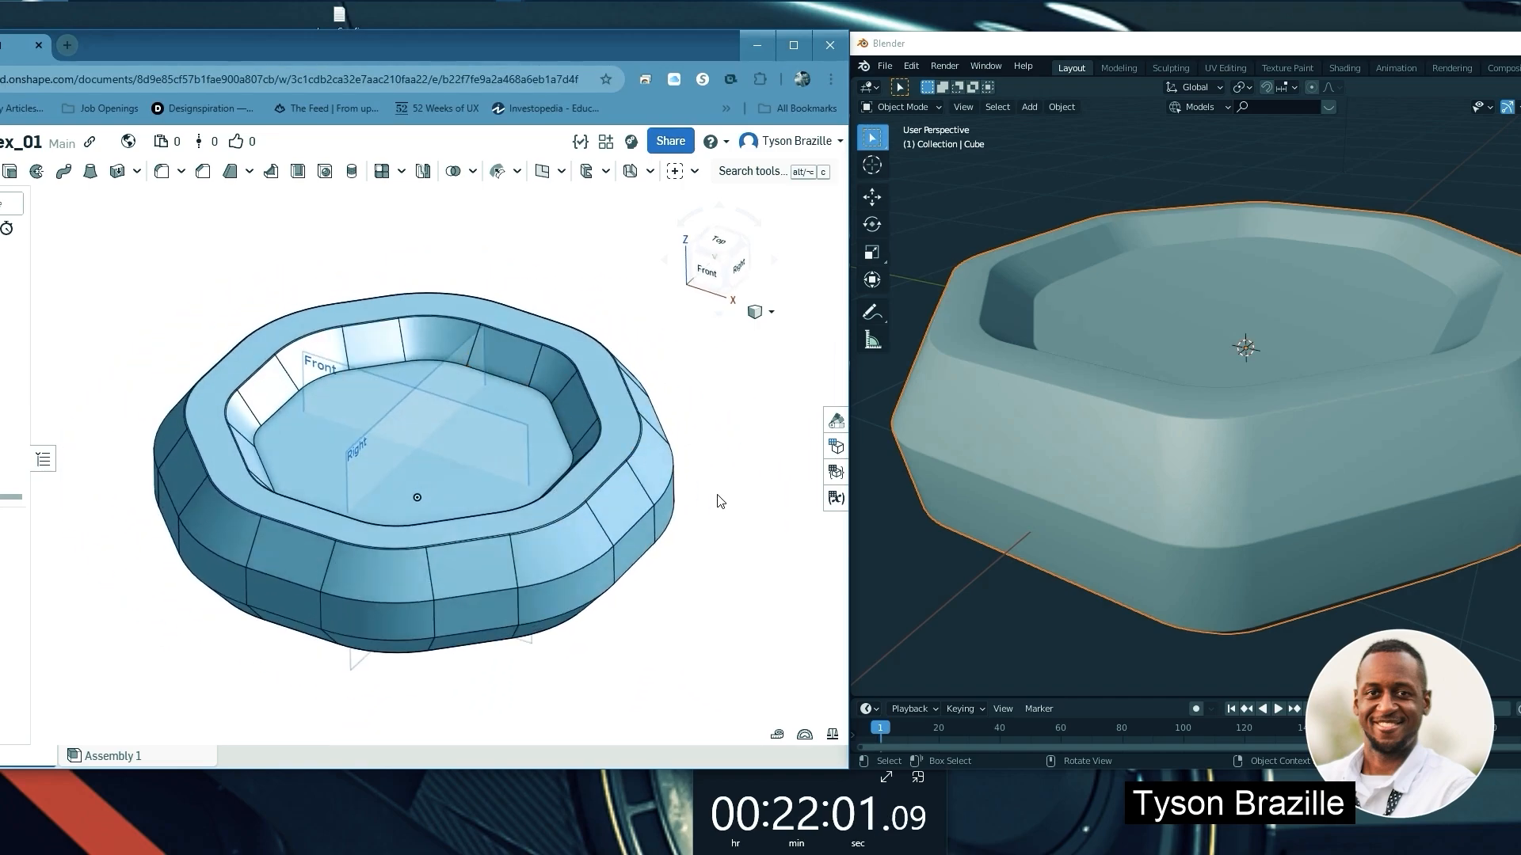
{"action": "scroll", "coordinate": [786, 367], "scroll_direction": "down", "scroll_amount": 2}
{"action": "scroll", "coordinate": [781, 383], "scroll_direction": "up", "scroll_amount": 3}
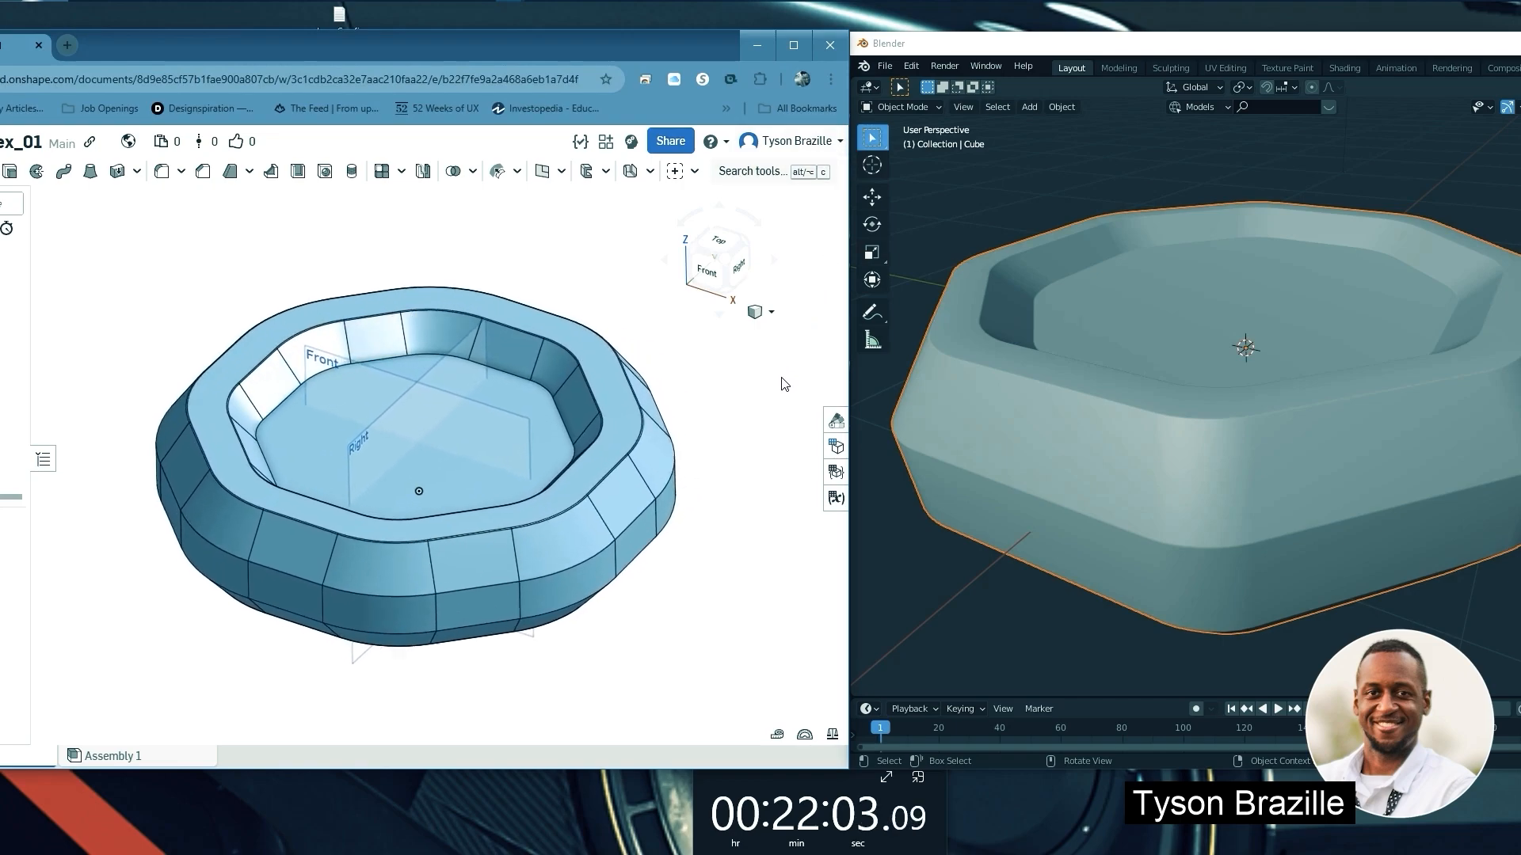
{"action": "scroll", "coordinate": [781, 384], "scroll_direction": "down", "scroll_amount": 1}
Start a section view from the tray's inner floor and offset the section plane to -0.62 in
{"action": "left_click", "coordinate": [769, 312]}
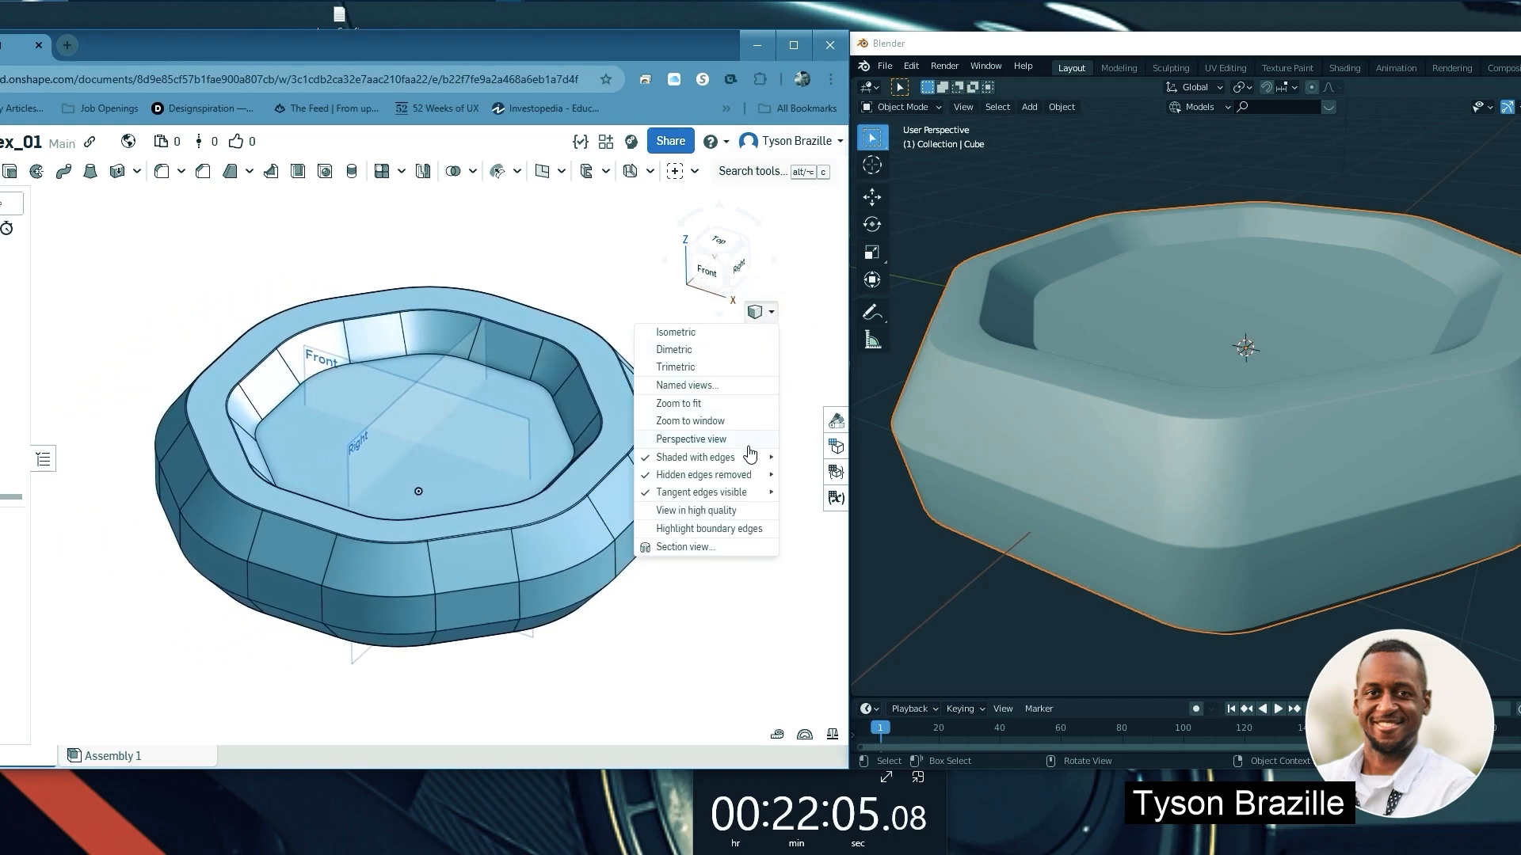
{"action": "left_click", "coordinate": [683, 548]}
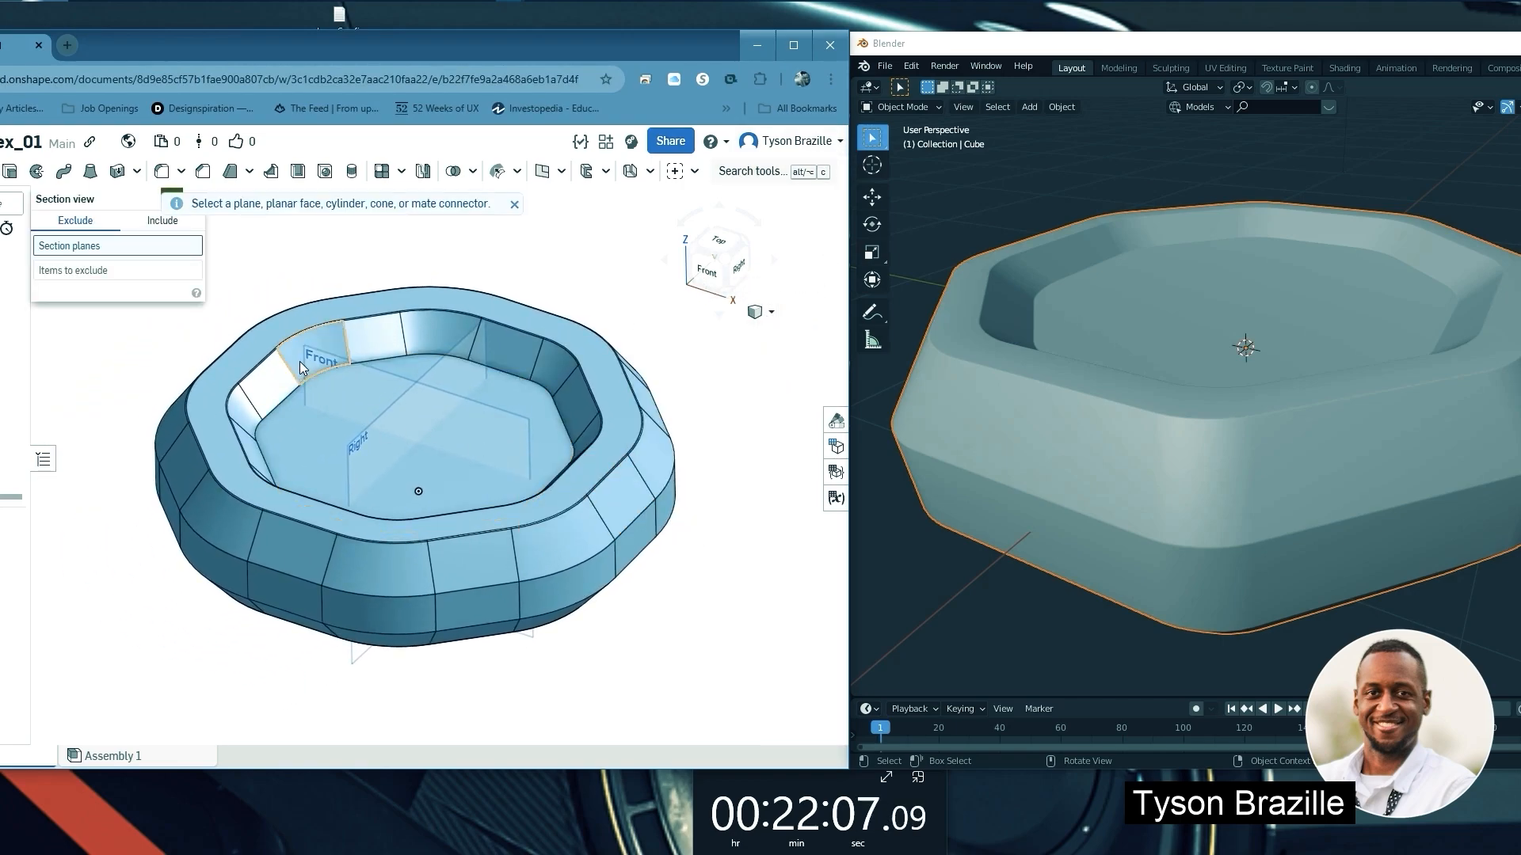
{"action": "left_click", "coordinate": [372, 382]}
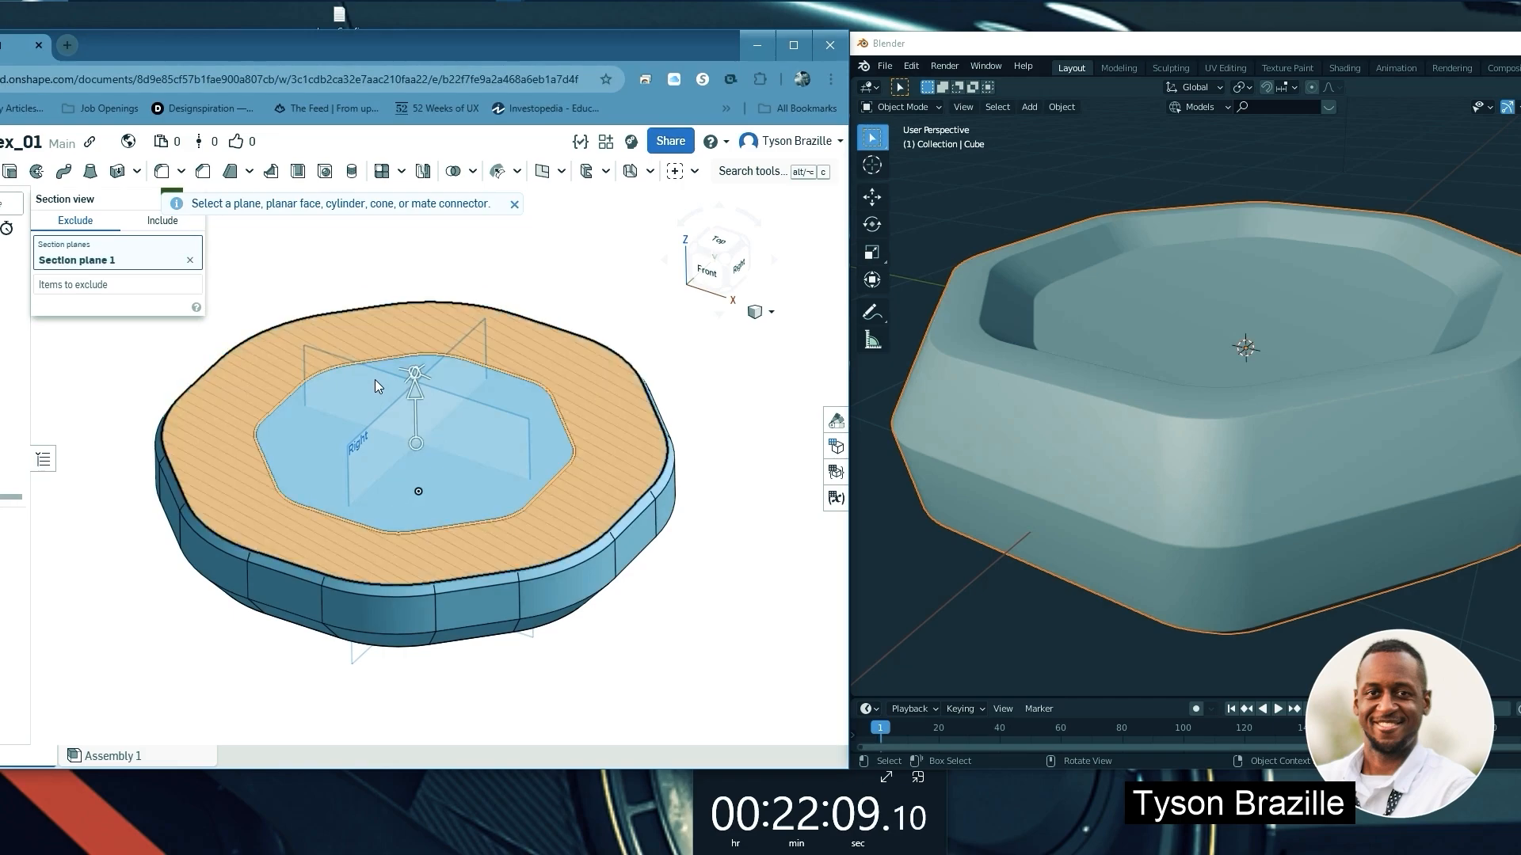
{"action": "right_click_drag", "start_coordinate": [516, 506], "coordinate": [447, 388]}
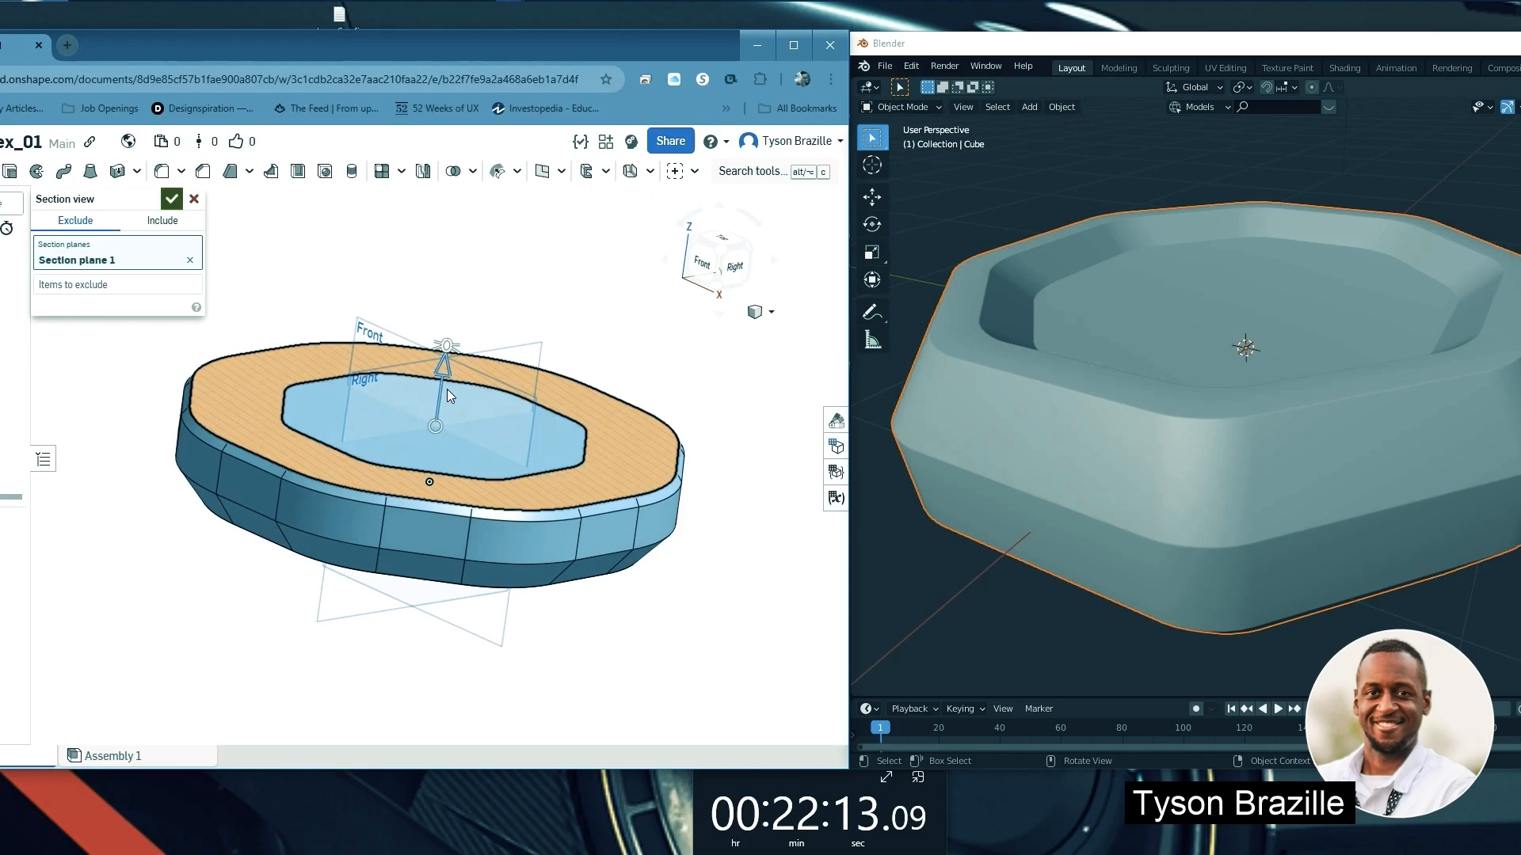
{"action": "left_click_drag", "start_coordinate": [441, 367], "coordinate": [377, 384]}
{"action": "right_click_drag", "start_coordinate": [468, 328], "coordinate": [477, 299]}
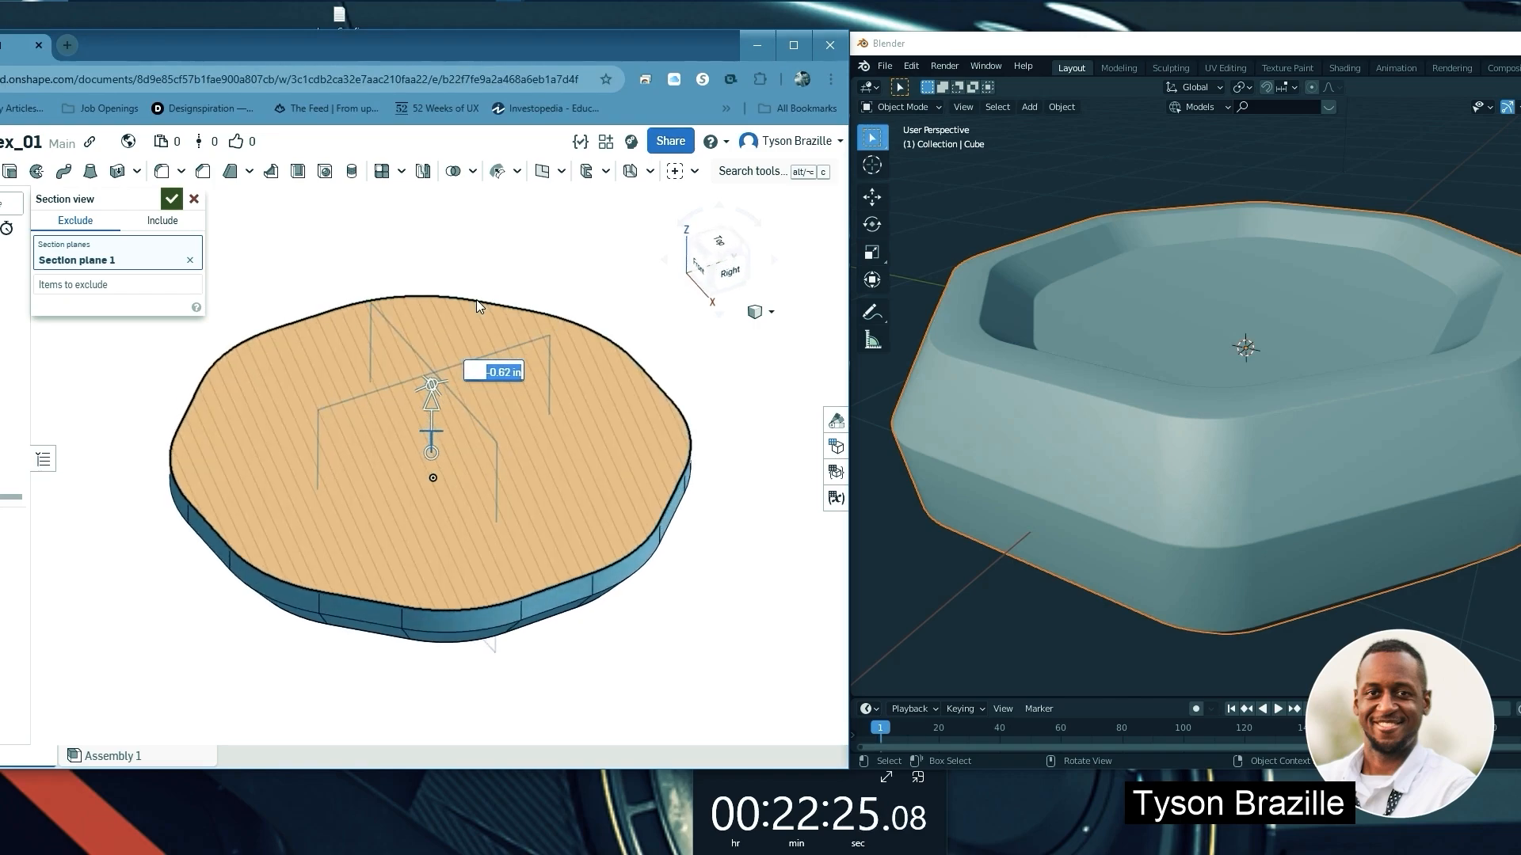
Add a vertical section plane from the Right plane, raise the horizontal one to a 2.42 in offset, and apply the section view
{"action": "left_click", "coordinate": [183, 283]}
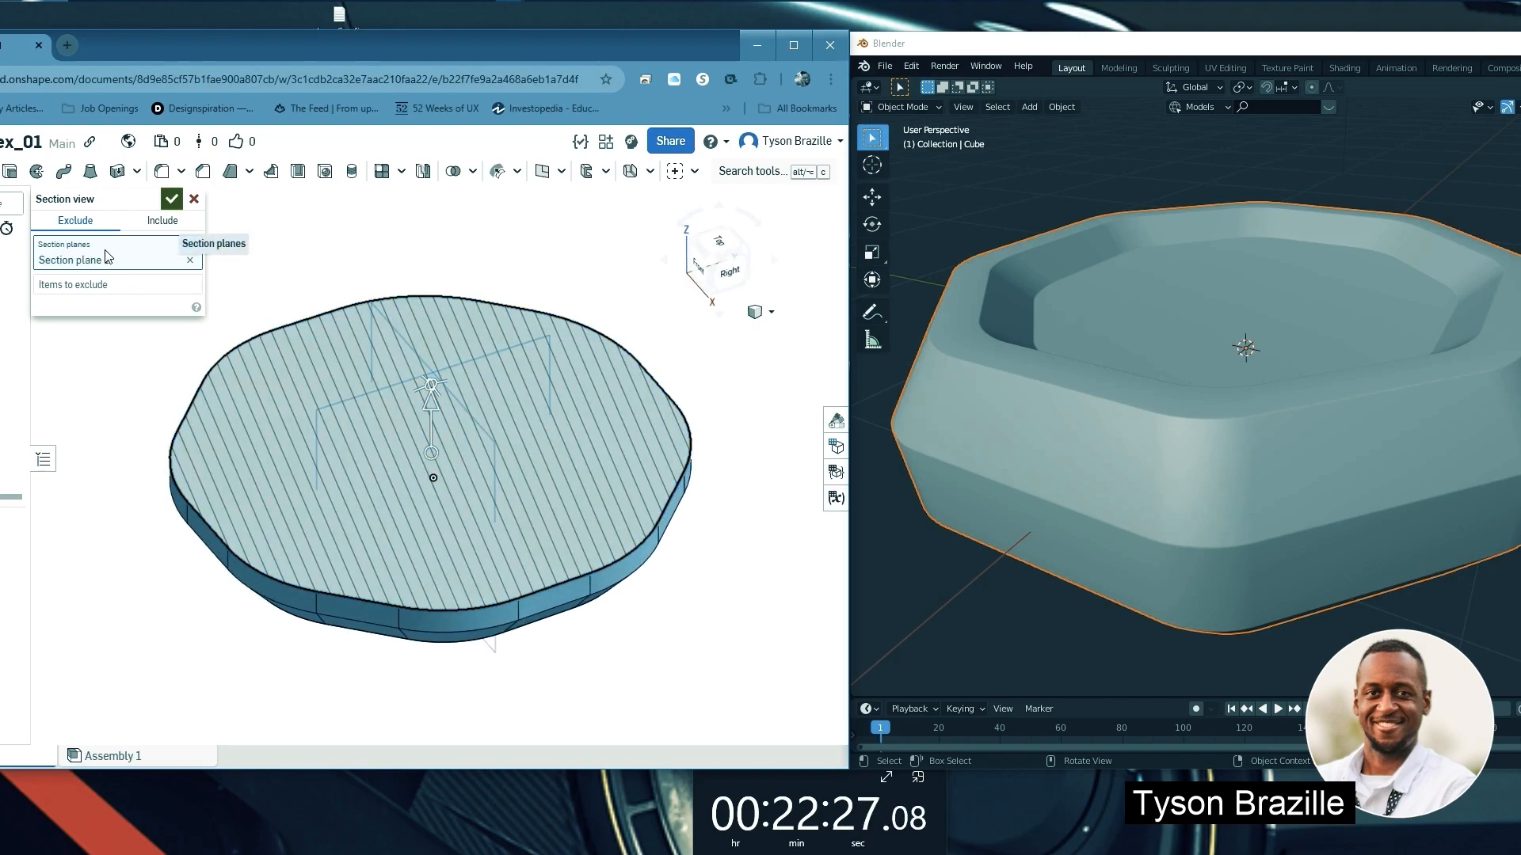
{"action": "right_click_drag", "start_coordinate": [485, 386], "coordinate": [415, 290]}
{"action": "left_click", "coordinate": [415, 289]}
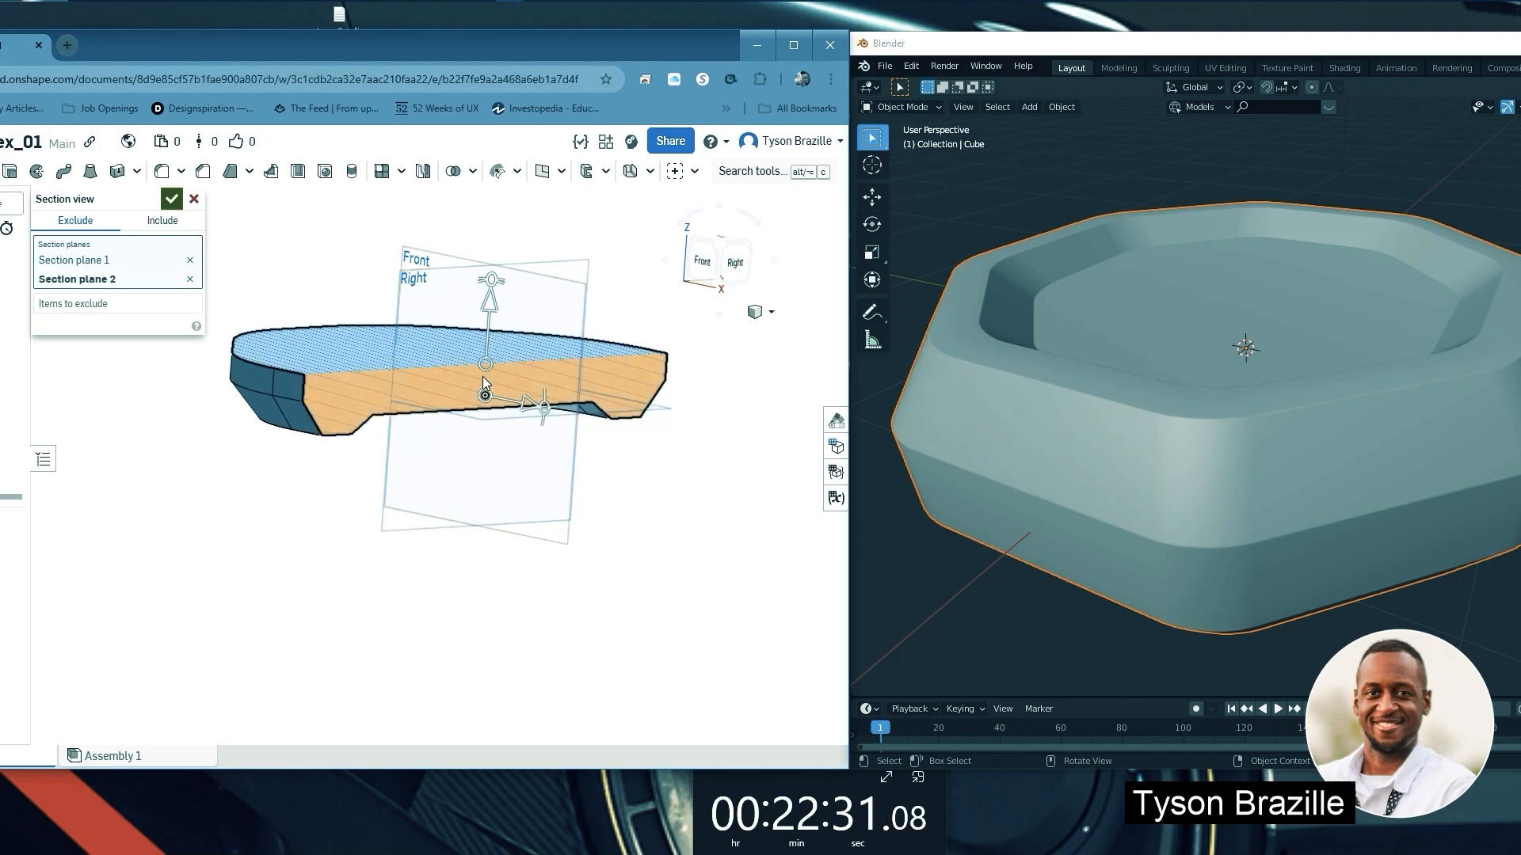
{"action": "right_click_drag", "start_coordinate": [482, 377], "coordinate": [460, 415]}
{"action": "left_click_drag", "start_coordinate": [479, 364], "coordinate": [480, 230]}
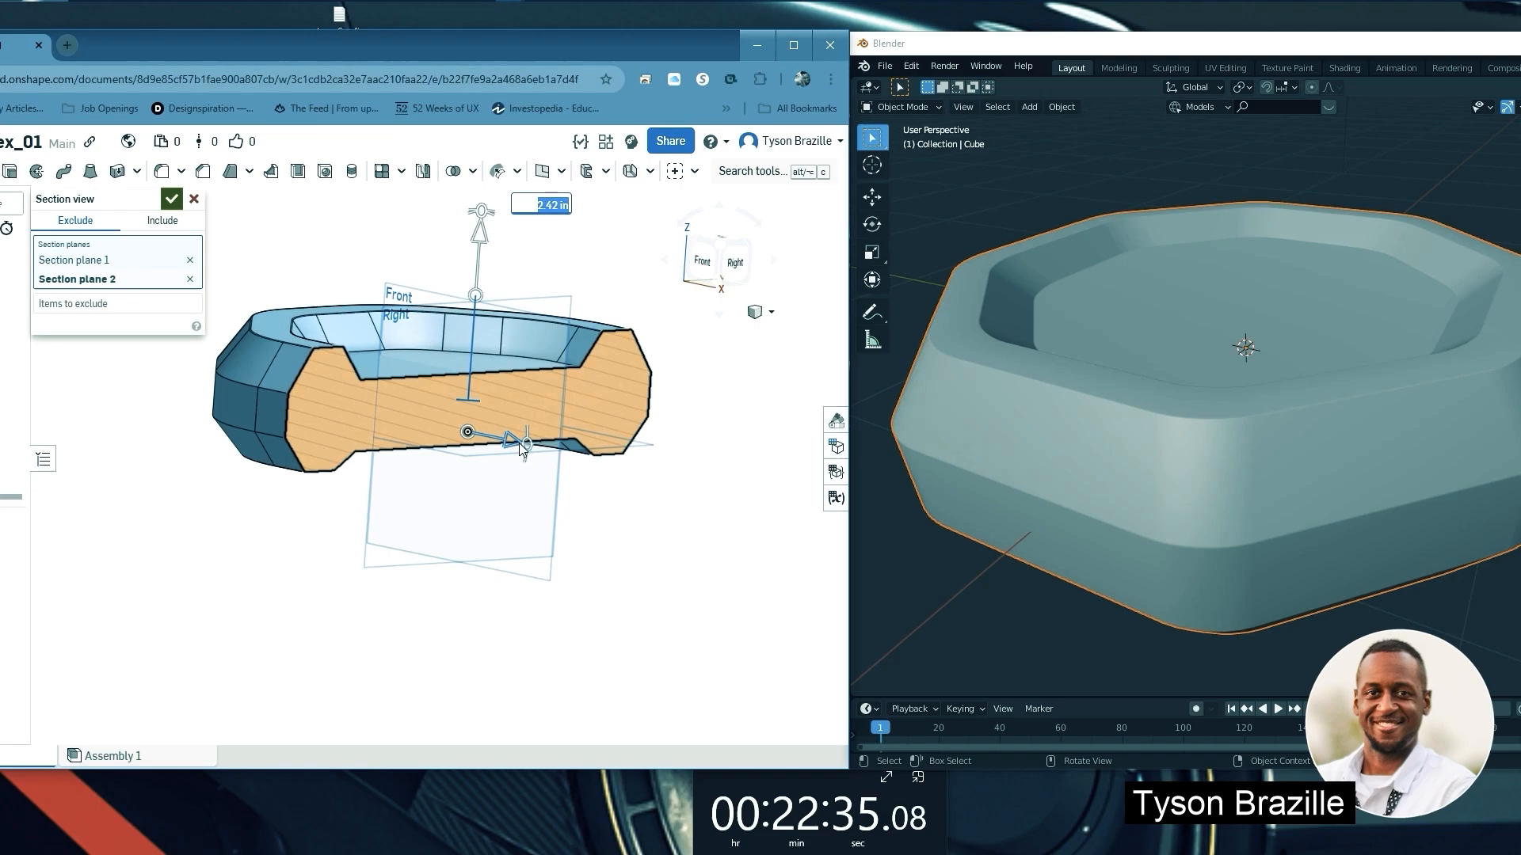
{"action": "left_click_drag", "start_coordinate": [520, 443], "coordinate": [246, 388]}
{"action": "left_click", "coordinate": [172, 199]}
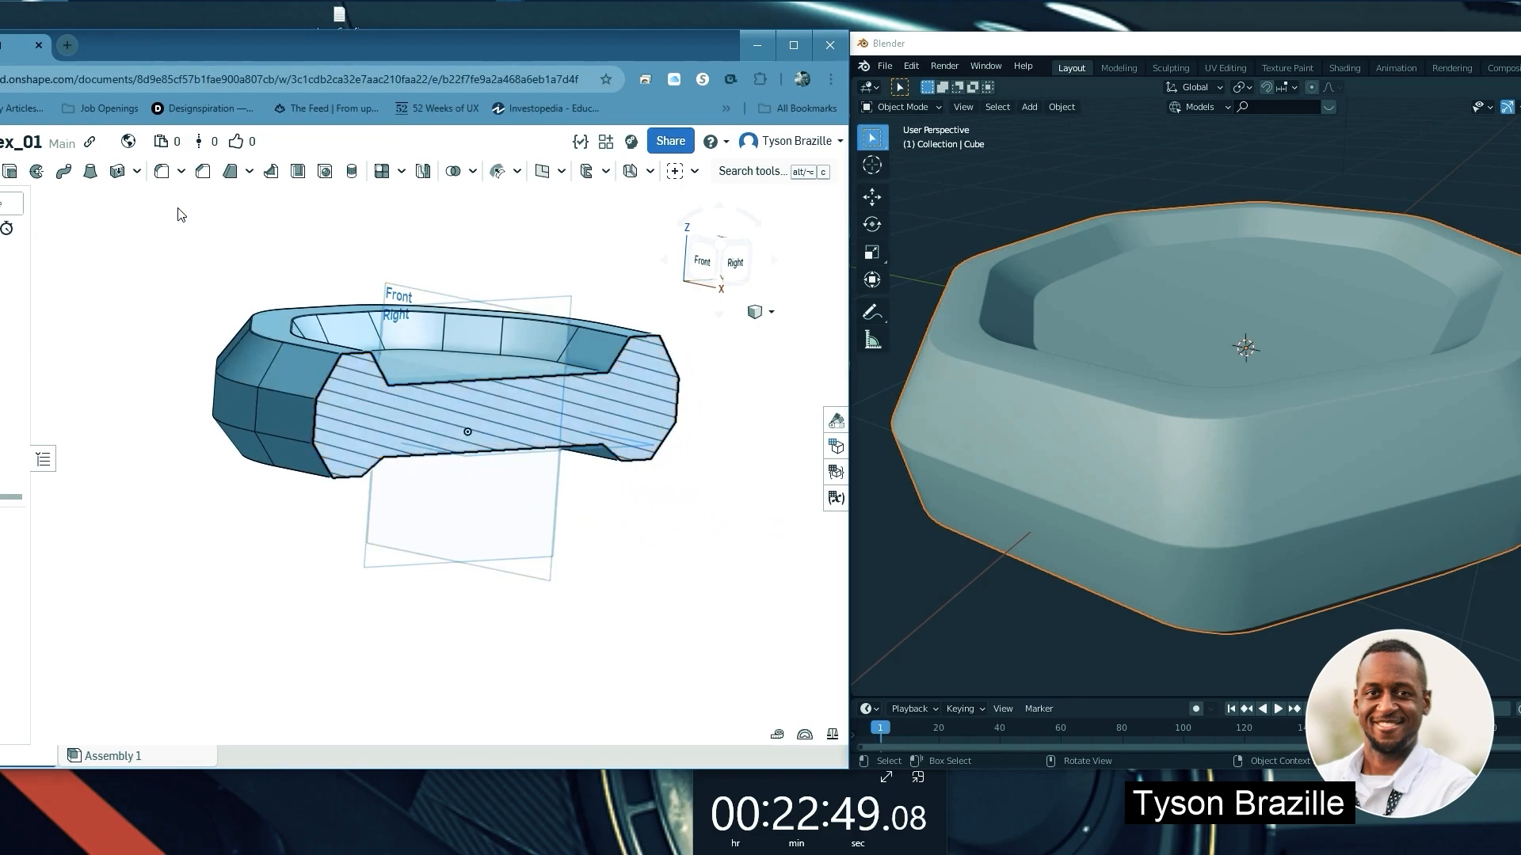
{"action": "mouse_move", "coordinate": [332, 372]}
{"action": "right_mouse_down"}
{"action": "mouse_move", "coordinate": [462, 451]}
{"action": "mouse_move", "coordinate": [437, 459]}
{"action": "right_mouse_up"}
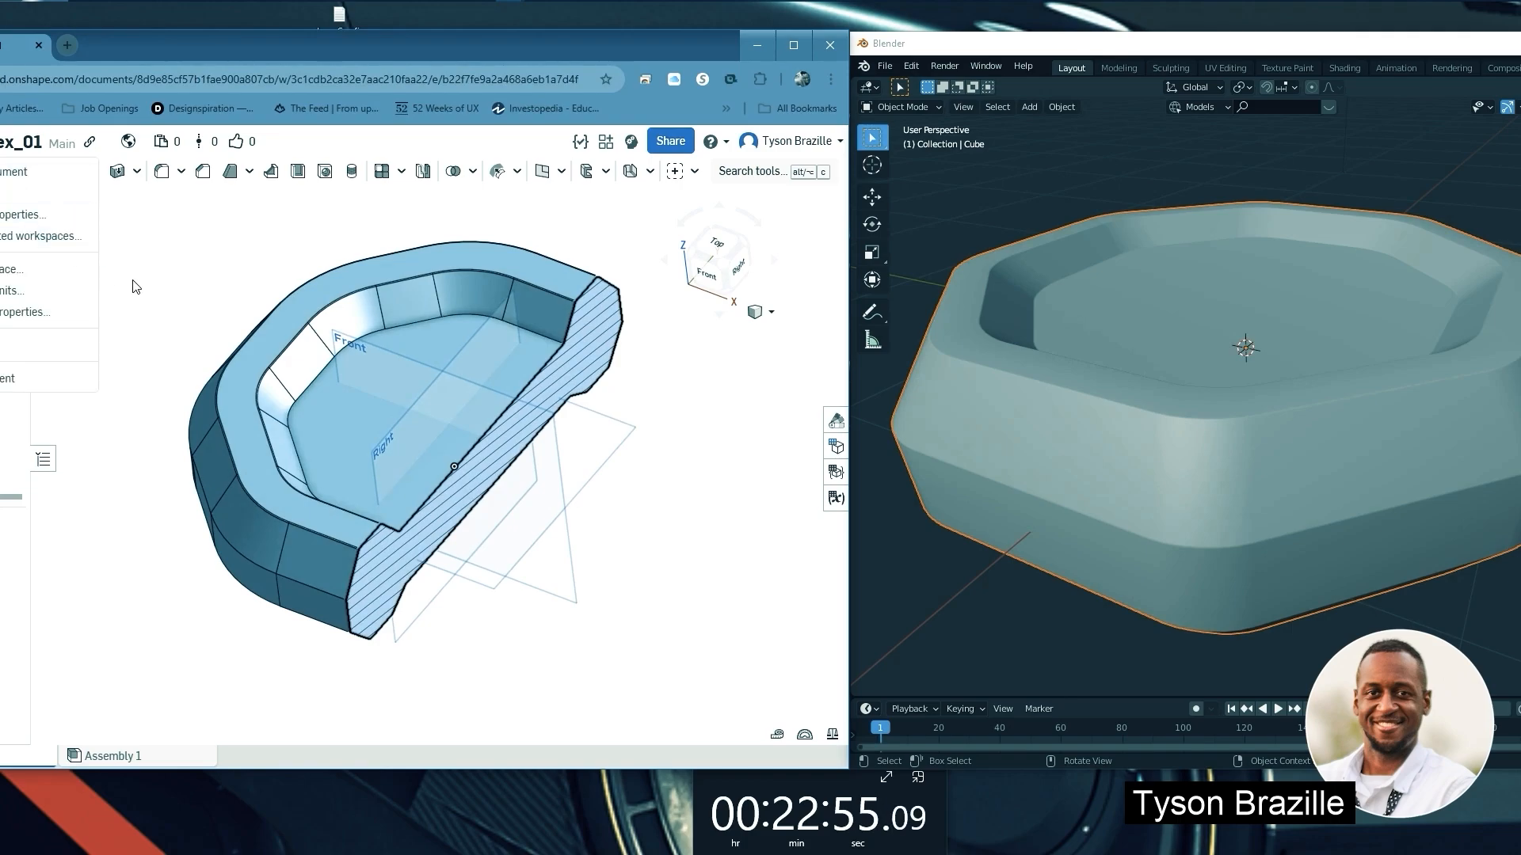
Review the file formats available for exporting Part 1, leaving without exporting
{"action": "left_click", "coordinate": [201, 364]}
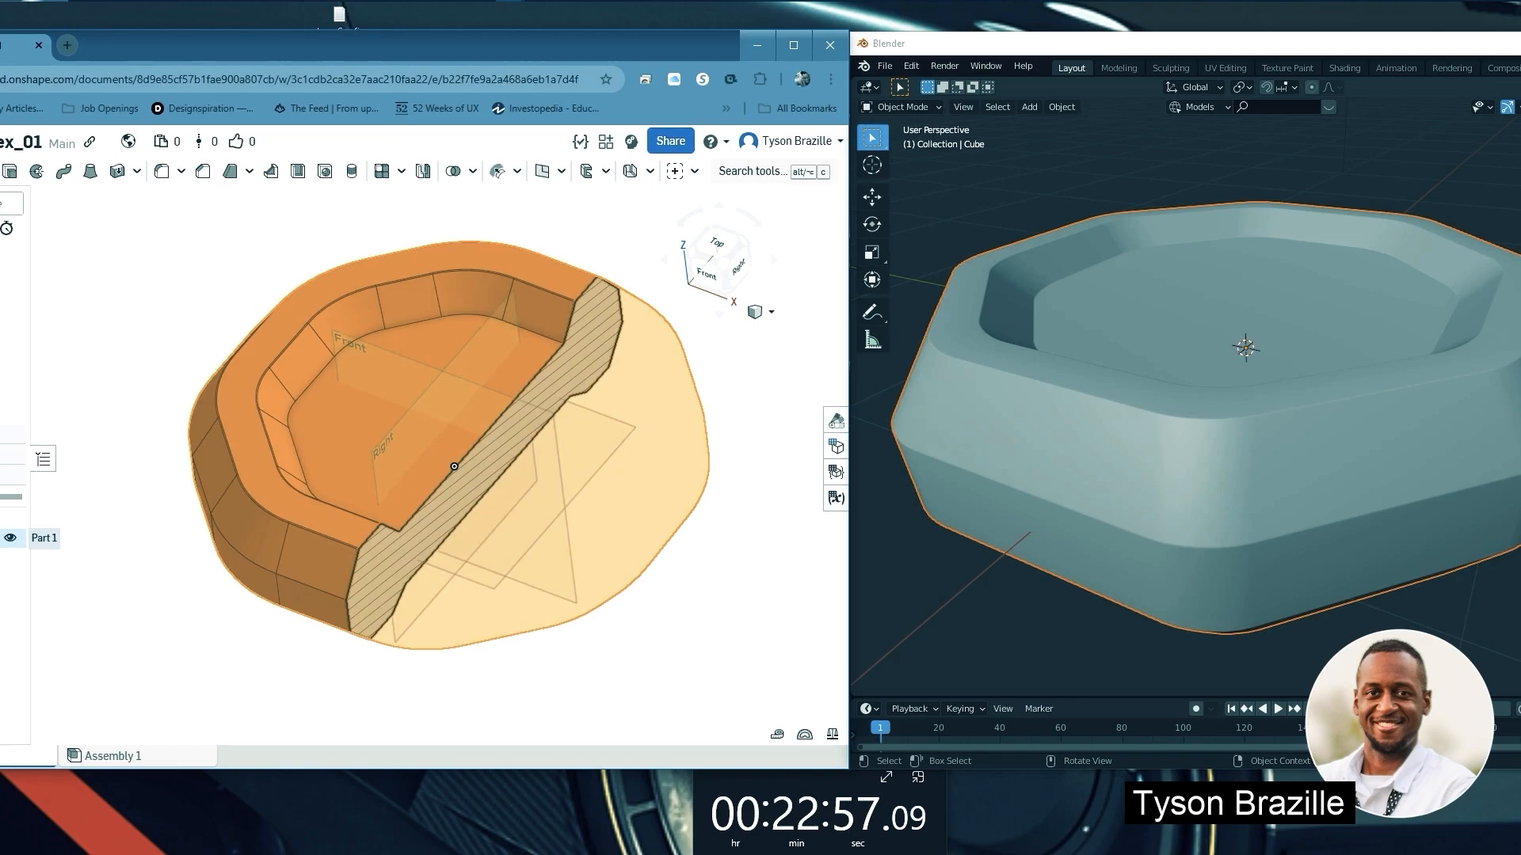
{"action": "right_click", "coordinate": [7, 537]}
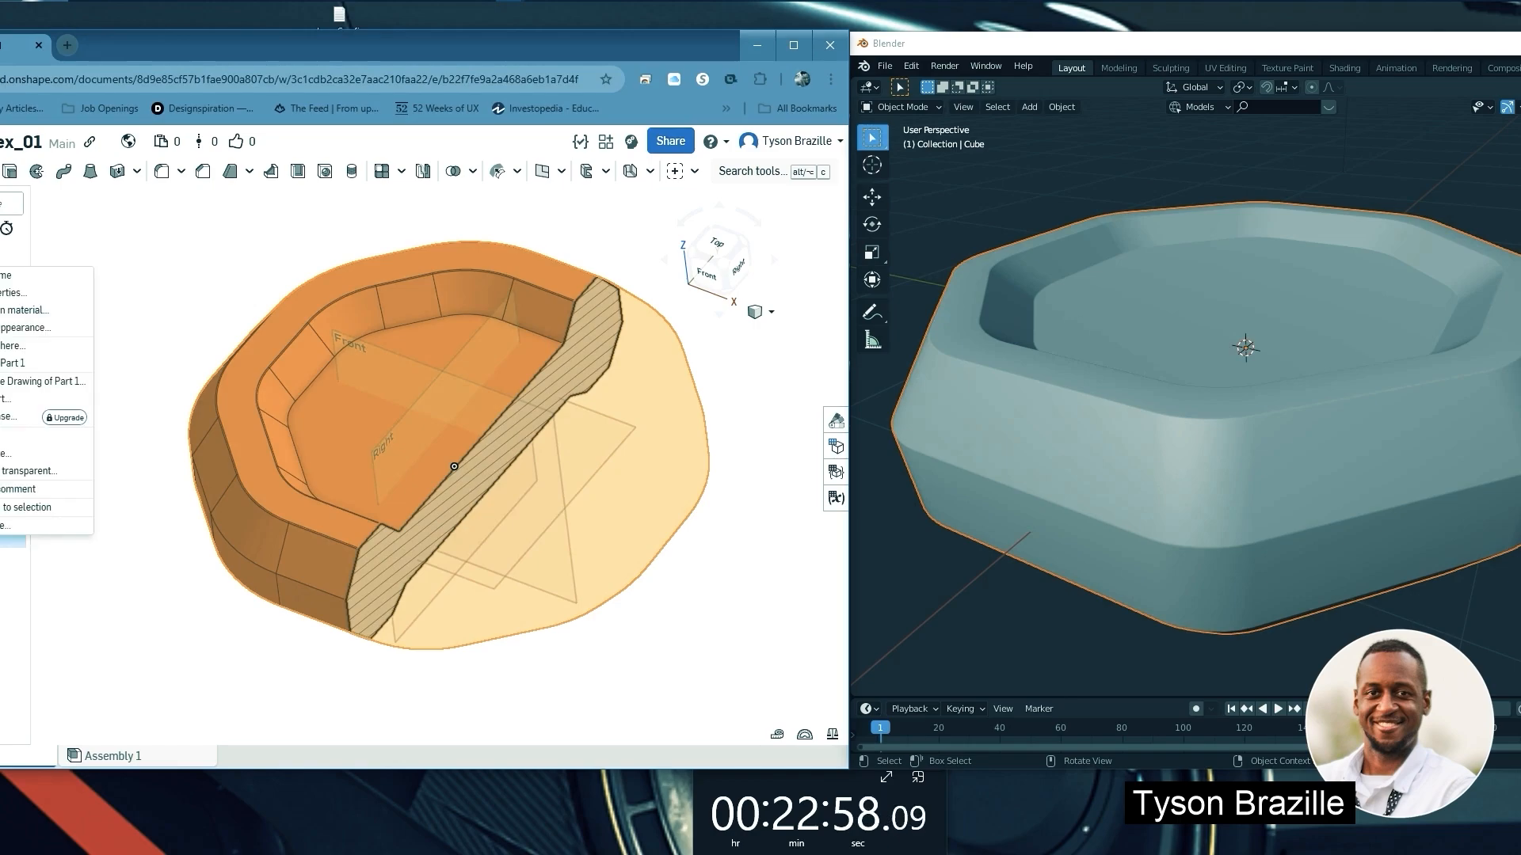
{"action": "left_click", "coordinate": [16, 407]}
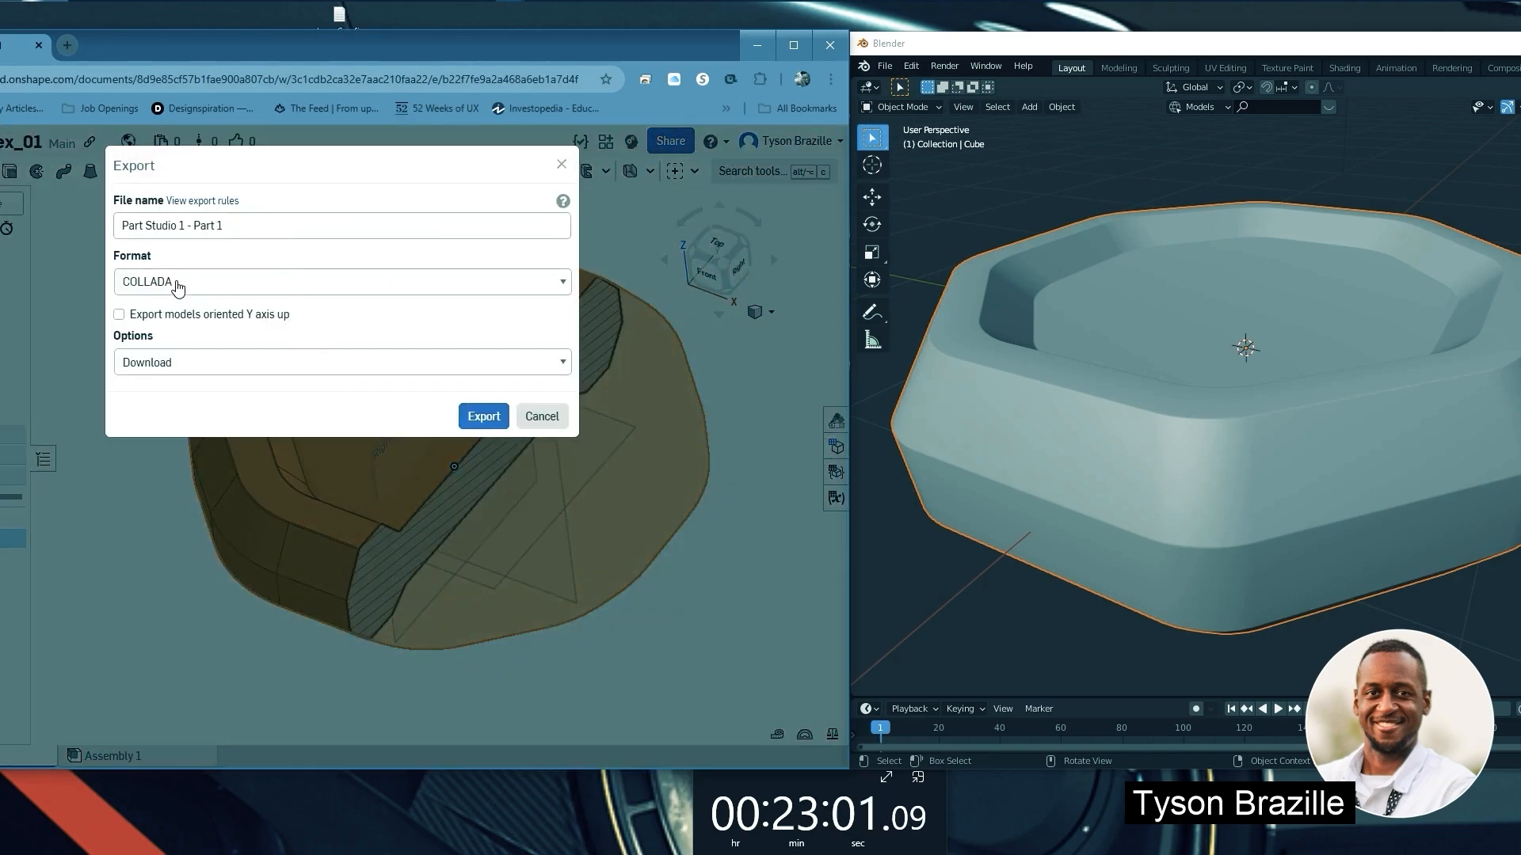
{"action": "left_click", "coordinate": [159, 291]}
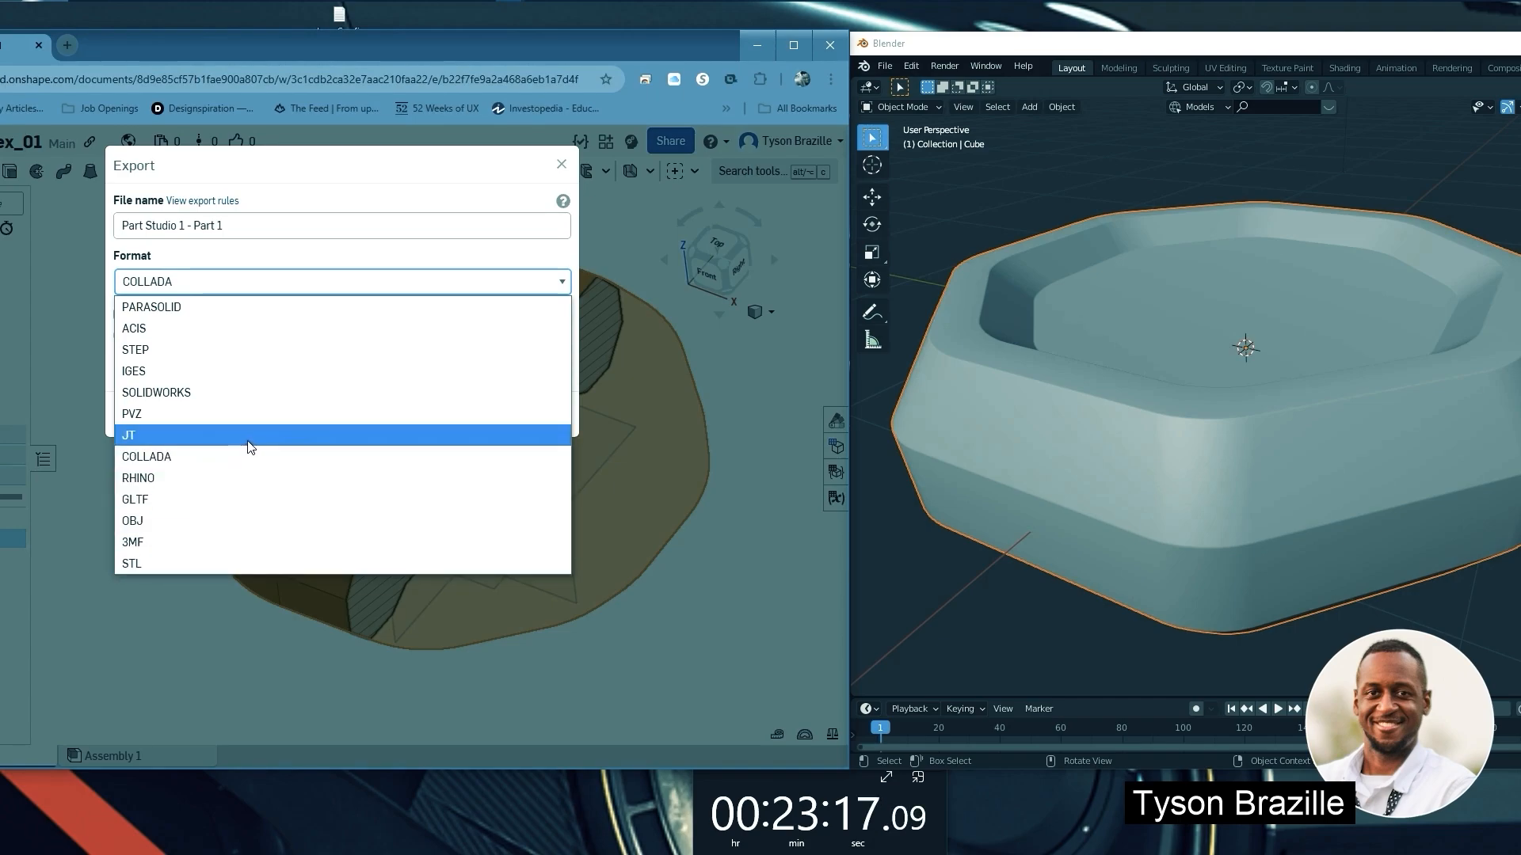
{"action": "left_click", "coordinate": [296, 281]}
{"action": "left_click", "coordinate": [257, 237]}
{"action": "left_click", "coordinate": [541, 415]}
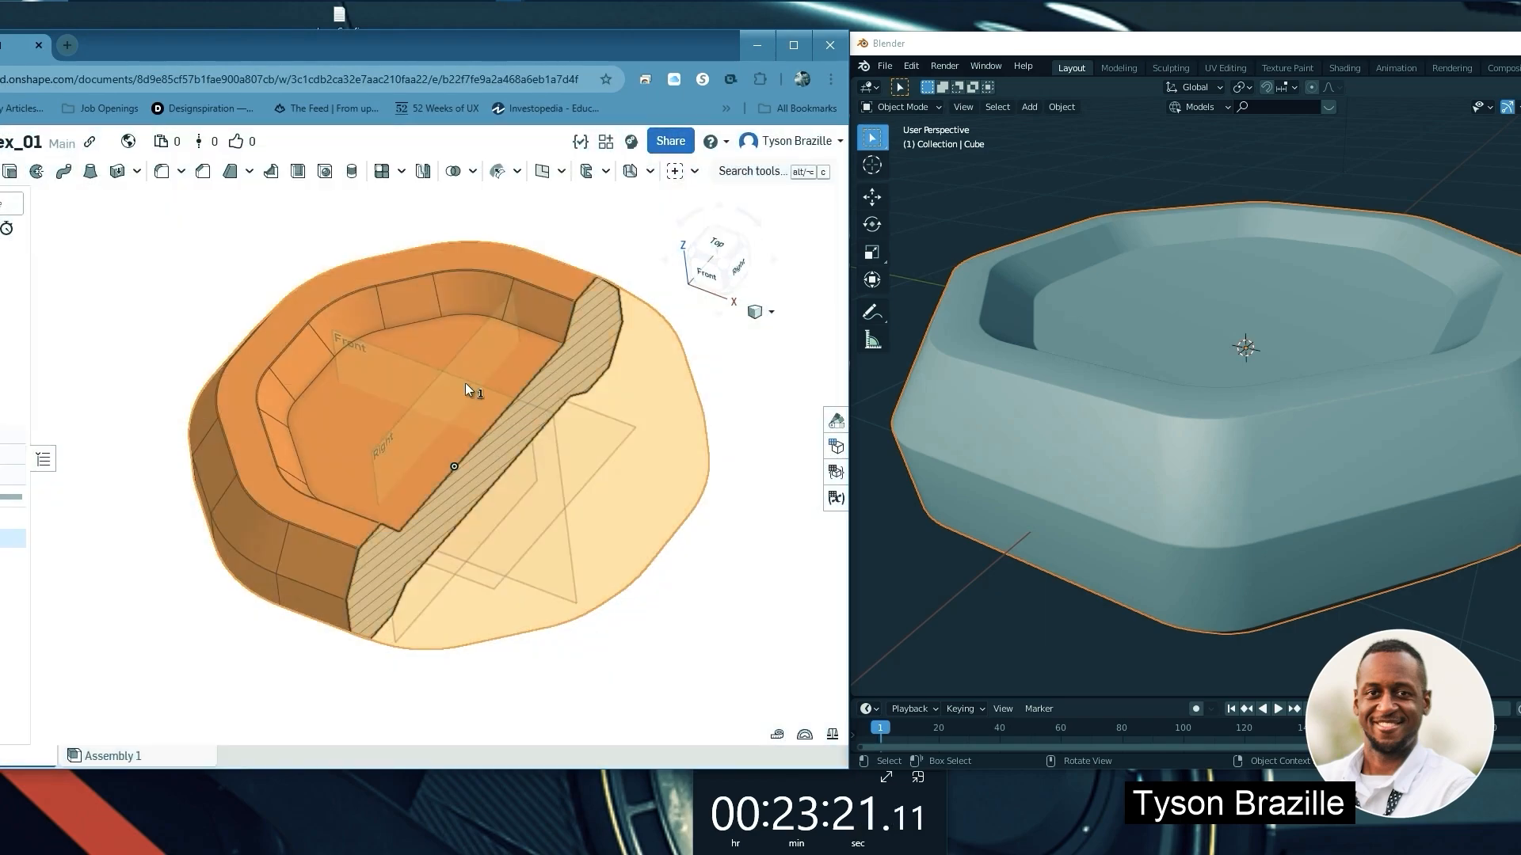
Turn off the section view, look over the whole tray, and switch to the Clock app
{"action": "scroll", "coordinate": [390, 378], "scroll_direction": "down", "scroll_amount": 3}
{"action": "scroll", "coordinate": [410, 454], "scroll_direction": "up", "scroll_amount": 3}
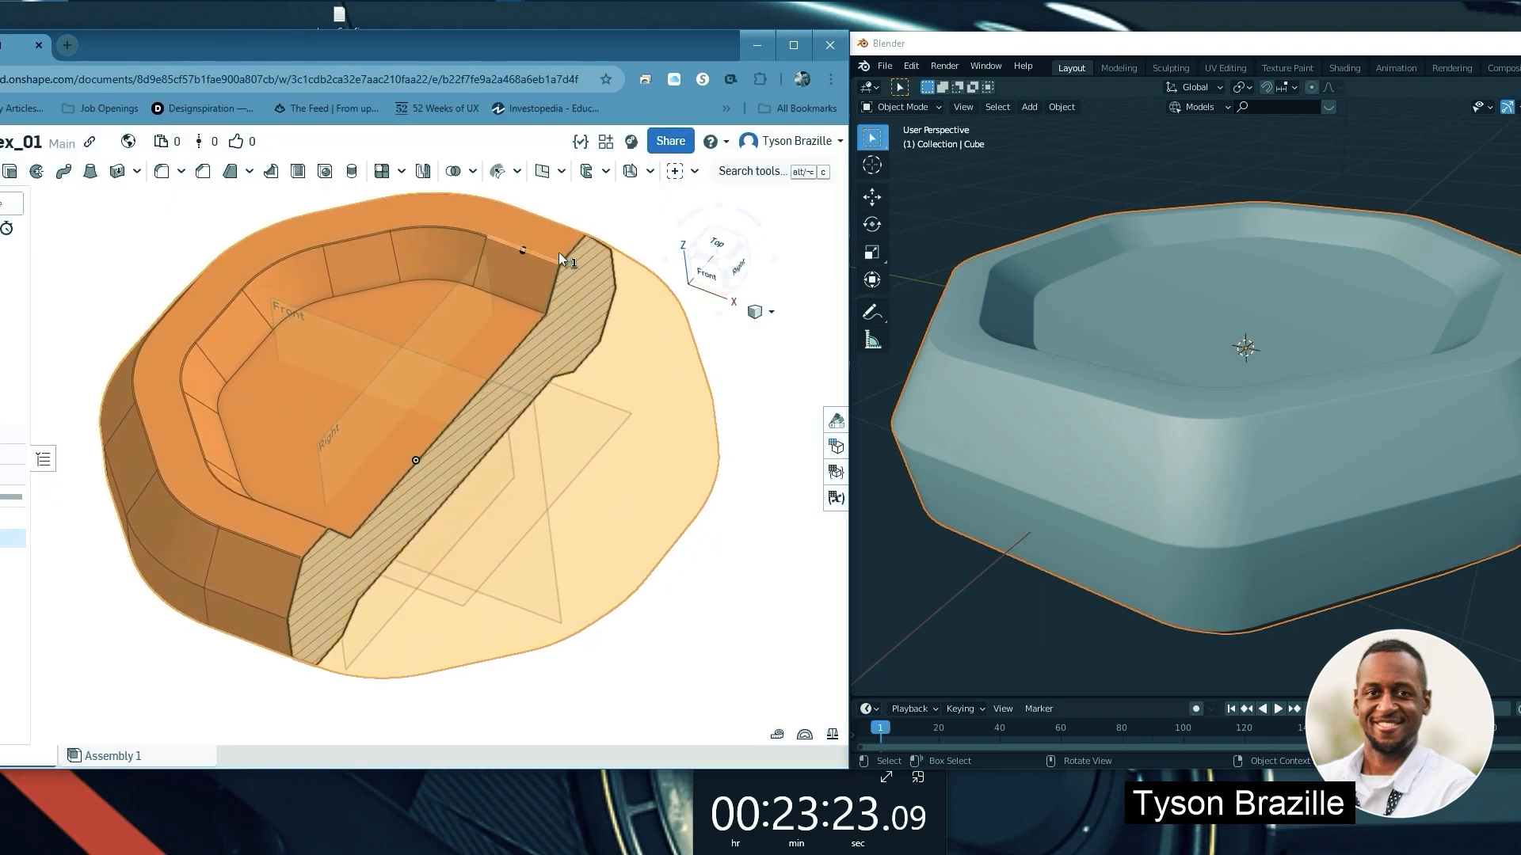
{"action": "left_click", "coordinate": [592, 219]}
{"action": "scroll", "coordinate": [404, 413], "scroll_direction": "down", "scroll_amount": 1}
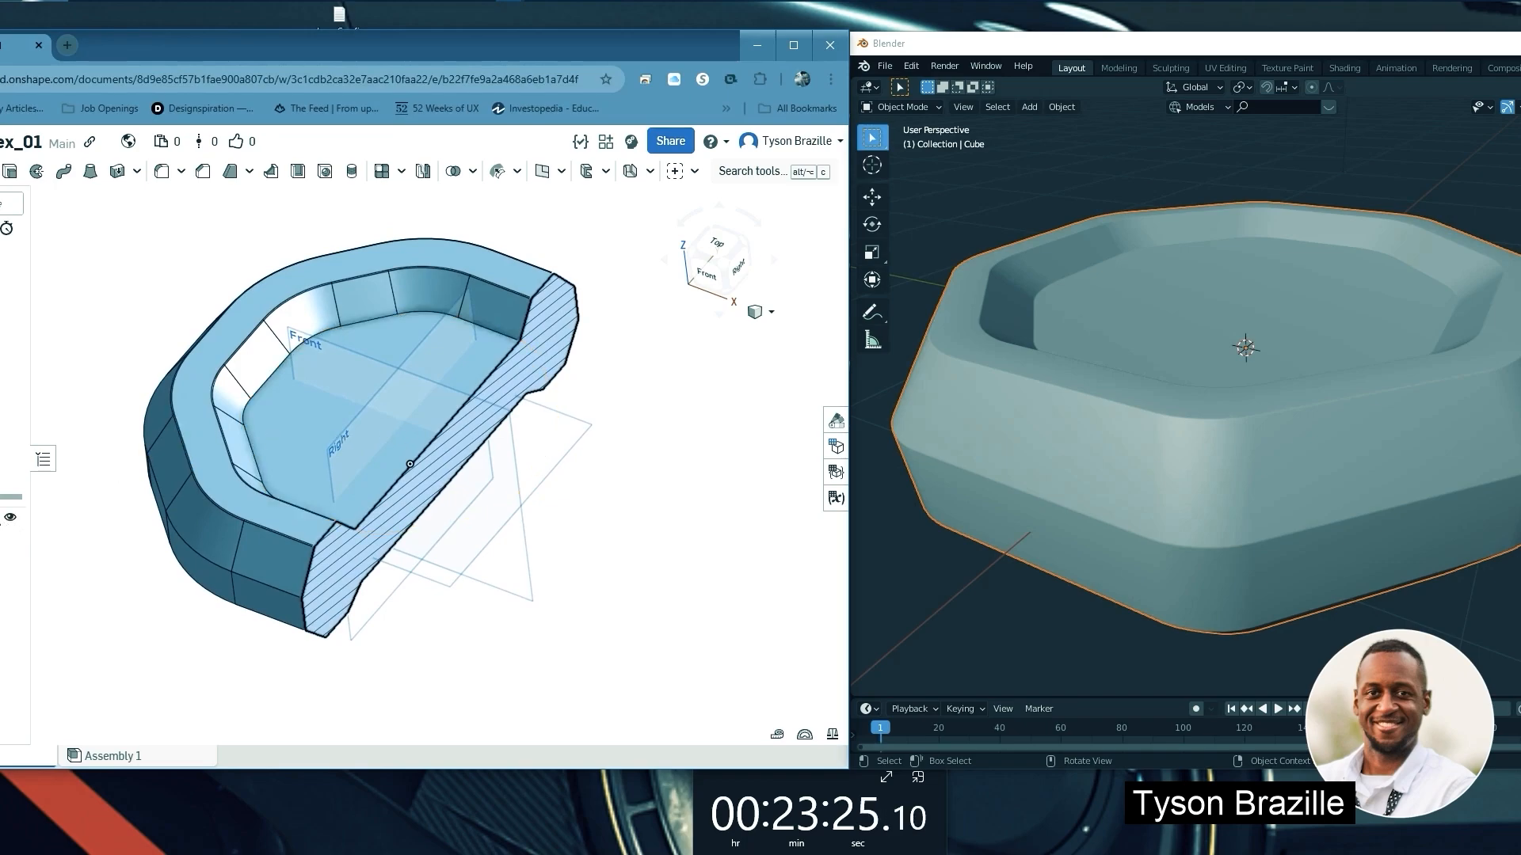
{"action": "left_click", "coordinate": [754, 314]}
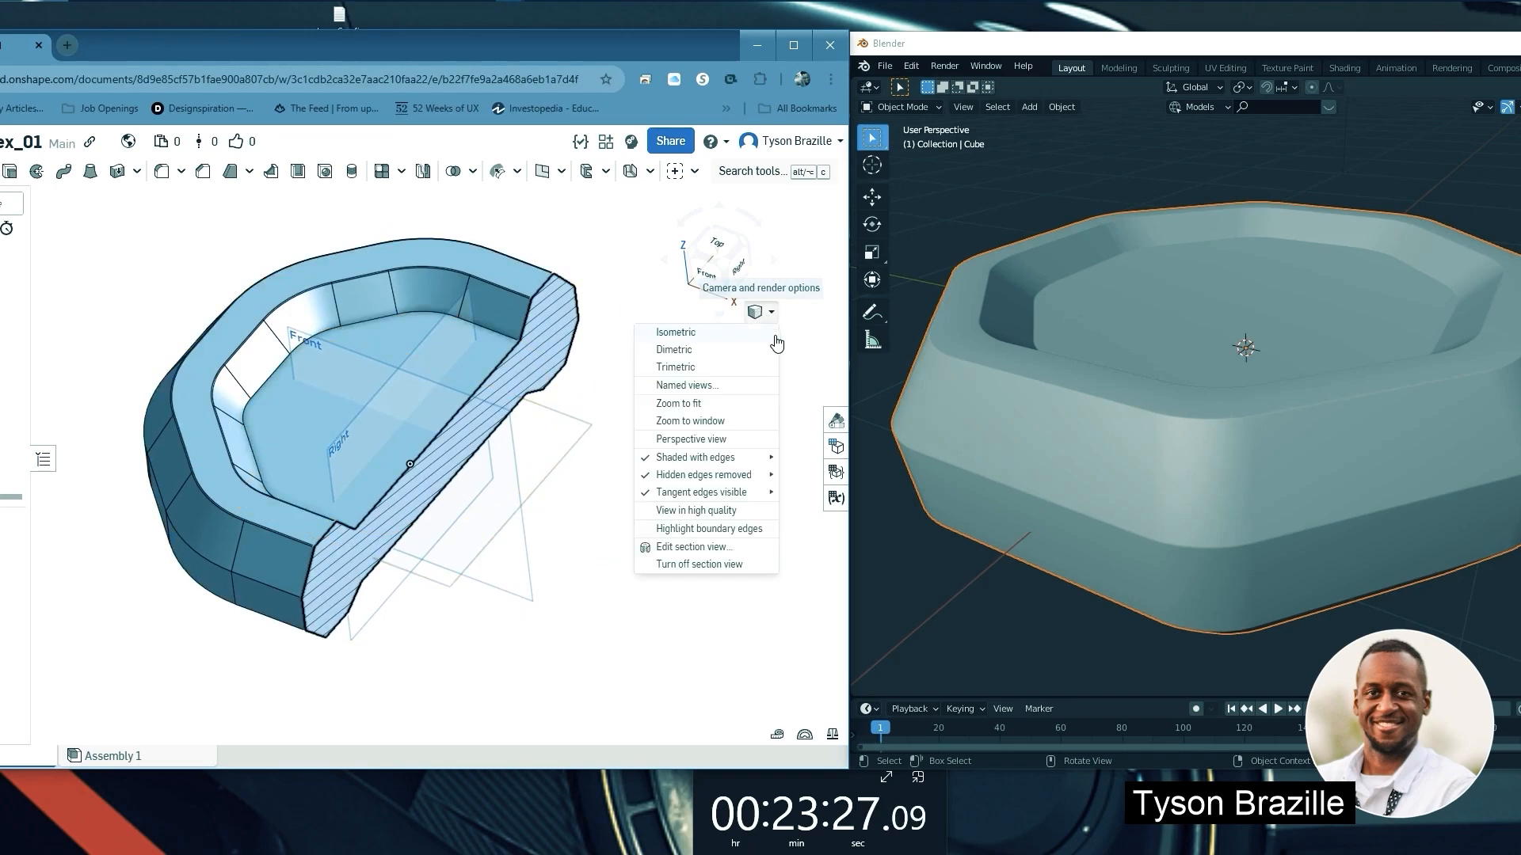
{"action": "left_click", "coordinate": [708, 567]}
{"action": "right_click_drag", "start_coordinate": [703, 497], "coordinate": [670, 472]}
{"action": "scroll", "coordinate": [1254, 385], "scroll_direction": "down", "scroll_amount": 2}
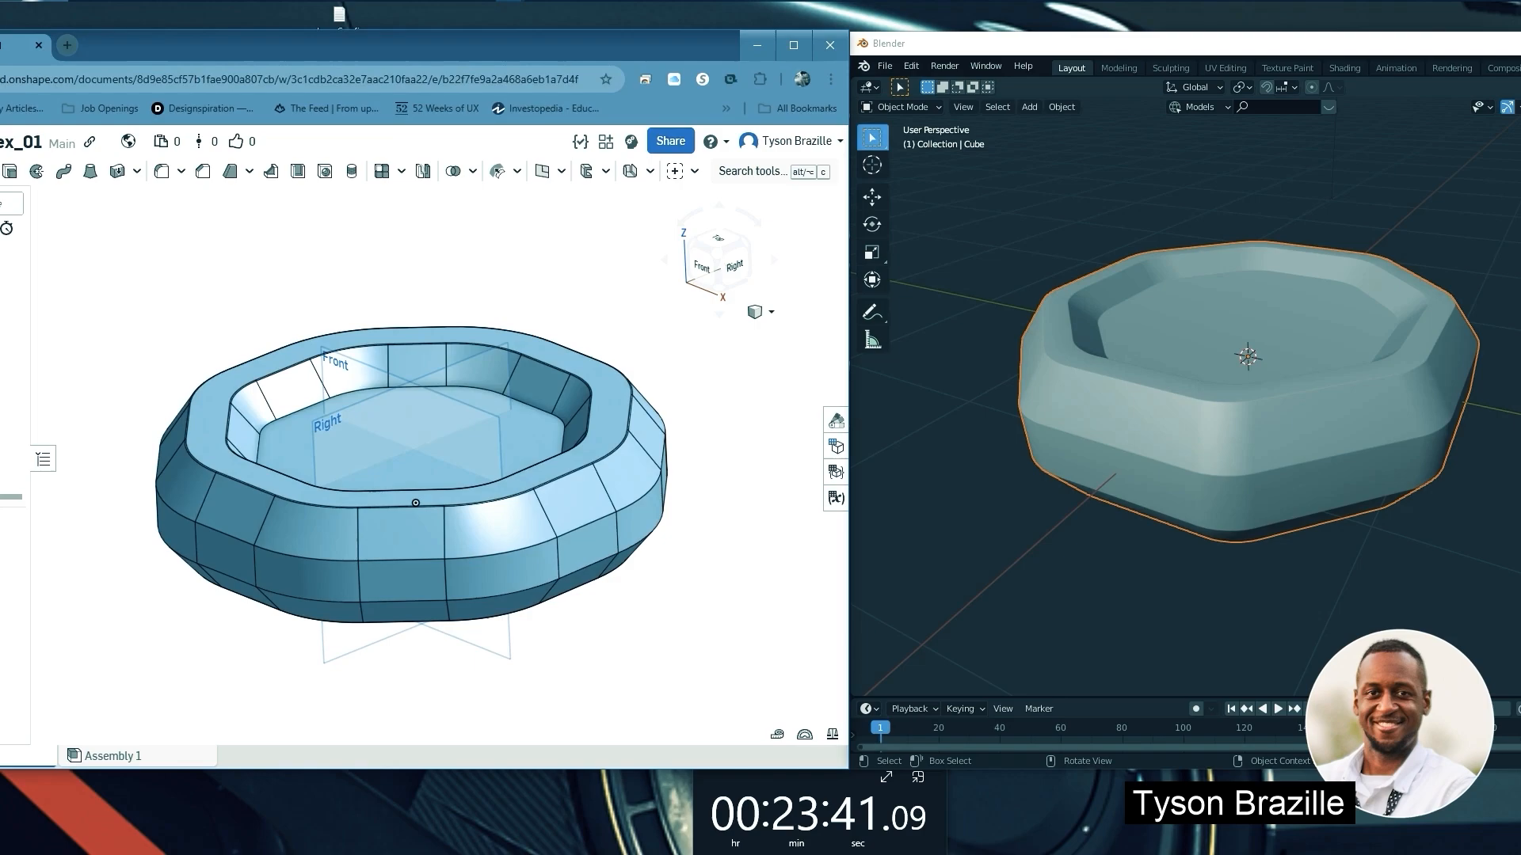
{"action": "key", "text": "alt+Tab"}
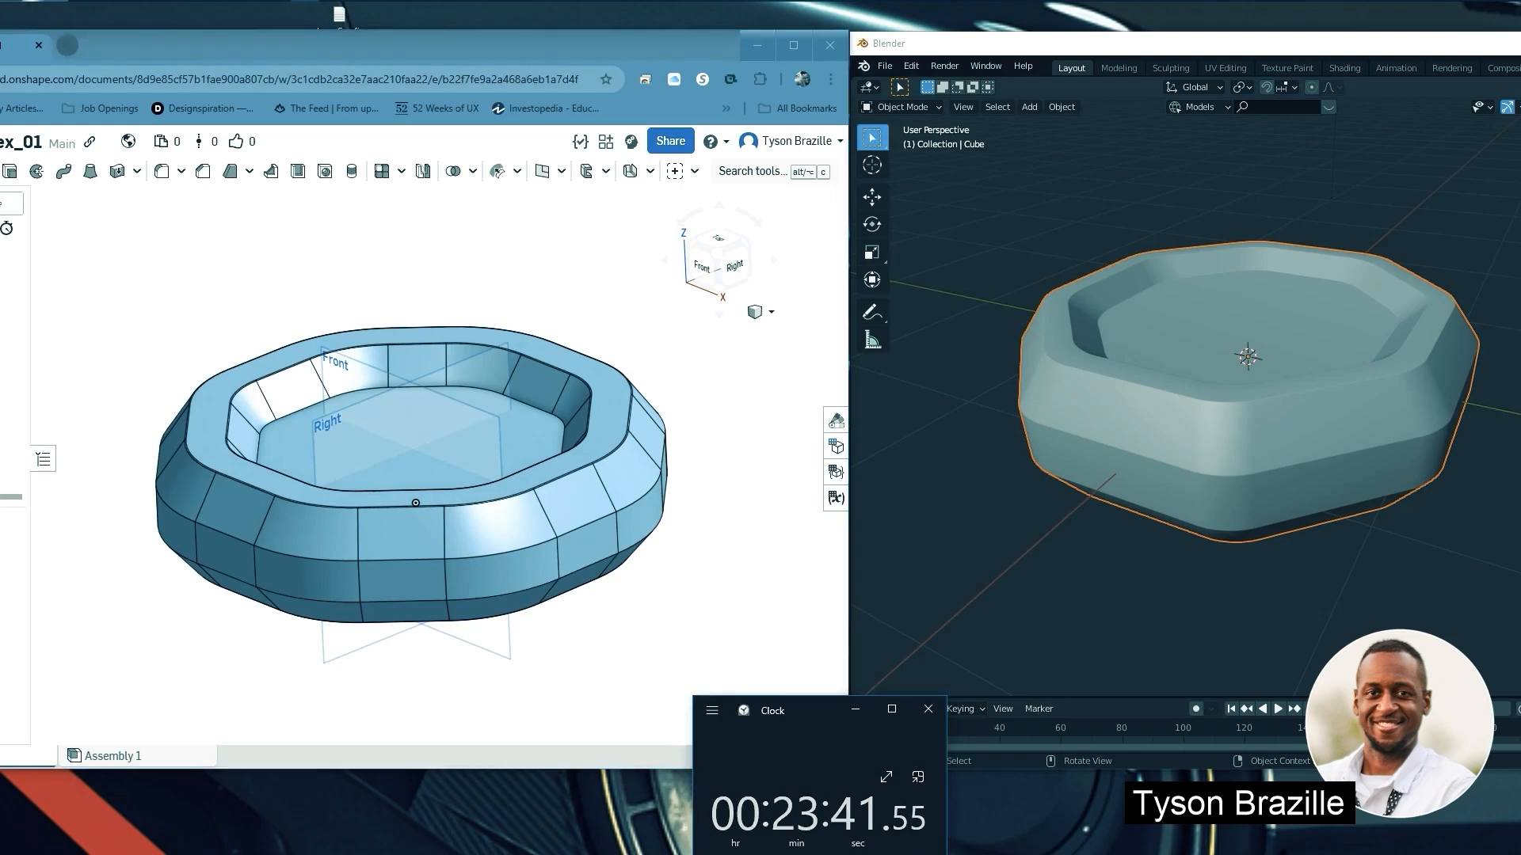